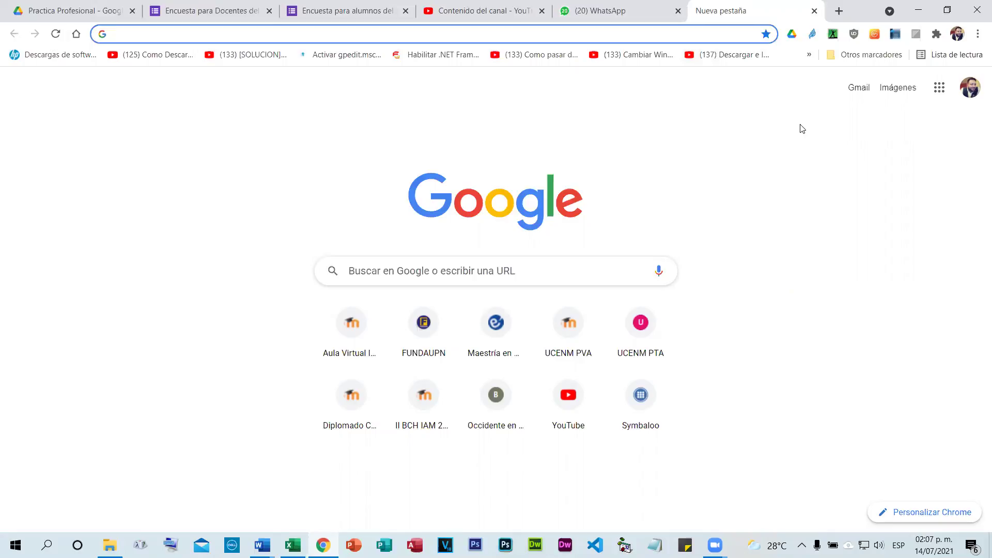
Open Google Drive from the apps grid and request Backup and Sync for Windows from settings.
left_click(939, 88)
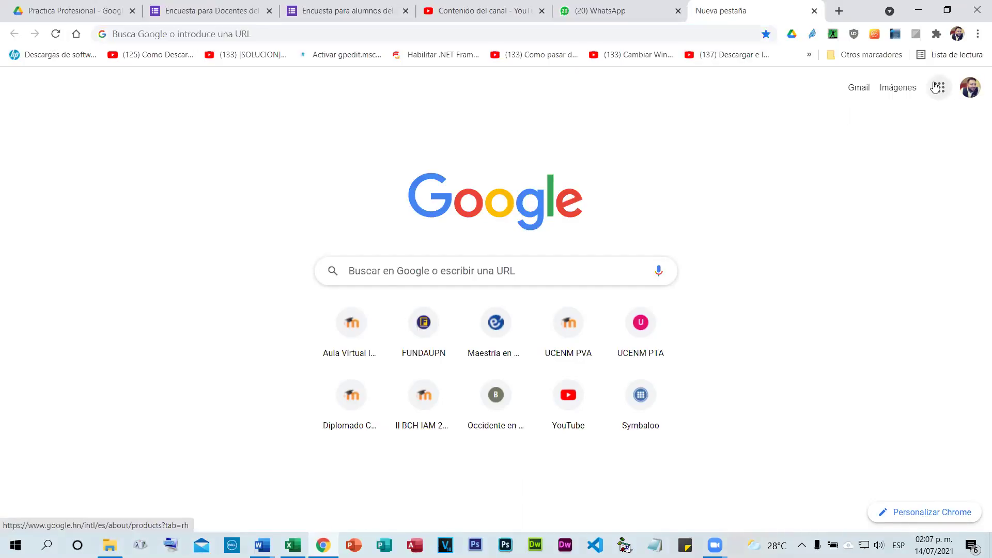
left_click(953, 327)
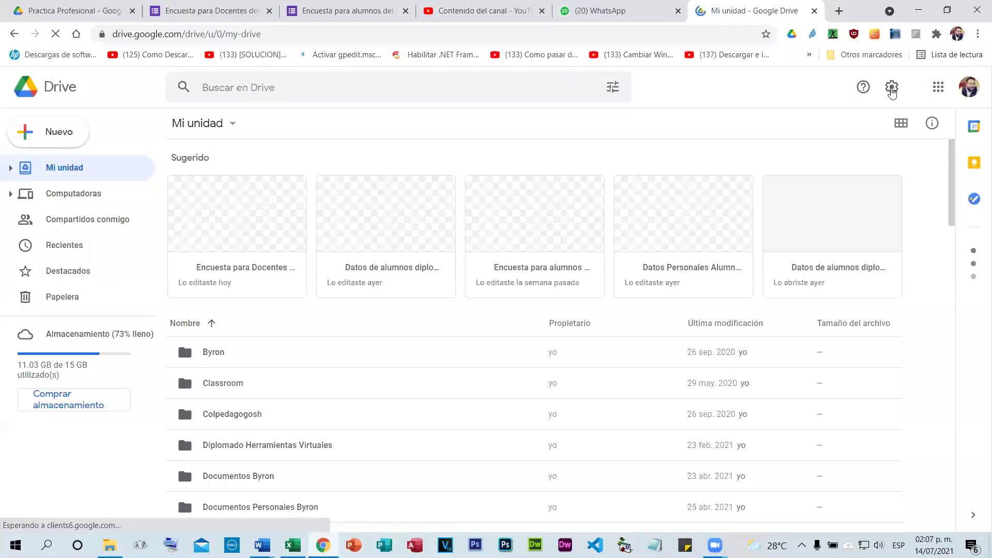
left_click(892, 89)
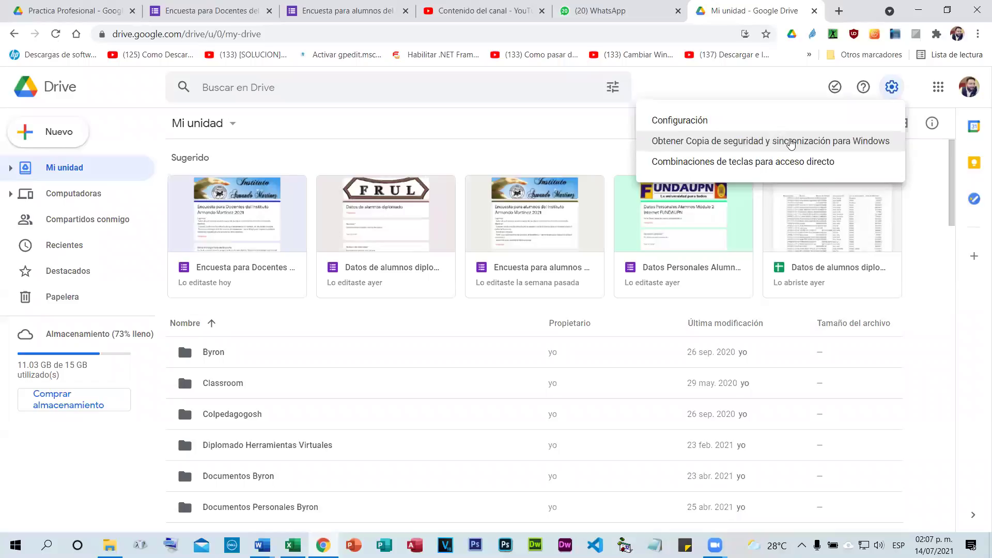
left_click(673, 149)
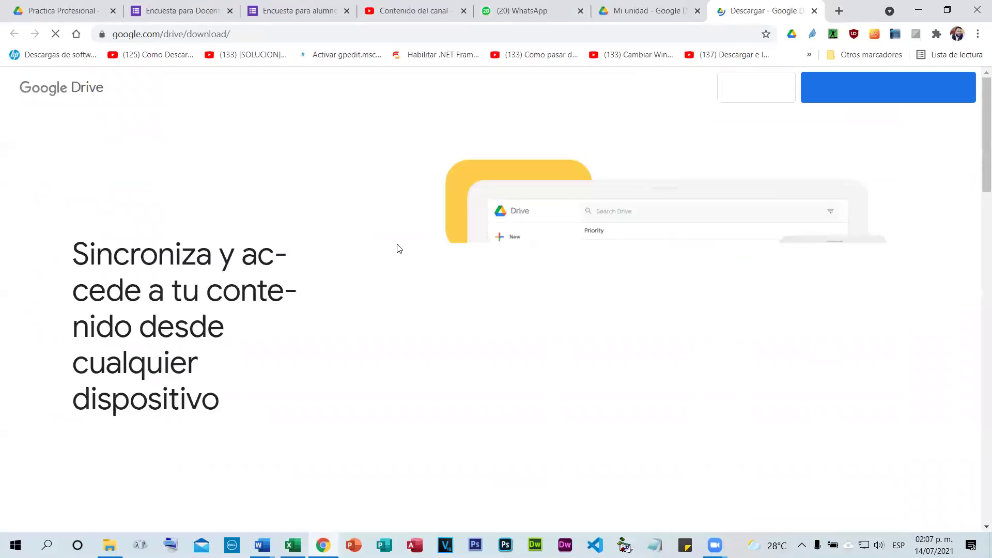
Download the Backup and Sync installer for individual users, accepting its terms.
scroll(392, 253, "down", 8)
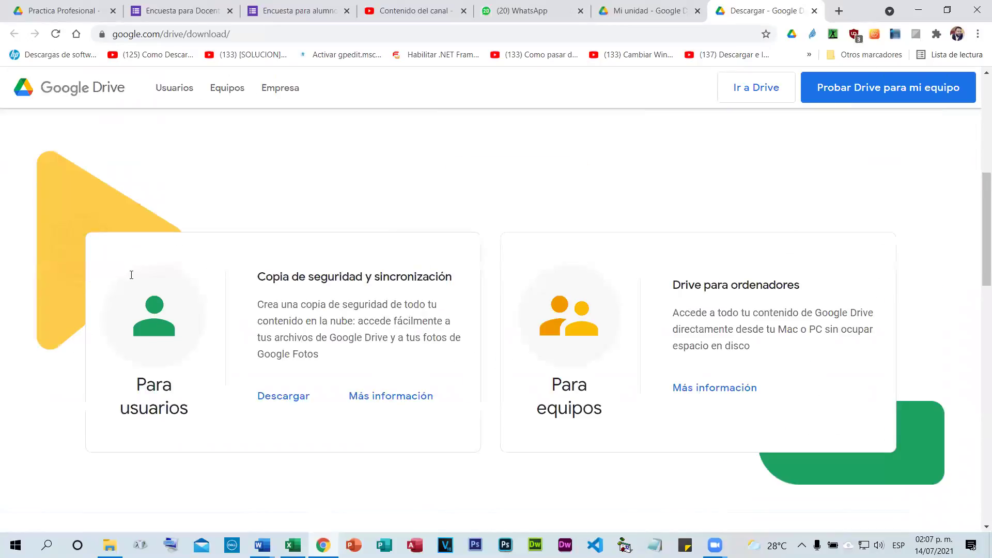
scroll(287, 281, "down", 2)
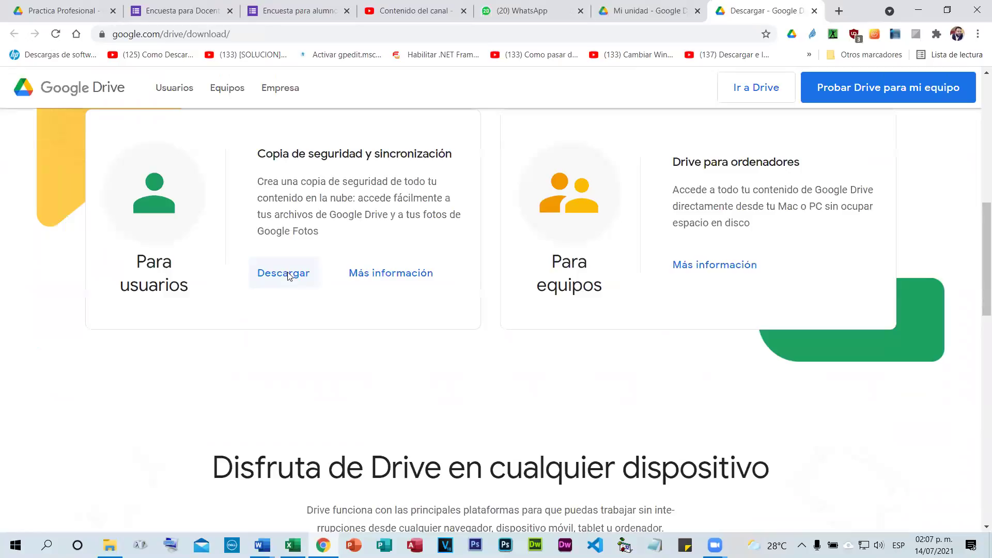
left_click(289, 278)
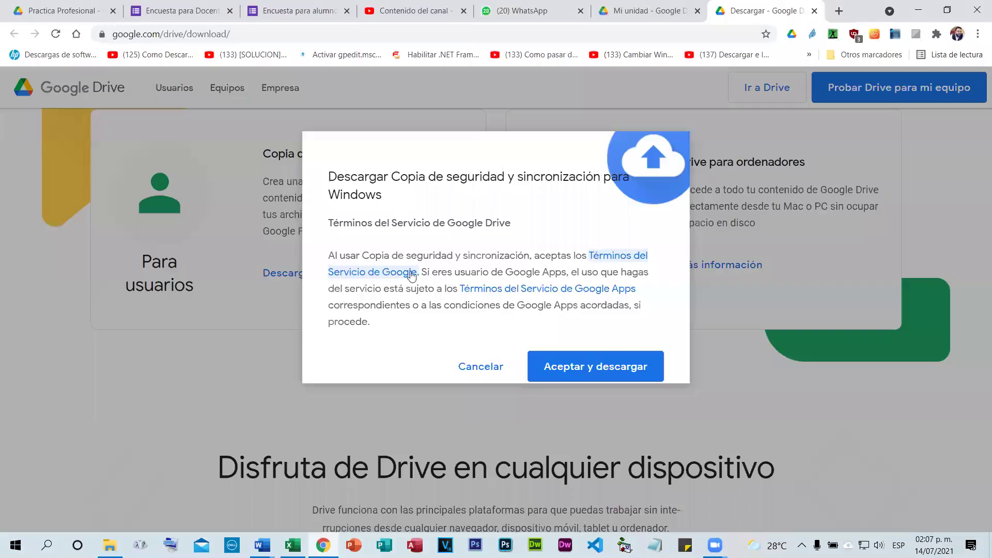
left_click(595, 369)
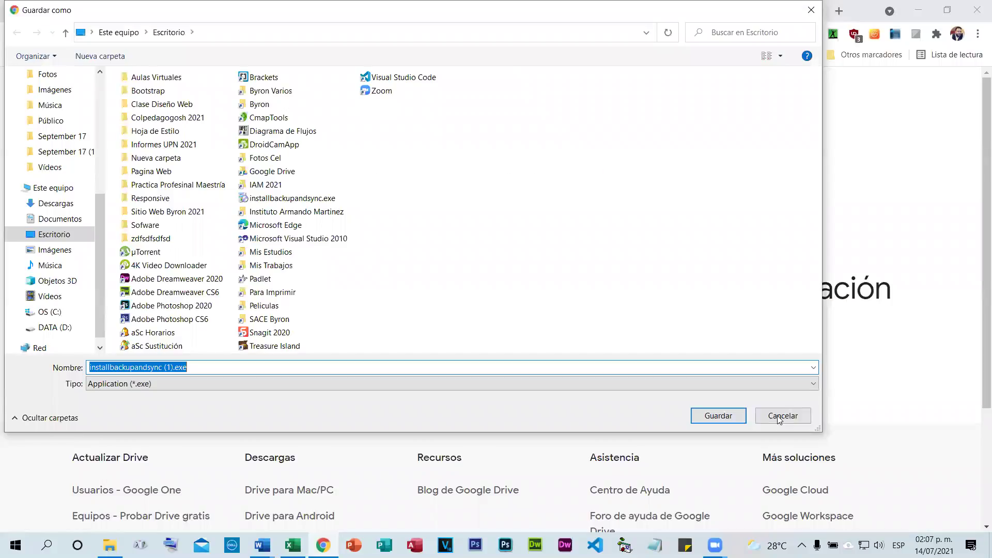
Check the installer on the desktop and return to Chrome's thank-you page.
key("super+d")
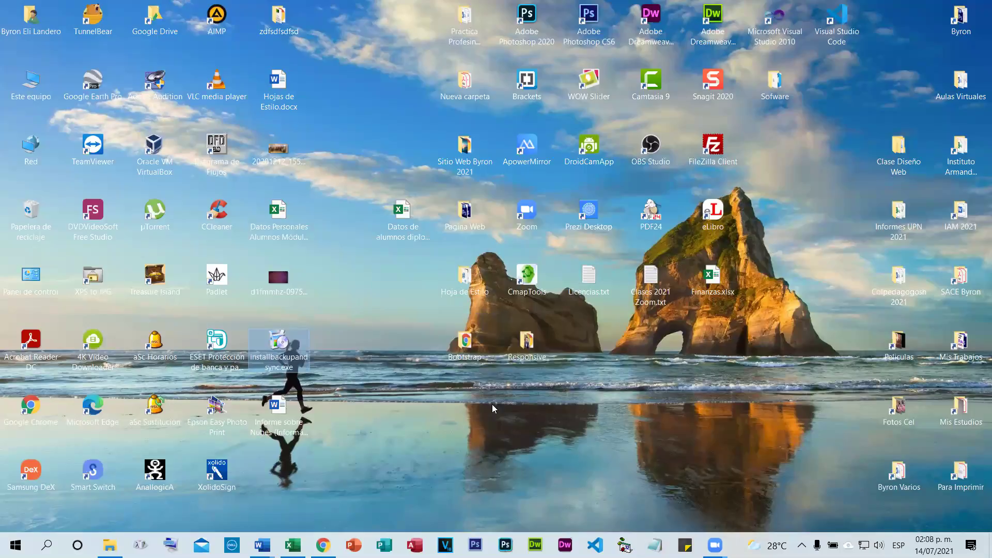
key("alt+Tab")
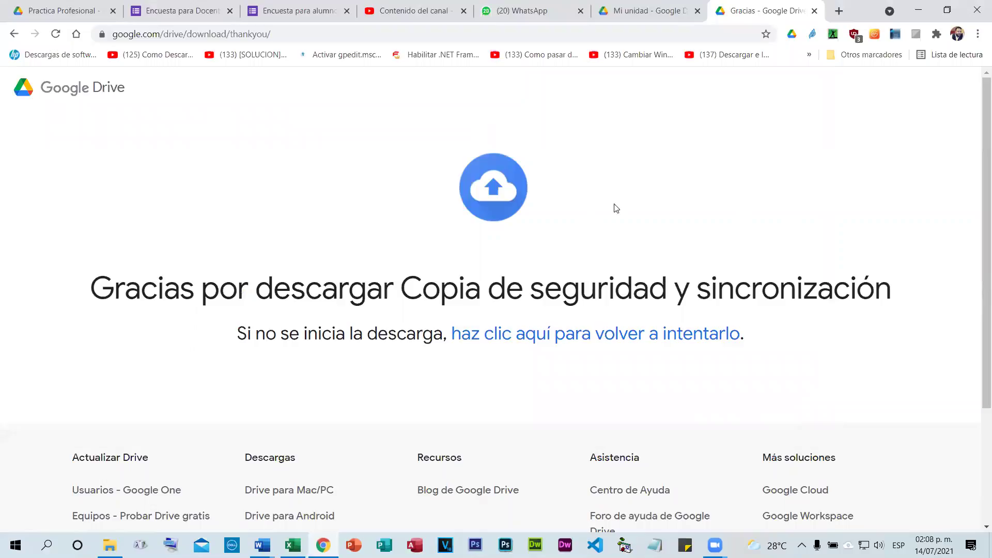
left_click(978, 34)
Confirm installbackupandsync.exe in Chrome's Downloads list, then close the Downloads and thank-you tabs.
left_click(860, 121)
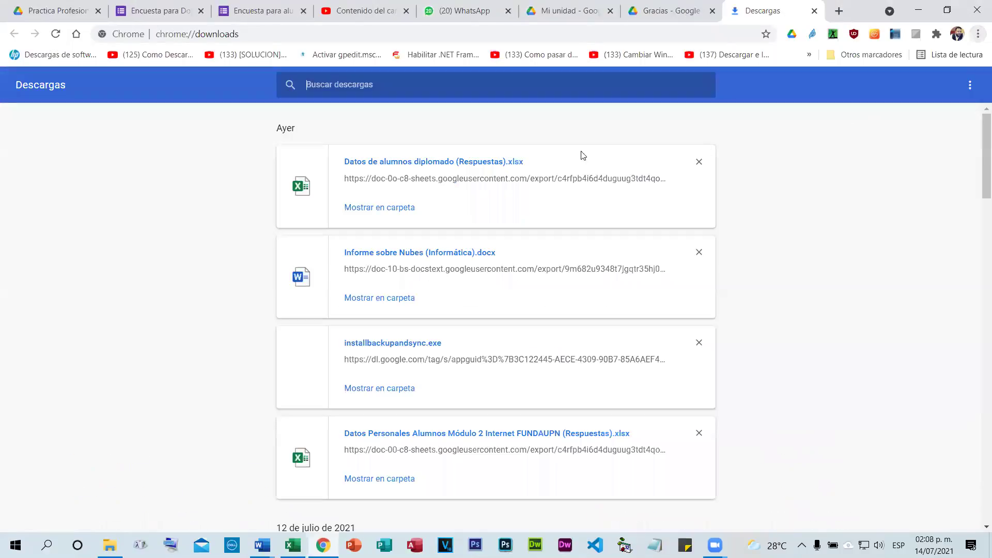
scroll(398, 258, "down", 2)
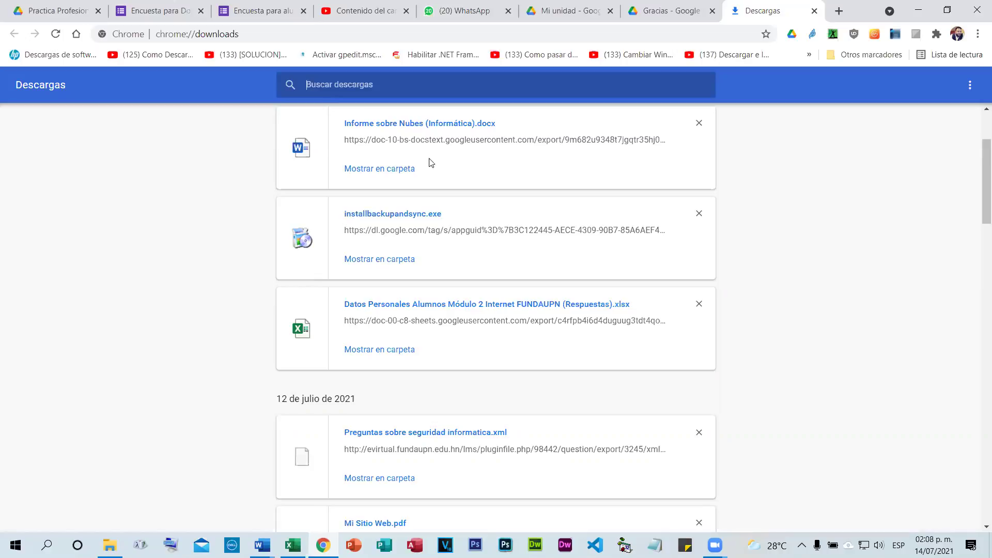
left_click(815, 11)
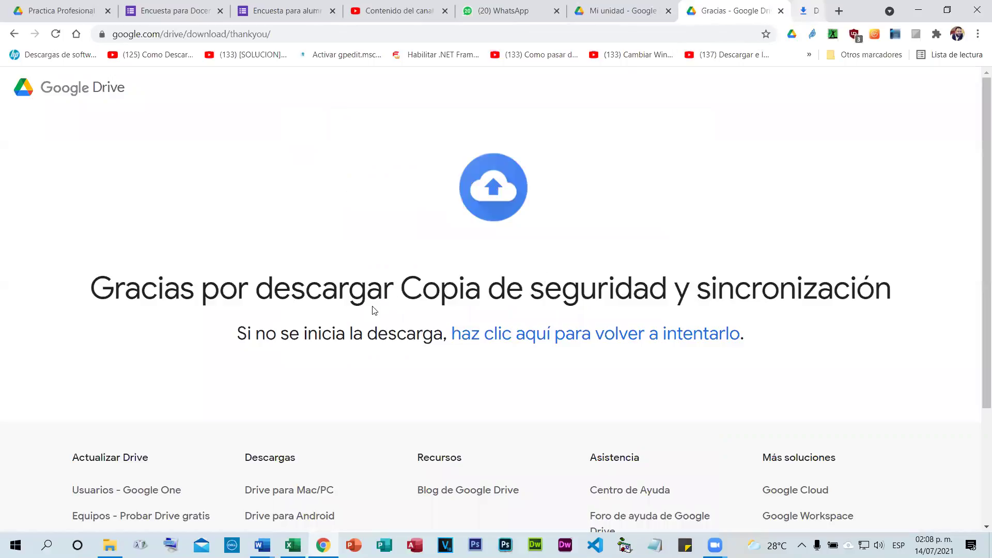
key("ctrl+w")
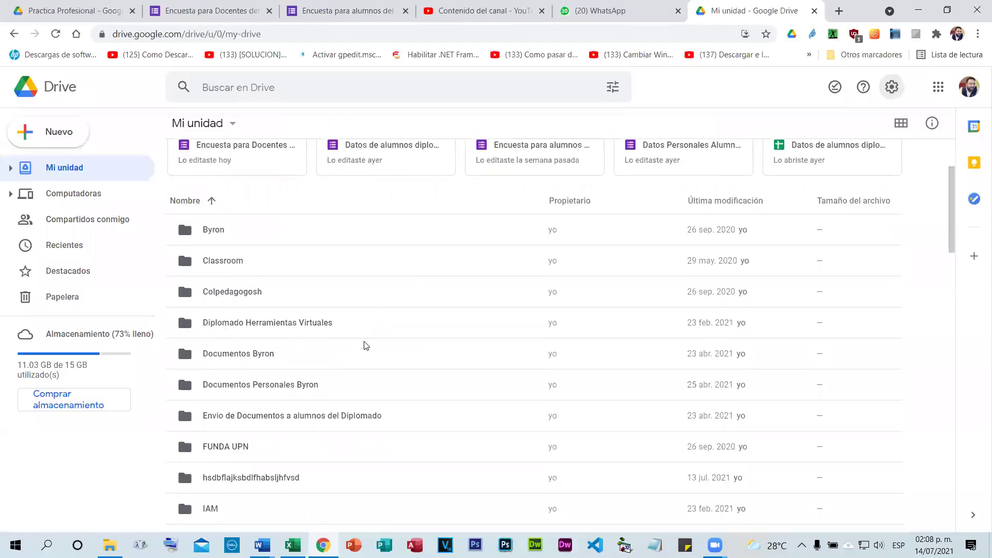
Open Módulo 2 Internet 2021, then its File responses folder, then Subir una imagen suya.
scroll(367, 349, "down", 1)
scroll(381, 350, "down", 3)
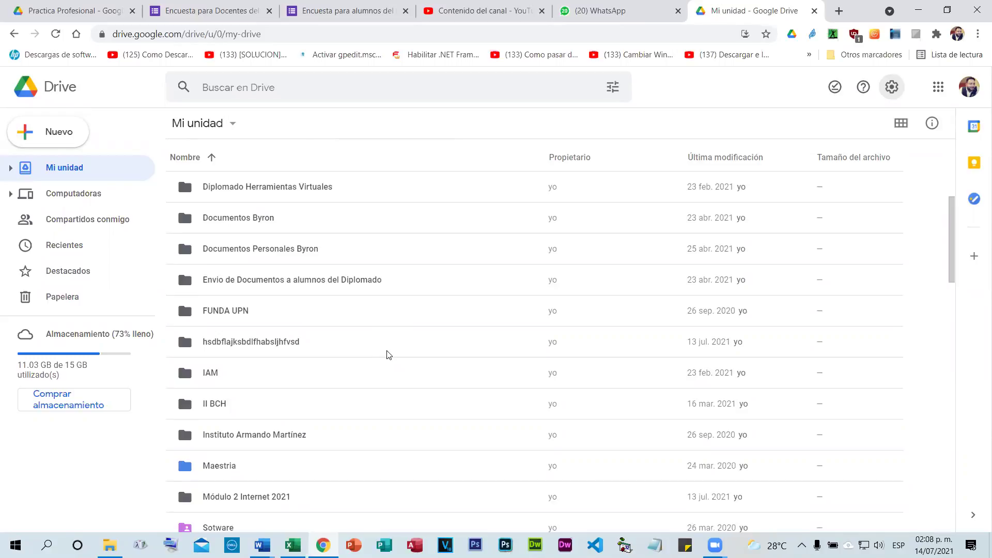
scroll(389, 356, "up", 1)
scroll(388, 356, "up", 1)
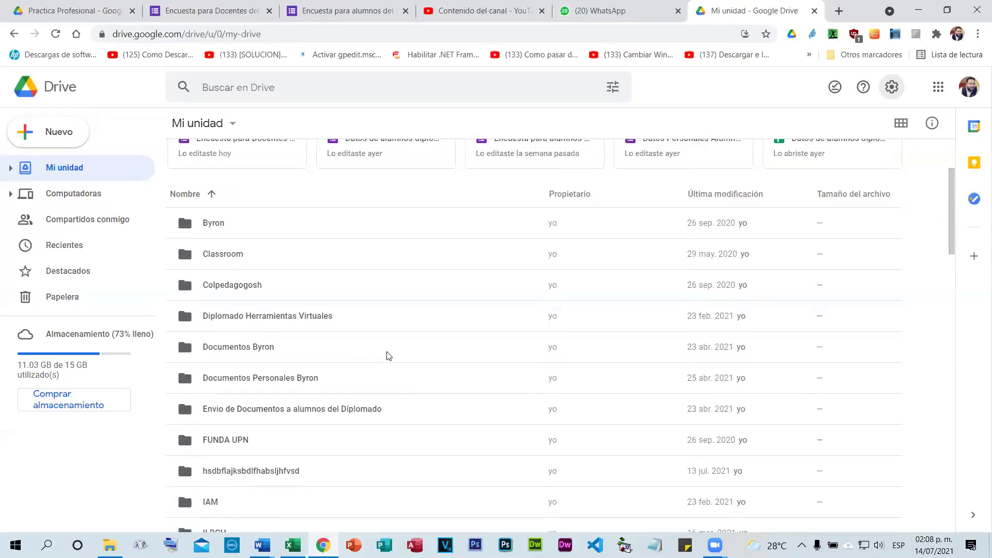
scroll(388, 356, "down", 4)
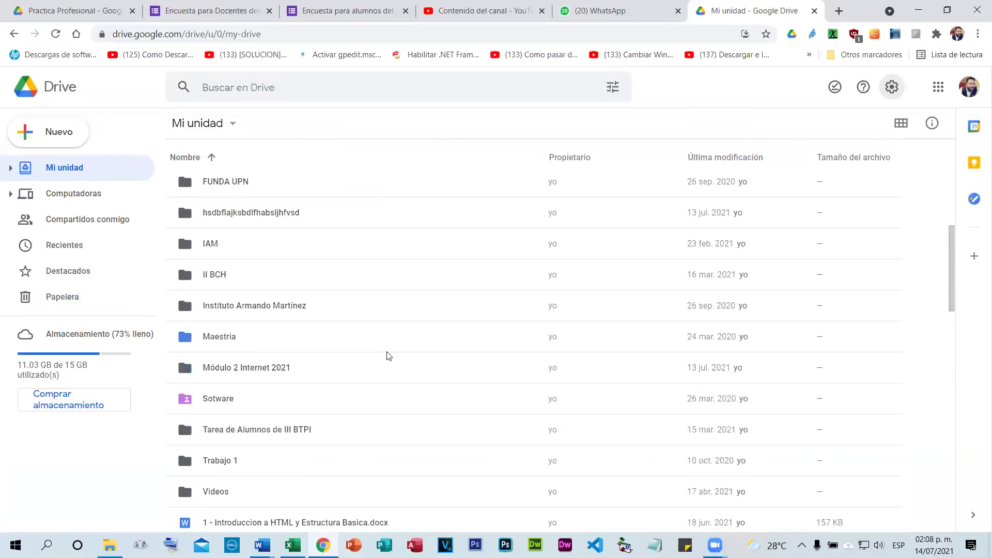
left_click(234, 370)
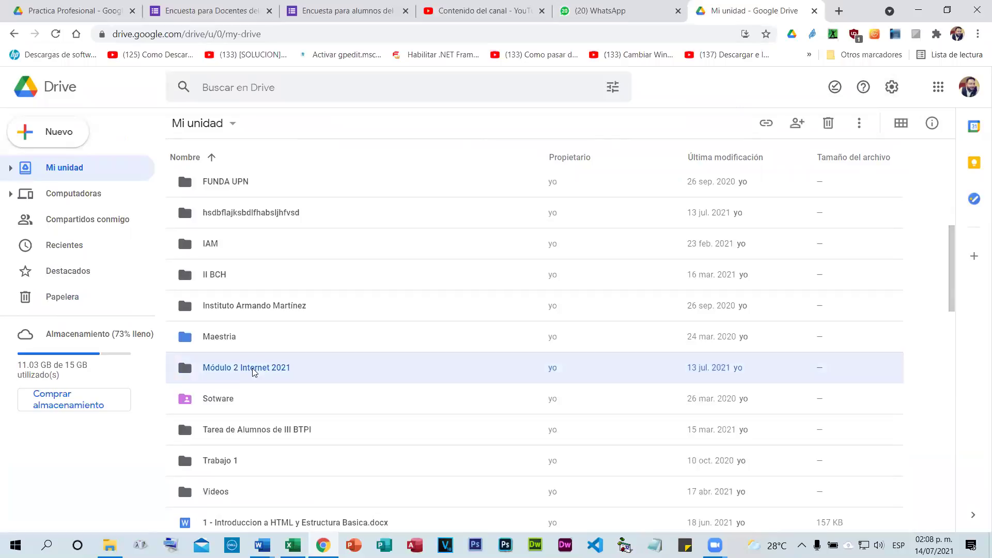
double_click(253, 372)
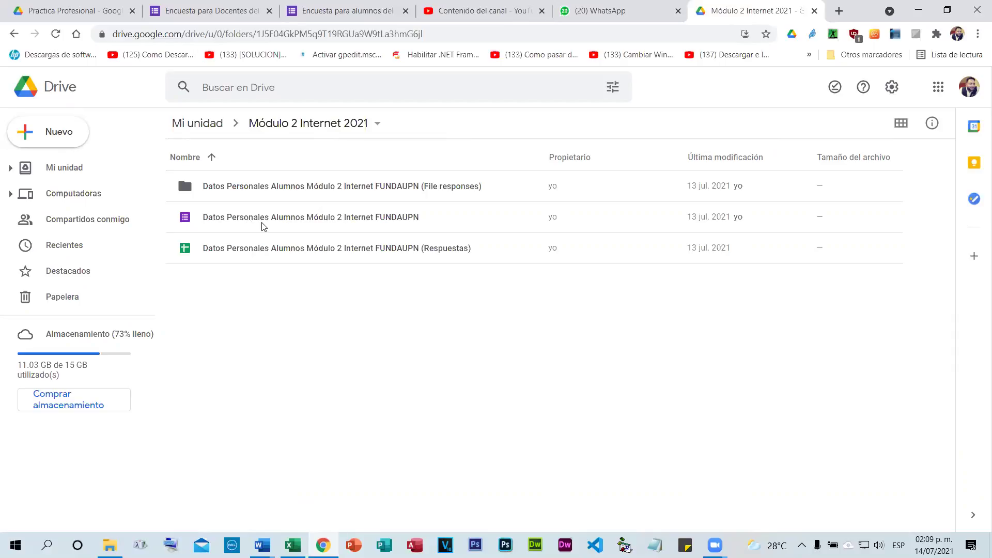
double_click(257, 189)
double_click(257, 189)
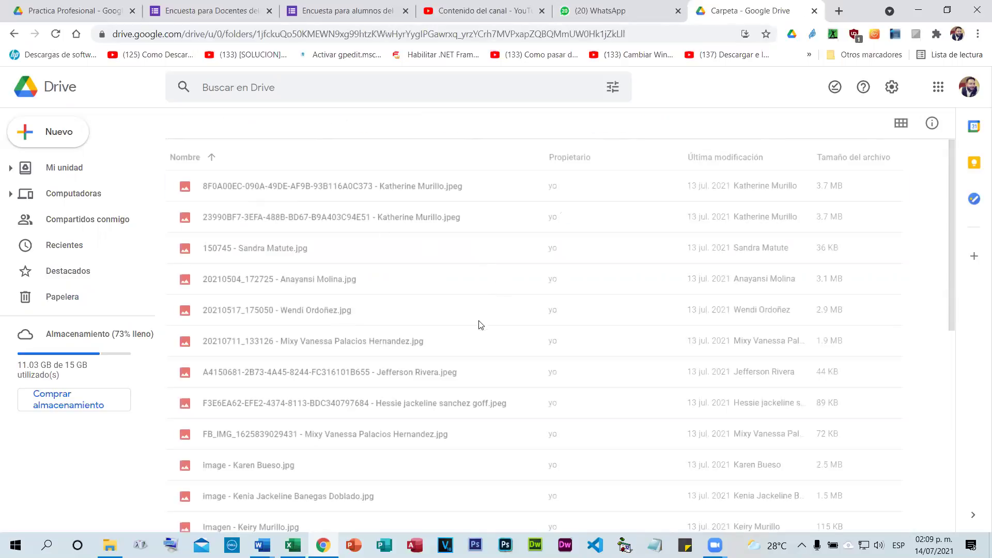
Preview two of the students' uploaded photos, closing each preview.
scroll(481, 325, "down", 10)
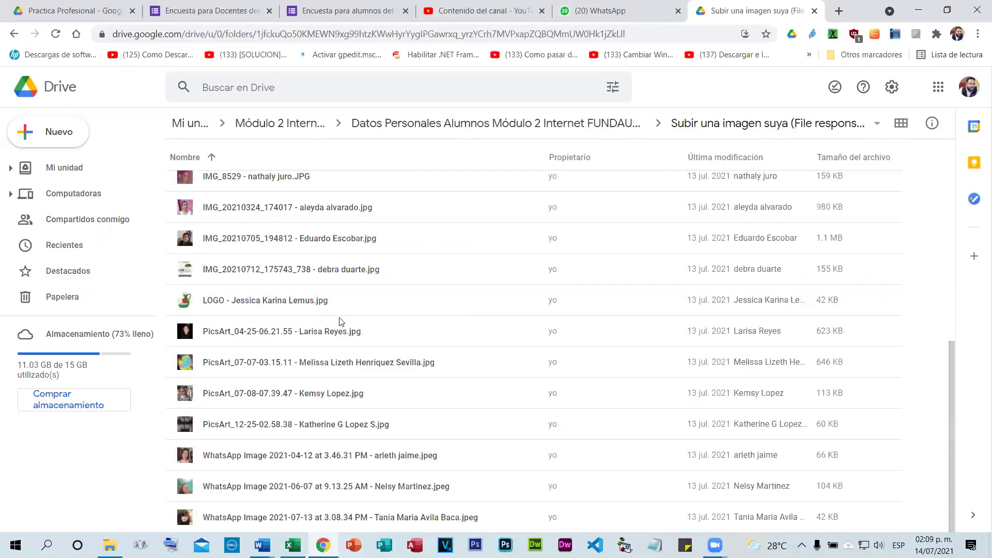
double_click(237, 239)
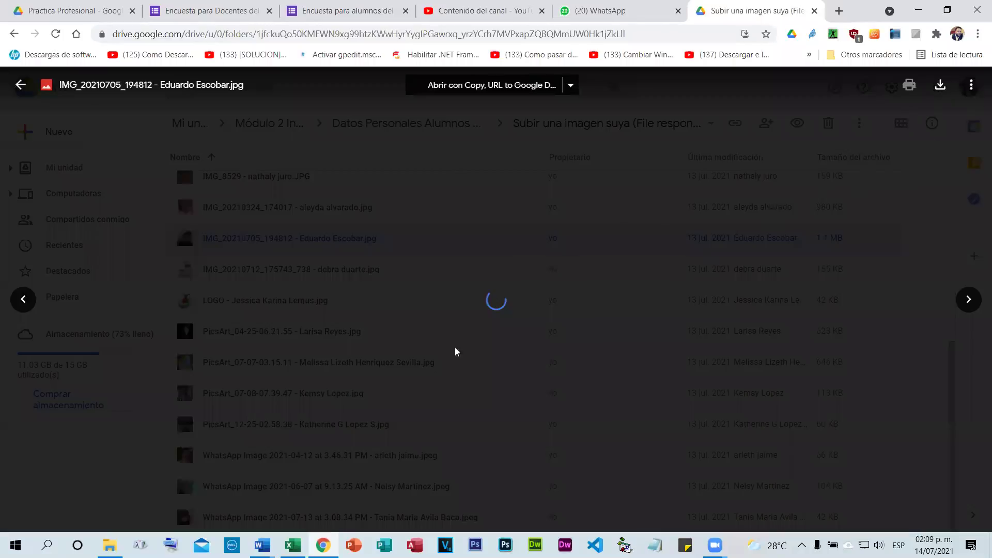
left_click(343, 331)
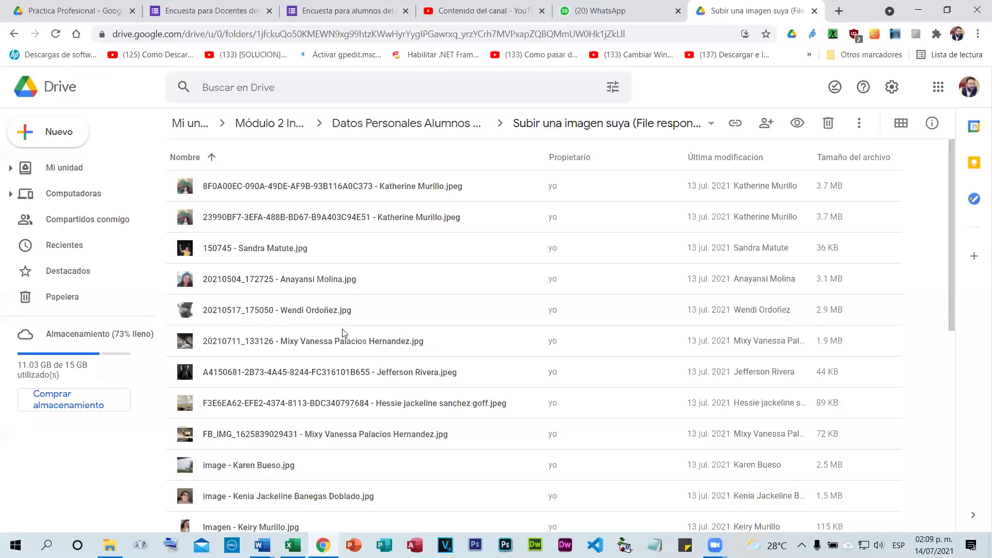
double_click(224, 223)
left_click(921, 281)
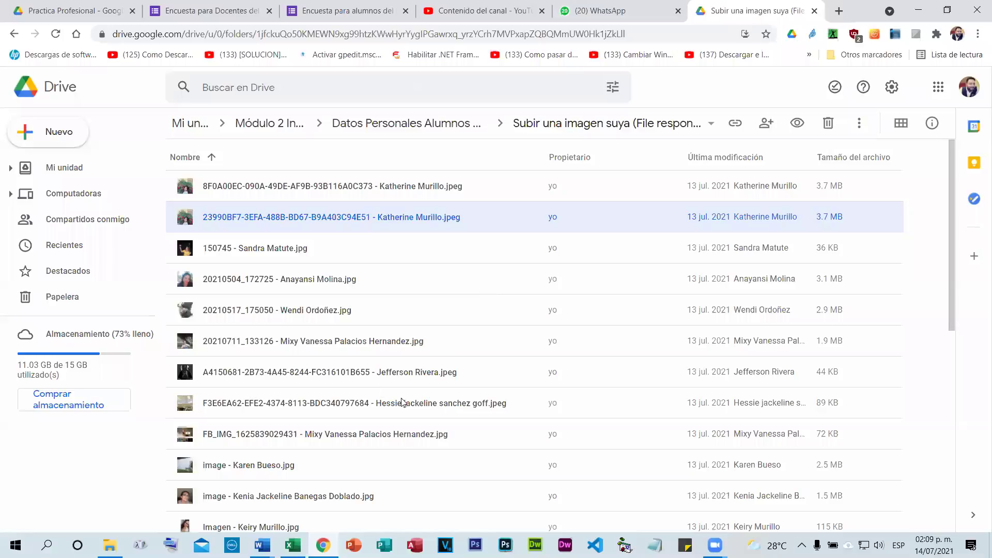
scroll(402, 402, "down", 7)
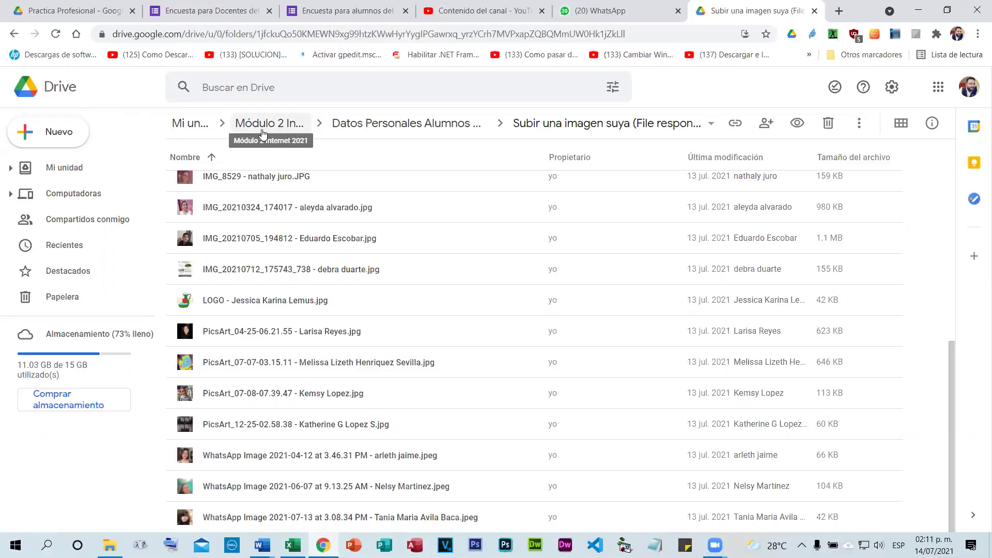
Go back up to Módulo 2 Internet 2021 and create a blank Google Form there.
left_click(16, 34)
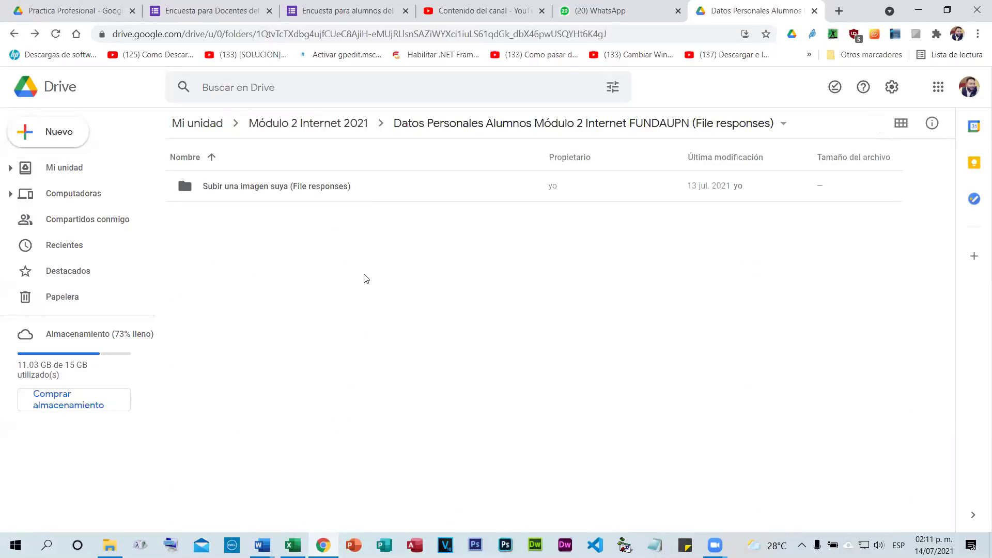
left_click(14, 34)
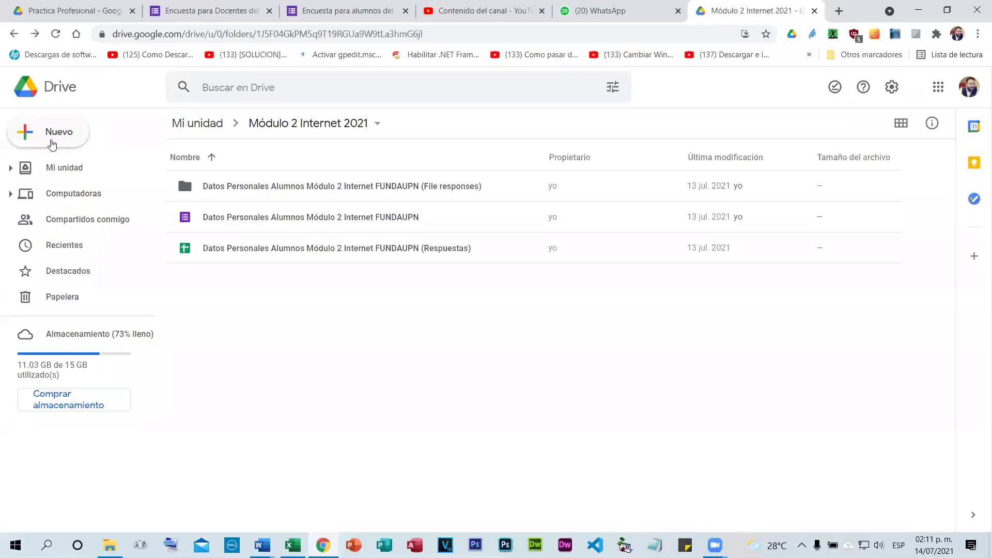
left_click(53, 141)
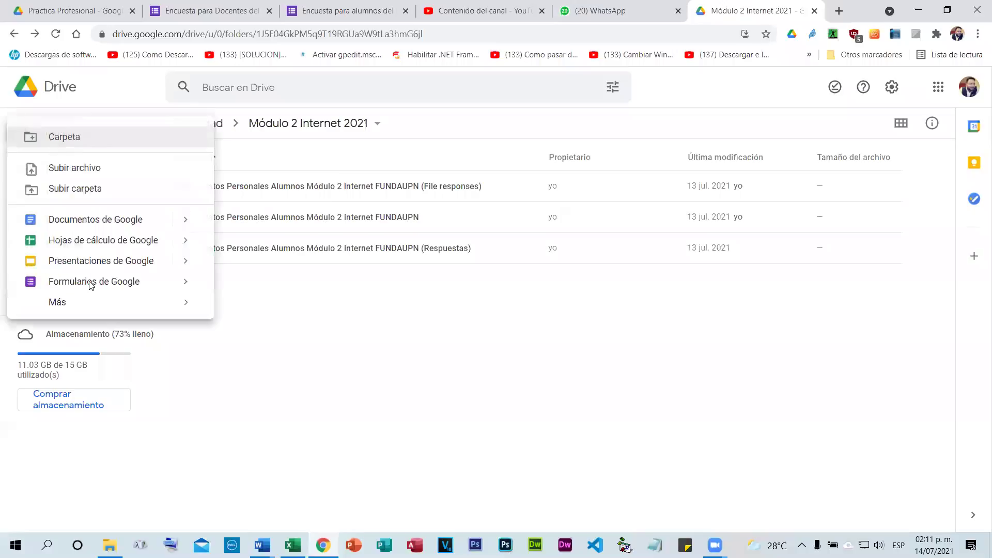
double_click(515, 198)
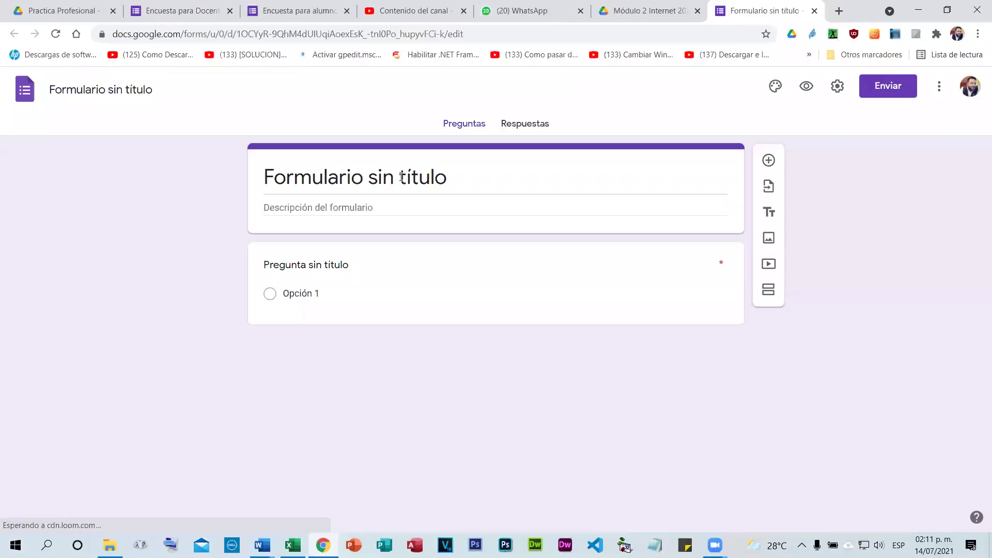
Title the form and its file 'Evaluación de Ciencias Naturales', fixing the accent via spellcheck.
left_click(402, 177)
type("Ev")
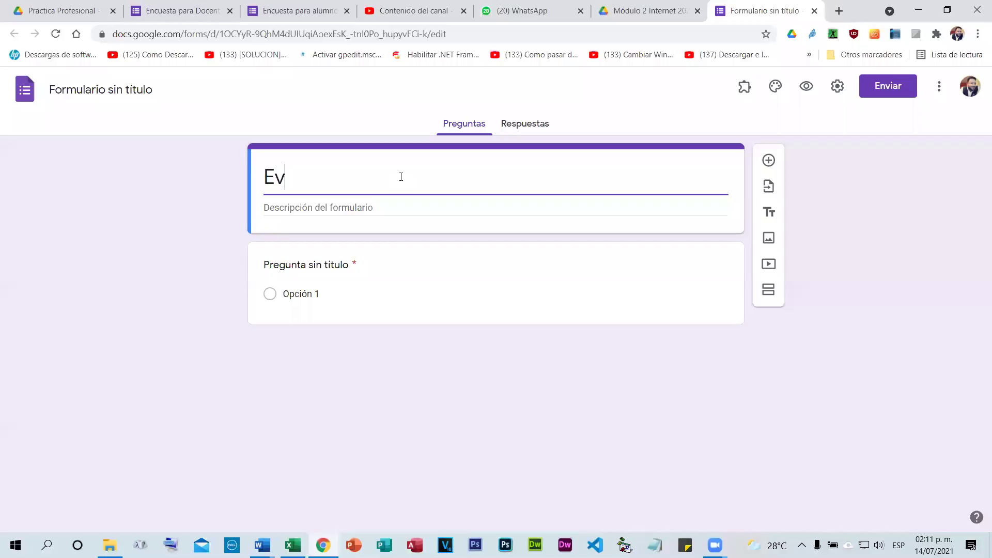
type("aluacion de")
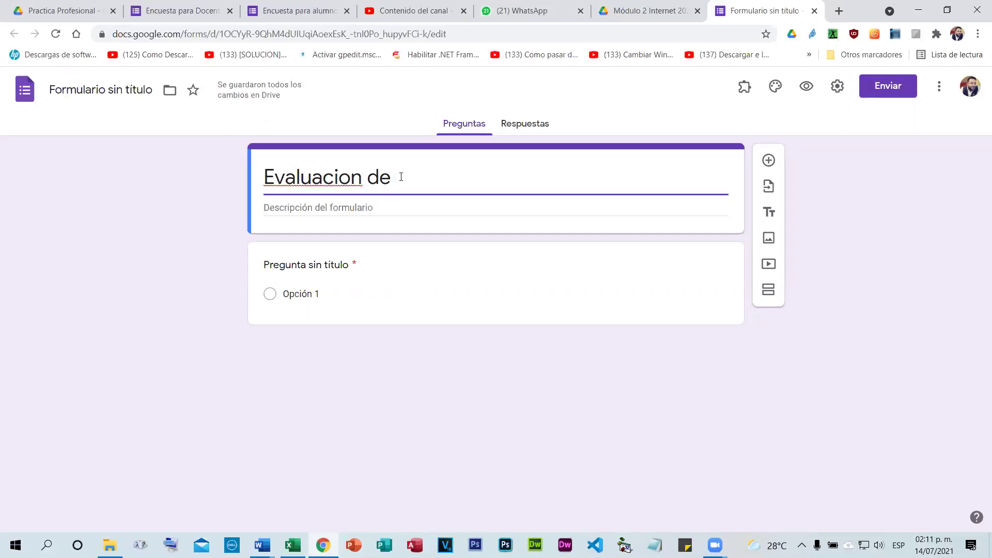
type("Ciencias Naturales")
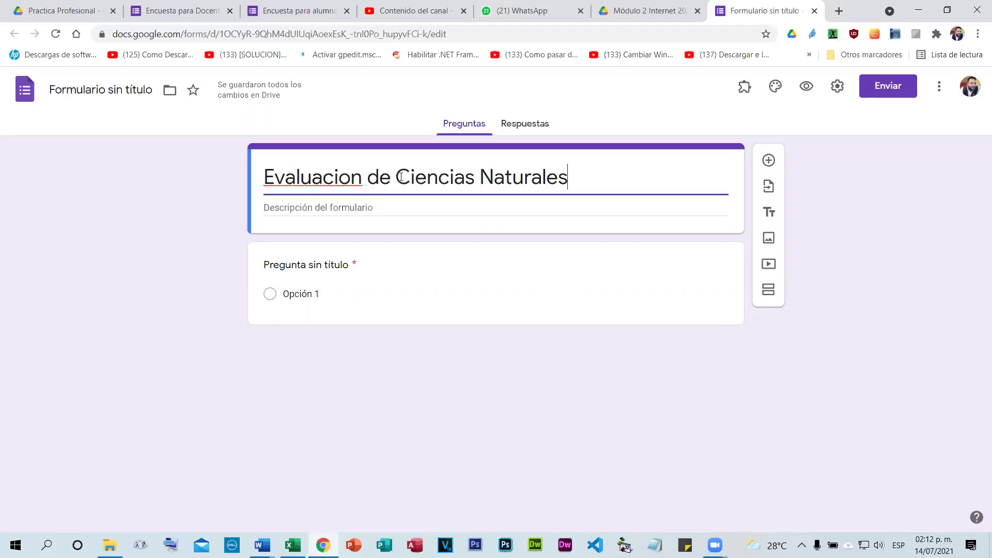
right_click(344, 179)
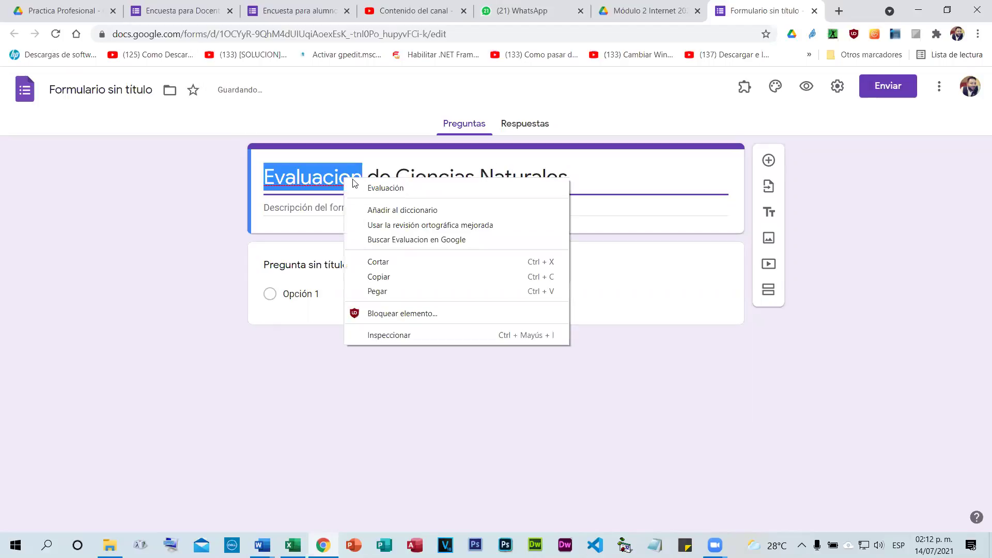
left_click(370, 187)
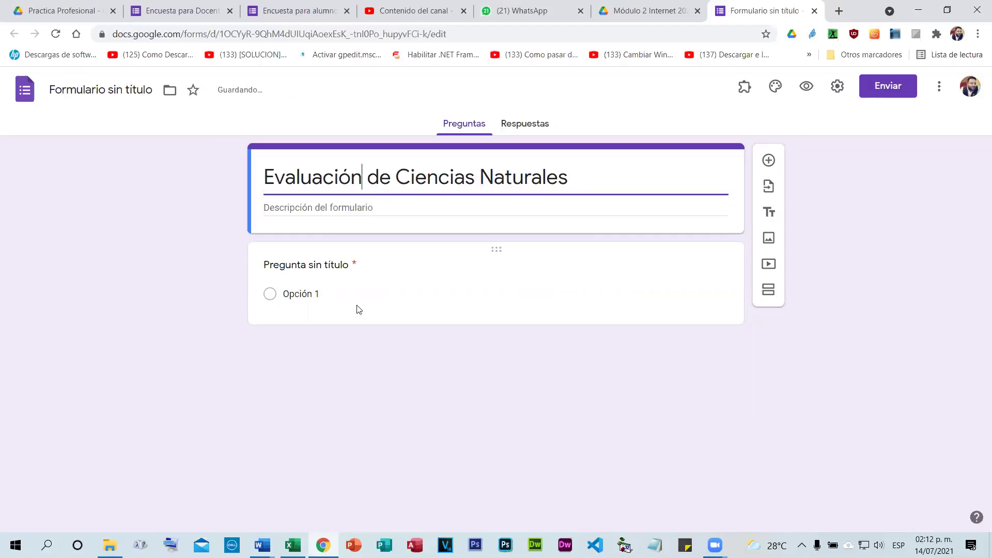
left_click(76, 89)
left_click(391, 396)
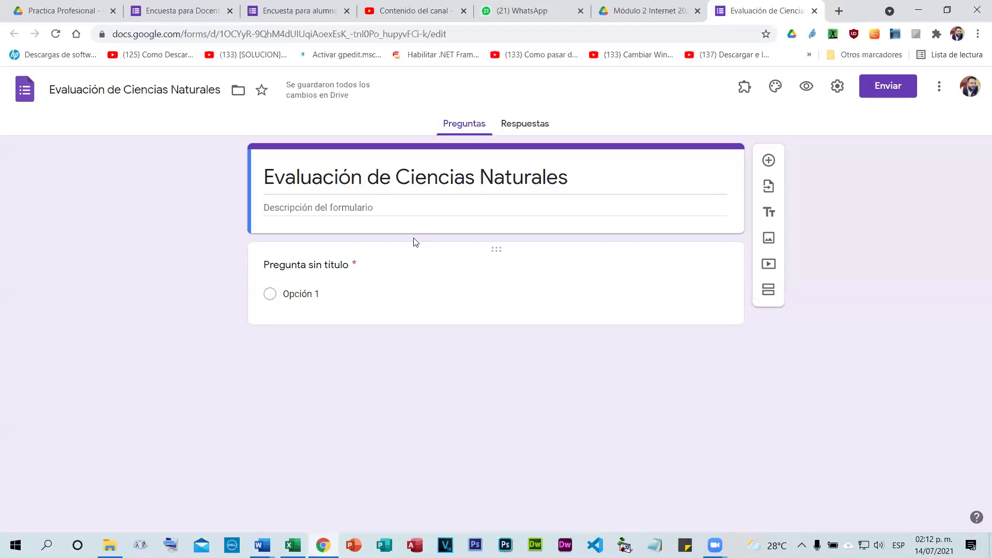
Write 'Leer instrucciones y contestar a todas las preguntas' as the form description.
left_click(374, 207)
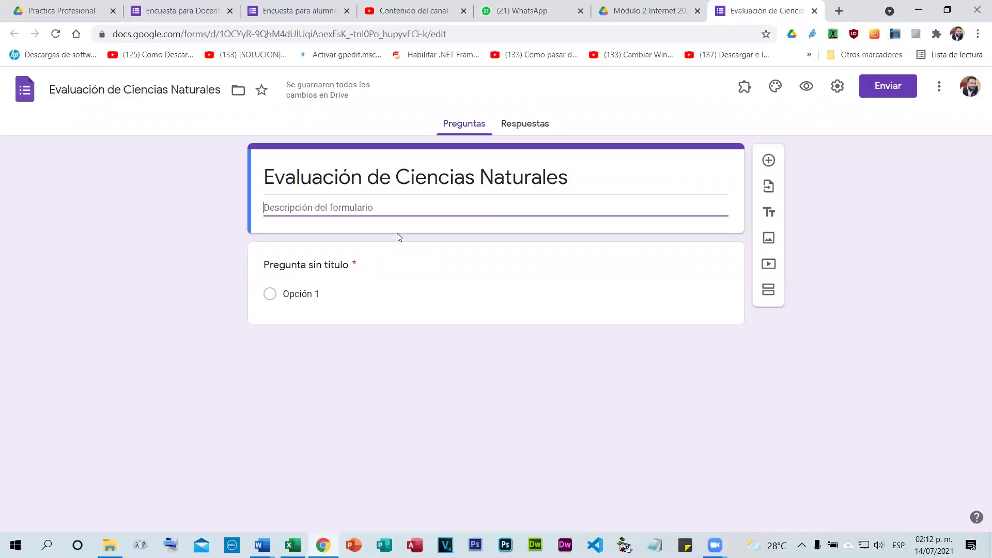
type("Contesta")
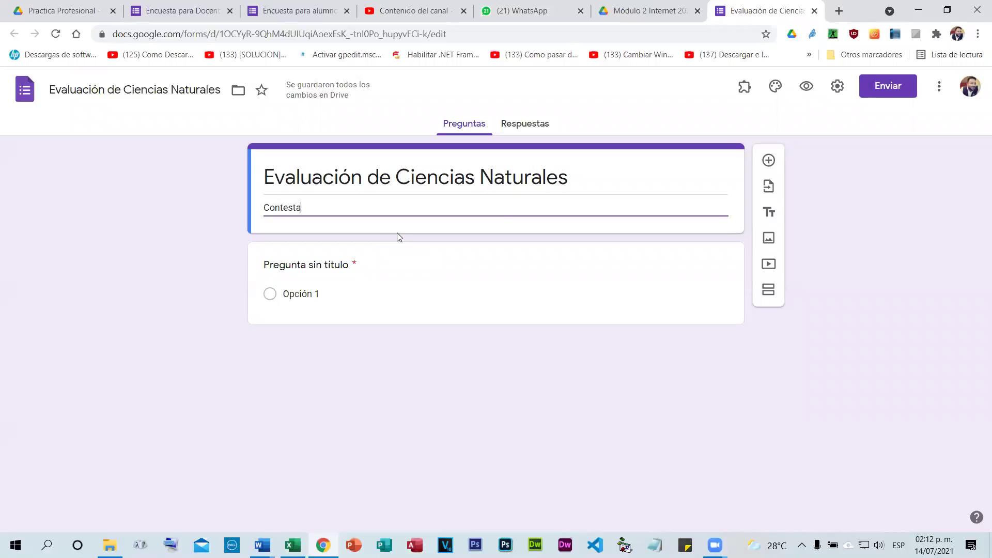
type("r todas la")
key("BackSpace")
key("BackSpace")
key("BackSpace")
key("BackSpace")
key("BackSpace")
key("BackSpace")
key("BackSpace")
key("BackSpace")
key("BackSpace")
key("BackSpace")
key("BackSpace")
key("BackSpace")
key("BackSpace")
key("BackSpace")
key("BackSpace")
key("BackSpace")
key("BackSpace")
key("BackSpace")
type("Leer instrucciones y contestar a todas las preguntas")
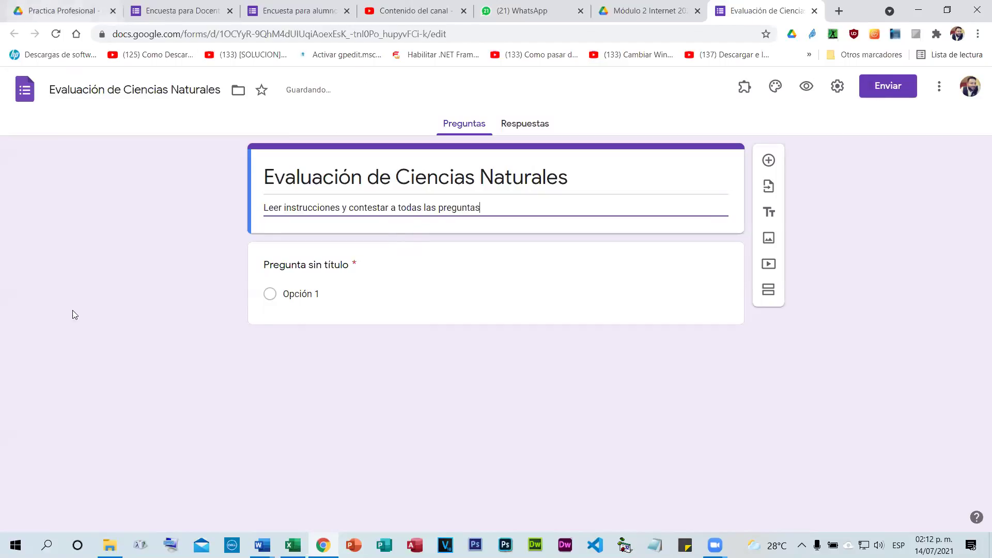
left_click(385, 377)
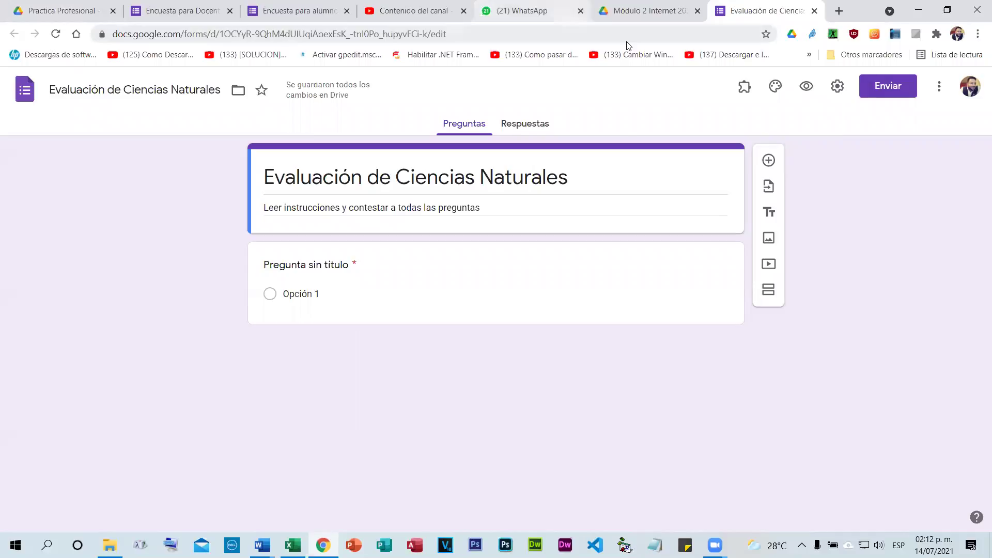
left_click(155, 8)
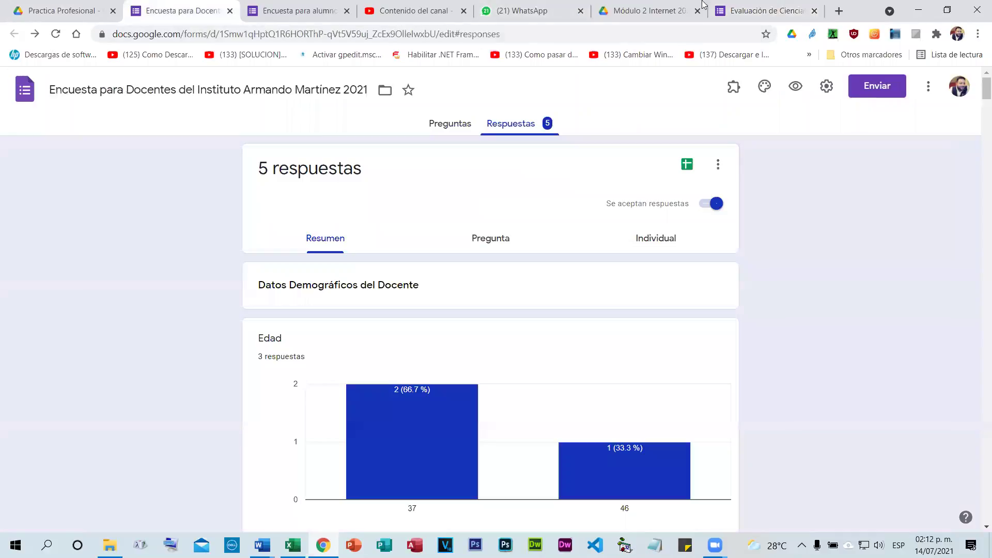
left_click(779, 7)
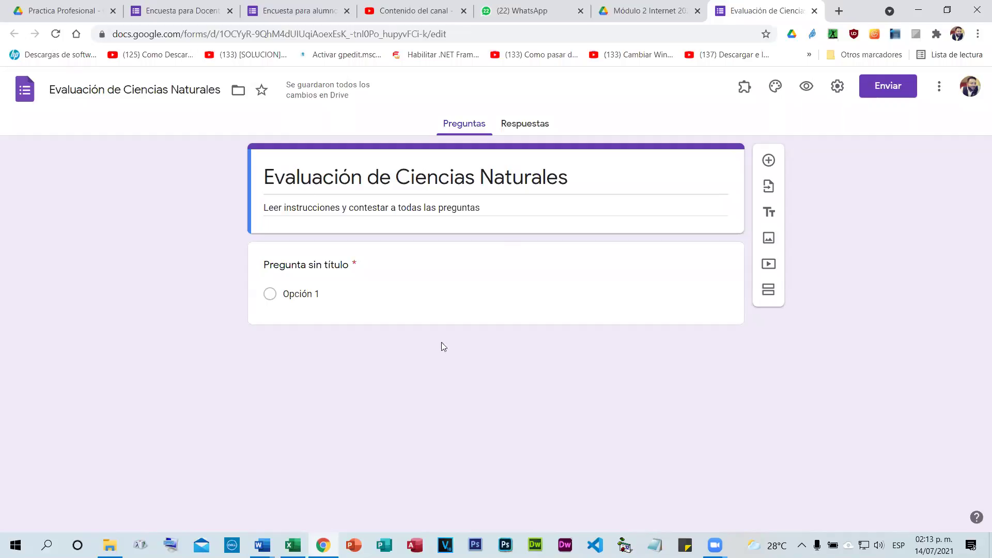
Open the first untitled multiple-choice question and check its extra options menu.
left_click(412, 290)
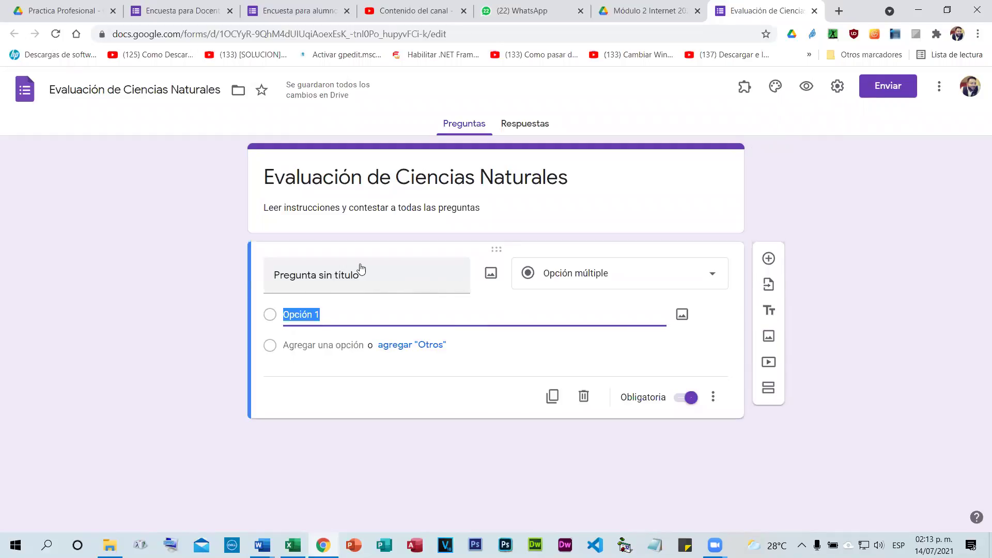
left_click(713, 397)
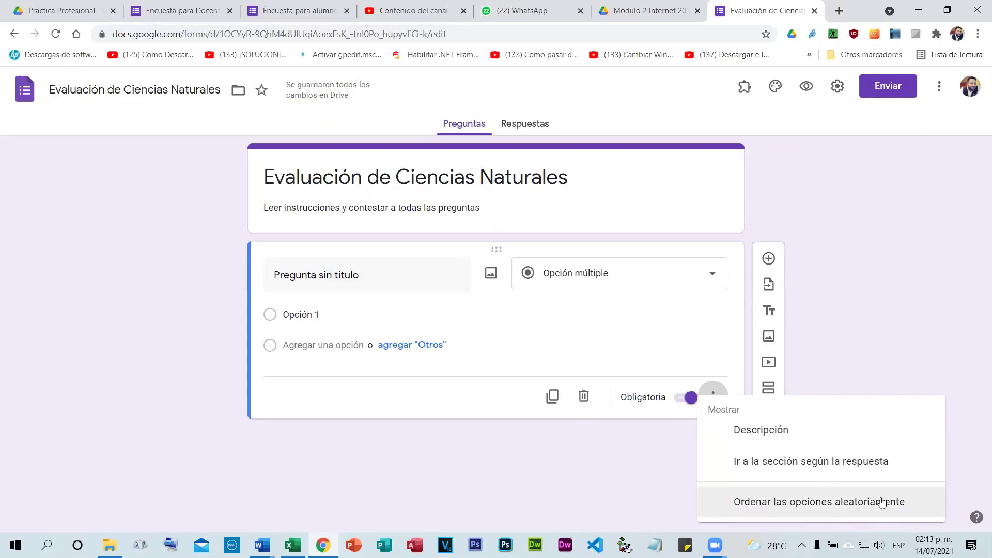
left_click(680, 341)
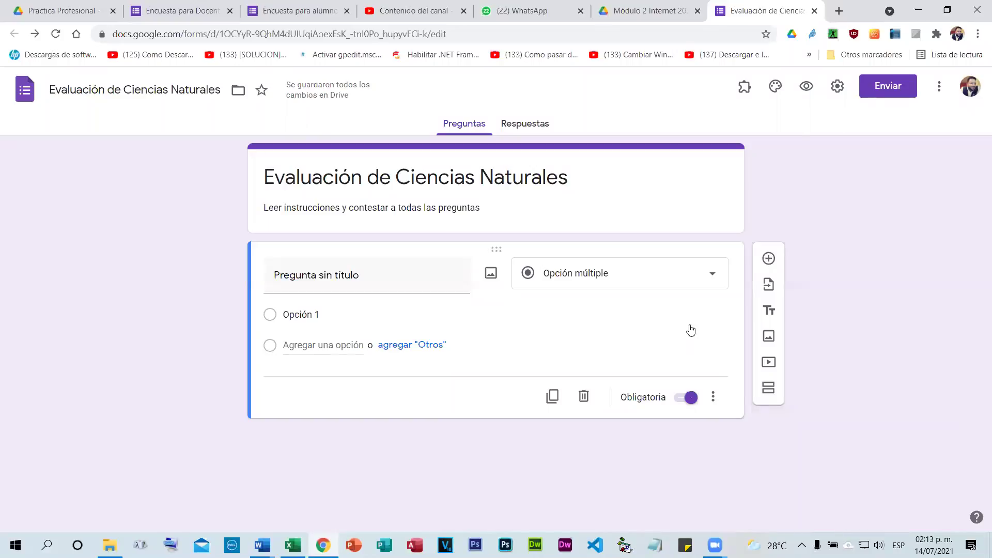
left_click(775, 86)
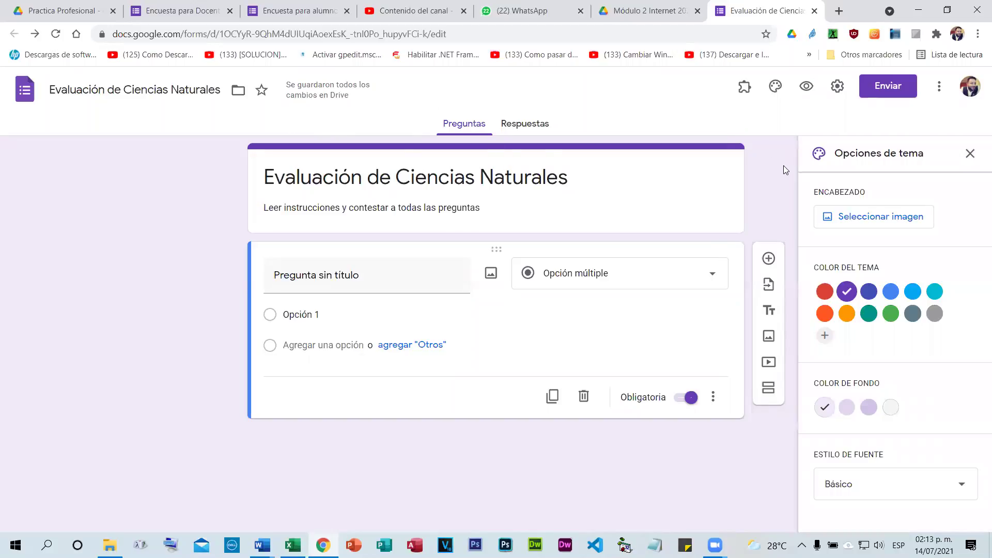
Close the theme panel unchanged and open the form's settings.
left_click(970, 153)
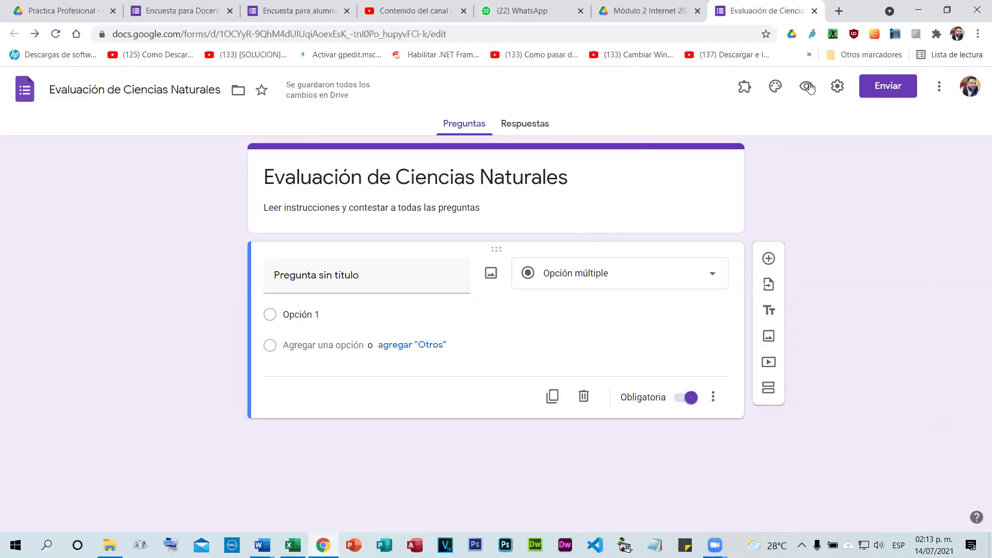
left_click(840, 89)
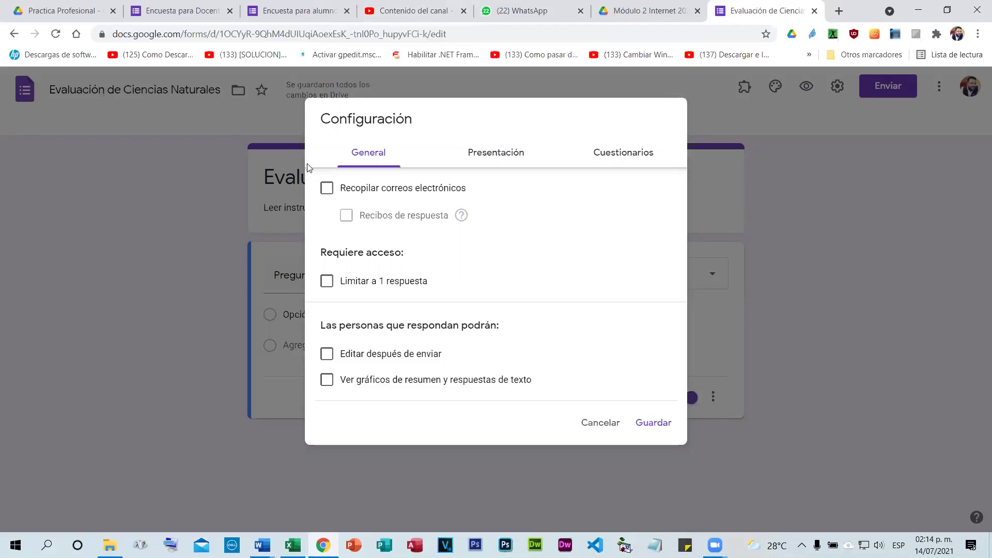
Turn on e-mail collection, always-sent response receipts, and a limit of one response.
left_click(327, 190)
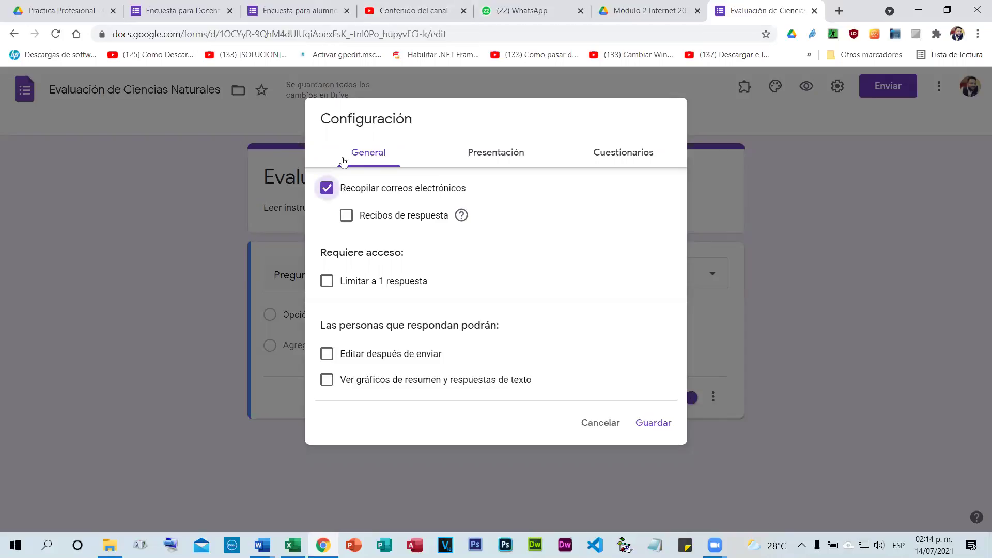
left_click(346, 216)
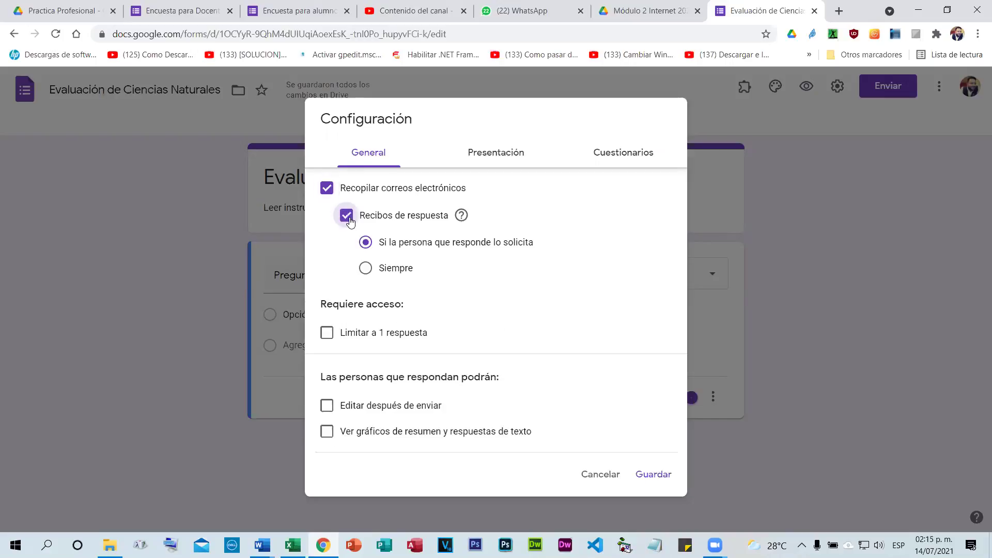
left_click(366, 268)
left_click(327, 337)
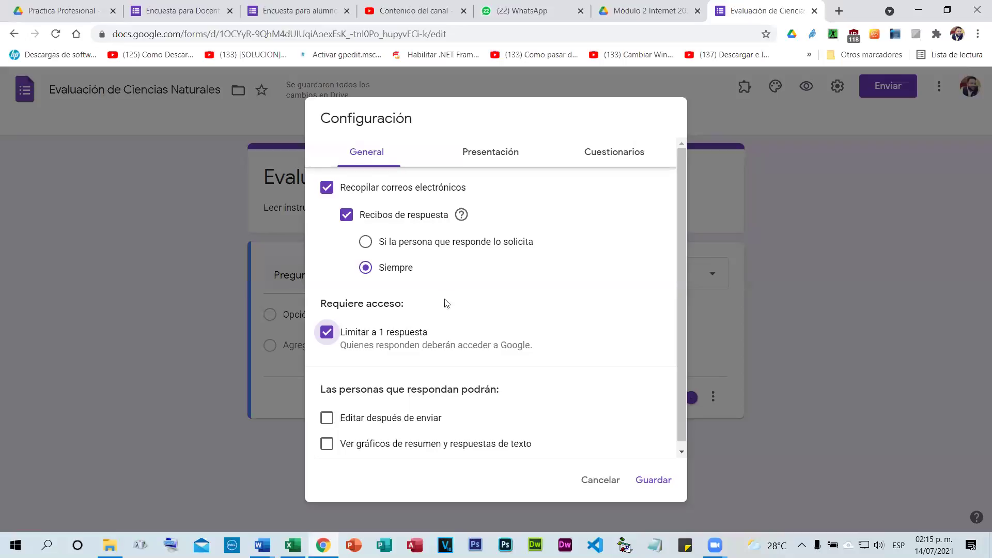
scroll(445, 304, "down", 1)
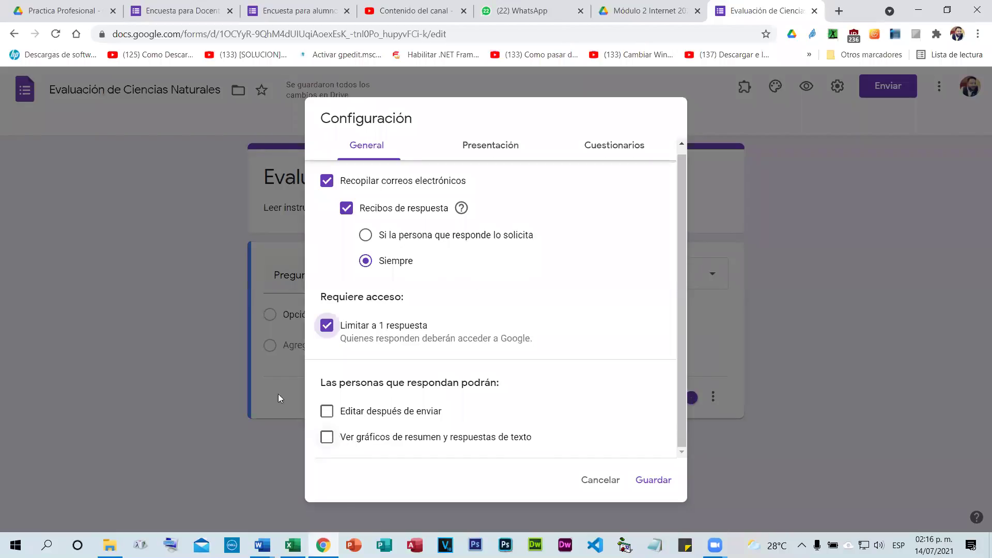
scroll(347, 442, "up", 1)
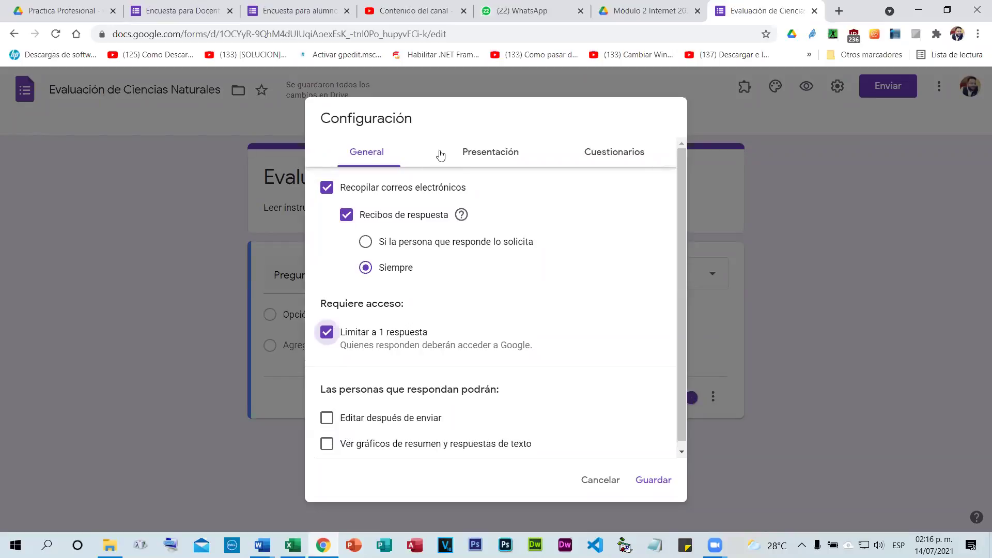
left_click(481, 154)
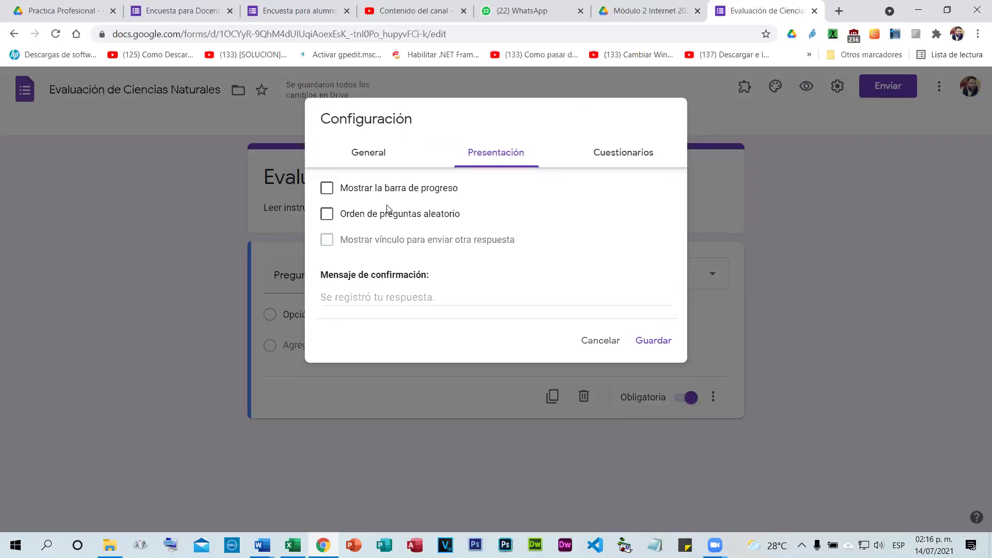
Turn on the progress bar and draft the confirmation message 'USted a finalizado la evaluacion'.
left_click(327, 189)
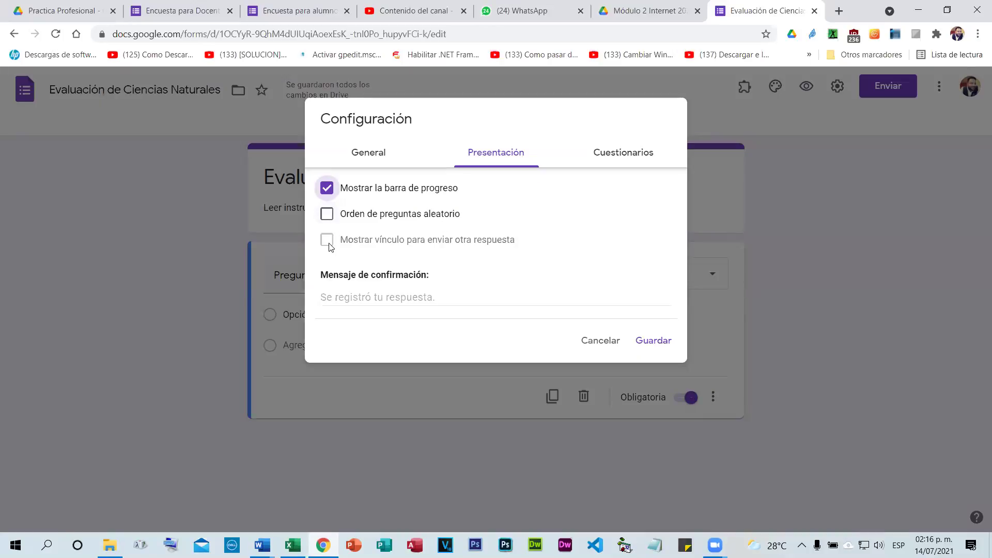
left_click(327, 214)
left_click(385, 302)
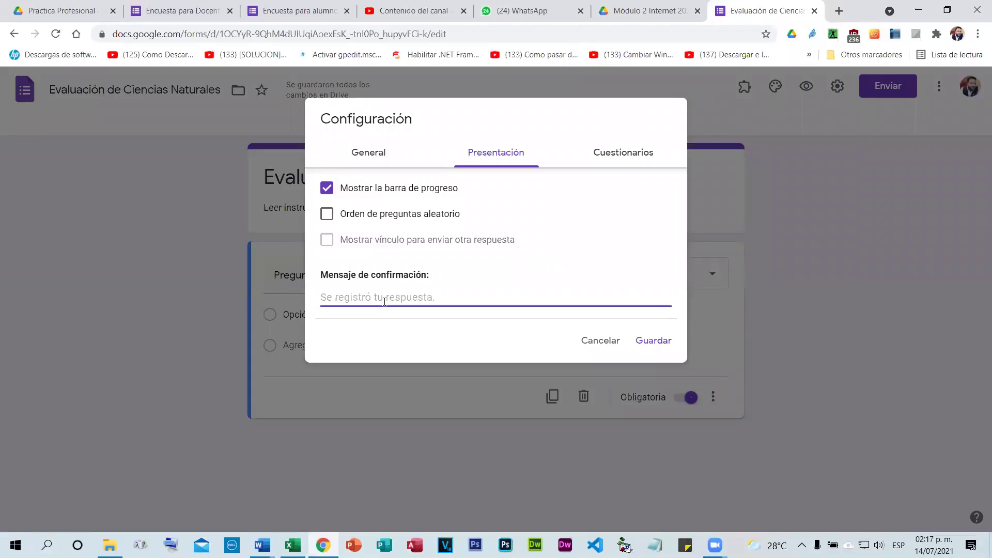
type("USted a finalizado la evaluacion")
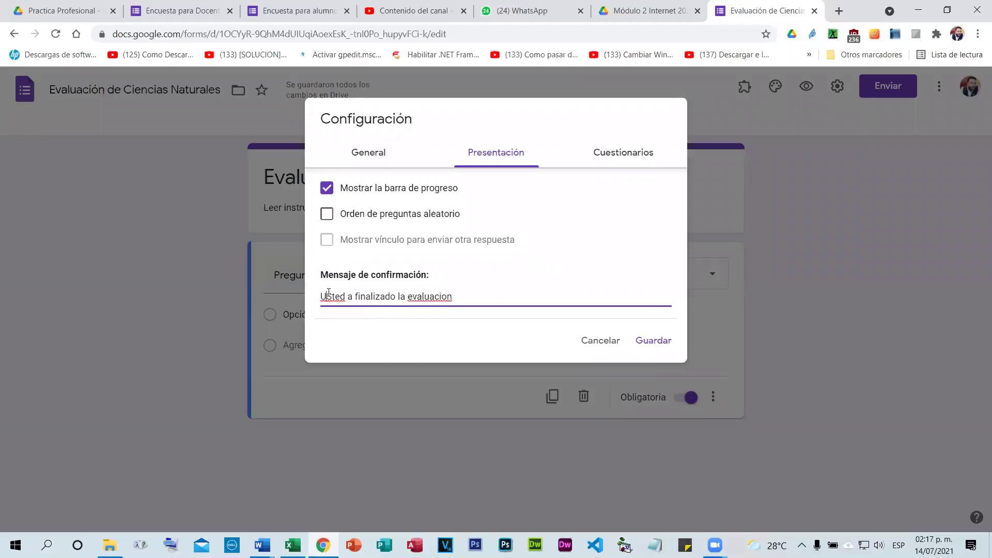
Correct the confirmation message to 'Usted a finalizado la evaluación.' with proper capitalisation and accent.
double_click(329, 296)
type("Usted")
right_click(418, 295)
left_click(457, 304)
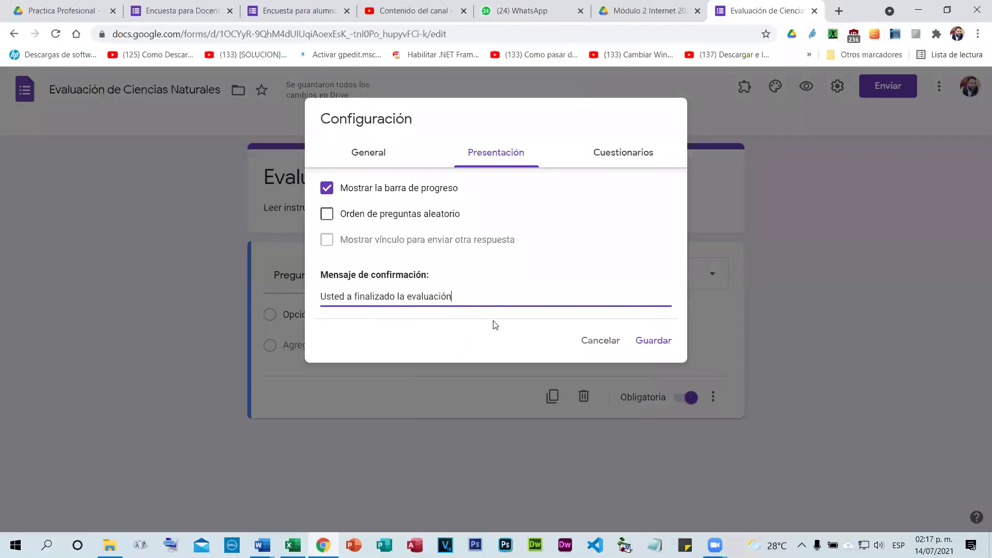
type(".")
left_click(618, 154)
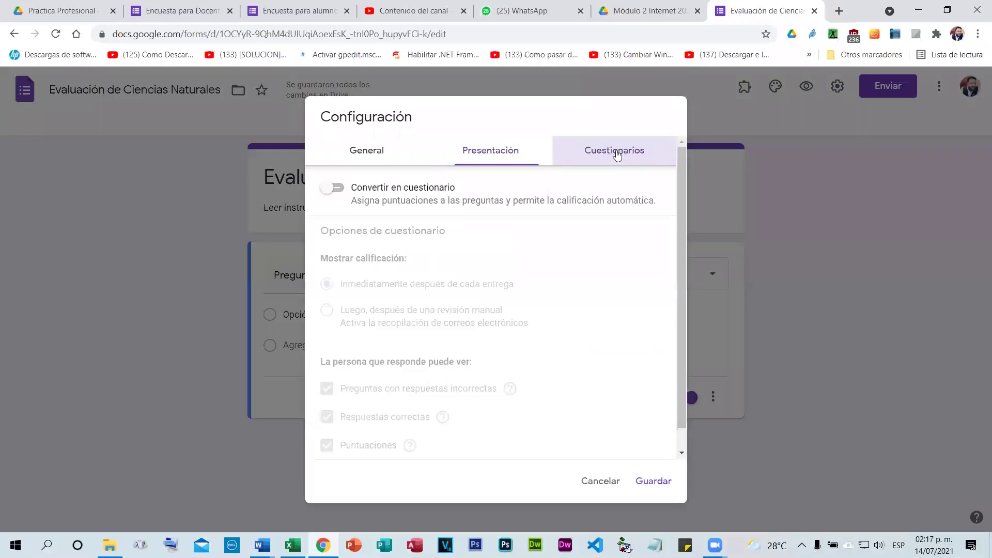
Make the form a quiz, hide incorrect and correct answers, keep scores visible, and save.
left_click(340, 189)
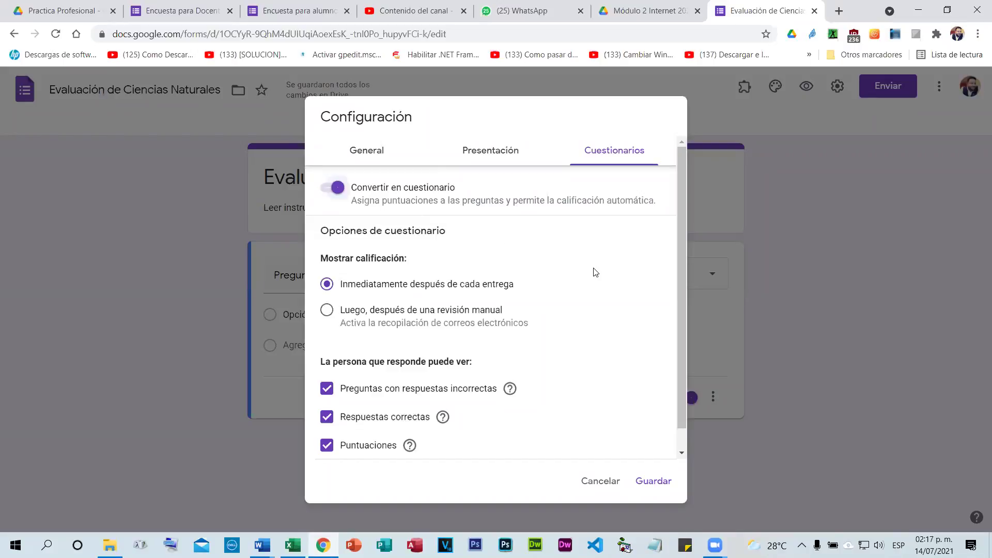
left_click(335, 190)
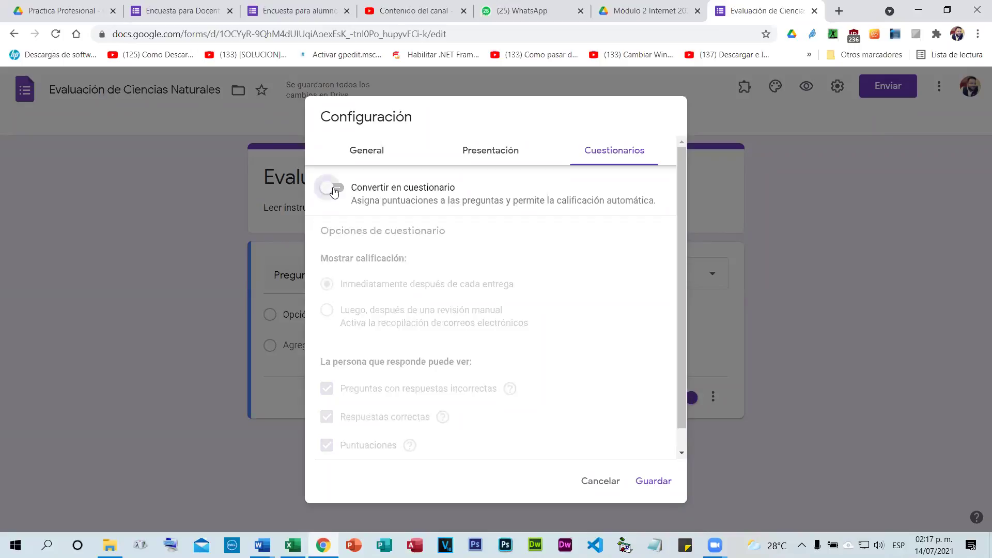
left_click(335, 190)
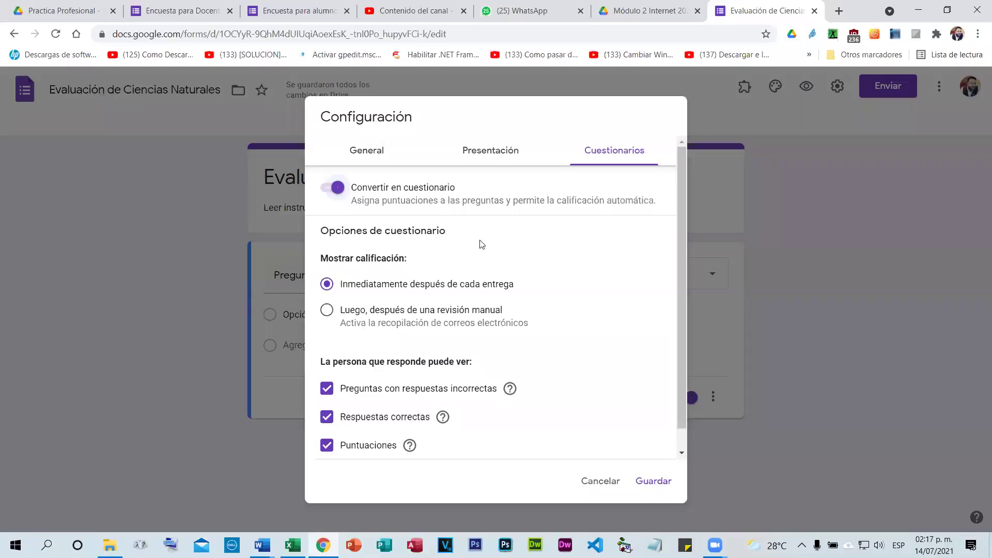
scroll(481, 243, "down", 1)
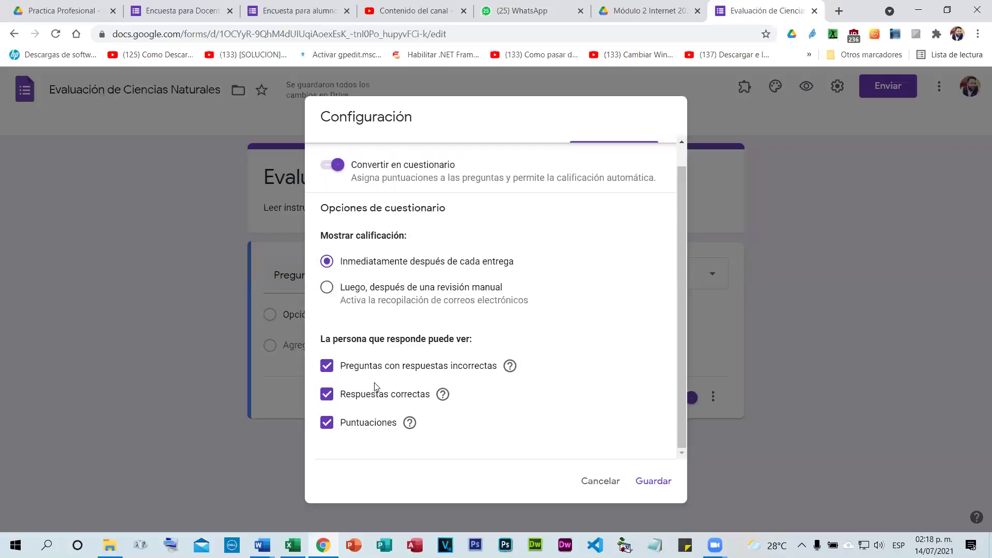
left_click(327, 367)
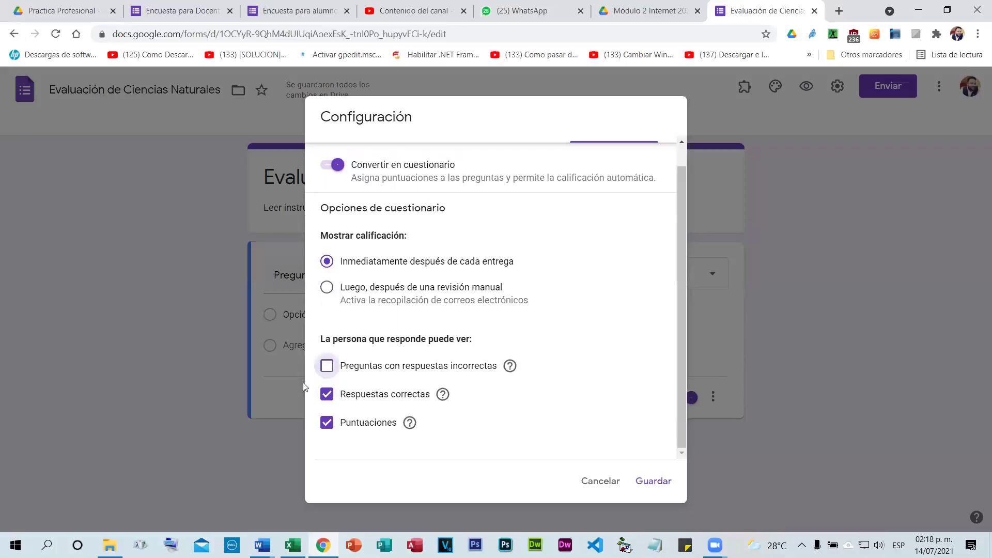
left_click(328, 397)
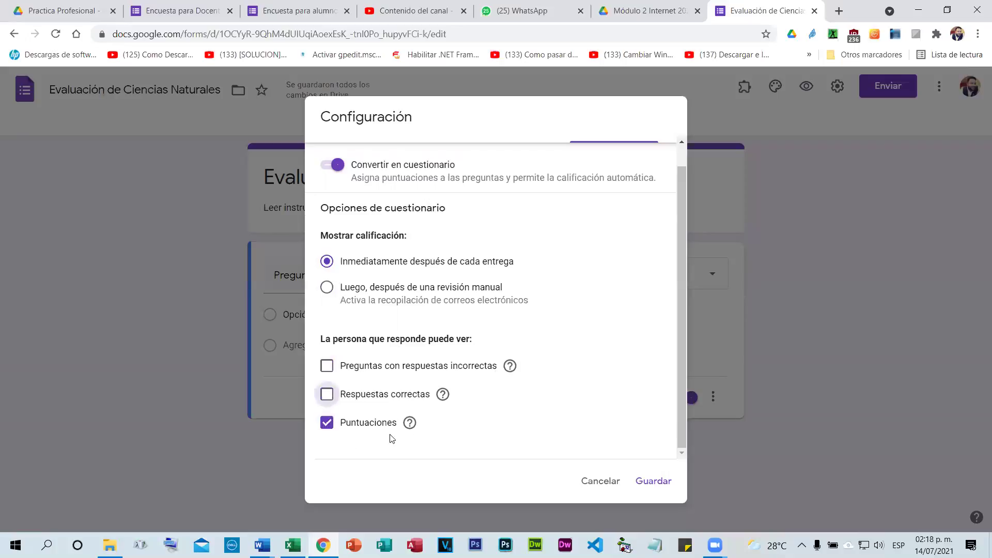
left_click(326, 423)
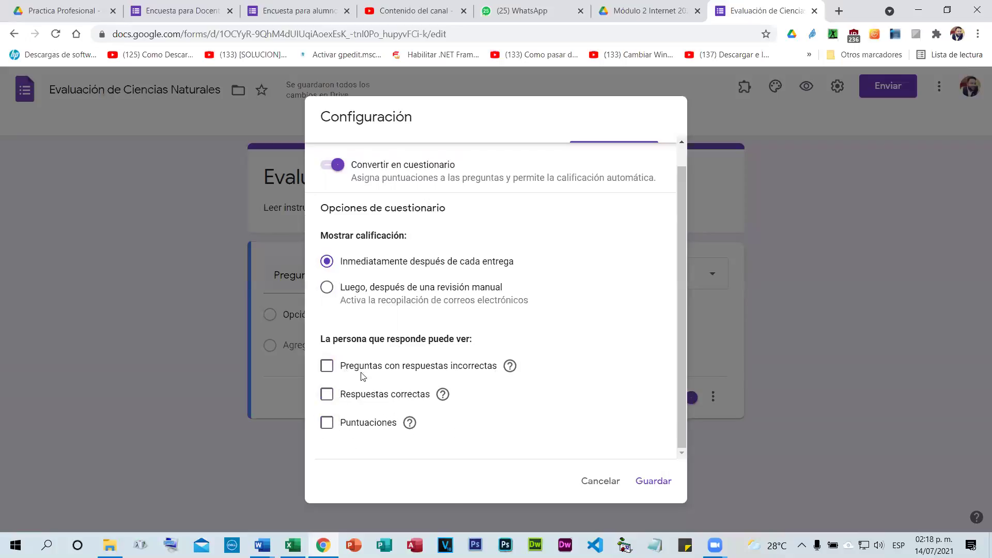
left_click(328, 421)
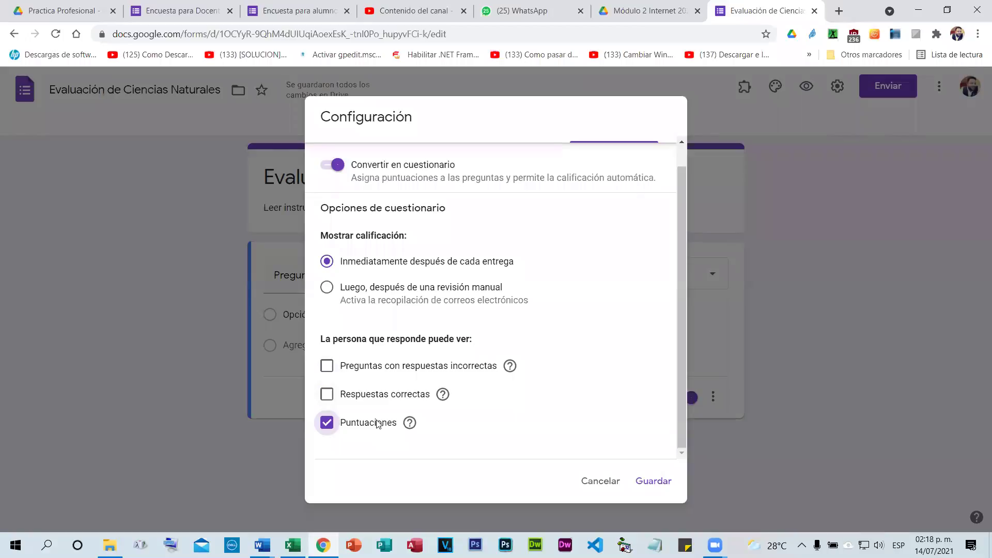
left_click(659, 479)
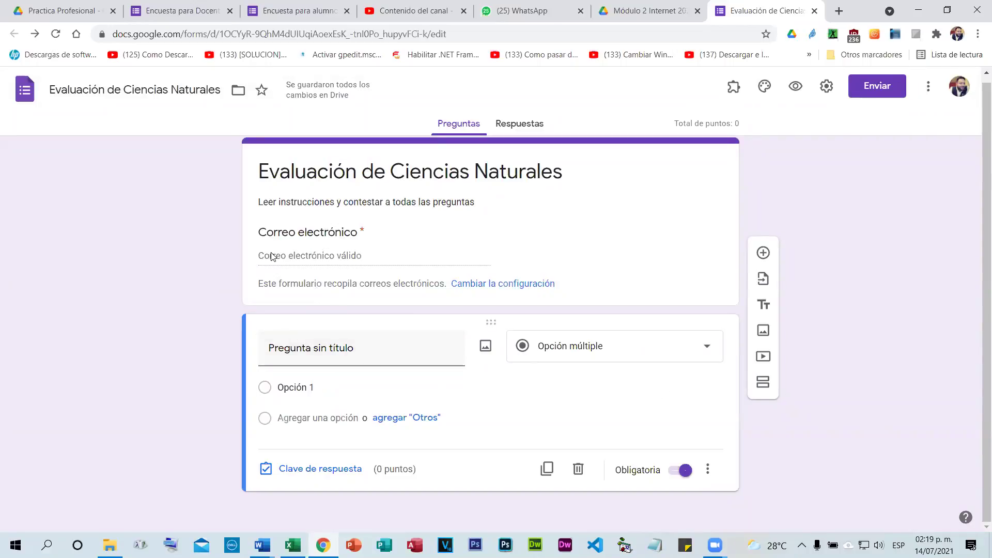
Expand the untitled multiple-choice question and select its 'Pregunta sin título' placeholder.
left_click(334, 255)
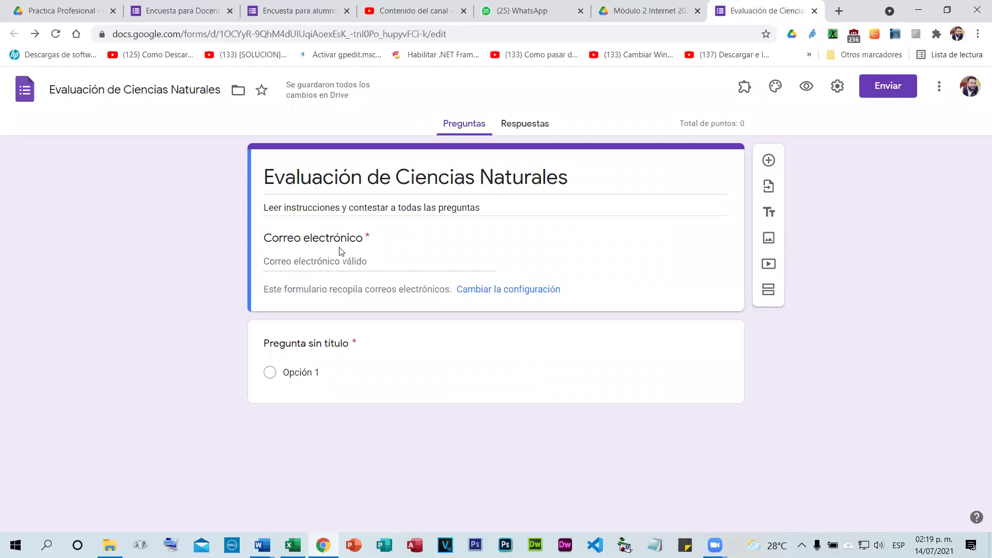
left_click(390, 363)
left_click(419, 413)
scroll(599, 392, "down", 1)
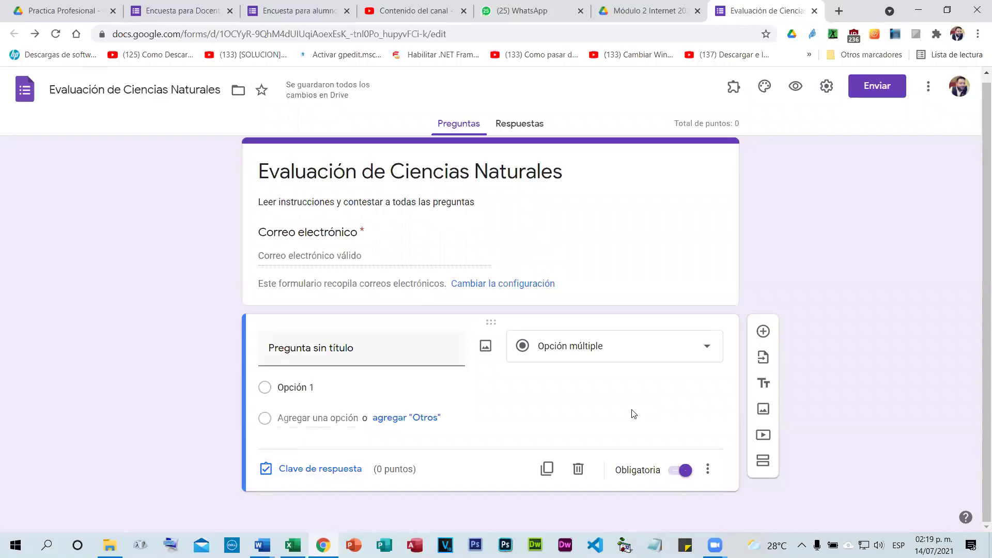
left_click(362, 350)
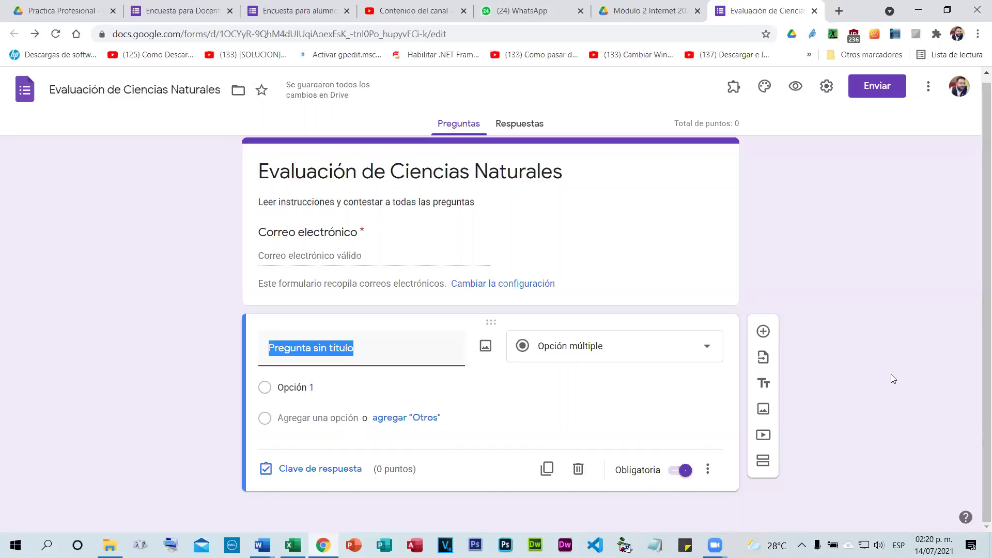
Title the question 'Cuantos huesos tiene el cuerpo humano' and make the first choice 300.
type("C")
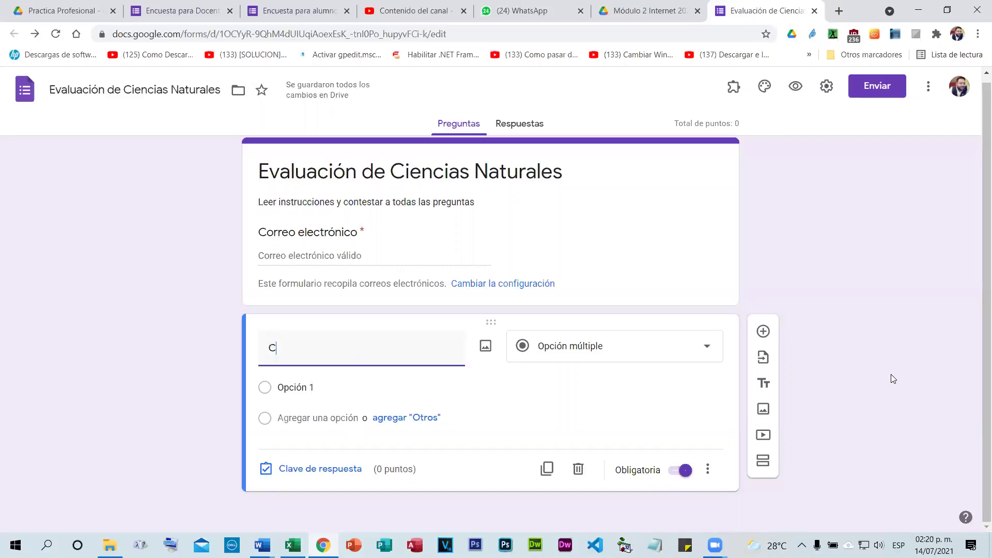
type("uantos huesos tiene el cuerpo h")
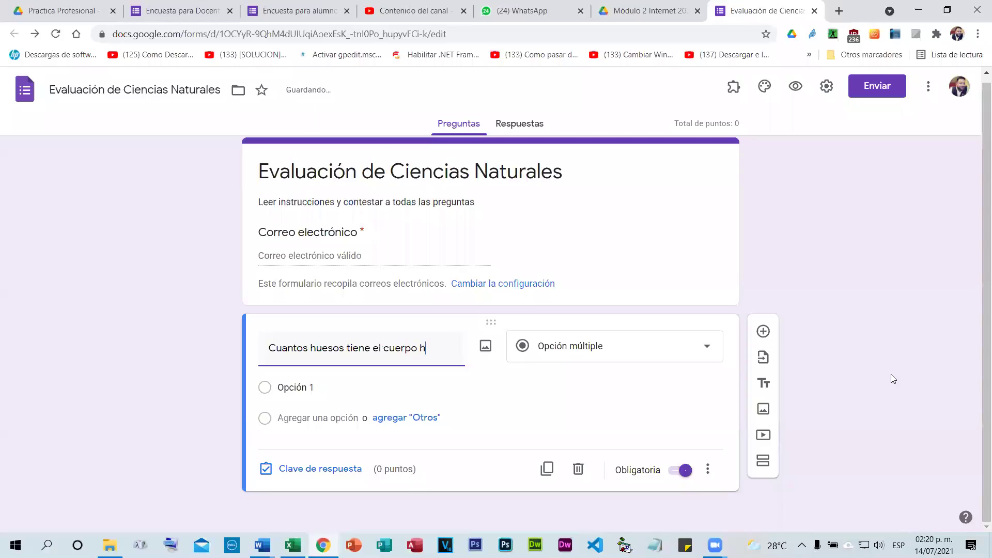
type("umano")
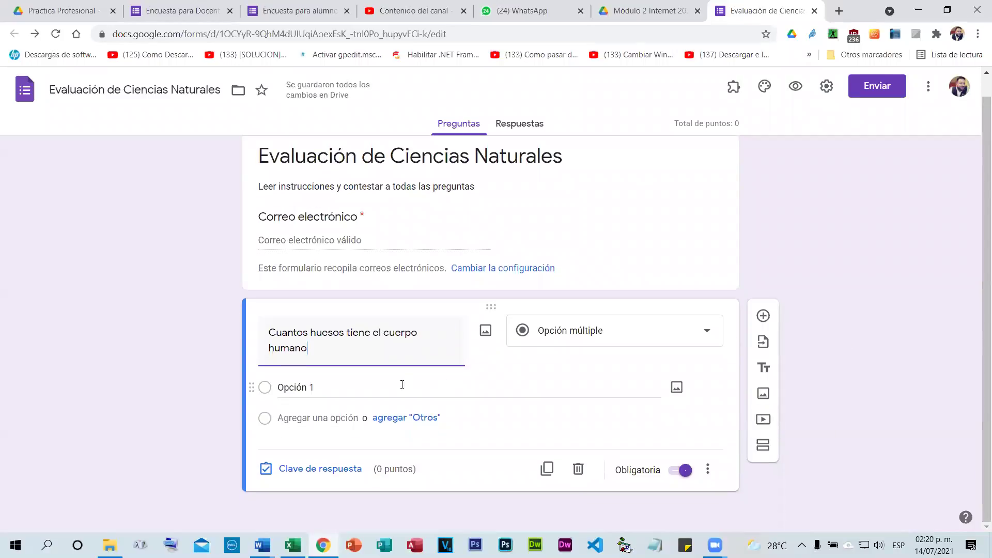
left_click(299, 387)
type("300")
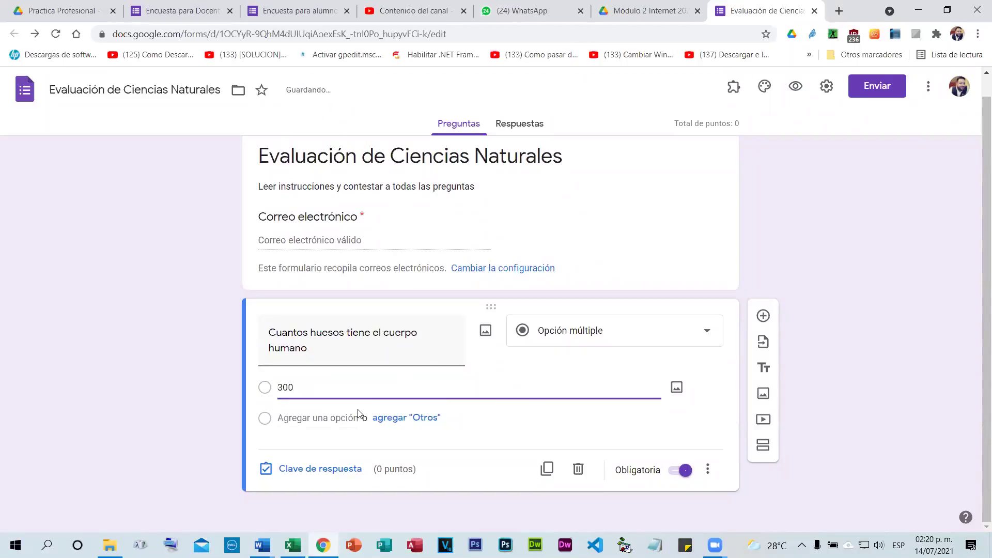
Add the answer choices 206, 106, 500 and 406.
left_click(342, 417)
type("206")
scroll(332, 417, "down", 1)
left_click(329, 416)
type("106")
scroll(327, 420, "down", 1)
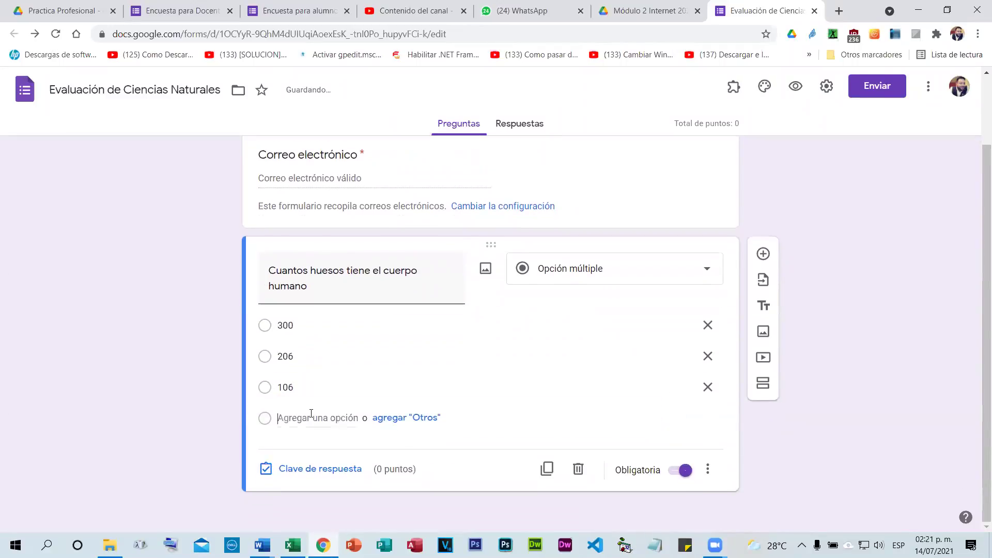
left_click(342, 419)
type("500")
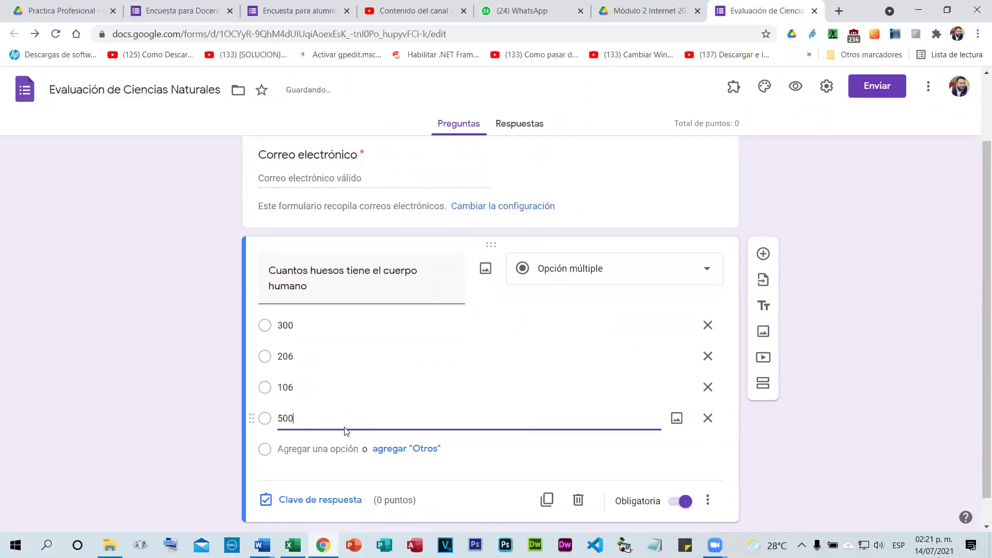
left_click(155, 354)
scroll(293, 381, "down", 1)
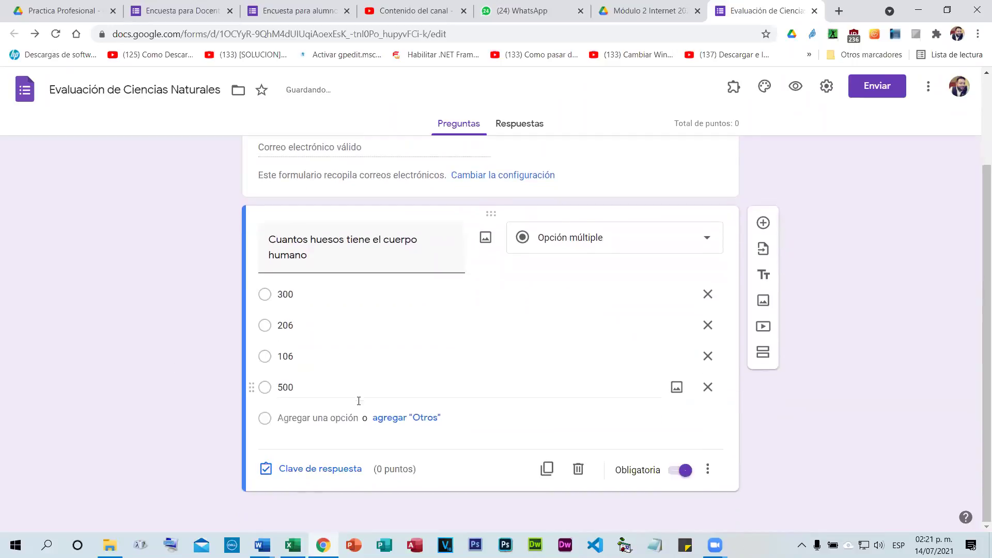
left_click(351, 416)
type("403")
key("BackSpace")
type("6")
left_click(157, 373)
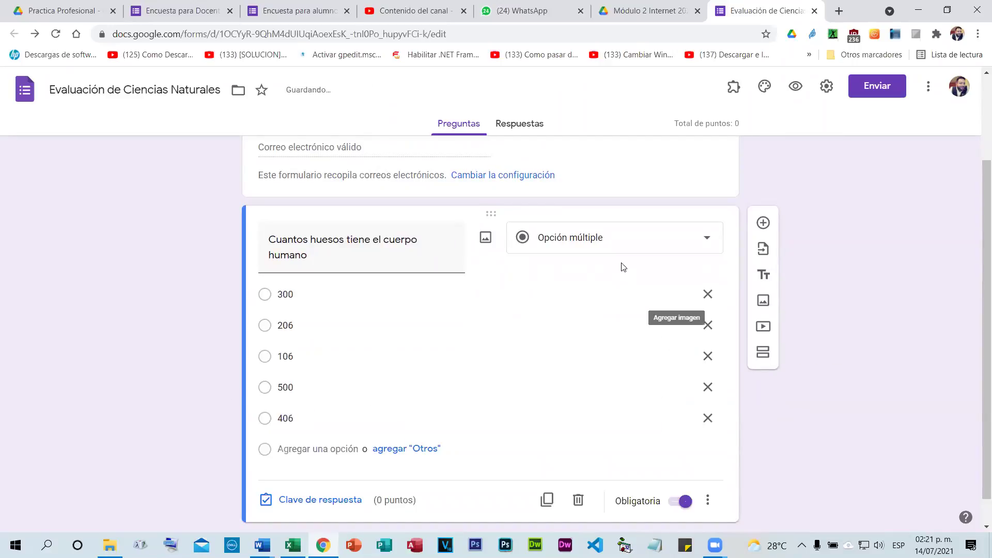
scroll(624, 267, "down", 1)
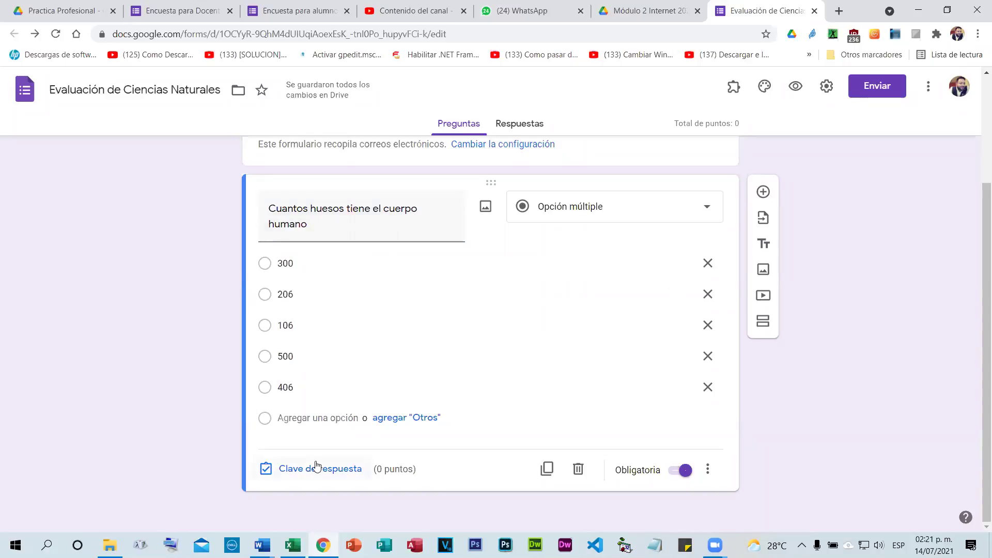
In the answer key, mark 206 as correct and make the question worth 2 points.
left_click(284, 471)
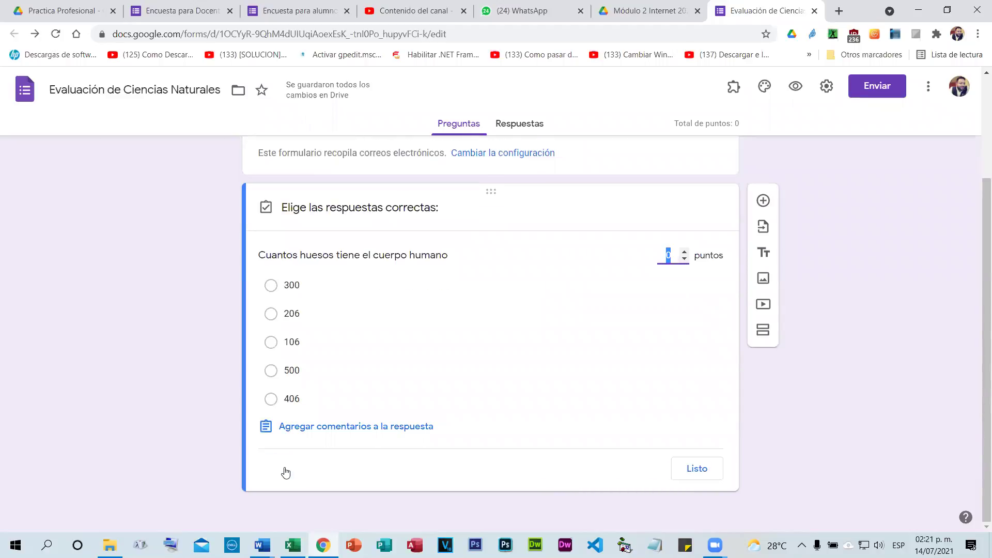
left_click(269, 322)
left_click(685, 251)
left_click(684, 252)
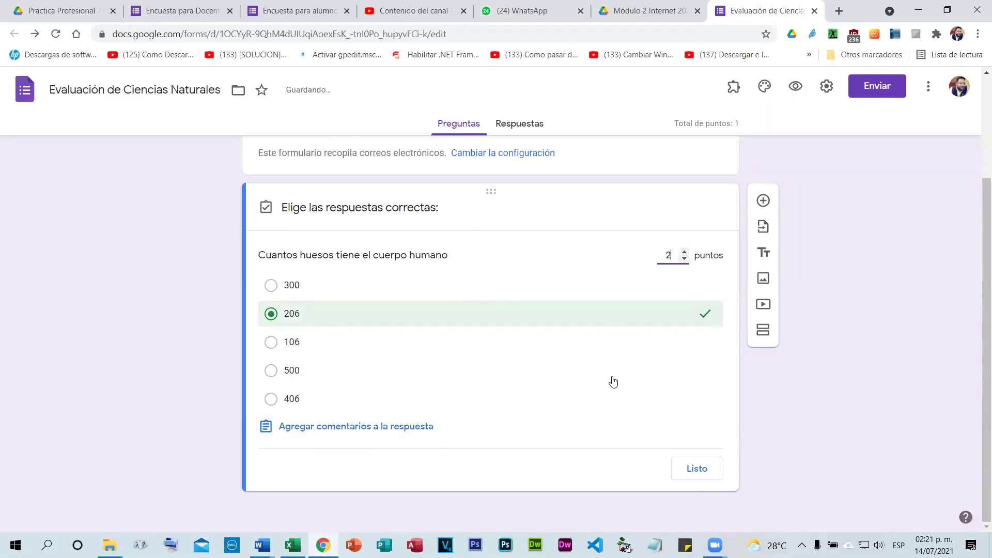
left_click(697, 468)
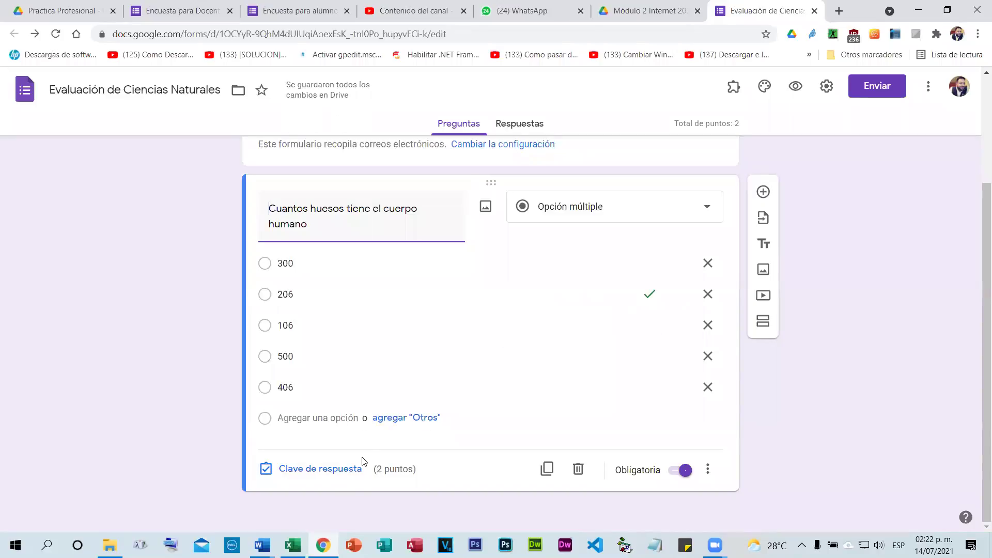
Shuffle the answer option order, then cancel adding an image to the 300 option.
left_click(707, 470)
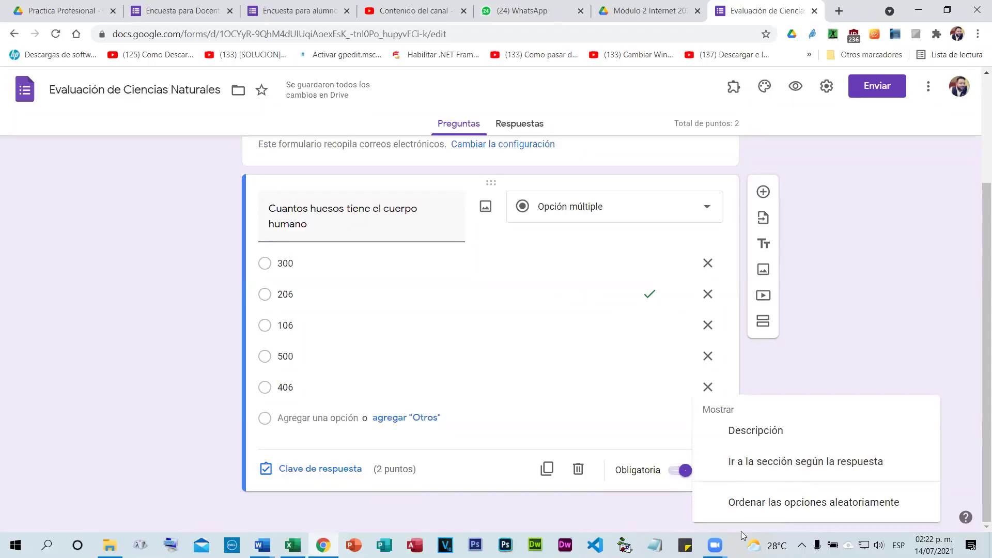
left_click(819, 500)
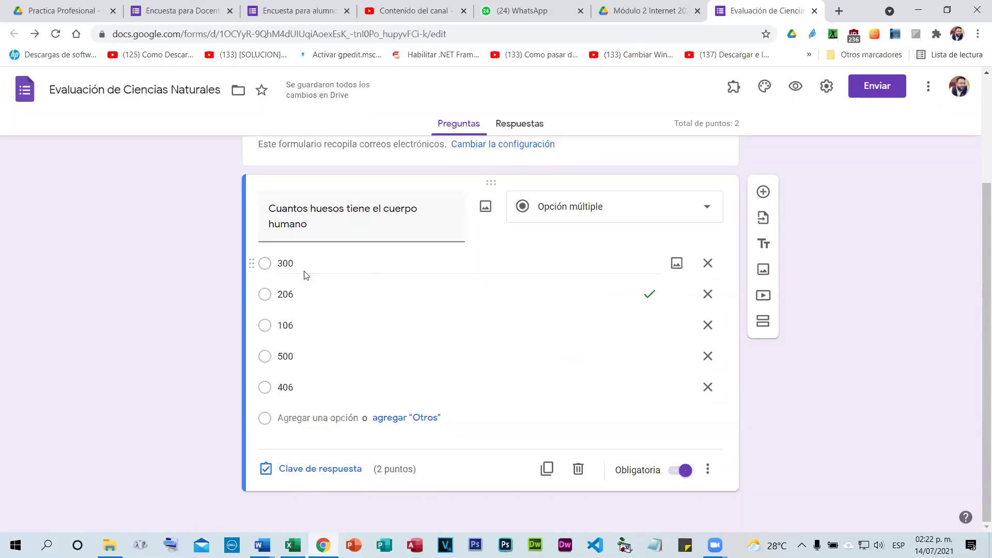
left_click(669, 266)
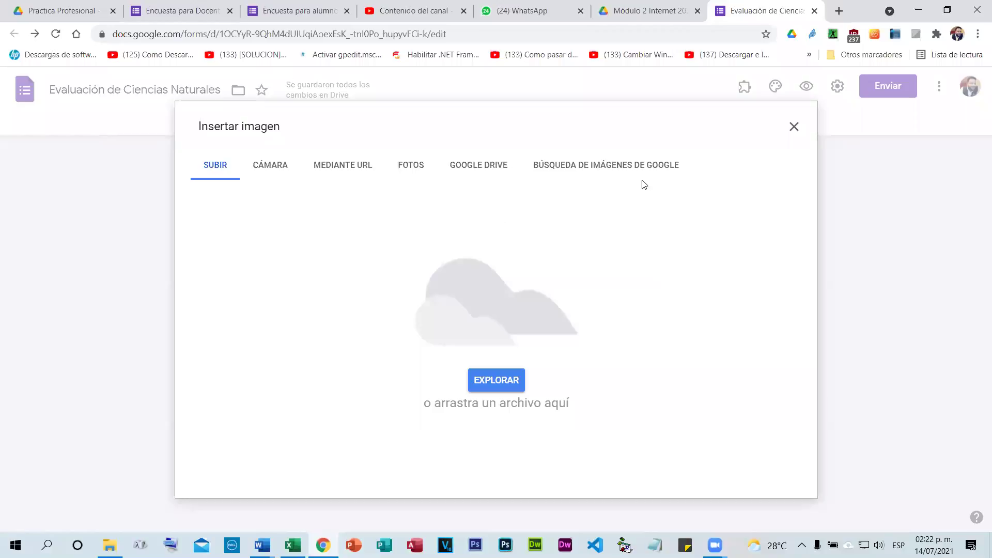
left_click(600, 168)
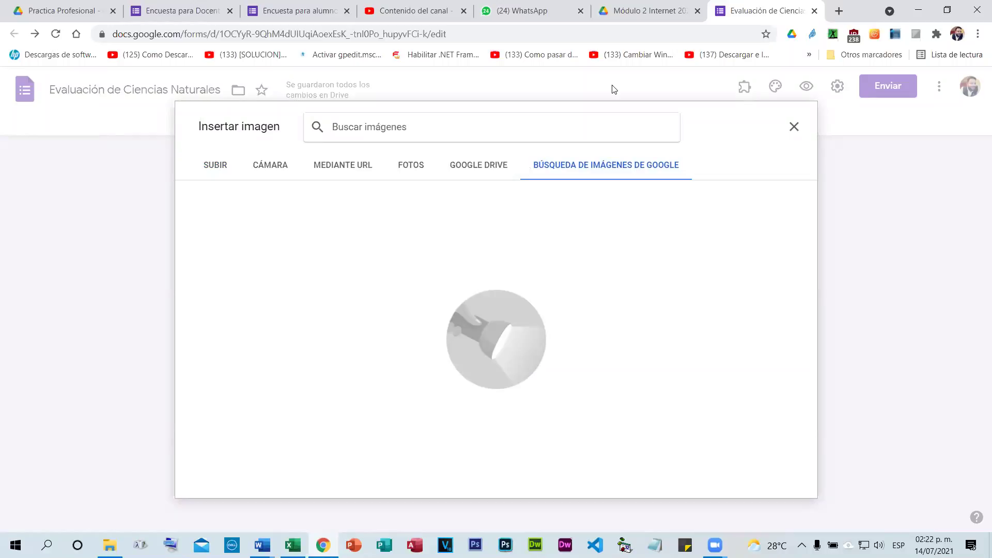
left_click(794, 127)
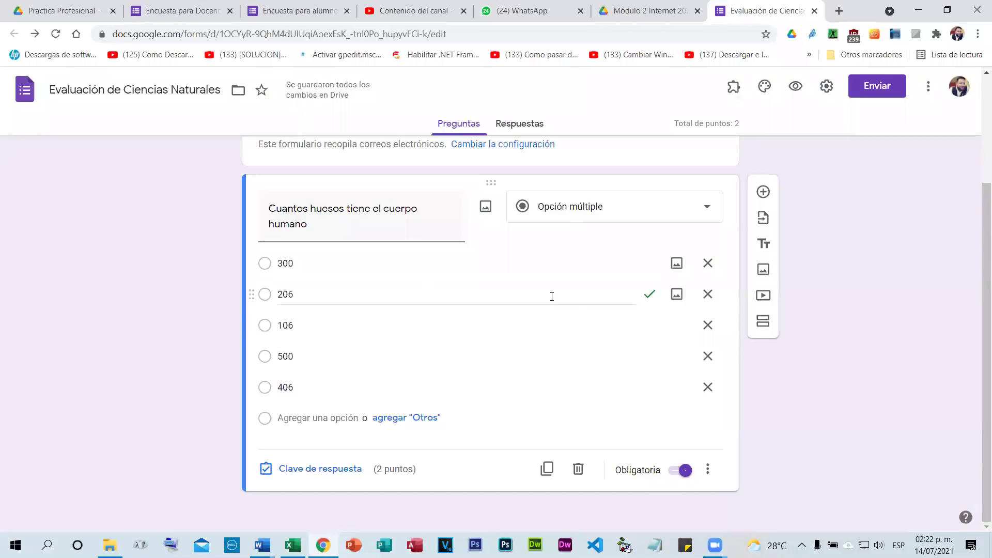
Open the respondent preview of the quiz.
scroll(540, 270, "up", 3)
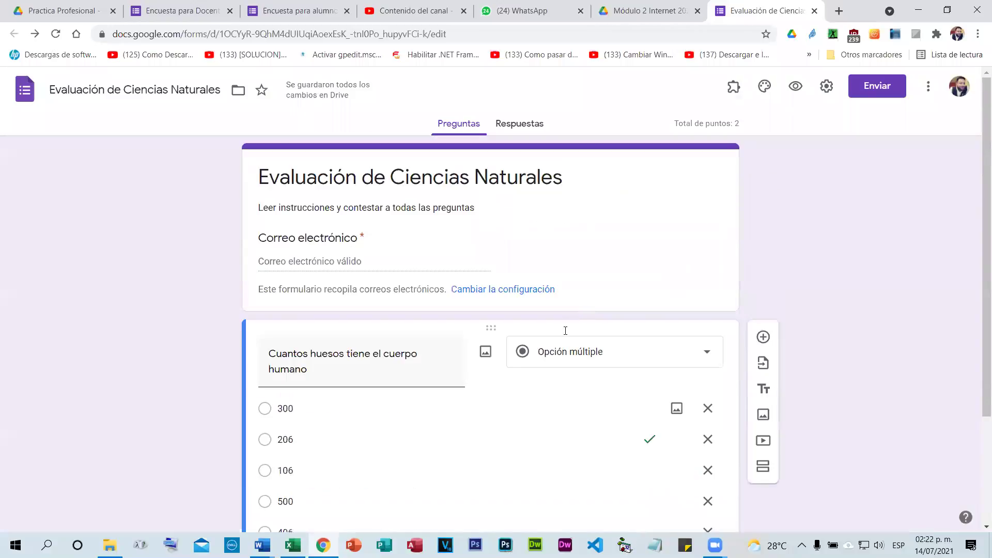
scroll(565, 328, "down", 1)
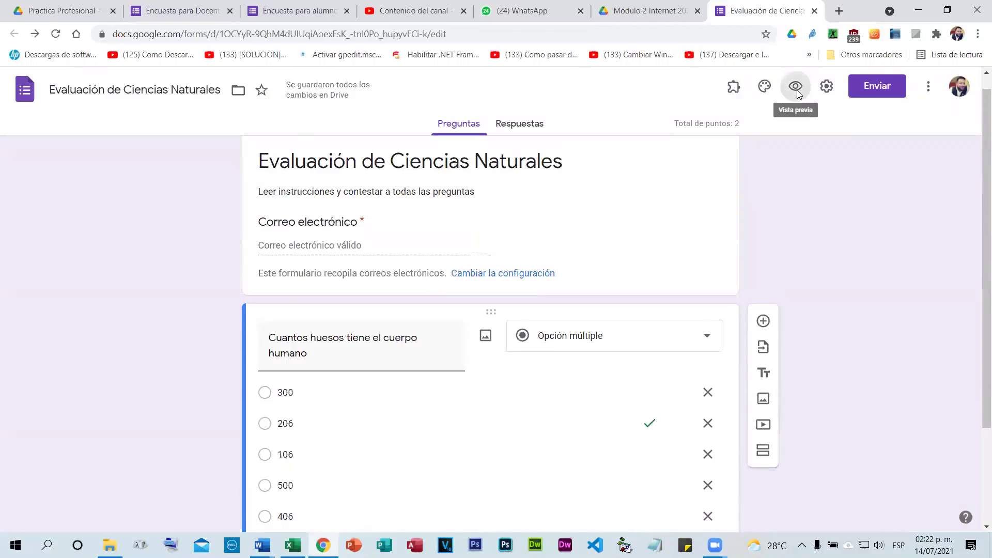
left_click(796, 91)
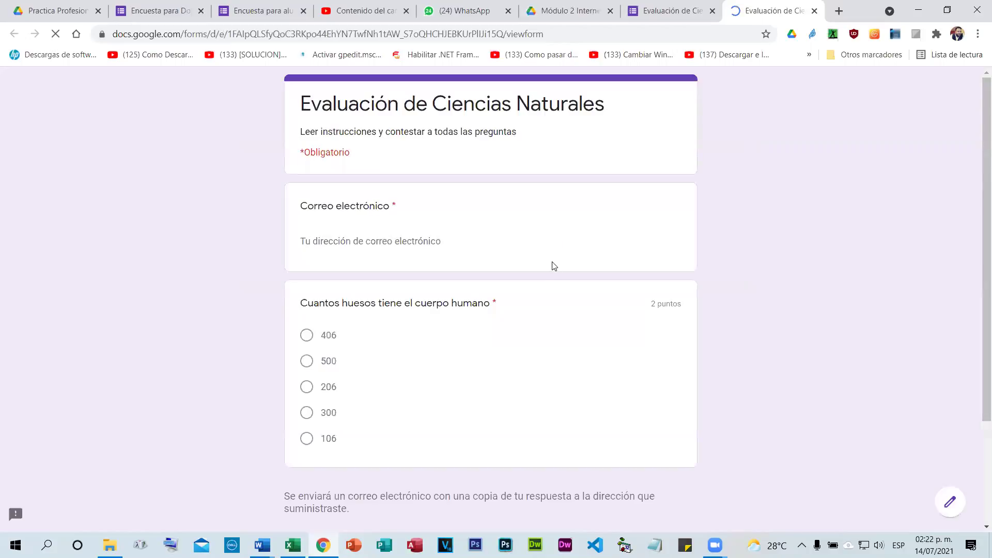
Answer 206 in the respondent preview, then close the preview and leave the page.
scroll(558, 285, "down", 1)
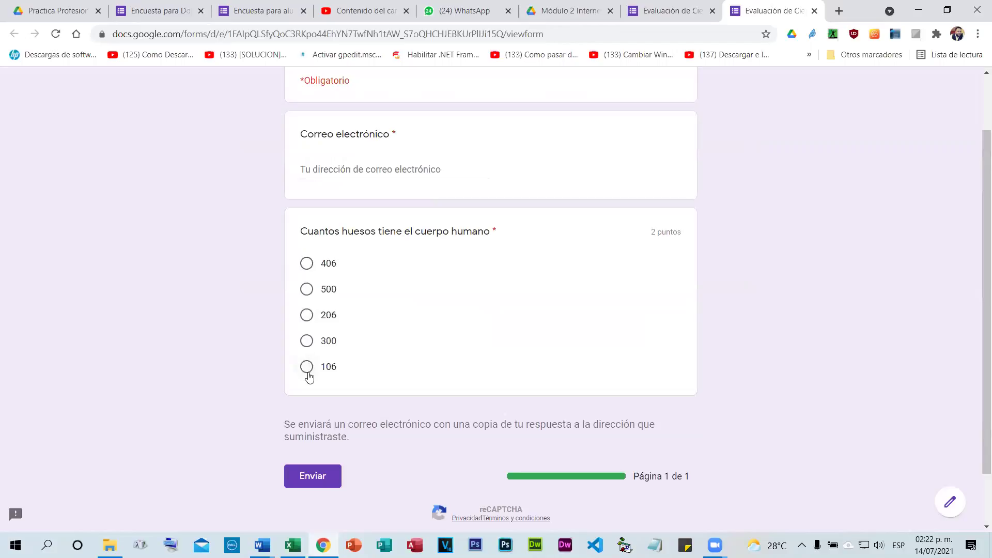
left_click(305, 318)
scroll(406, 257, "up", 1)
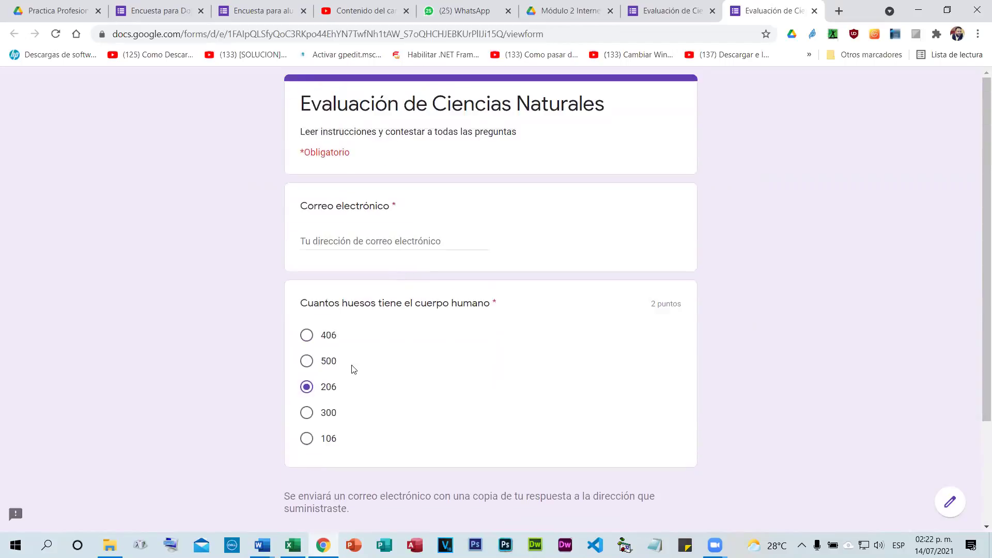
scroll(349, 370, "down", 2)
scroll(429, 289, "up", 2)
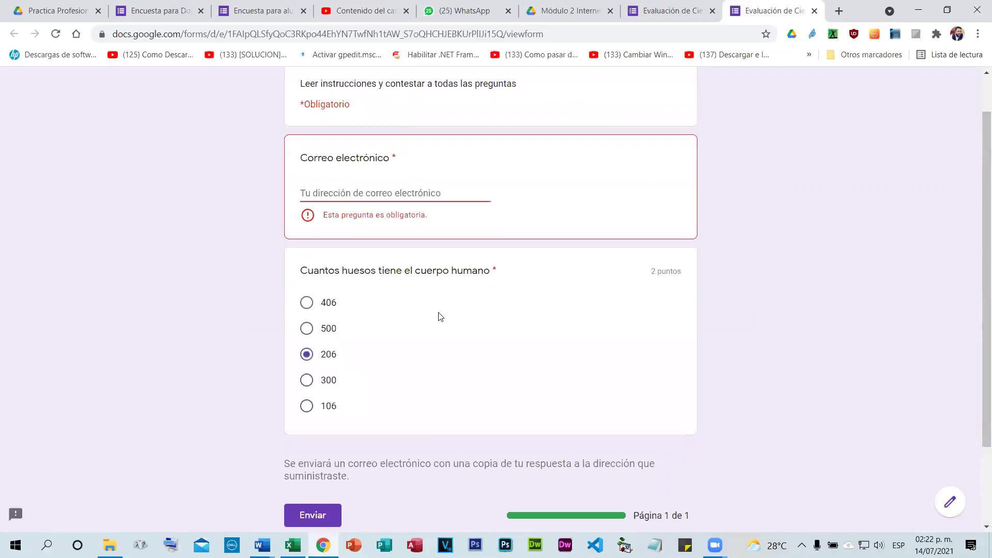
scroll(372, 243, "up", 1)
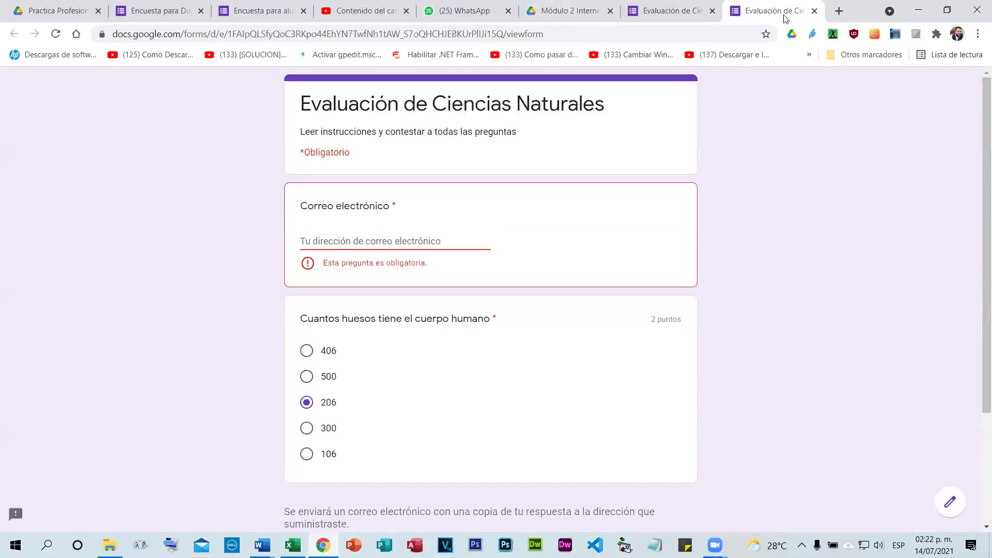
left_click(814, 12)
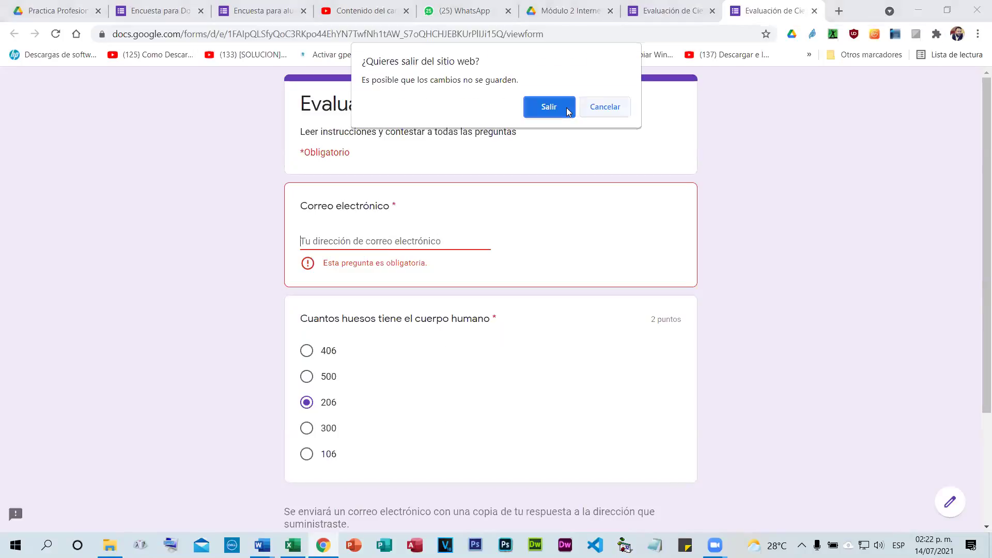
left_click(566, 107)
Add a new section after the bones question, then insert a title and description block.
scroll(718, 237, "down", 3)
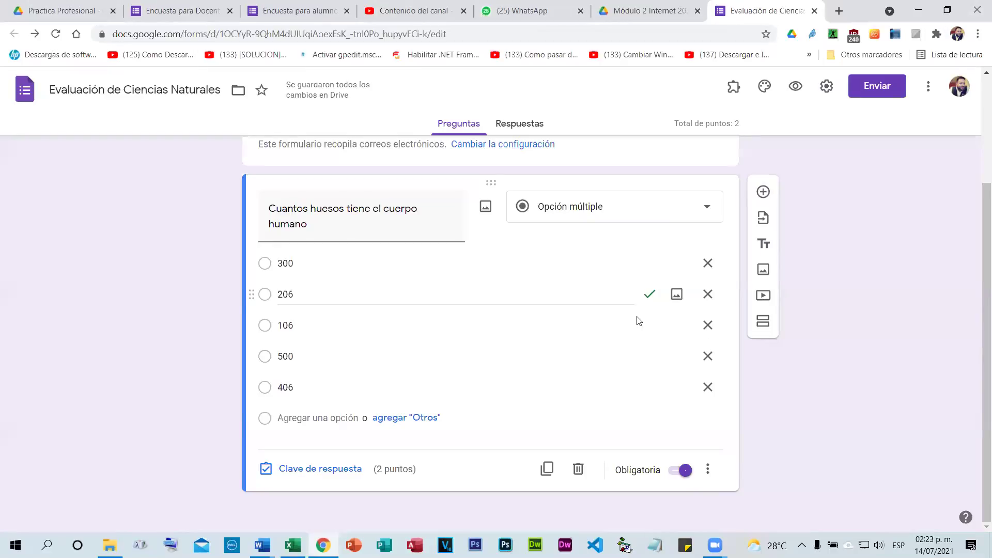
left_click(771, 325)
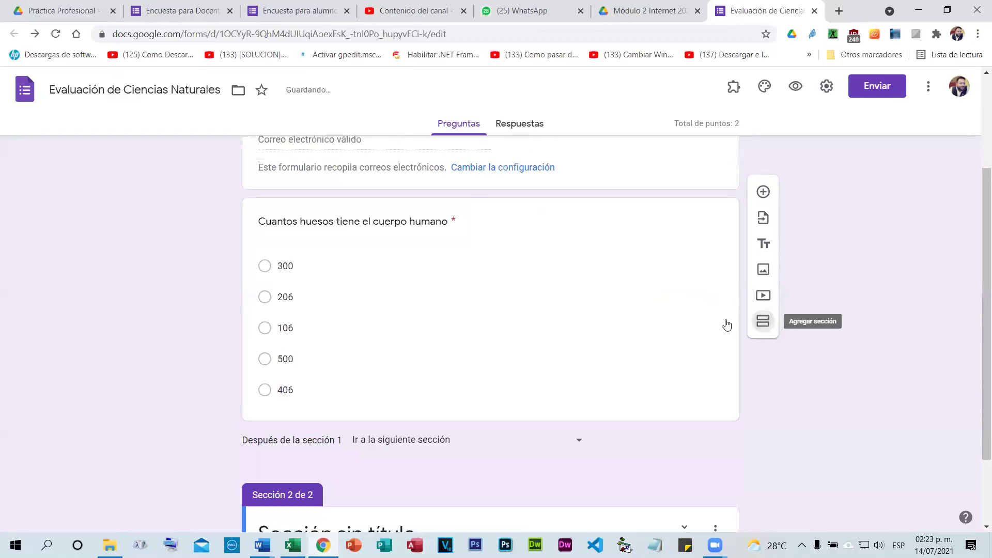
scroll(568, 311, "up", 3)
scroll(451, 263, "down", 1)
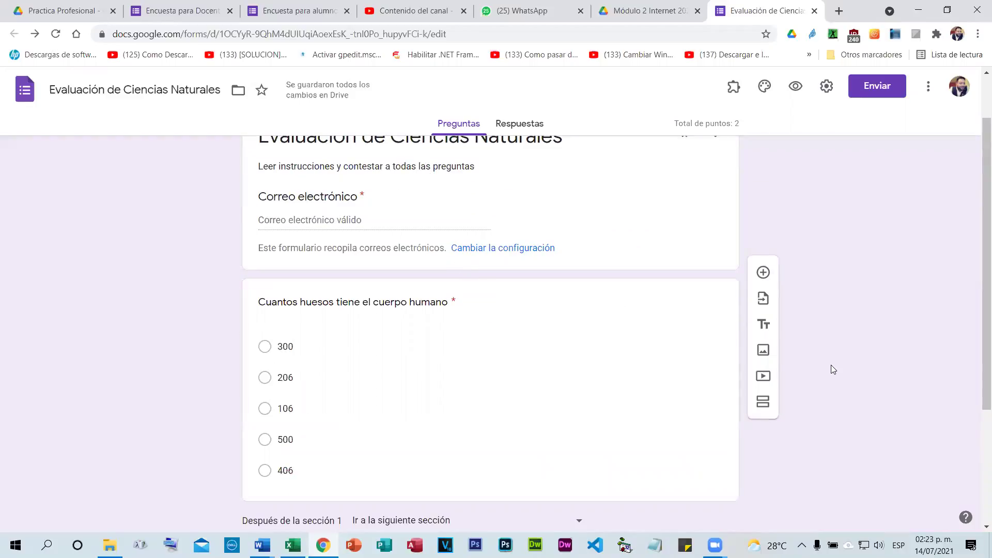
left_click(764, 324)
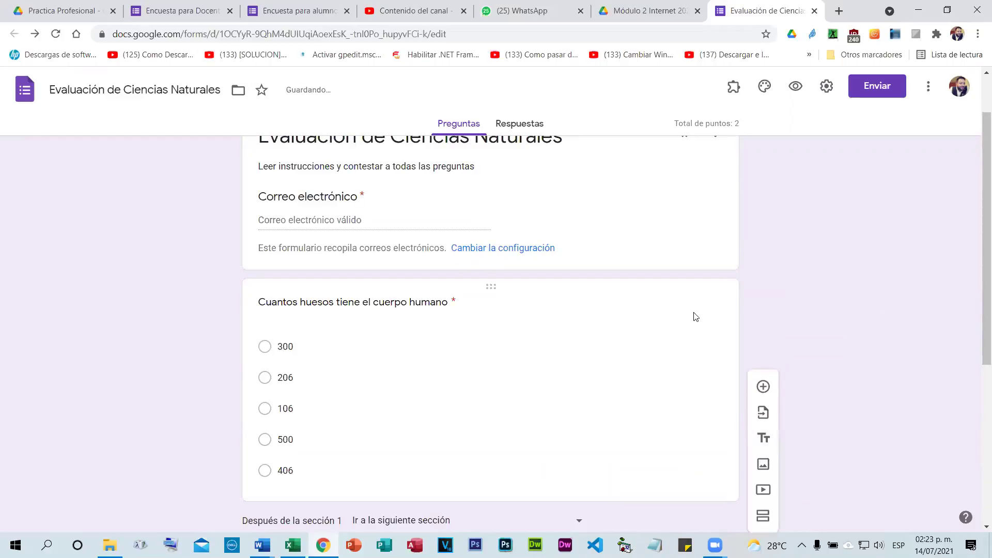
Move the title block above the bones question and title it 'Opción Múltiple'.
left_click_drag(493, 398, 467, 320)
scroll(376, 312, "down", 4)
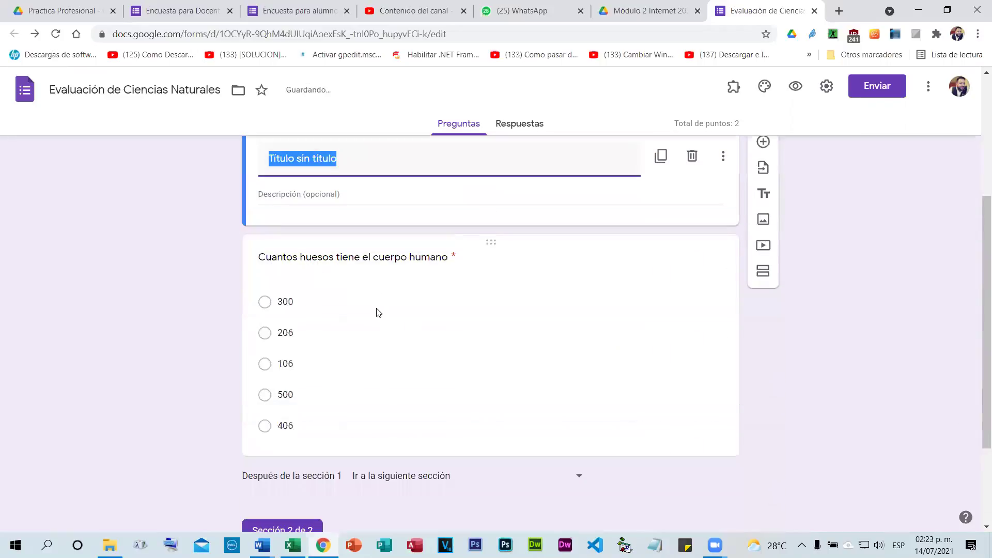
scroll(376, 308, "up", 1)
type("Seleccion")
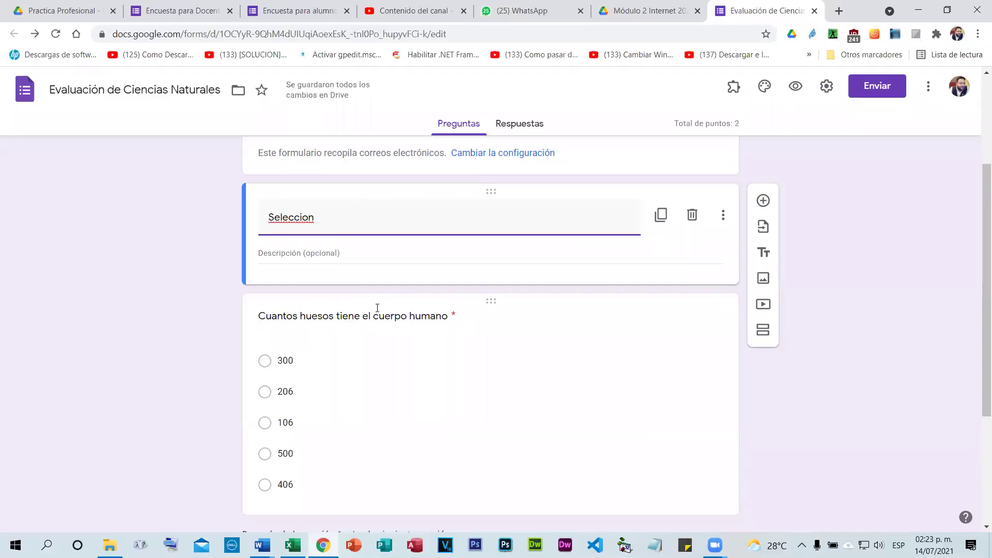
key("BackSpace")
key("BackSpace")
key("BackSpace")
key("BackSpace")
key("BackSpace")
key("BackSpace")
key("BackSpace")
key("BackSpace")
key("BackSpace")
type("Opcion Multiple")
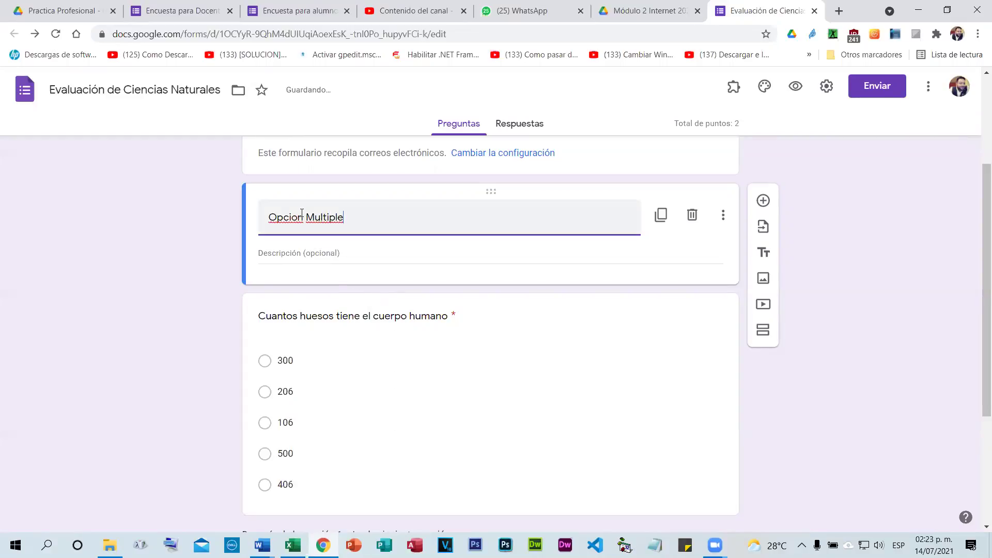
right_click(288, 218)
left_click(315, 229)
Describe the block: 'Seleccionar una opción de las cinco que se le presentan en cada pregunta'.
left_click(292, 257)
type("Seleccionar")
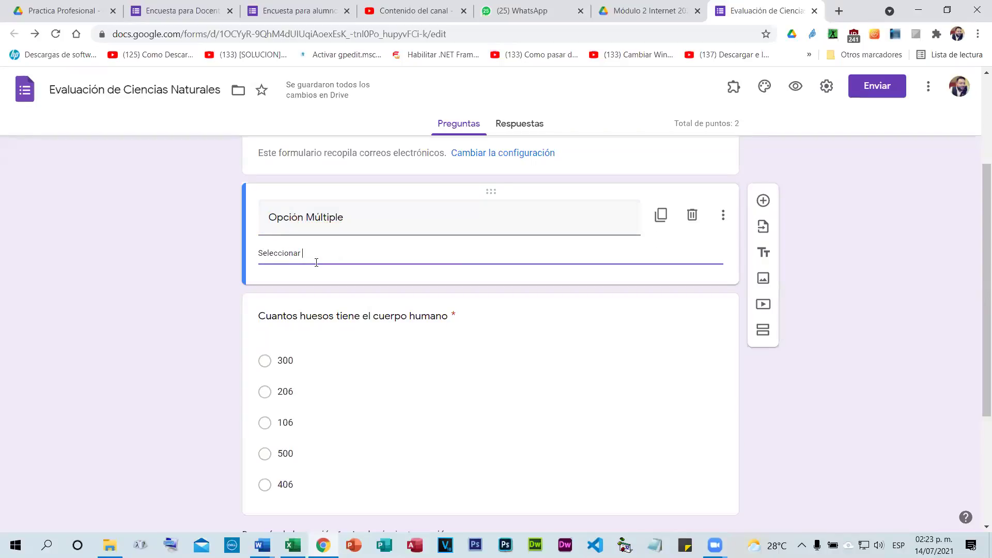
type(" una opcio")
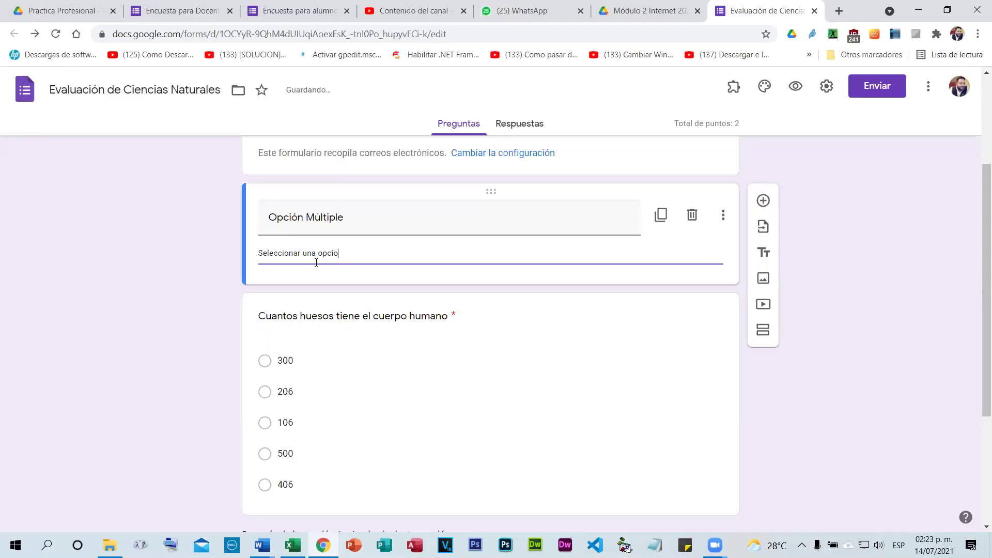
type("n de las cinco que se le presen")
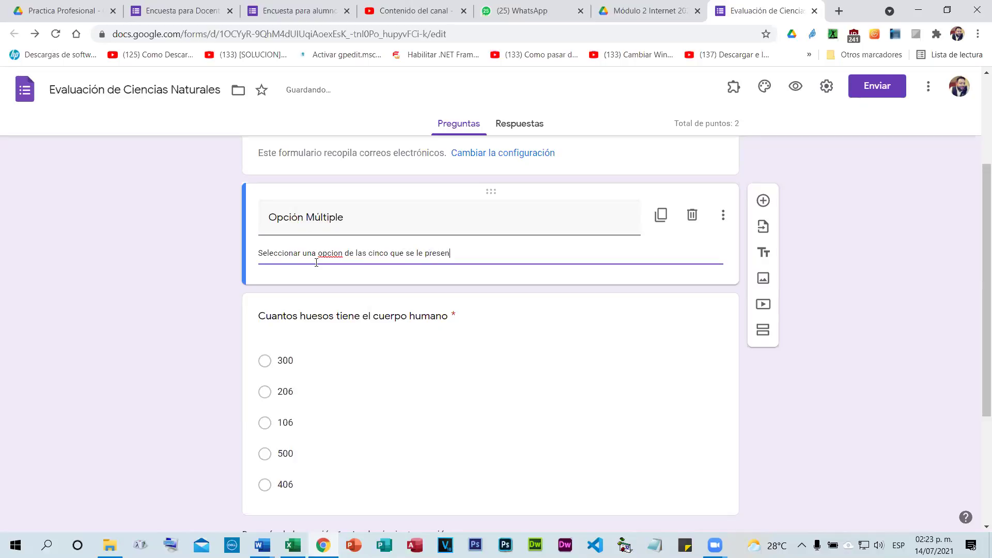
type("tan en cada pregunta")
right_click(341, 253)
left_click(343, 262)
left_click(182, 275)
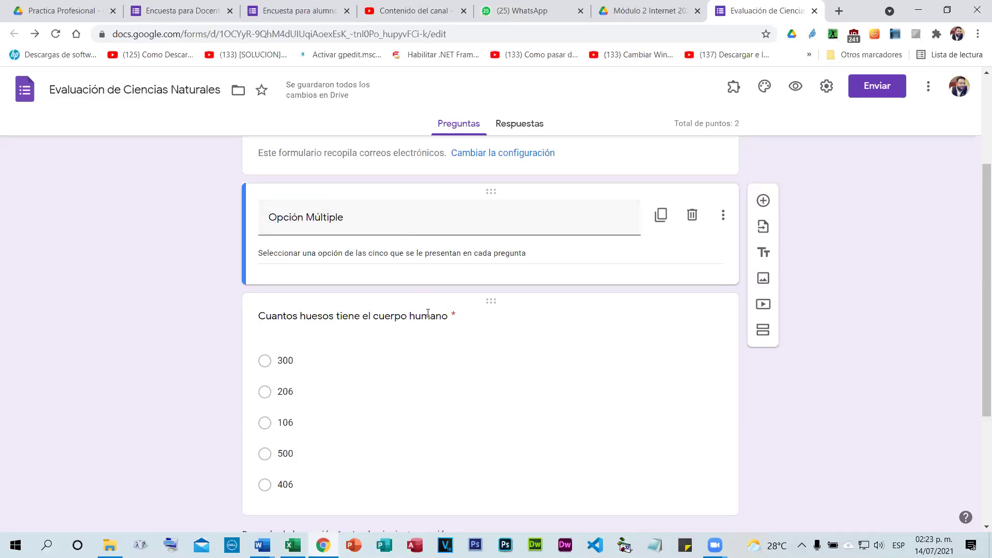
scroll(543, 294, "down", 2)
scroll(551, 285, "down", 2)
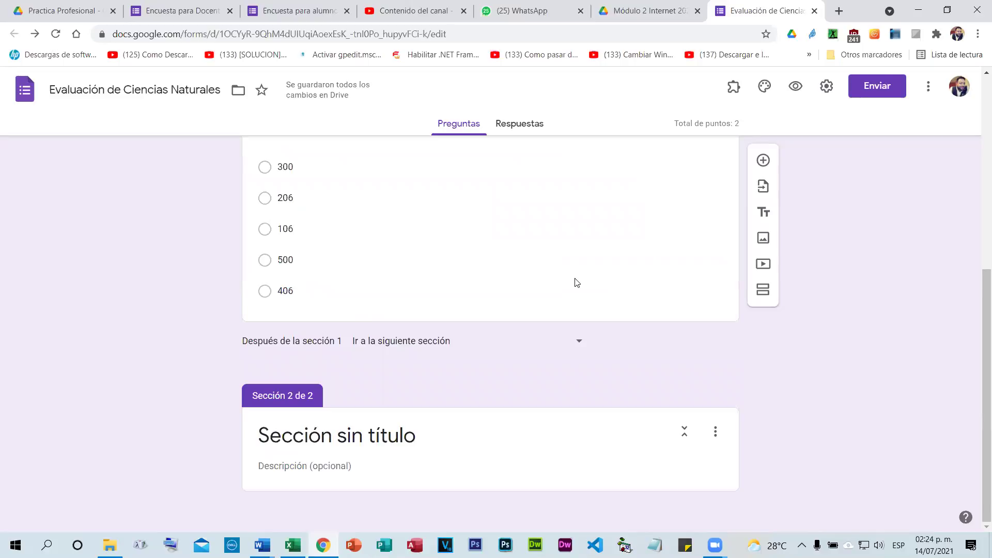
Rename the second section 'Verdadero y Falso'.
left_click(336, 437)
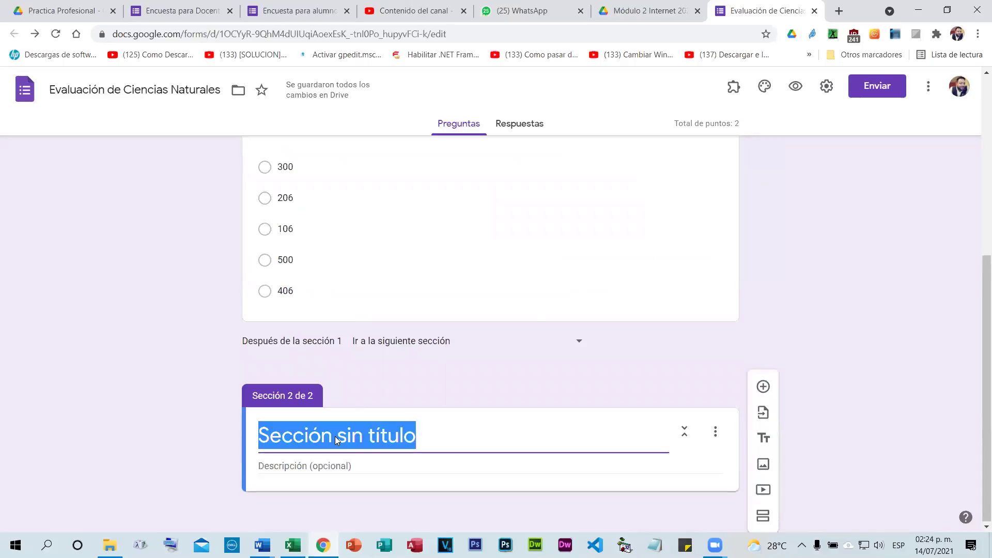
type("Verdadero y Falso")
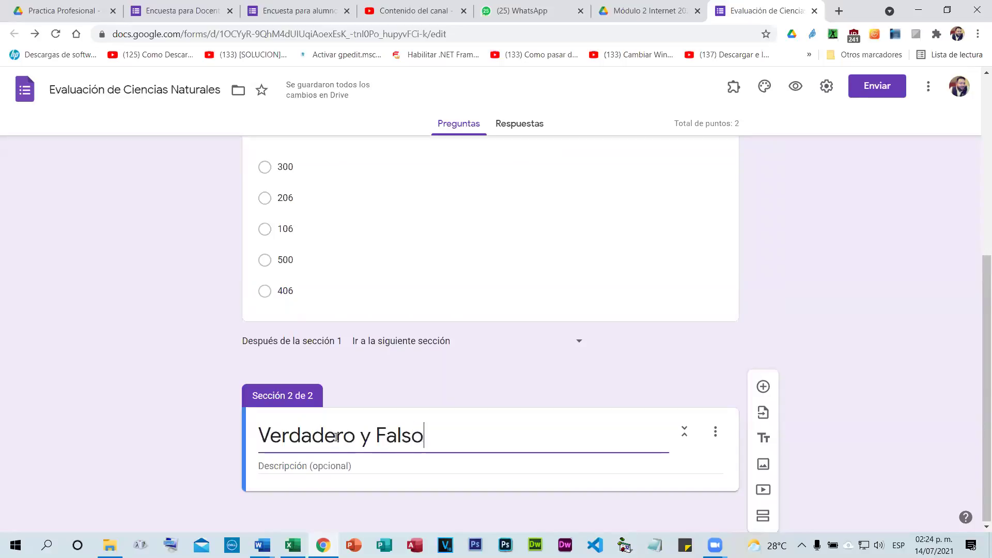
left_click(304, 466)
Give section 2 the instruction to select "V" if true and "F" if false.
type("Seleccionar")
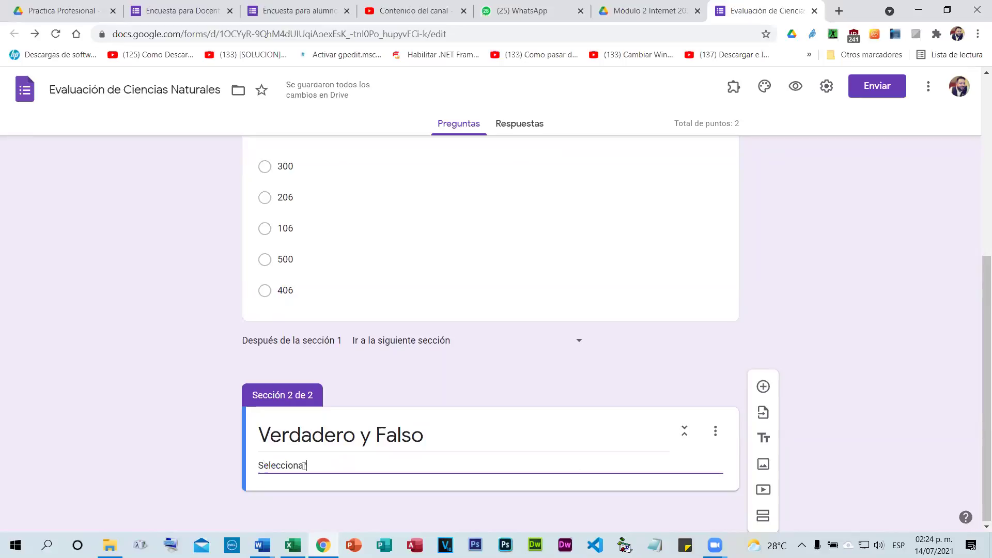
type(" l")
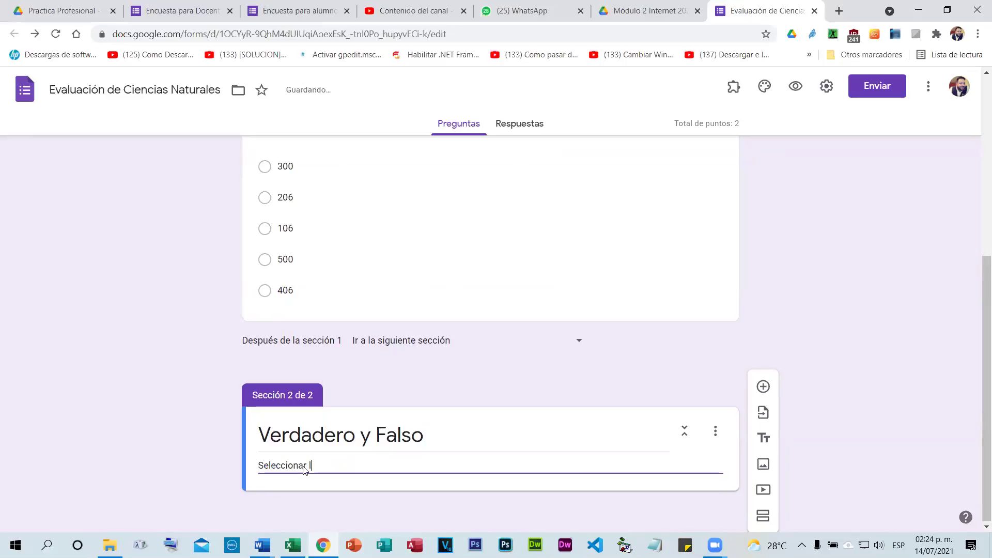
type("a #V")
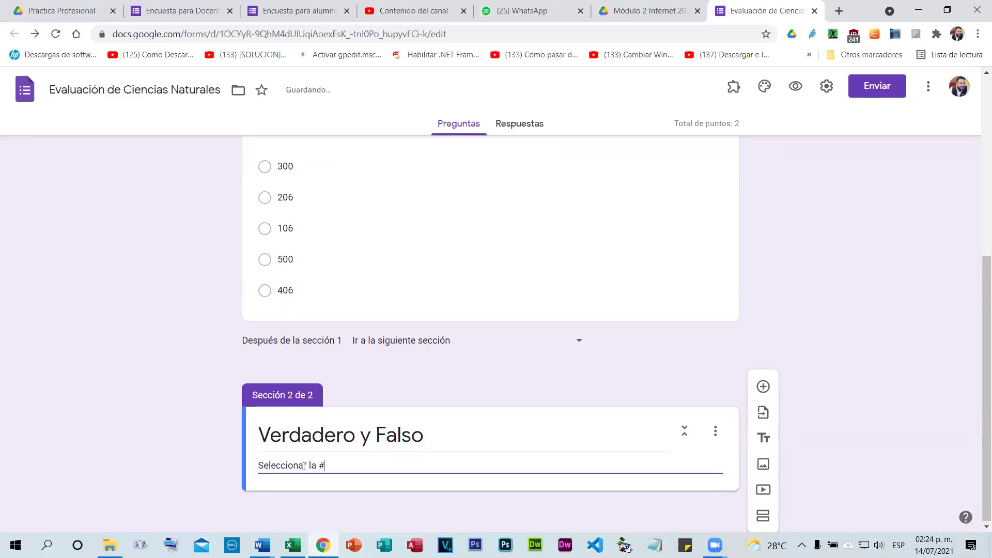
key("BackSpace")
key("BackSpace")
type("\"V\" si considera ")
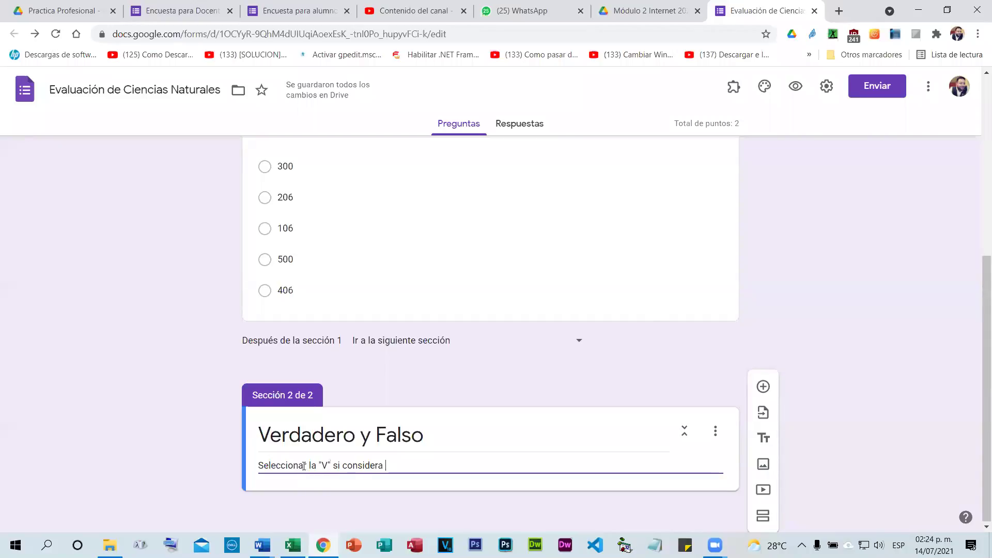
type("que la respuesta es verdadera y la \"")
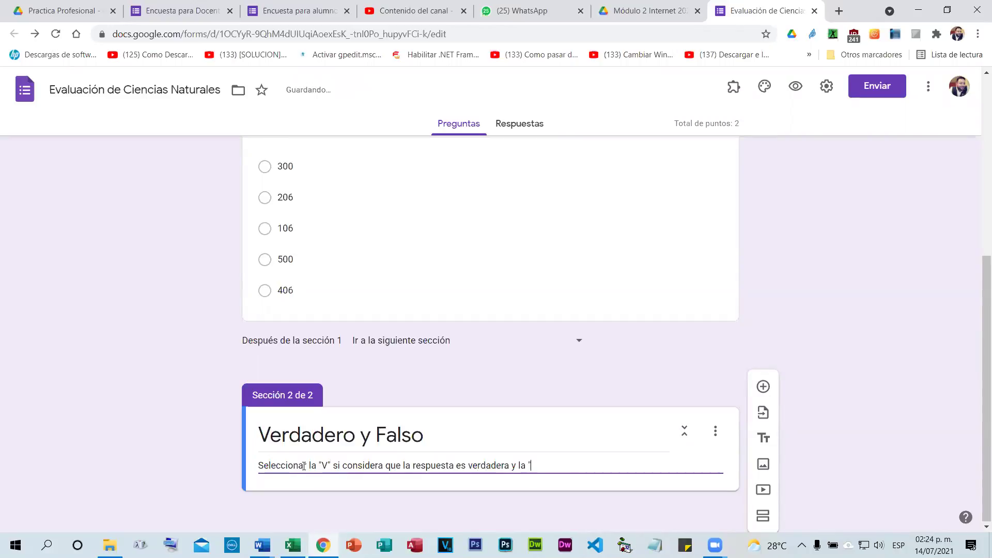
type("F\" si considera que es falsa")
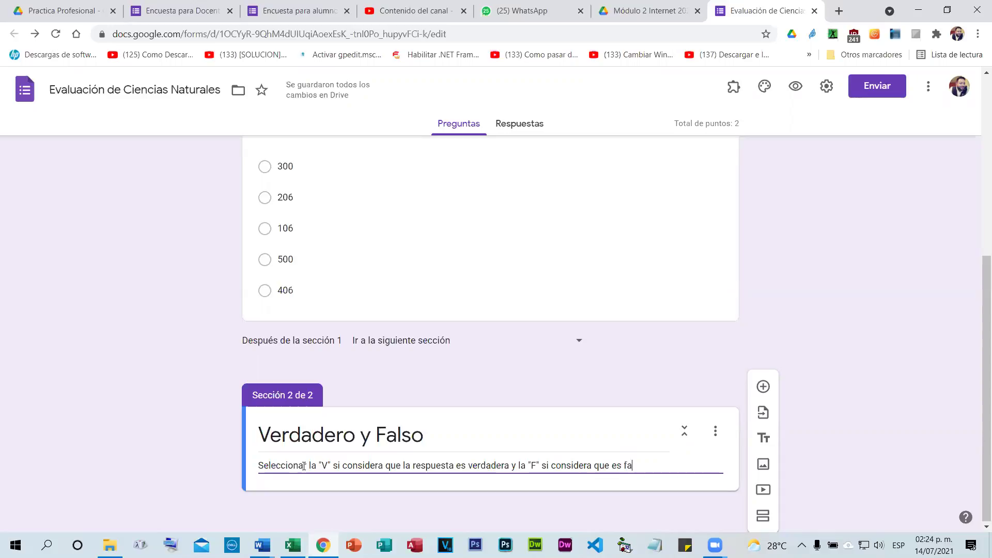
left_click(345, 381)
scroll(367, 289, "up", 3)
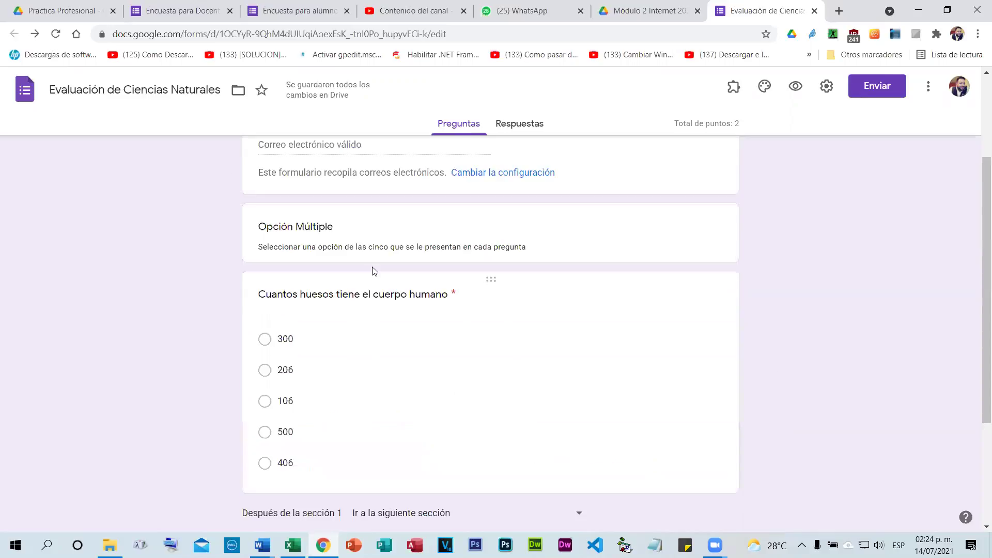
scroll(403, 341, "down", 1)
scroll(723, 413, "down", 2)
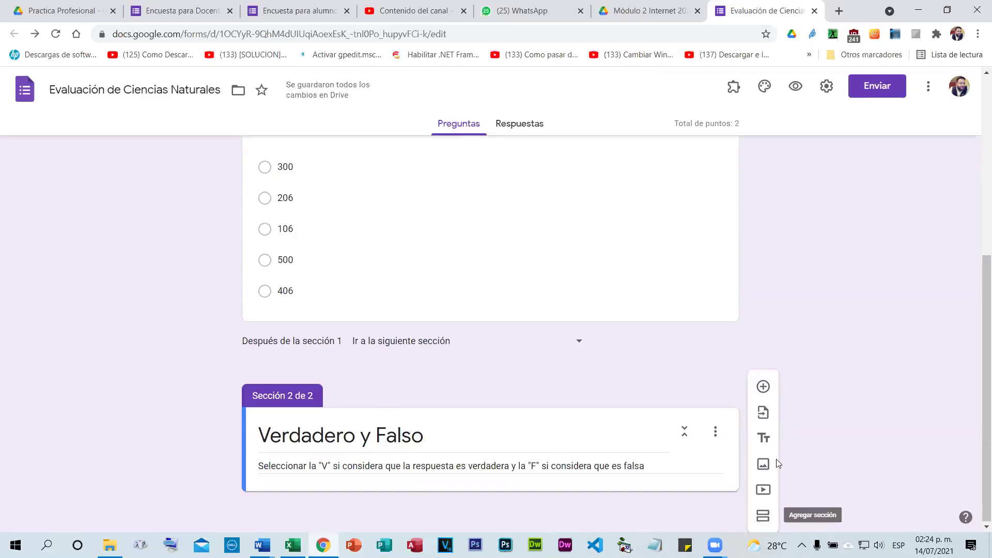
left_click(763, 516)
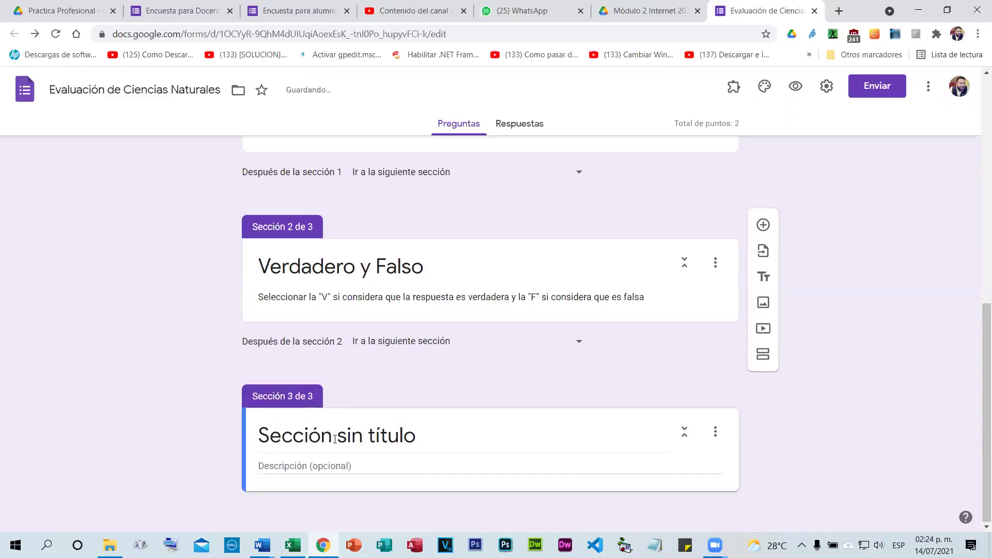
Title section 3 'Respuesta breve' with description 'Responda de forma breve y clara lo que a continuación se le pregunta'.
left_click(334, 439)
type("Res")
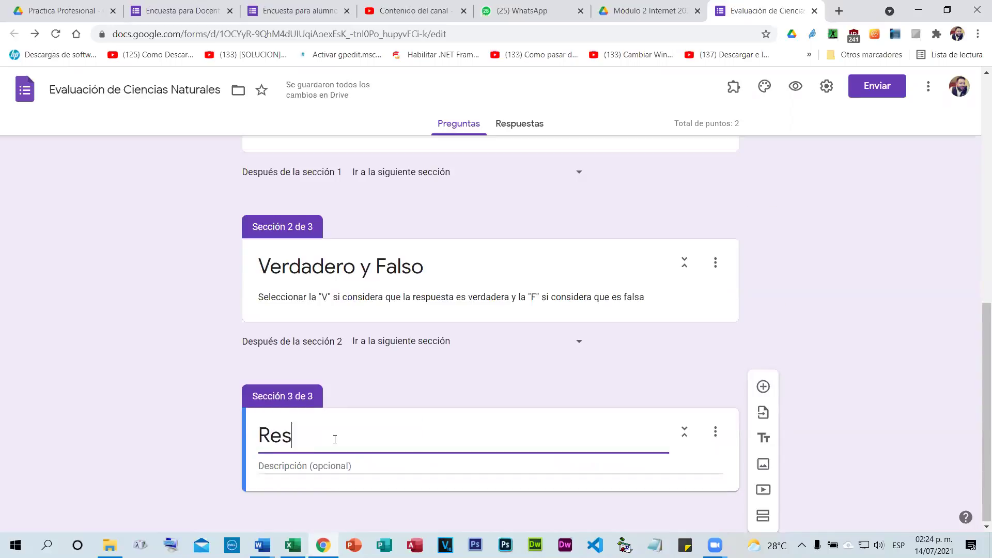
type("puesta breve")
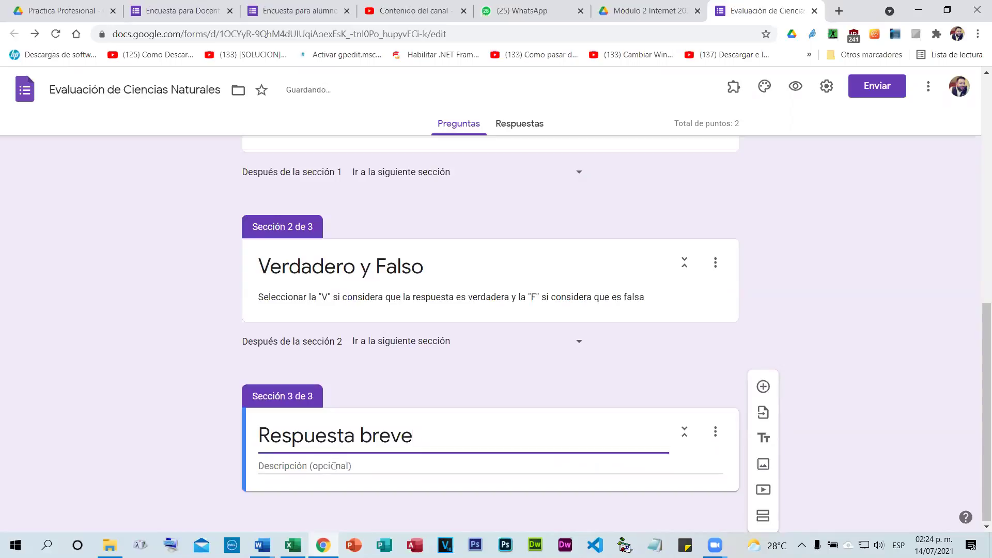
left_click(334, 466)
type("Responda de forma")
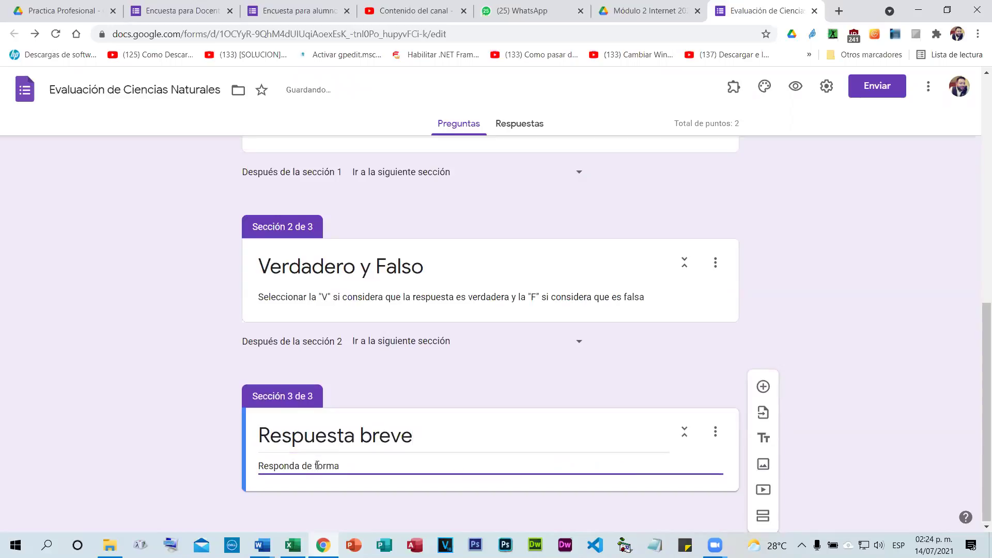
type(" breve y clara lo que a continuacion se le")
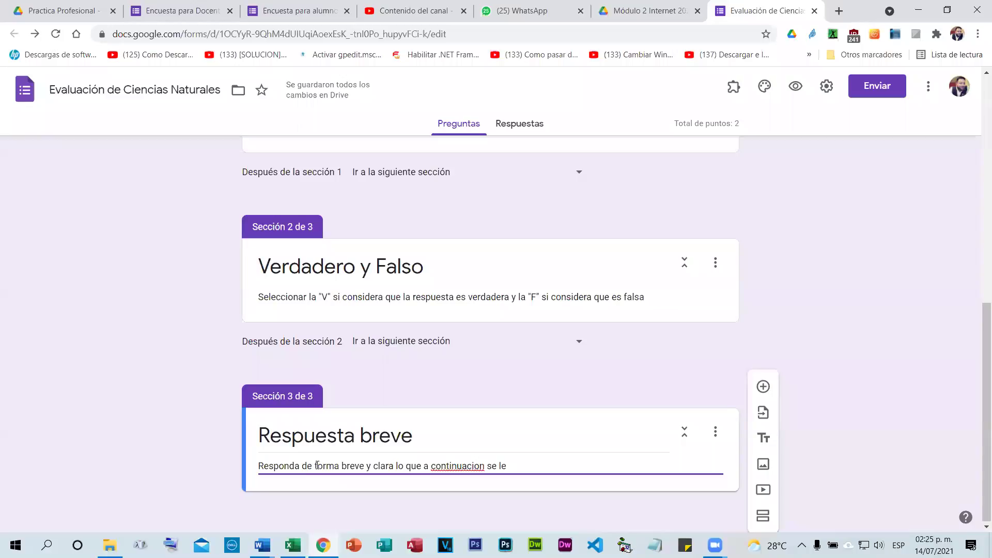
type("pregunta")
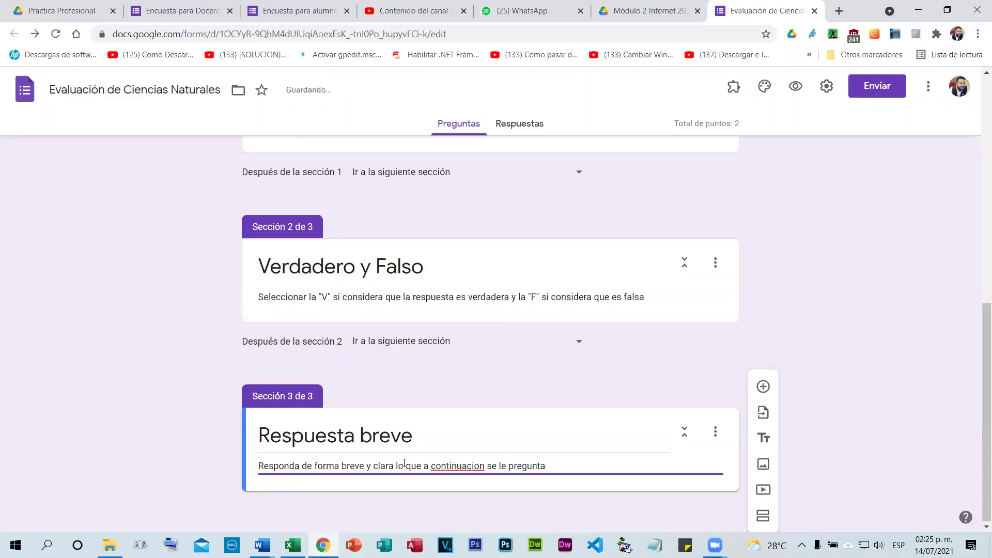
right_click(459, 466)
left_click(486, 310)
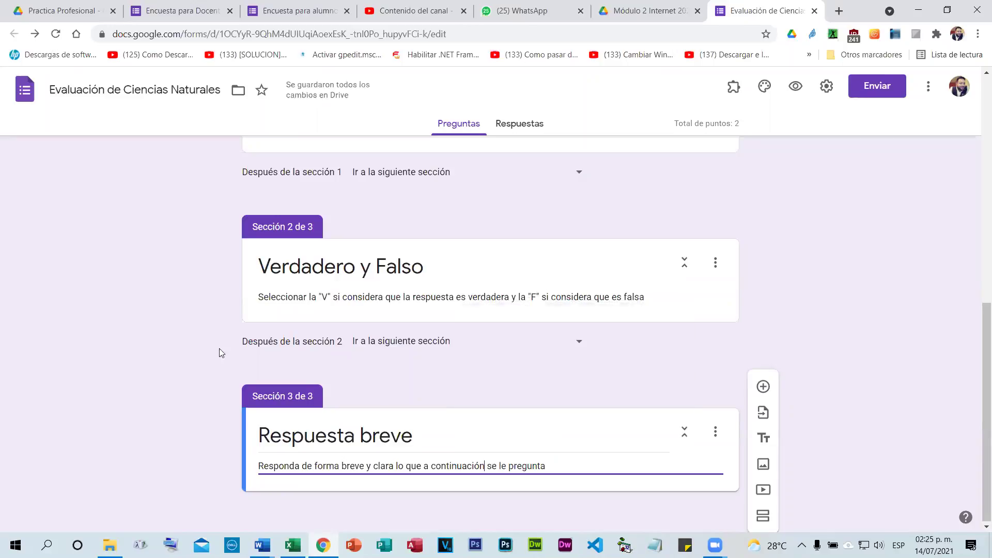
left_click(259, 331)
scroll(391, 304, "up", 6)
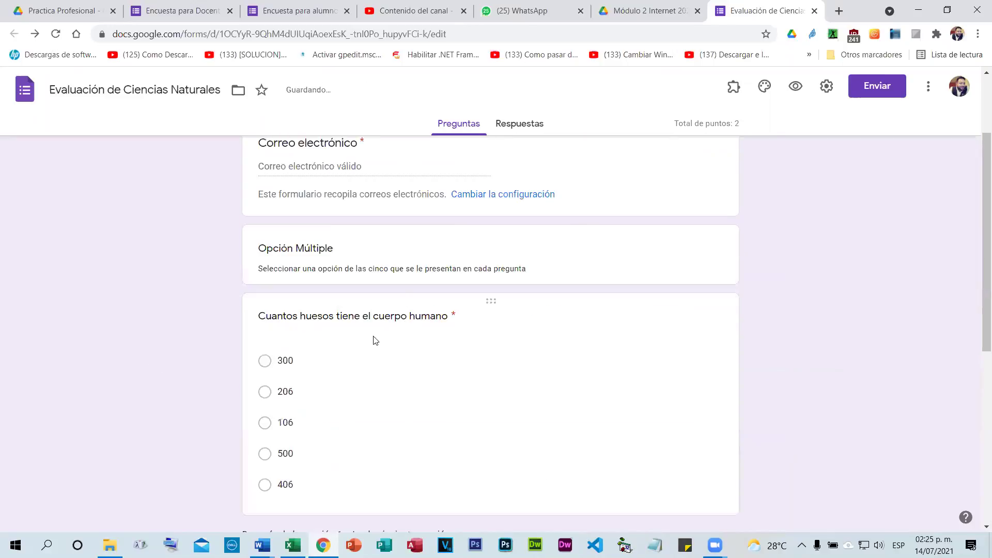
scroll(374, 340, "down", 6)
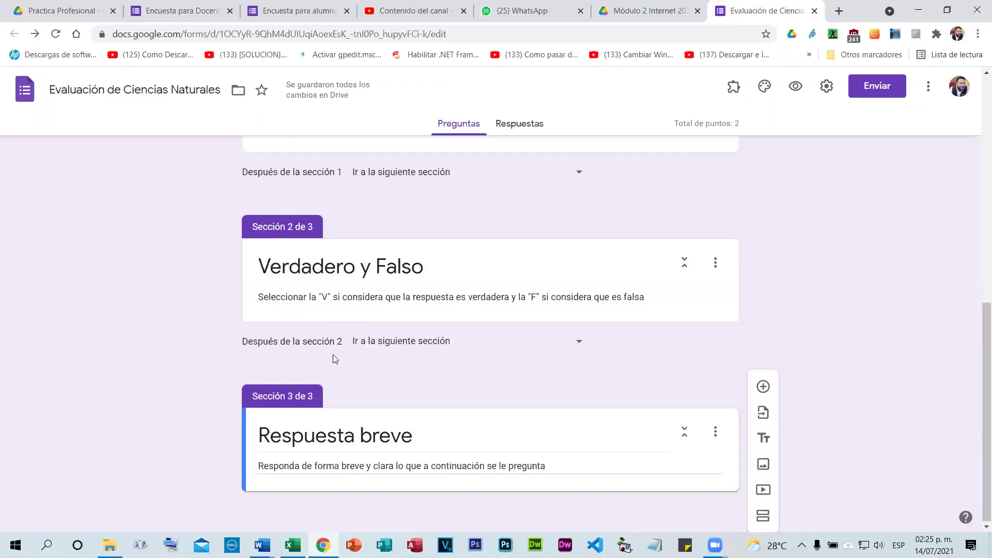
scroll(333, 356, "up", 9)
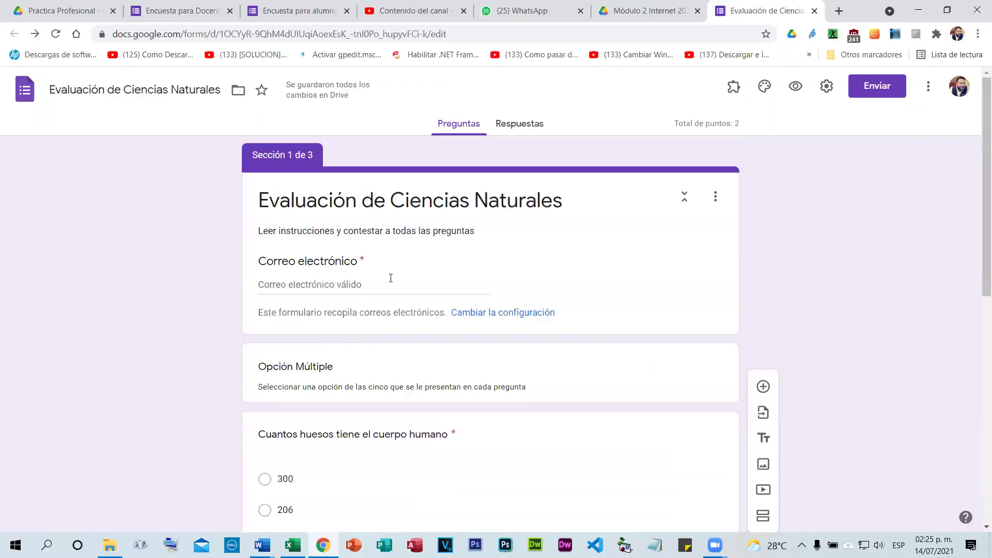
scroll(391, 278, "down", 3)
scroll(467, 295, "up", 3)
scroll(483, 354, "down", 5)
scroll(489, 334, "down", 4)
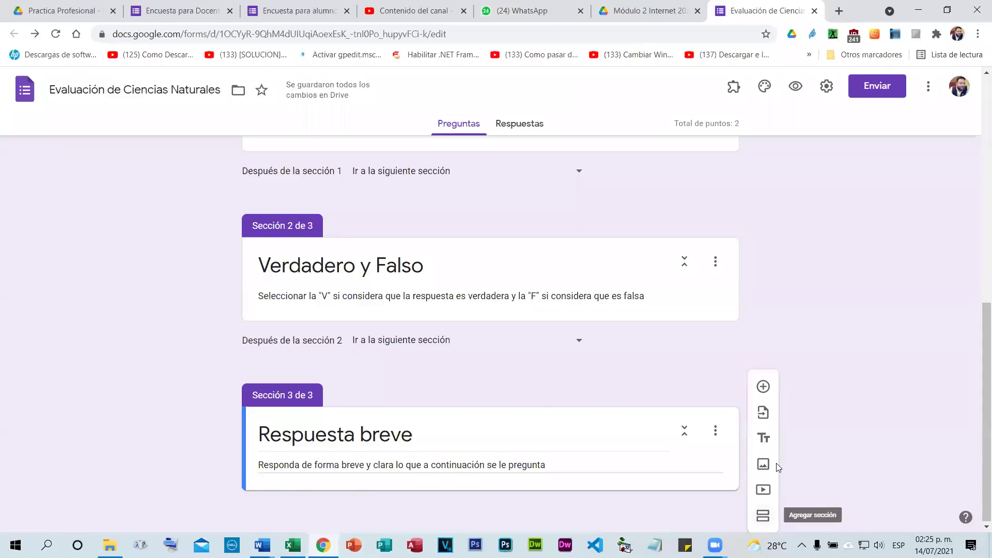
scroll(768, 263, "up", 8)
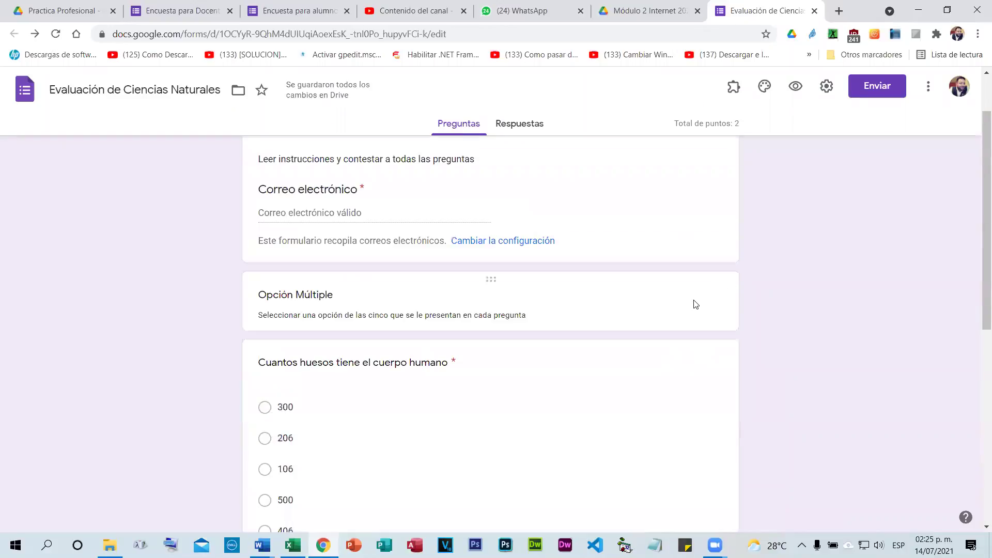
scroll(684, 291, "down", 5)
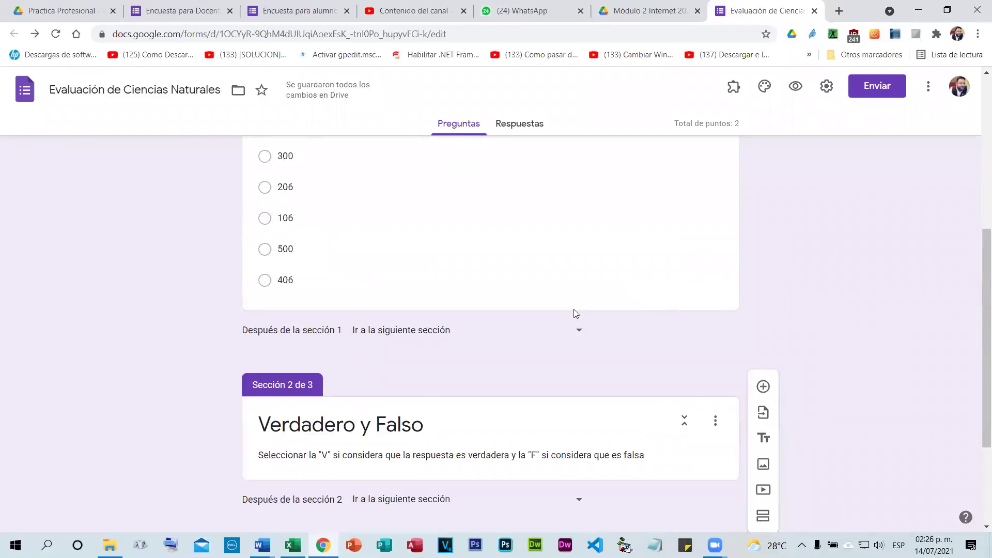
Insert a new blank multiple-choice question right after the bones question.
scroll(676, 281, "up", 2)
scroll(681, 295, "down", 1)
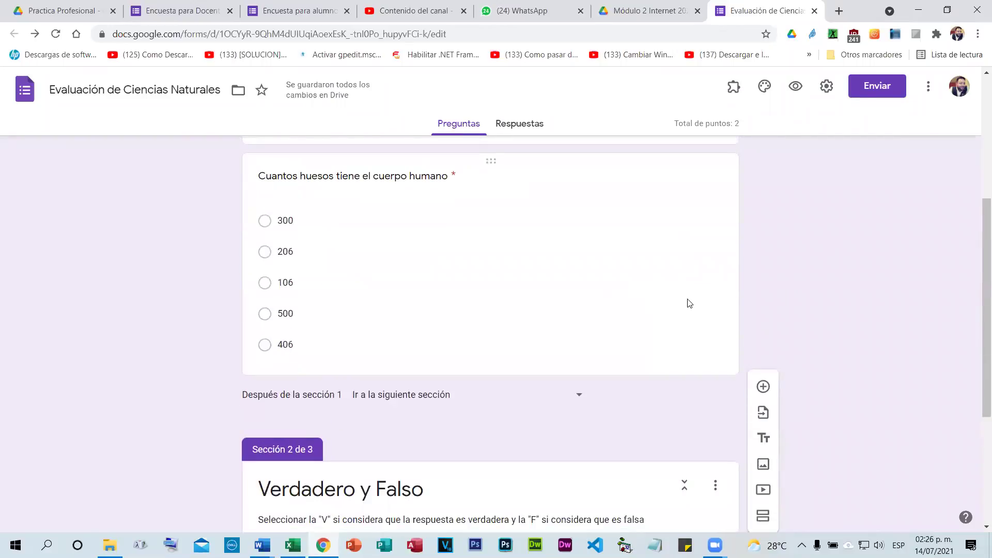
left_click(711, 336)
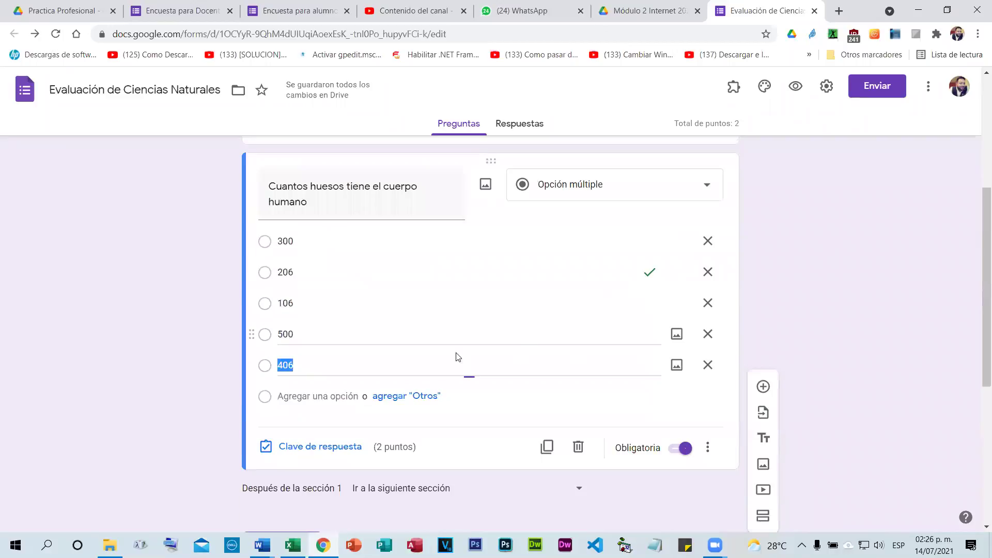
left_click(774, 167)
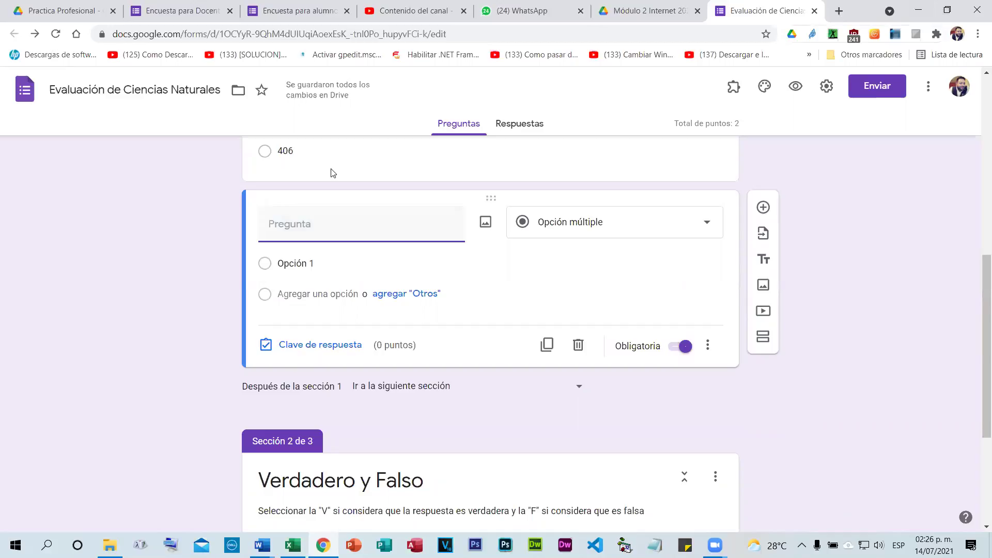
Enter the search 'sistemas del cuerpo humano' in a new browser tab.
key("ctrl+t")
left_click(379, 272)
type("sistema")
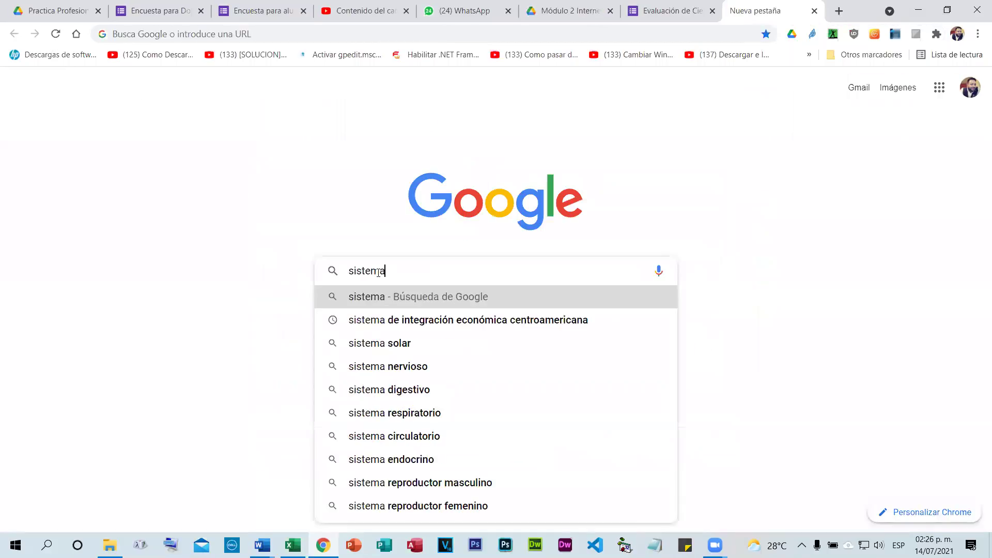
type("s del cuerpo")
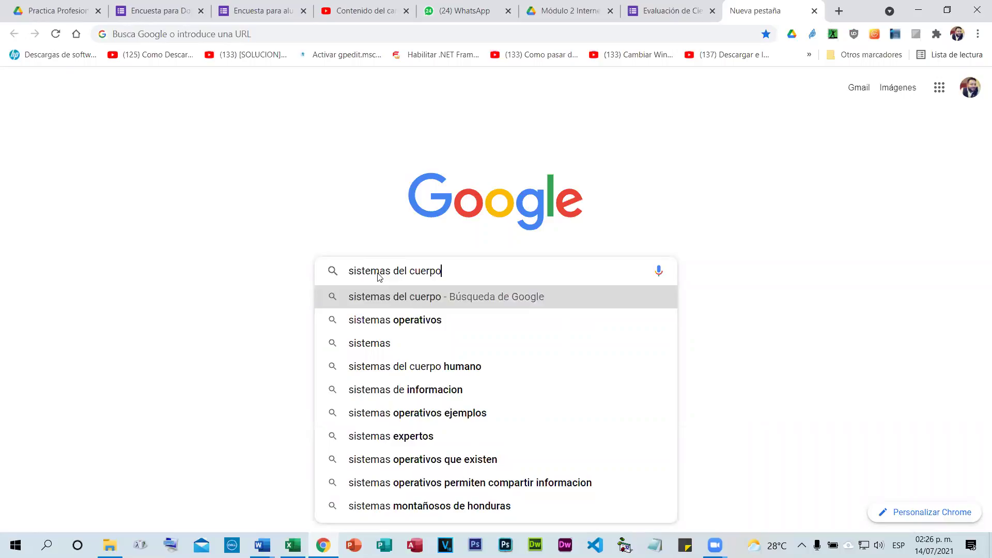
type(" humano")
Select the médico+ article sentence about breathing 21.000 times a day and return to the quiz.
key("Return")
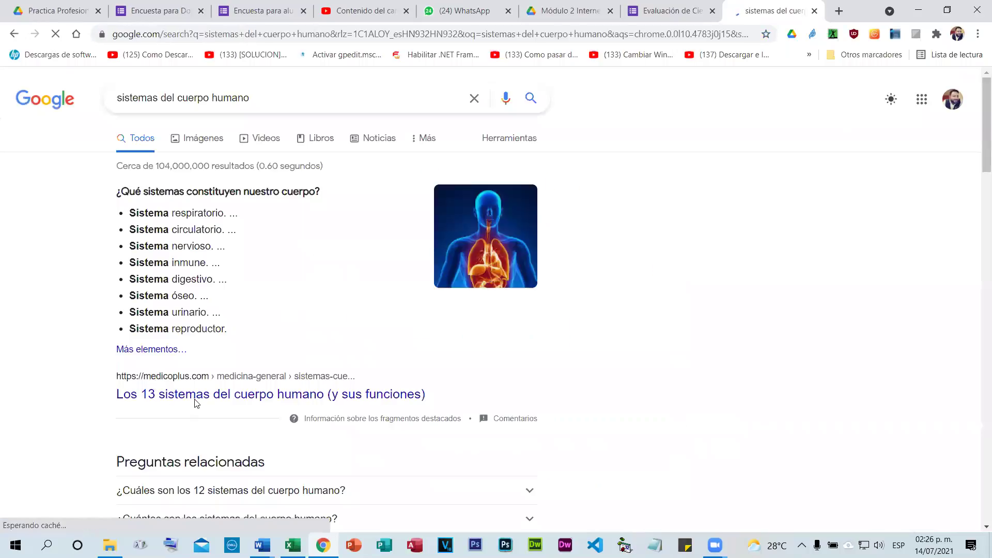
scroll(509, 366, "down", 5)
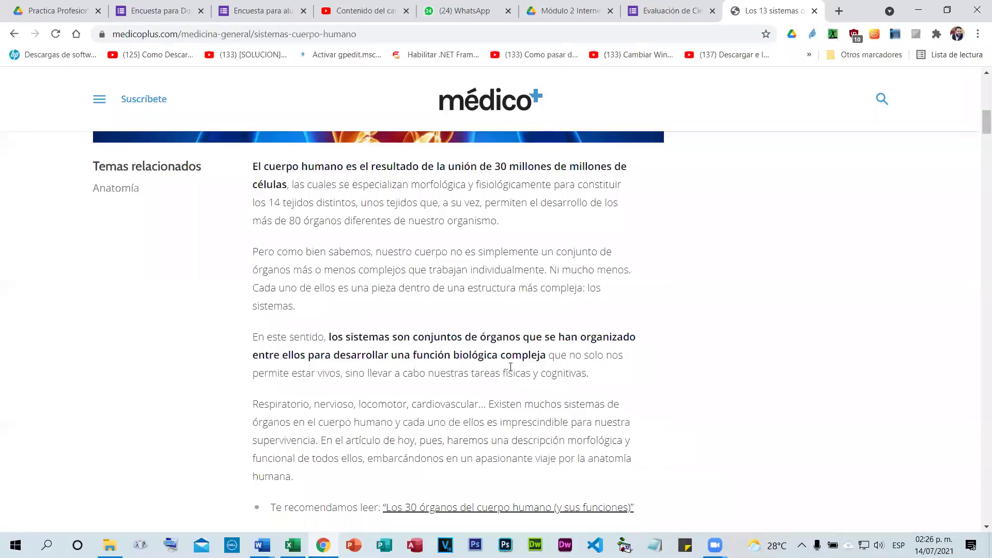
scroll(376, 341, "down", 10)
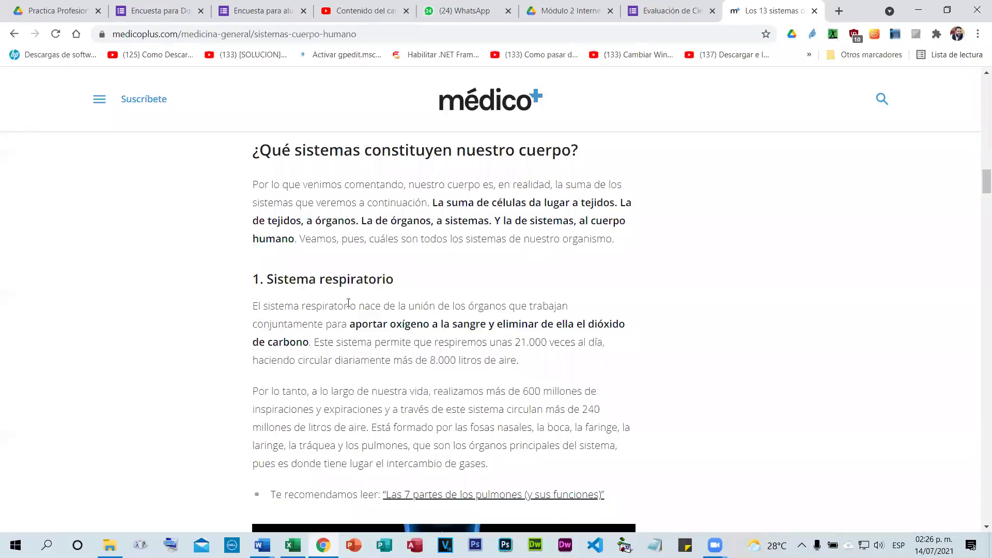
left_click_drag(358, 302, 529, 363)
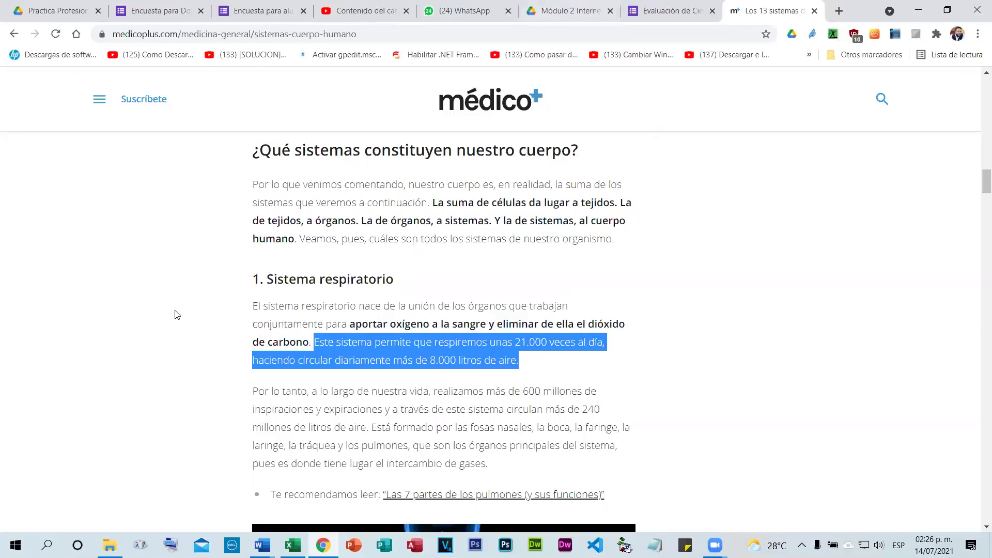
key("ctrl+shift+Tab")
Paste the breathing sentence as the question text and make Sistema Digestivo the first option.
type("Este sistema permite que respiremos unas 21.000 veces al dia, haciendo circular diariamente más de 8.000 litros de aire.")
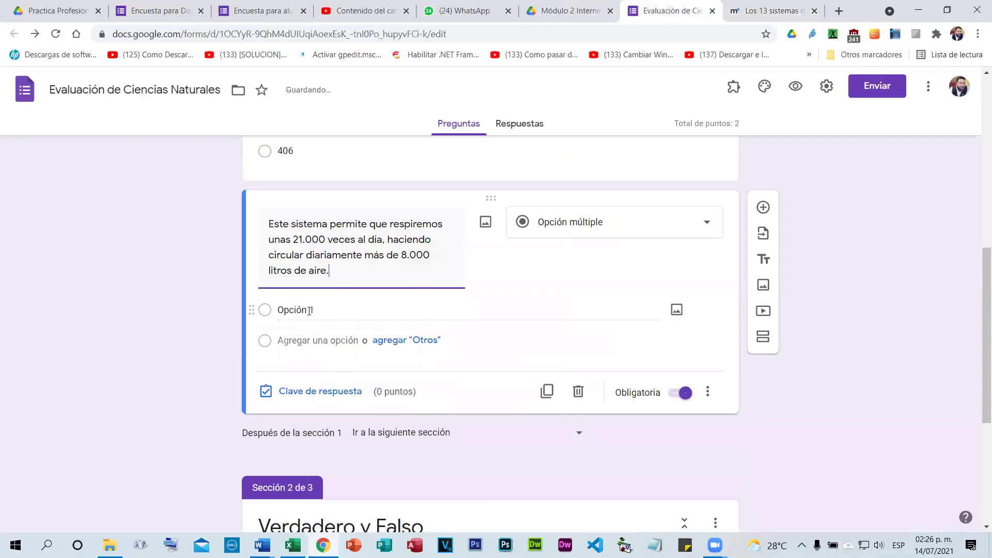
left_click(309, 310)
type("Sistema")
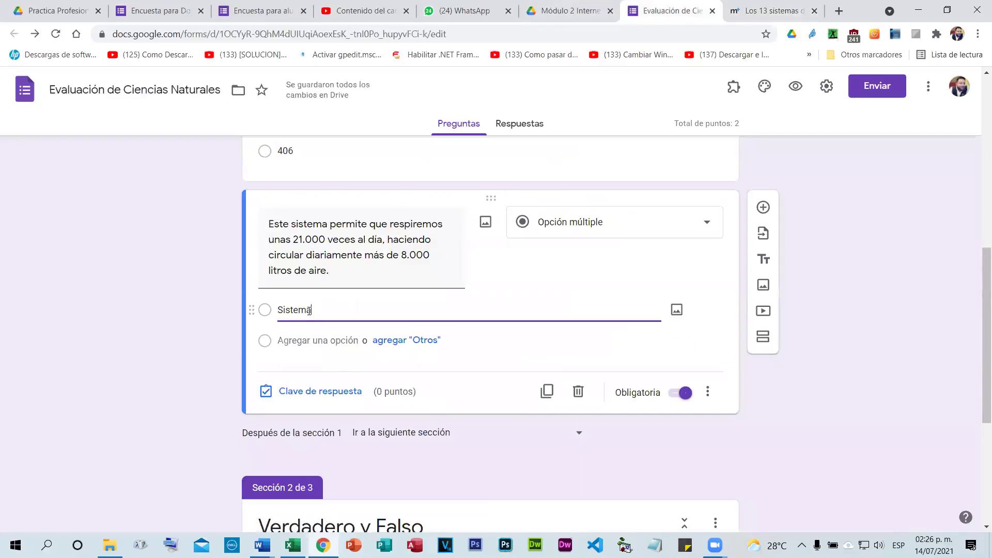
type(" Digestivo")
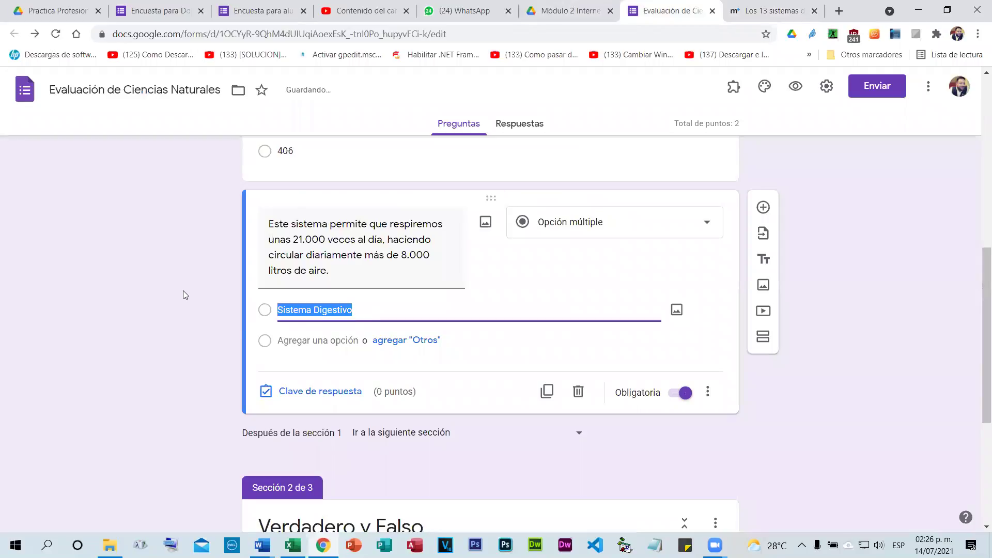
left_click(327, 345)
type("Sistema Digestivo")
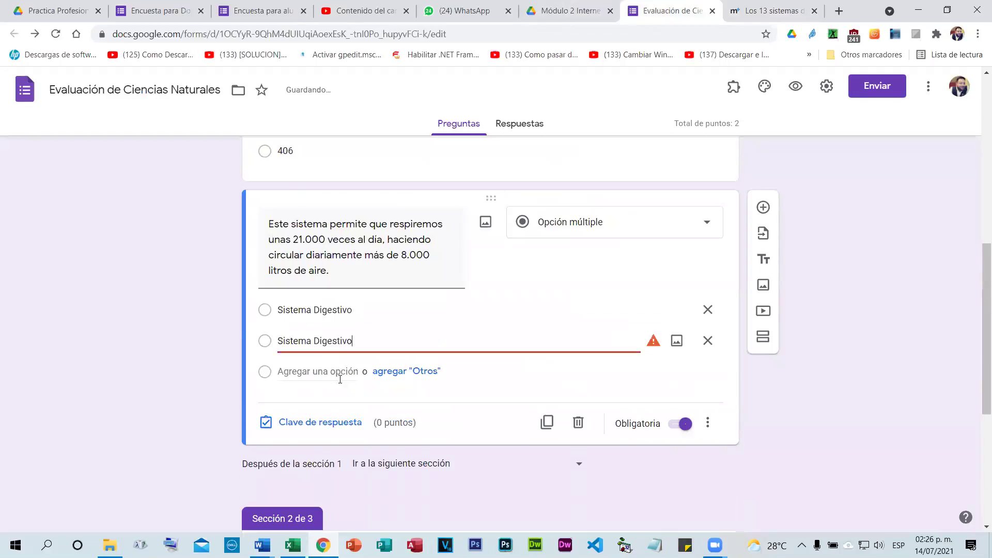
left_click(339, 372)
type("Sistema Digestivo")
left_click(326, 340)
type("Sistema Digestivo")
Turn the second and third options into Sistema Respiratorio and Sistema Nervioso.
double_click(326, 341)
type("R")
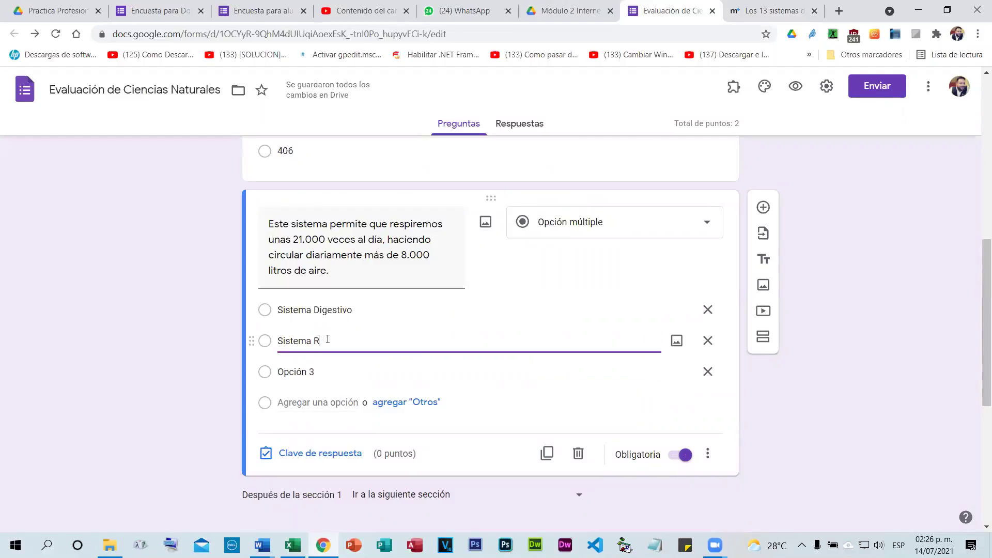
type("espiratorio")
left_click(313, 373)
type("Sistema Digestivo")
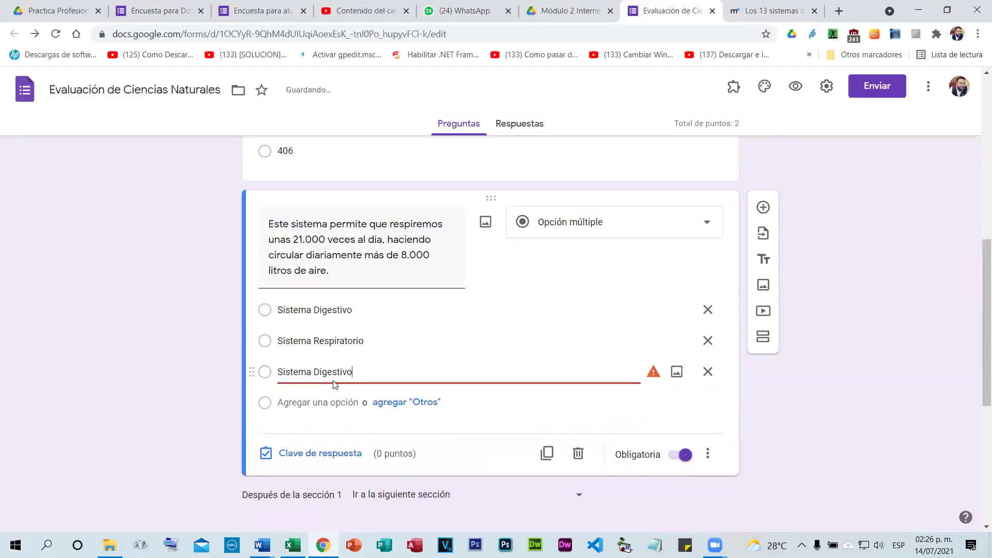
double_click(338, 372)
type("Nervioso")
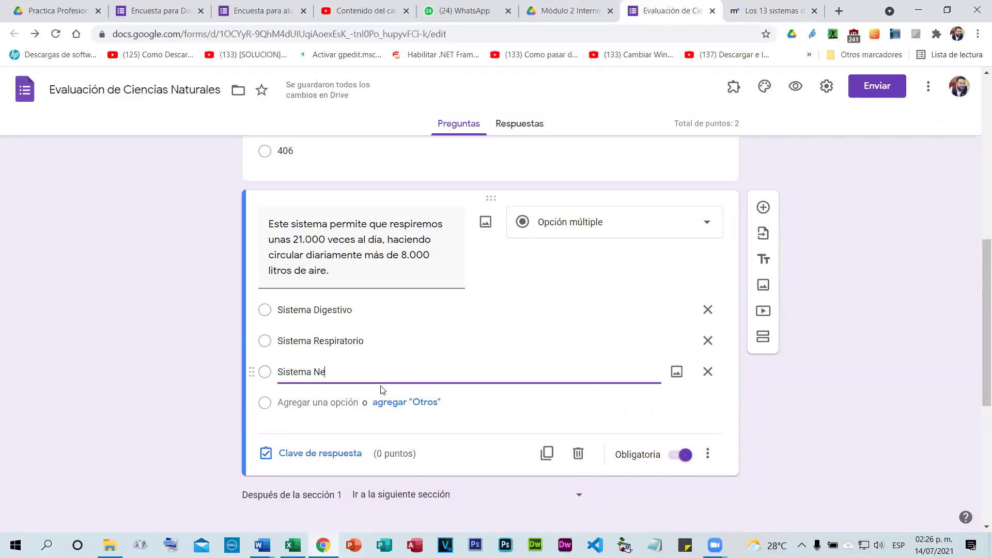
Add a fourth option, Sistema Inmunológico, correcting its accent via the spelling suggestion.
left_click(346, 404)
type("Sistema Digestivo")
double_click(329, 403)
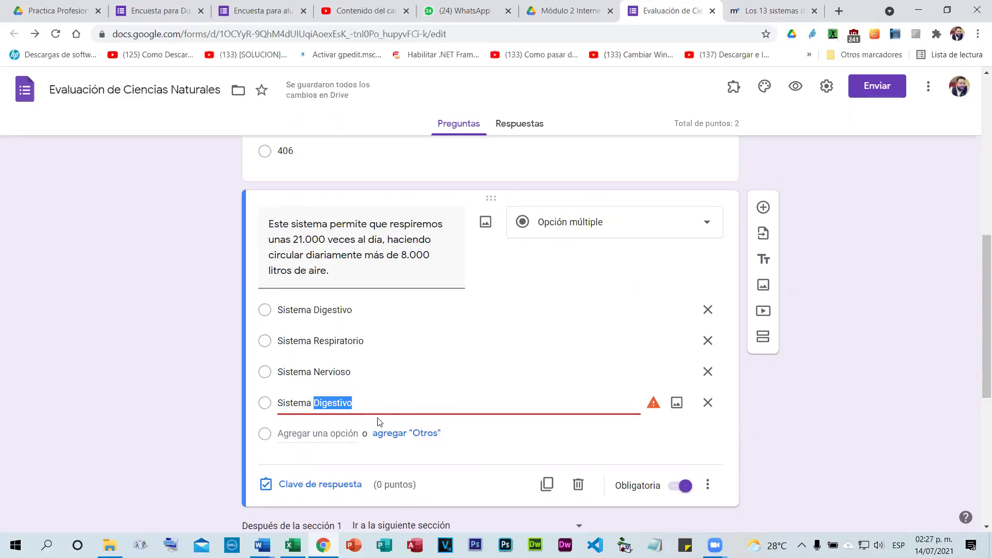
type("Inmunol")
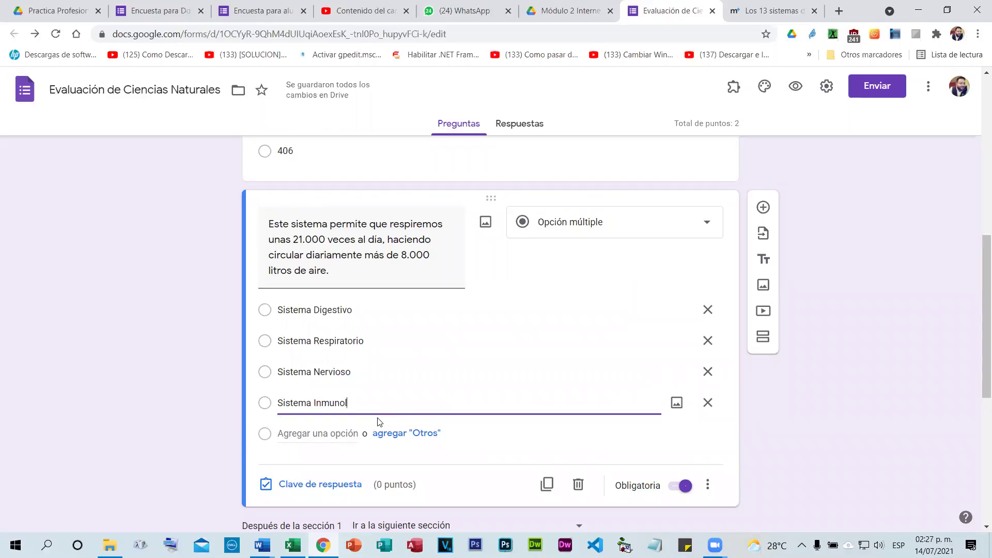
type("ogico")
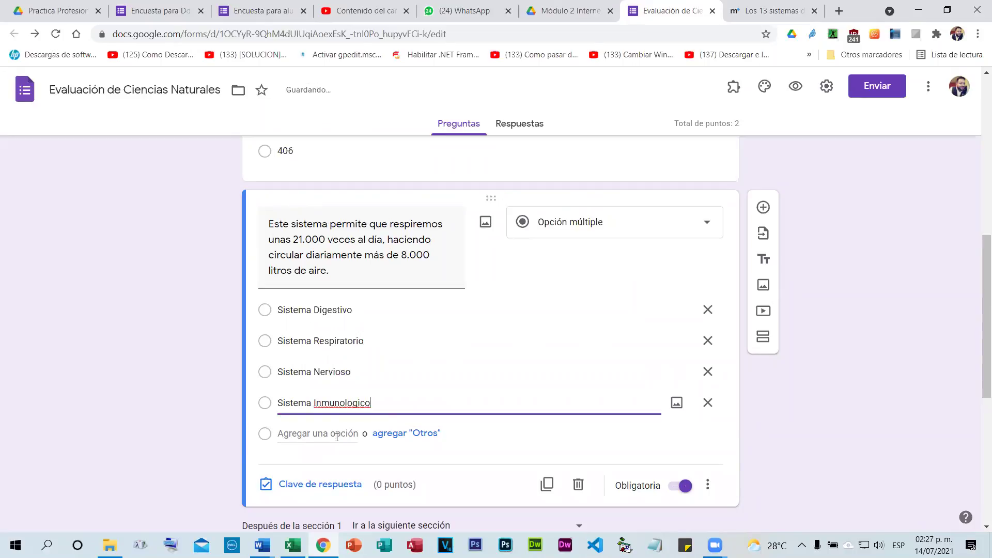
right_click(336, 397)
left_click(361, 225)
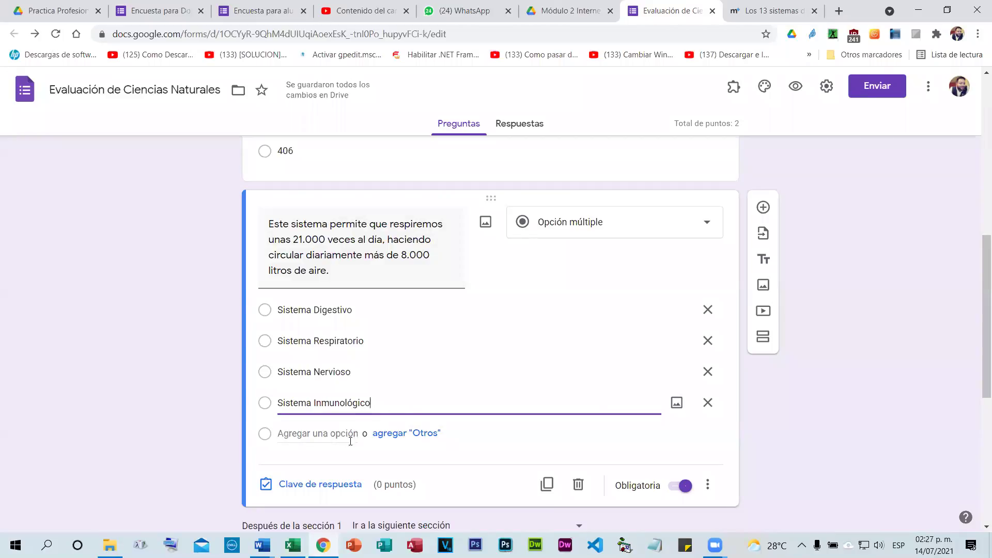
Add a fifth option, Sistema Cardiaco.
left_click(331, 434)
type("Sistema Digestivo")
double_click(334, 434)
type("Cardiaco")
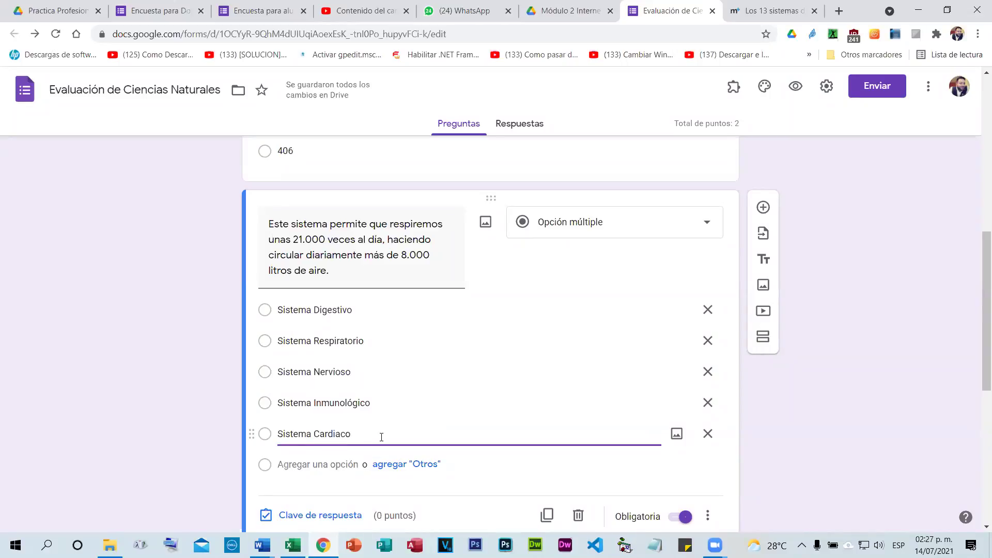
scroll(382, 436, "down", 1)
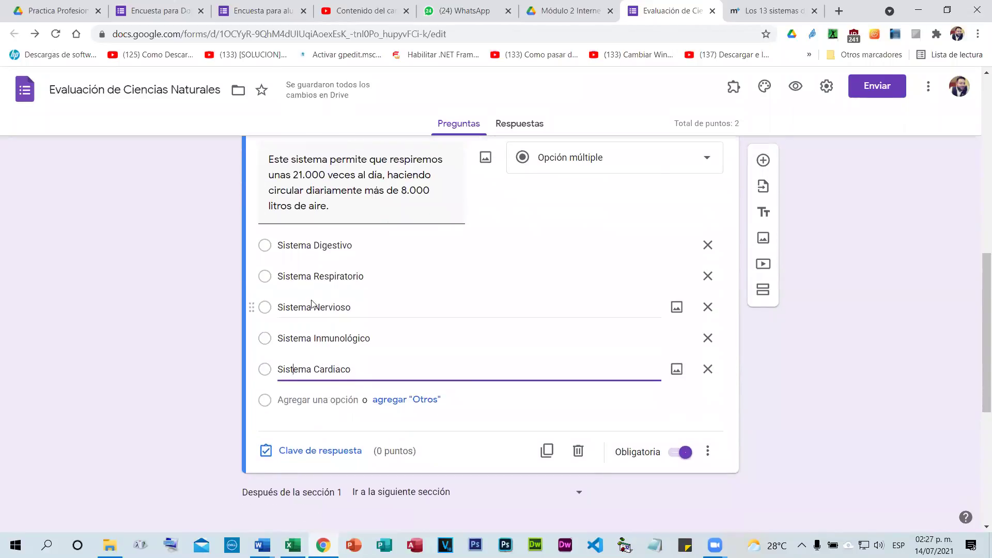
left_click(207, 346)
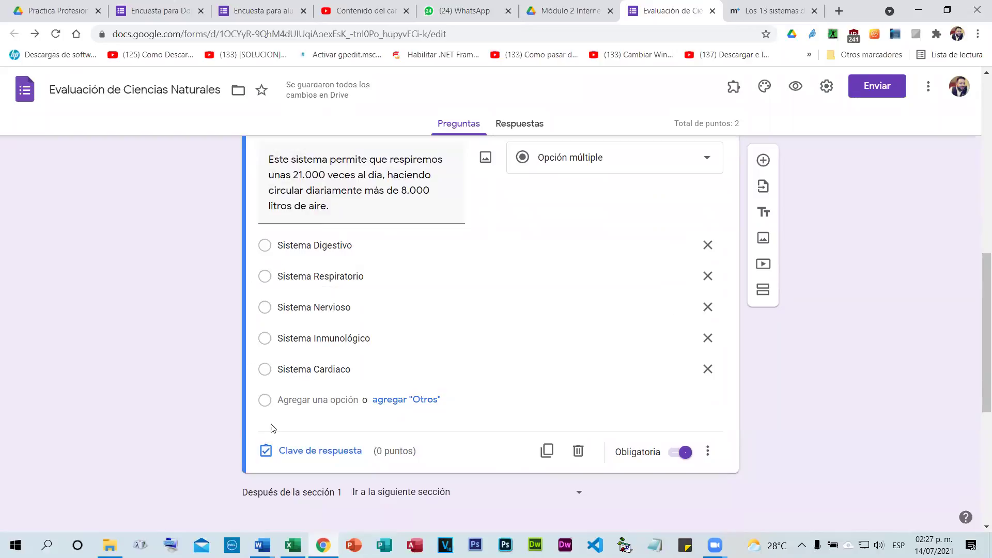
Mark Sistema Respiratorio as the correct answer worth 2 points in the answer key.
left_click(313, 457)
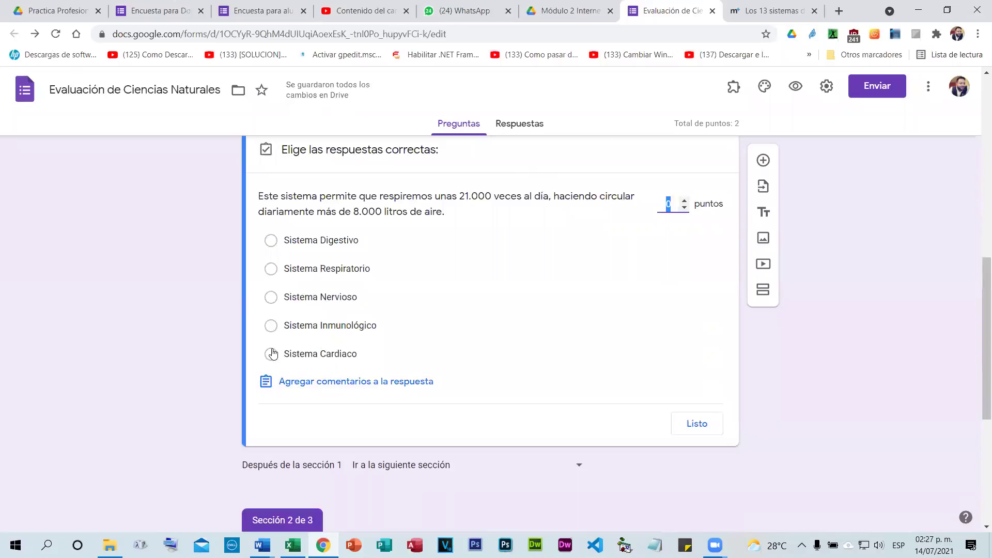
left_click(272, 269)
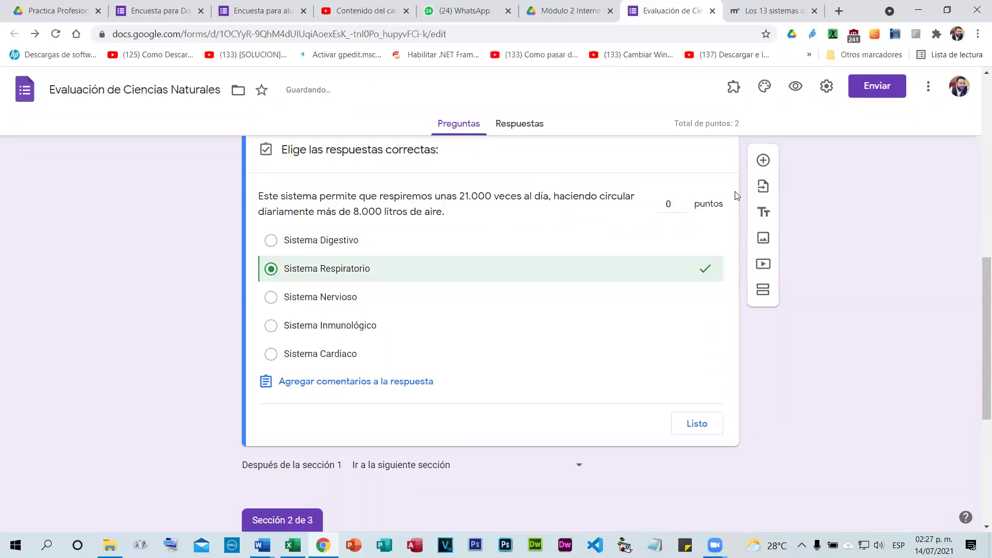
left_click(684, 201)
left_click(684, 201)
left_click(690, 428)
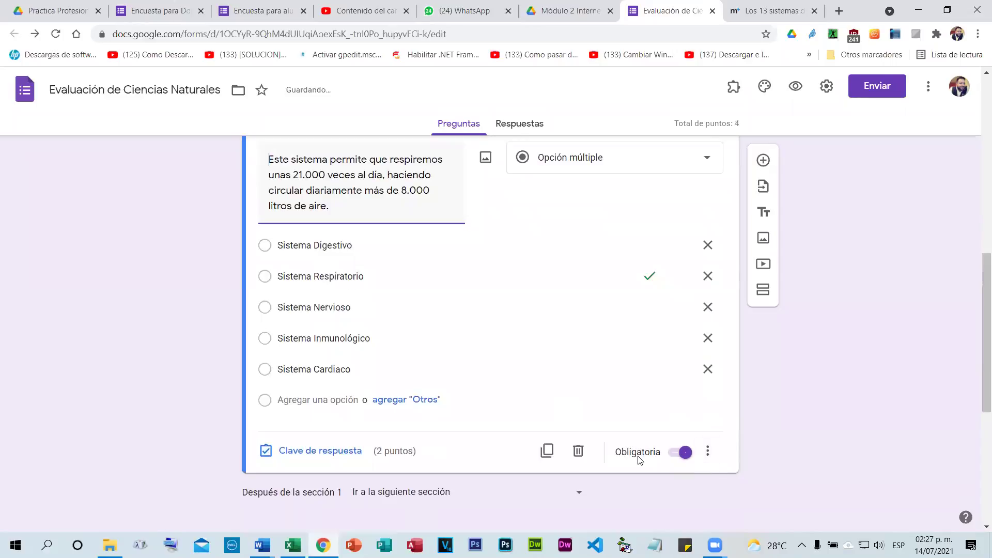
left_click(707, 451)
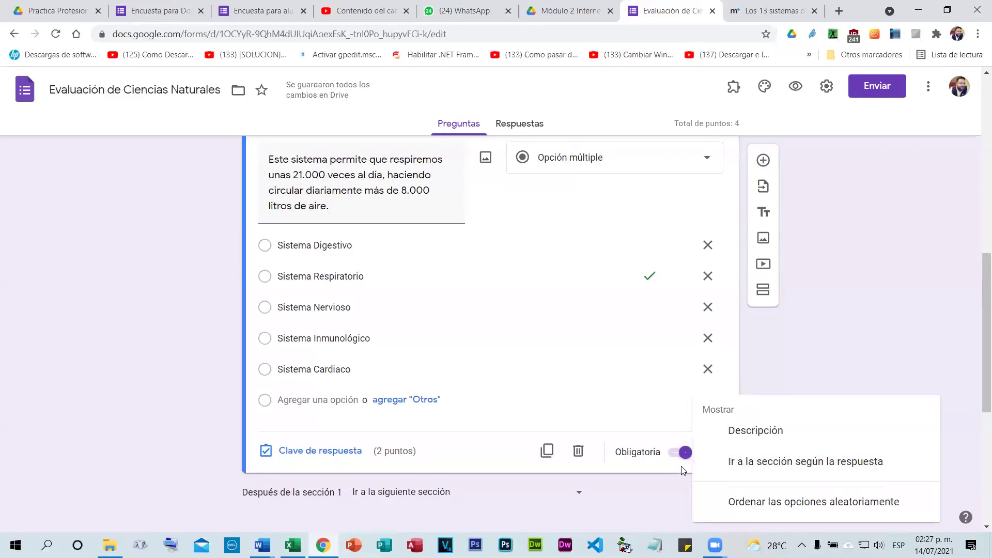
left_click(682, 469)
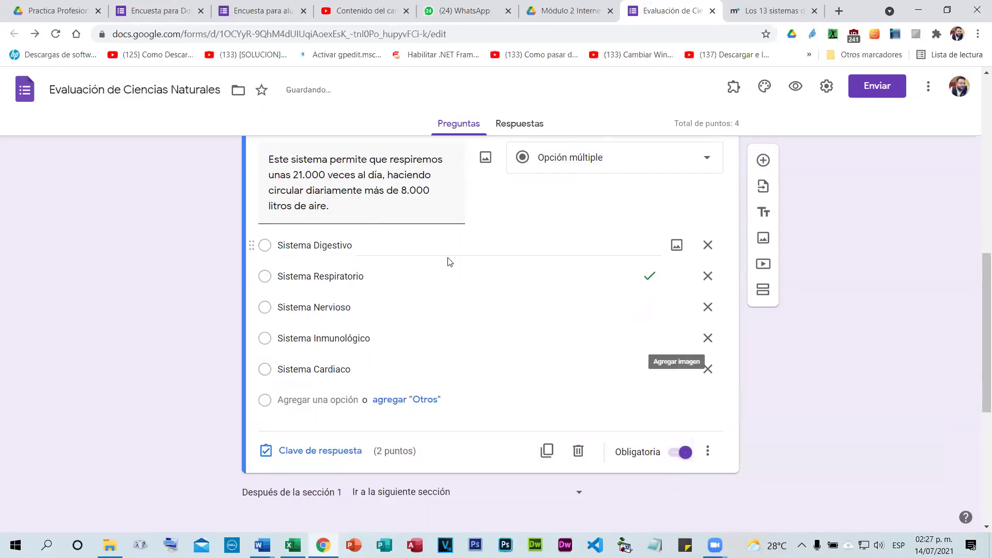
scroll(507, 274, "up", 2)
scroll(516, 283, "down", 5)
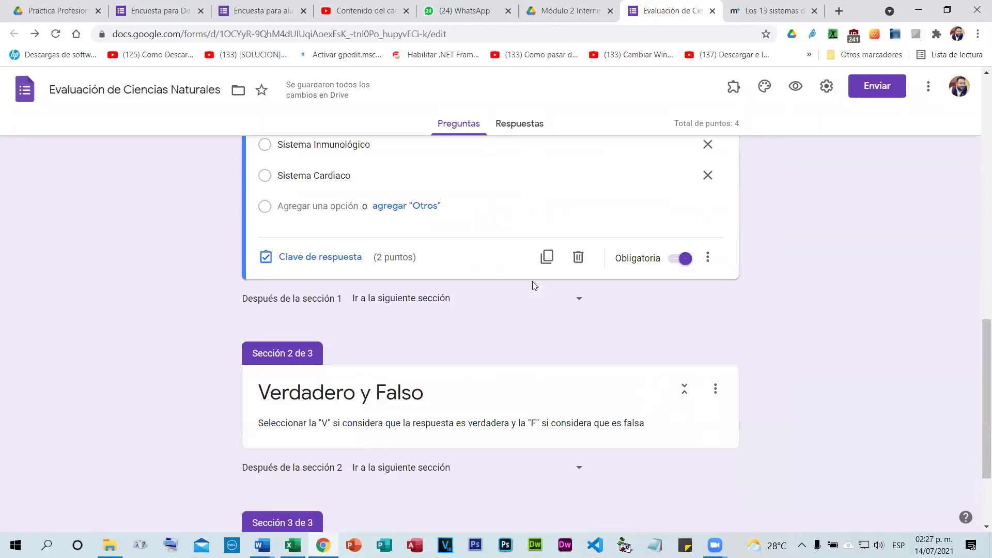
scroll(770, 209, "up", 4)
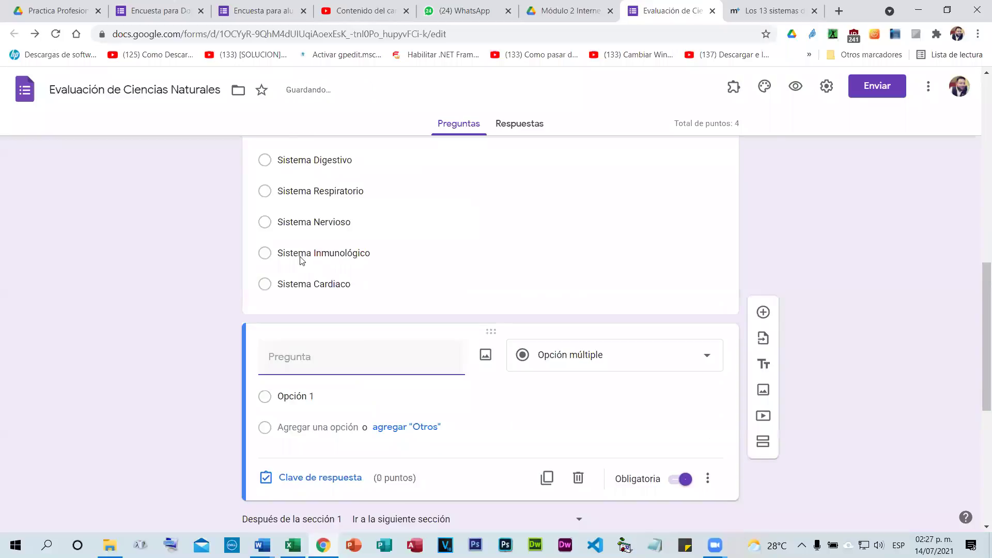
Search Google for 'cuerpo humano' in a new tab.
key("ctrl+t")
type("cuerpo humano")
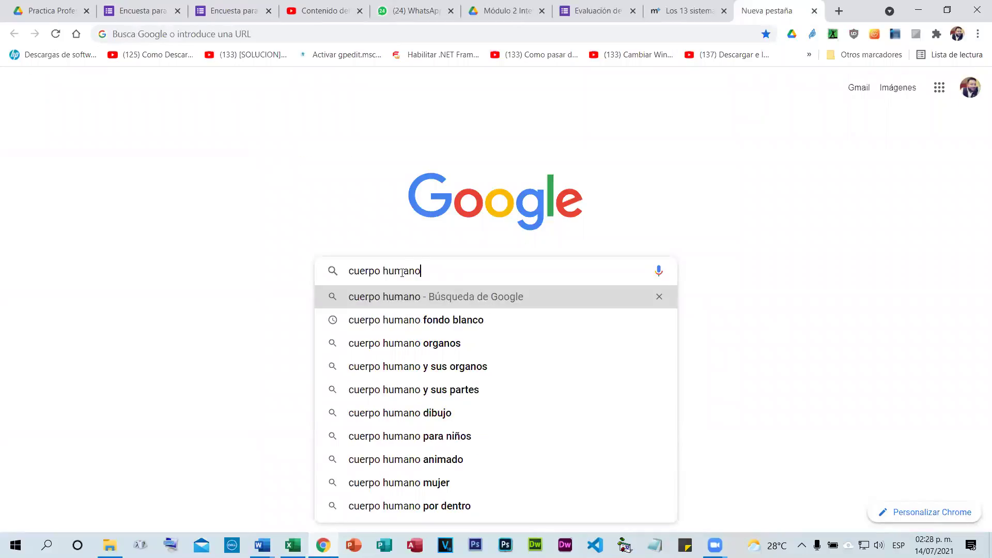
key("Return")
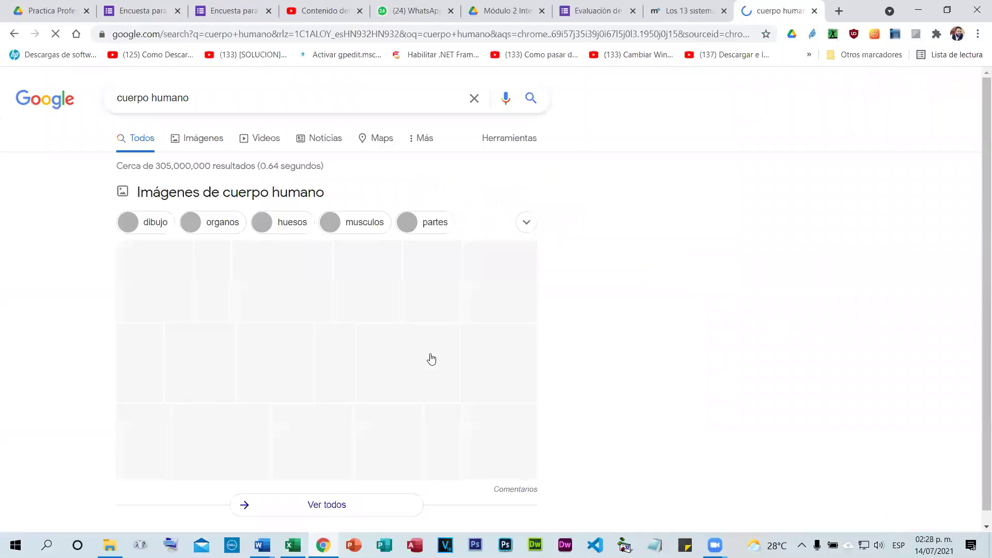
scroll(441, 316, "down", 8)
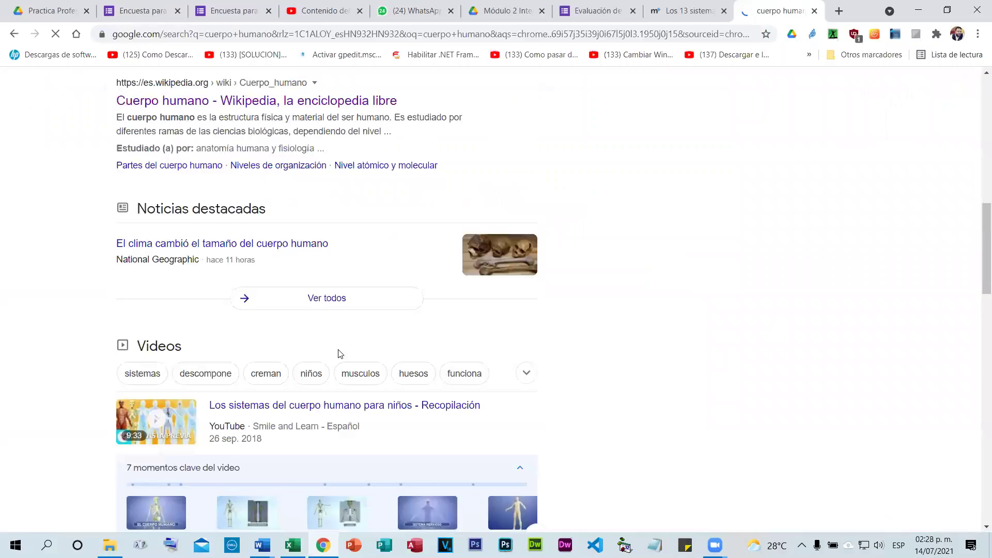
scroll(357, 338, "down", 8)
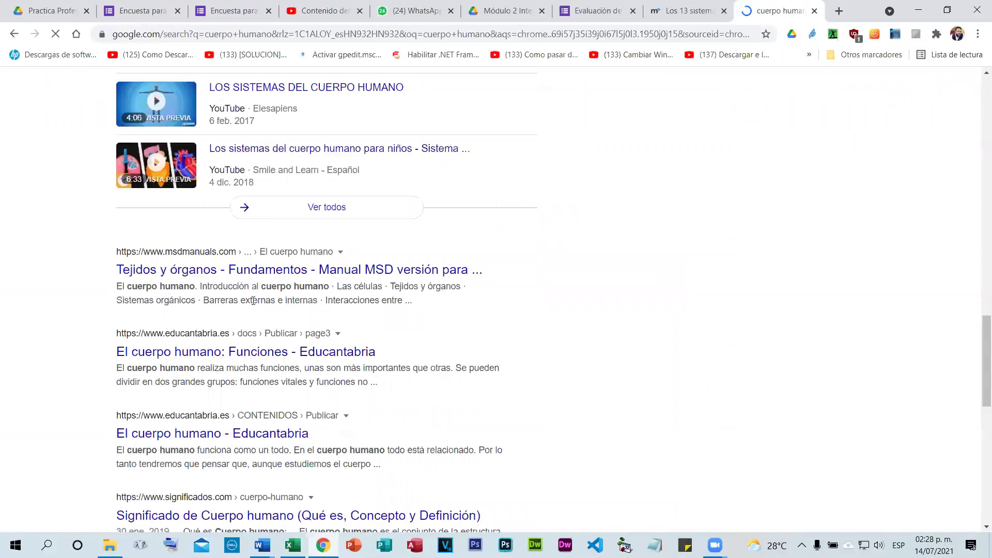
Read down the médico+ body-systems article to the 6. Sistema óseo section.
left_click(673, 7)
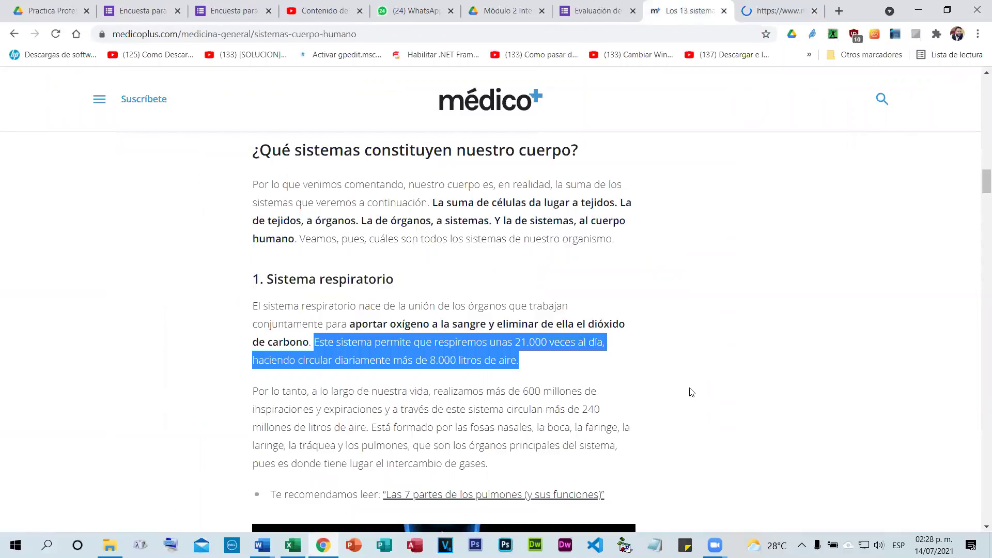
scroll(693, 390, "down", 15)
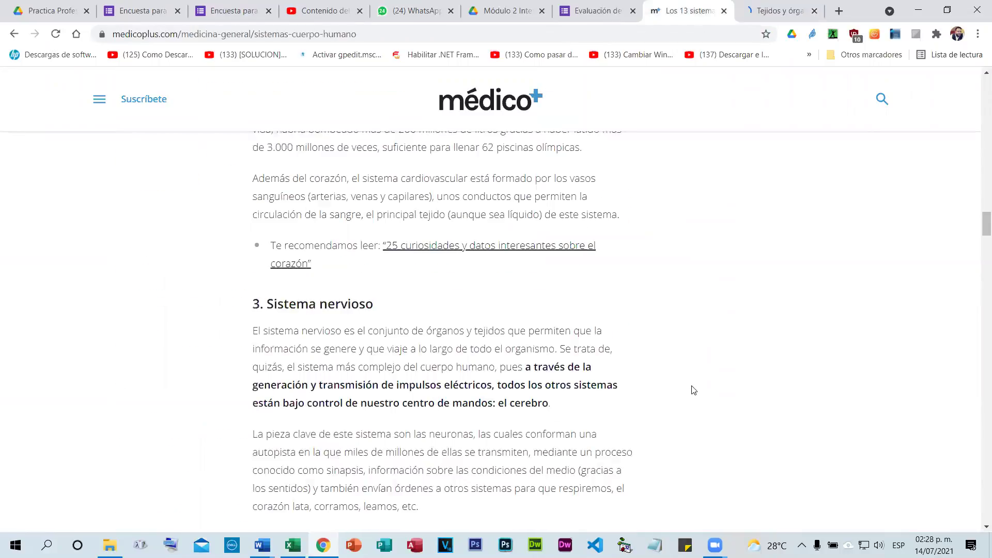
scroll(693, 390, "down", 3)
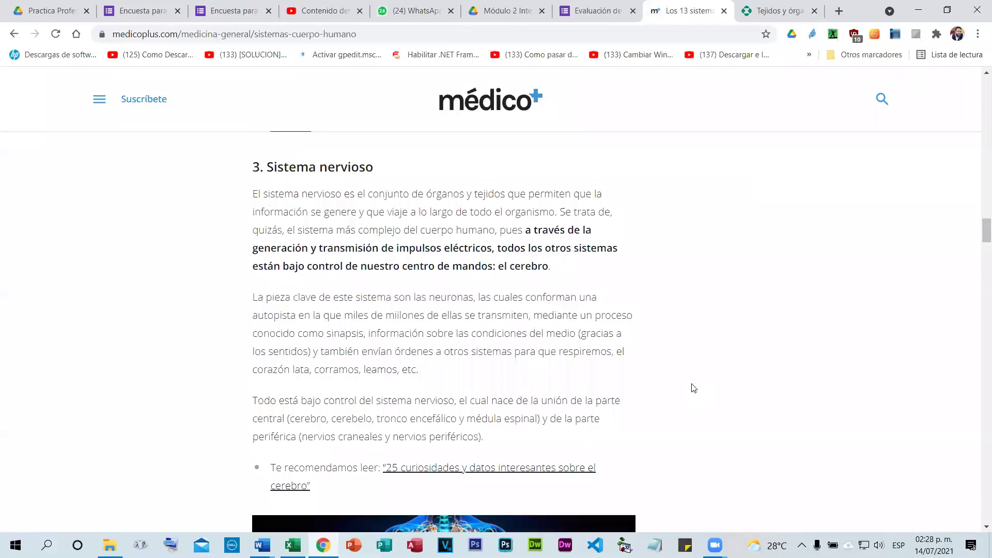
scroll(693, 388, "down", 10)
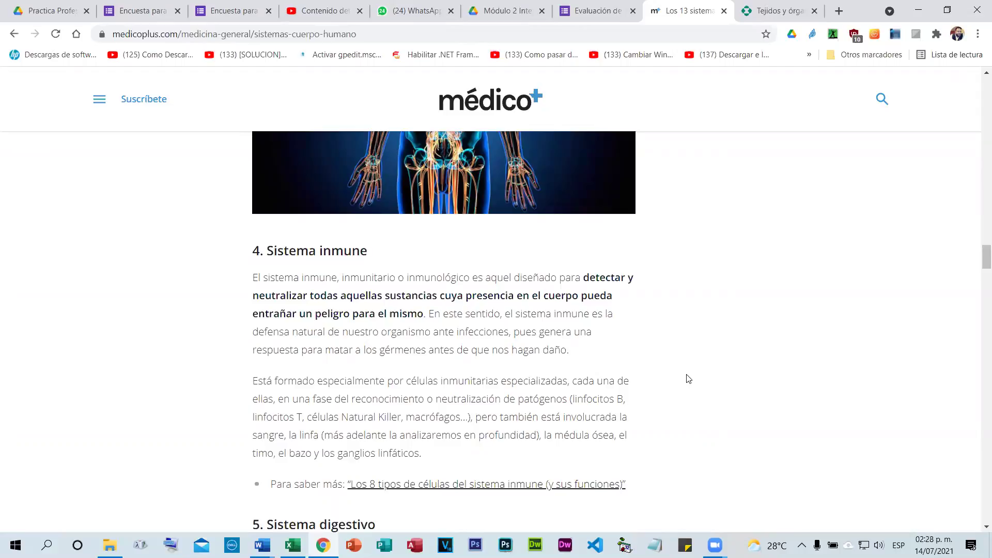
scroll(689, 379, "down", 10)
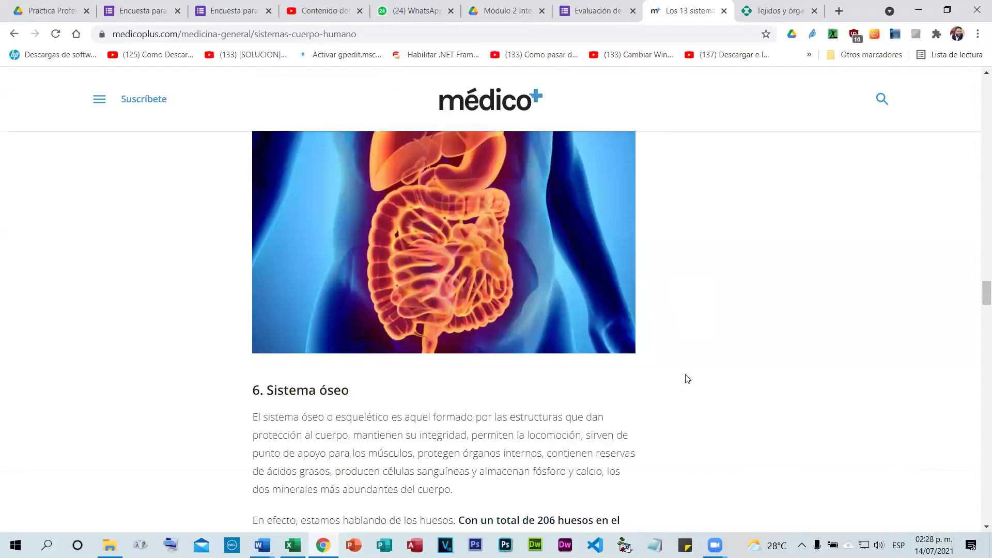
scroll(687, 379, "down", 3)
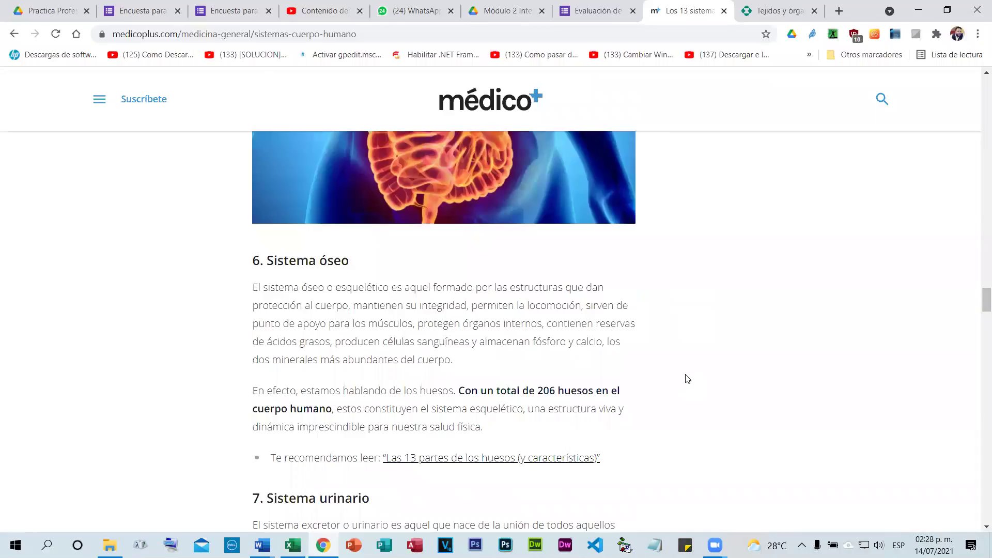
scroll(404, 227, "down", 1)
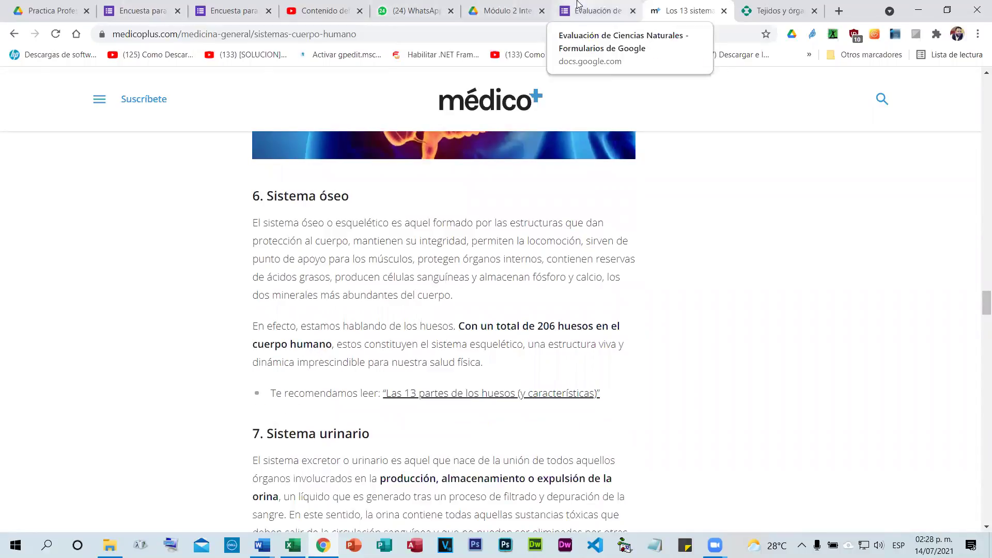
left_click(594, 10)
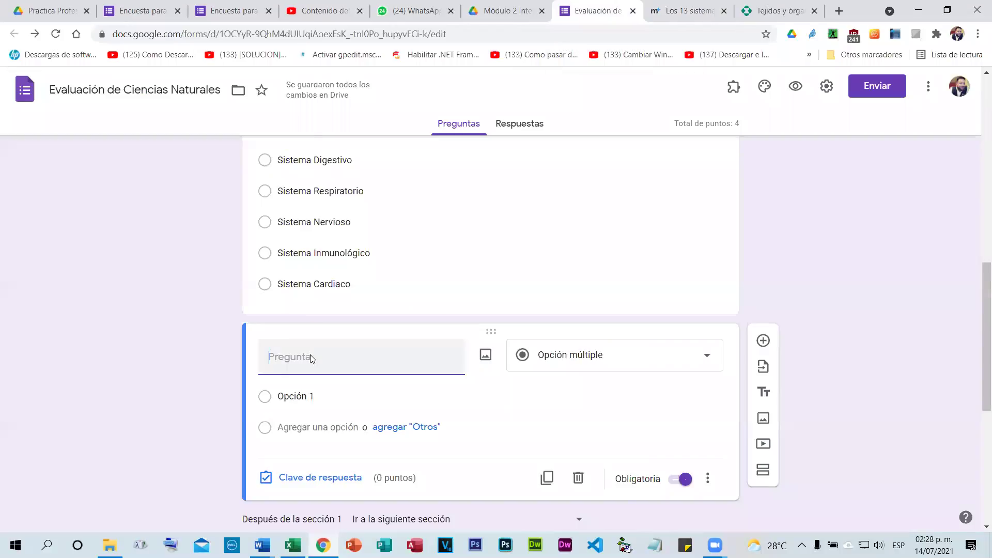
Type the question title '¿Con que se relaciona el sistema Oseo'.
type("¿Con")
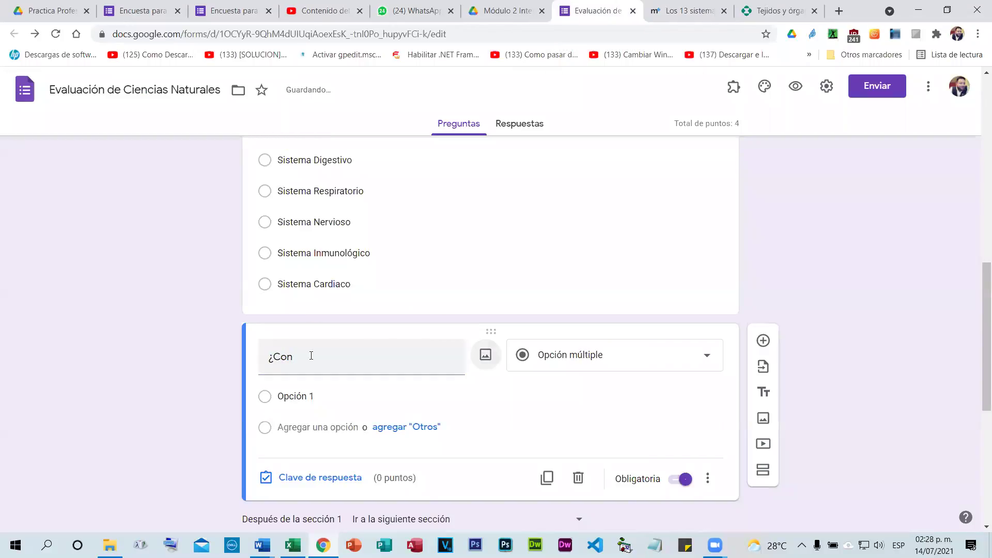
left_click(297, 351)
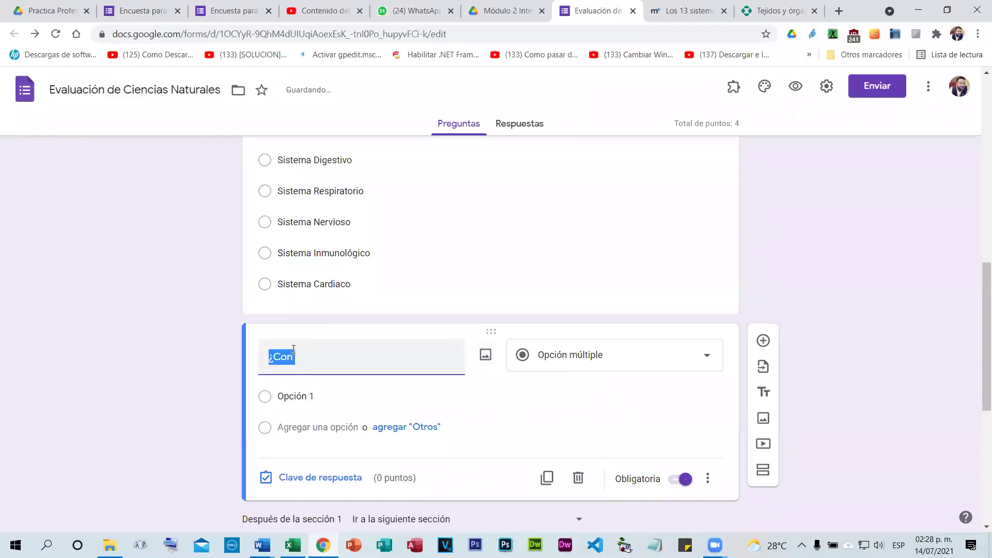
left_click(336, 357)
type("que se")
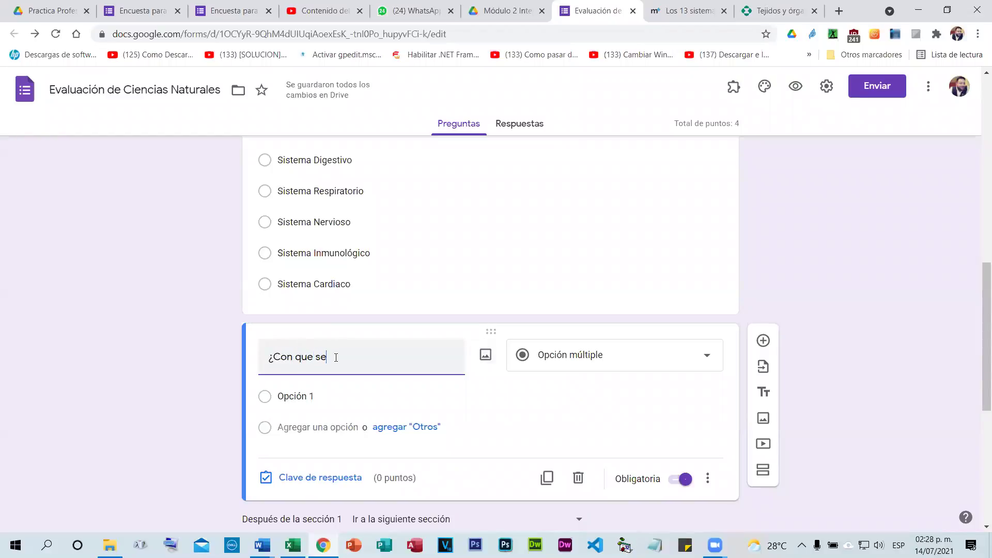
type(" relaciona el sistema OSEO")
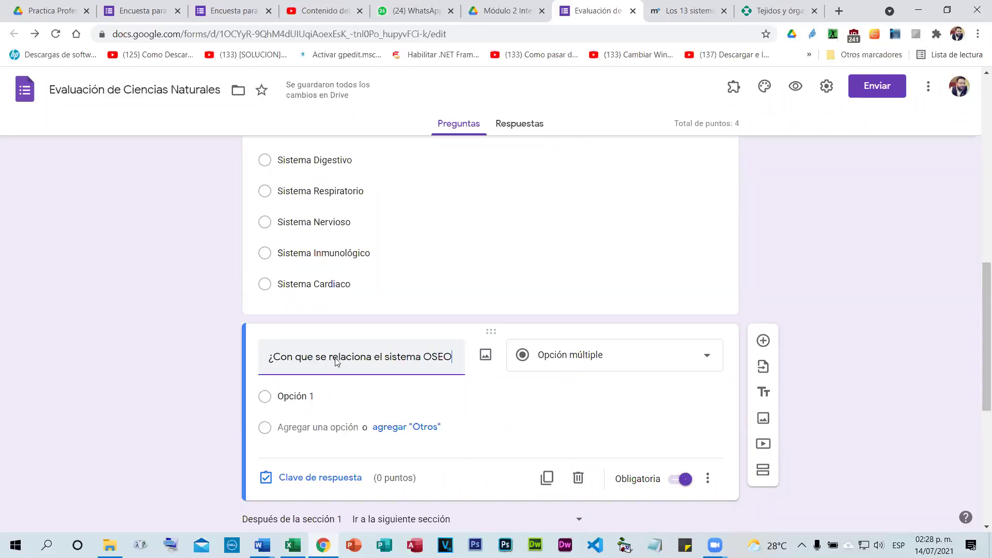
key("BackSpace")
key("BackSpace")
key("BackSpace")
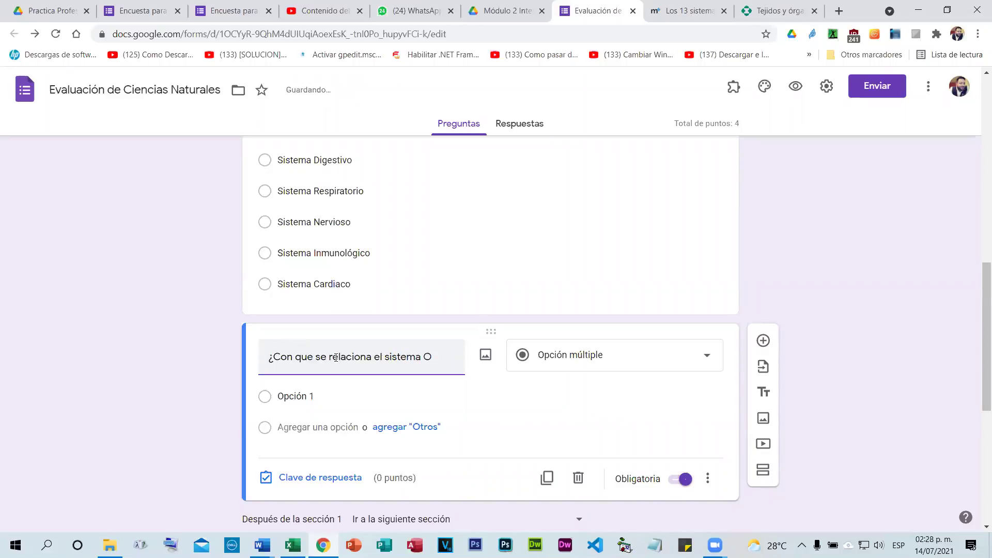
type("seo")
key("Left")
key("Left")
key("Left")
key("Left")
Check the médico+ and Tejidos y órganos reference tabs, then return to the form.
left_click(687, 11)
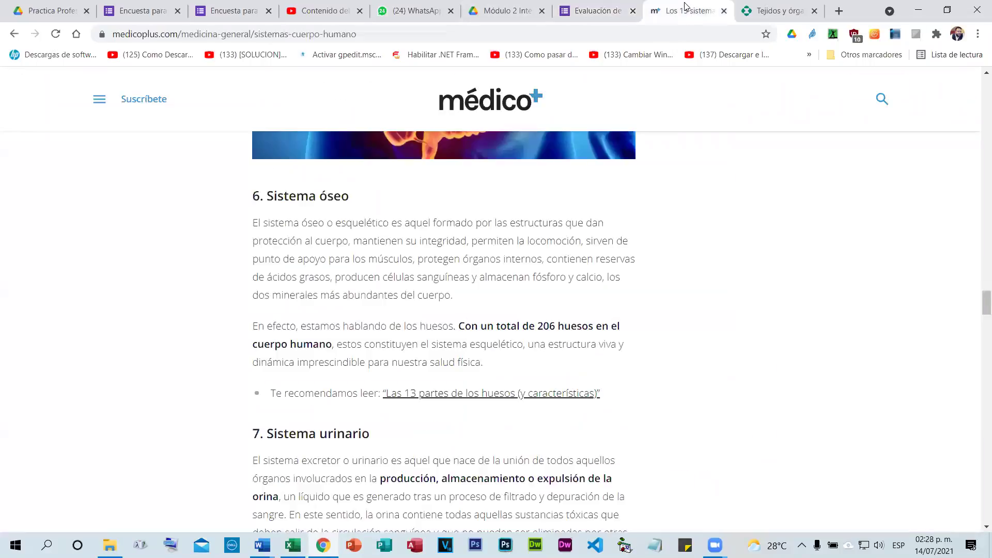
left_click(782, 13)
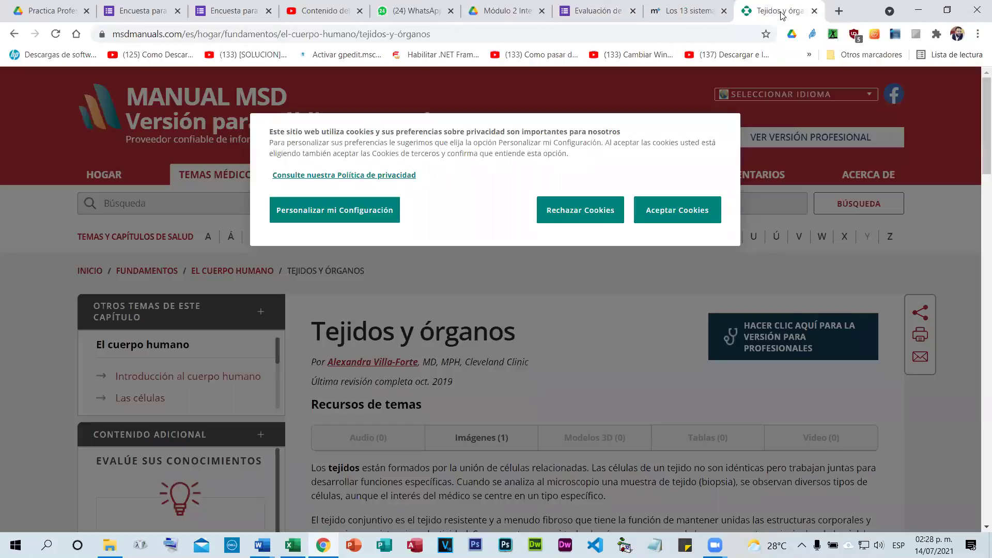
left_click(696, 4)
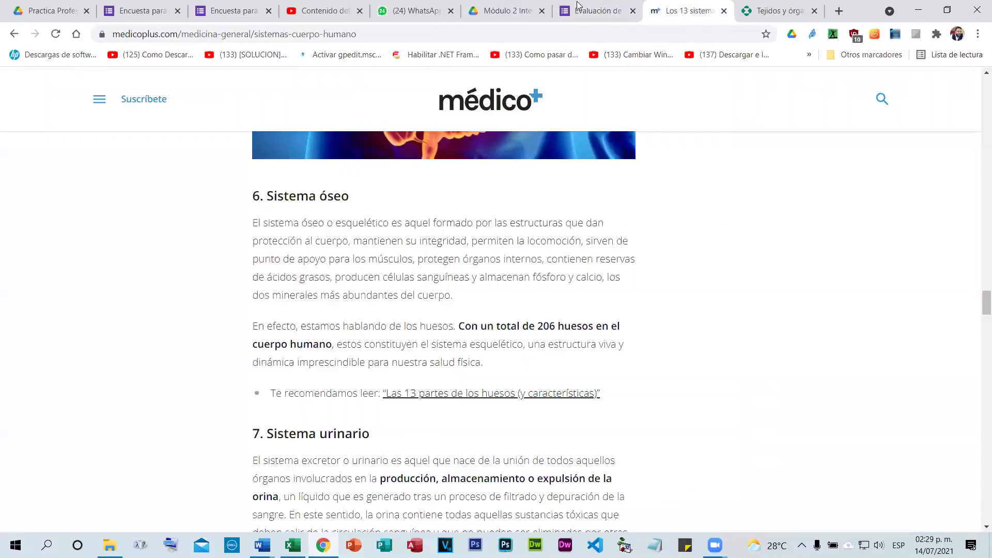
left_click(594, 10)
Replace the O at the start of Oseo with an accented Ó.
left_click_drag(421, 356, 431, 351)
type("+O")
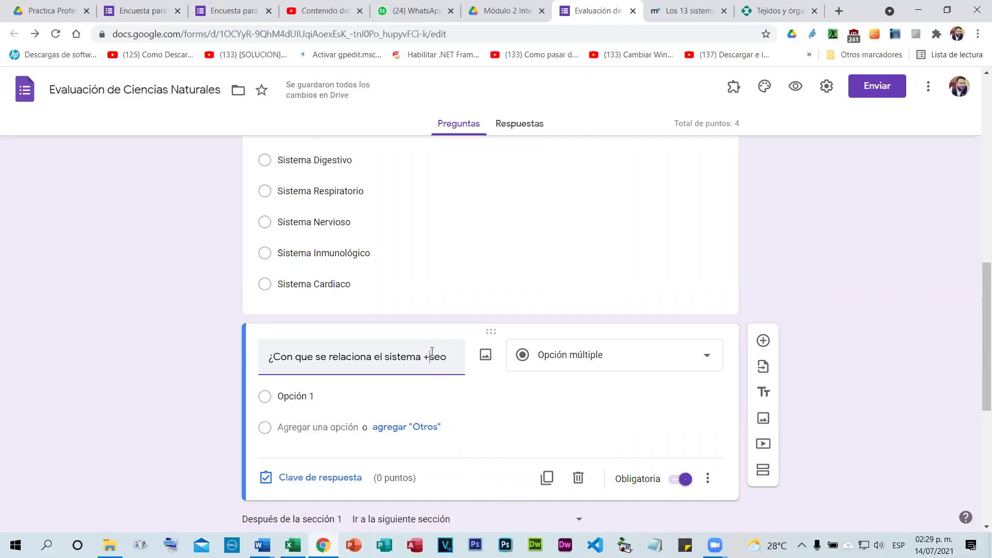
key("BackSpace")
key("BackSpace")
type("Ó")
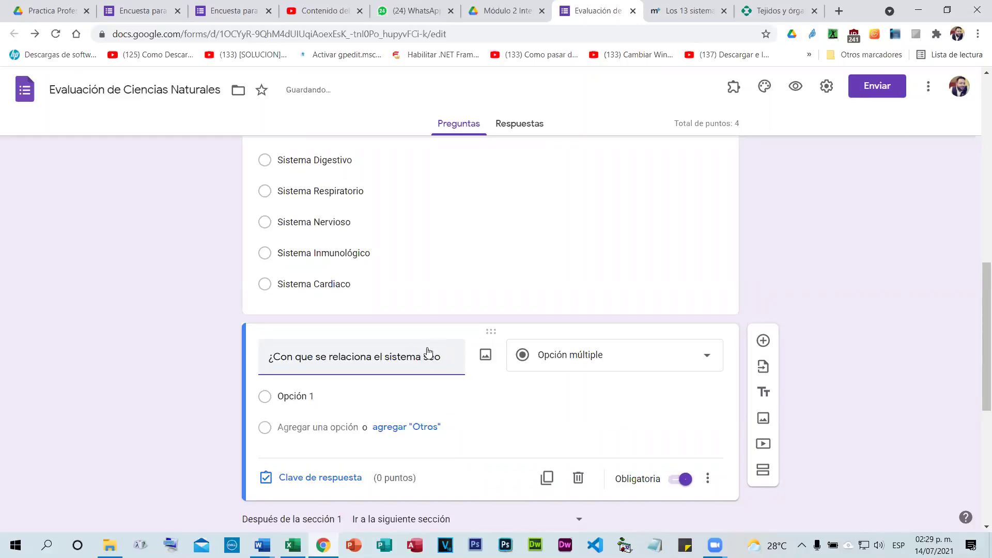
type("ó")
key("BackSpace")
Complete 'Óseo' and enter the first choices La piel and El cerebro.
type("Ó")
left_click(305, 399)
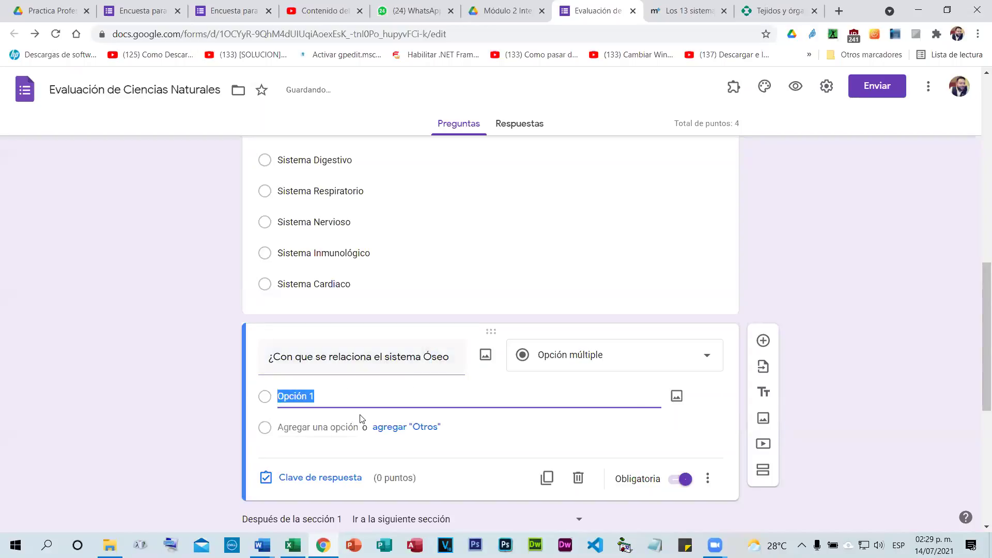
type("La piel")
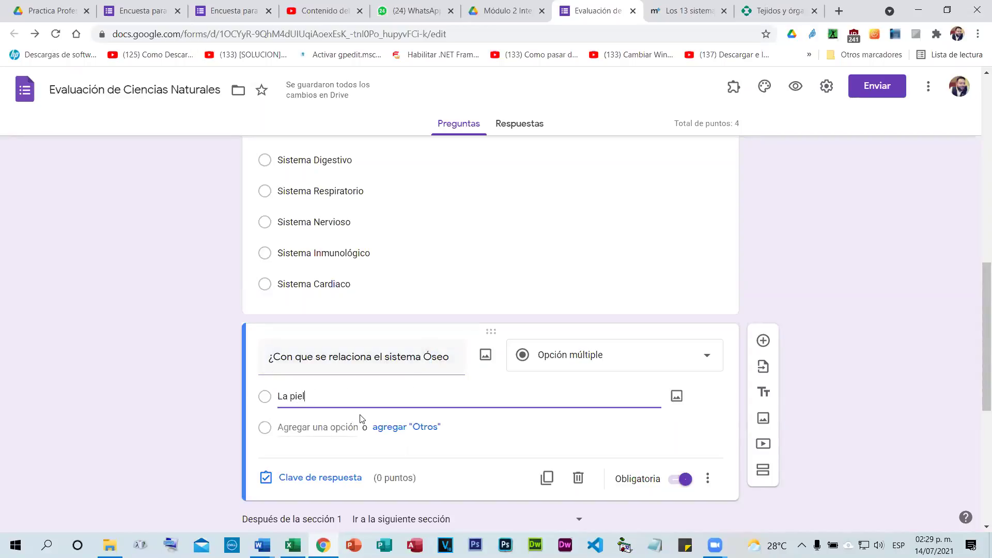
left_click(335, 427)
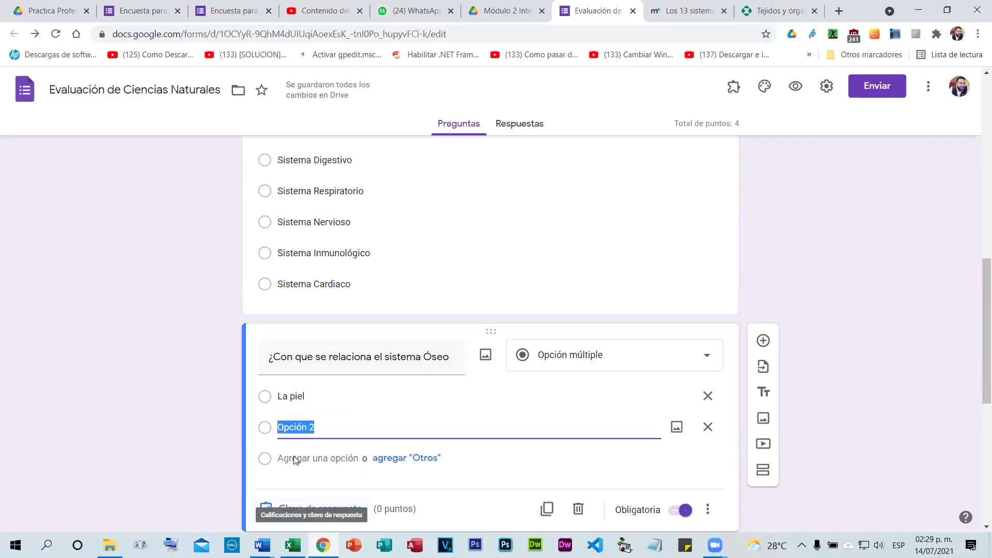
type("El Cerebro")
key("BackSpace")
key("BackSpace")
key("BackSpace")
key("BackSpace")
key("BackSpace")
key("BackSpace")
key("BackSpace")
type("cerebro")
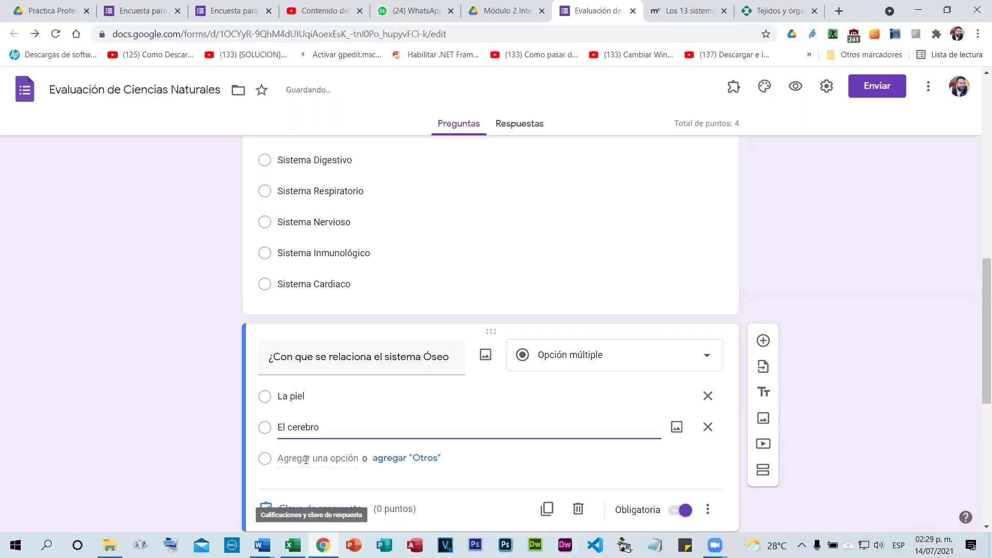
Add the choices El corazón, Los huesos and Las arterias.
left_click(294, 459)
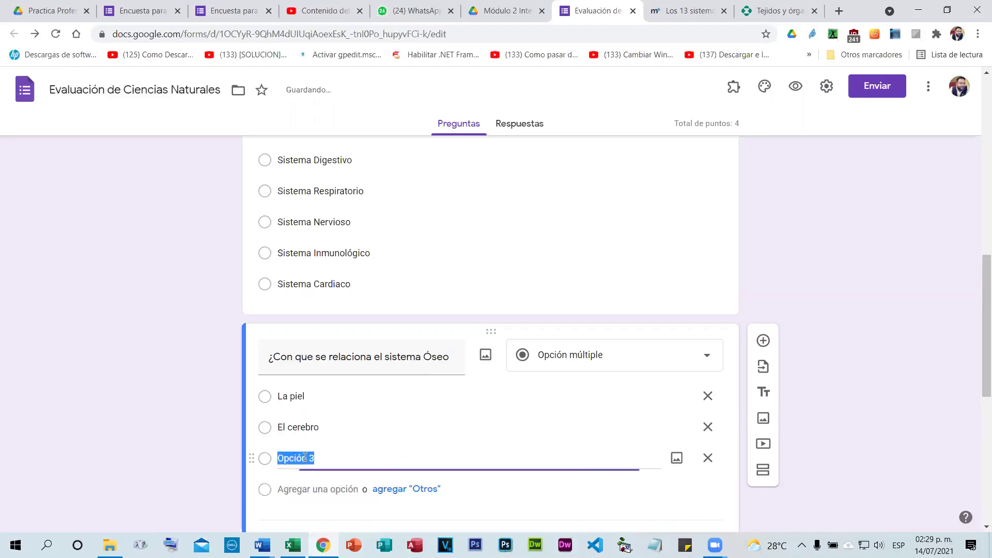
type("El corazon")
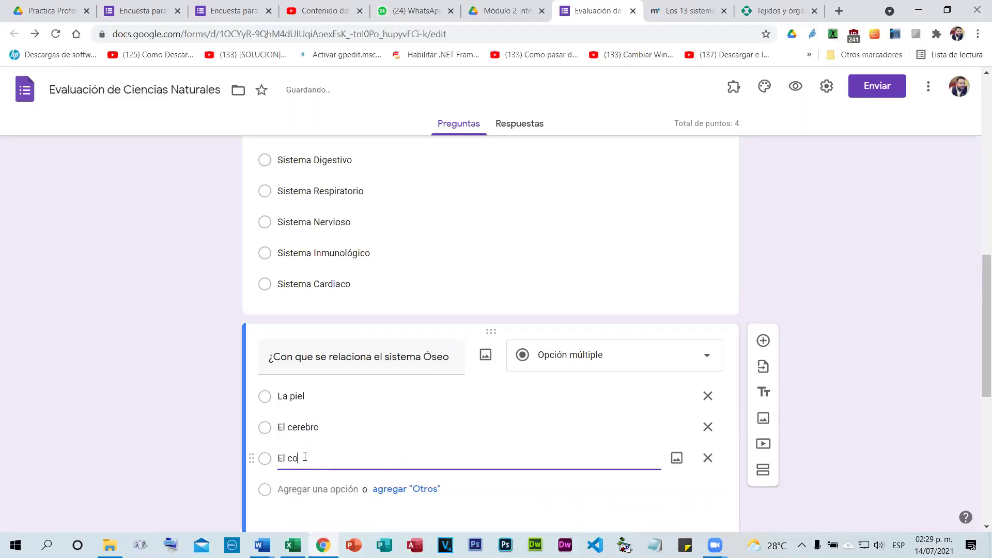
right_click(305, 458)
left_click(381, 301)
key("Return")
type("Los huesos")
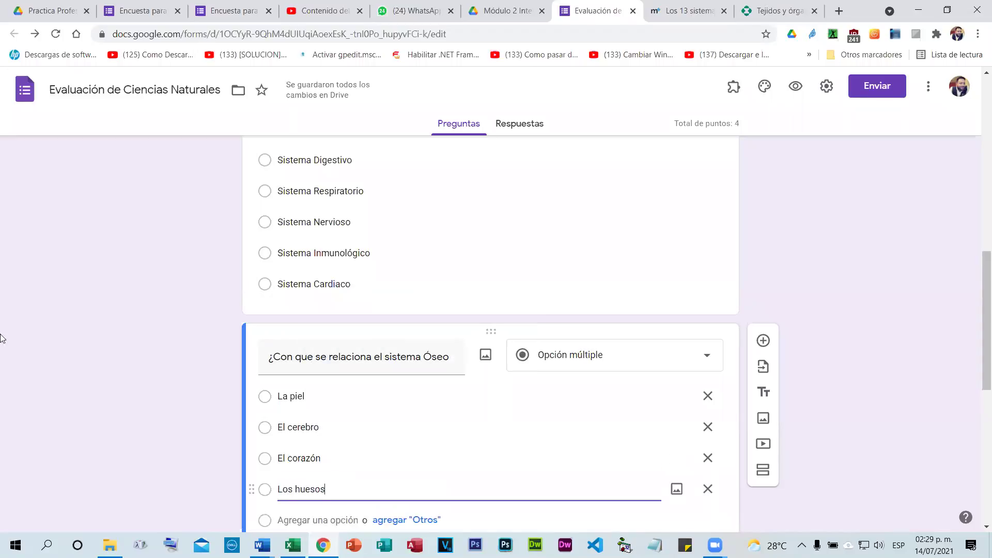
scroll(60, 321, "down", 3)
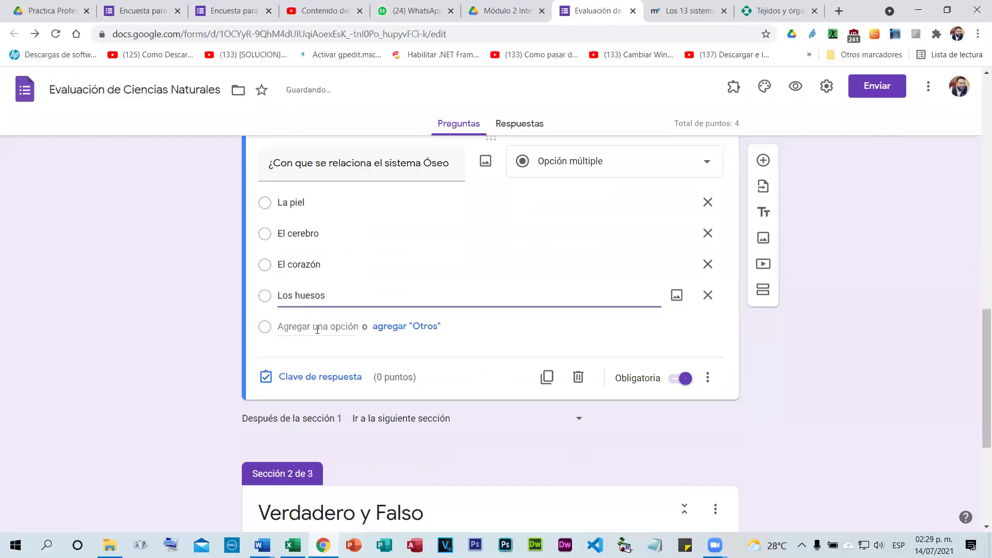
key("Return")
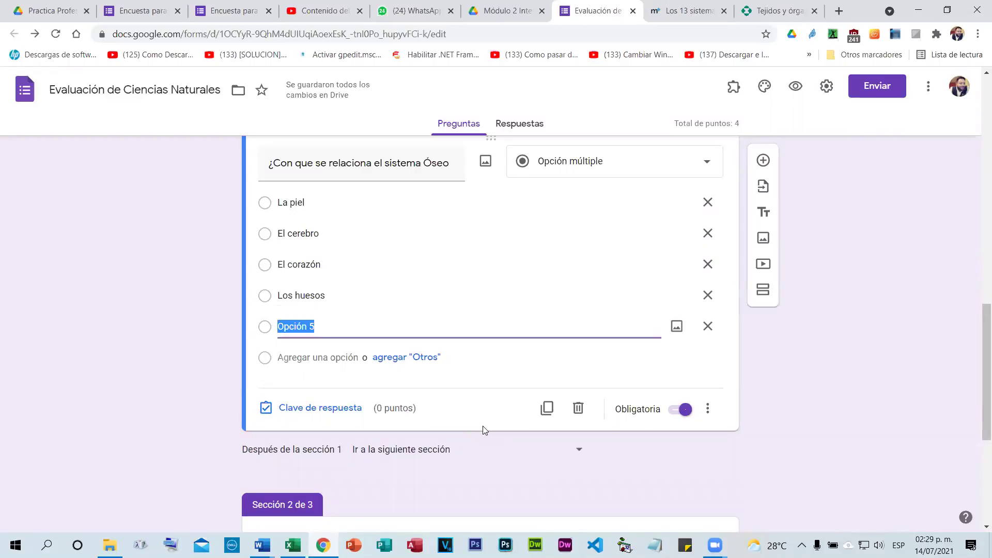
type("Las arterias")
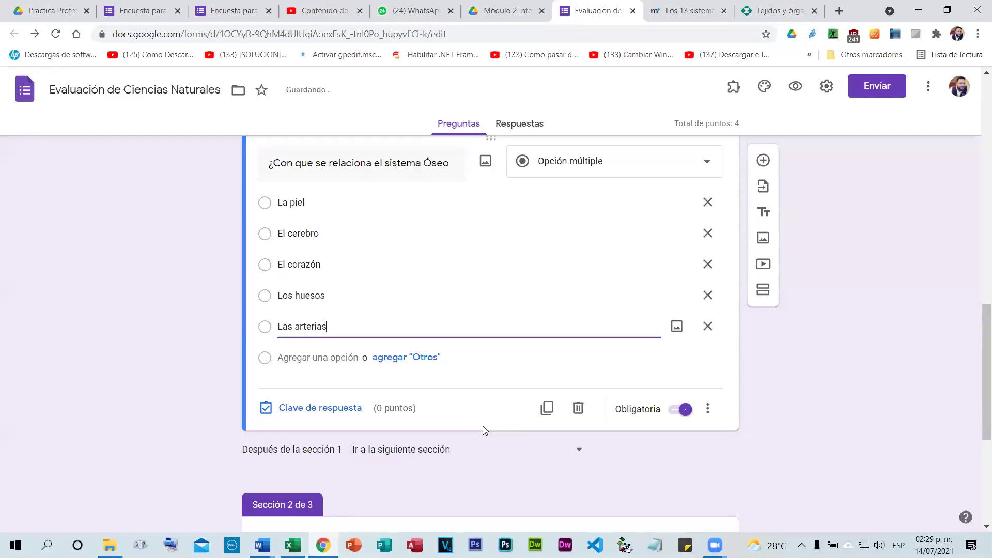
left_click(208, 409)
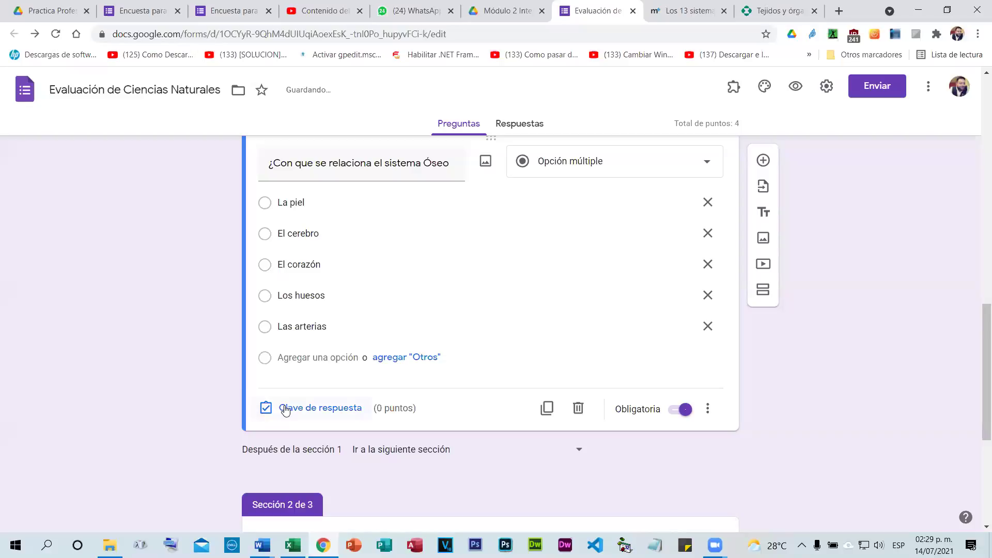
Key Los huesos as the correct answer worth 2 points.
left_click(287, 409)
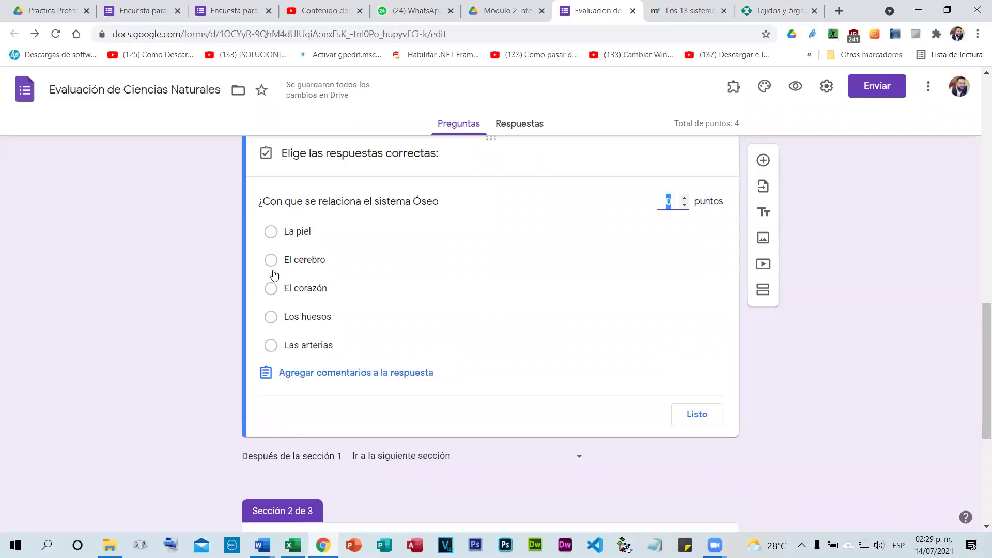
left_click(269, 316)
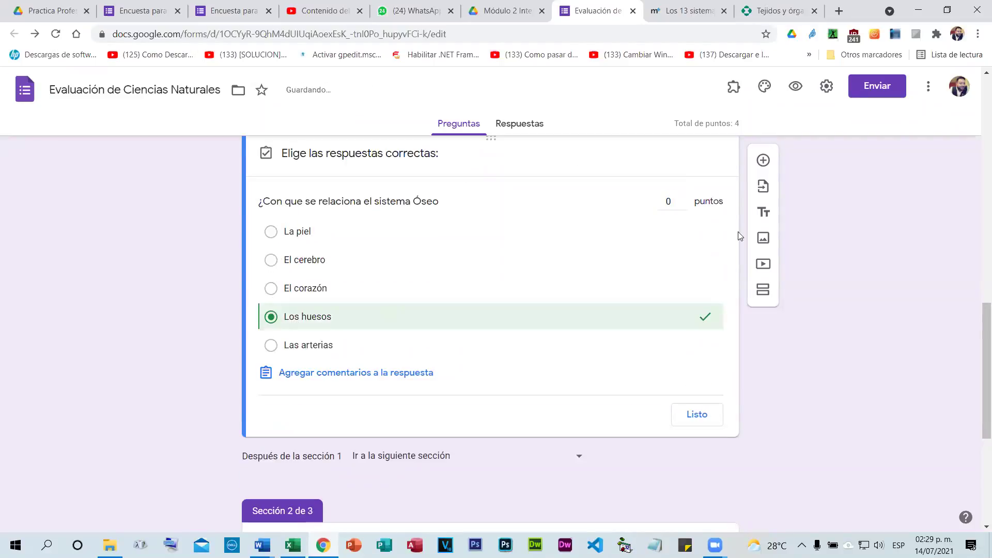
double_click(684, 197)
left_click(689, 418)
left_click(707, 409)
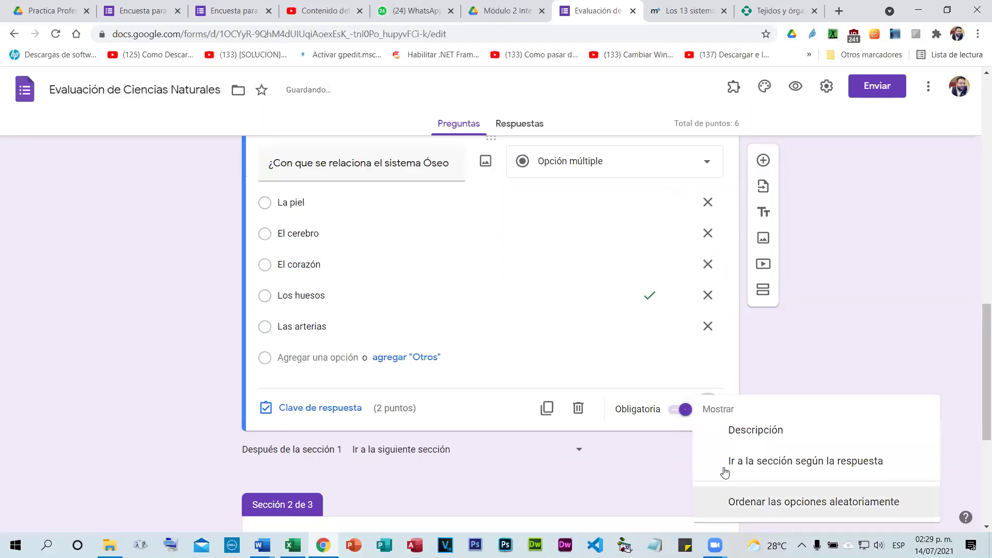
left_click(725, 472)
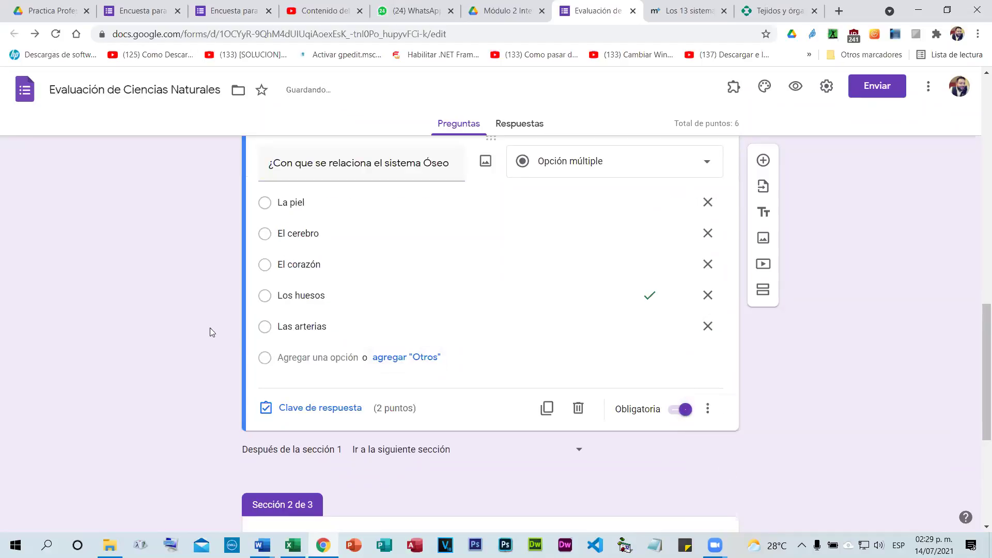
scroll(677, 309, "up", 4)
Add a new multiple-choice question to the Verdadero y Falso section.
scroll(642, 302, "up", 10)
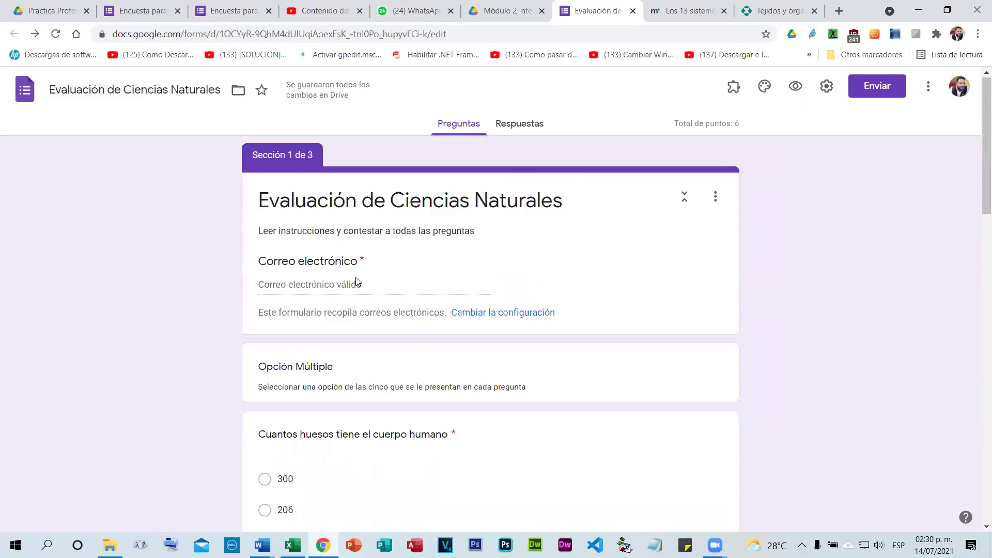
scroll(356, 277, "down", 2)
scroll(432, 305, "down", 2)
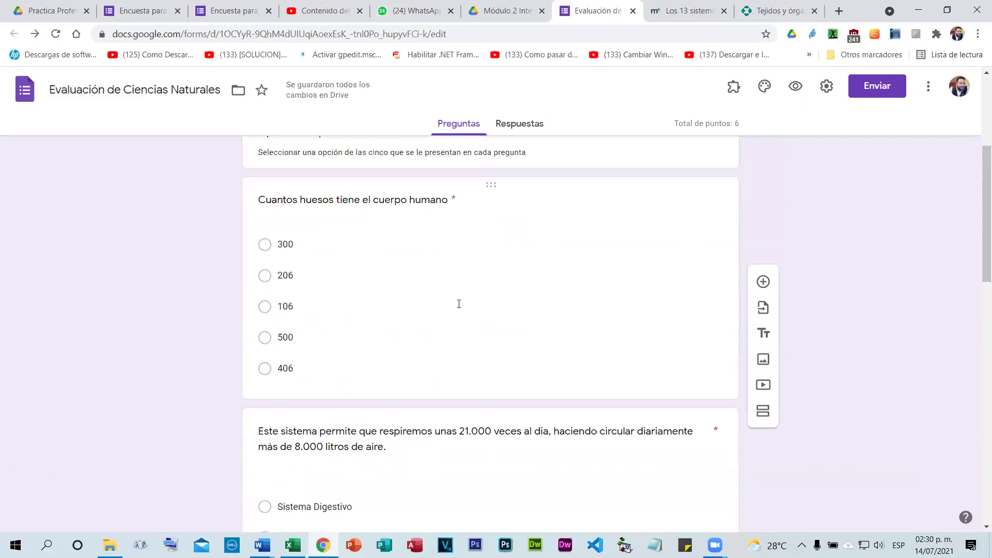
scroll(459, 304, "down", 10)
scroll(690, 312, "down", 1)
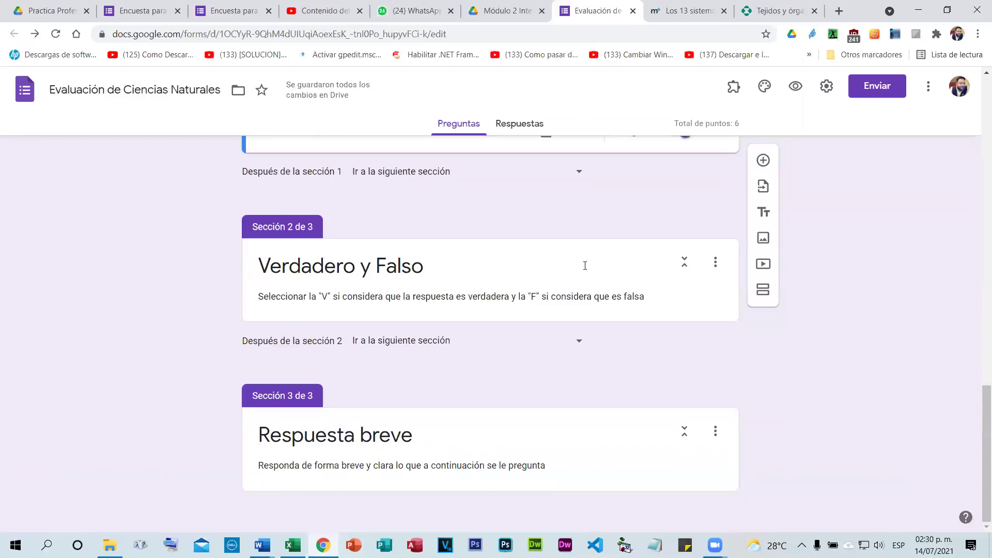
triple_click(654, 302)
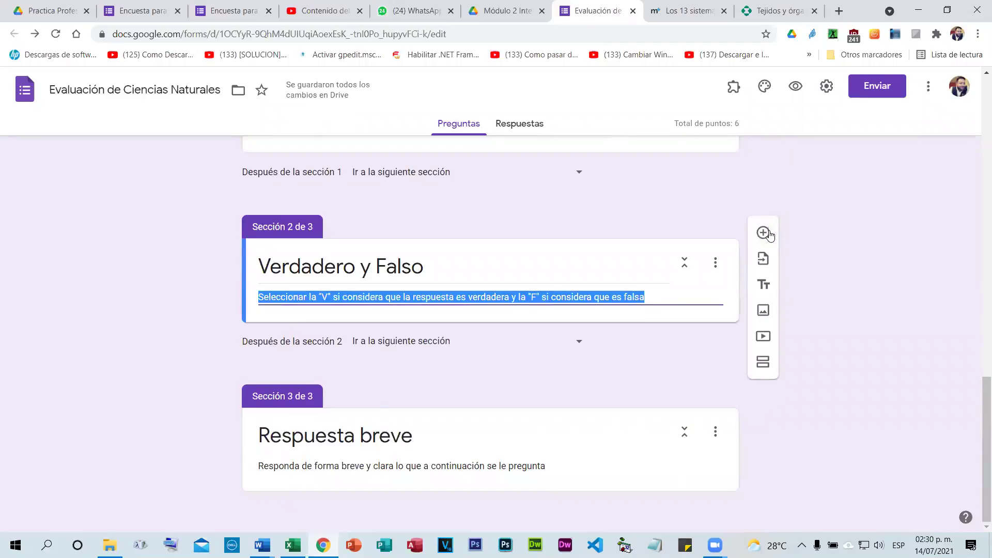
left_click(764, 234)
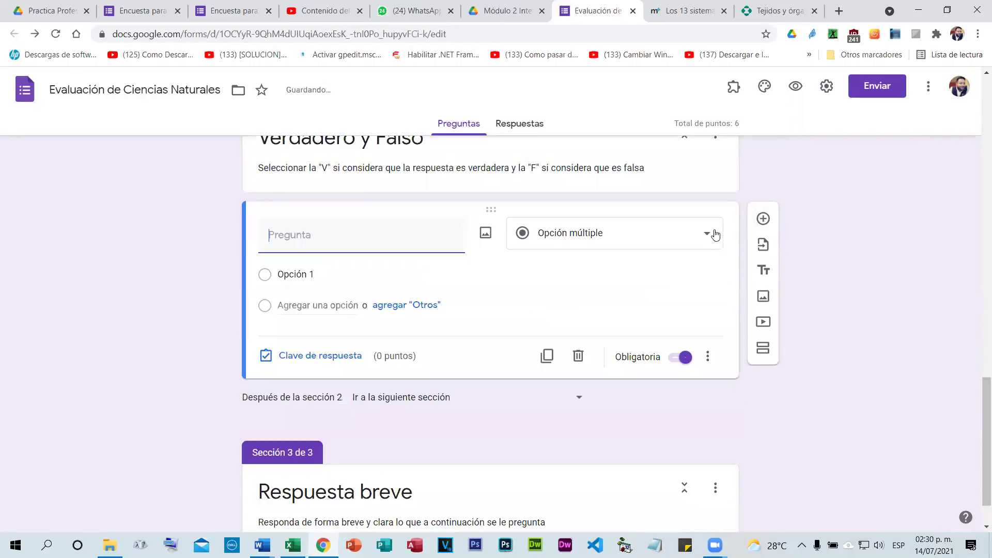
left_click(712, 231)
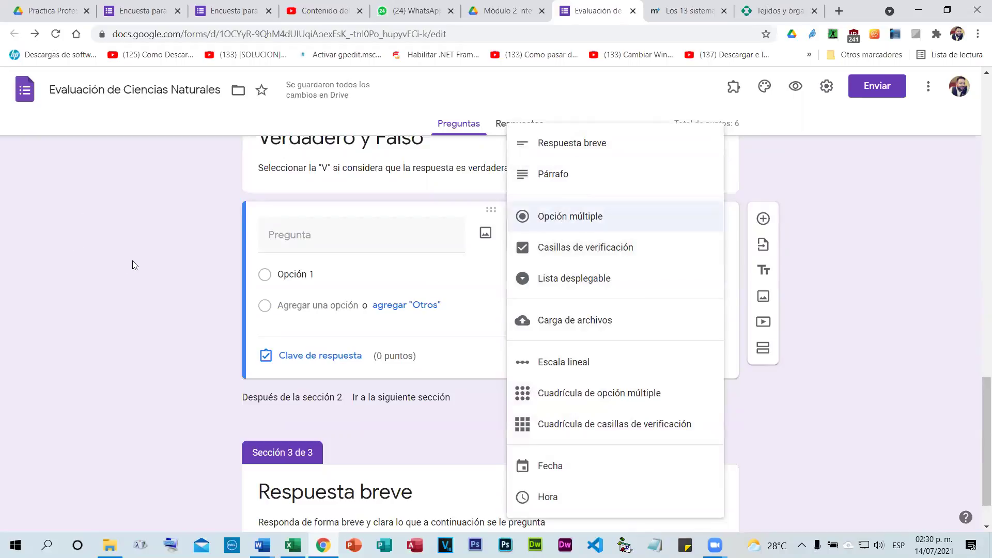
left_click(361, 265)
Set the question's answer choices to V and F, then switch to the médico+ article.
left_click(309, 274)
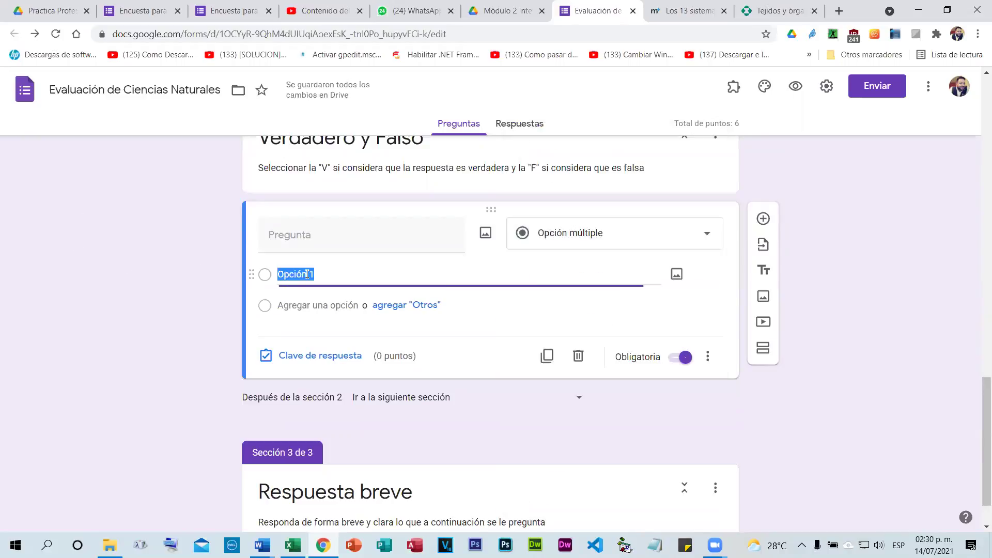
type("Verdad")
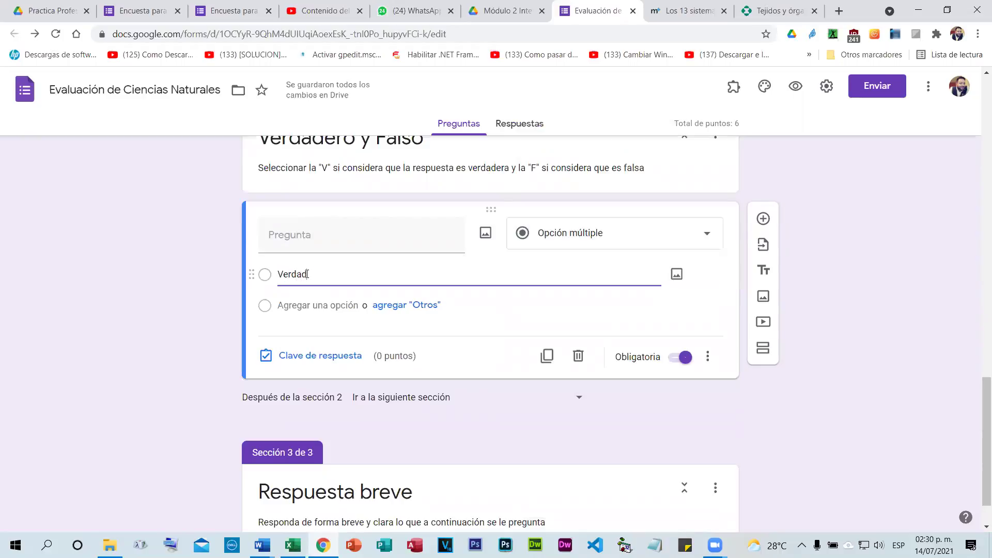
type("ero")
left_click(323, 305)
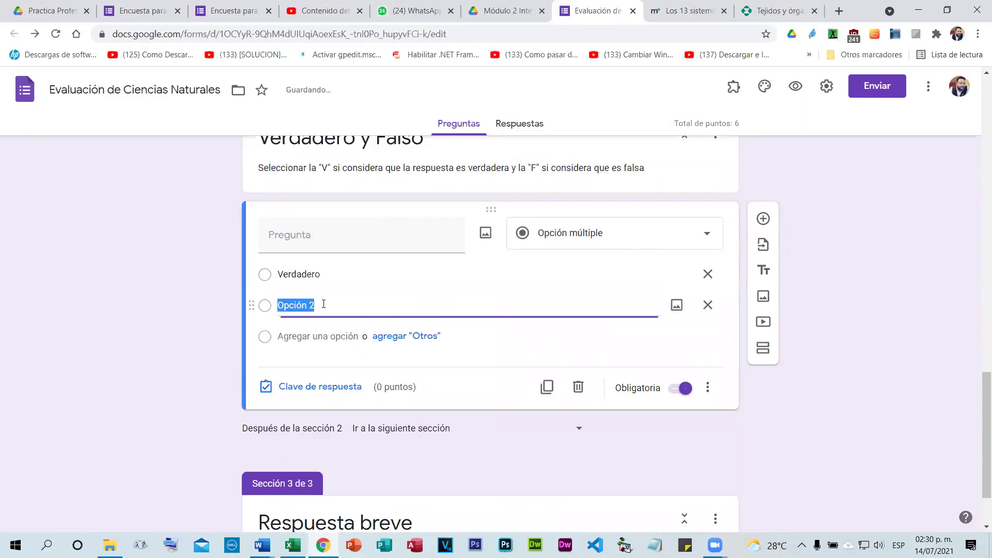
type("Falso")
double_click(312, 275)
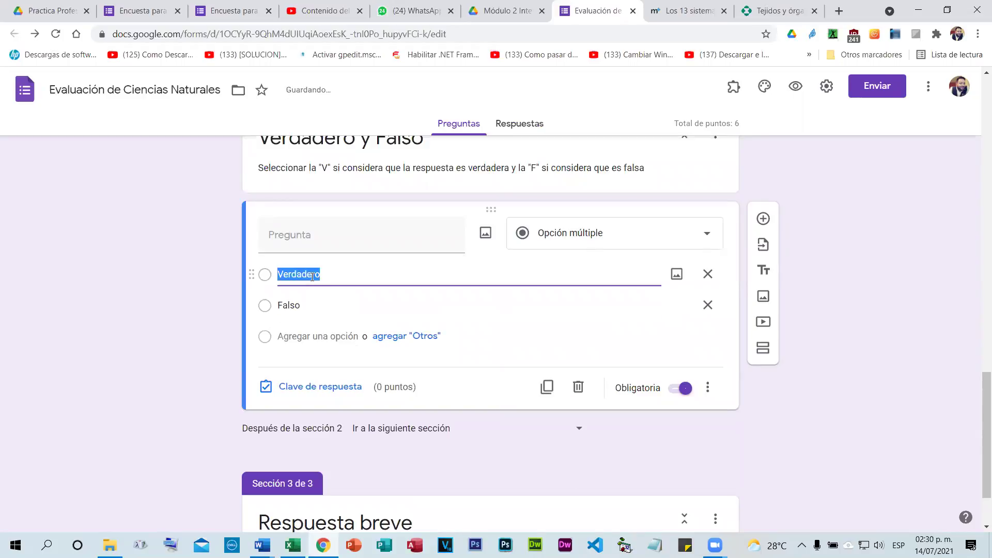
type("V")
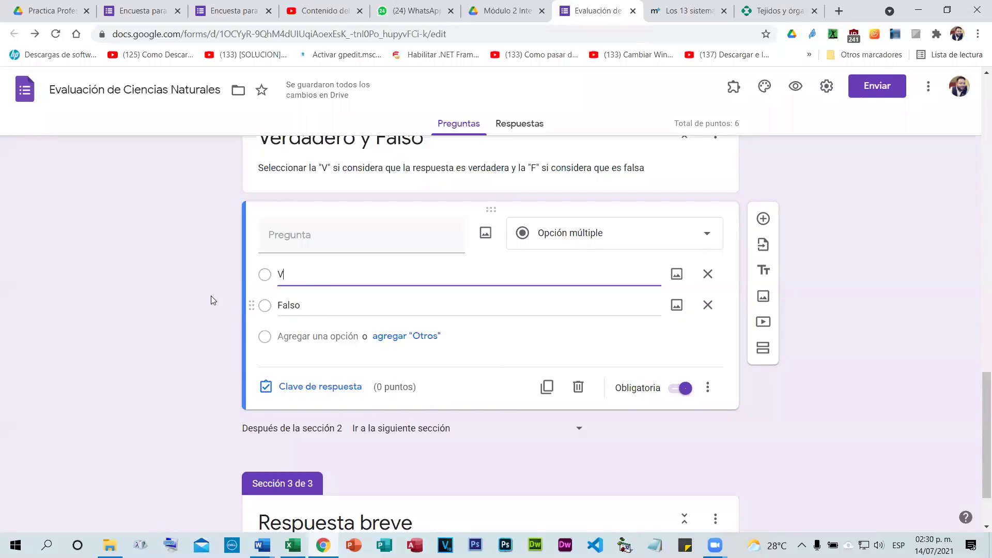
double_click(282, 304)
type("F")
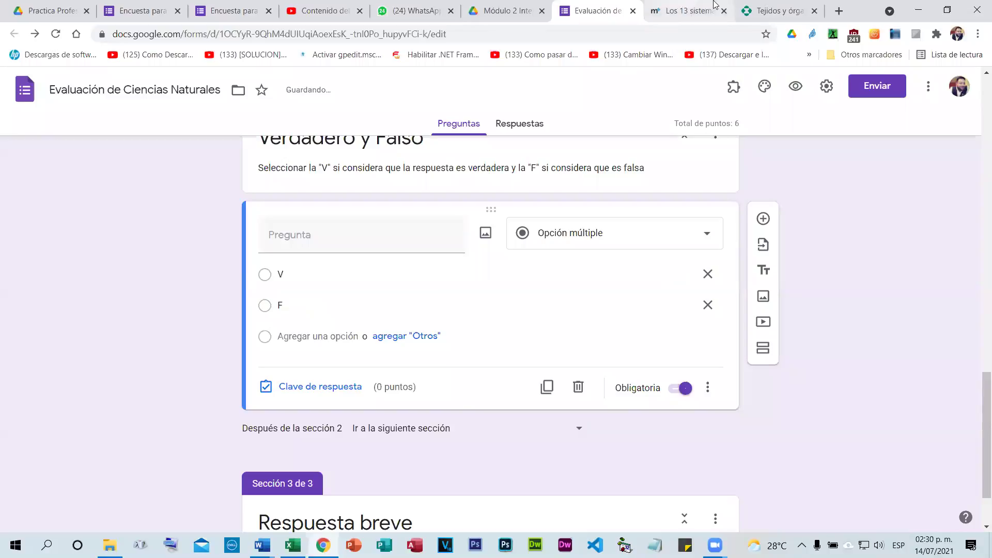
left_click(691, 11)
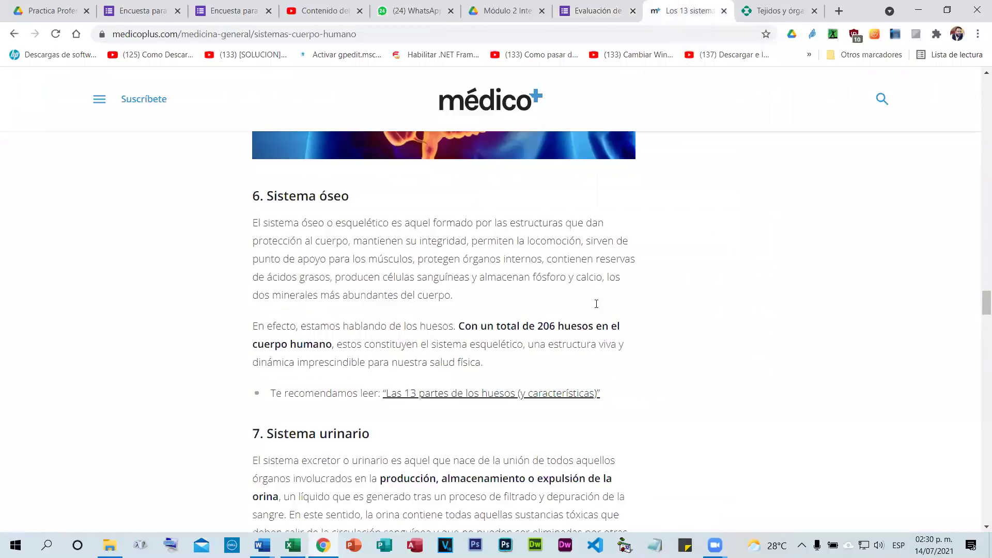
Select the Sistema reproductor section's opening sentence for the V/F question text.
scroll(295, 184, "down", 10)
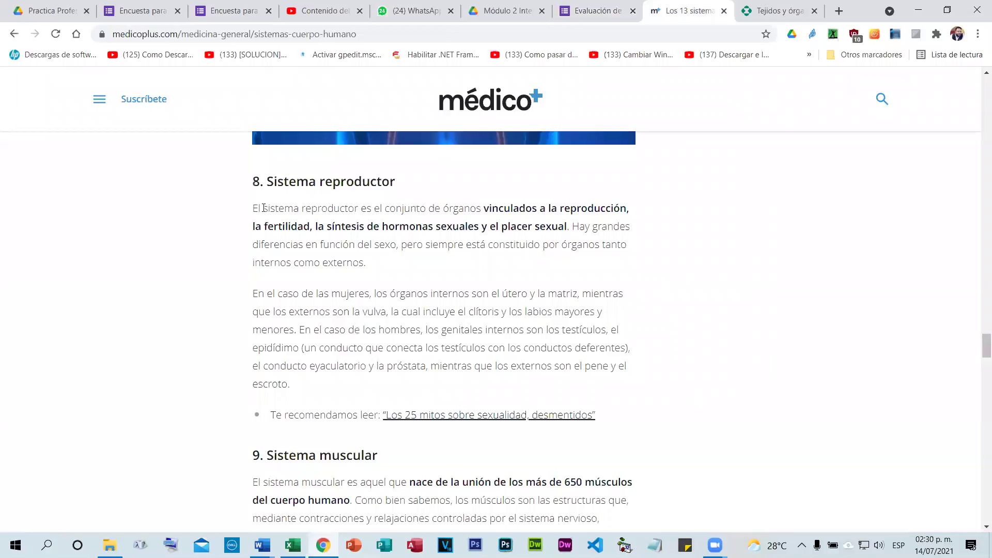
left_click_drag(417, 206, 253, 207)
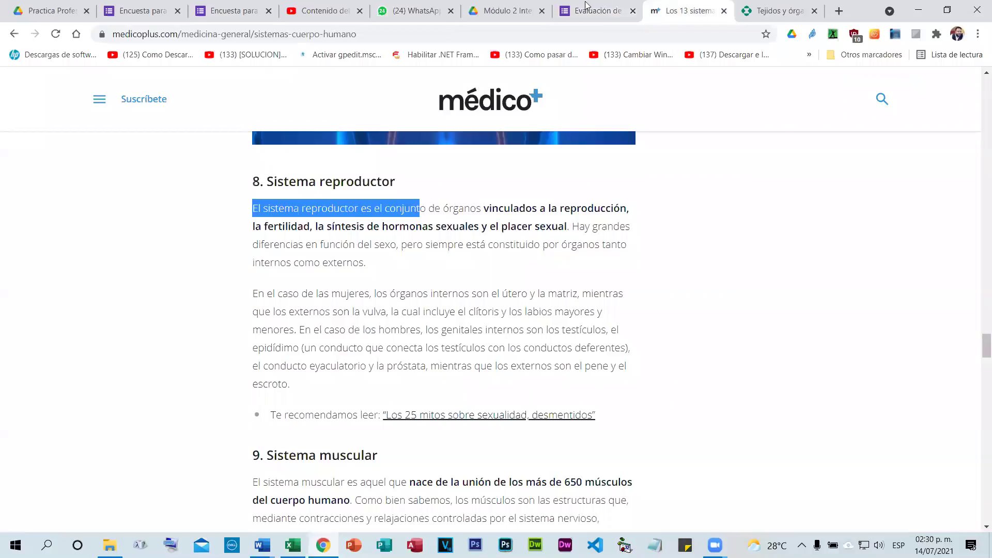
key("ctrl+shift+Down")
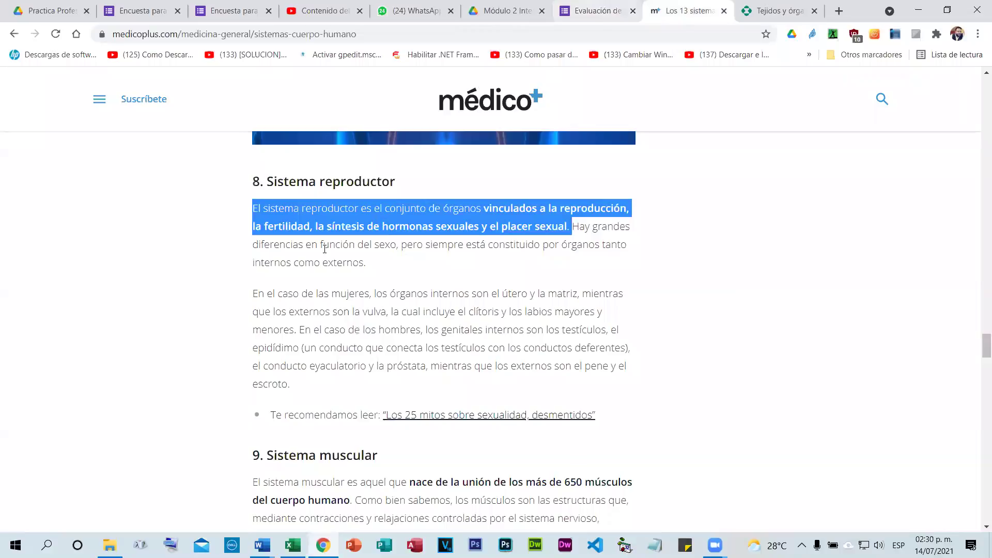
key("ctrl+shift+Tab")
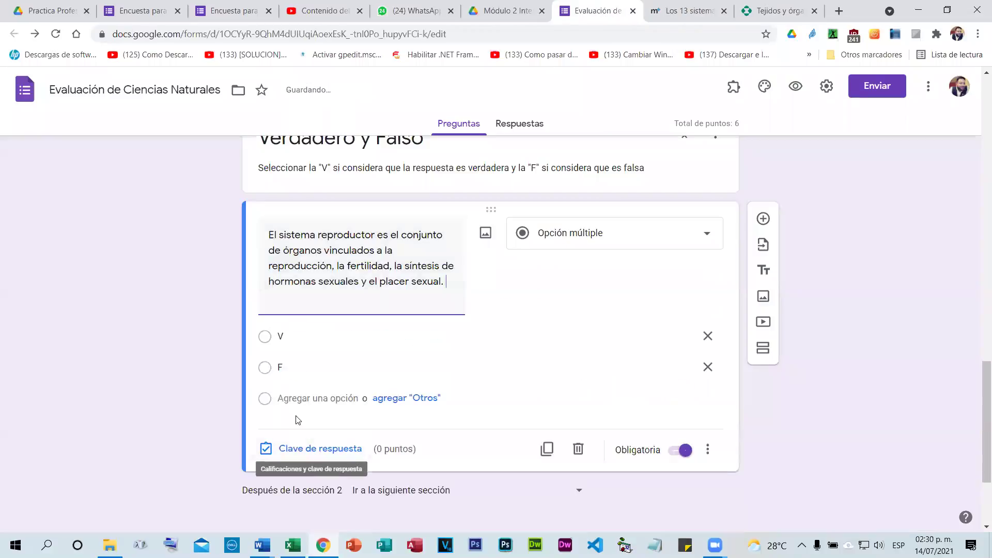
Key V as the correct answer, worth 2 points.
left_click(287, 450)
left_click(271, 317)
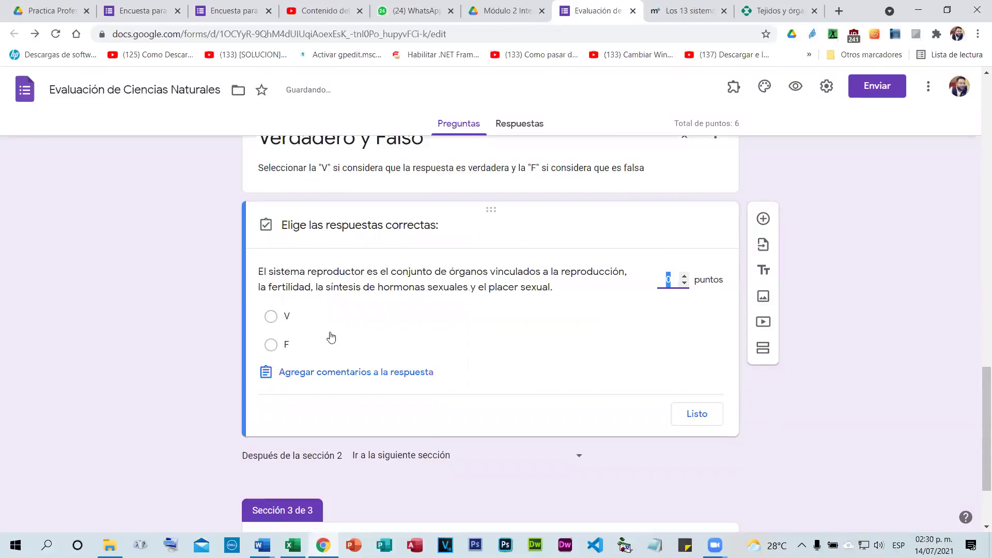
double_click(684, 276)
left_click(671, 423)
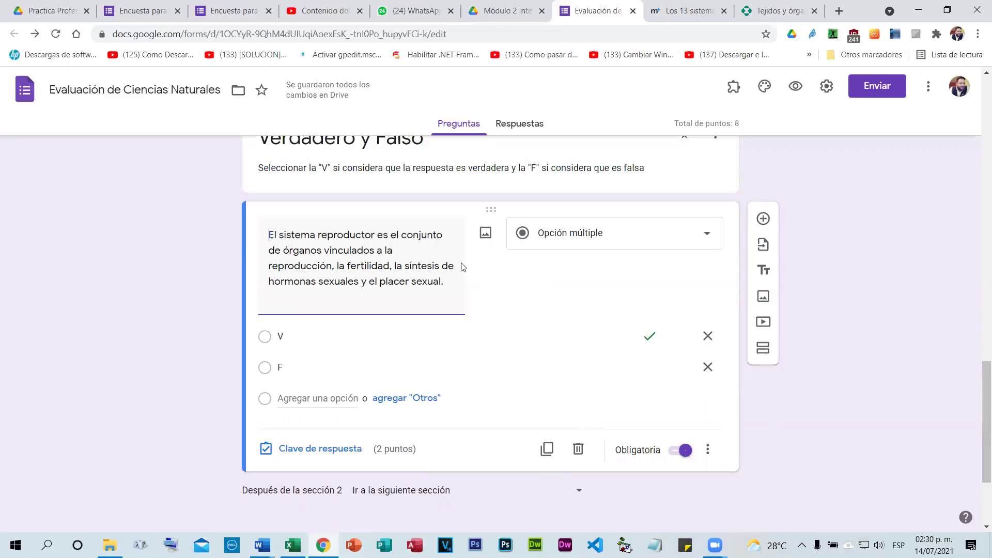
Add another blank question below and switch to the Tejidos y órganos article.
scroll(755, 307, "down", 2)
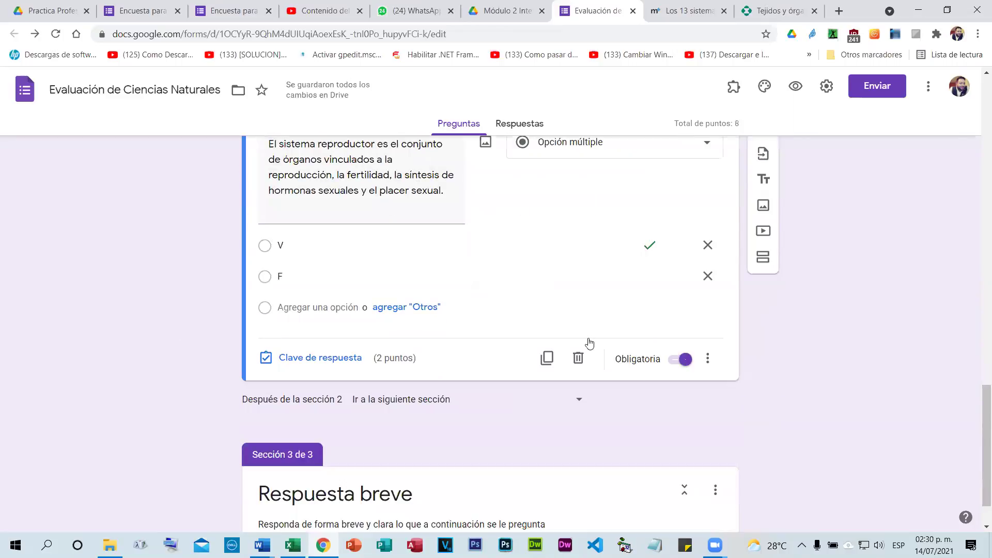
scroll(589, 343, "down", 1)
left_click(764, 160)
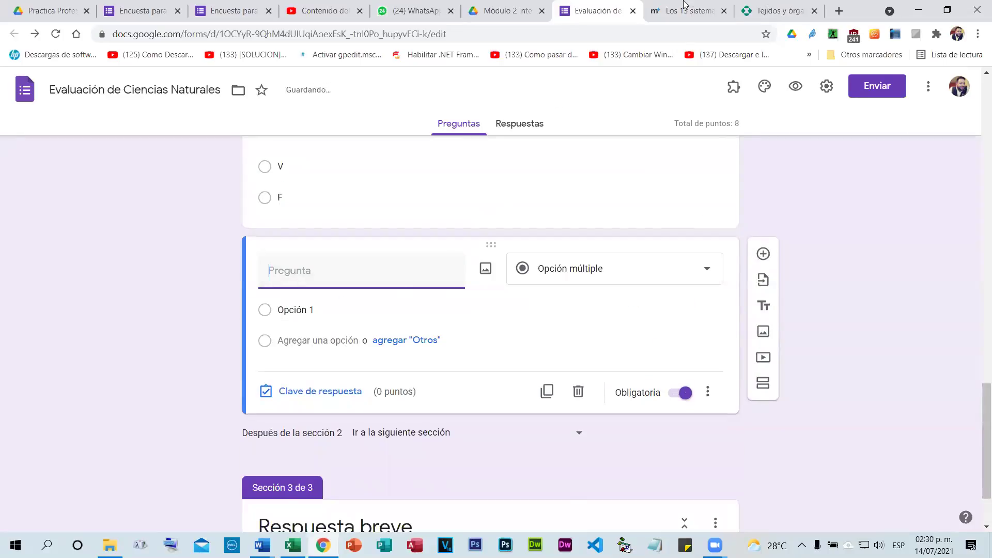
left_click(768, 20)
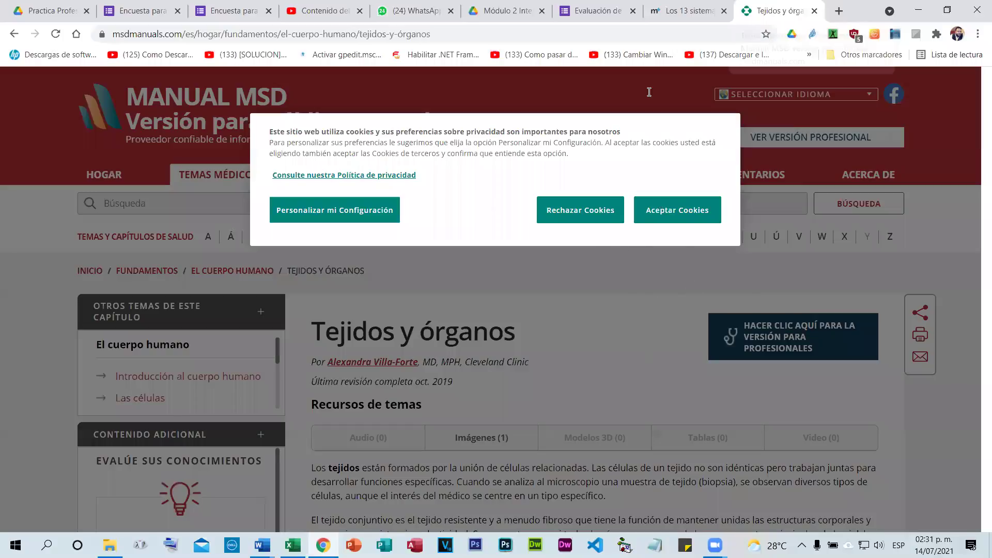
Paste the muscular-system sentence as the question, changing 'muscular' to 'nervioso'.
scroll(667, 91, "down", 15)
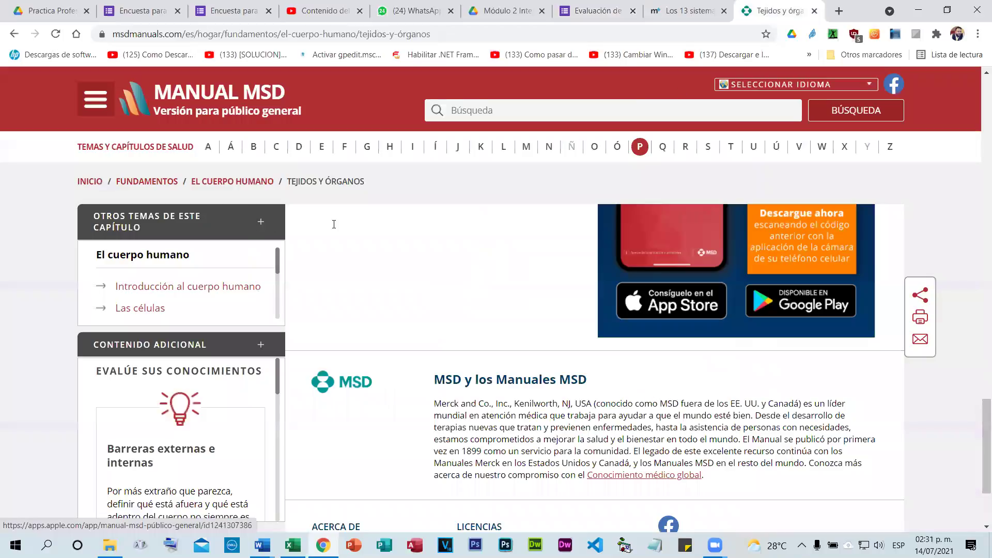
key("ctrl+shift+Tab")
left_click(354, 242, "shift")
key("ctrl+c")
key("ctrl+shift+Tab")
key("ctrl+v")
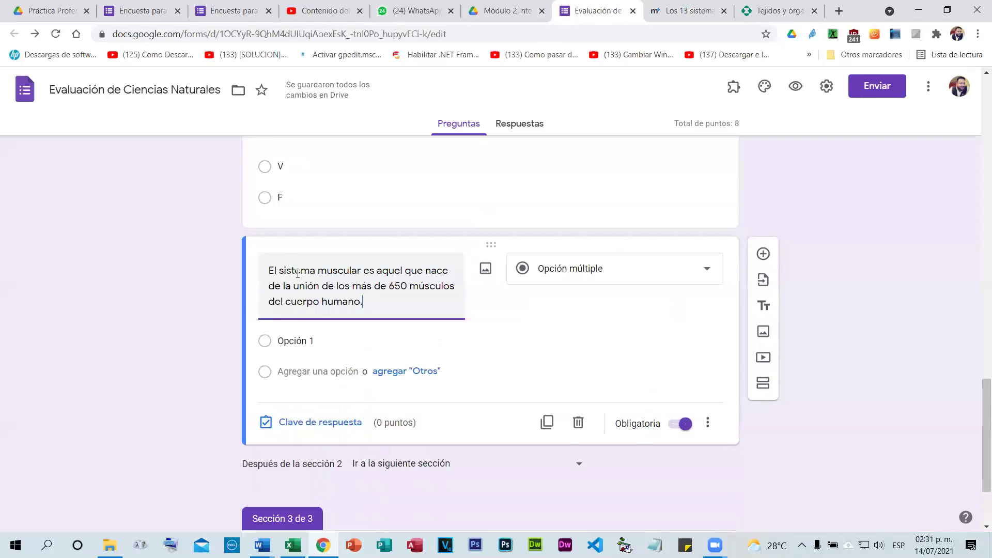
double_click(329, 272)
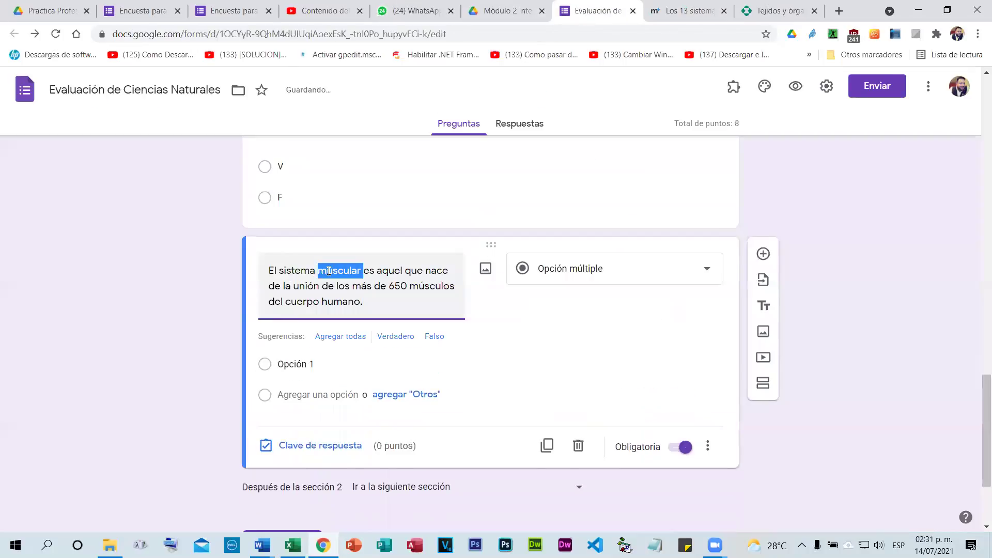
type("nervioso")
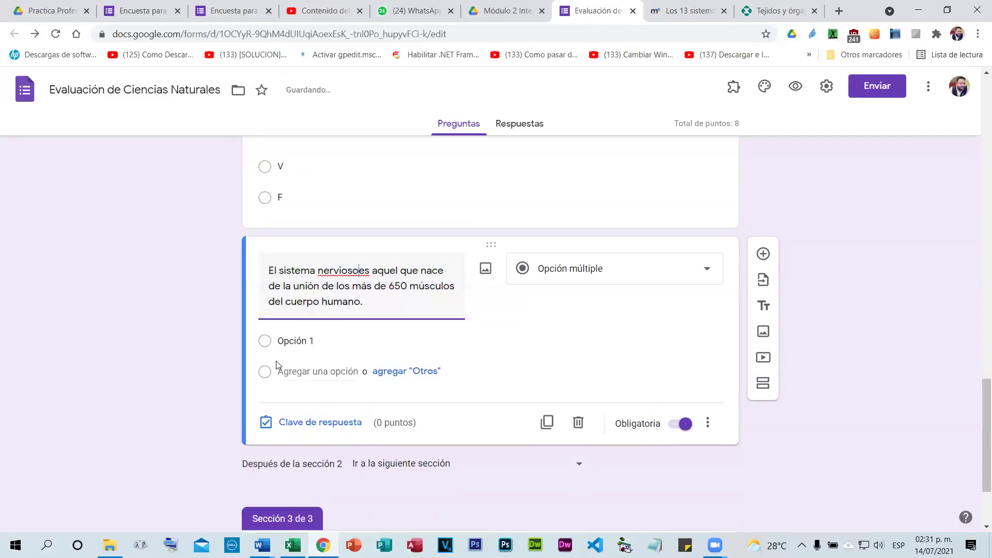
Give the question options V and F, keyed F as correct for 2 points.
left_click(285, 342)
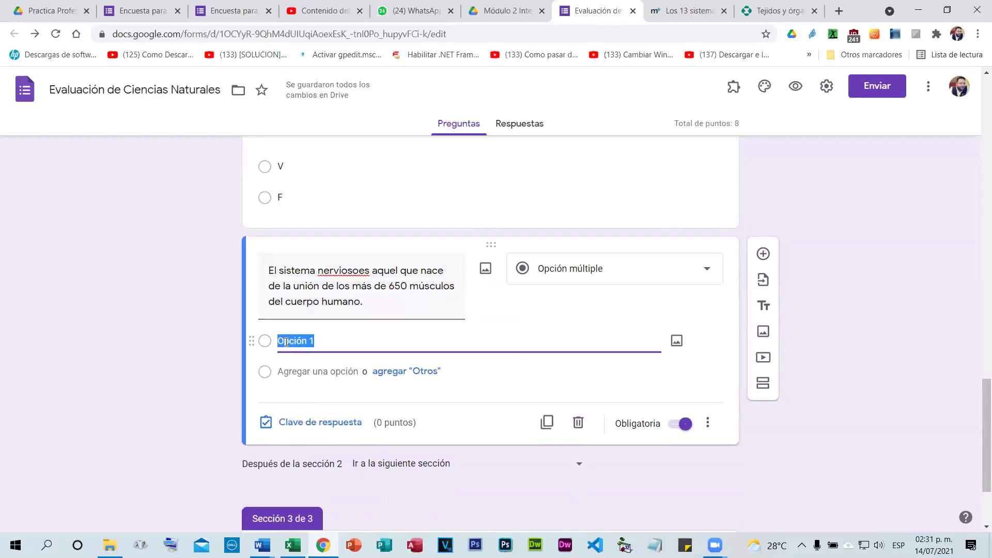
type("V")
left_click(292, 373)
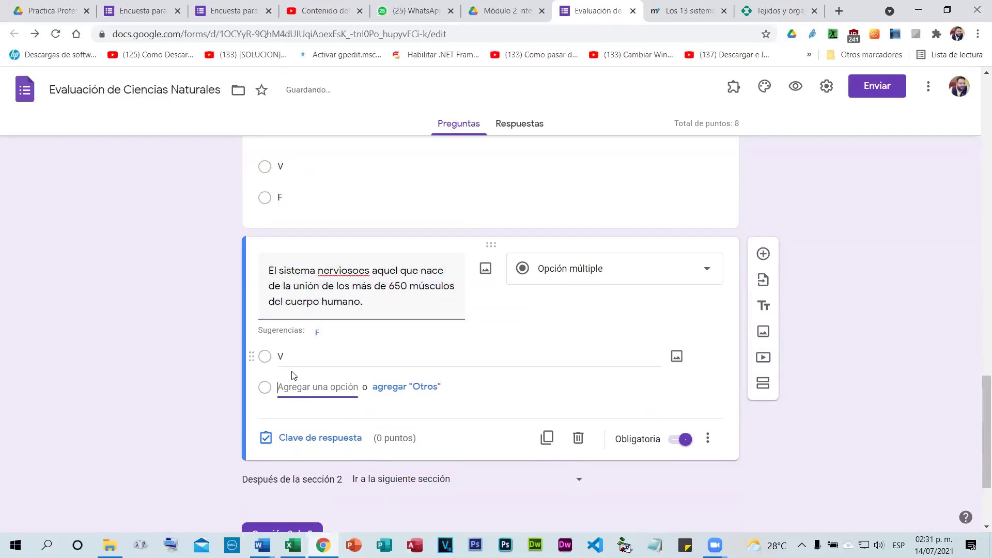
type("F")
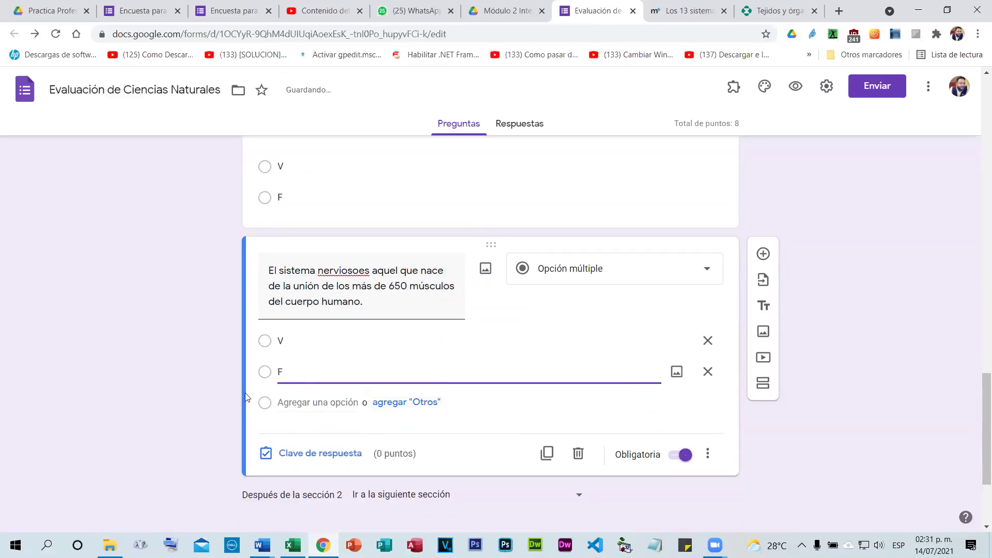
left_click(310, 457)
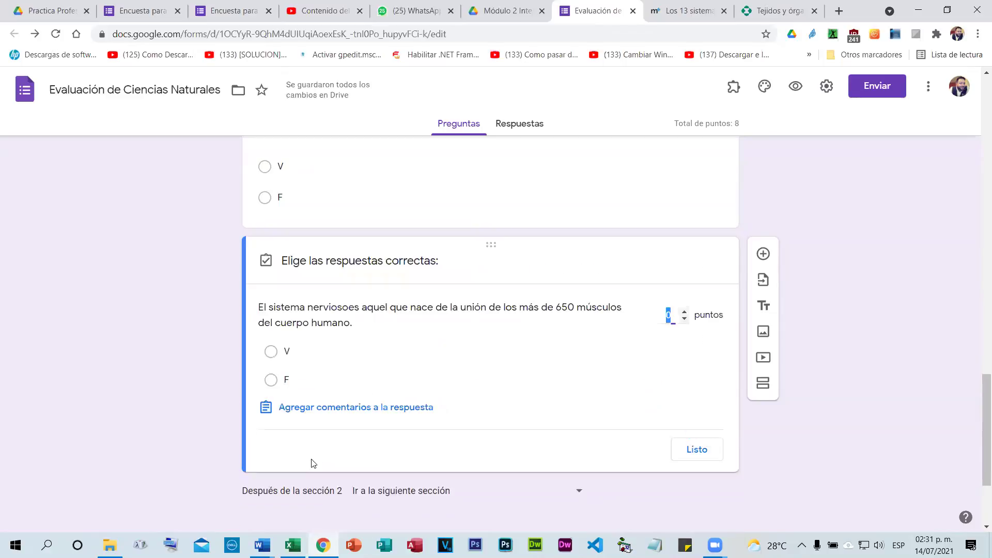
left_click(269, 380)
left_click(684, 312)
left_click(684, 311)
left_click(696, 449)
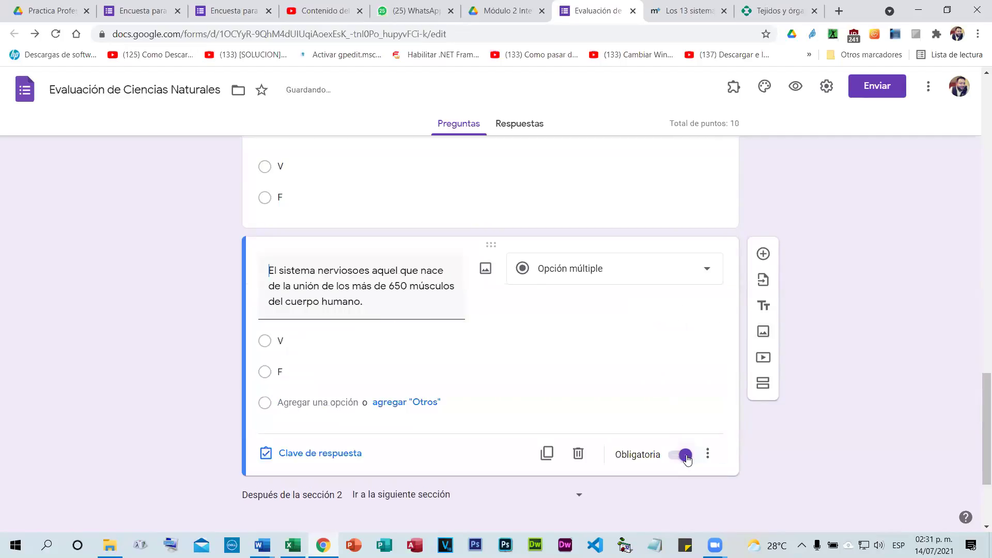
Add another blank question and return to the body systems article.
left_click(359, 270)
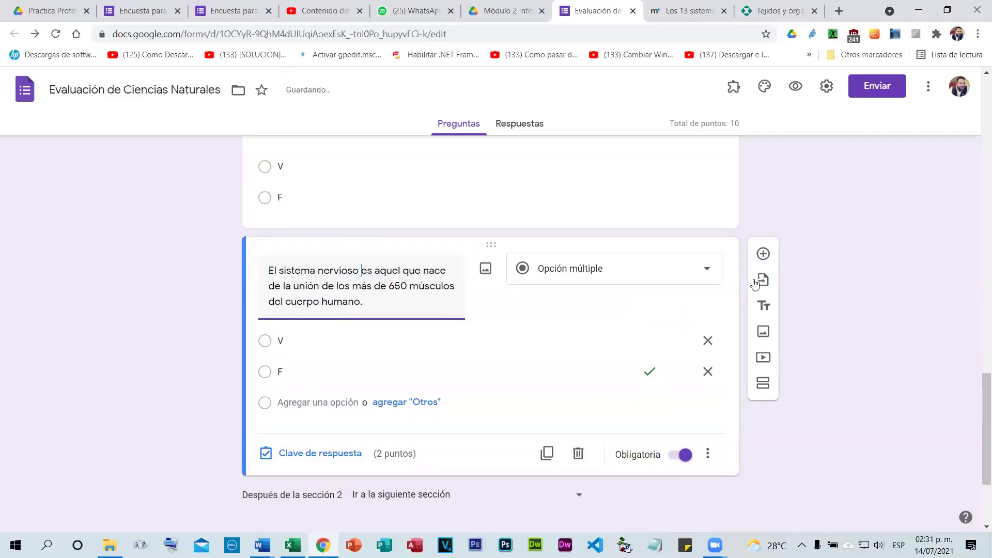
left_click(763, 254)
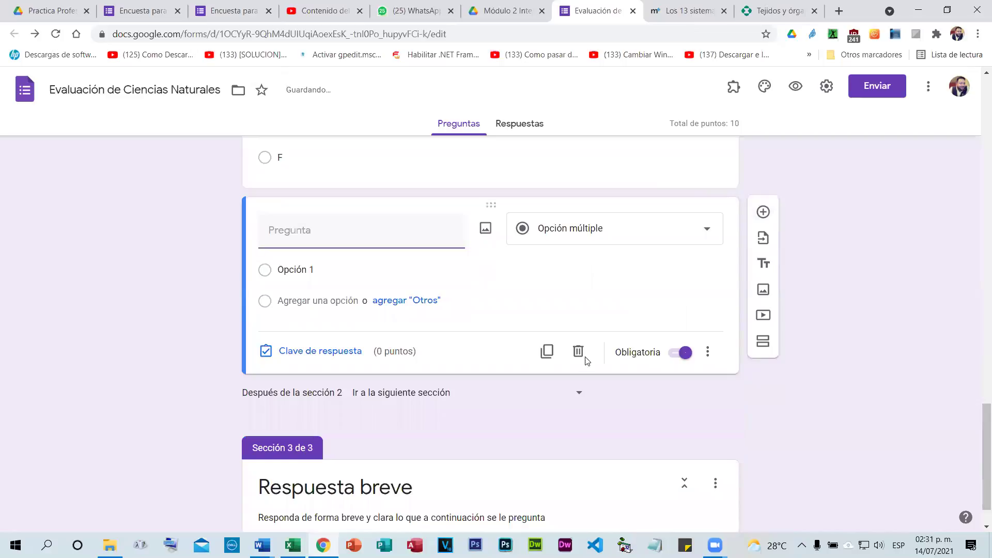
key("ctrl+Tab")
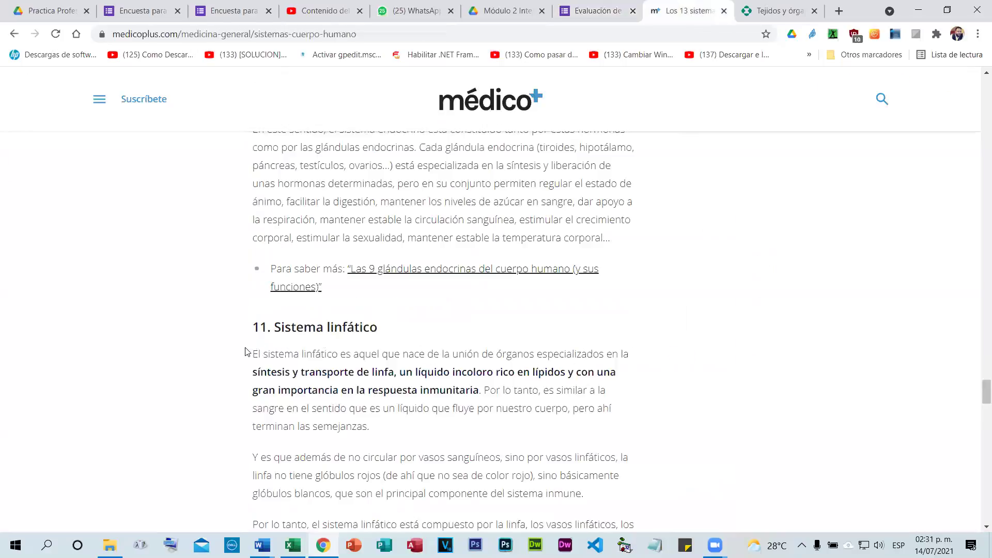
Paste the lymphatic system definition as a question with options V and F.
left_click_drag(247, 354, 483, 389)
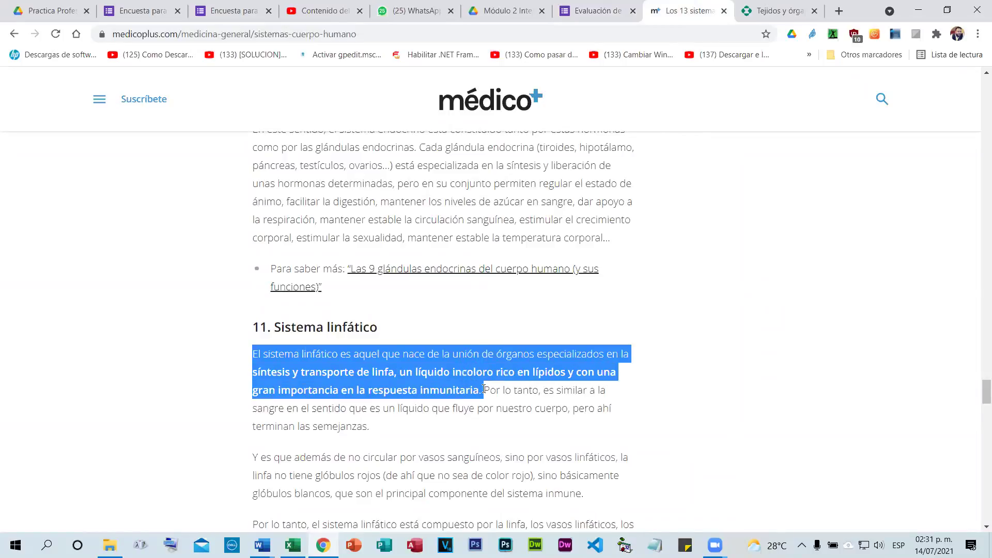
left_click(595, 11)
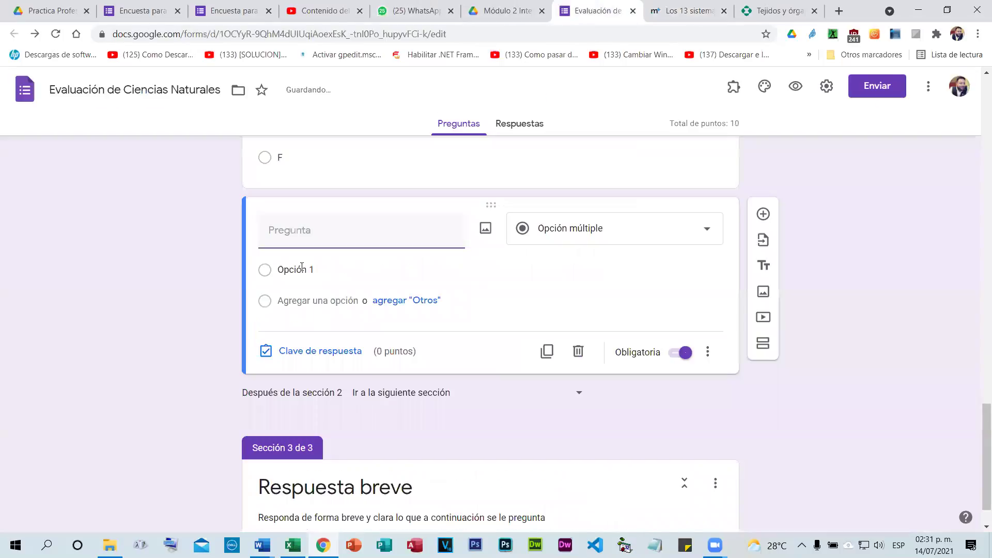
type("El sistema linfático es aquel que nace de la unión de órganos especializados en la síntesis y transporte de linfa, un liquido incoloro rico en lipidos y con una gran importancia en la respuesta inmunitaria.")
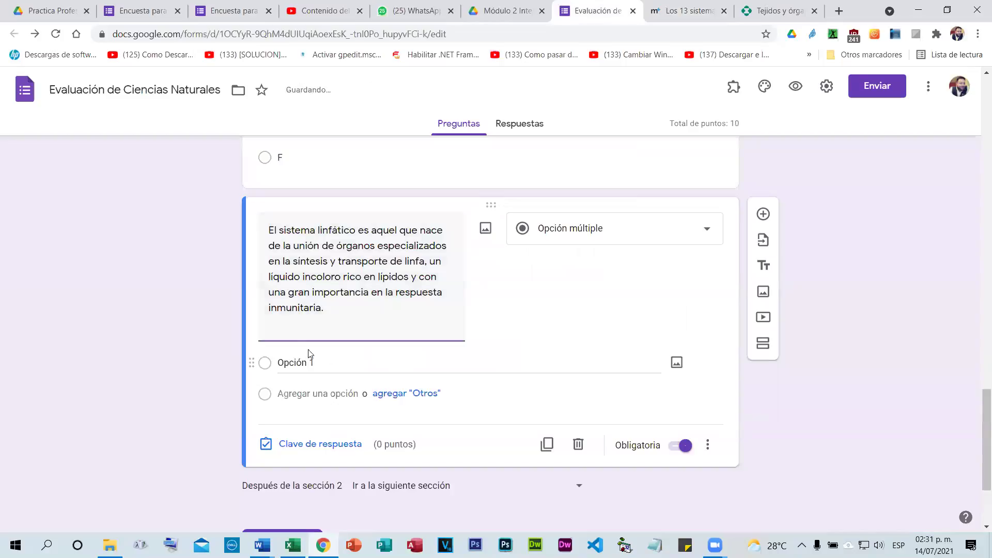
left_click(297, 362)
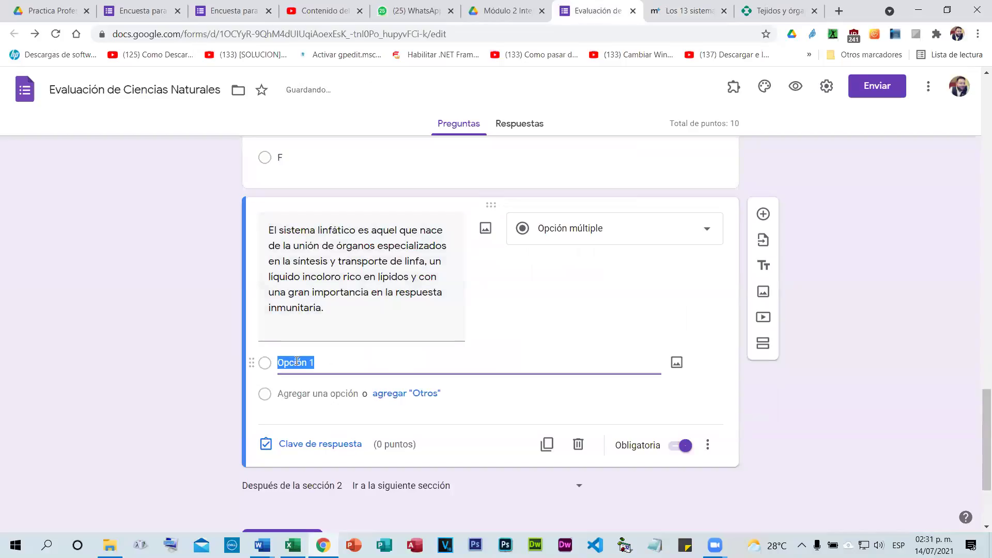
type("V")
key("Return")
type("F")
Key V as the correct answer, worth 2 points.
scroll(233, 300, "down", 3)
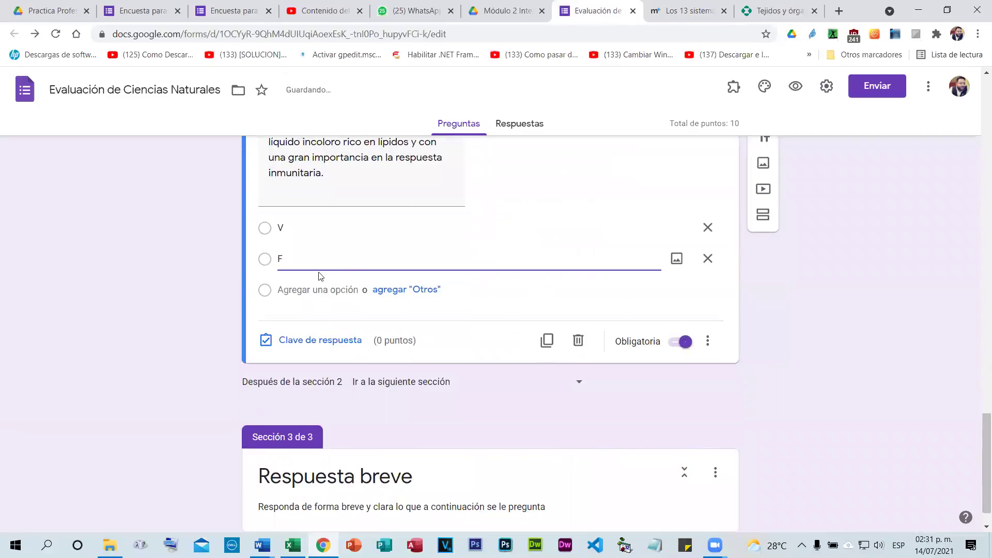
left_click(305, 338)
left_click(274, 230)
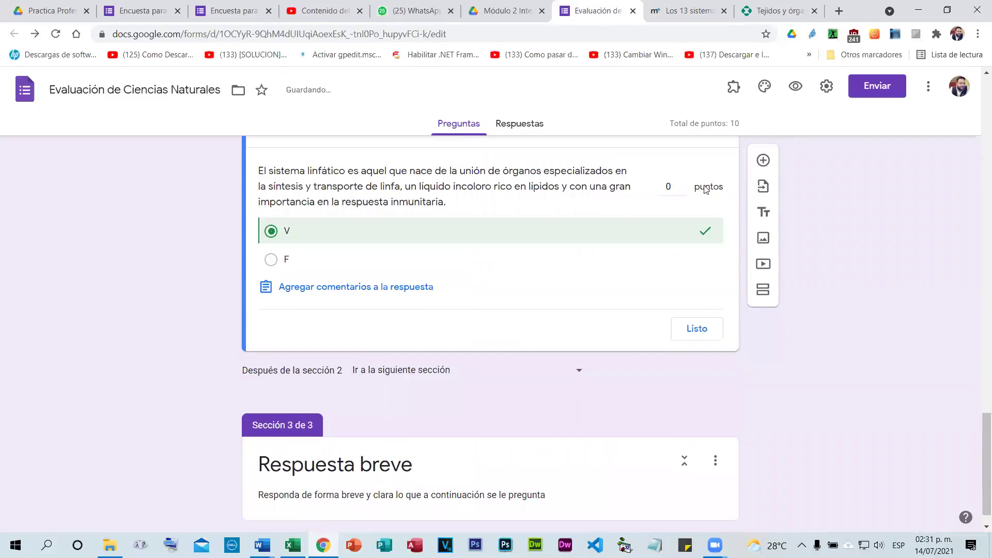
left_click(685, 184)
left_click(684, 184)
left_click(677, 335)
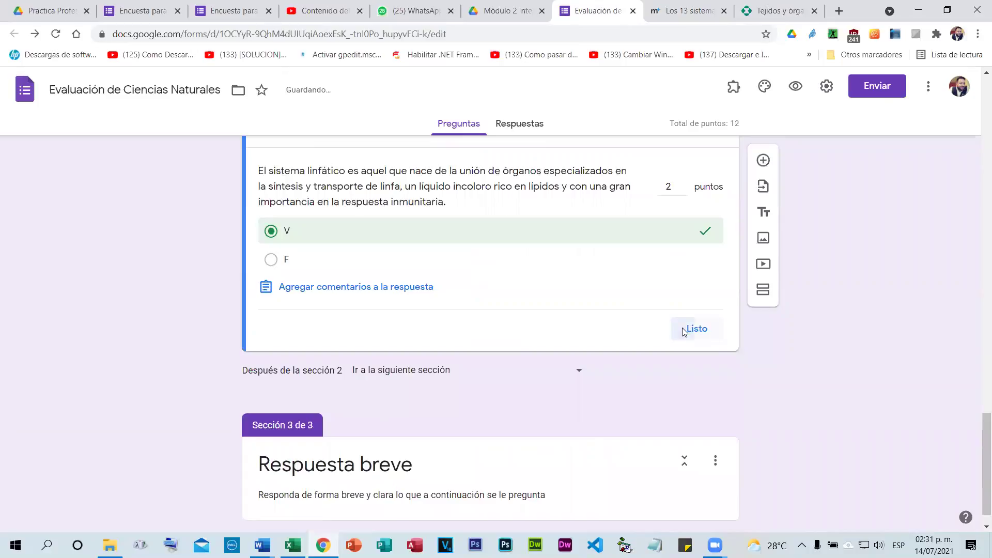
scroll(177, 253, "down", 1)
scroll(217, 275, "up", 4)
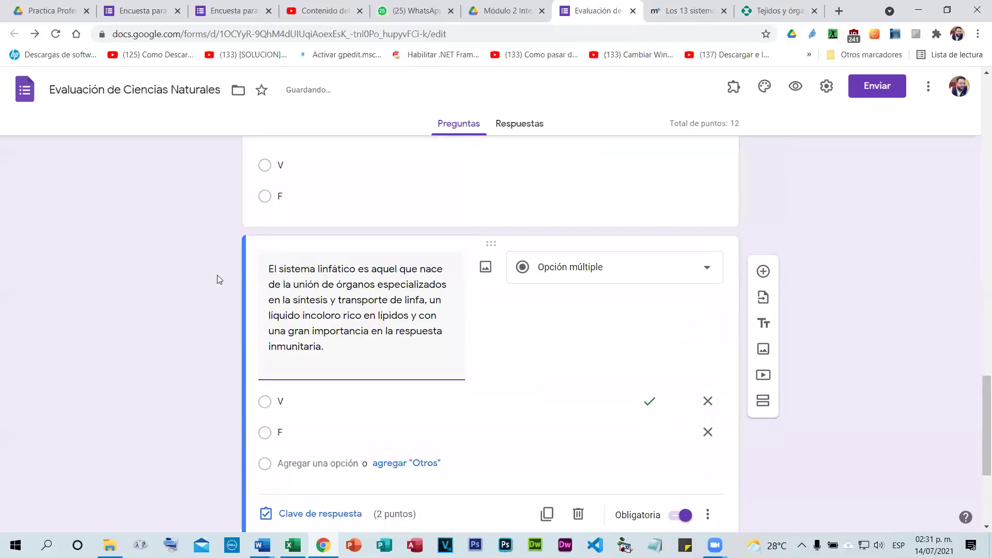
scroll(218, 275, "up", 5)
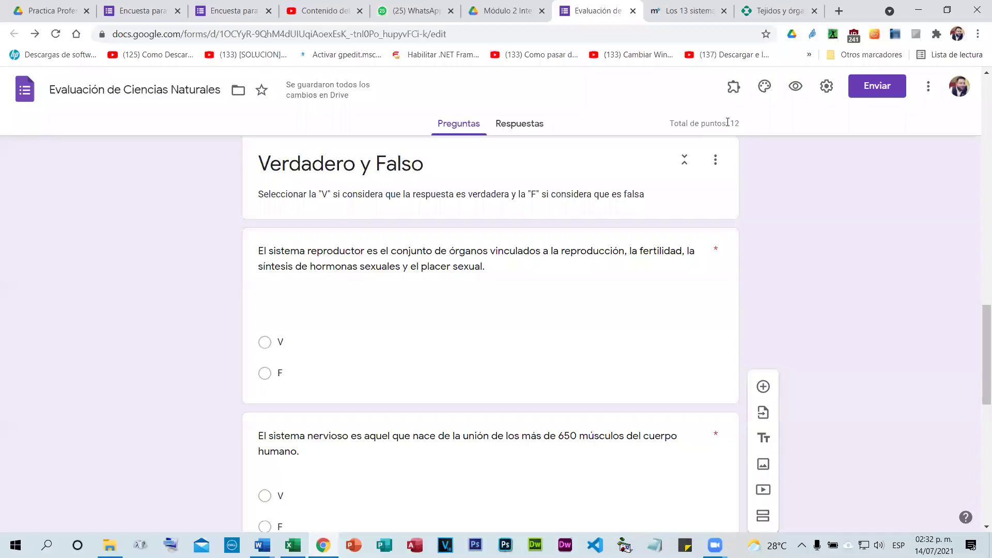
triple_click(743, 127)
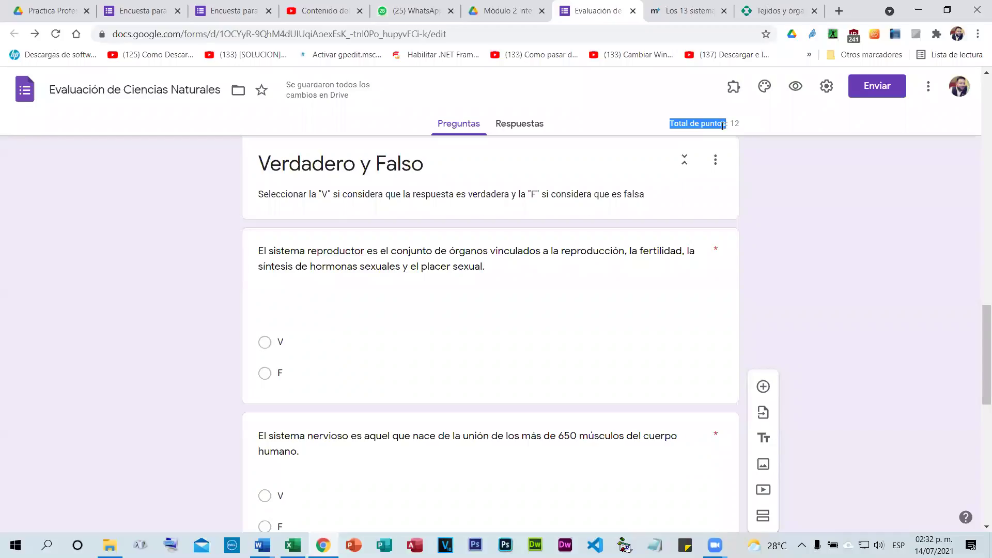
left_click(722, 125)
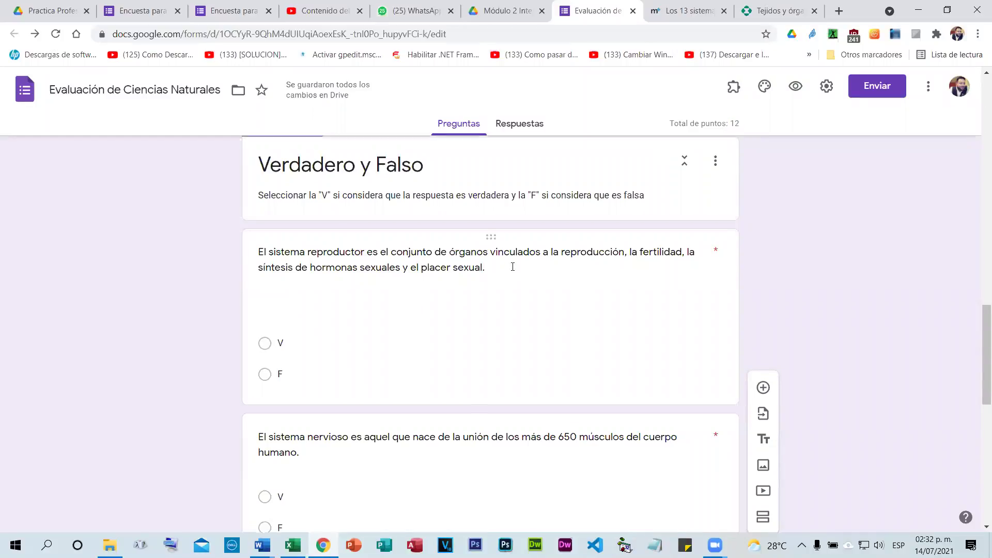
scroll(513, 266, "down", 3)
scroll(532, 276, "up", 5)
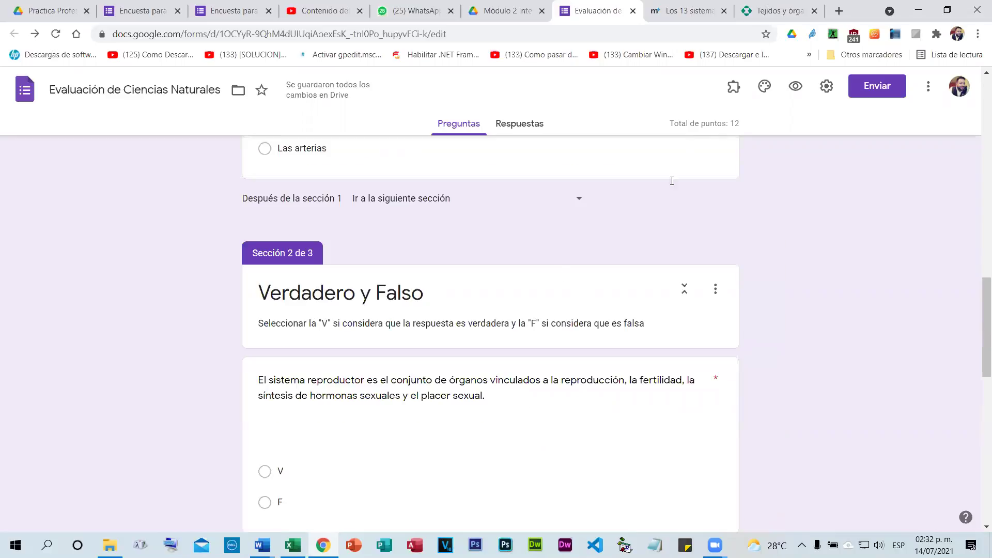
scroll(671, 181, "up", 10)
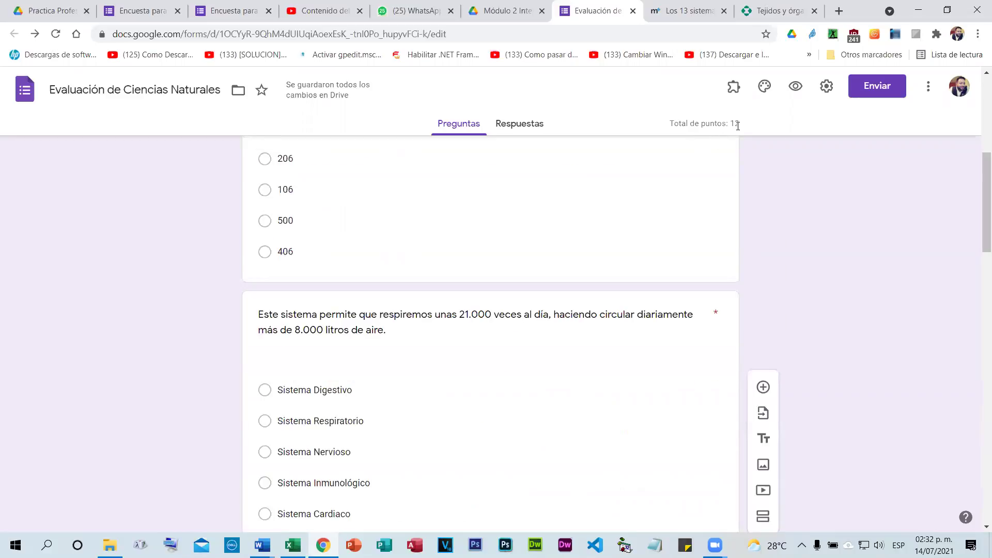
double_click(734, 123)
scroll(188, 236, "down", 1)
scroll(188, 236, "down", 7)
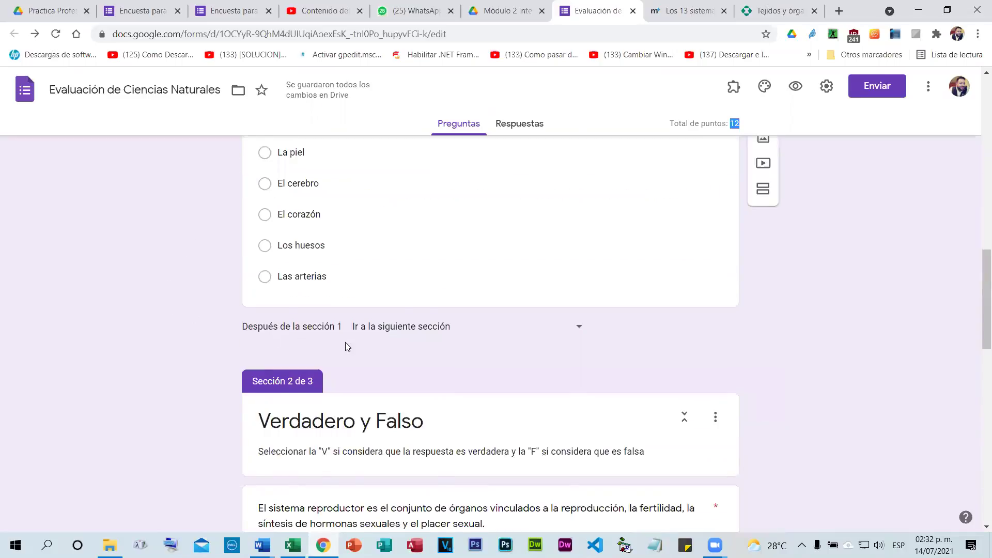
scroll(345, 346, "down", 10)
scroll(399, 350, "down", 3)
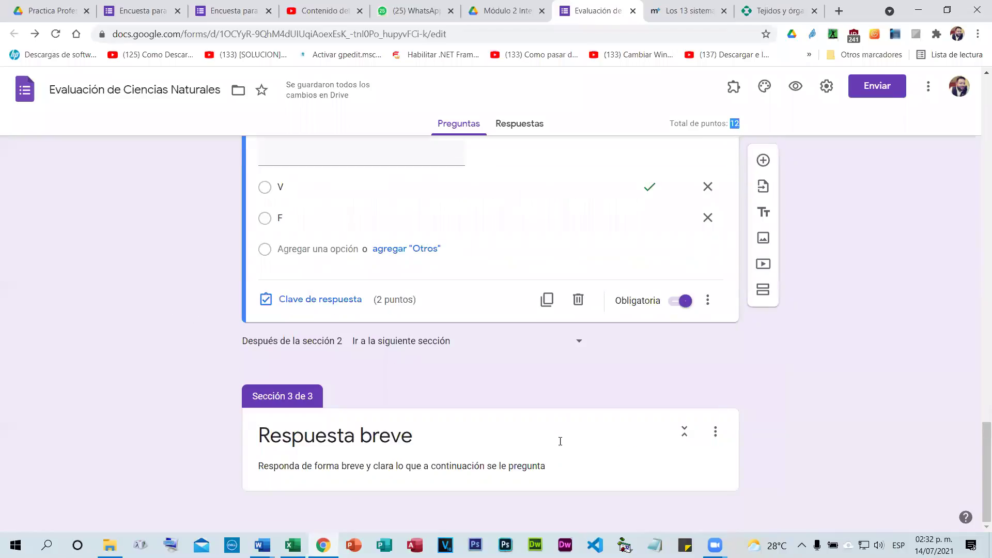
Add the question 'Explique el sistema linfático' to section 3, correcting the spelling of linfático.
left_click(596, 461)
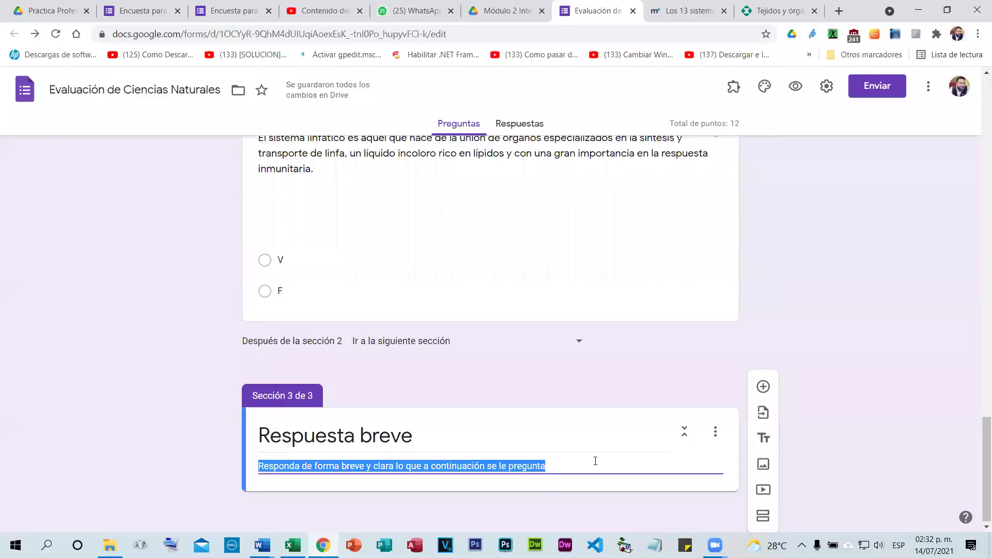
left_click(763, 386)
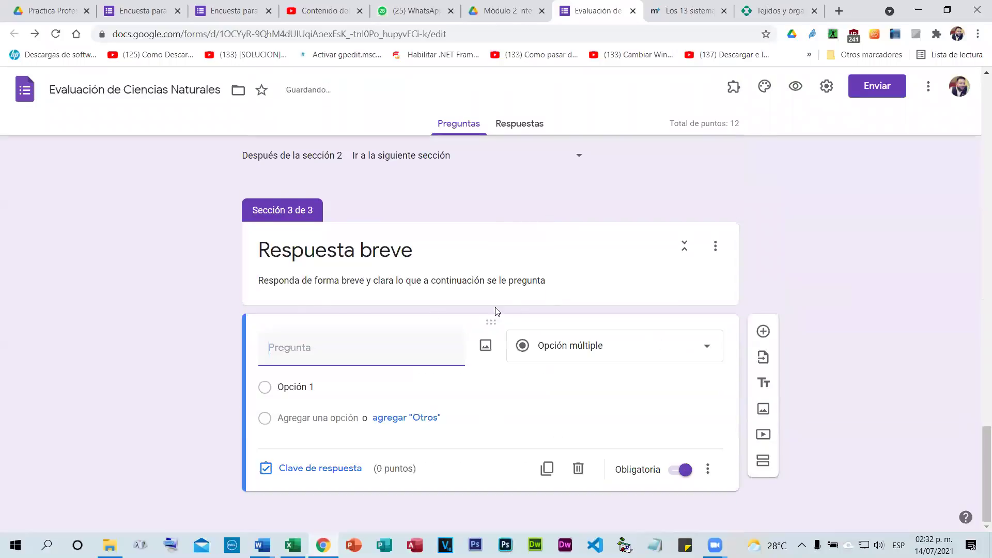
type("Ex")
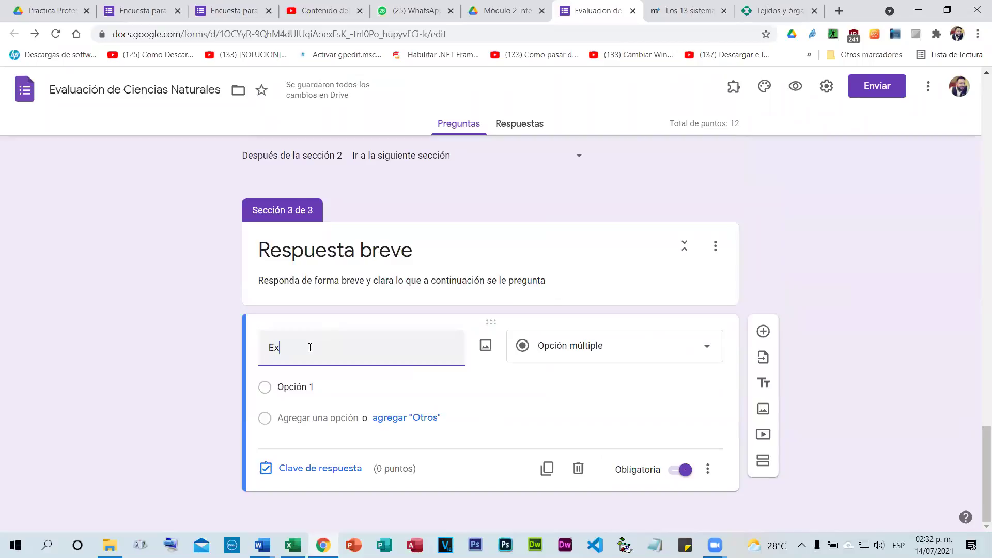
type("plique el sistema")
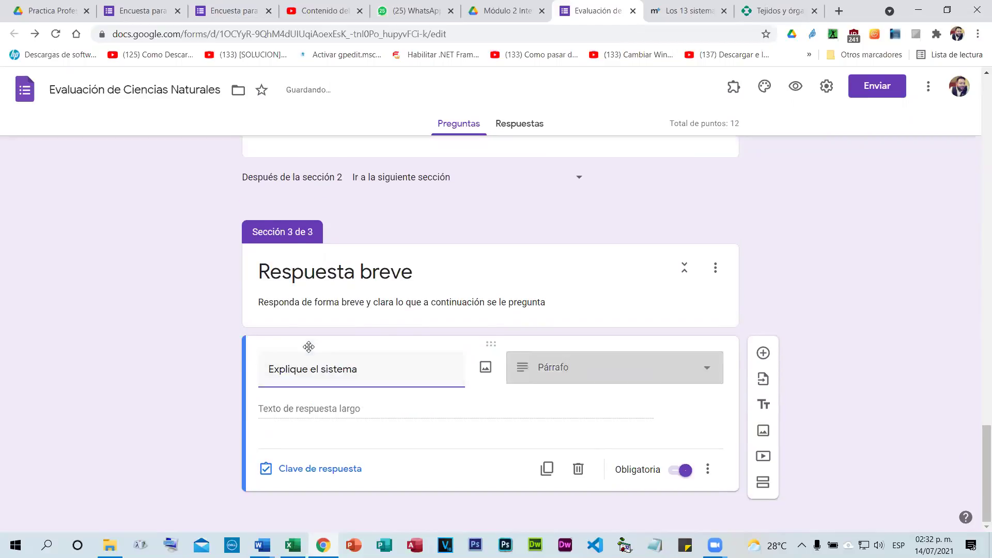
left_click(671, 7)
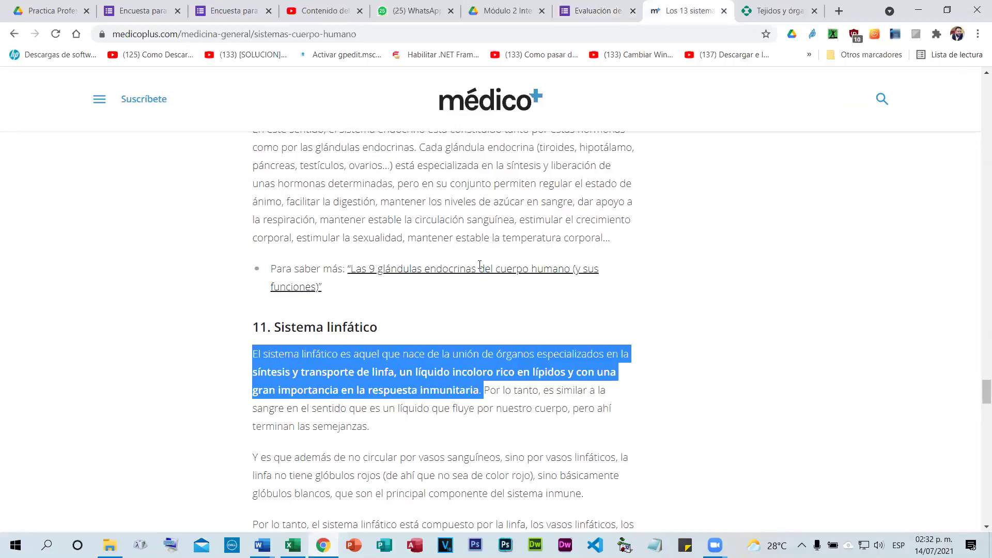
key("ctrl+shift+Tab")
double_click(383, 368)
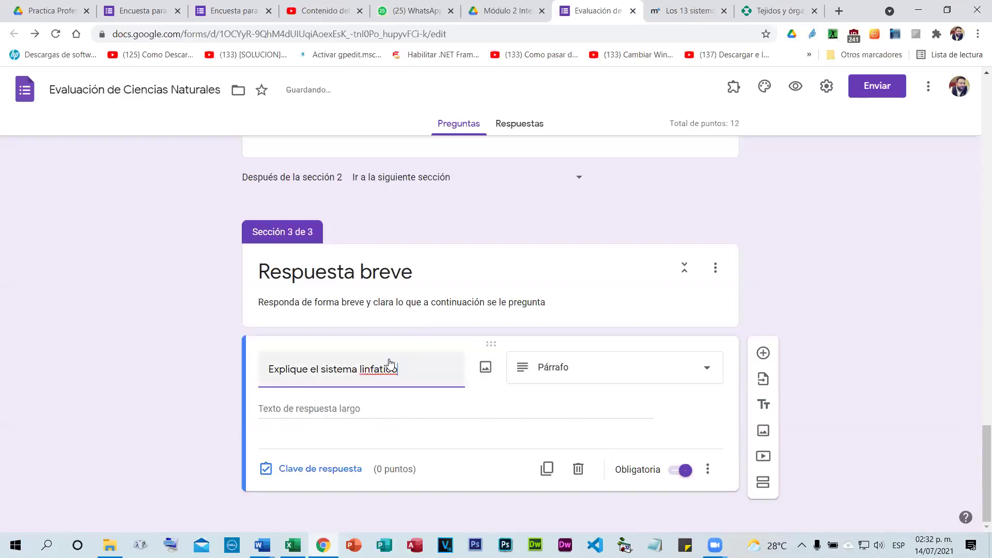
right_click(370, 368)
left_click(432, 214)
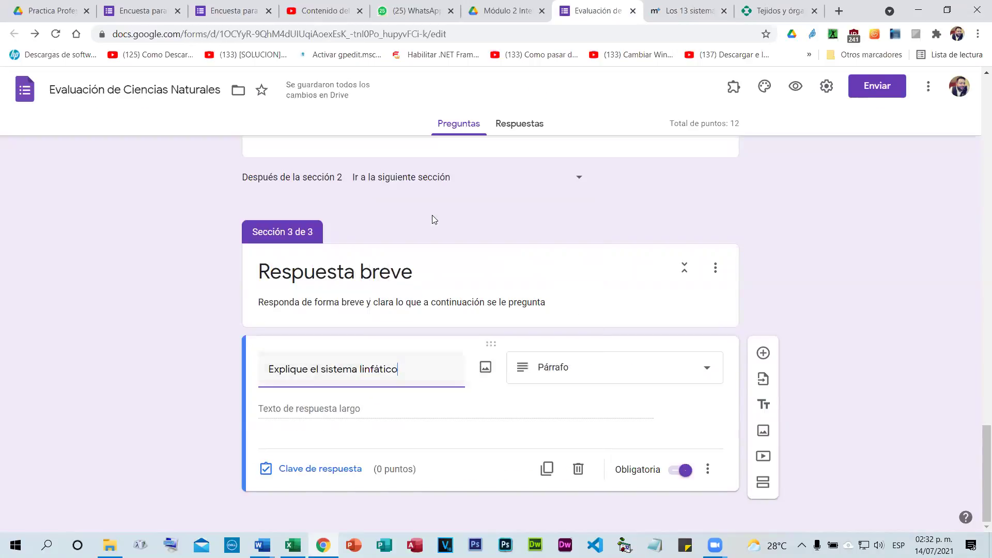
left_click(684, 402)
Keep the question as a Párrafo type and open its points and feedback settings.
left_click(684, 381)
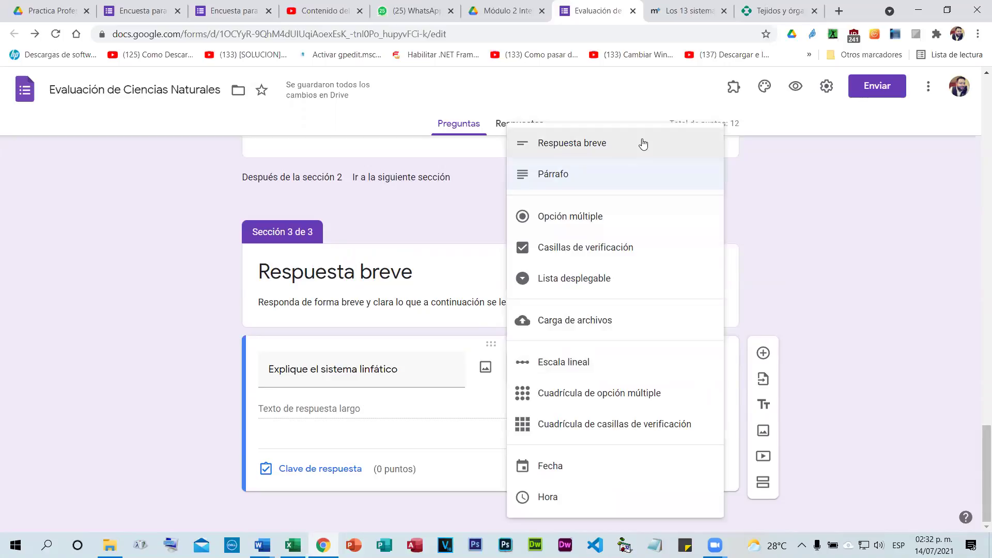
left_click(620, 144)
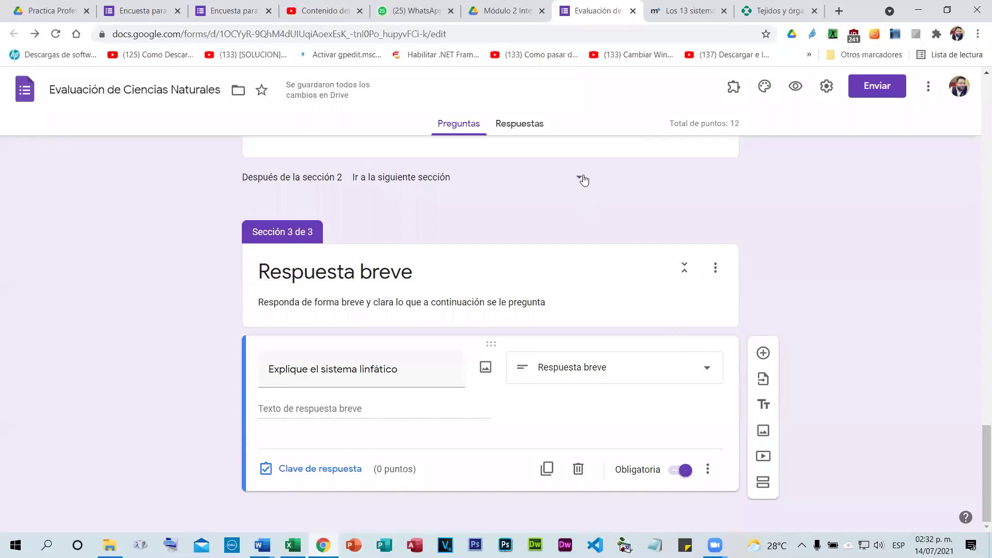
key("ctrl+z")
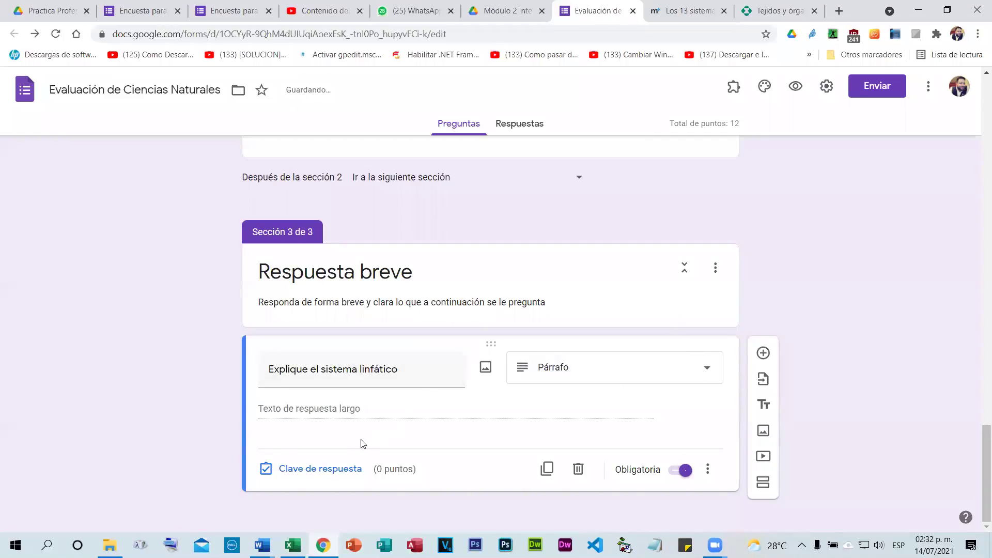
left_click(330, 473)
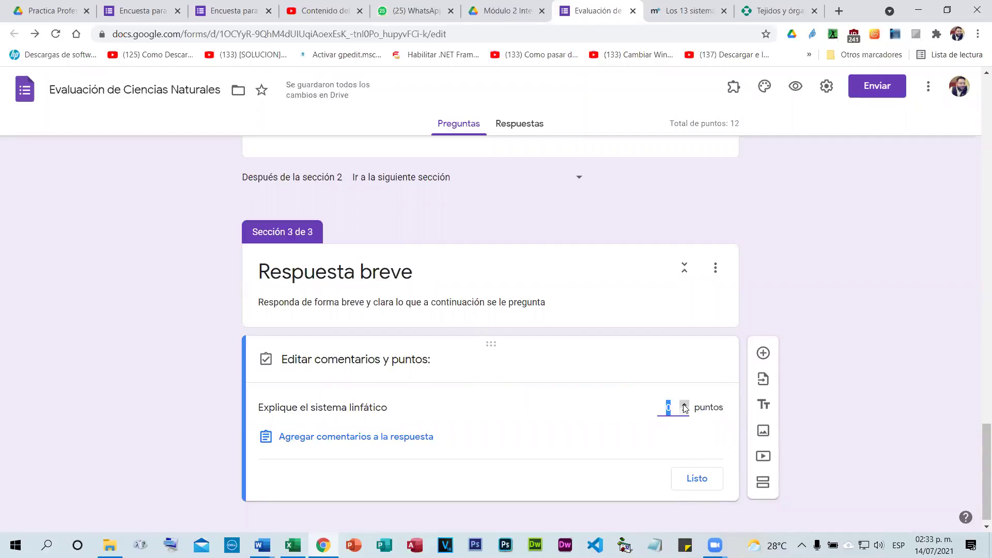
Set 'Explique el sistema linfático' to 3 points and add a blank question after it.
left_click(684, 404)
left_click(684, 404)
left_click(684, 404)
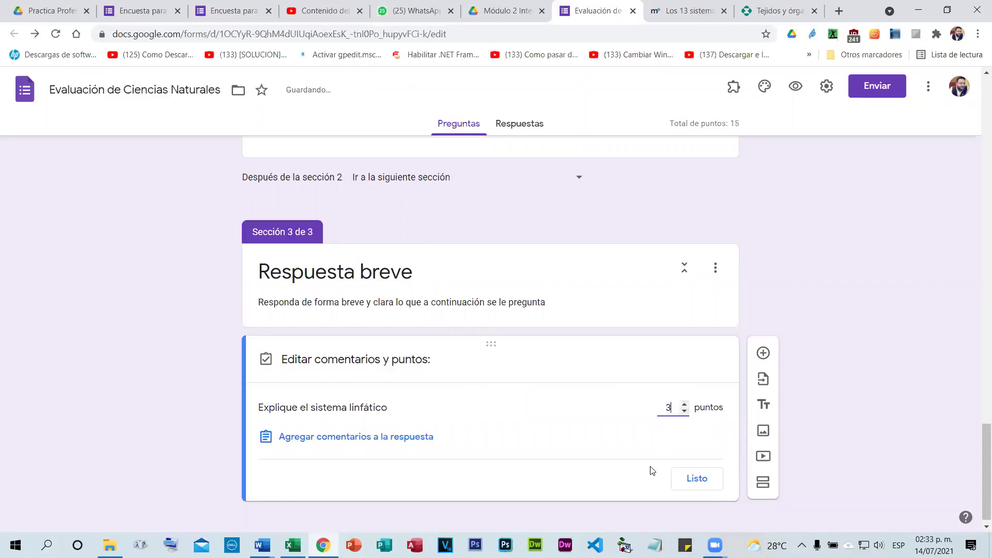
left_click(695, 478)
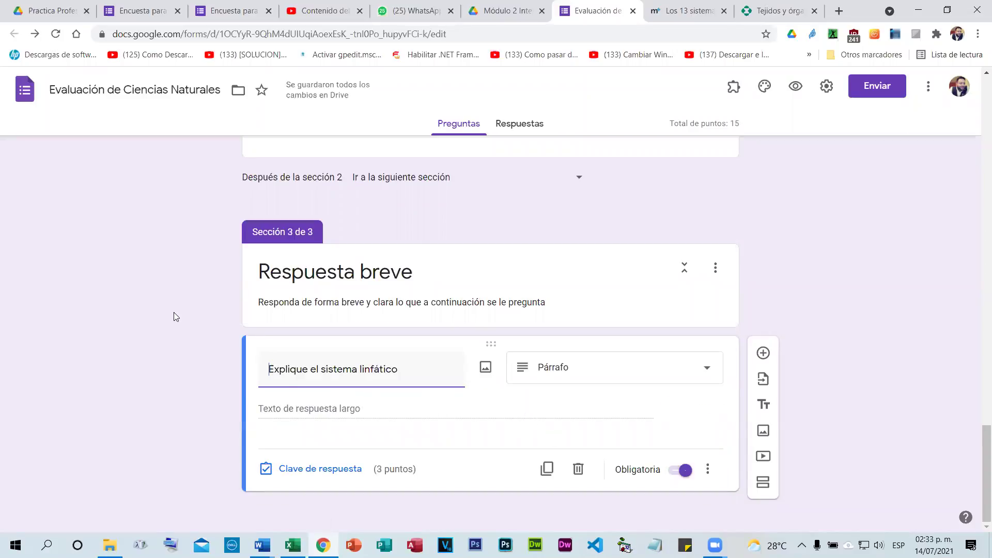
left_click(764, 353)
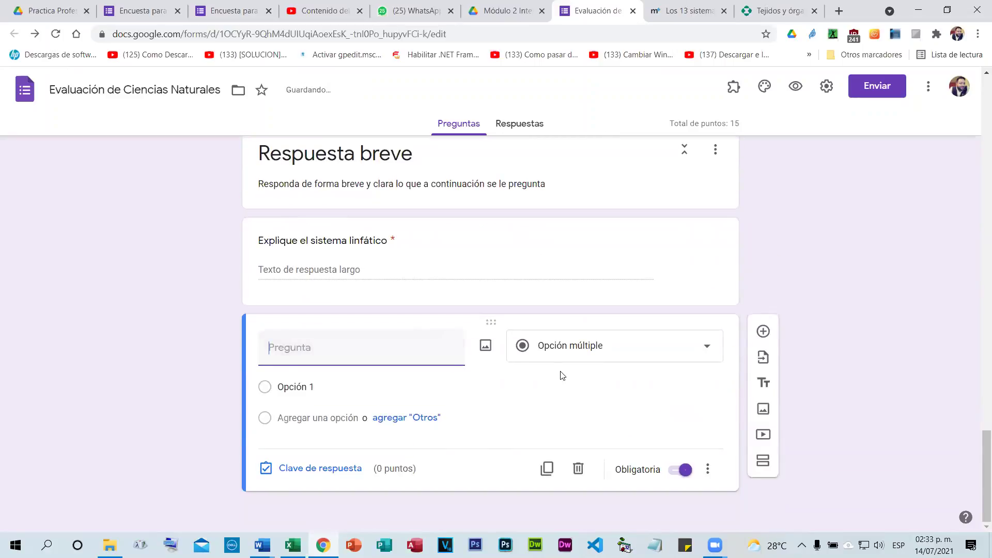
key("ctrl+Tab")
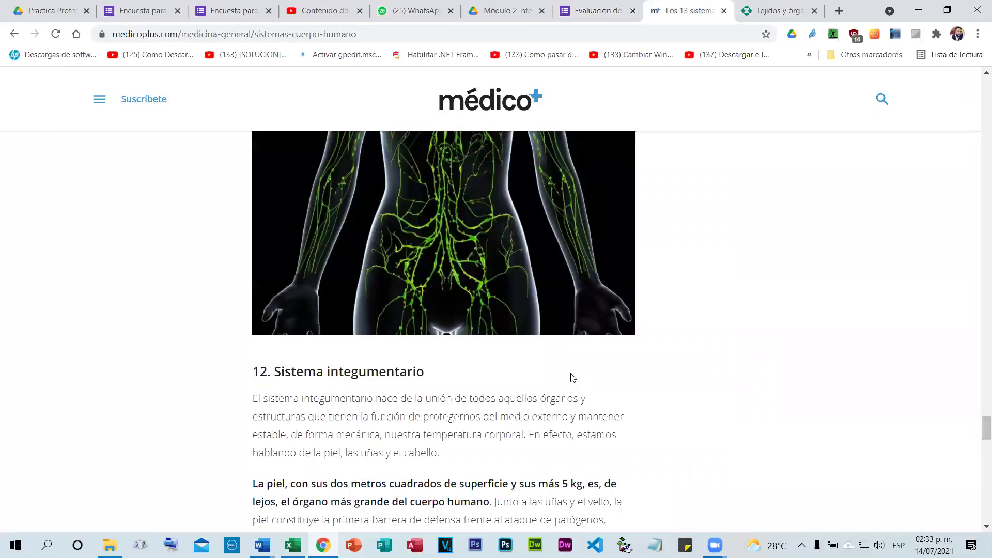
Scroll the article to the 'Sistema integumentario' heading and return to the quiz.
scroll(573, 377, "down", 1)
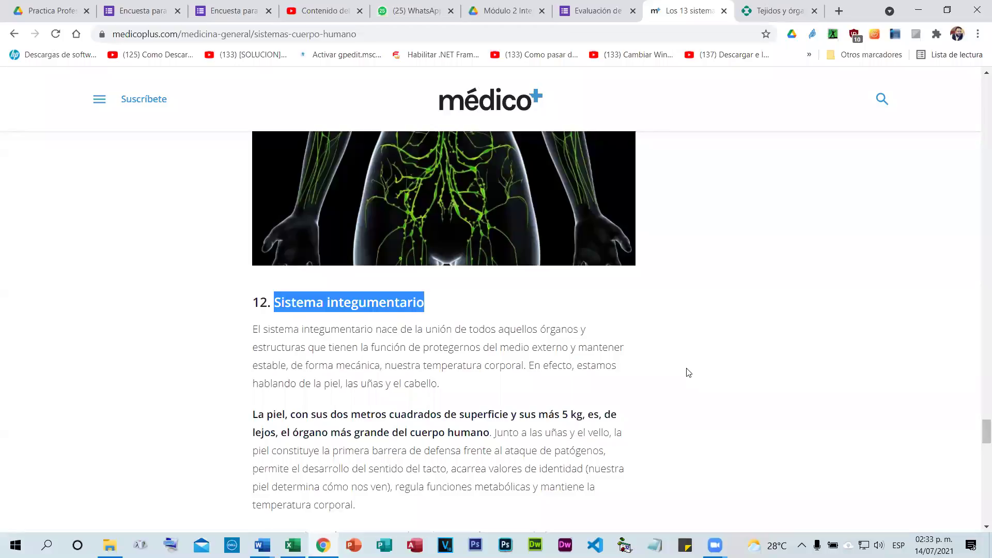
left_click(619, 6)
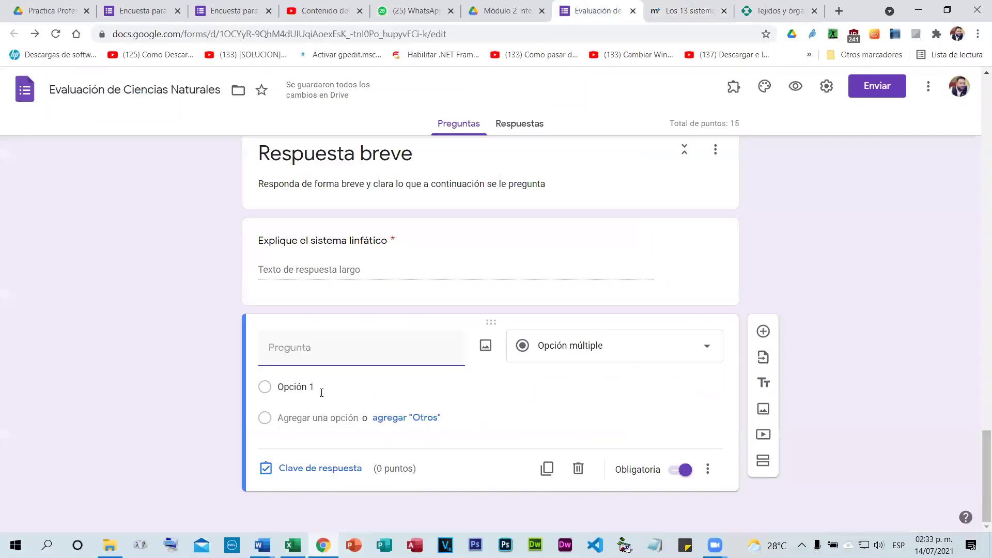
Title the question 'Que órganos forman parte del Sistema integumentario', correcting its spelling.
type("Sistema integumentario")
left_click(264, 347)
type("Ca")
key("BackSpace")
key("BackSpace")
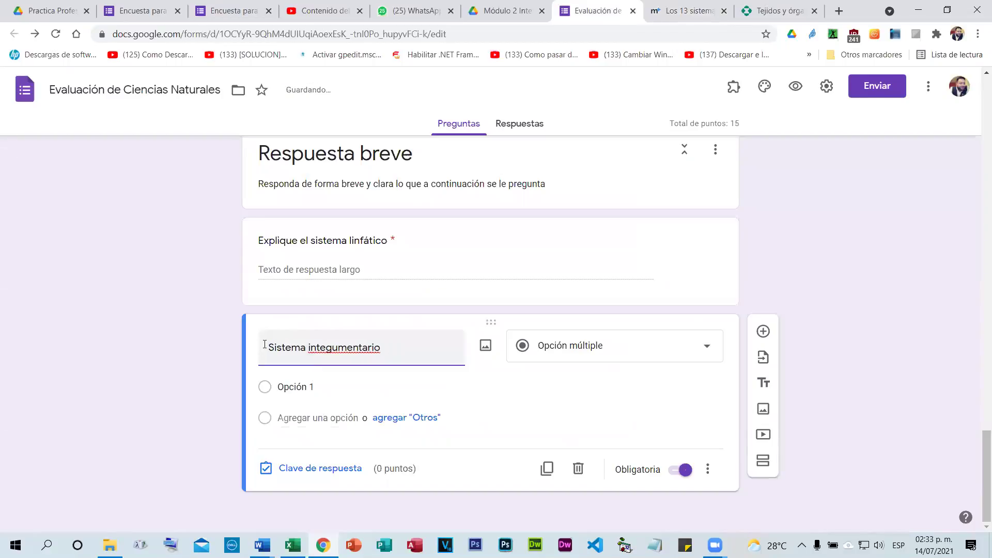
type("Que organos")
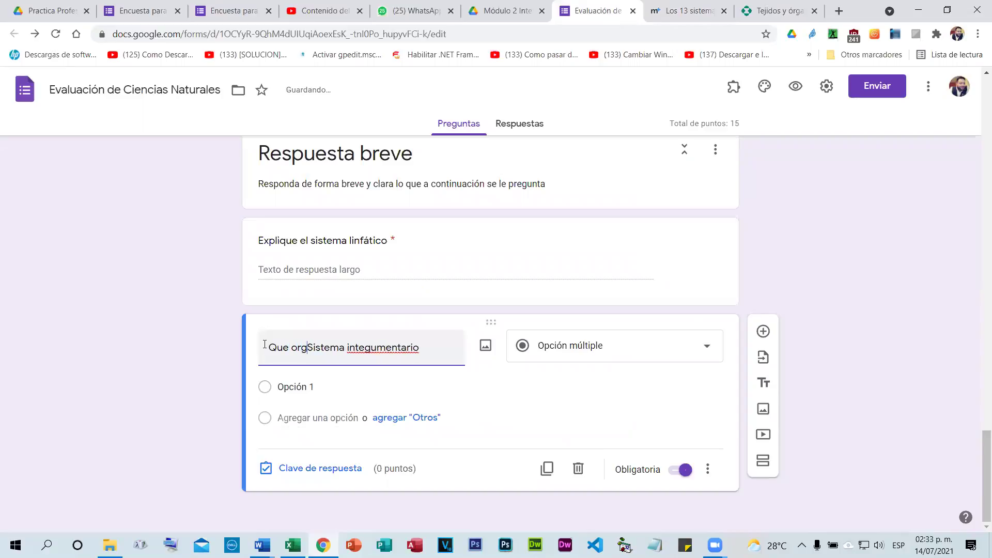
type(" foman pa")
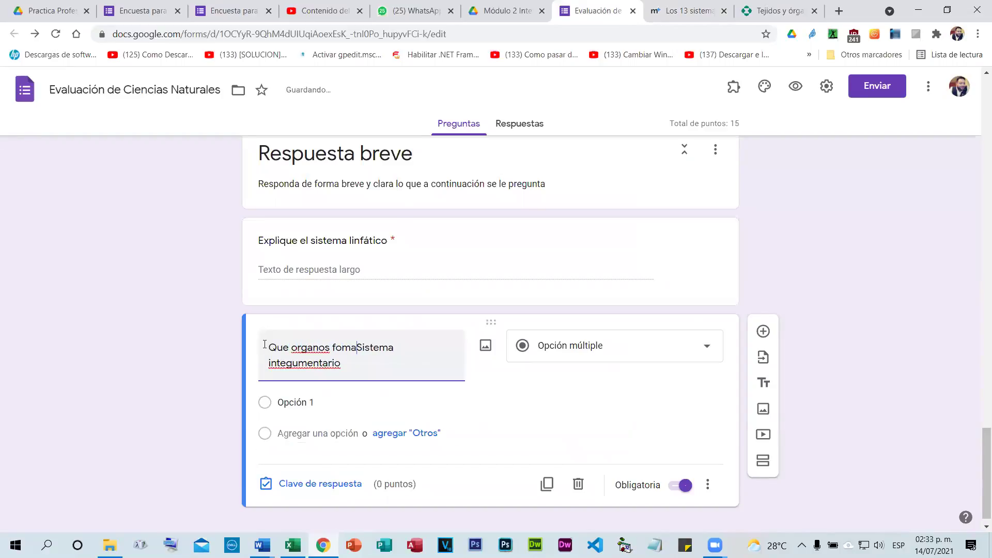
type("rte de")
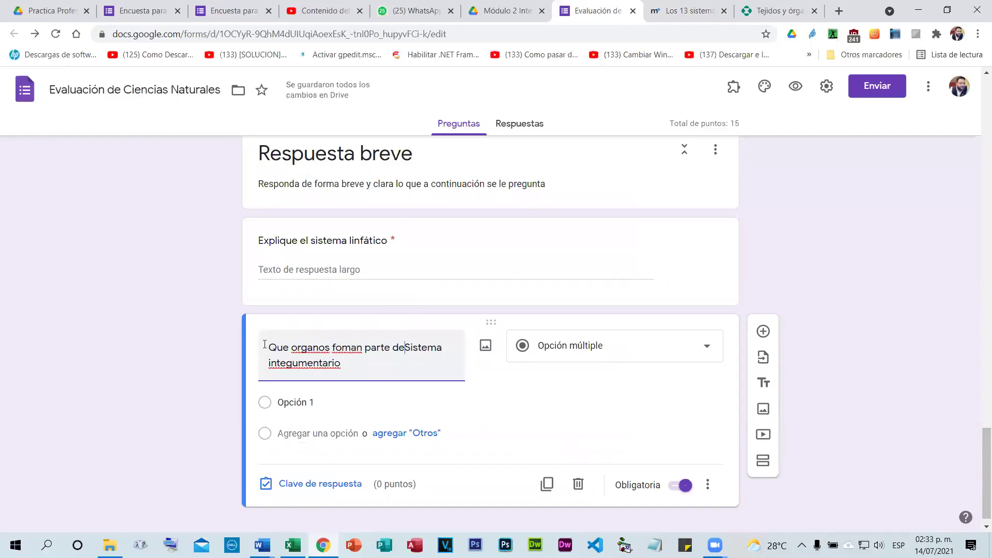
type("l")
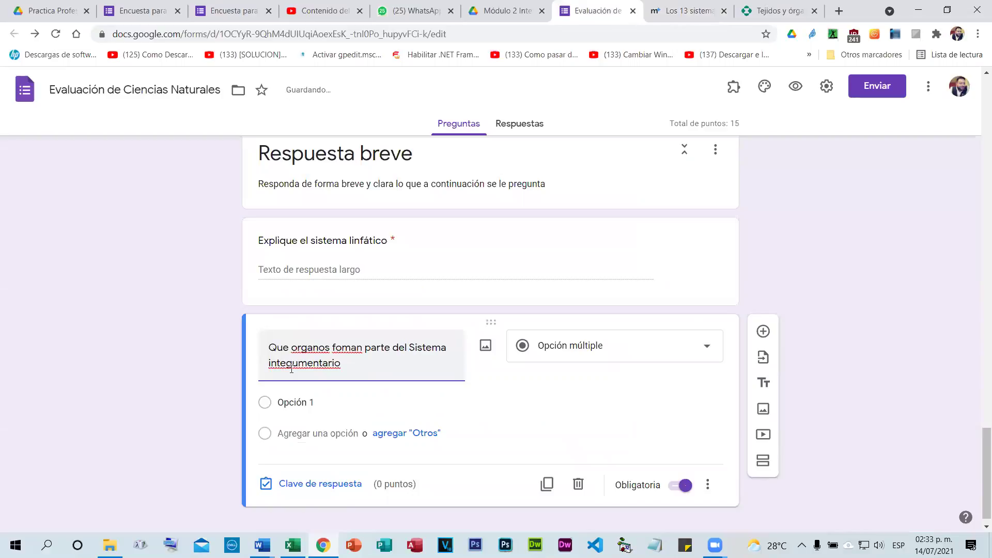
right_click(301, 364)
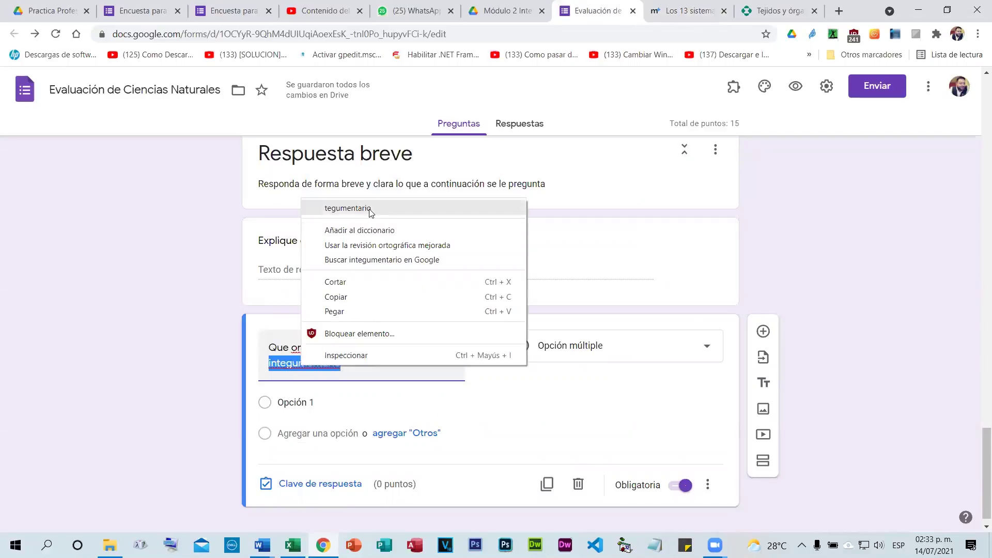
left_click(295, 373)
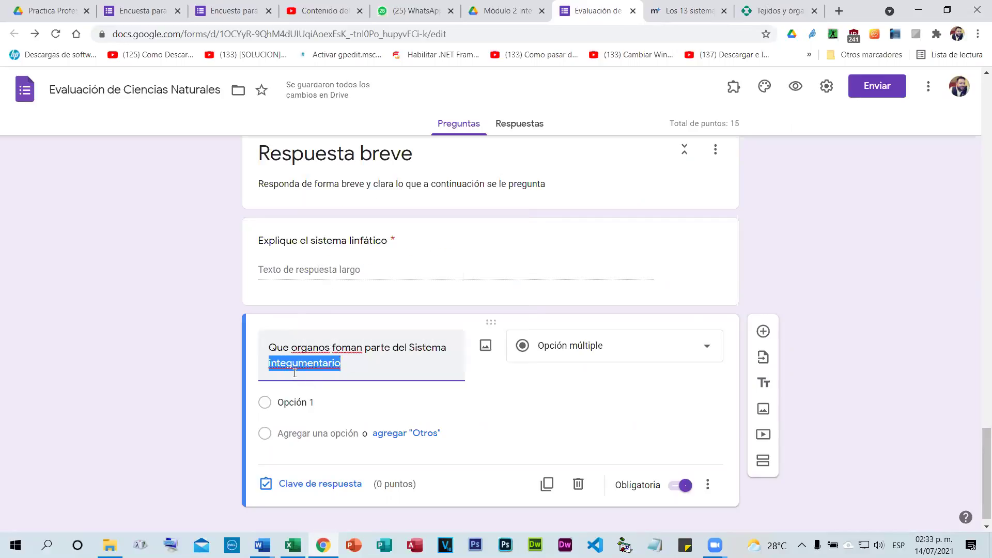
left_click(339, 349)
right_click(339, 348)
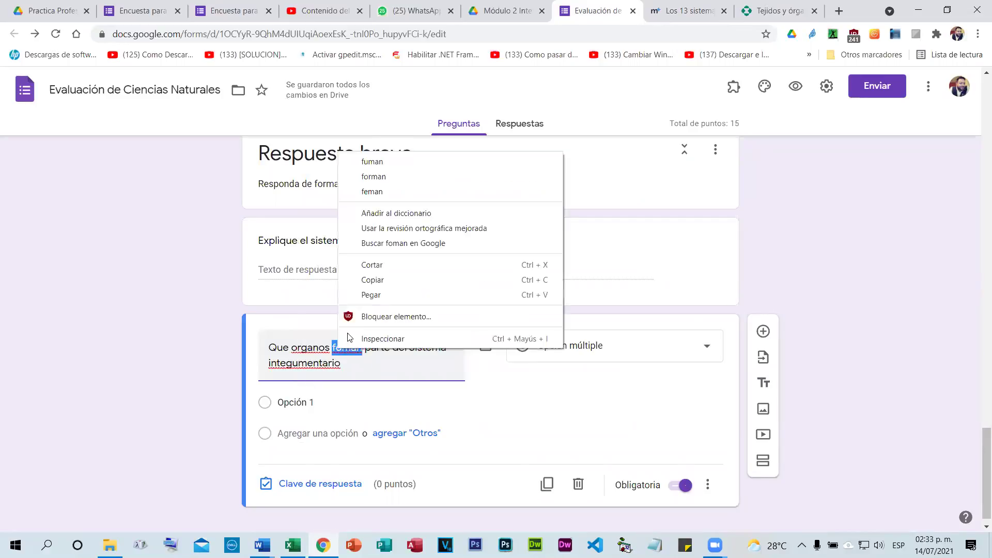
left_click(374, 177)
right_click(306, 347)
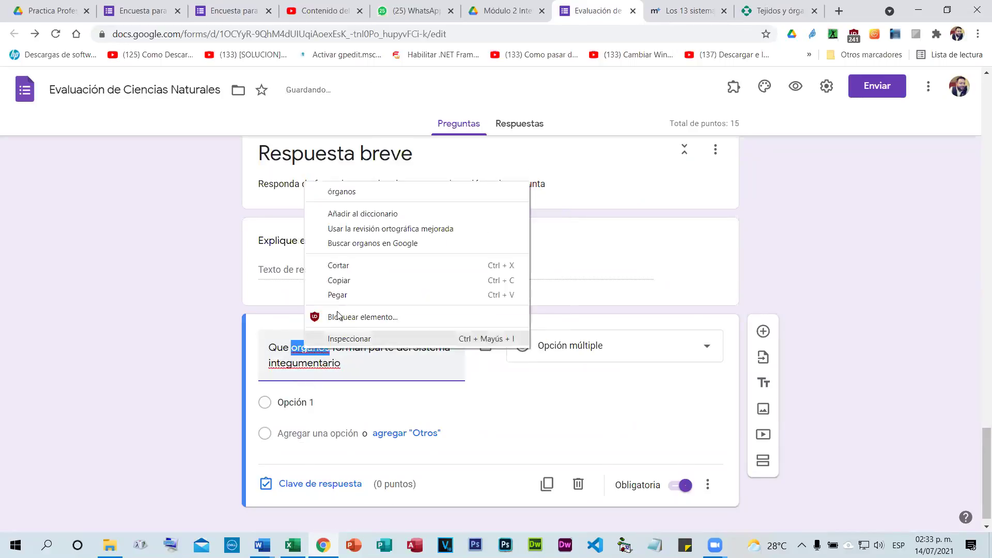
left_click(376, 185)
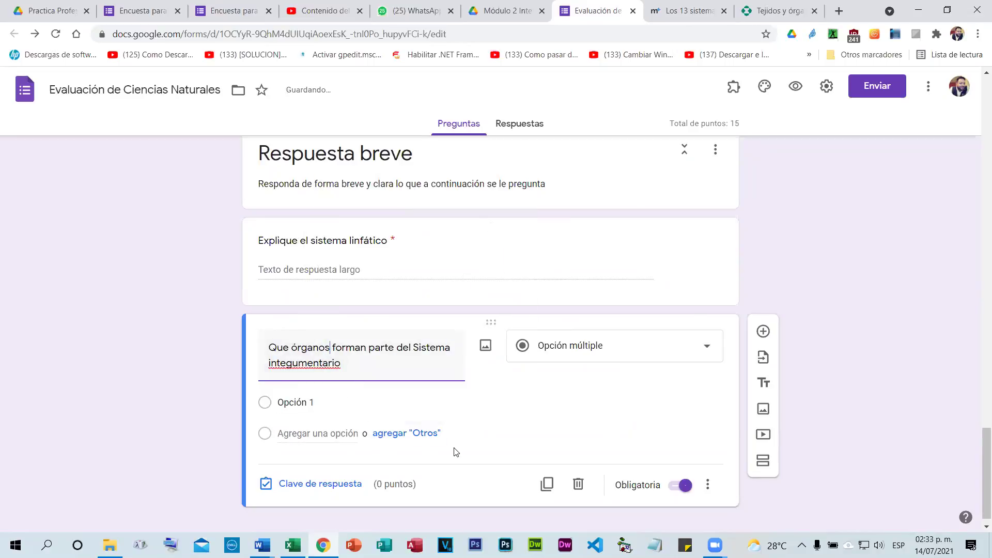
Make it a Párrafo question and wrap the title in '¿' and '?'.
left_click(623, 351)
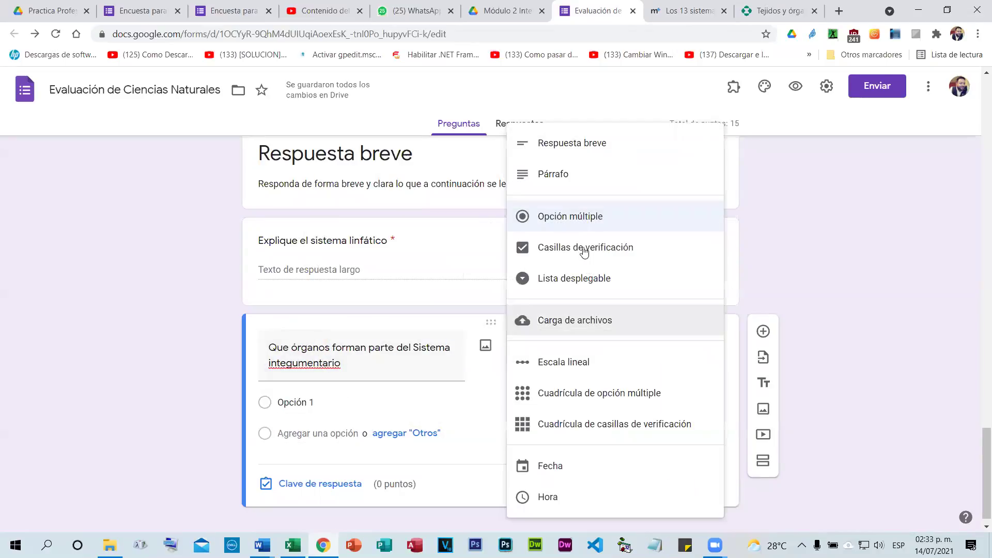
left_click(584, 181)
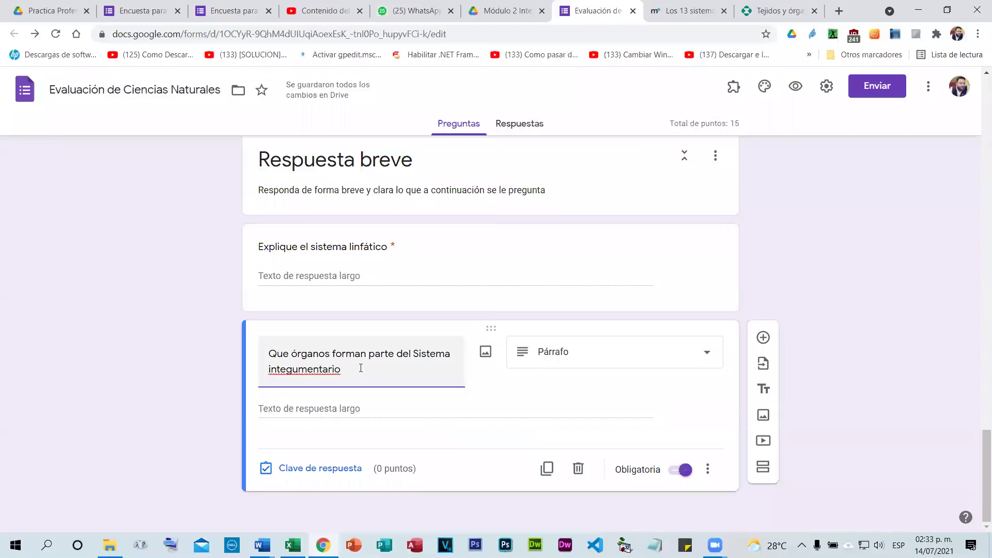
type("?")
left_click(268, 362)
type("'¿")
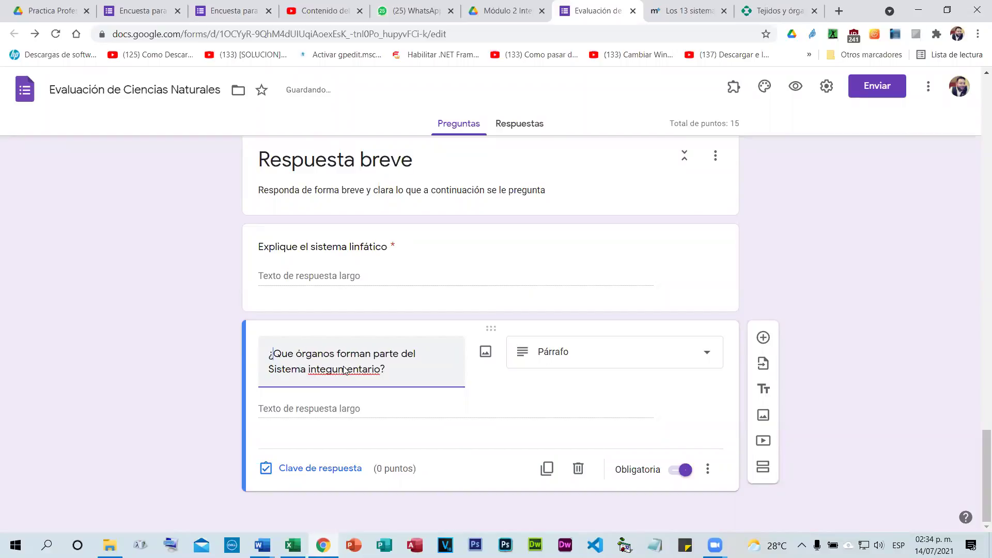
left_click(396, 468)
Give the integumentary question 3 points in the answer key.
left_click(685, 394)
left_click(685, 394)
left_click(685, 394)
left_click(693, 468)
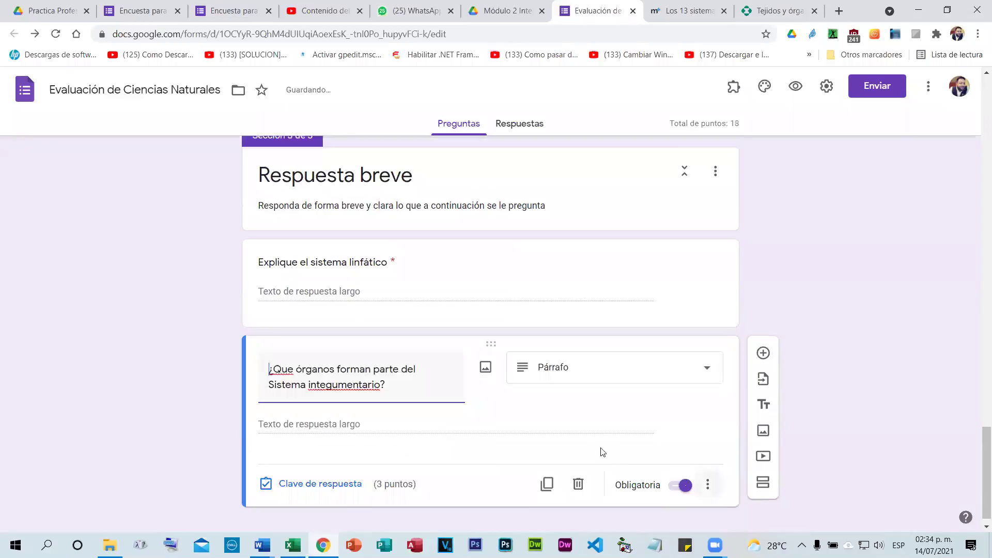
left_click(701, 471)
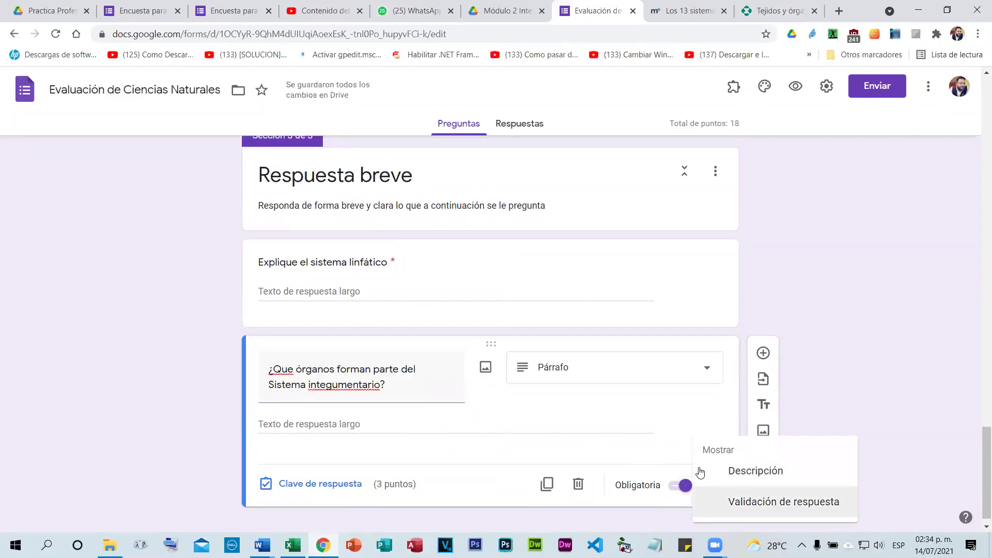
Fix the title to read '¿Qué órganos forman parte del Sistema integumentario?'.
left_click(784, 502)
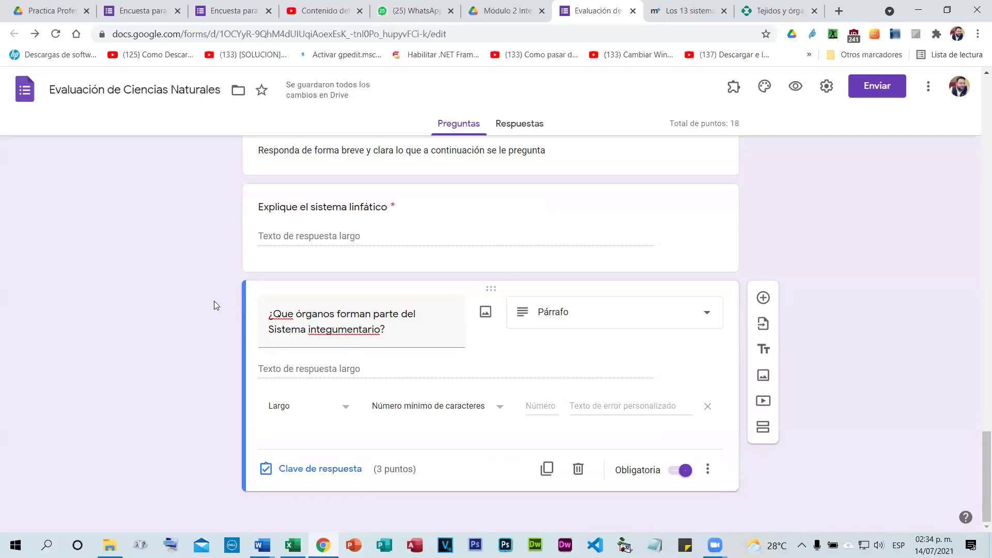
left_click_drag(269, 308, 386, 331)
right_click(286, 316)
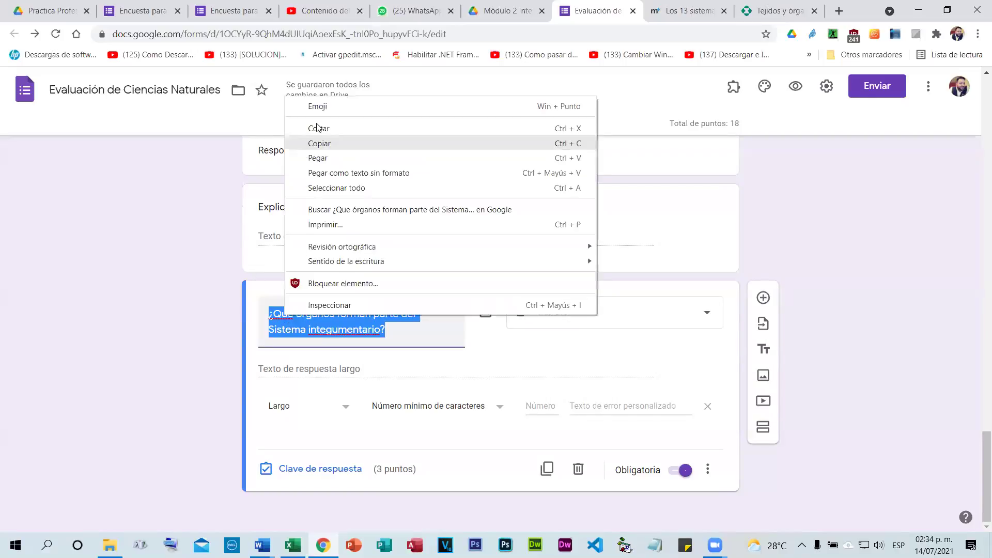
left_click(272, 308)
left_click(282, 313)
double_click(282, 314)
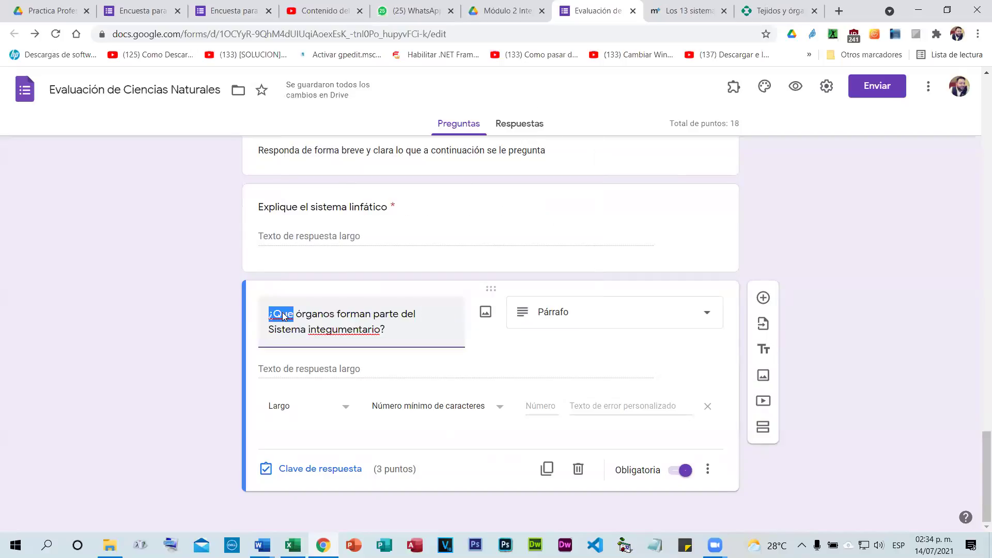
right_click(283, 314)
left_click(289, 324)
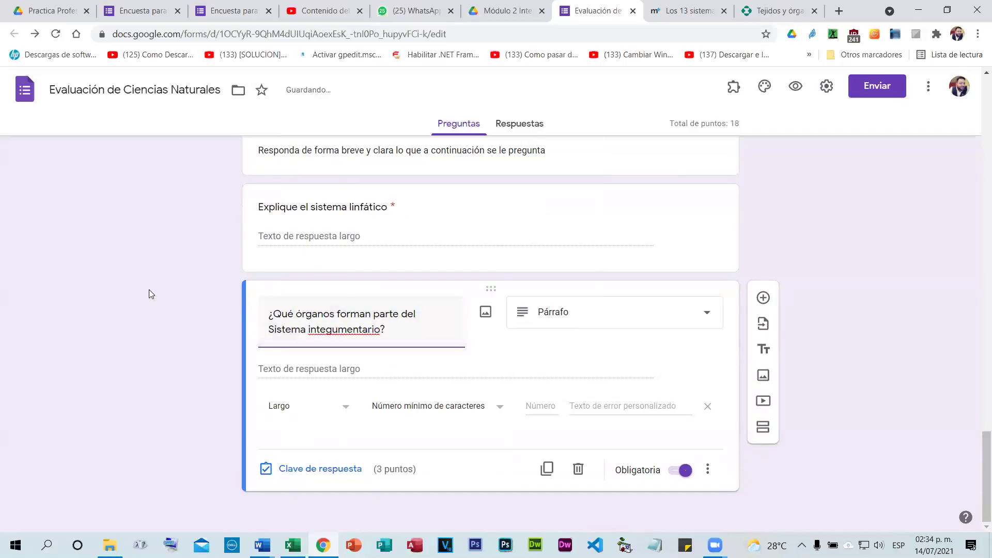
Scroll to Sección 3 and expand the 'Explique el sistema linfático' question.
scroll(141, 279, "up", 5)
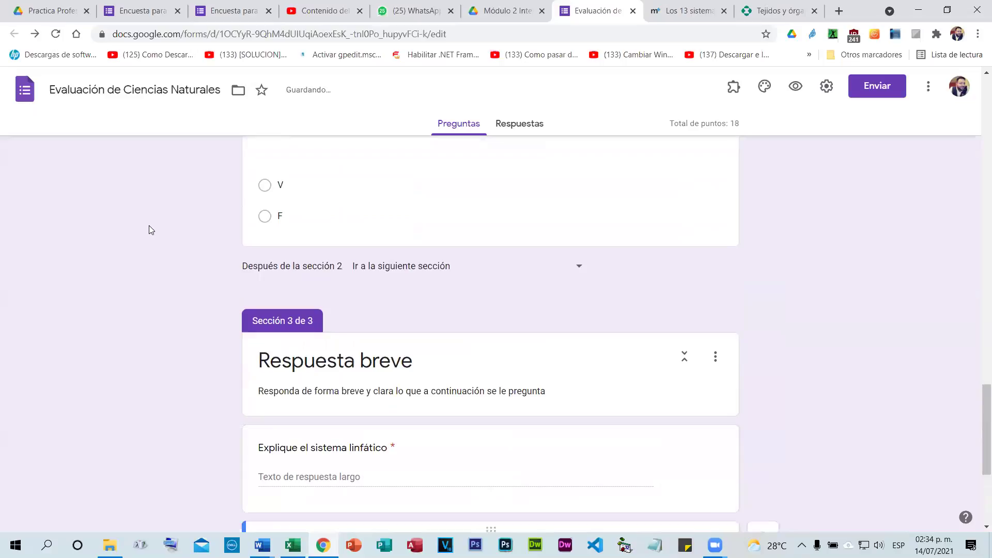
scroll(268, 296, "up", 4)
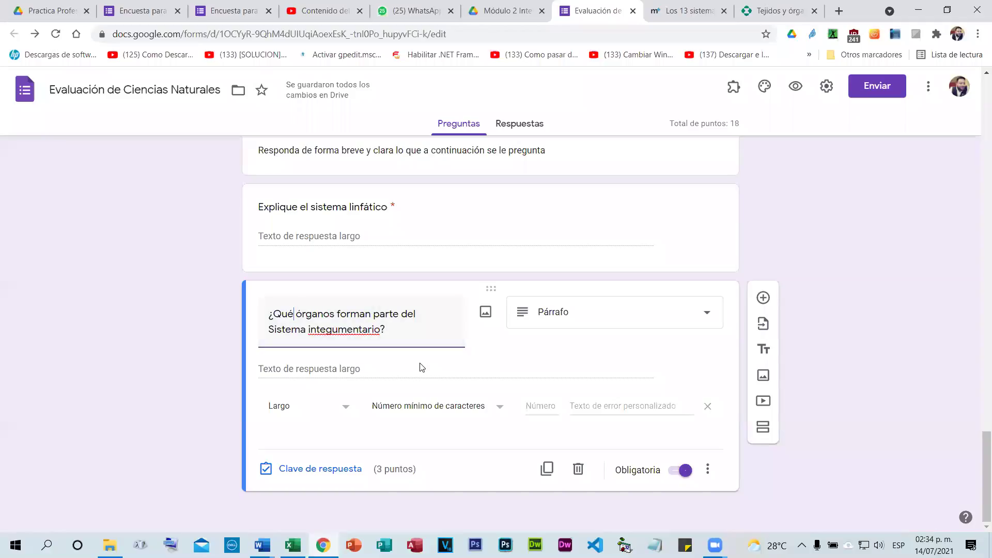
scroll(422, 367, "up", 2)
scroll(422, 367, "down", 2)
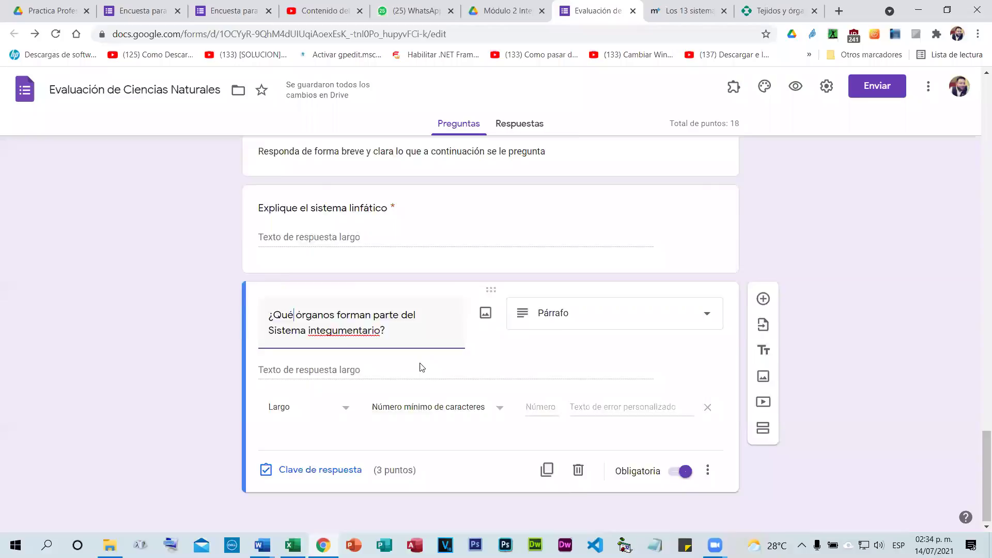
scroll(419, 365, "up", 1)
scroll(425, 359, "up", 6)
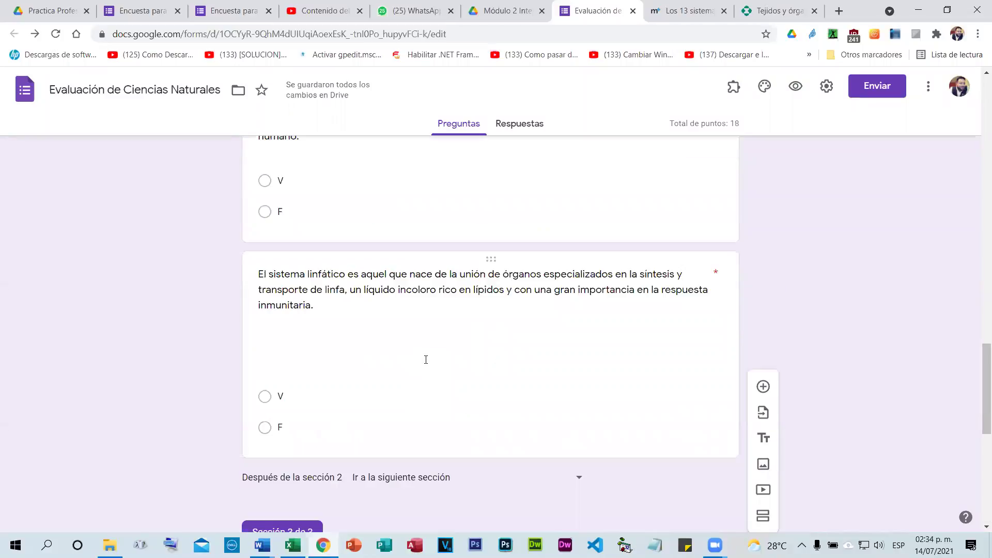
scroll(427, 361, "down", 2)
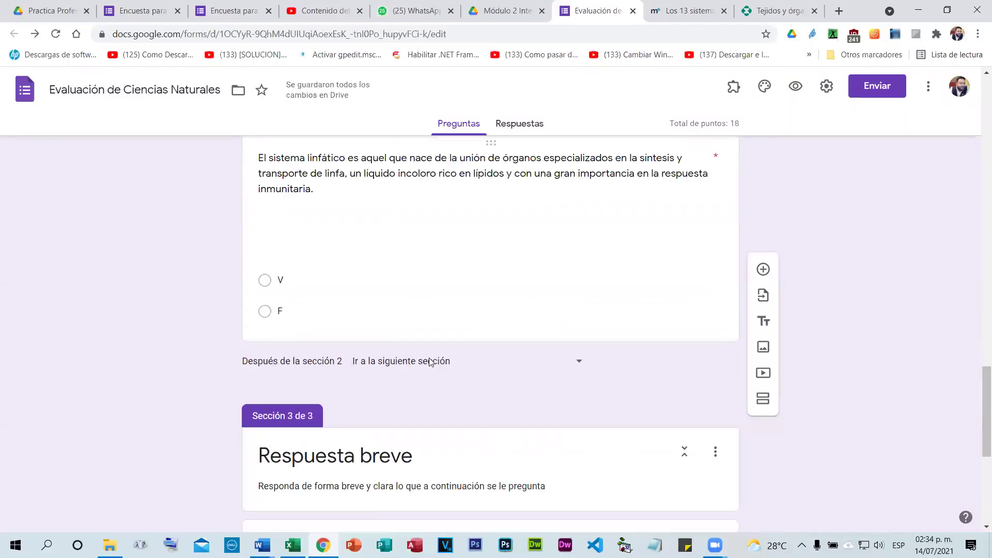
scroll(429, 361, "down", 5)
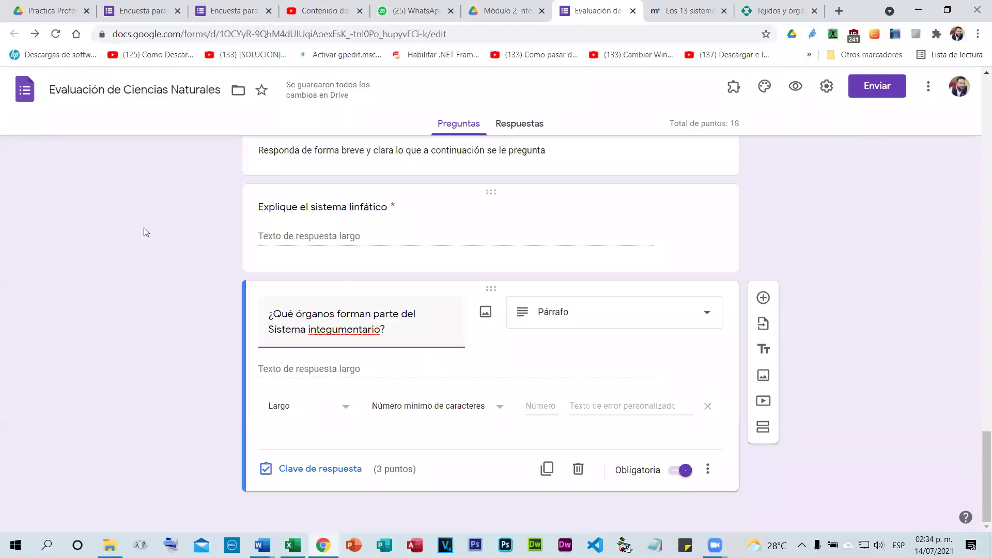
left_click(502, 233)
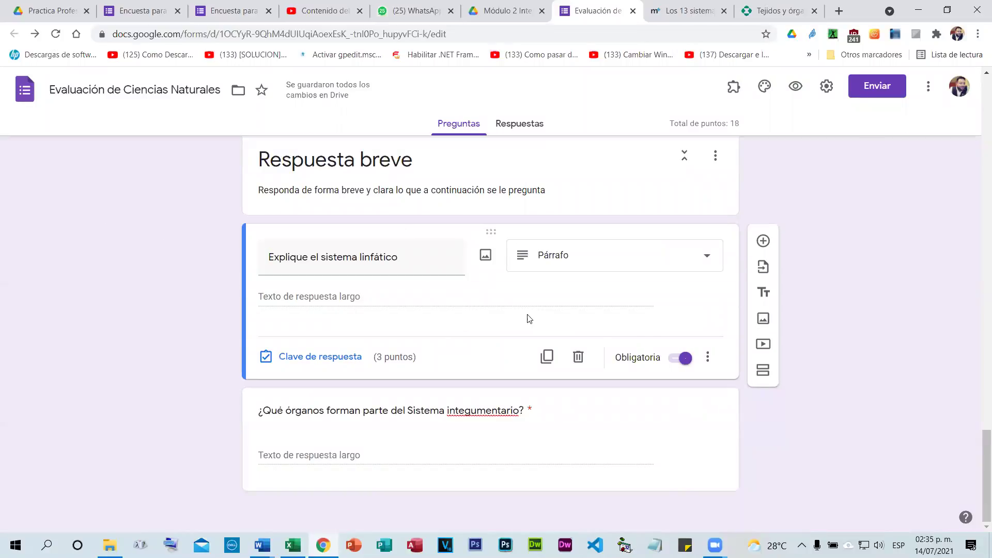
Turn on response validation for the lymphatic-system question.
left_click(708, 357)
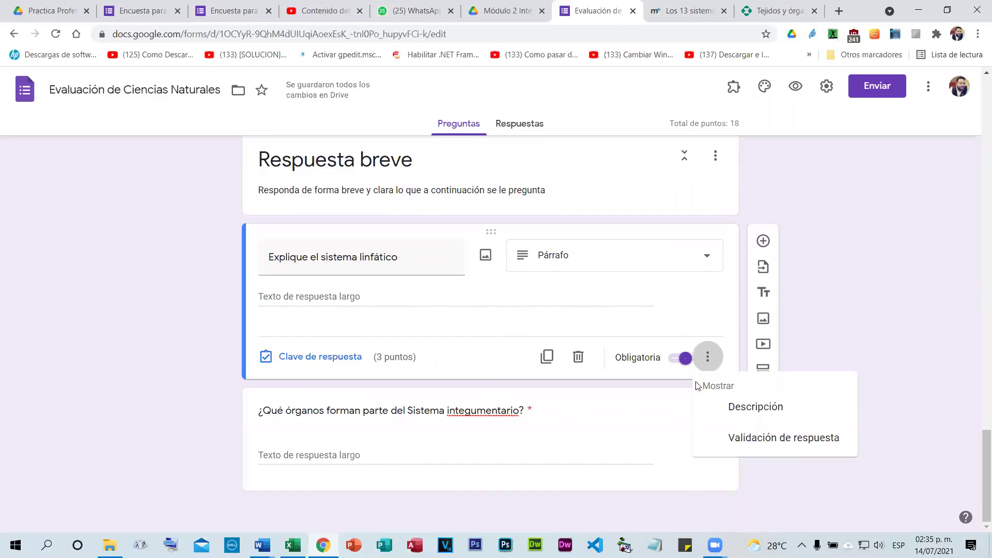
left_click(744, 440)
scroll(324, 326, "down", 1)
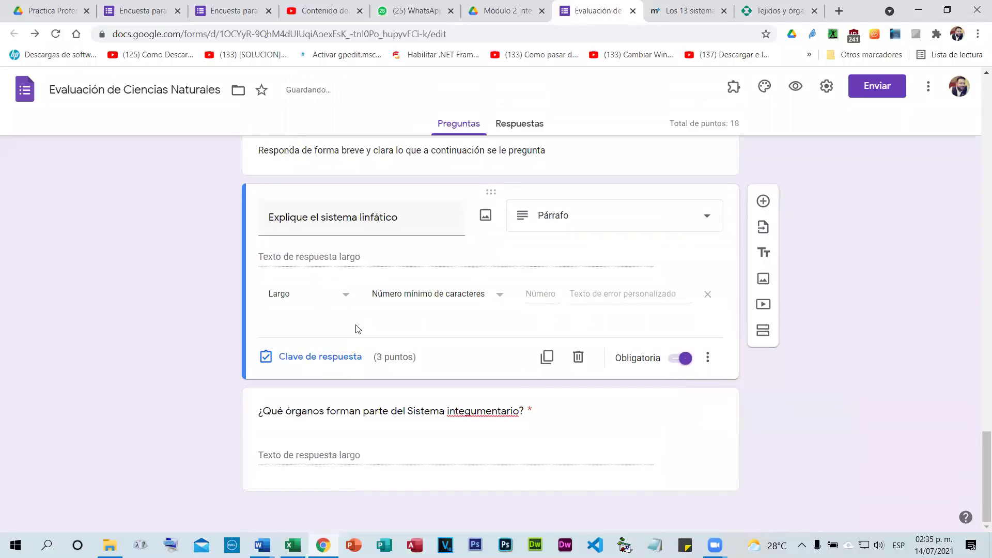
left_click(424, 294)
left_click(424, 299)
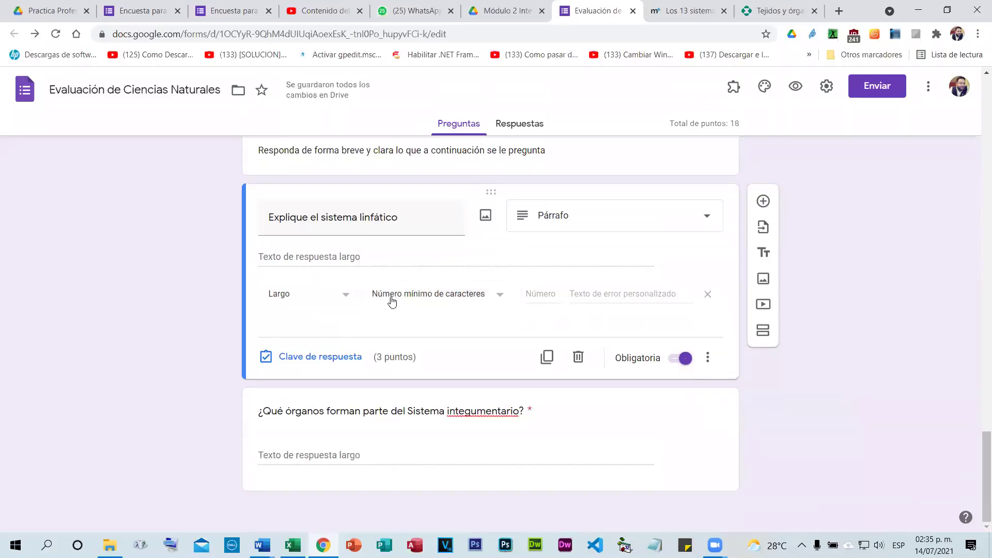
Switch the validation to Expresión regular with Contiene, leaving the pattern empty.
left_click(347, 296)
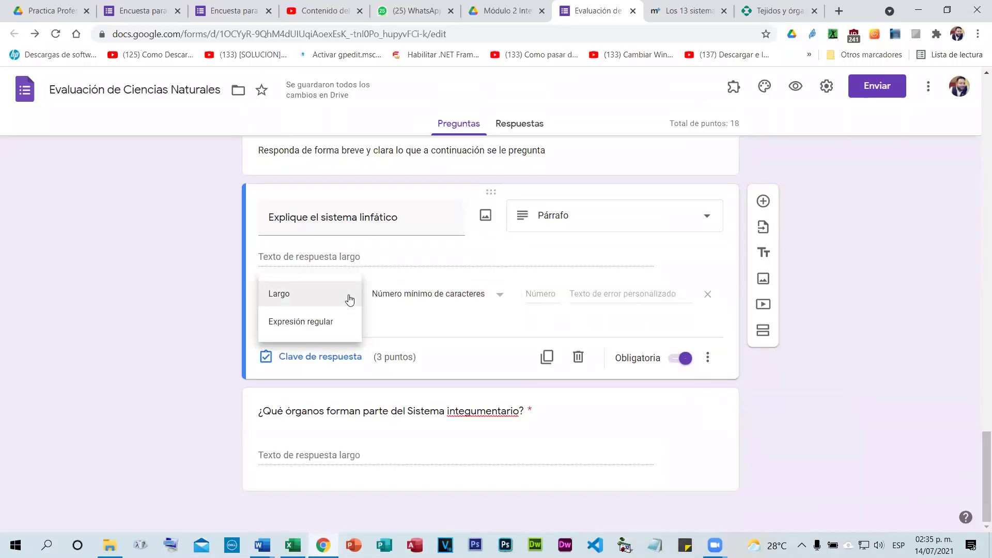
left_click(339, 321)
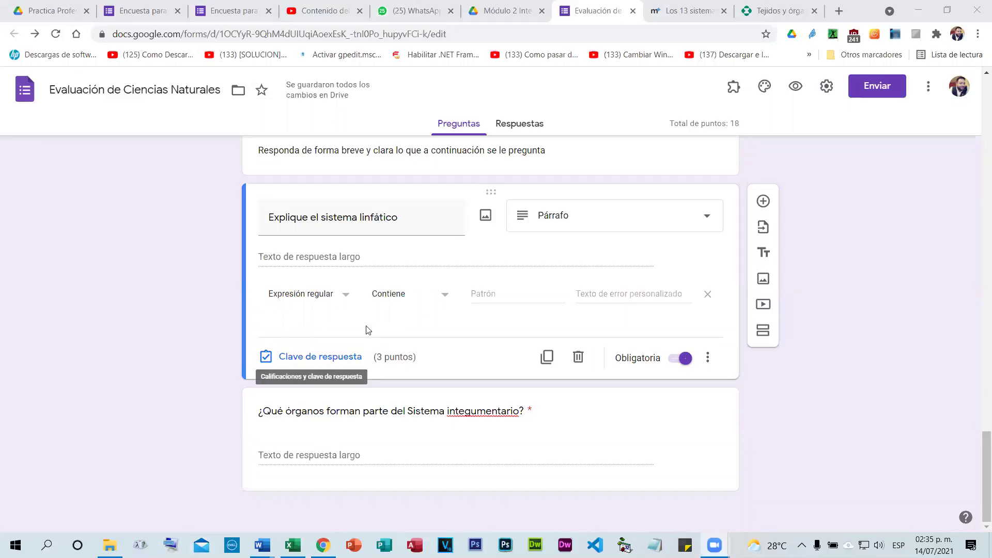
left_click(406, 297)
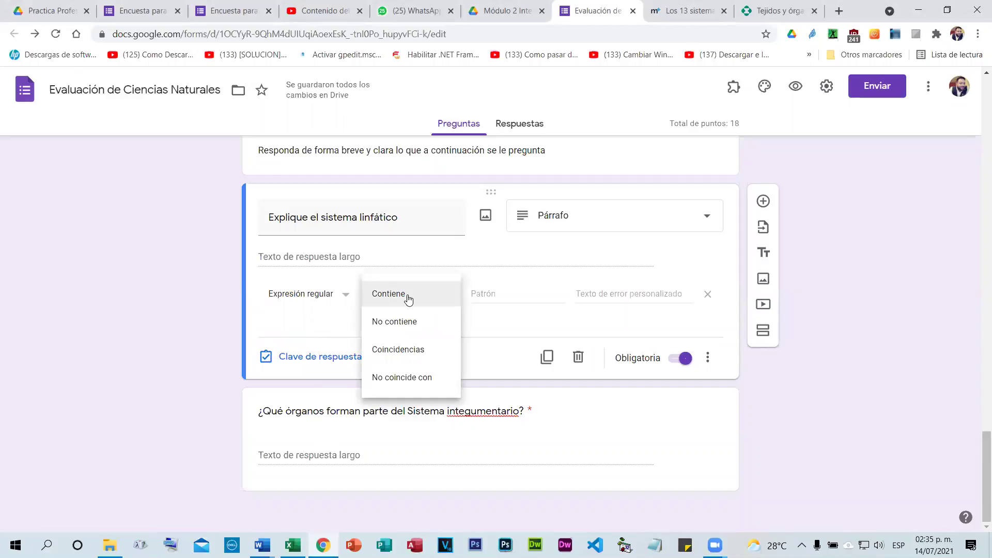
left_click(408, 298)
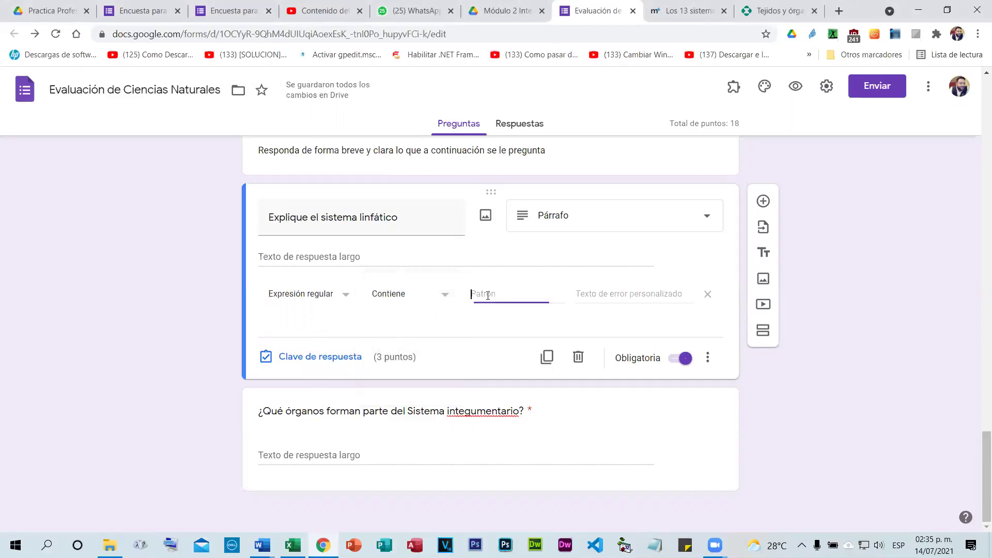
left_click(576, 294)
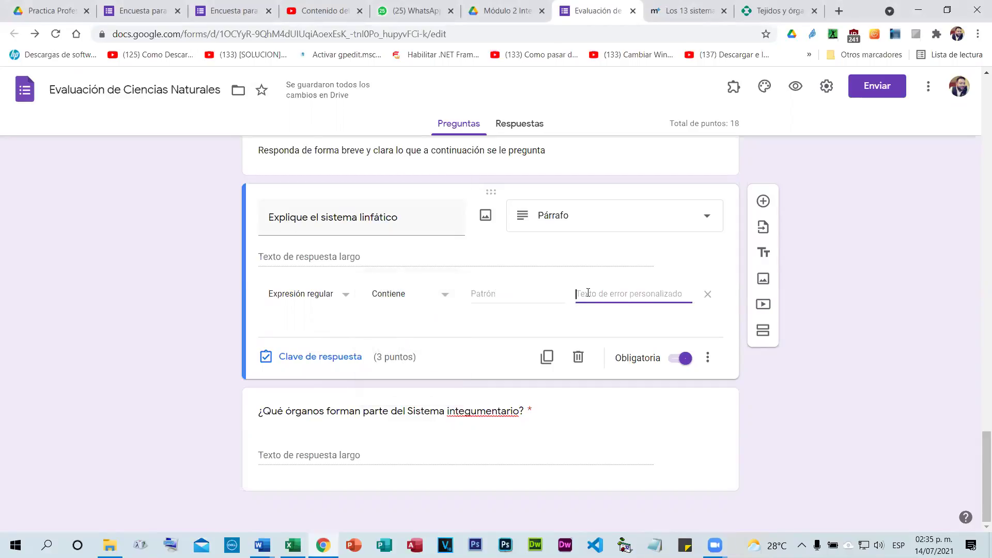
left_click(501, 292)
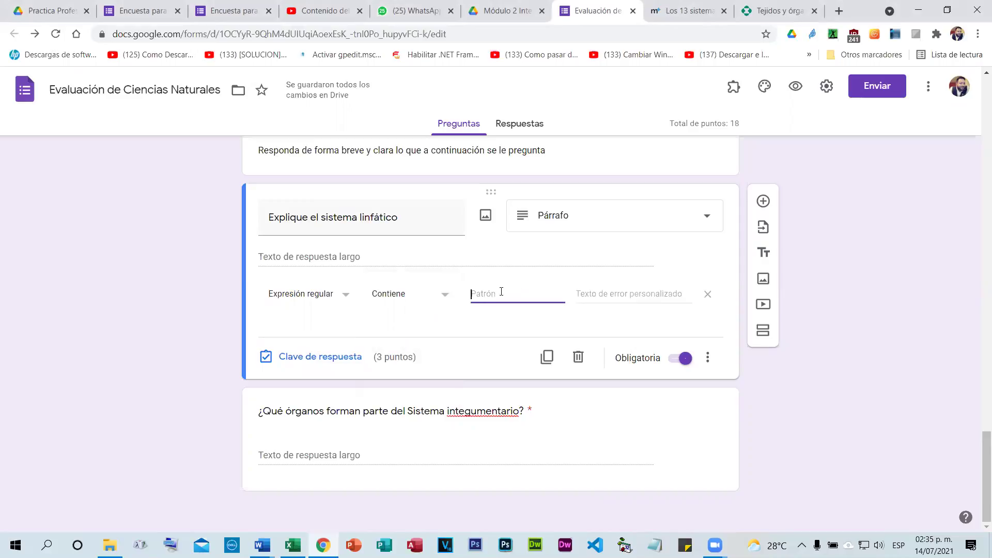
type("fhfghfg")
key("BackSpace")
key("BackSpace")
key("BackSpace")
key("BackSpace")
key("BackSpace")
key("BackSpace")
key("BackSpace")
Scroll the medicoplus article to section '11. Sistema linfático'.
left_click(663, 5)
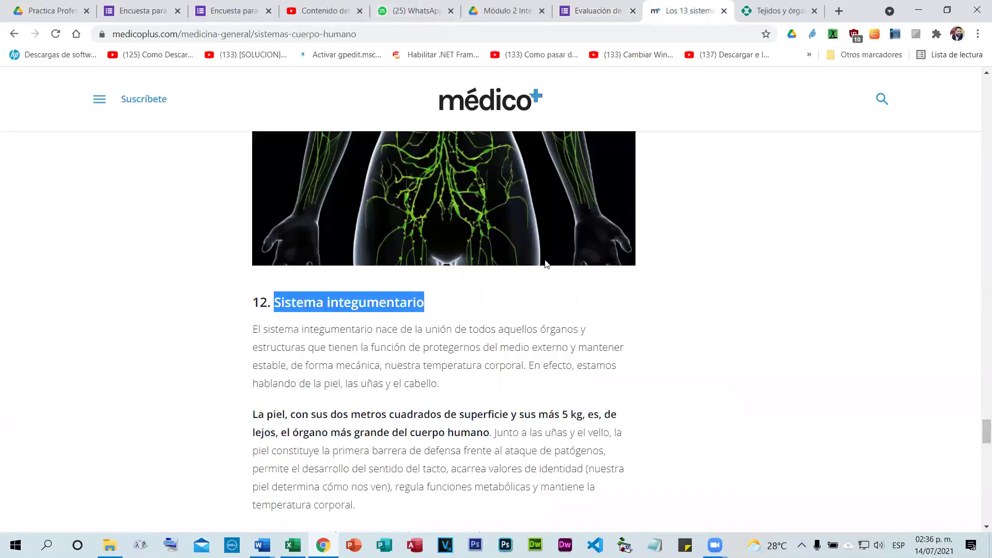
scroll(569, 279, "up", 5)
scroll(403, 189, "up", 5)
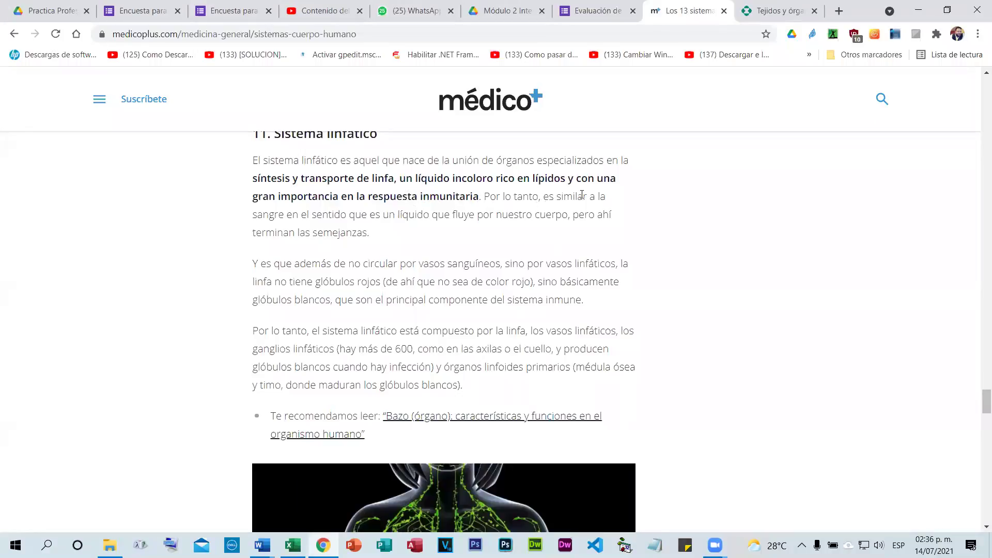
scroll(453, 214, "up", 1)
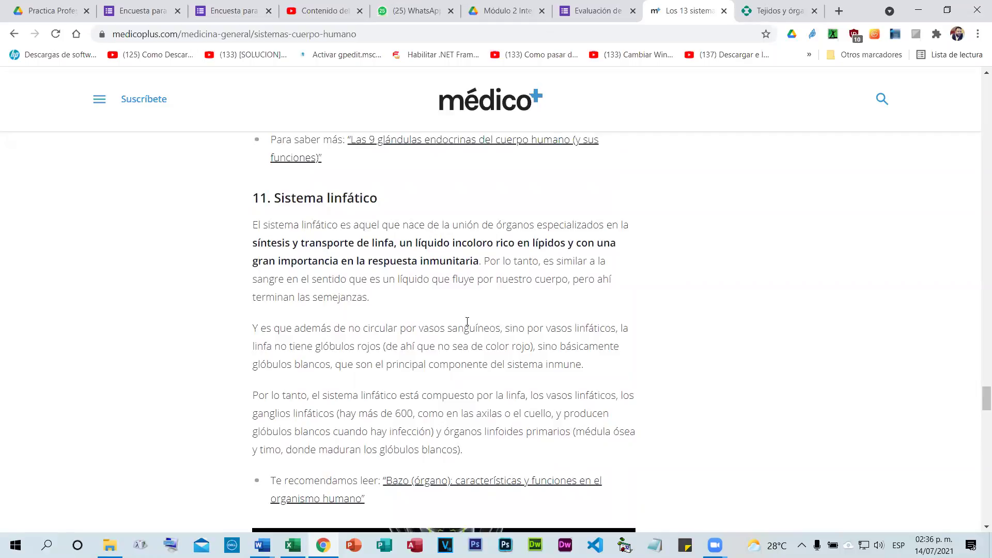
scroll(540, 317, "up", 1)
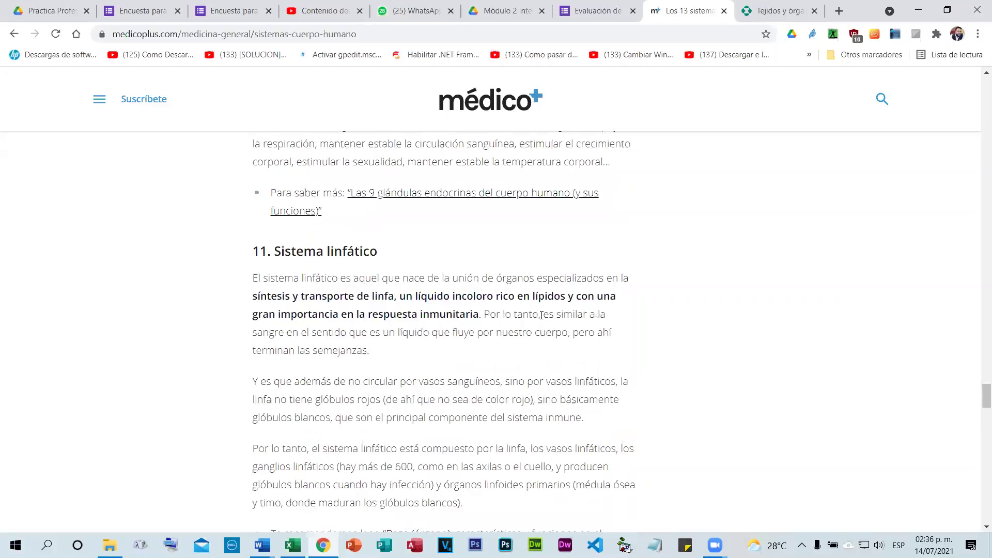
scroll(540, 315, "up", 4)
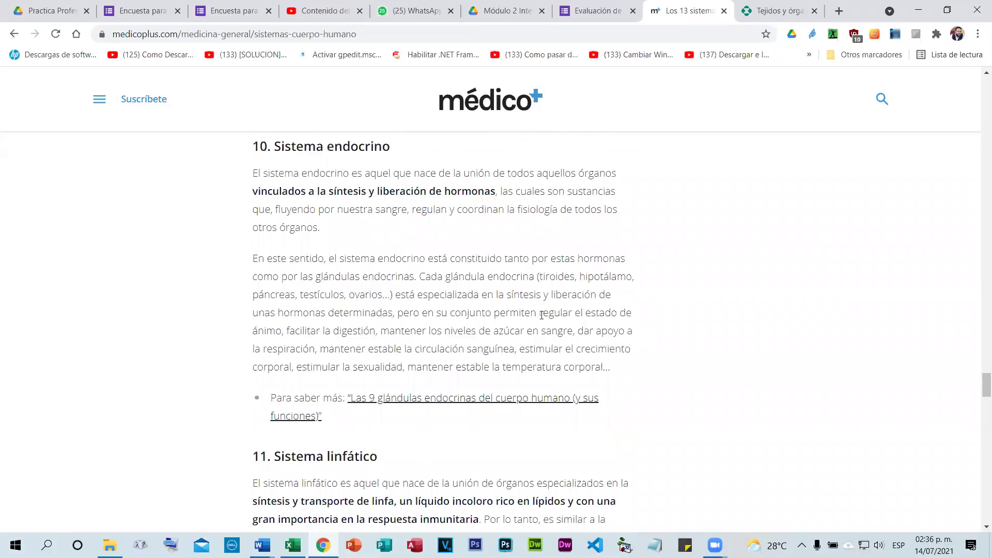
scroll(541, 309, "down", 7)
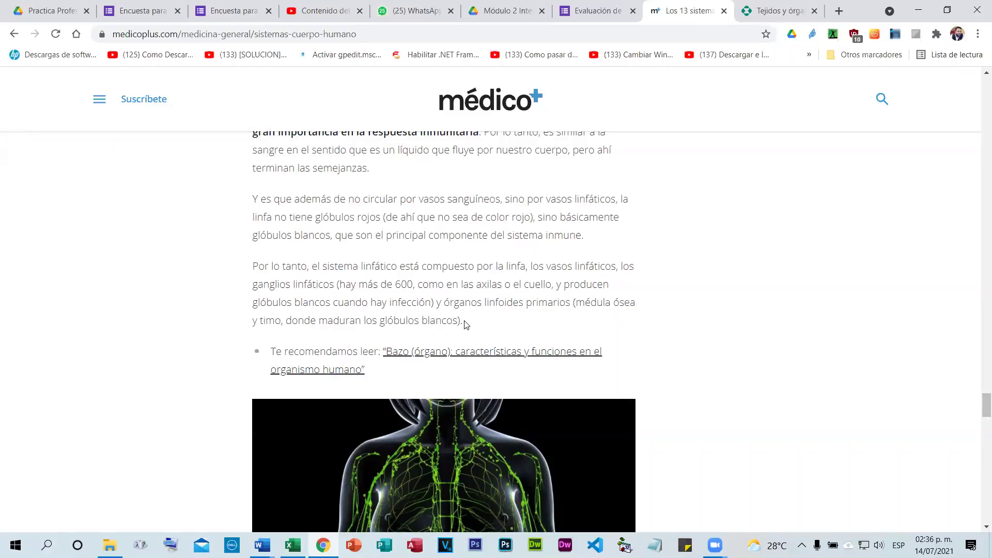
scroll(465, 320, "up", 2)
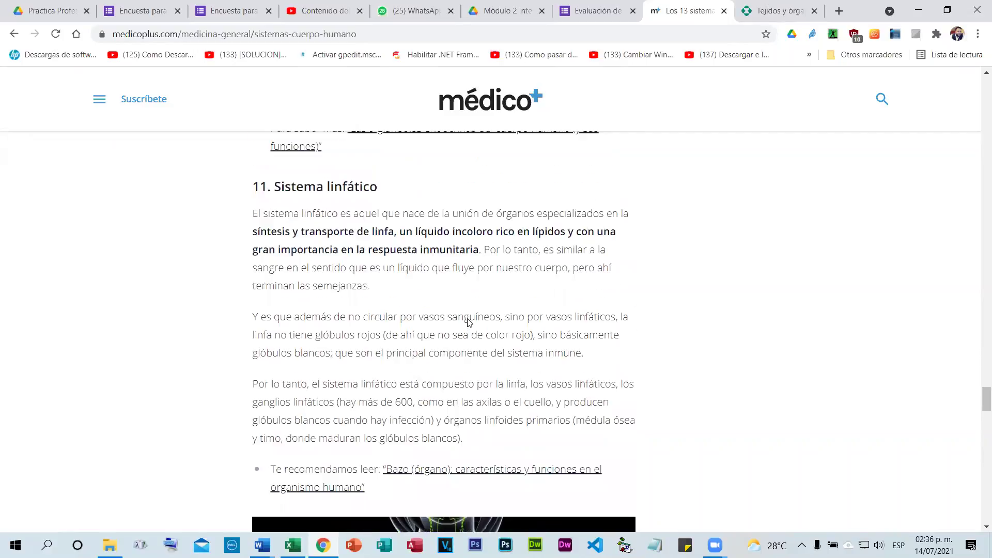
scroll(465, 323, "up", 1)
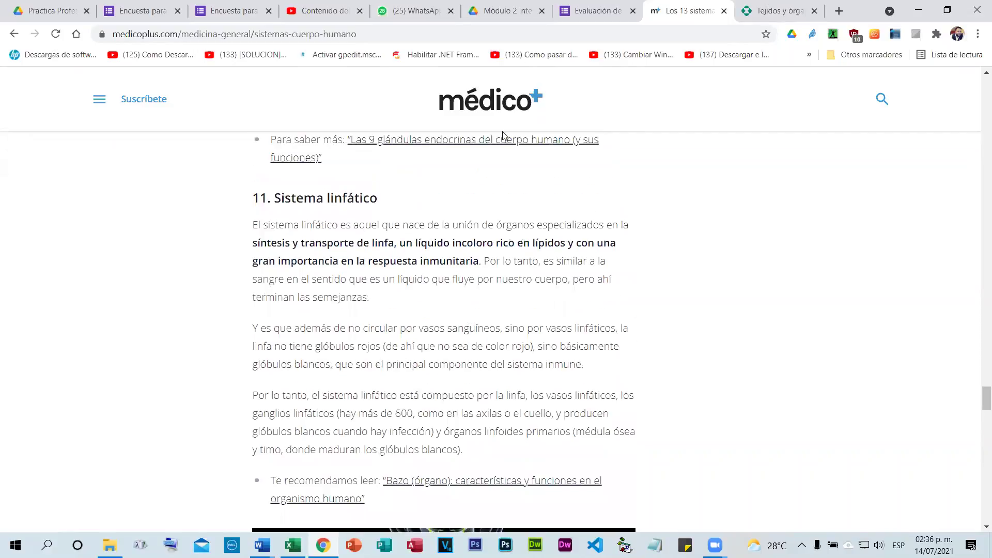
Enter 'Sangre' as the lymphatic question's Contiene pattern, then return to the medicoplus article.
left_click(568, 10)
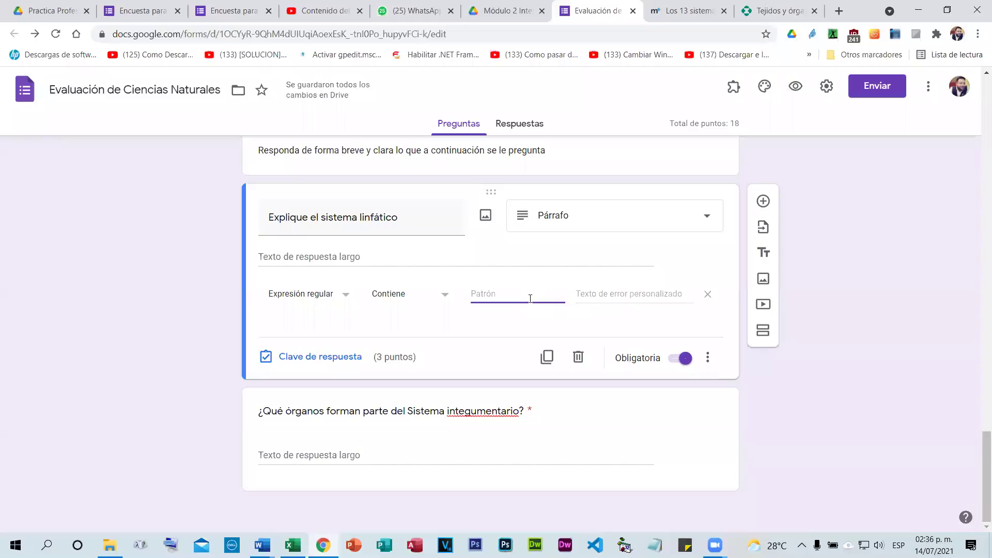
type("Sangre")
left_click(471, 325)
left_click(631, 294)
left_click(552, 293)
left_click(667, 10)
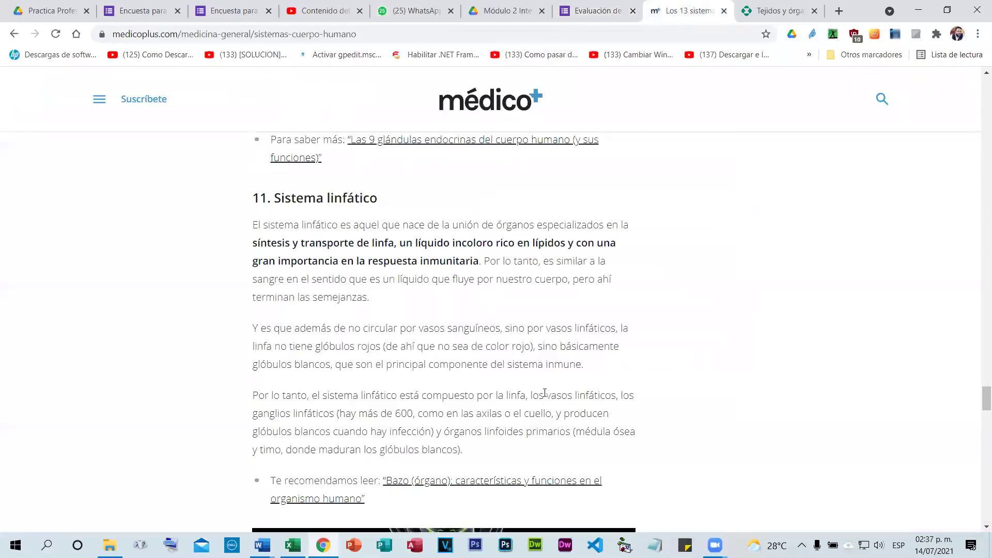
scroll(544, 396, "down", 10)
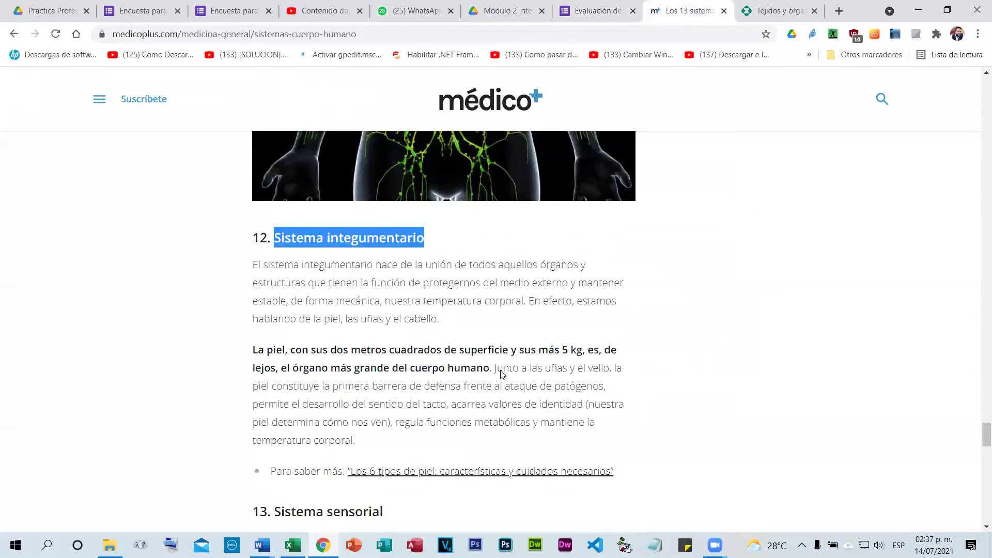
Give the integumentary question Expresión regular validation: Contiene 'Piel'.
left_click(587, 6)
left_click(484, 450)
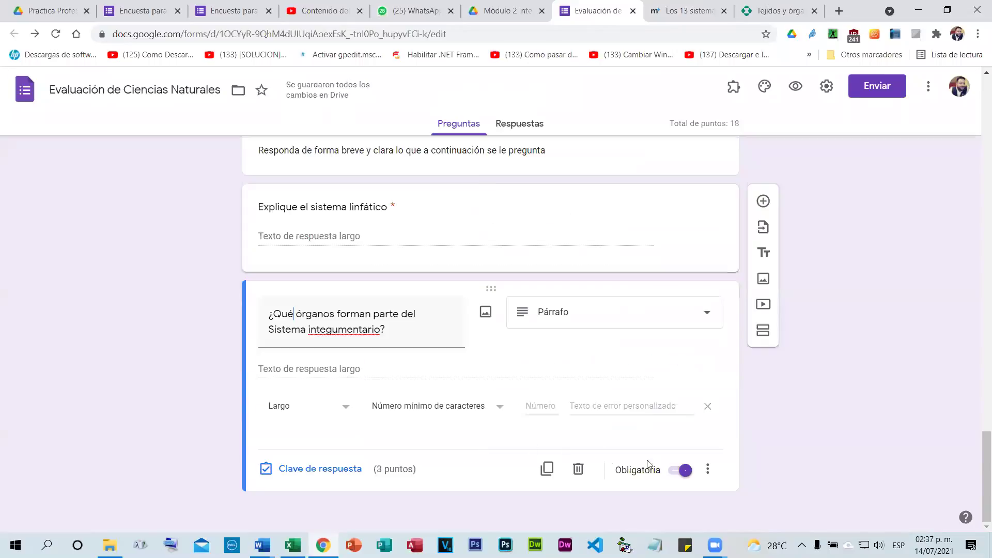
left_click(707, 469)
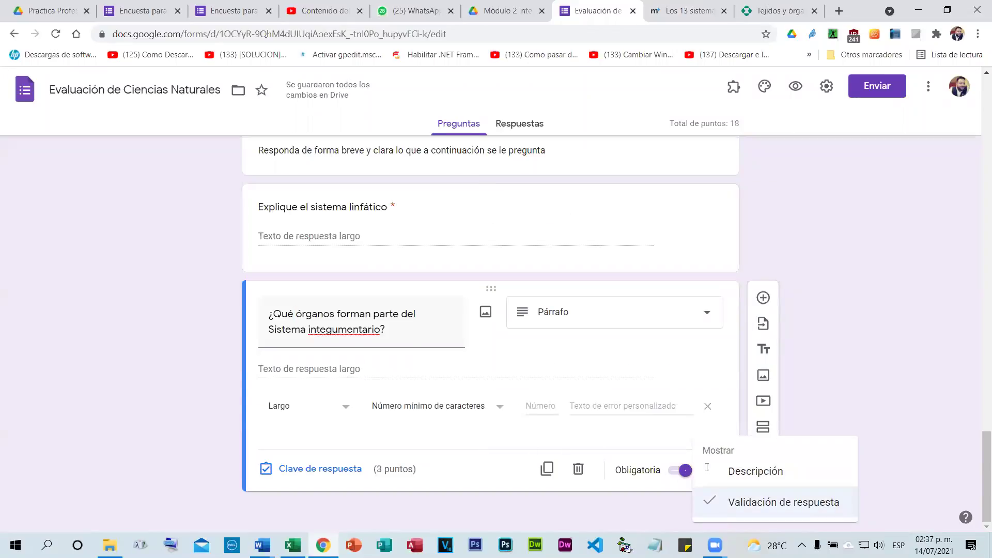
left_click(313, 414)
left_click(340, 409)
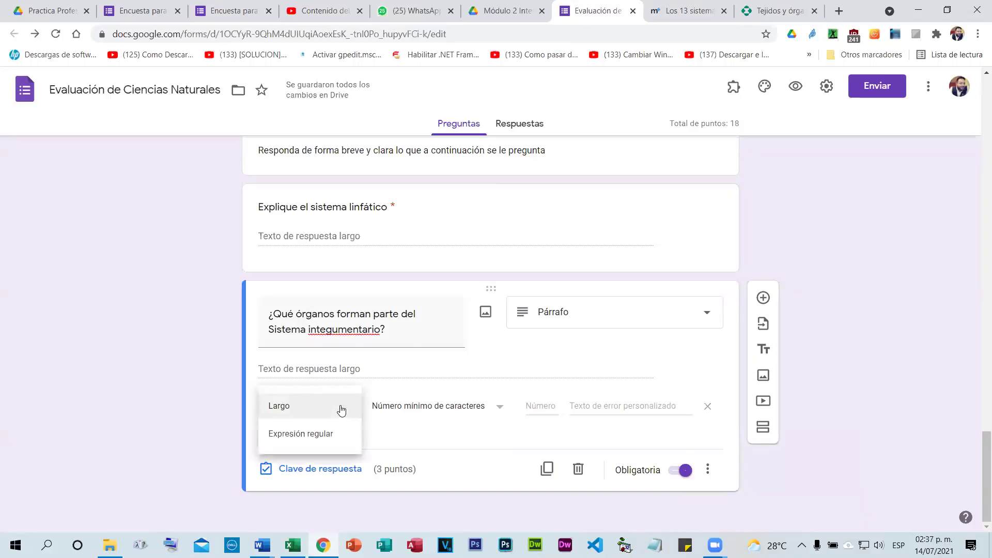
left_click(301, 434)
left_click(505, 407)
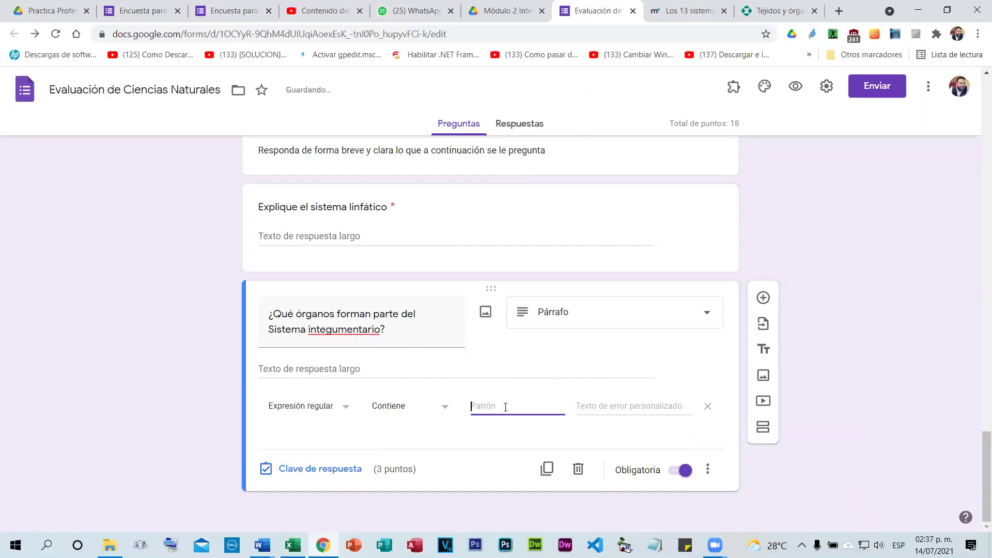
type("Piel")
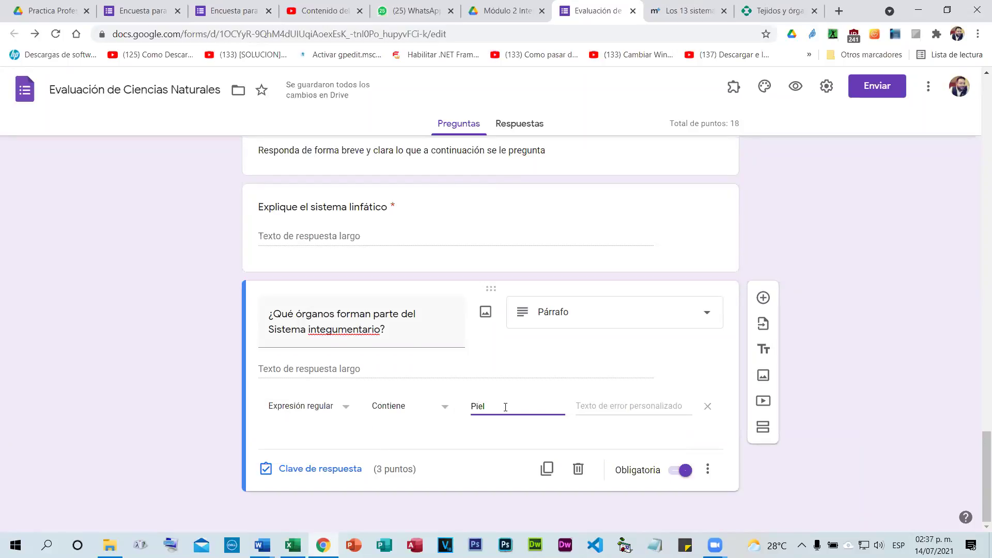
left_click(393, 408)
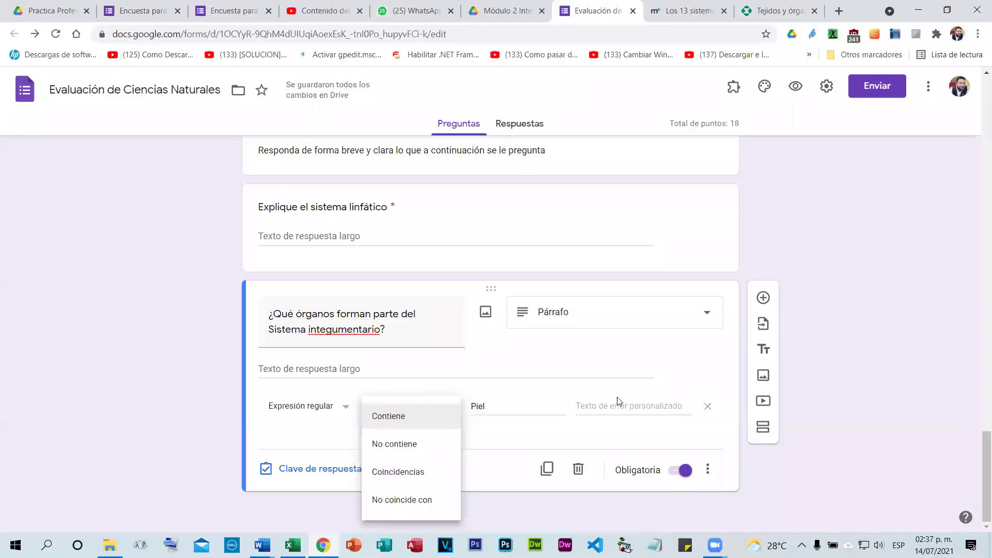
left_click(491, 365)
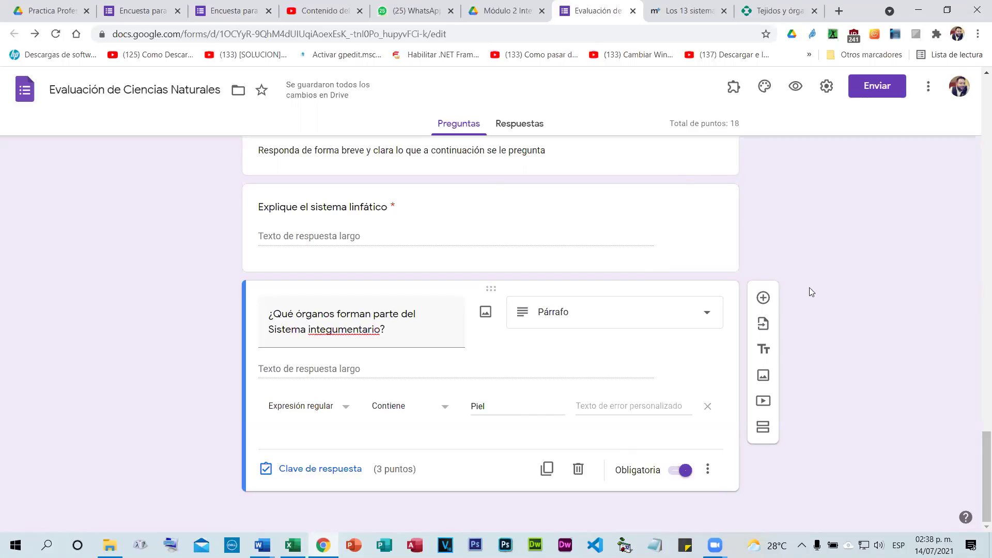
Add a question titled 'Explique el Sistema sensorial' from the article's heading.
left_click(763, 298)
scroll(629, 336, "down", 2)
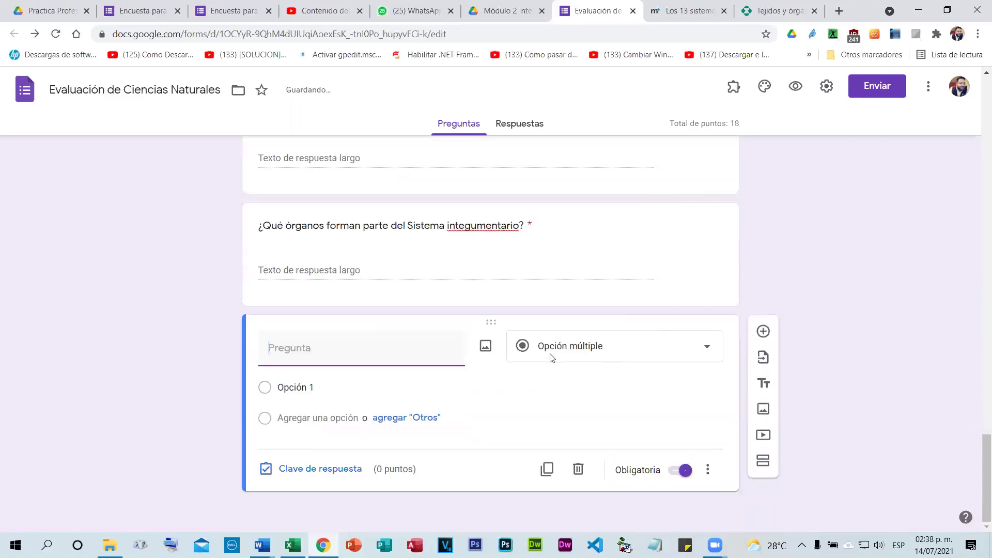
key("ctrl+Tab")
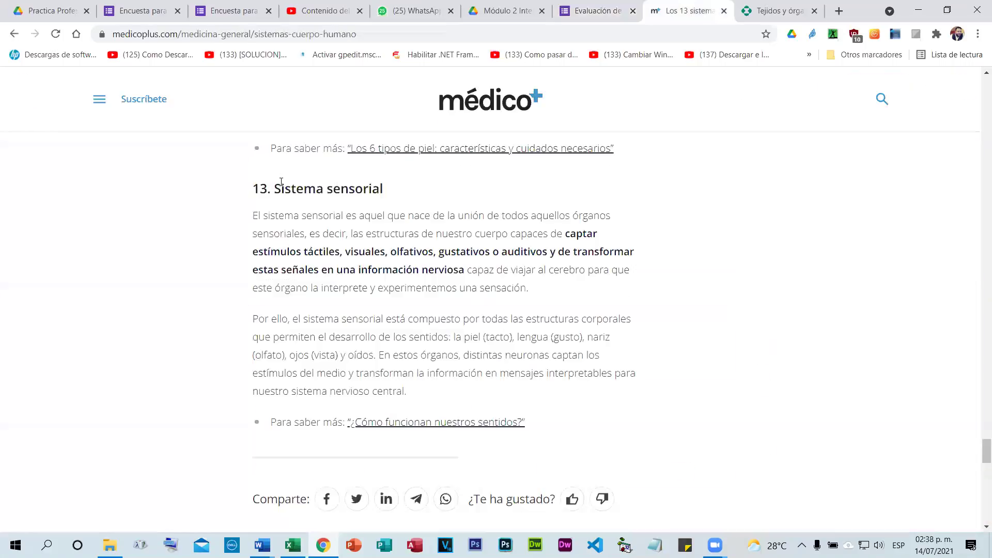
left_click_drag(274, 187, 382, 188)
key("ctrl+c")
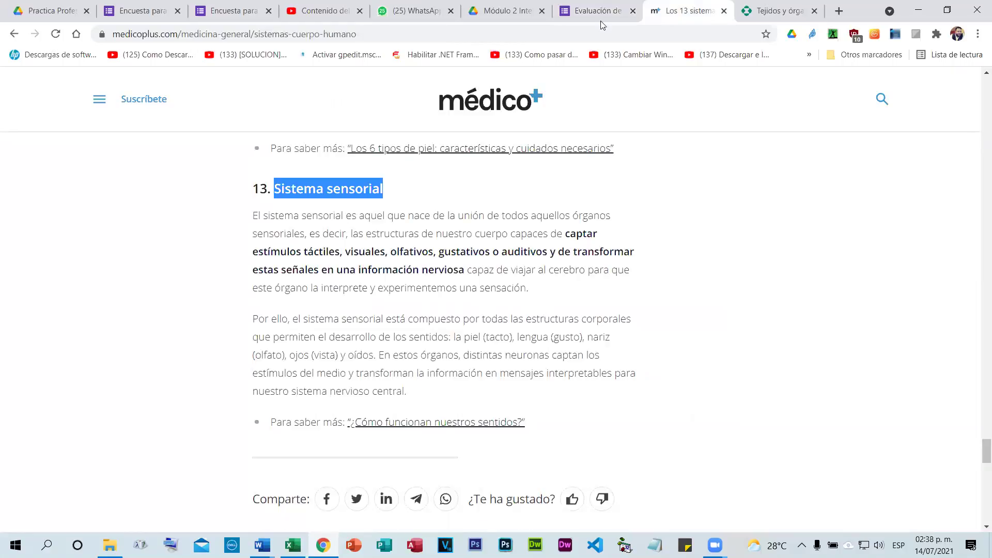
left_click(597, 13)
key("ctrl+v")
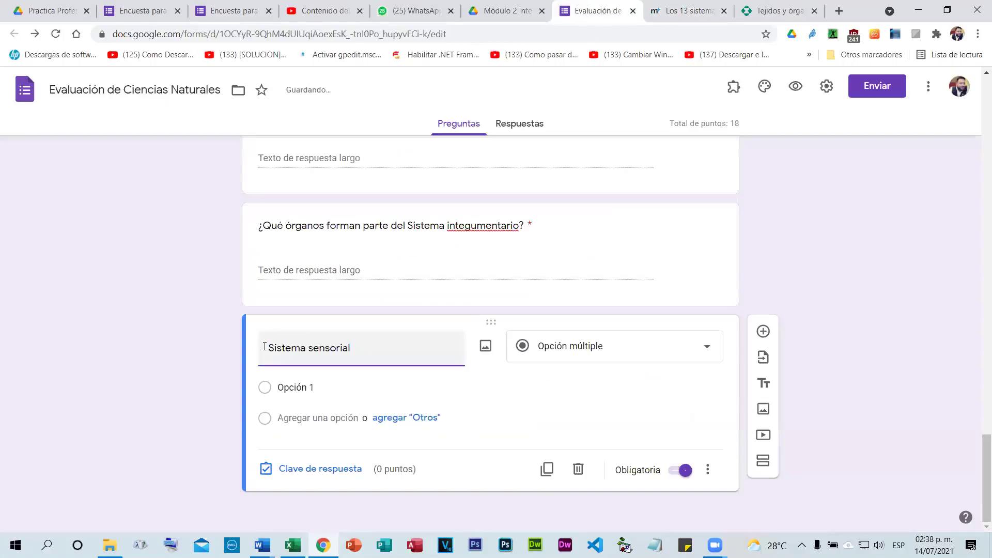
type("Explique el")
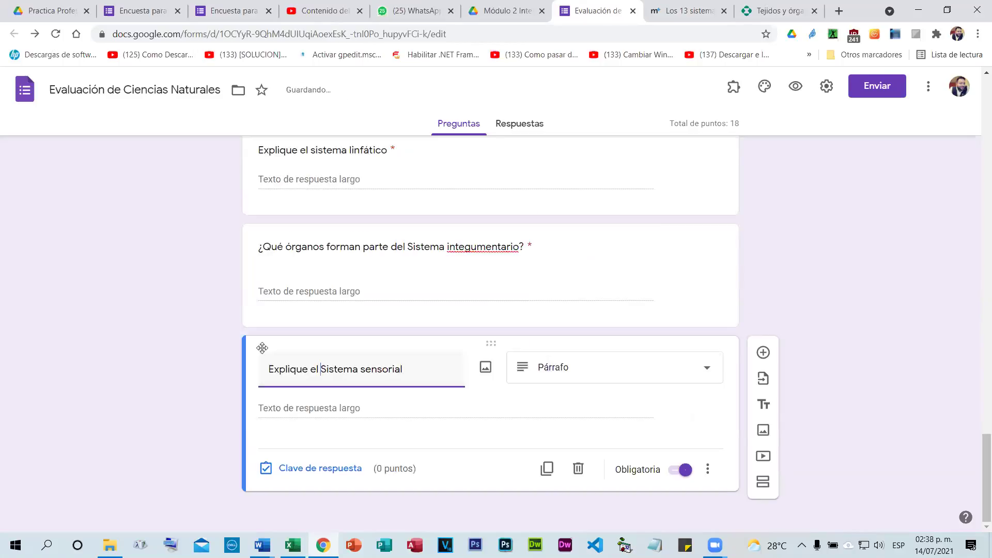
Validate its answers with Expresión regular Contiene 'Sentidos'.
left_click(708, 468)
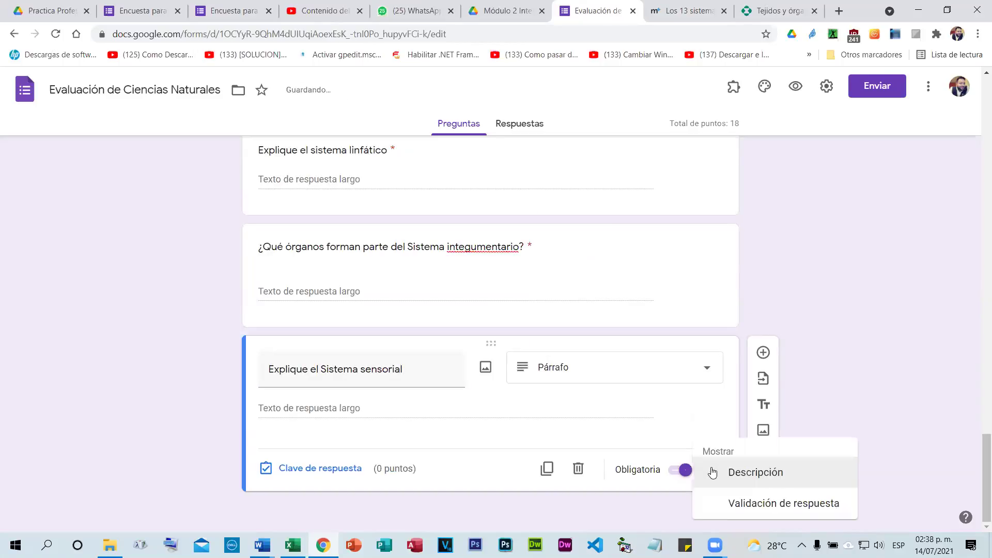
left_click(728, 501)
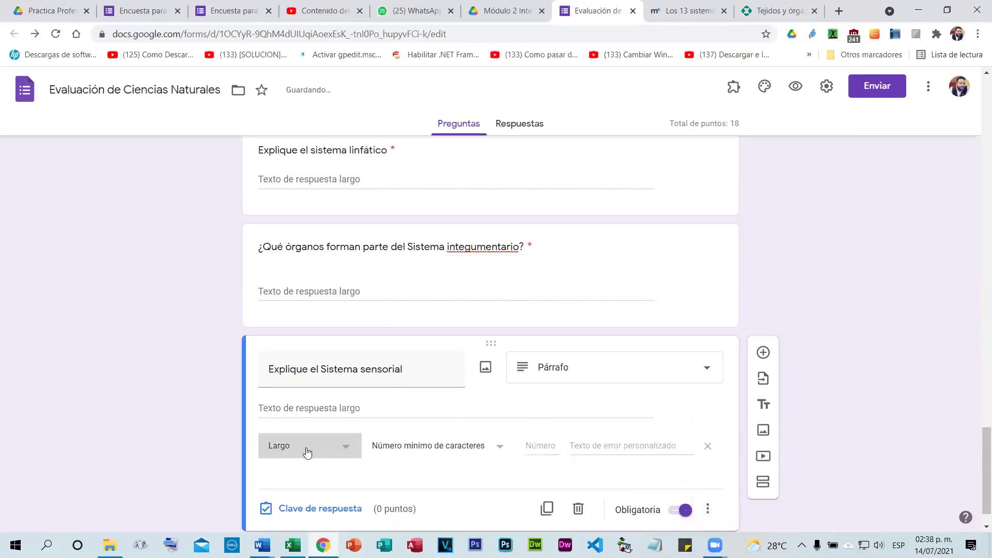
left_click(308, 451)
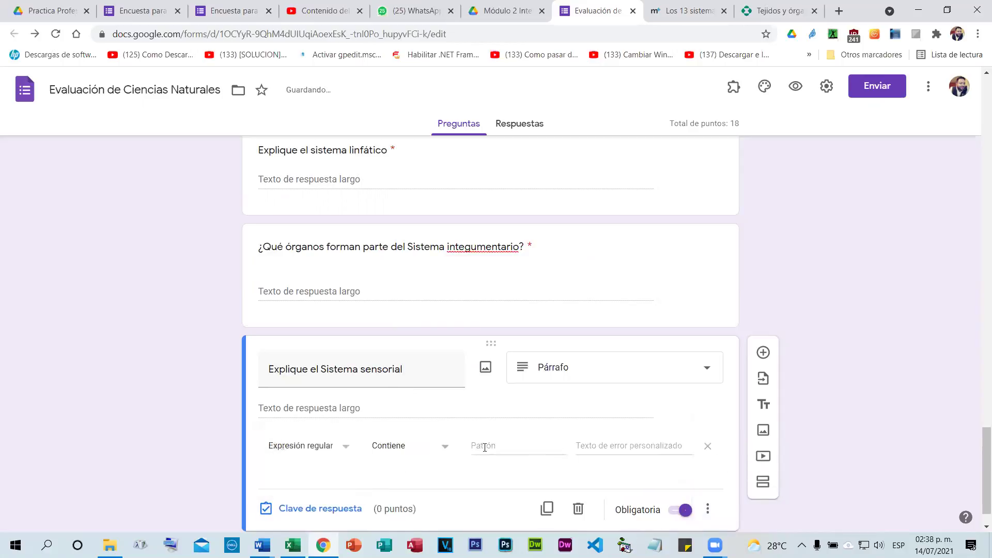
left_click(486, 451)
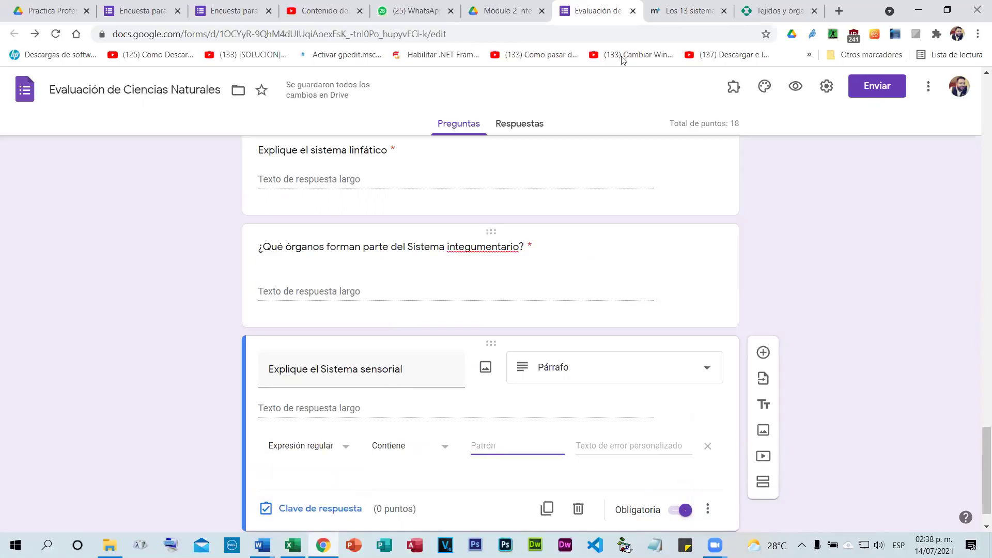
left_click(674, 5)
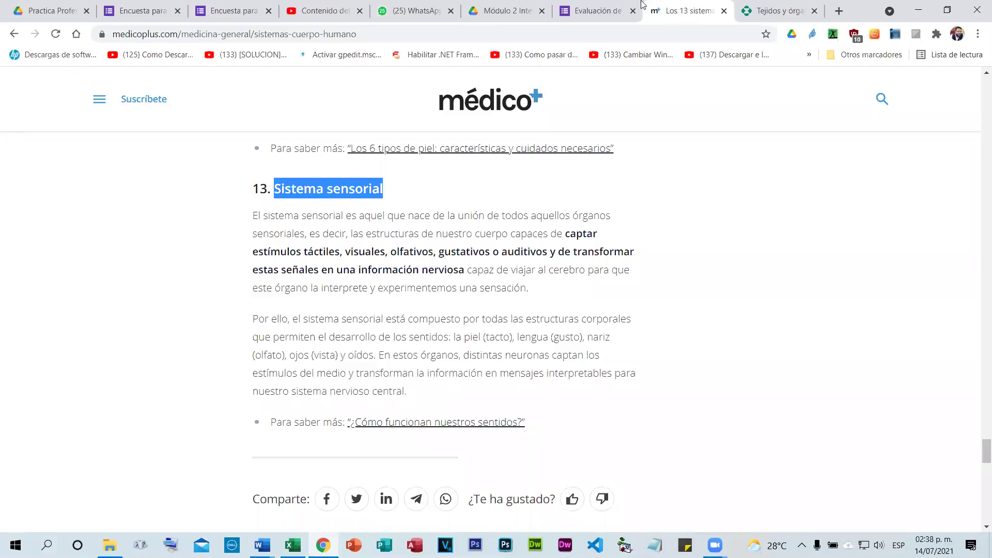
left_click(594, 10)
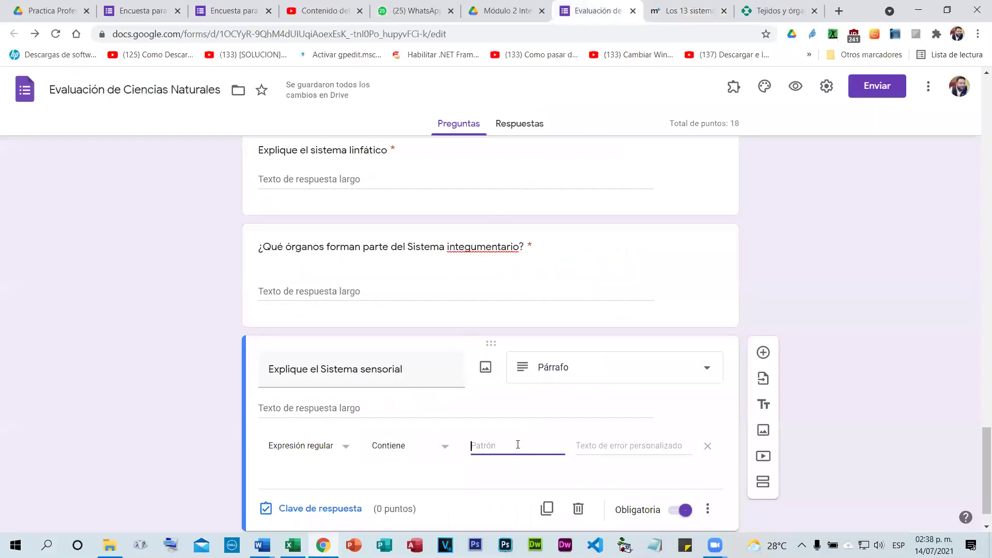
type("Sentidos")
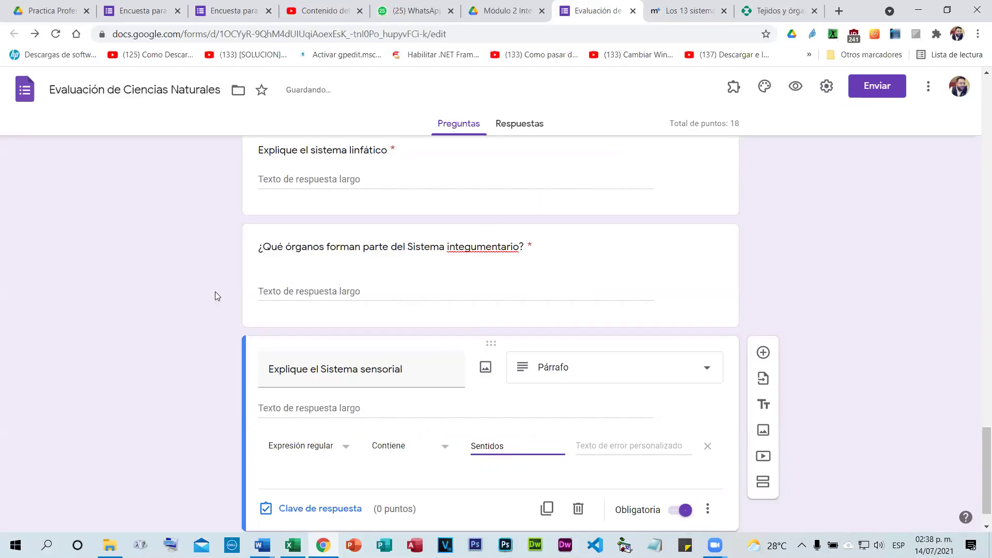
Give the sensorial question 2 points, bringing the quiz total to 20.
scroll(215, 295, "down", 1)
left_click(347, 468)
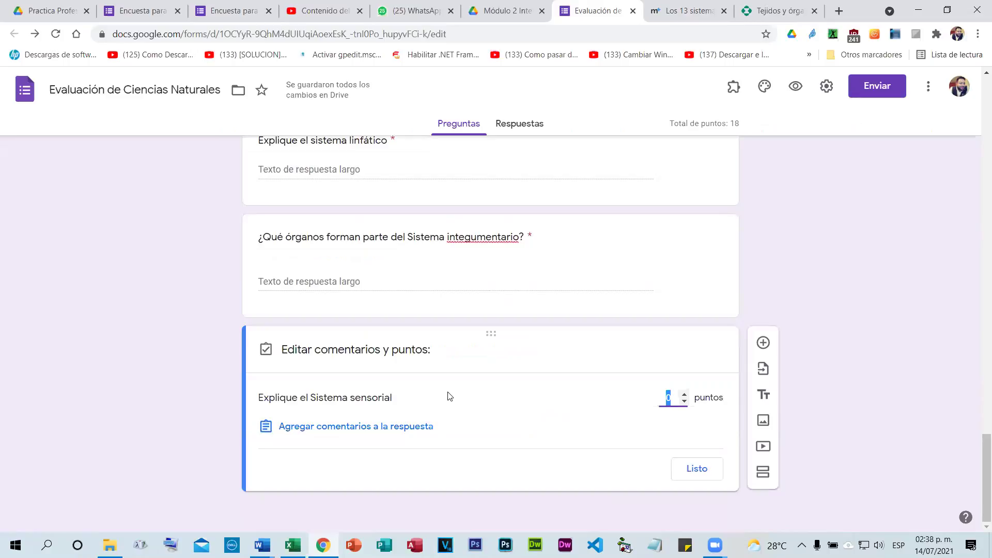
left_click(684, 395)
left_click(684, 394)
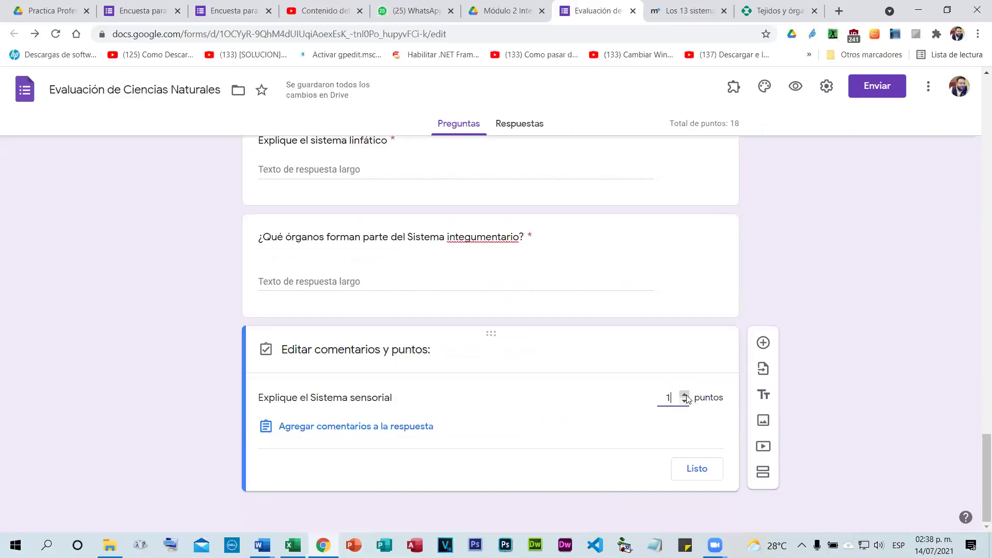
left_click(695, 468)
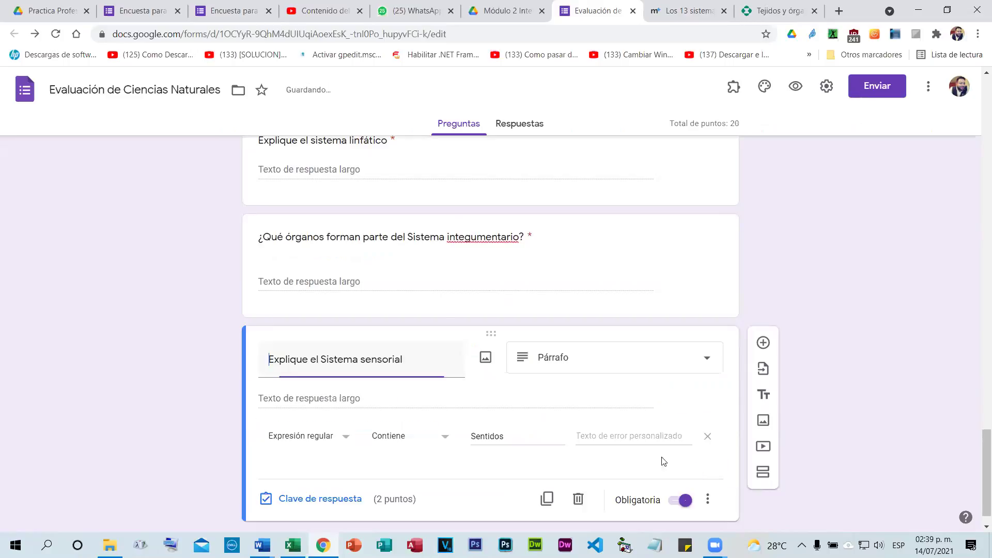
triple_click(685, 123)
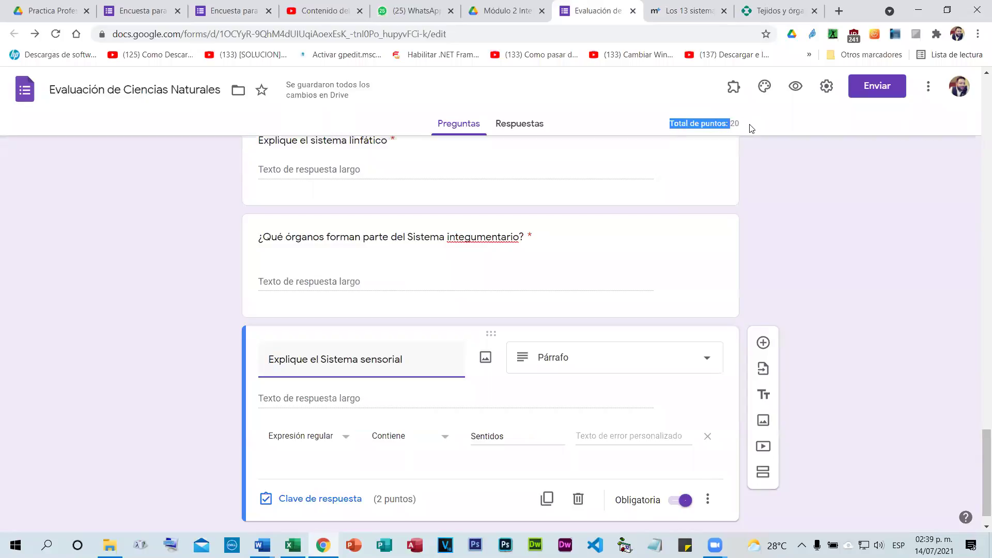
left_click(30, 310)
scroll(139, 294, "up", 2)
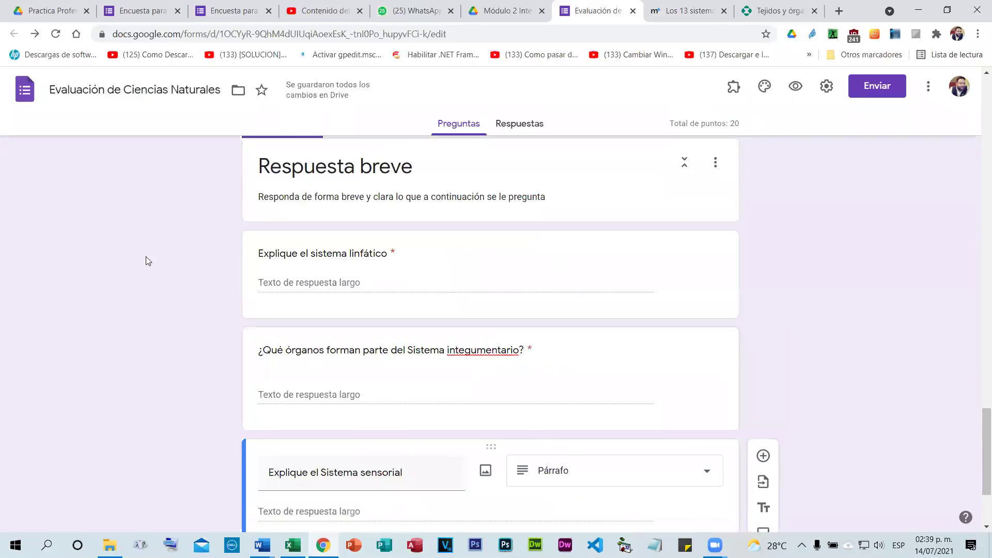
scroll(146, 258, "up", 12)
Preview the quiz and enter the respondent's e-mail address.
left_click(796, 89)
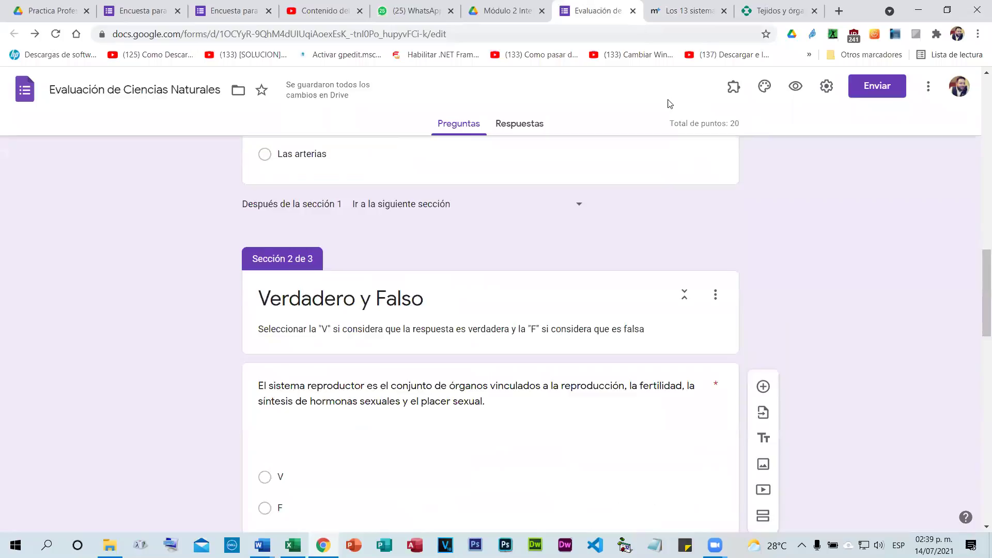
scroll(487, 206, "down", 8)
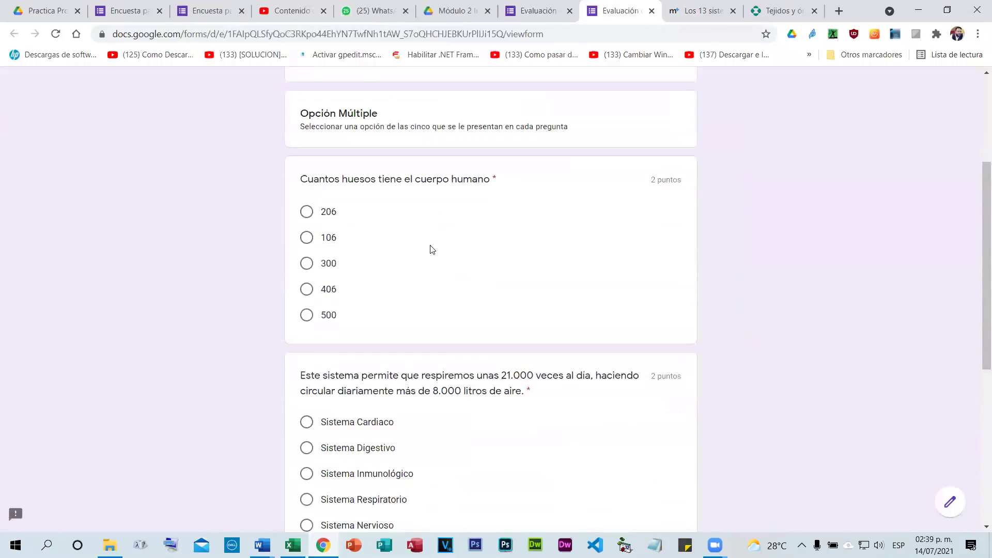
scroll(427, 232, "down", 3)
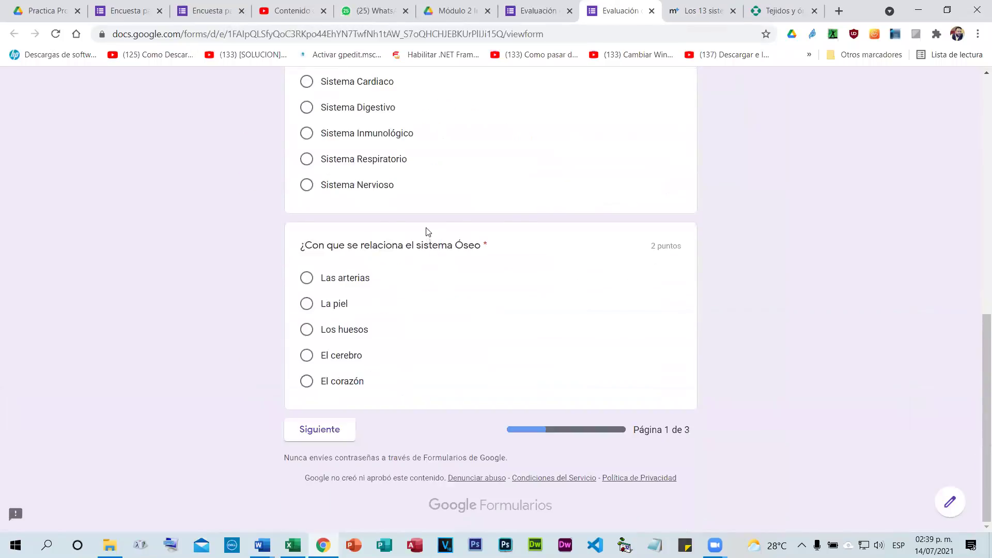
scroll(433, 224, "up", 8)
scroll(421, 242, "down", 5)
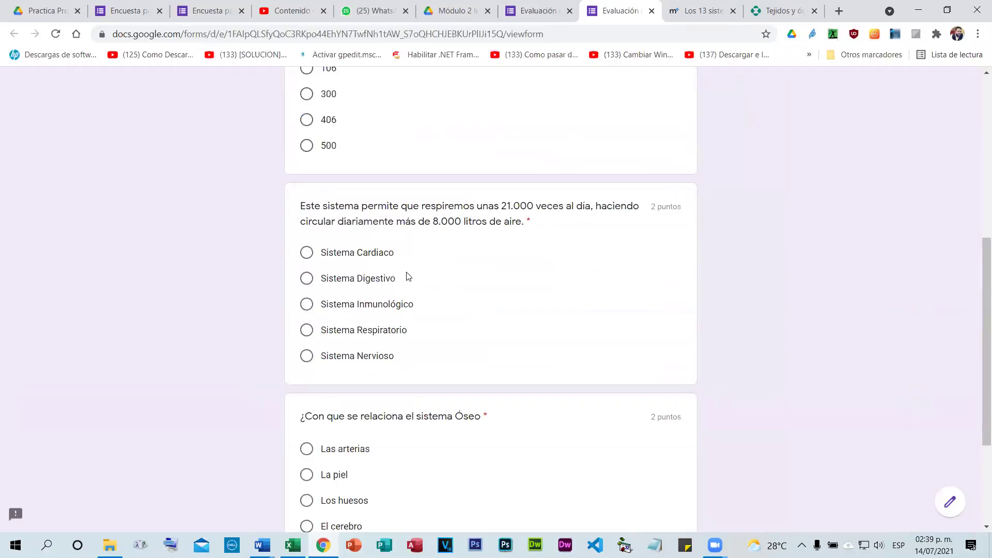
scroll(407, 273, "up", 7)
left_click(374, 237)
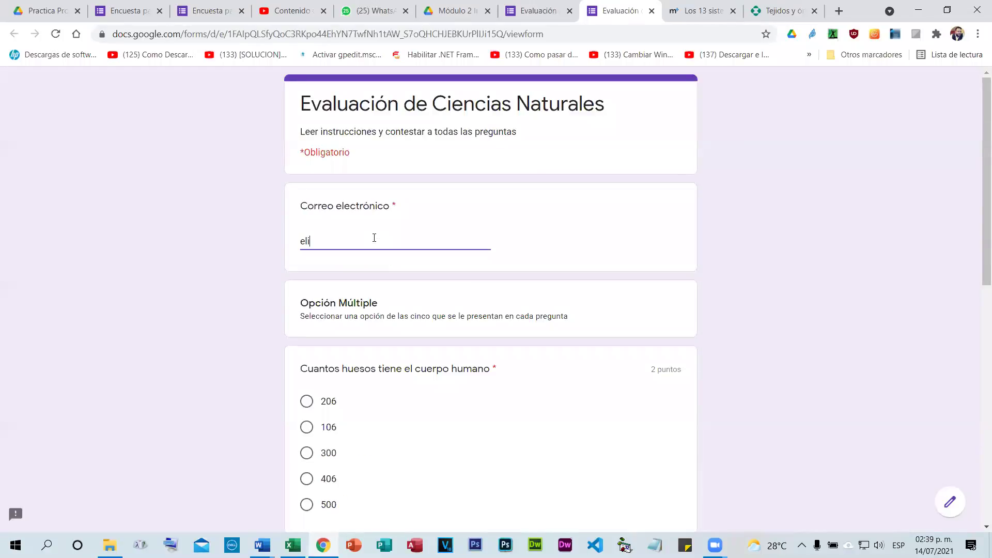
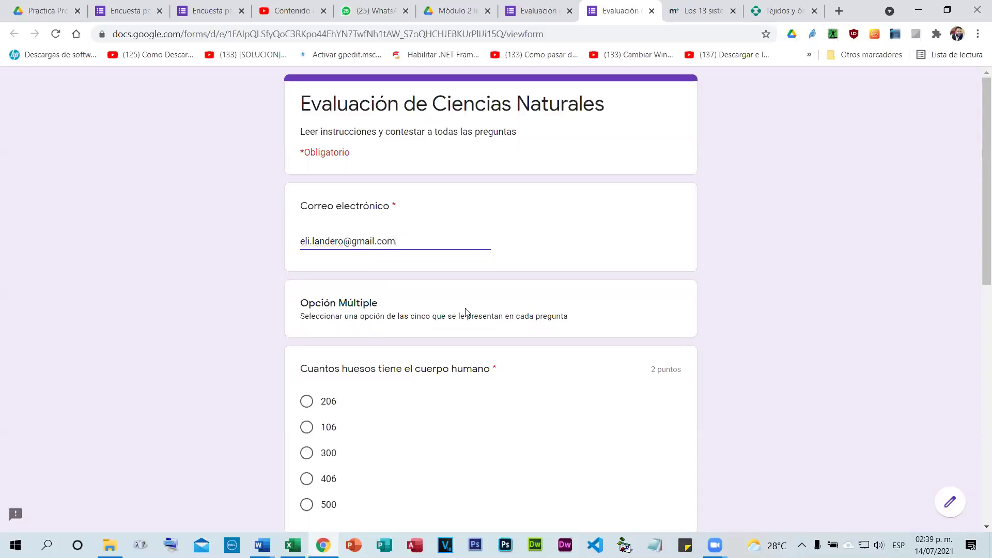
On page 1, answer 206 for bones, Sistema Respiratorio for breathing, and Los huesos for Óseo.
scroll(465, 312, "down", 3)
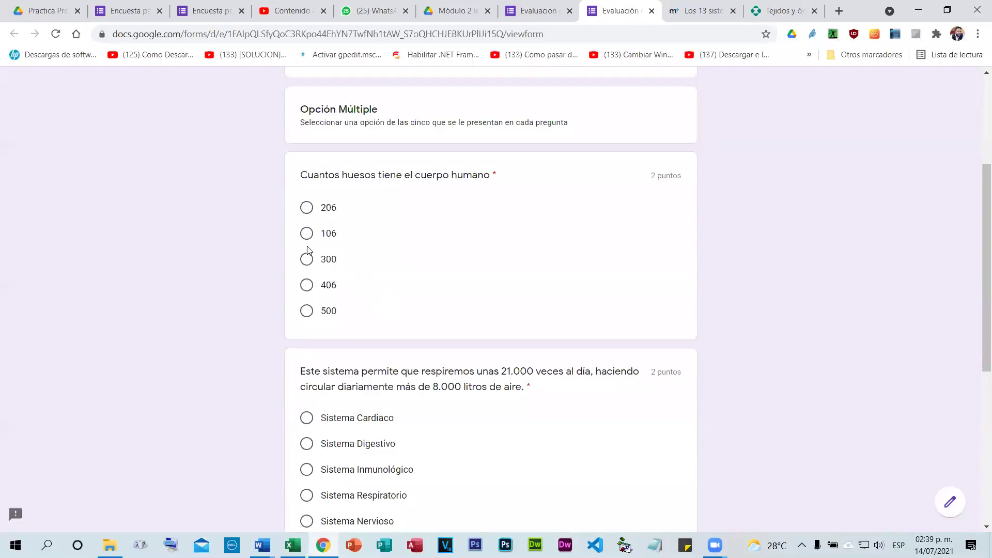
left_click(308, 207)
scroll(428, 272, "down", 2)
scroll(341, 313, "down", 1)
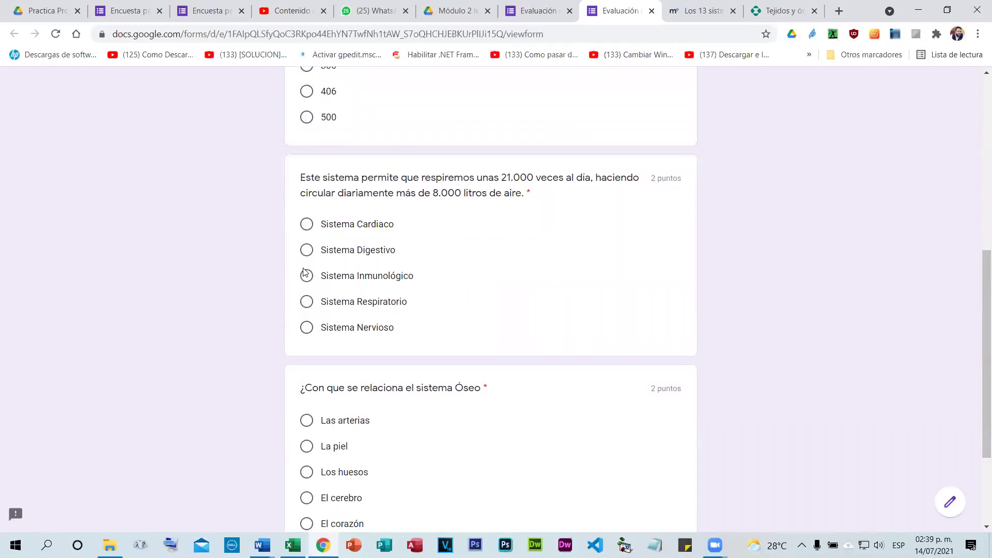
left_click(306, 302)
scroll(361, 310, "down", 2)
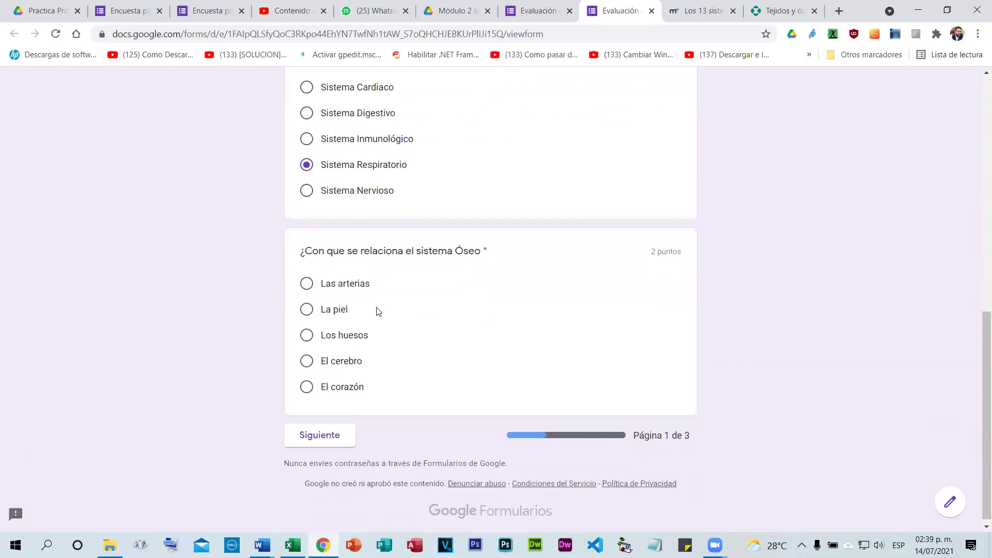
scroll(376, 313, "down", 1)
left_click(307, 330)
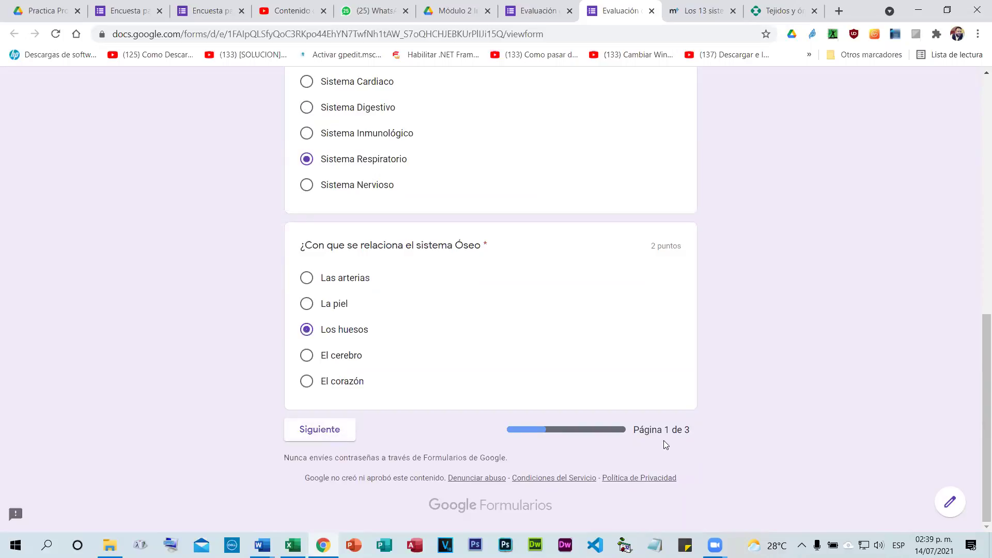
left_click_drag(635, 431, 676, 436)
On page 2, mark the reproductive-system statement true, nervous-system false, and lymphatic-system true.
left_click(321, 430)
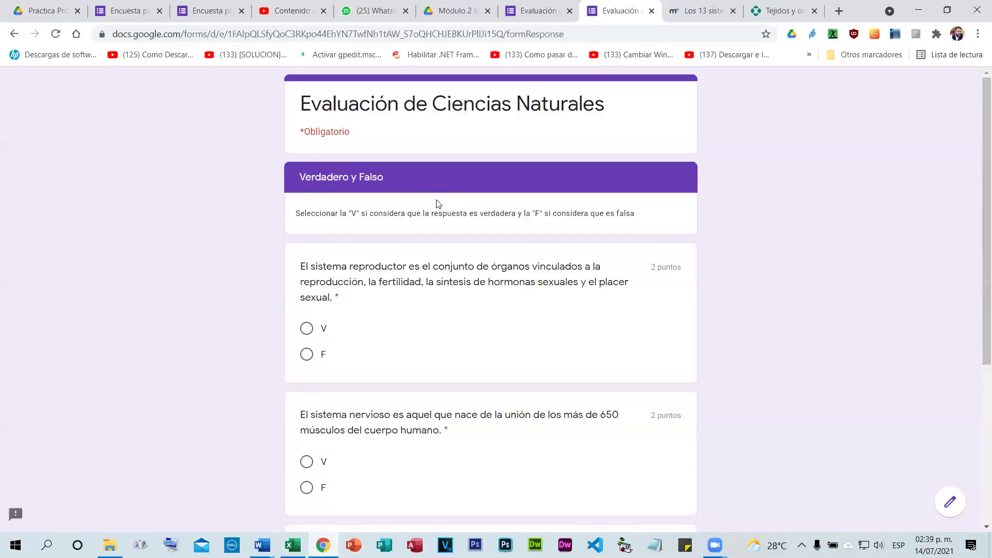
scroll(435, 204, "down", 3)
left_click(307, 199)
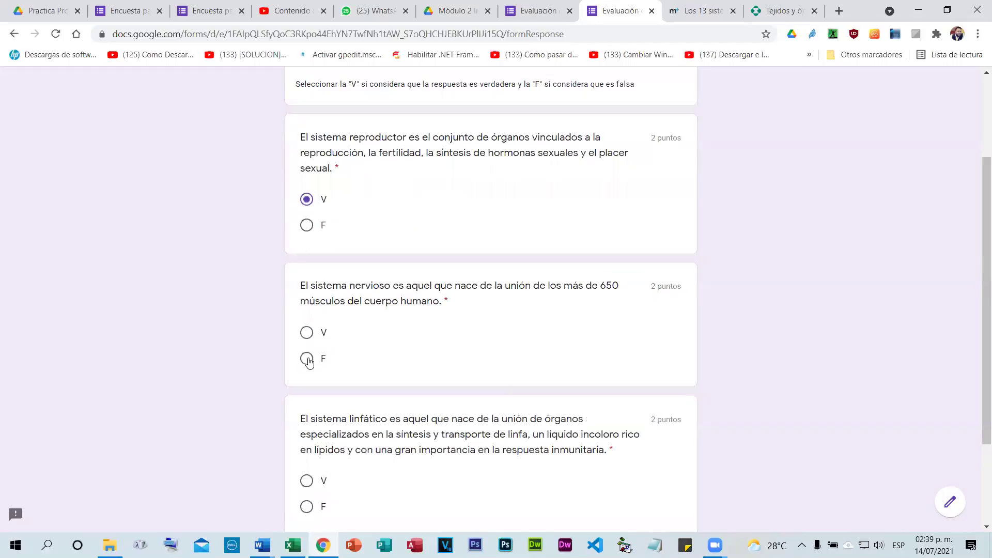
left_click(306, 358)
scroll(347, 316, "down", 2)
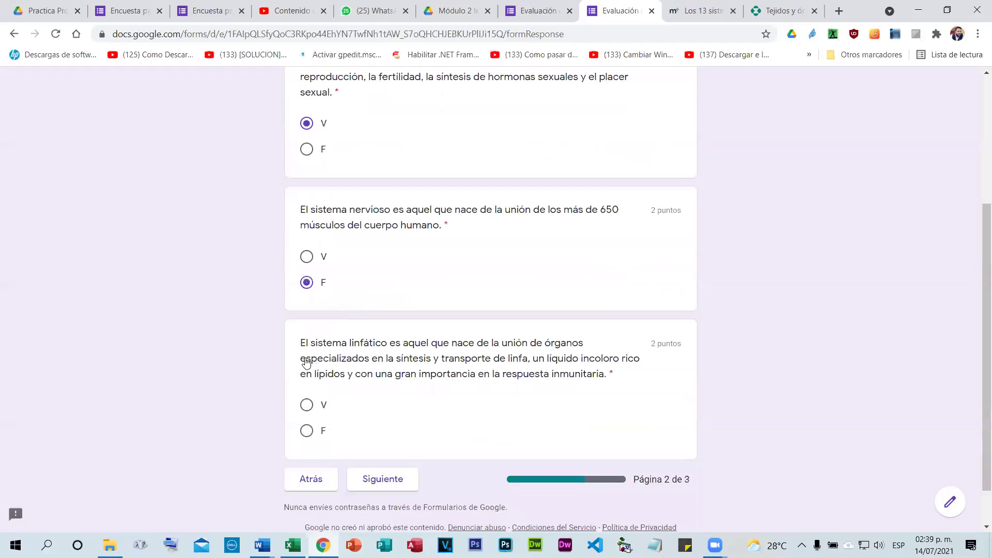
scroll(306, 361, "down", 1)
left_click(307, 355)
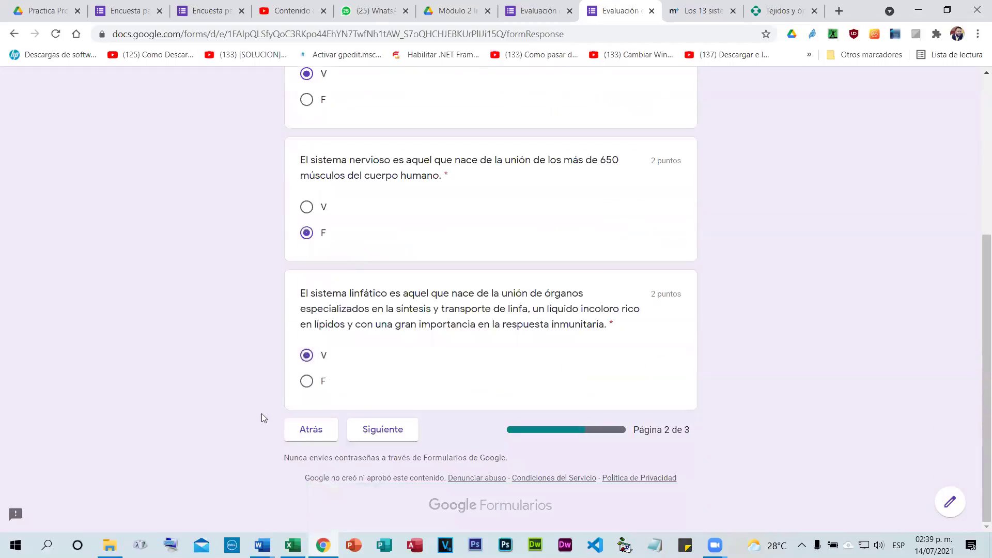
Answer the lymphatic-system question with Sangre and the integumentary question with Piel, checking the editor's answer key.
left_click(393, 437)
scroll(421, 210, "down", 3)
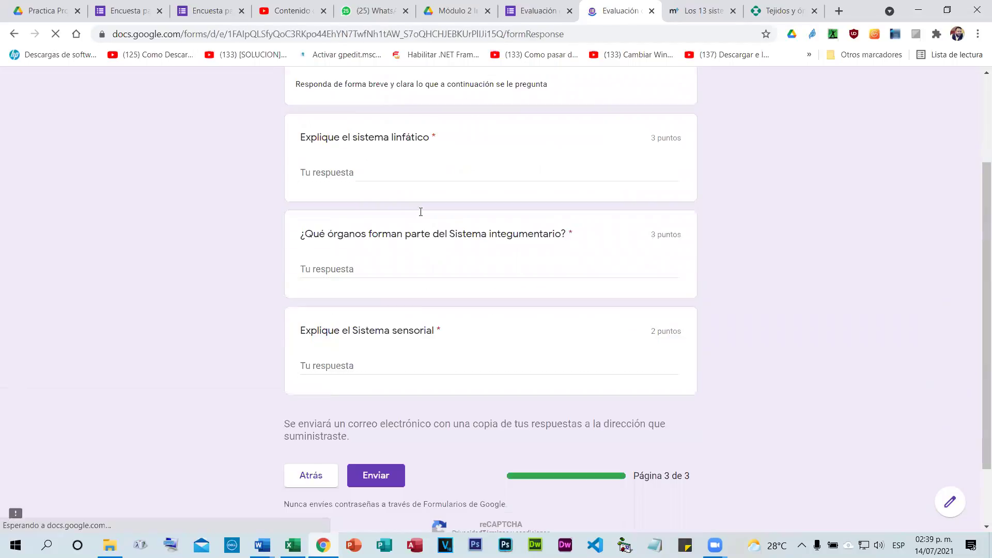
left_click(338, 177)
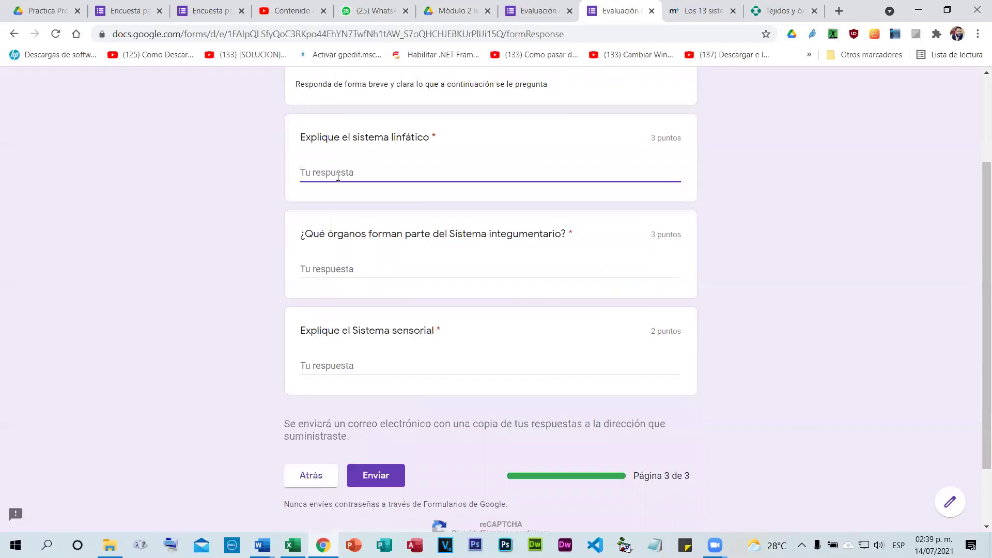
type("Sangre")
left_click(351, 267)
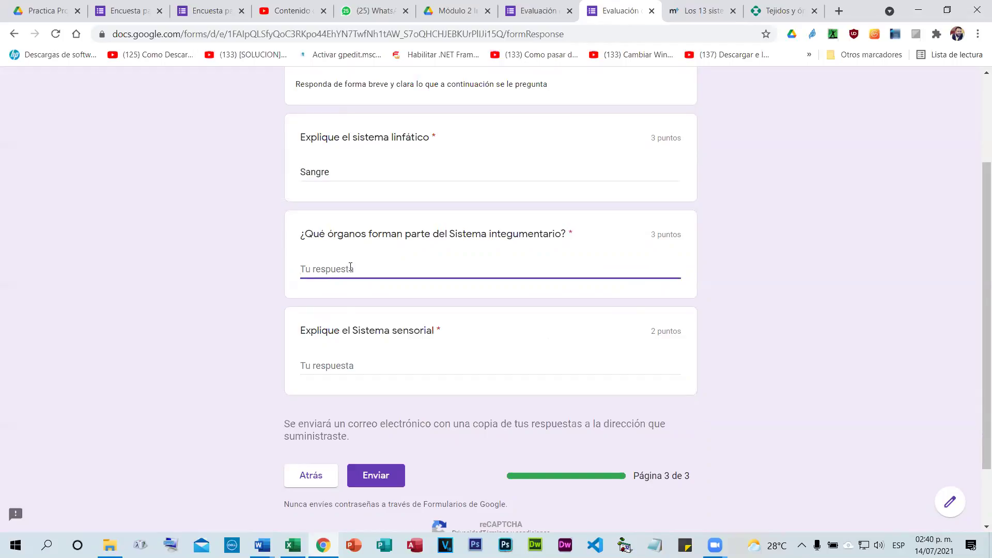
left_click(517, 8)
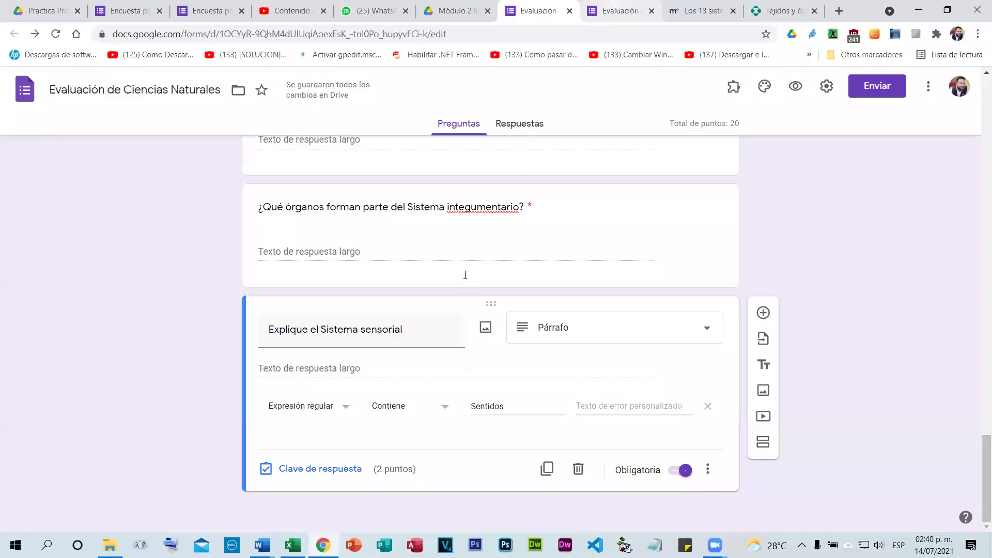
key("ctrl+Tab")
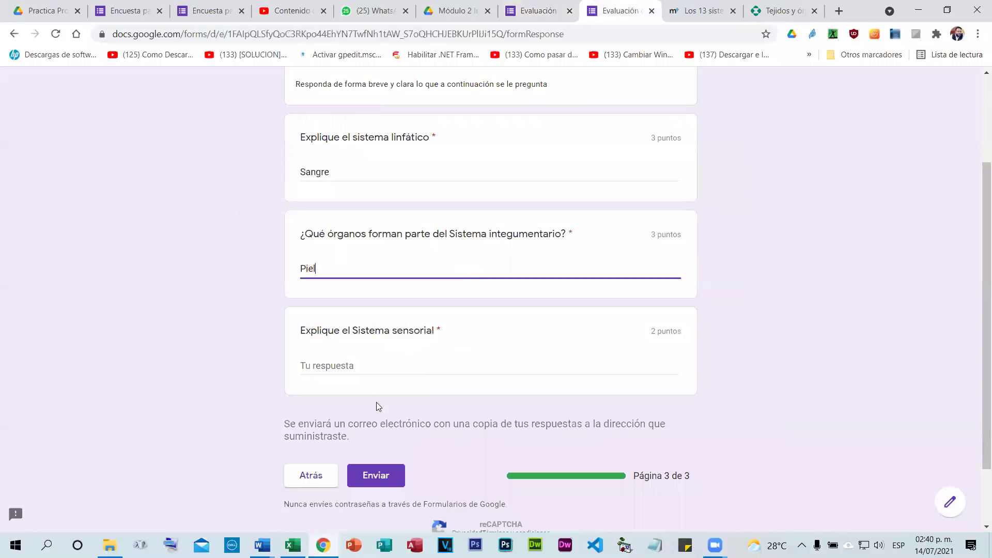
Answer the sensory-system question with Sentidos and submit the quiz.
left_click(351, 366)
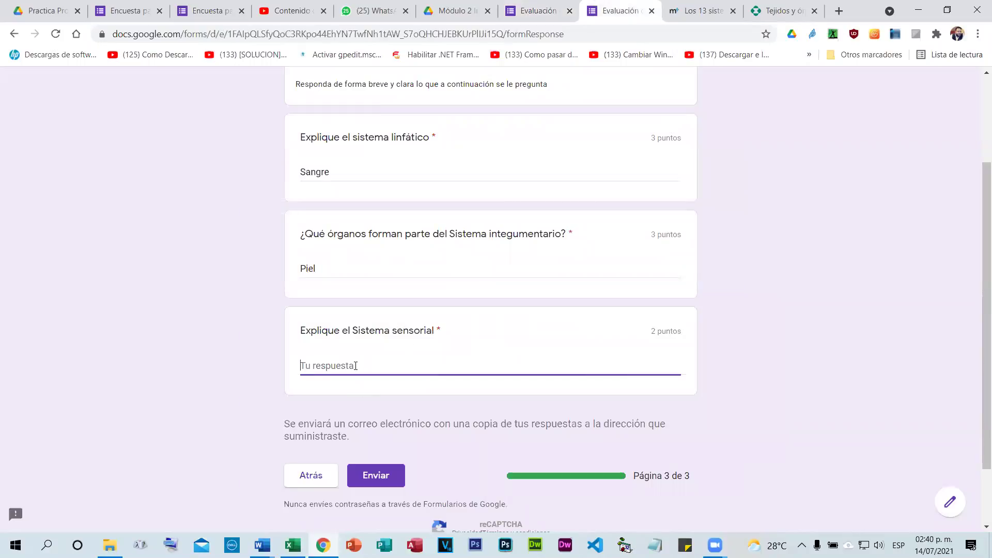
type("Sentidos")
scroll(676, 412, "down", 2)
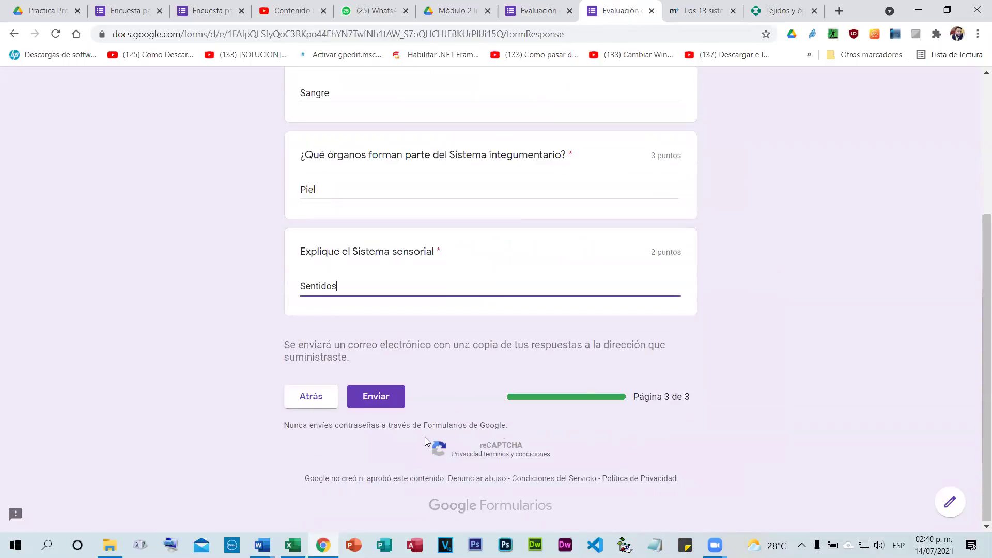
left_click(376, 398)
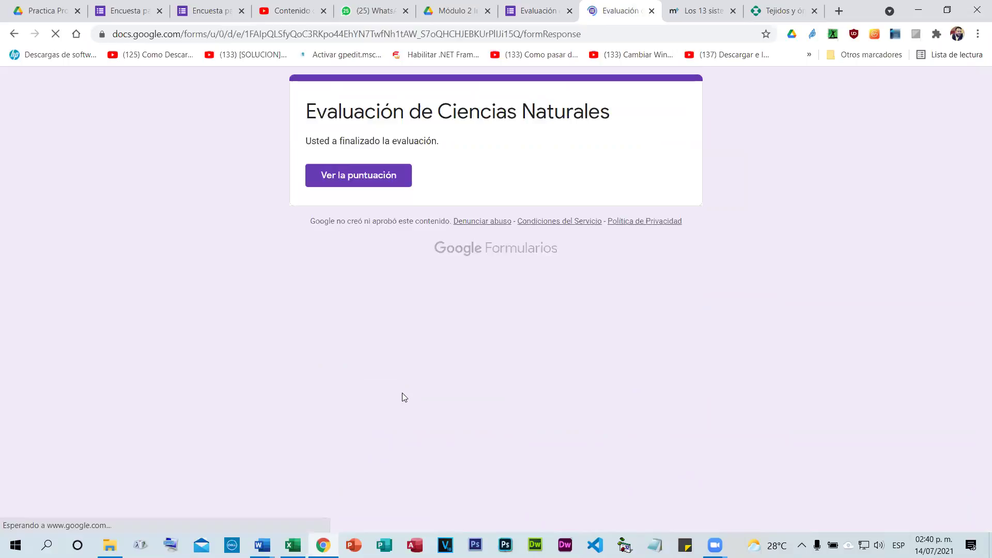
Review the graded response: 12/20 overall, with the short answers at 0 of 8 points.
left_click(333, 173)
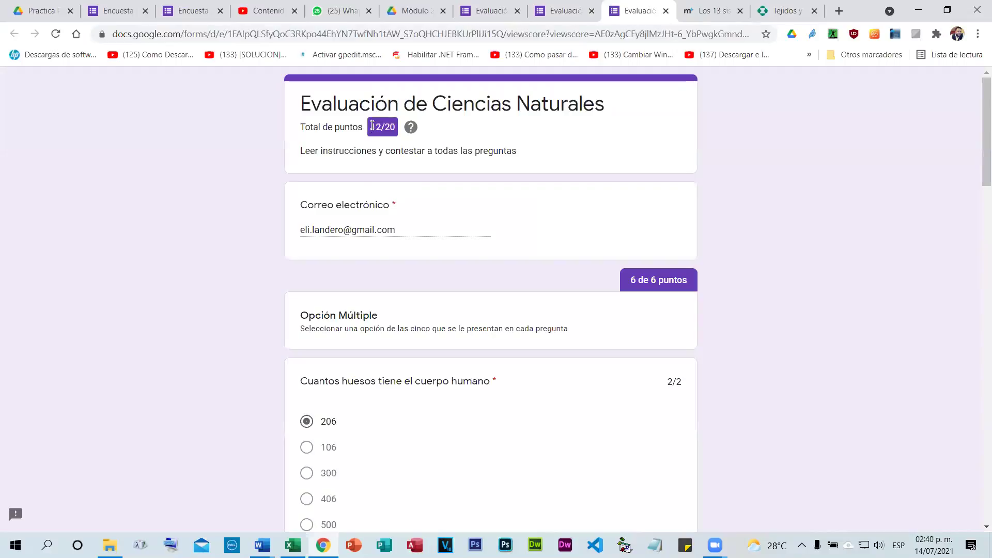
scroll(533, 313, "down", 6)
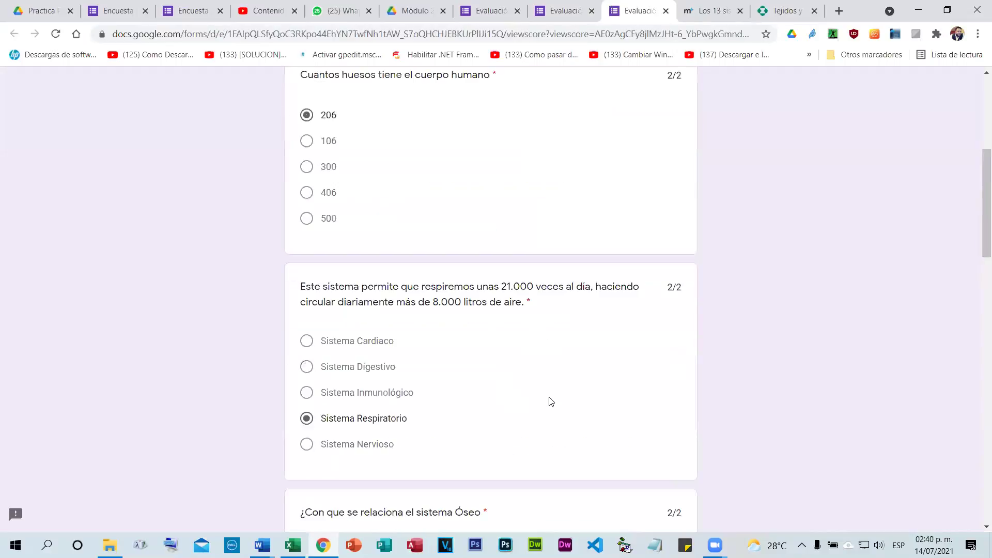
scroll(563, 403, "down", 15)
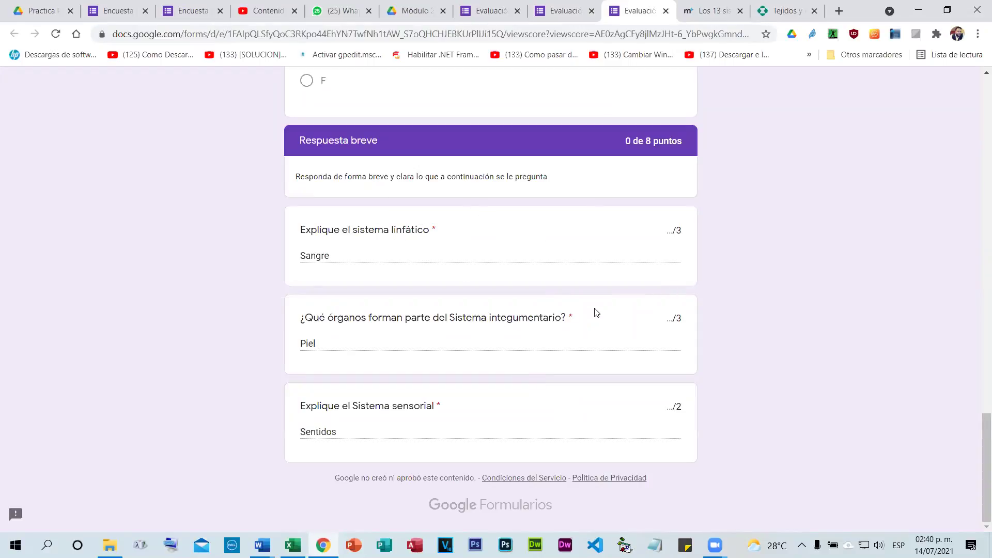
scroll(594, 320, "up", 1)
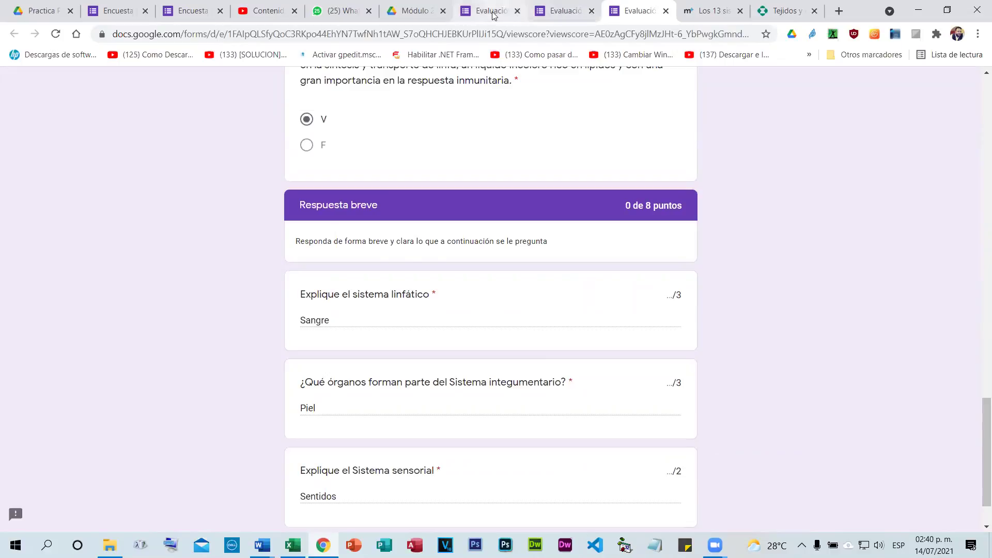
left_click(492, 12)
Change answer validation from Contiene to Coincidencias on the lymphatic, integumentary and sensory questions.
scroll(419, 321, "up", 2)
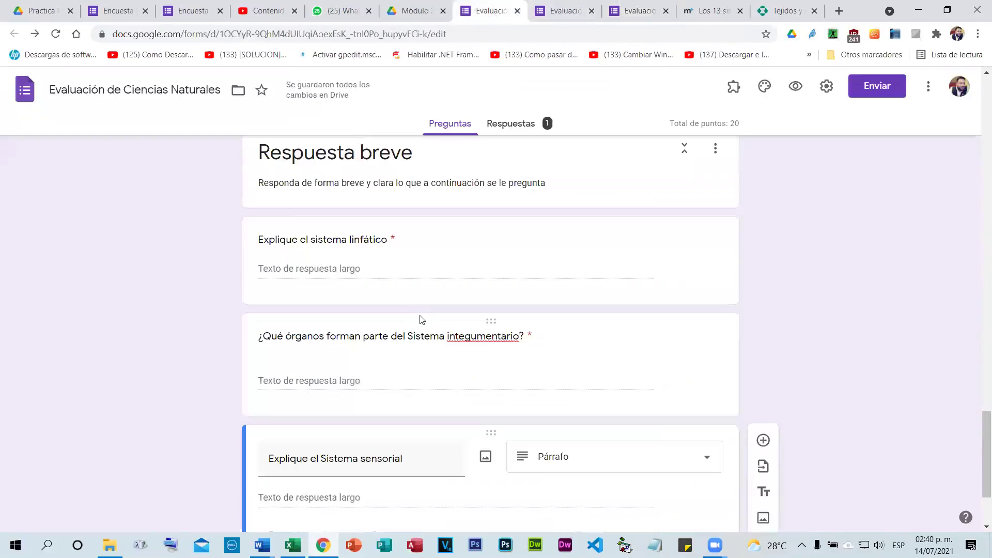
scroll(427, 311, "up", 1)
scroll(420, 290, "down", 1)
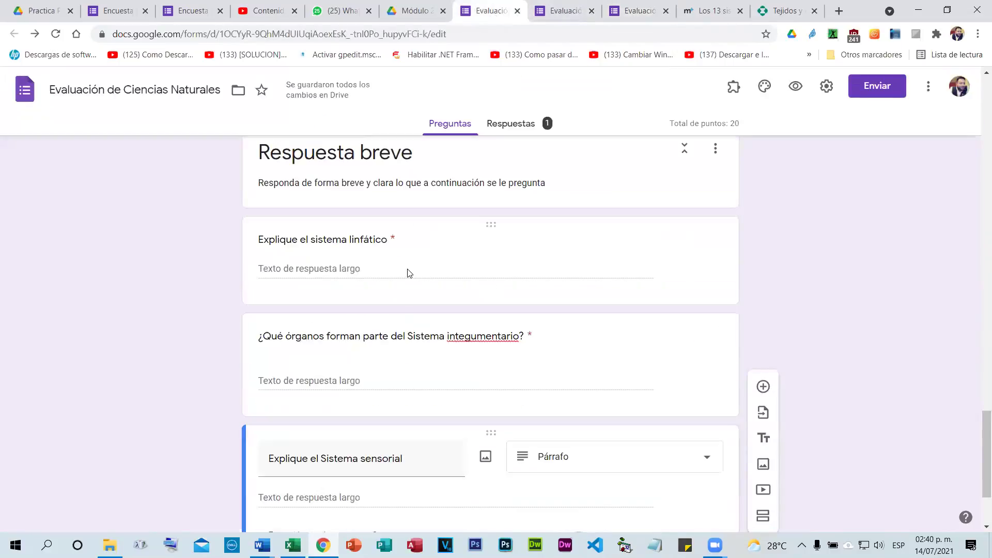
left_click(408, 272)
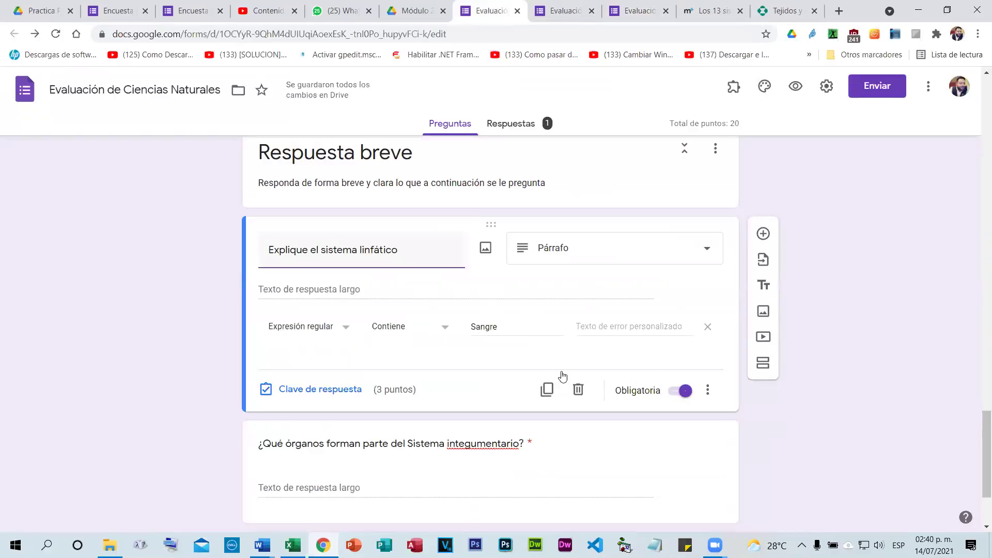
left_click(443, 331)
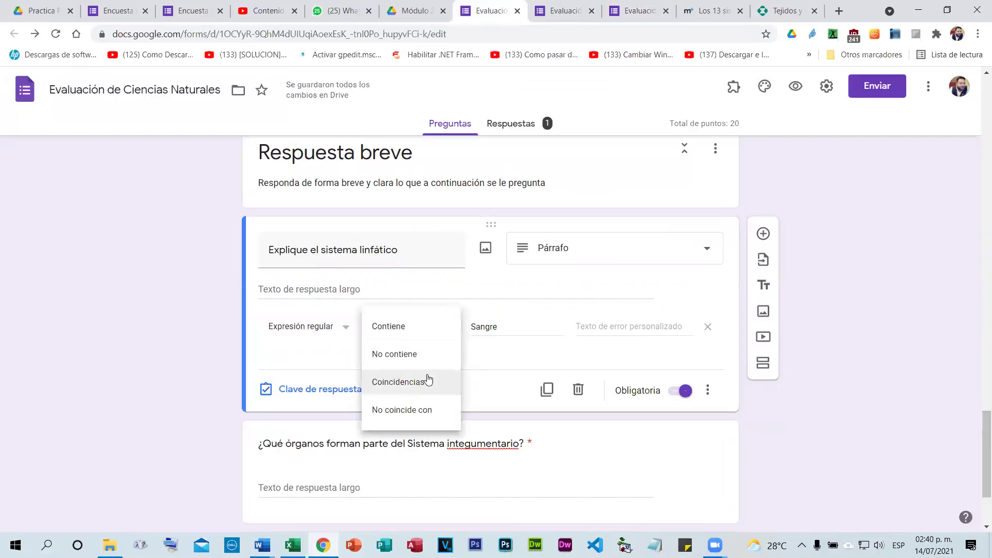
left_click(427, 381)
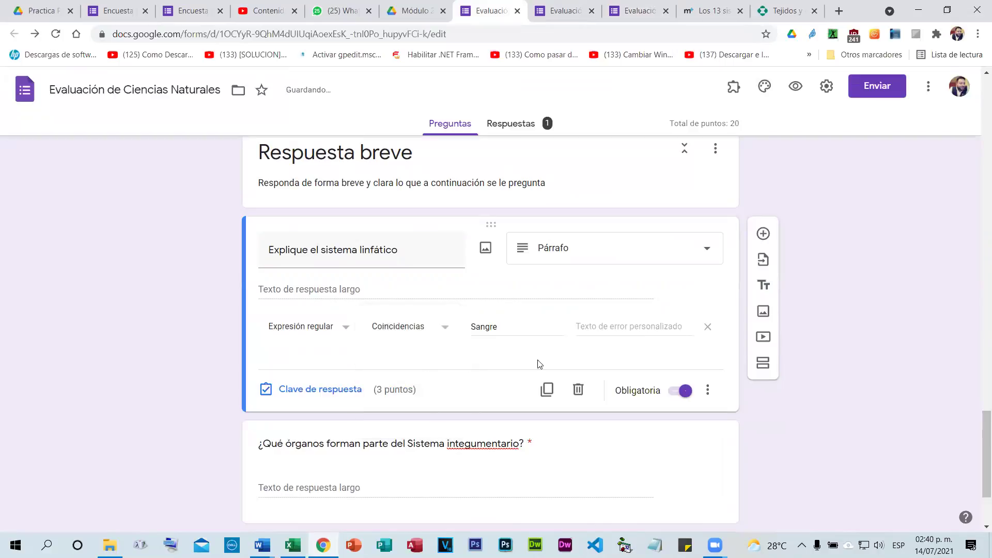
scroll(582, 349, "down", 3)
left_click(646, 380)
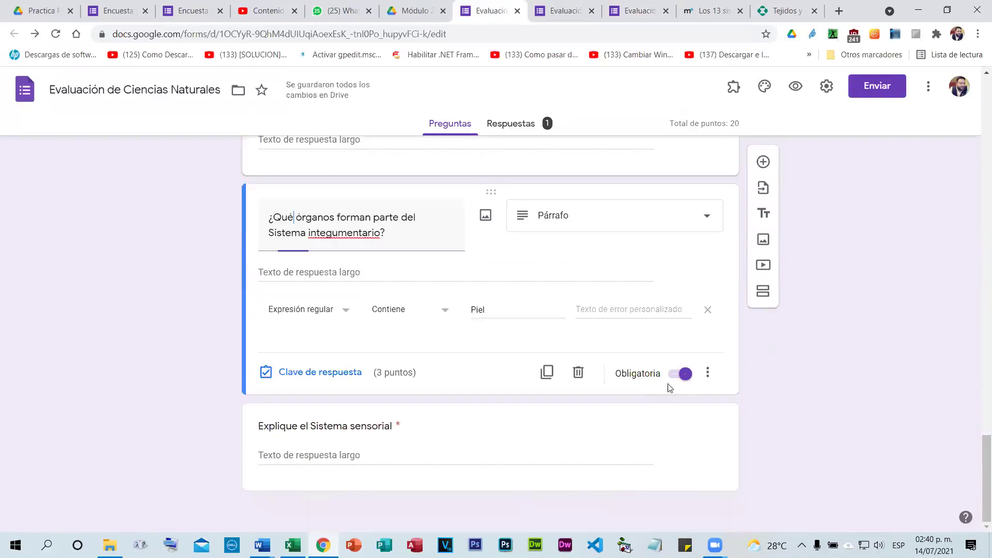
left_click(442, 312)
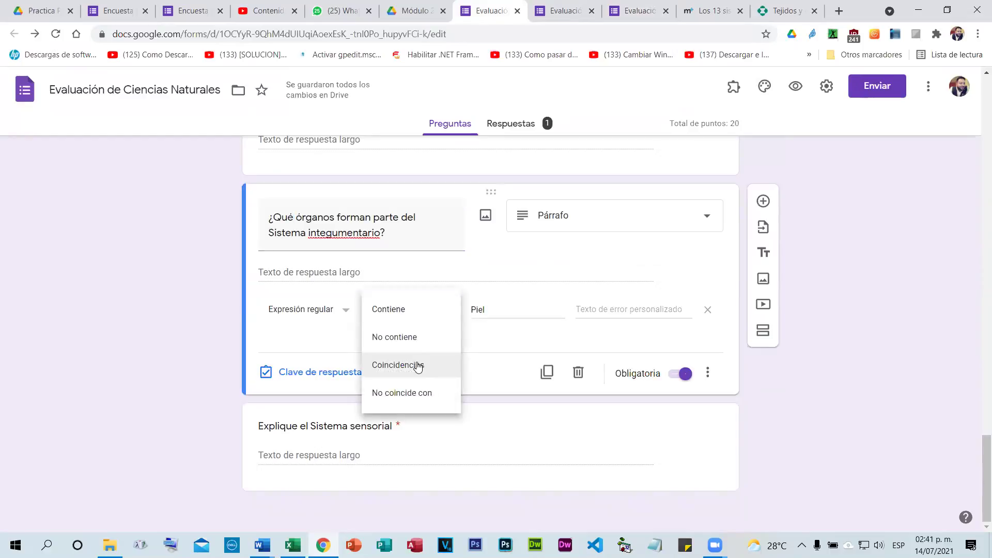
left_click(418, 365)
left_click(531, 435)
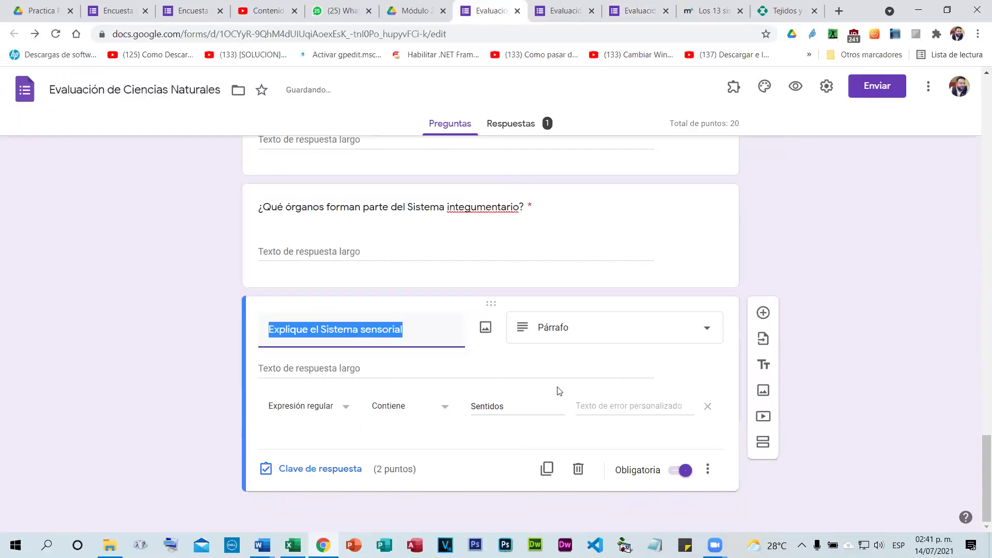
left_click(408, 411)
left_click(409, 472)
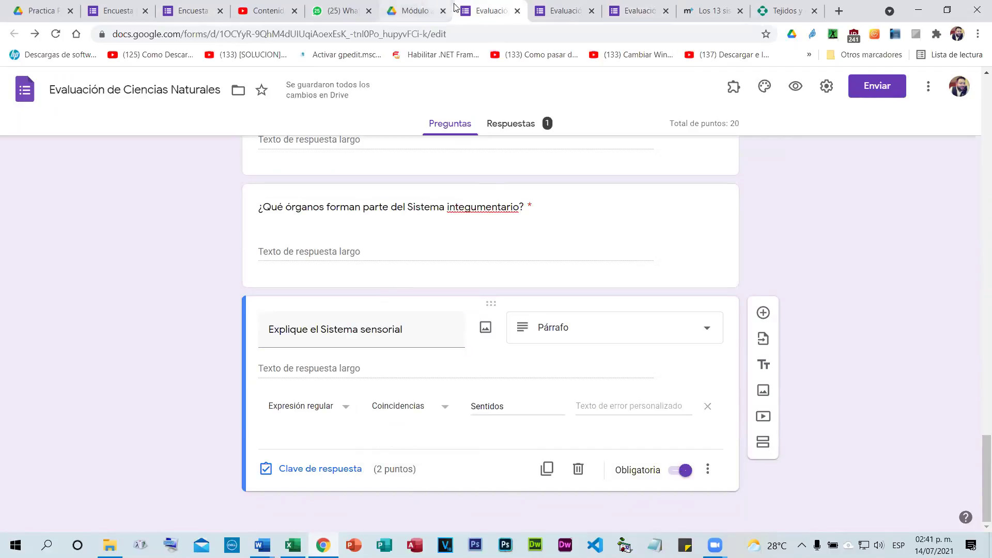
left_click(537, 13)
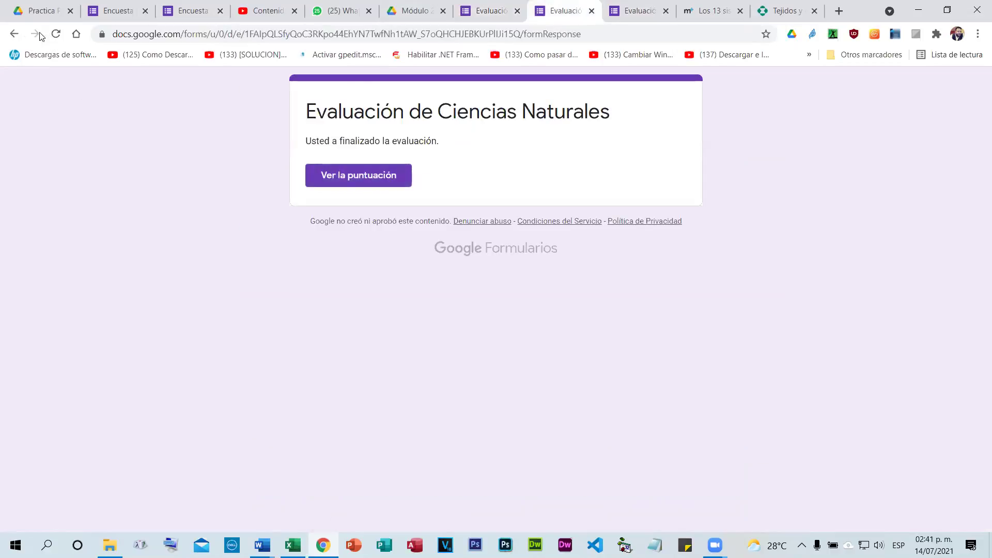
Reopen the form preview and view the existing response's 12/20 score.
left_click(592, 11)
left_click(554, 18)
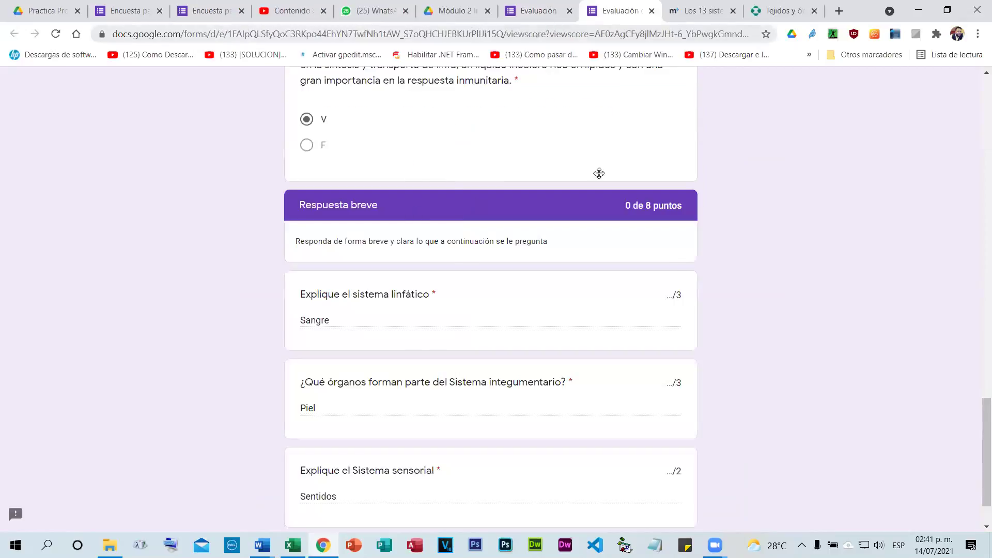
left_click(796, 86)
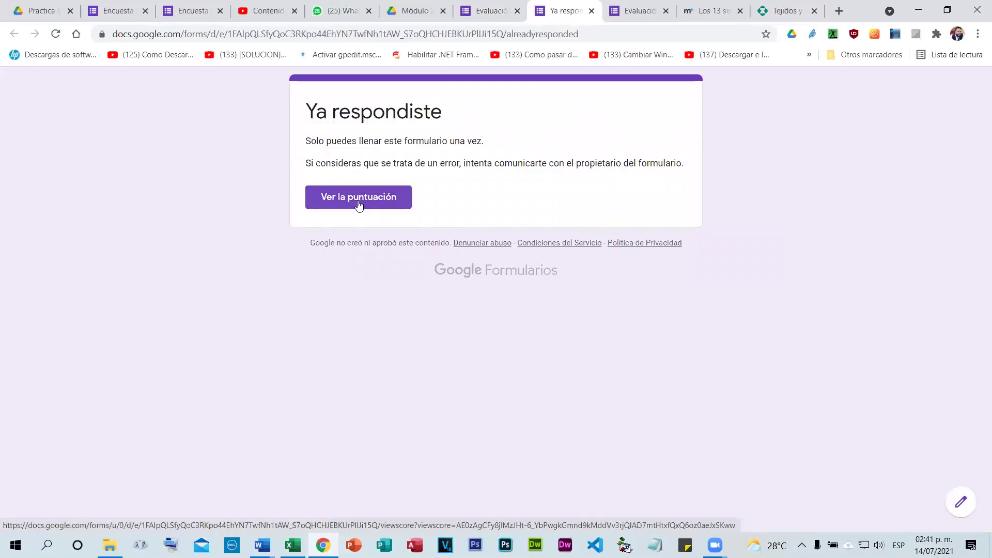
left_click(359, 204)
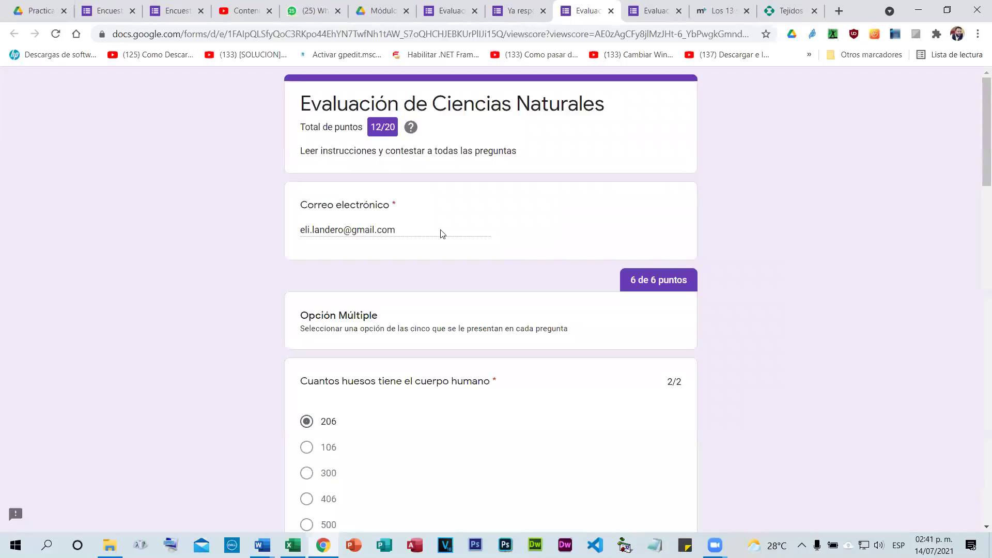
scroll(577, 353, "down", 20)
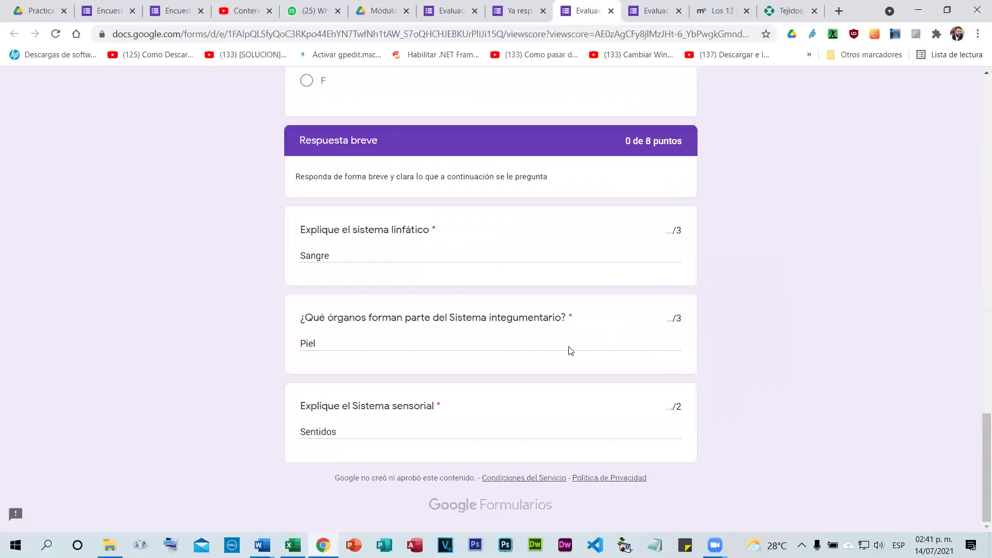
Reload the score page to refresh grading, then close the score pages and open the quiz settings.
left_click(56, 35)
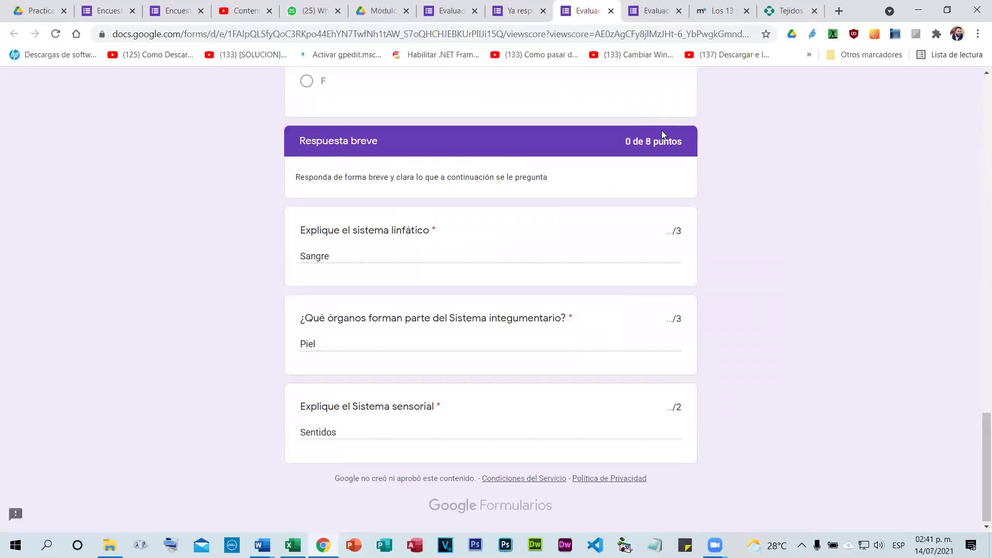
scroll(656, 124, "up", 7)
scroll(509, 185, "up", 20)
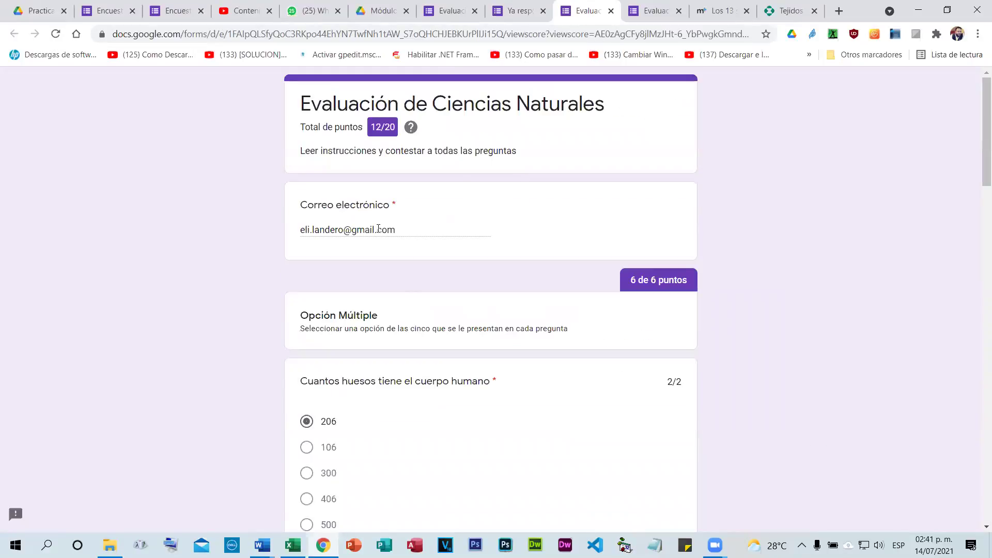
left_click_drag(301, 229, 417, 243)
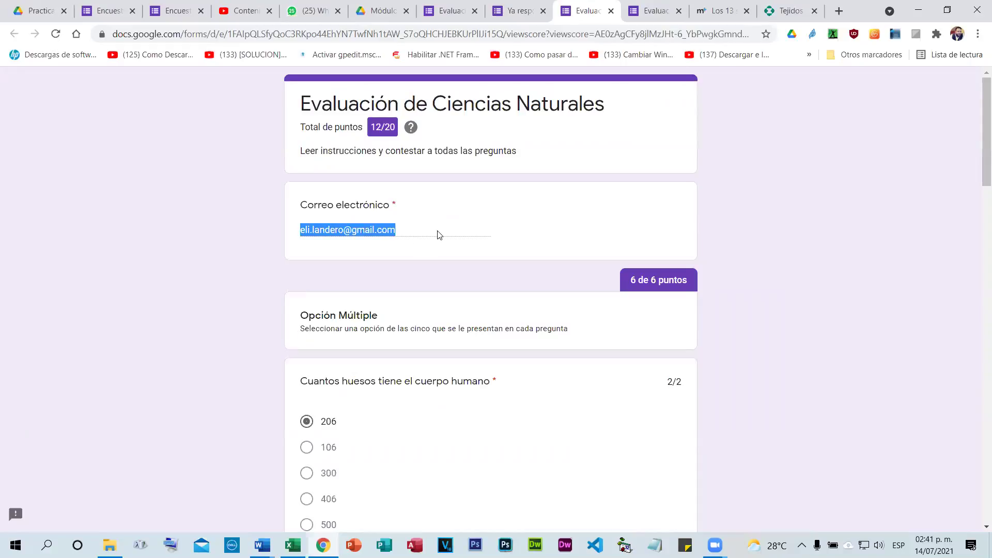
left_click(438, 228)
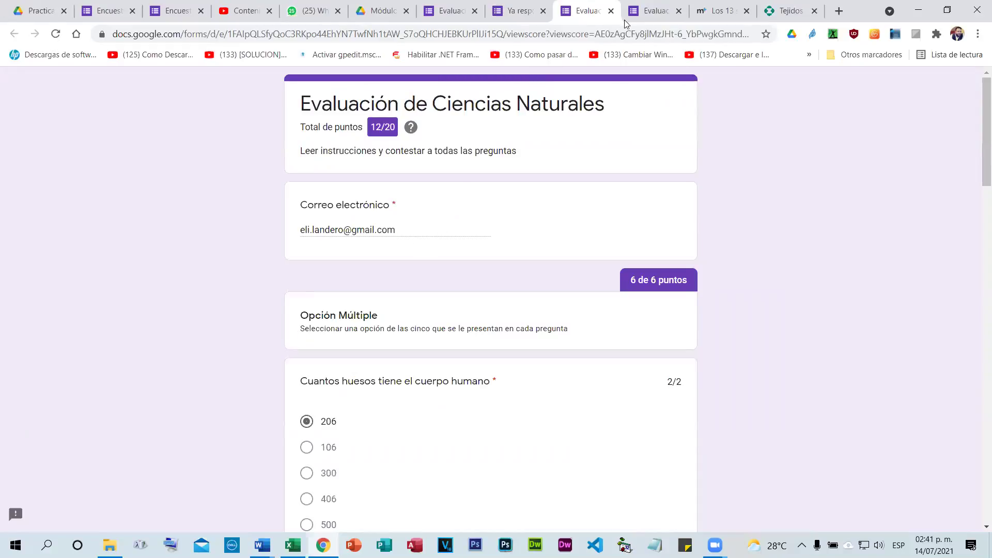
left_click(611, 11)
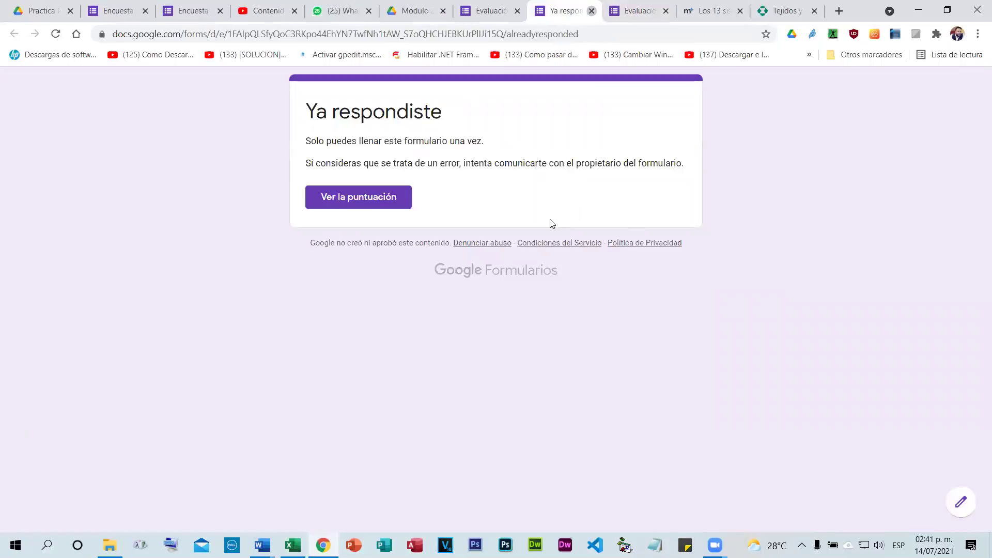
key("ctrl+w")
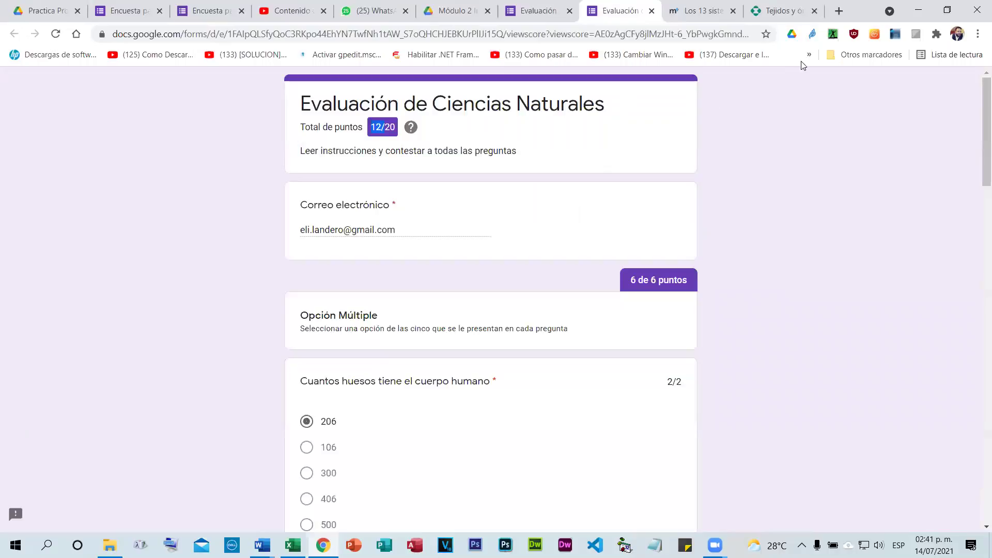
left_click(395, 229)
Turn off Recopilar correos electrónicos in the settings and save.
key("ctrl+w")
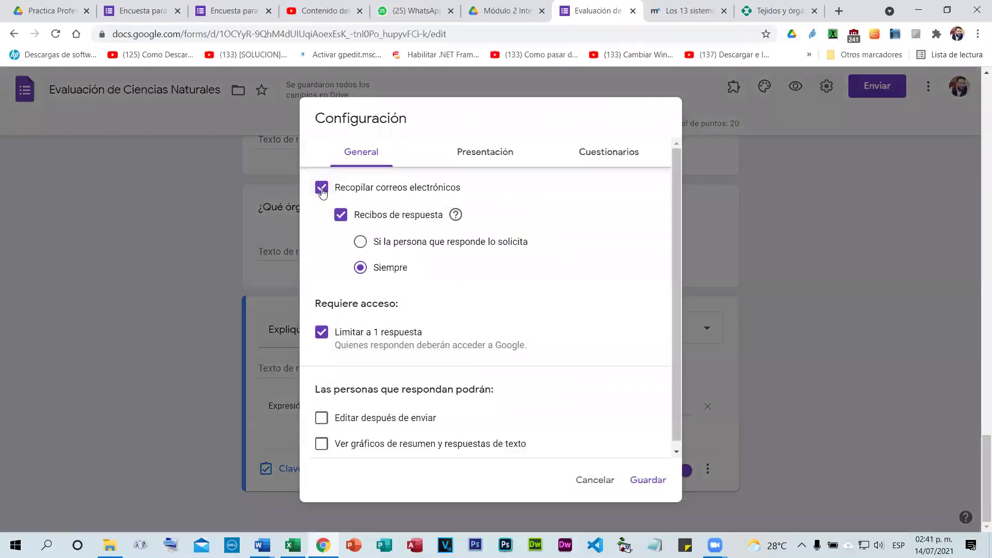
left_click(322, 190)
left_click(646, 435)
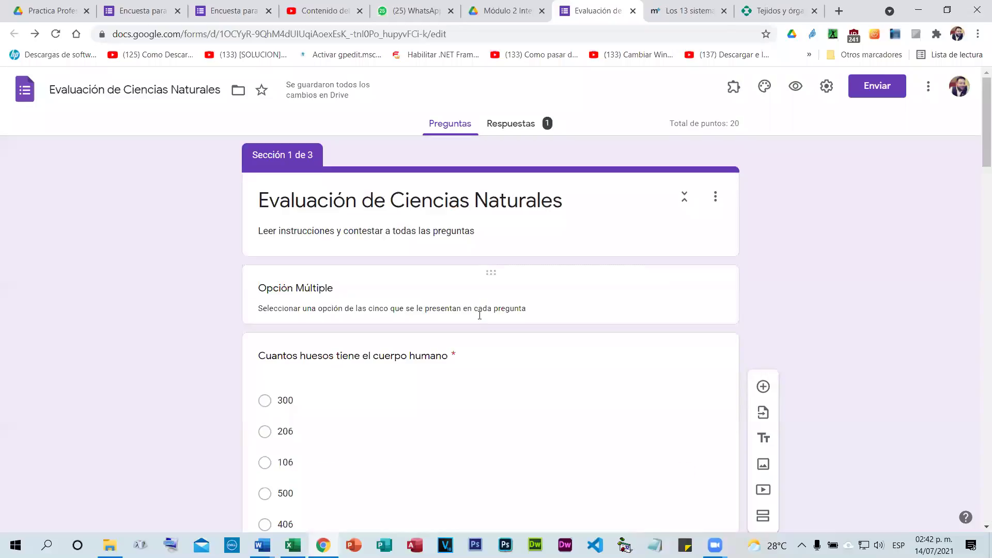
scroll(478, 336, "down", 15)
scroll(492, 345, "down", 12)
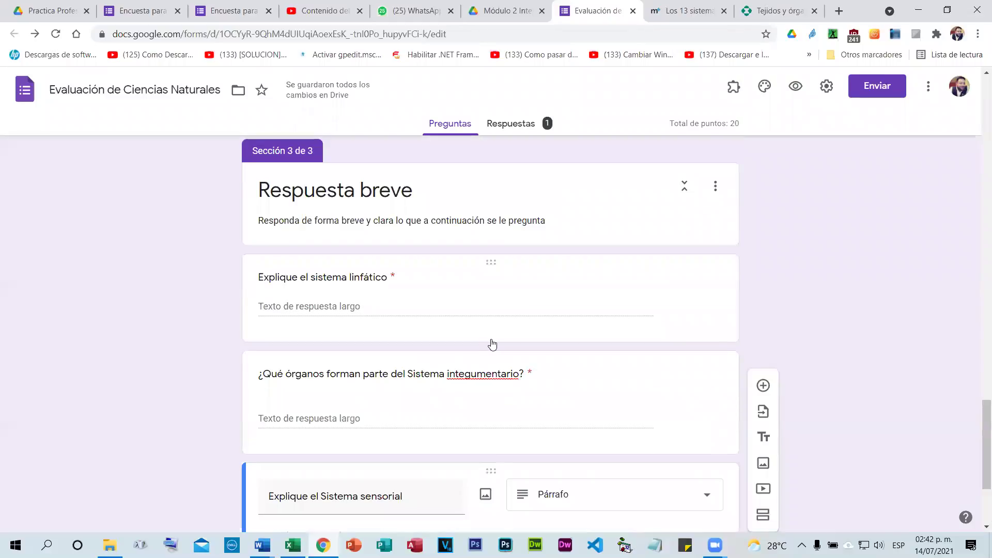
scroll(492, 345, "down", 3)
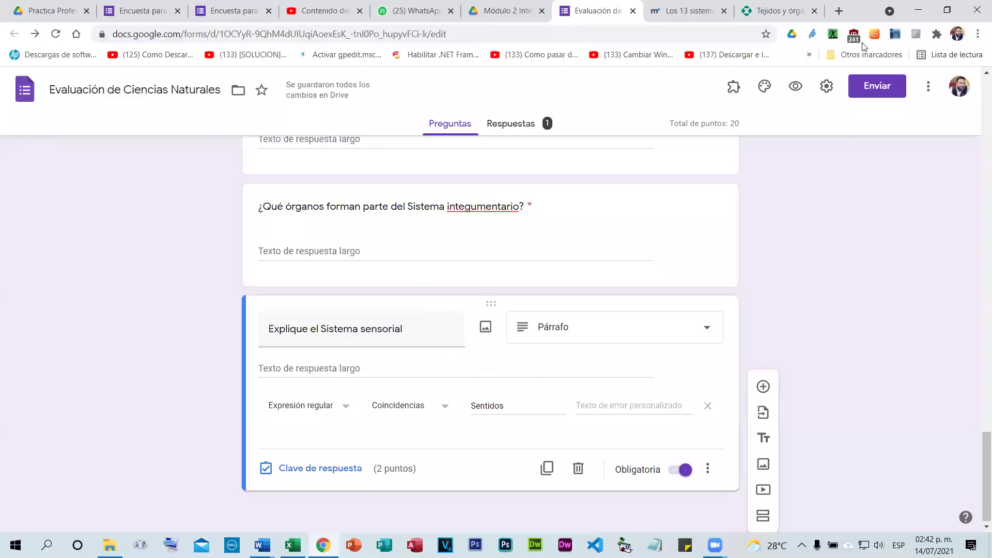
Recheck the earlier submission's score, then open Respuestas showing one response averaging 12/20.
left_click(796, 86)
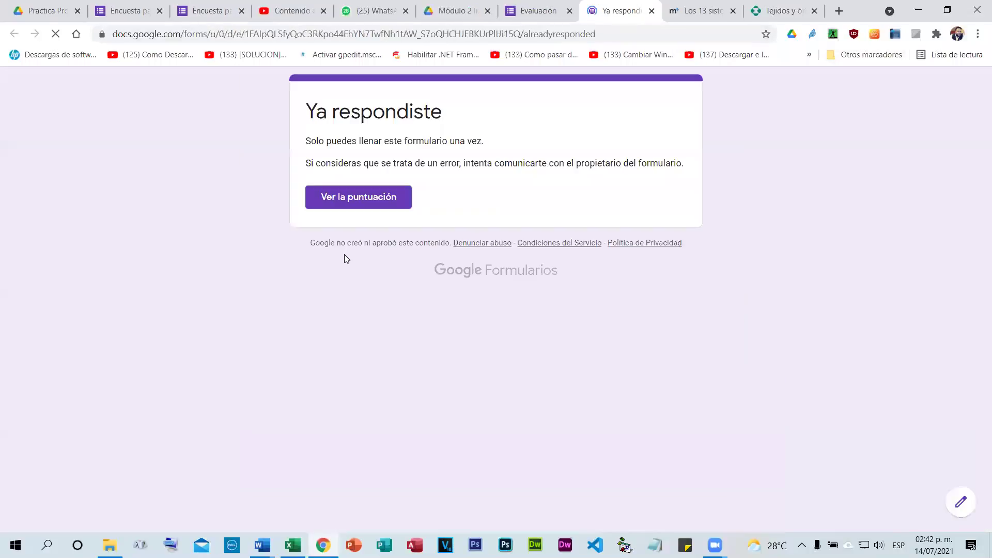
left_click(378, 197)
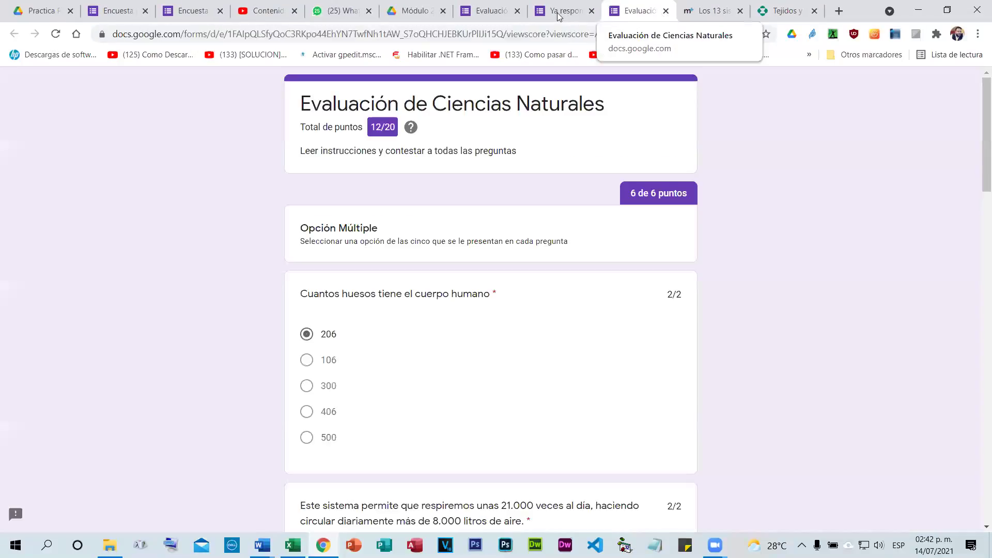
key("ctrl+w")
key("ctrl+w")
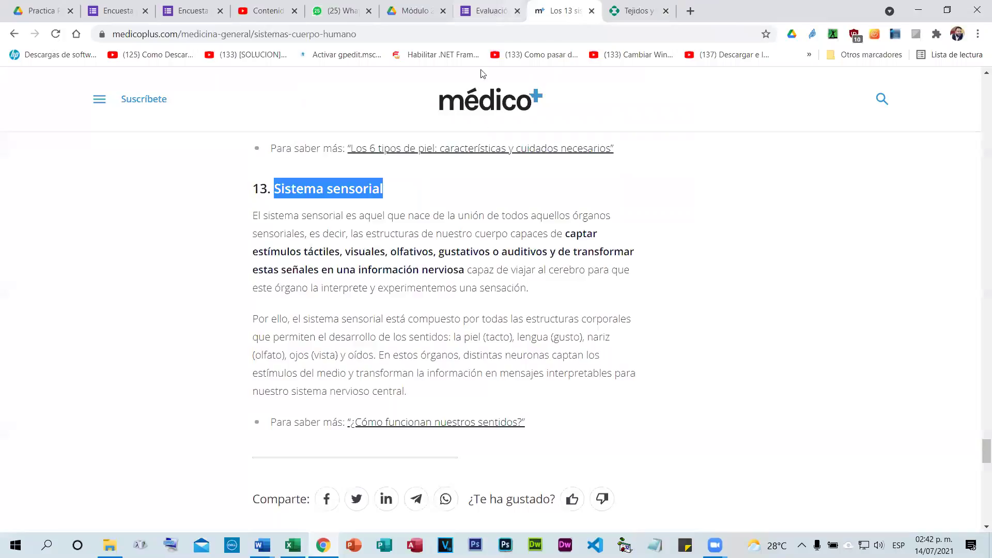
key("ctrl+shift+Tab")
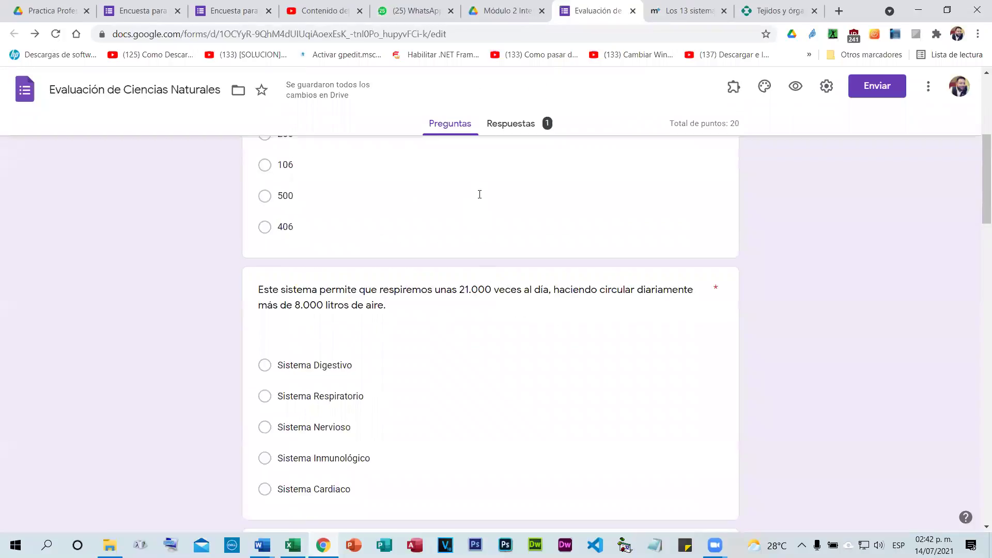
scroll(354, 299, "up", 5)
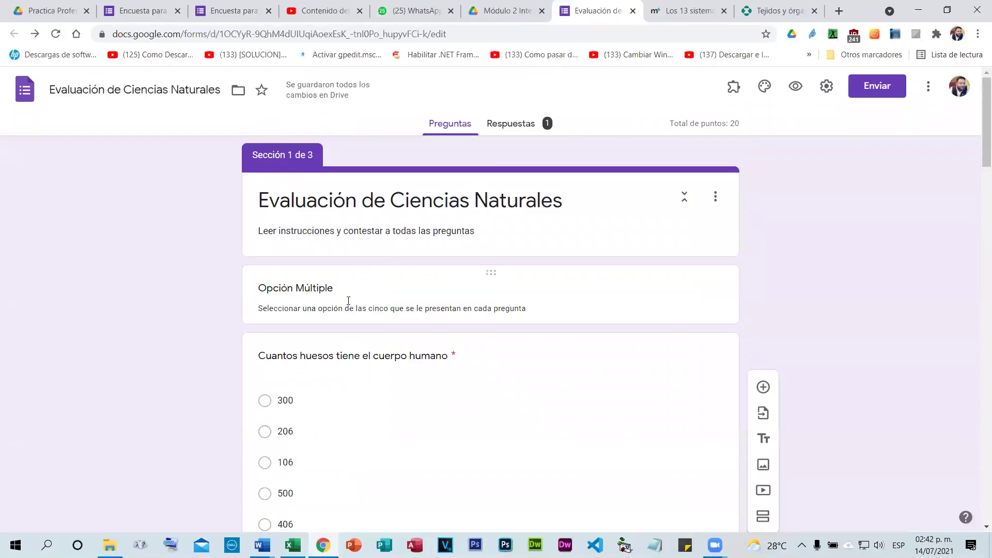
left_click(353, 332)
triple_click(352, 333)
left_click(179, 269)
scroll(428, 282, "down", 2)
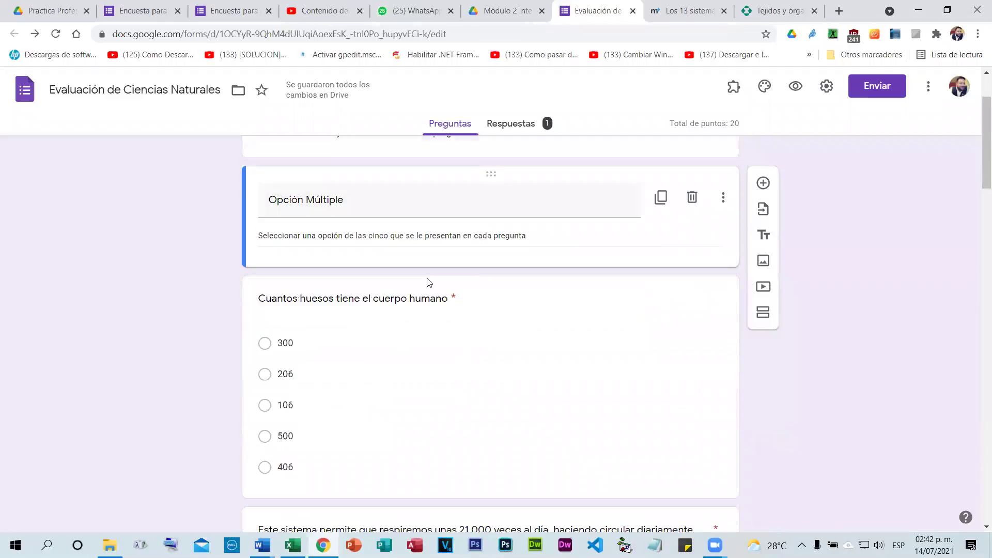
scroll(428, 283, "down", 15)
scroll(586, 277, "down", 15)
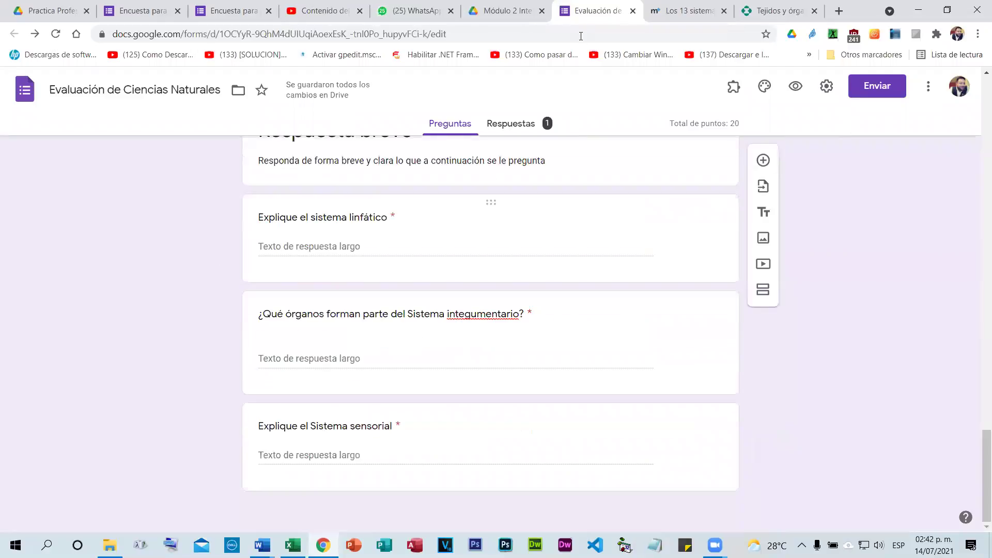
left_click(532, 126)
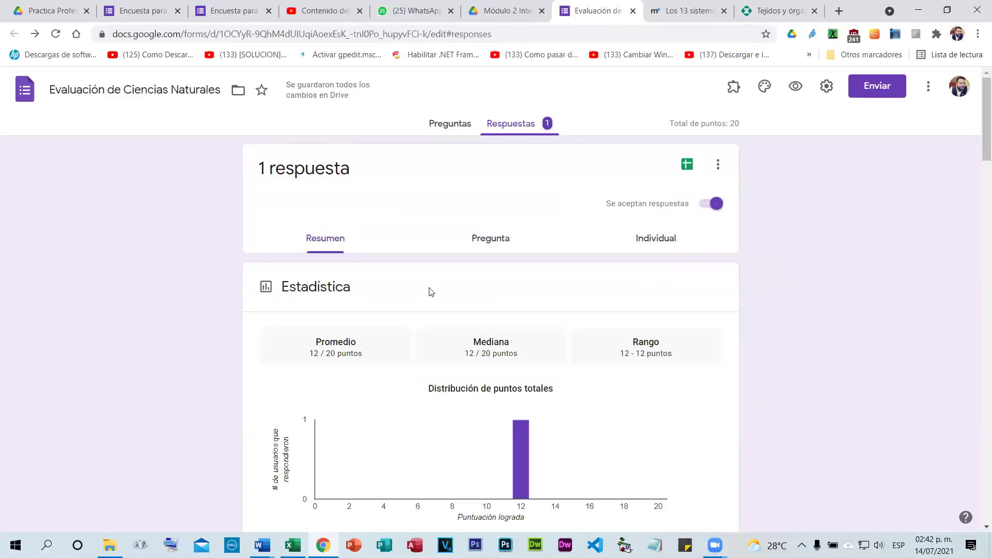
Delete the single test response with Eliminar todas las respuestas, confirming with ACEPTAR.
scroll(581, 328, "down", 15)
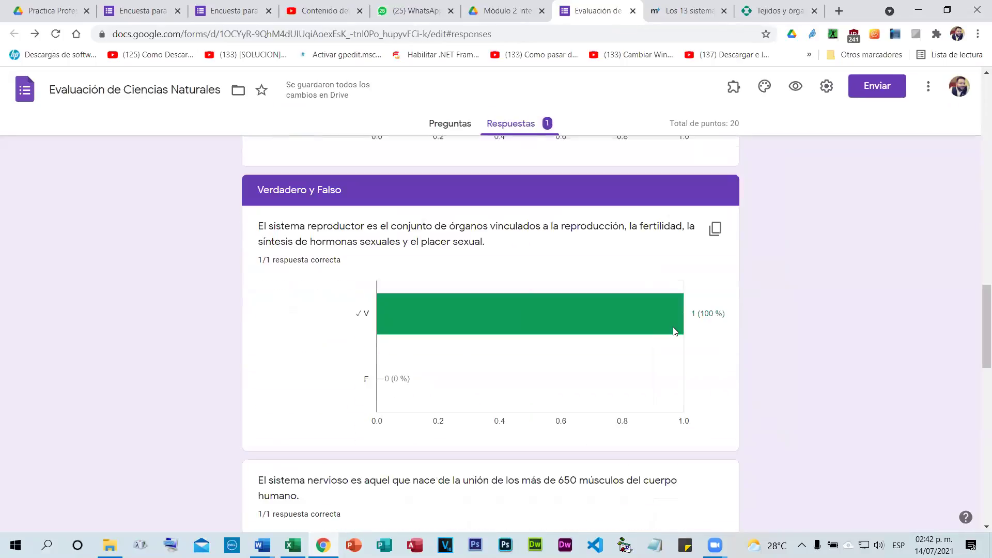
scroll(677, 332, "down", 7)
scroll(681, 338, "down", 10)
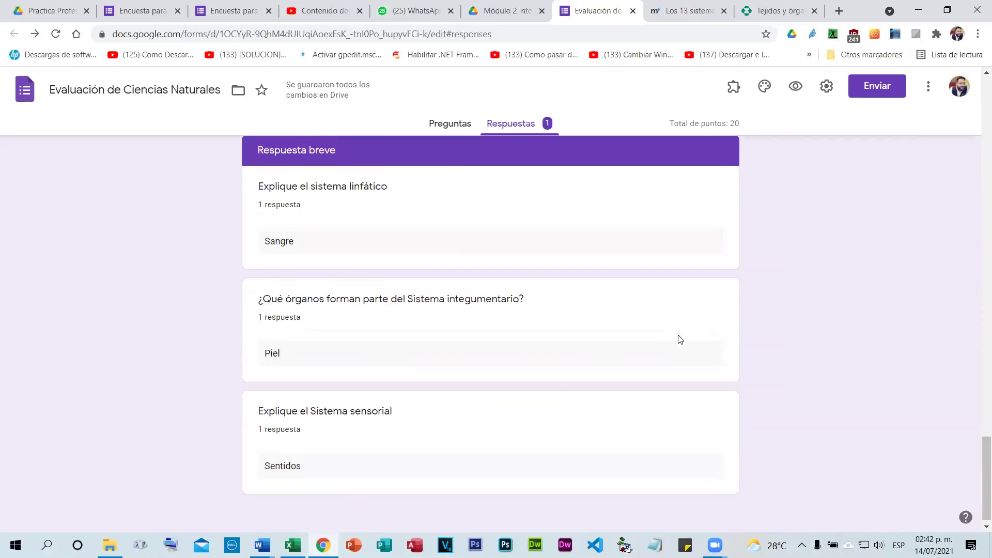
scroll(680, 339, "up", 7)
scroll(691, 307, "up", 14)
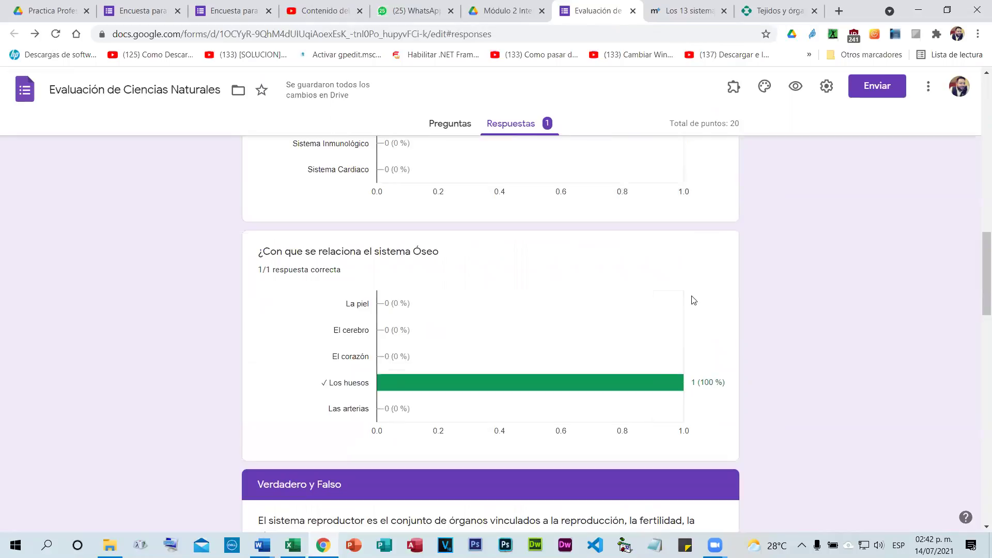
scroll(695, 295, "up", 12)
scroll(630, 198, "up", 3)
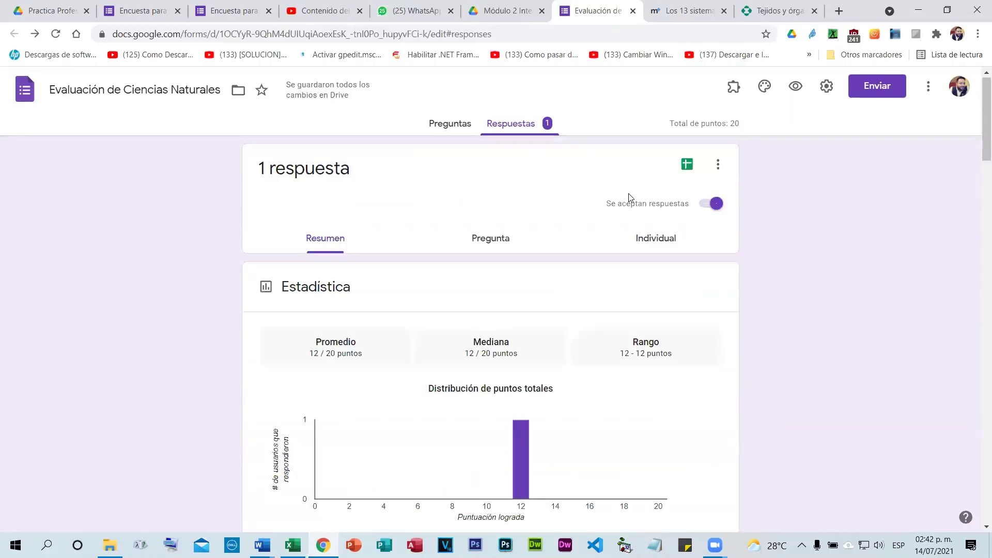
left_click(717, 165)
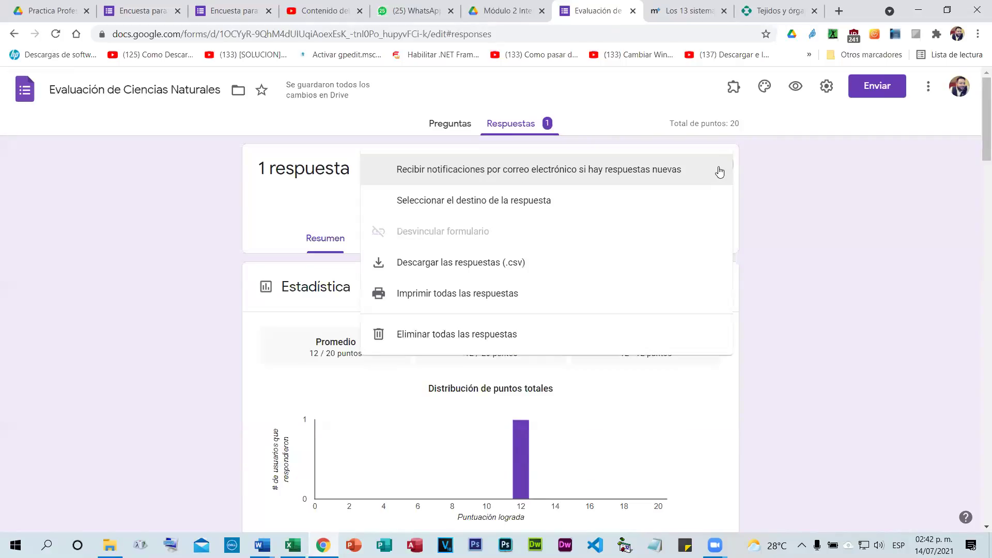
left_click(460, 333)
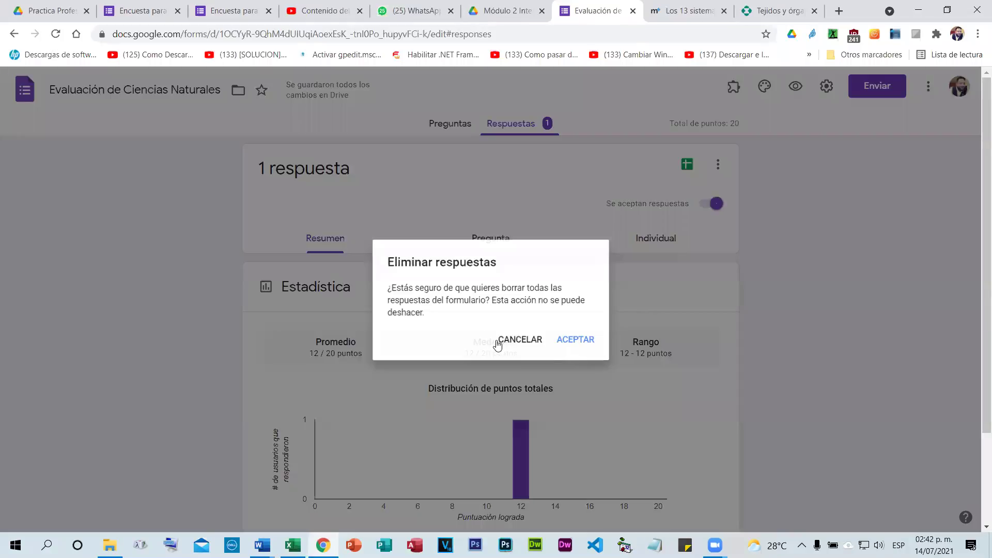
left_click(572, 347)
left_click(457, 125)
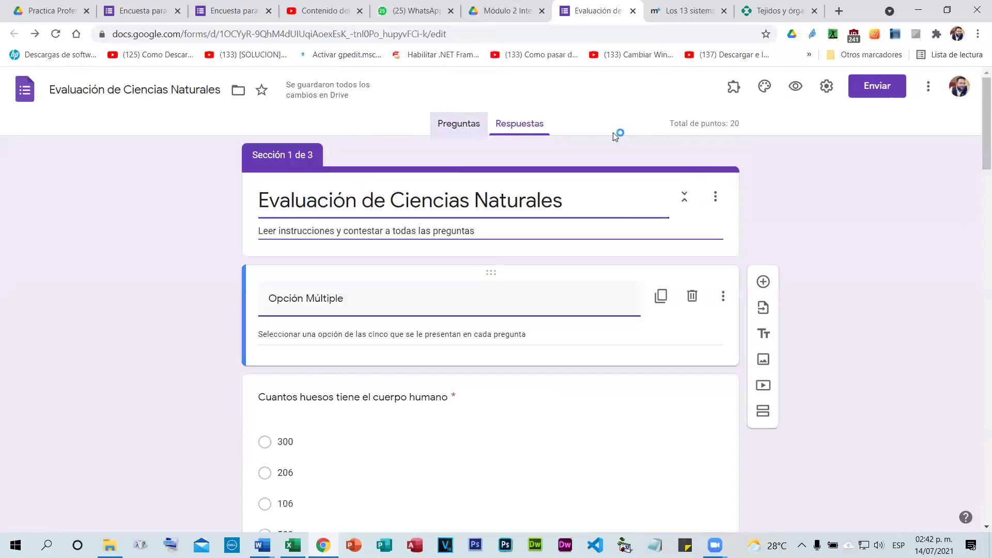
Preview the quiz and answer page 1: 206, Sistema Respiratorio, and Los huesos.
left_click(795, 92)
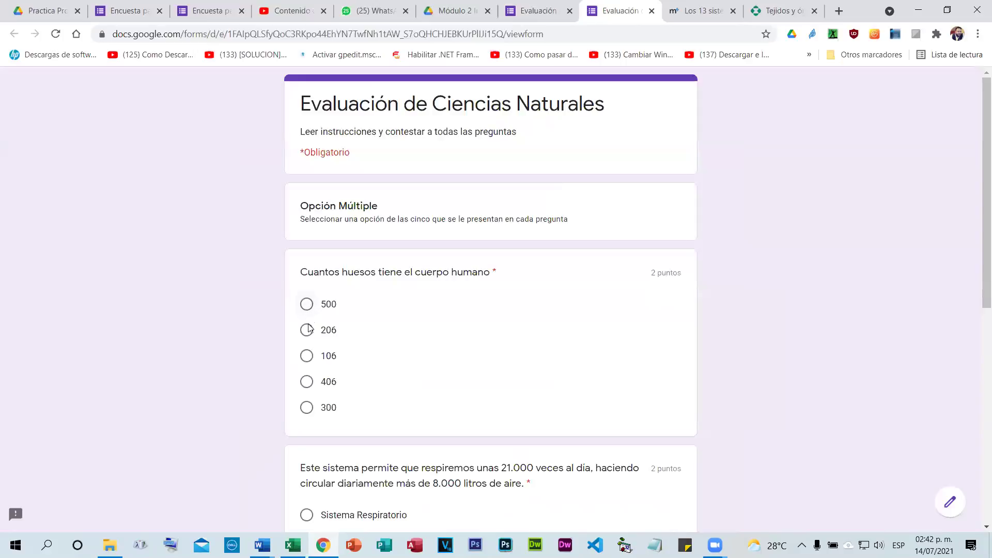
left_click(307, 330)
scroll(361, 341, "down", 3)
scroll(327, 242, "down", 3)
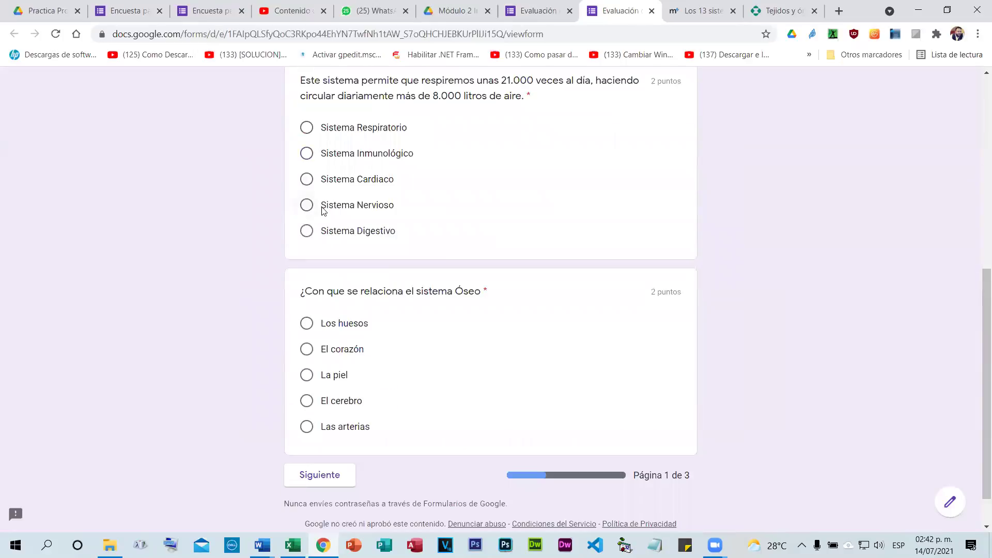
left_click(306, 205)
left_click(306, 127)
left_click(307, 324)
left_click(320, 474)
On page 2, mark the reproductive-system statement true, nervous-system false, and the third true.
left_click(306, 326)
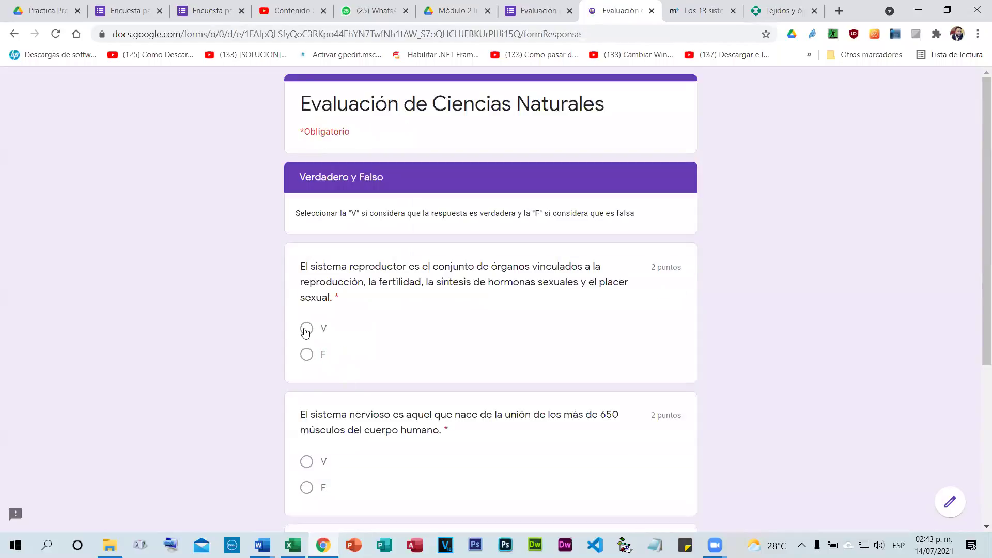
scroll(307, 239, "down", 5)
left_click(307, 235)
left_click(308, 355)
left_click(381, 429)
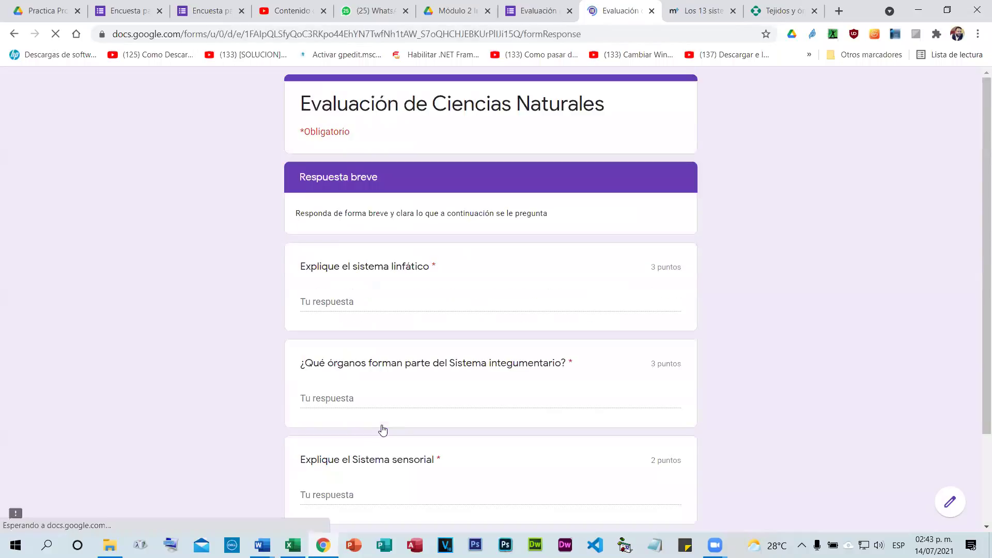
Fill in the short answers Sangre, Piel and Sentidos and submit the quiz.
scroll(357, 249, "down", 1)
left_click(357, 244)
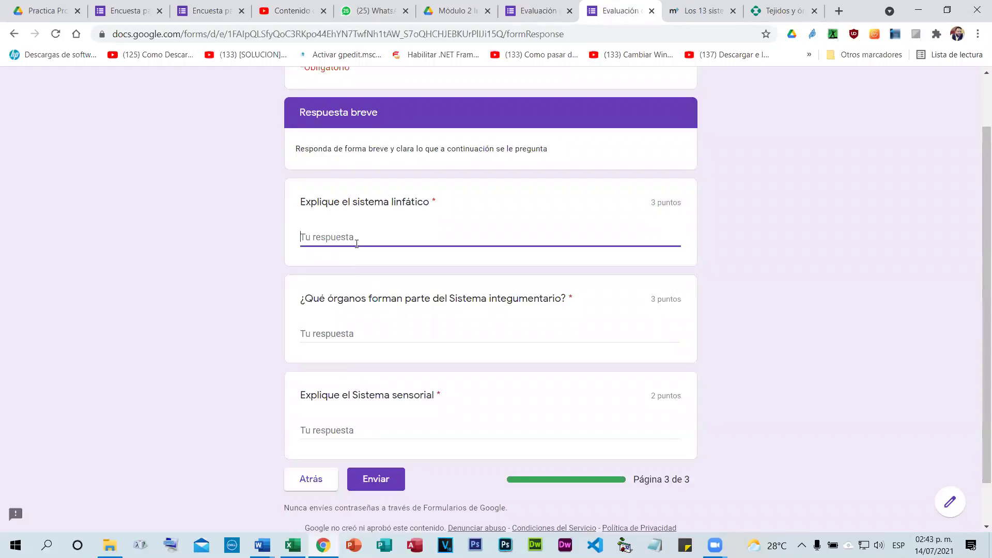
type("S")
type("Piel")
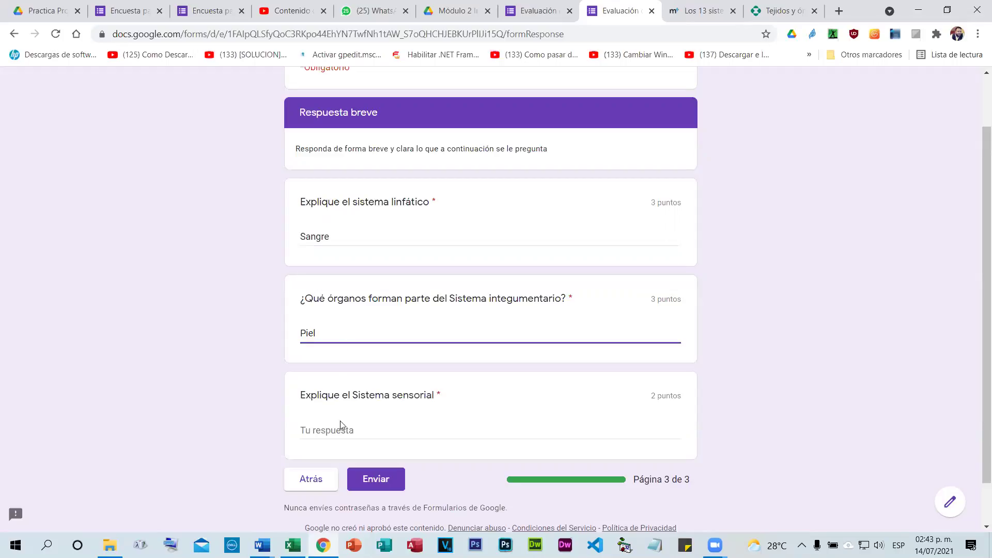
left_click(345, 431)
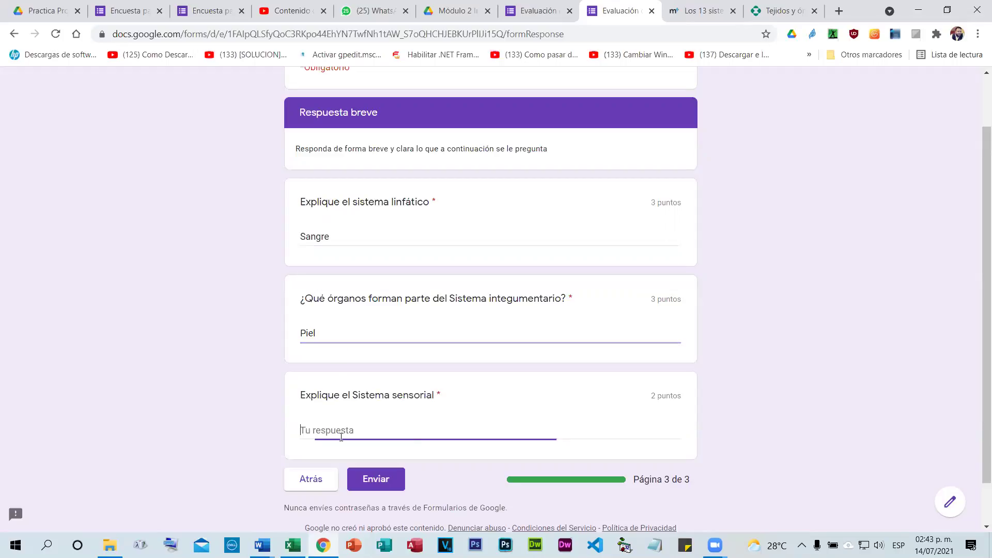
type("SENTIDOS")
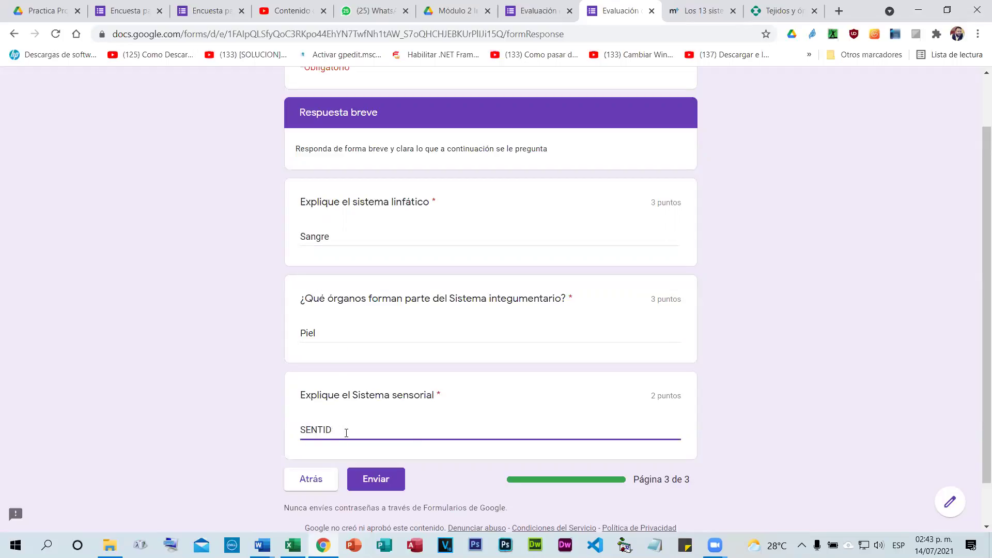
key("BackSpace")
key("BackSpace")
key("BackSpace")
type("entidos")
left_click(392, 467)
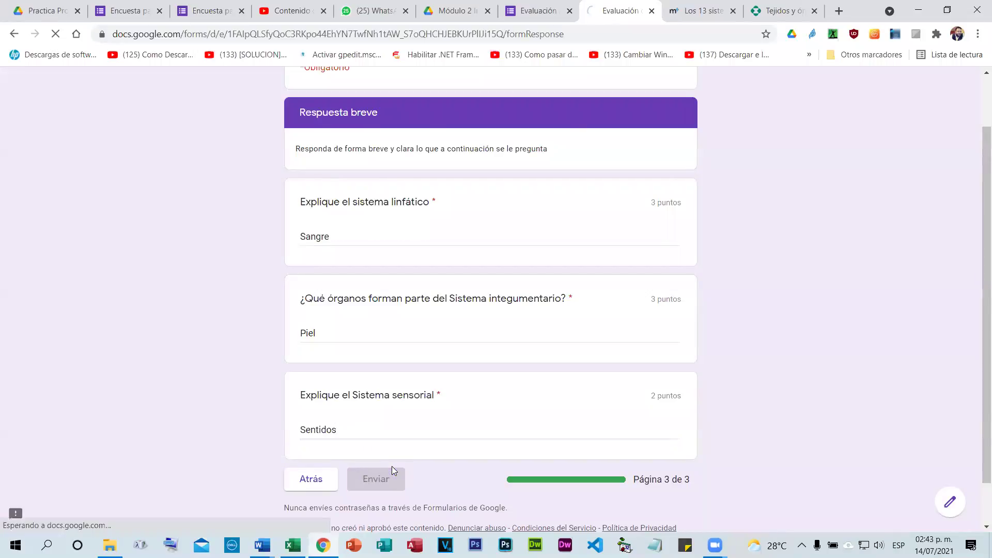
Check the new submission's 12/20 score before returning to the quiz editor.
left_click(373, 178)
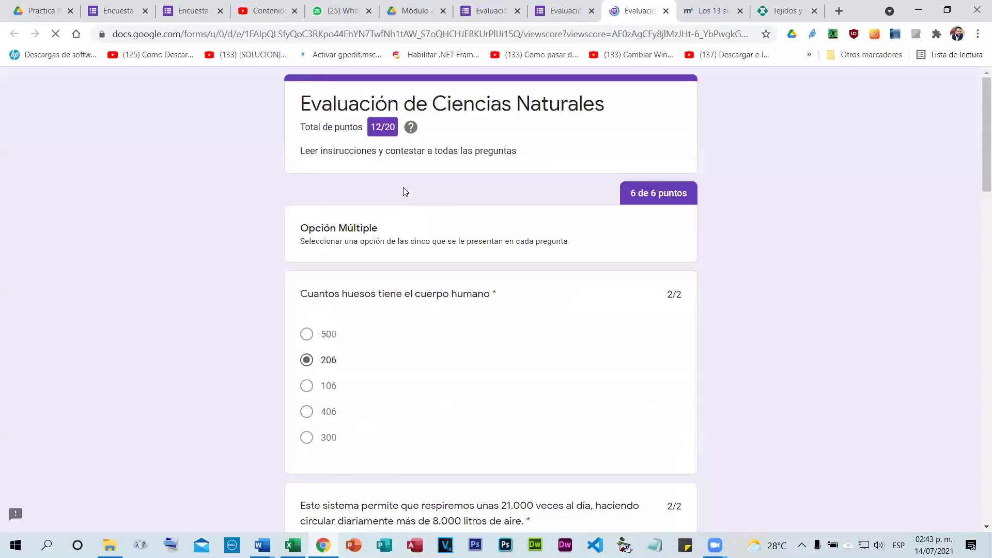
scroll(631, 312, "down", 2)
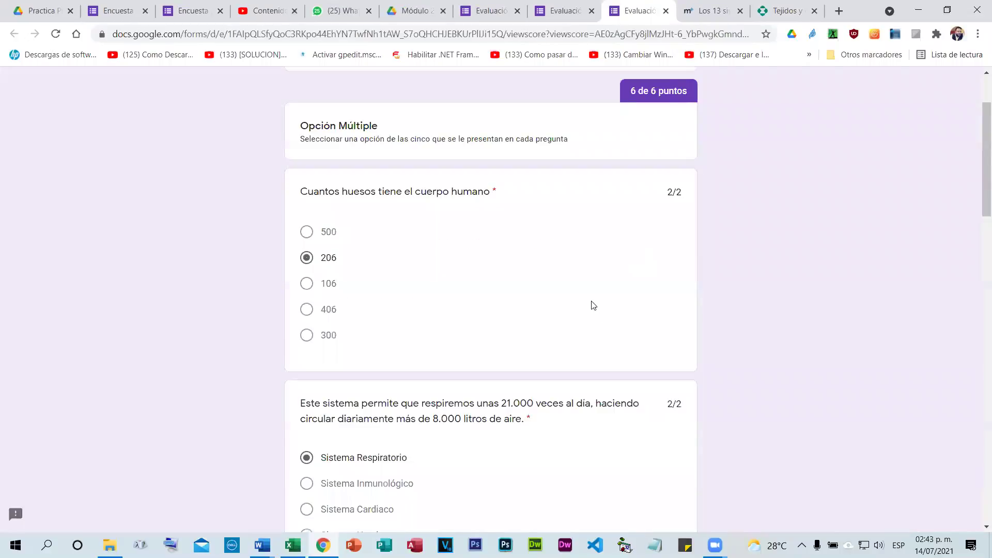
scroll(578, 346, "down", 15)
scroll(591, 257, "up", 10)
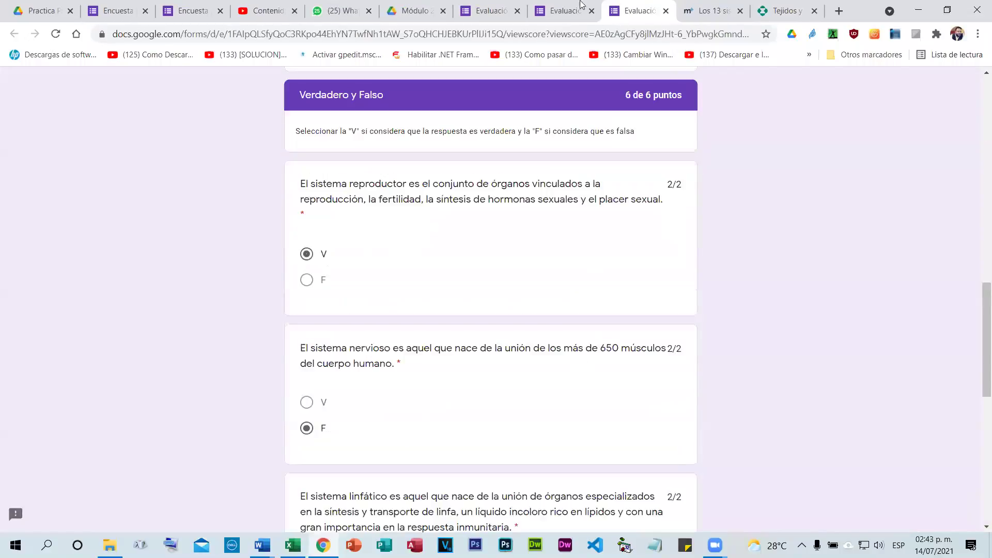
left_click(476, 2)
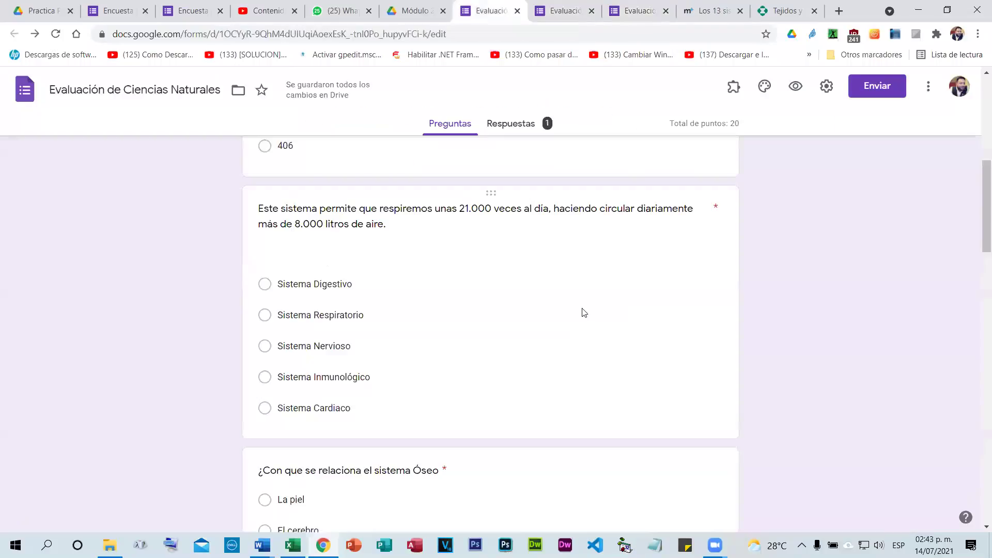
Open the lymphatic-system question and confirm its answer key still awards 3 points.
scroll(390, 327, "down", 15)
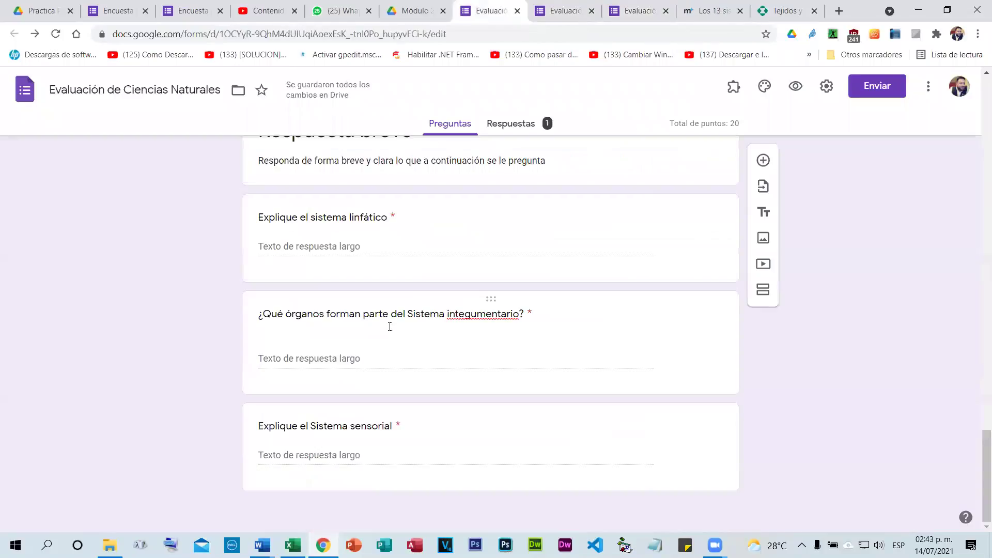
scroll(411, 264, "up", 1)
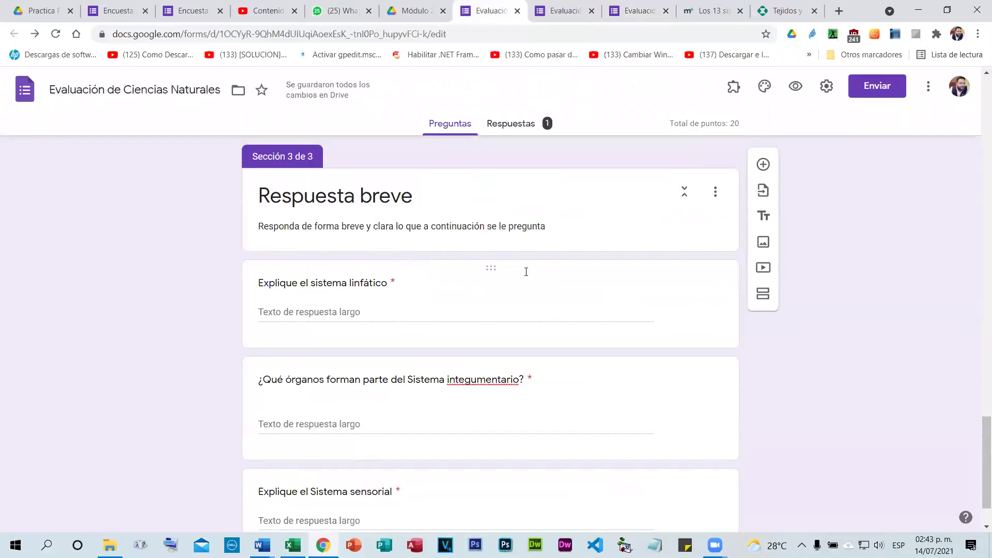
scroll(581, 277, "down", 1)
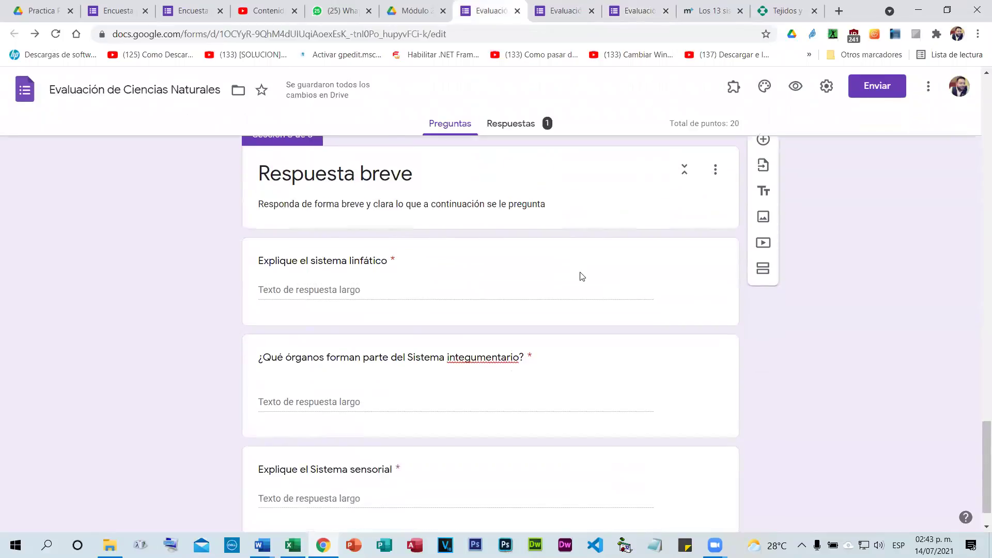
scroll(620, 301, "up", 2)
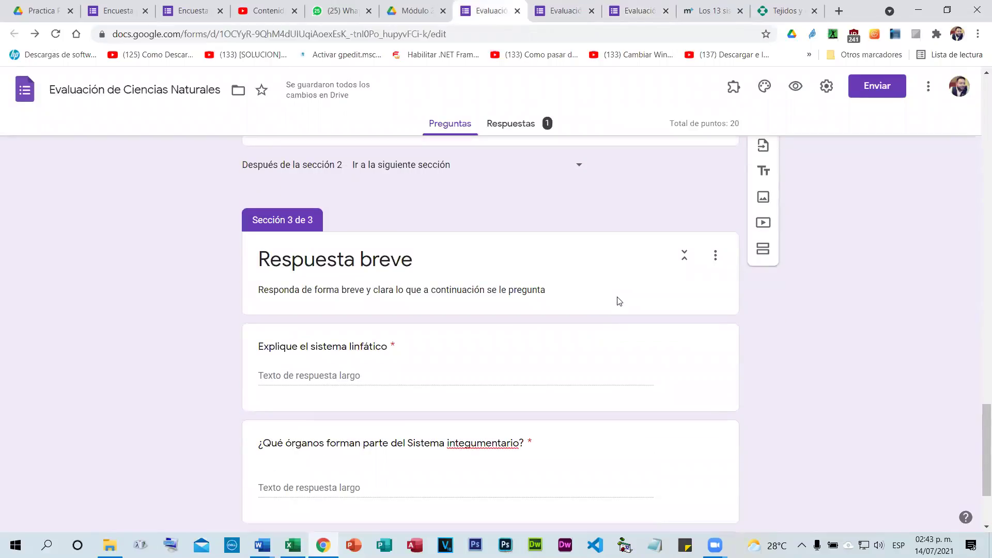
left_click(683, 265)
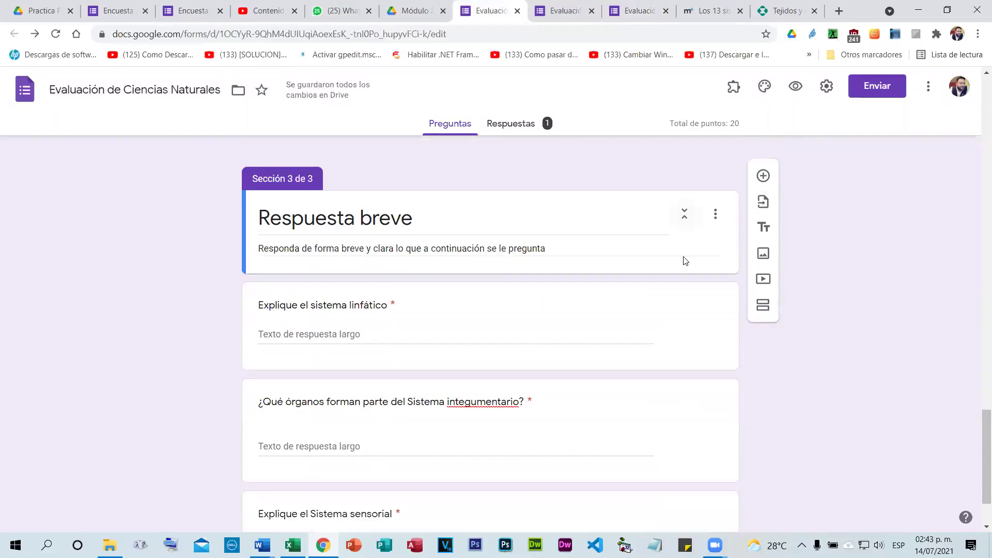
scroll(675, 339, "down", 1)
left_click(629, 246)
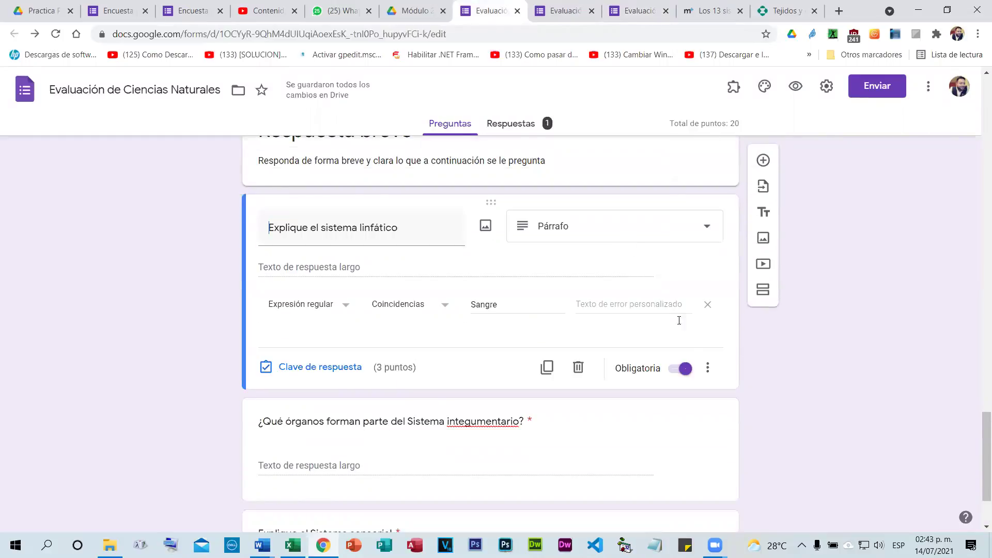
left_click(709, 373)
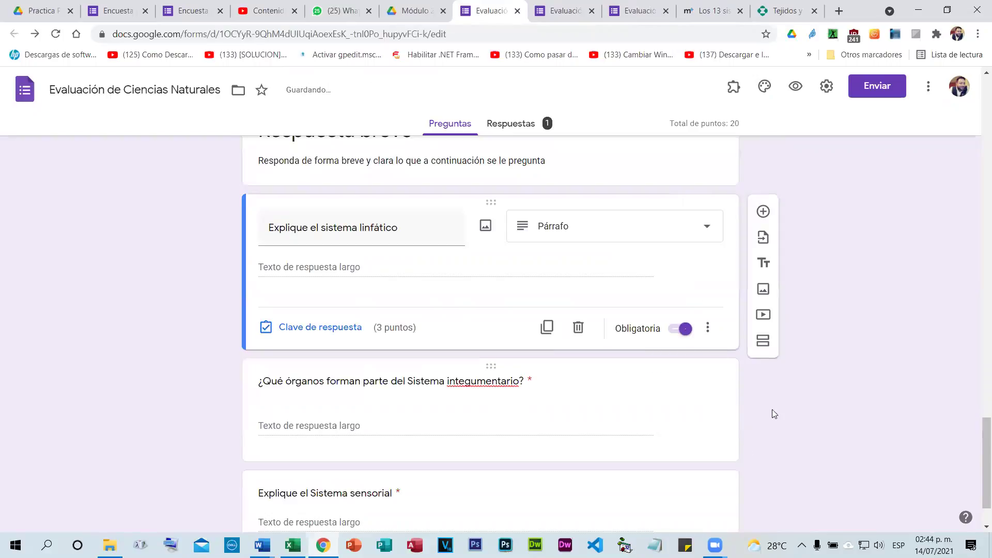
left_click(333, 368)
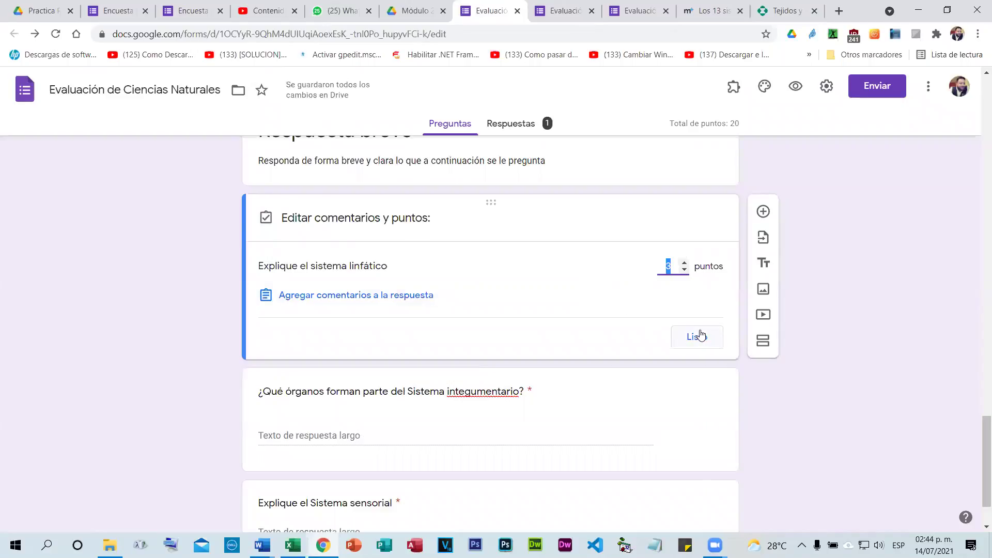
left_click(698, 336)
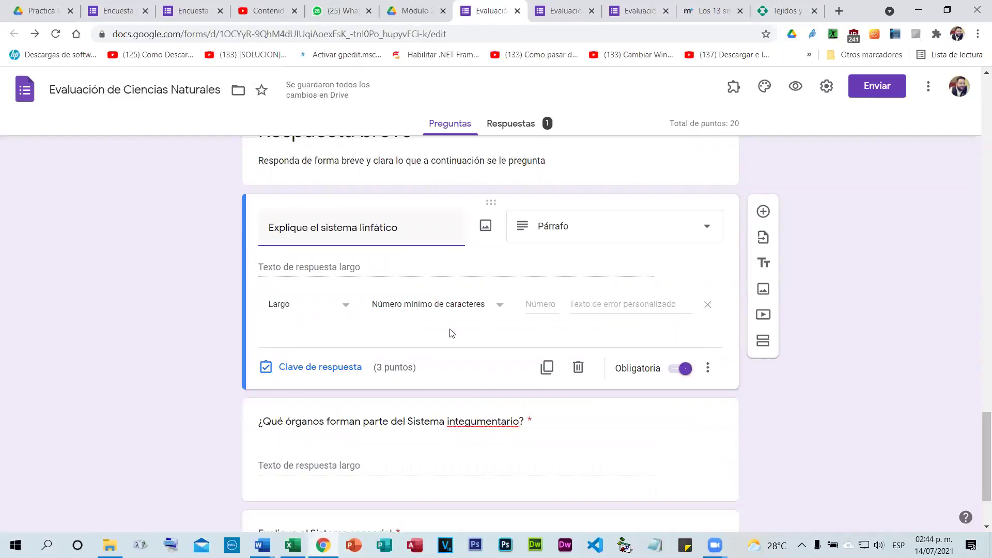
Clear the Sangre regular-expression validation from the lymphatic question via its extra options.
left_click(708, 369)
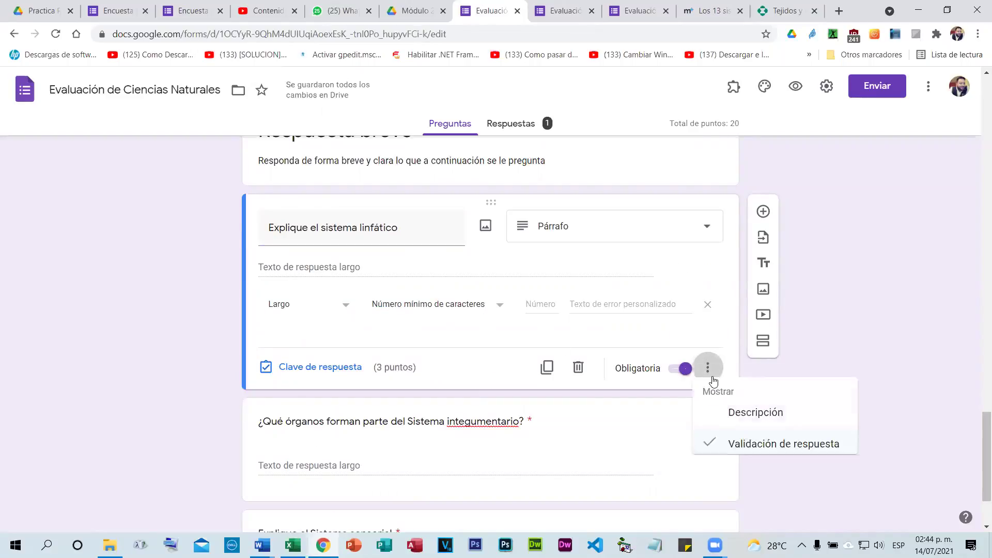
scroll(620, 414, "down", 2)
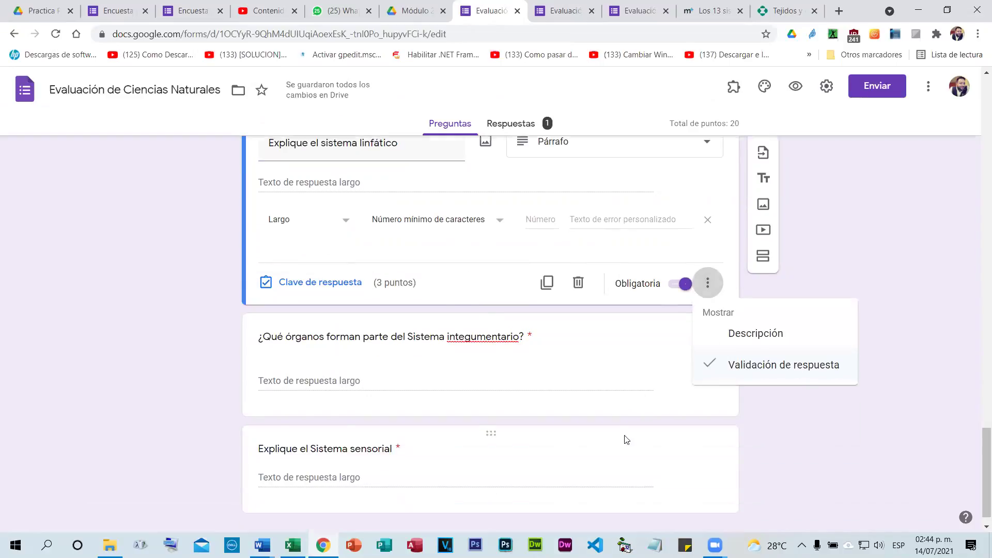
left_click(613, 391)
scroll(615, 388, "up", 2)
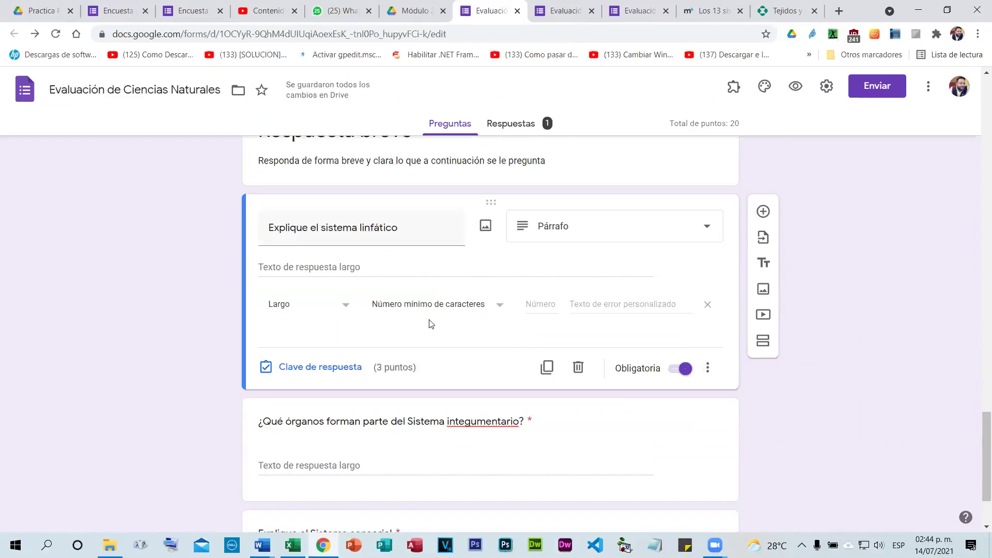
scroll(343, 315, "up", 4)
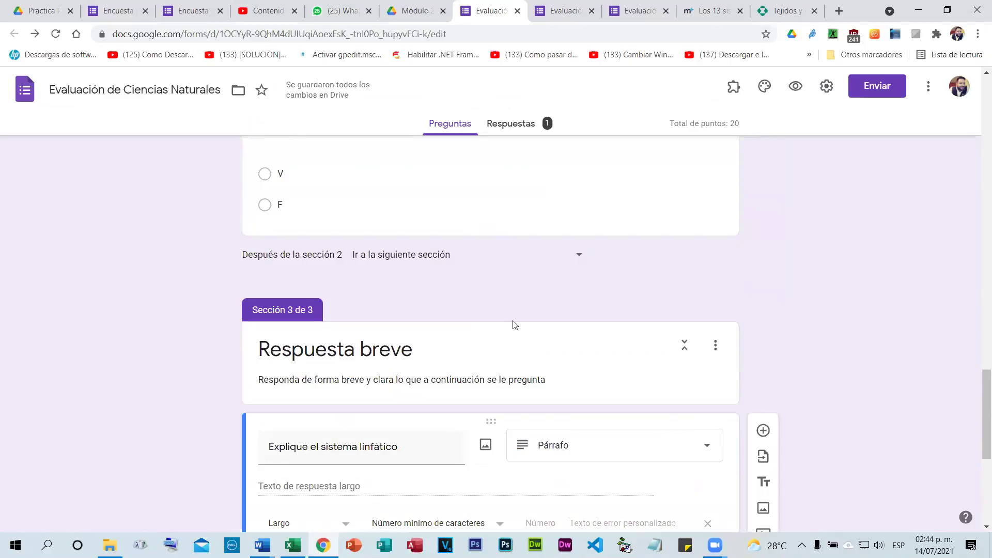
scroll(511, 327, "down", 3)
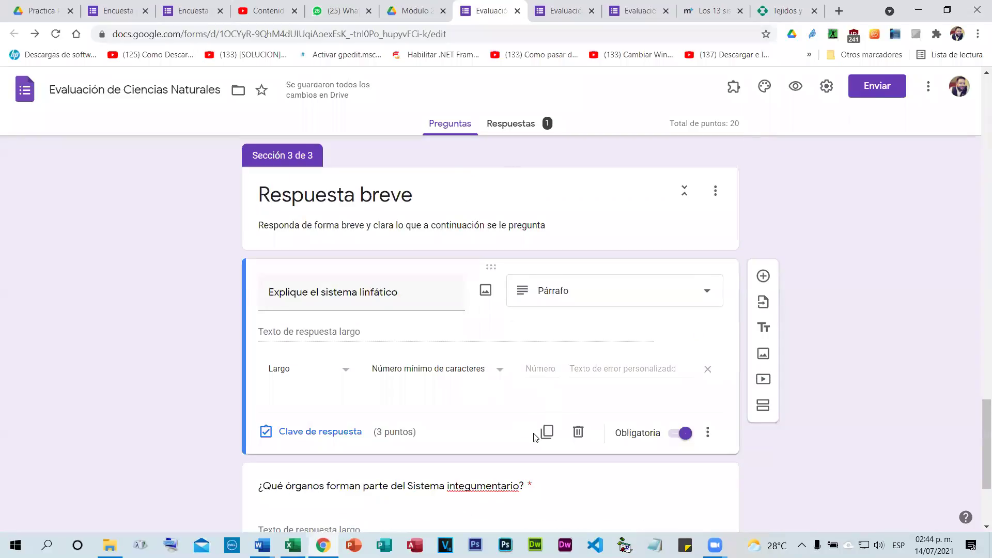
scroll(604, 409, "down", 3)
Review the Sistema sensorial question's Coincidencias validation on Sentidos, leaving it unchanged.
left_click(603, 407)
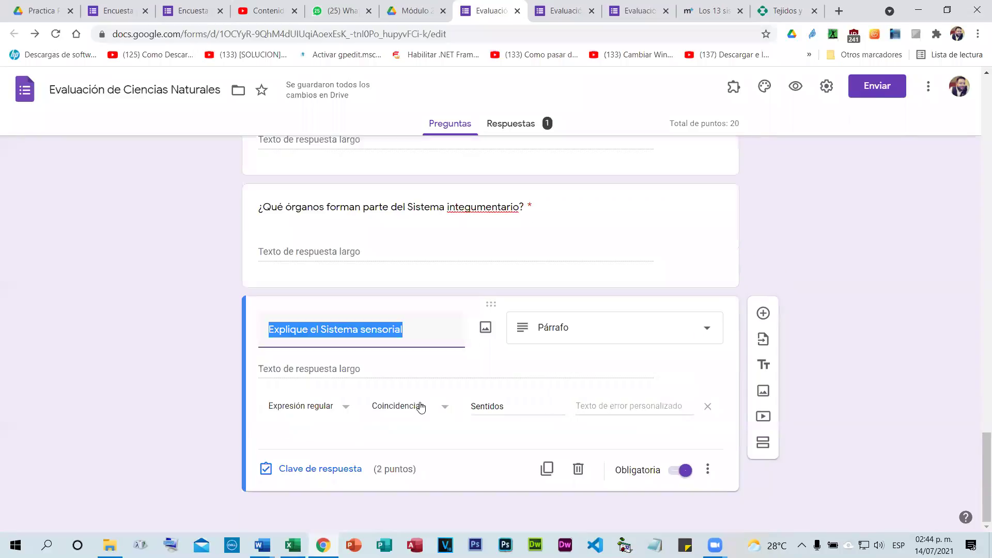
left_click(346, 409)
left_click(401, 434)
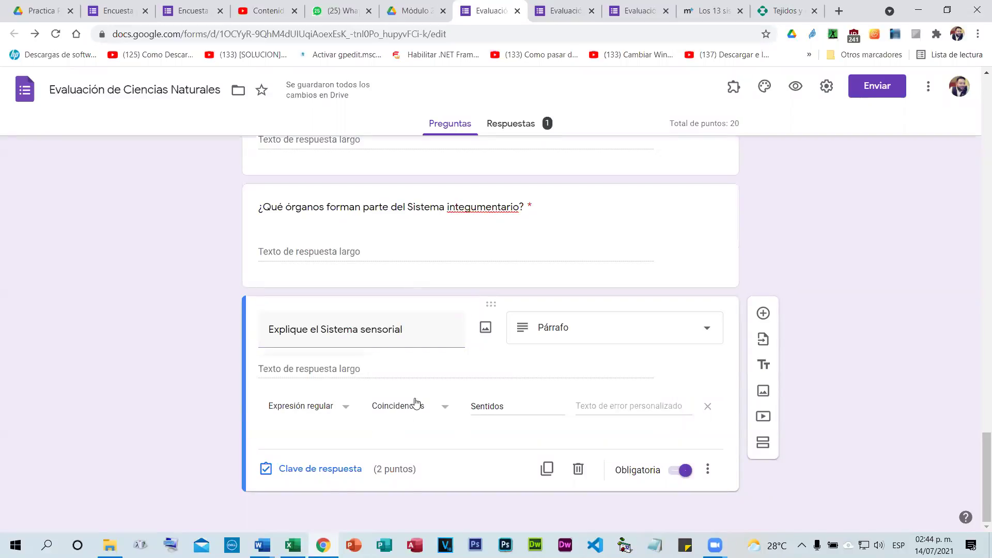
left_click(415, 404)
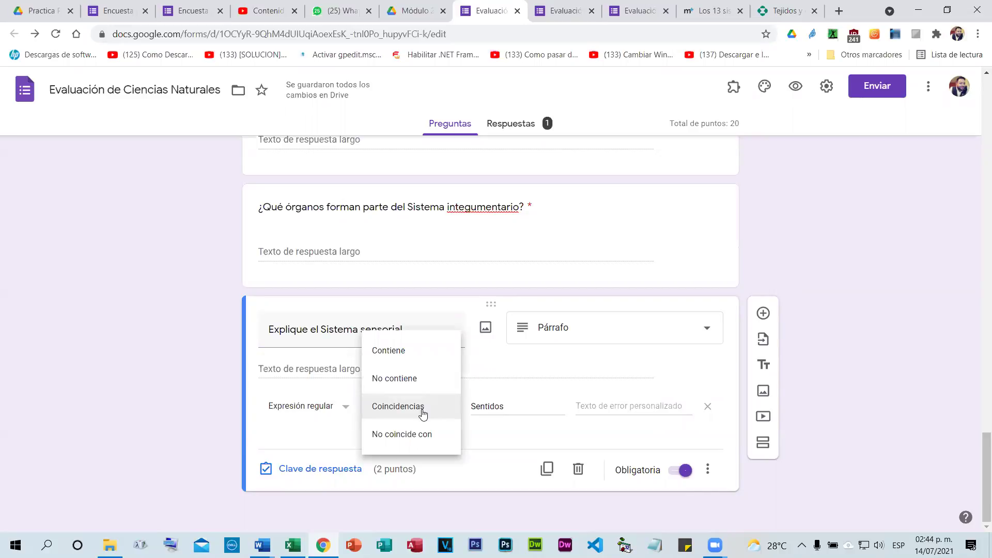
left_click(504, 438)
left_click(616, 409)
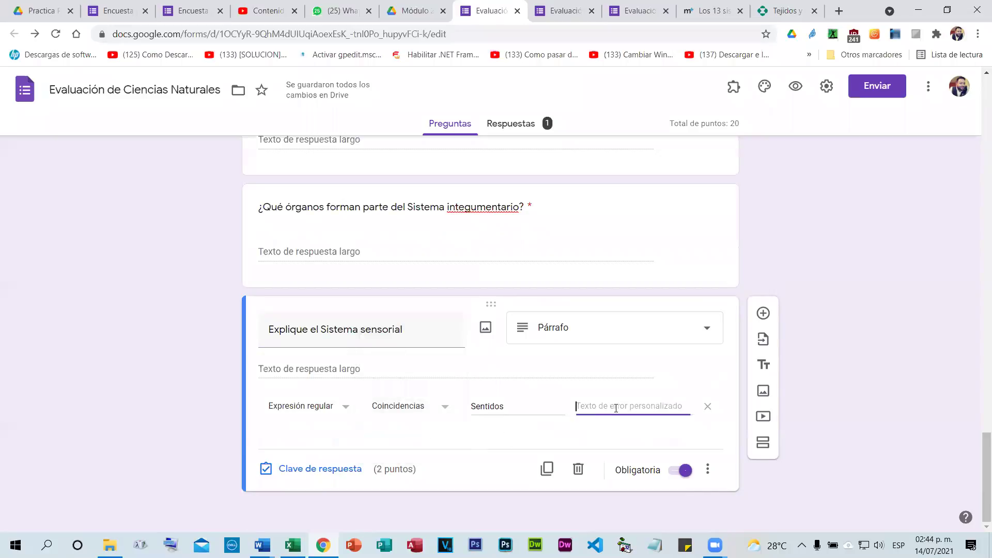
left_click(541, 442)
scroll(639, 364, "up", 2)
scroll(630, 362, "up", 3)
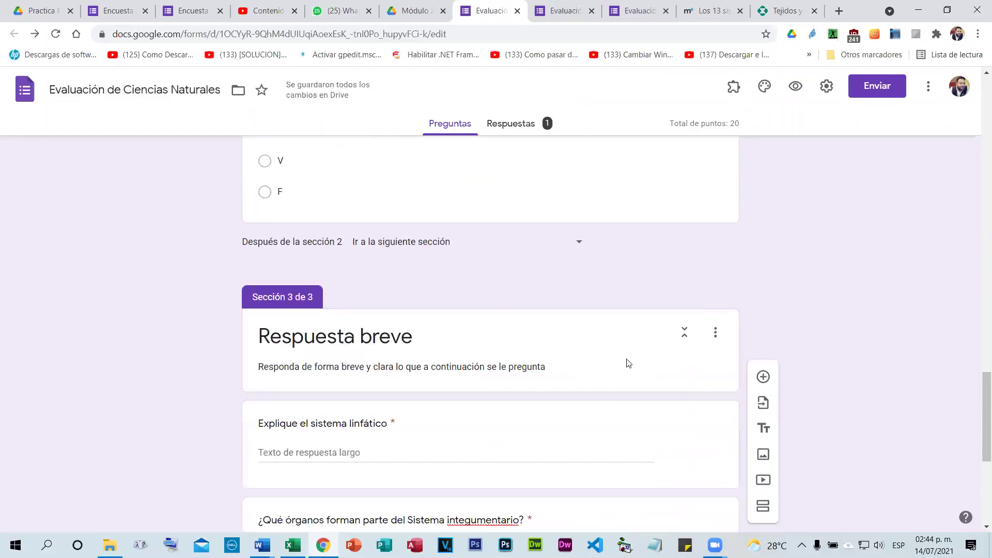
scroll(573, 408, "down", 2)
left_click(648, 404)
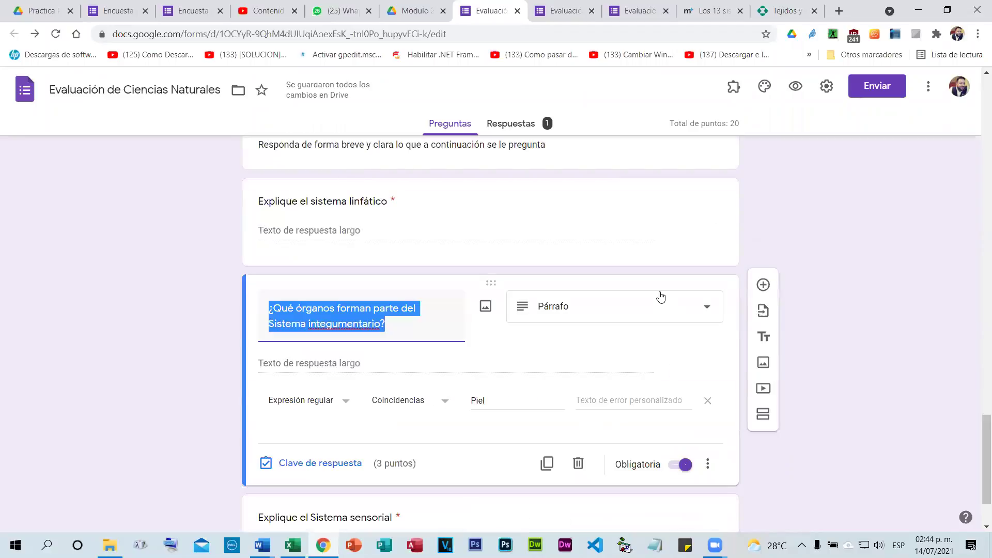
Enter Sangre as the lymphatic question's correct answer and mark all other answers incorrect.
left_click(657, 298)
left_click(618, 149)
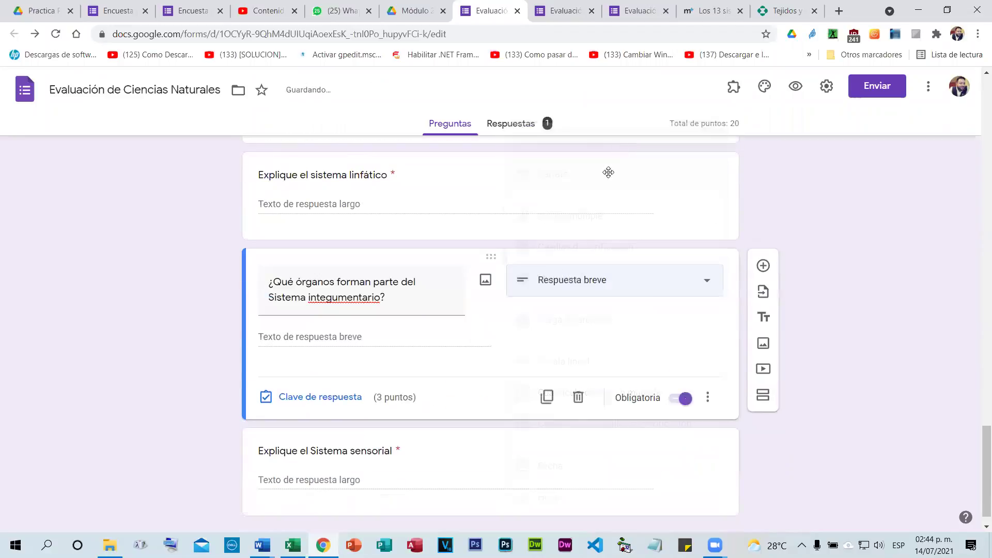
left_click(318, 397)
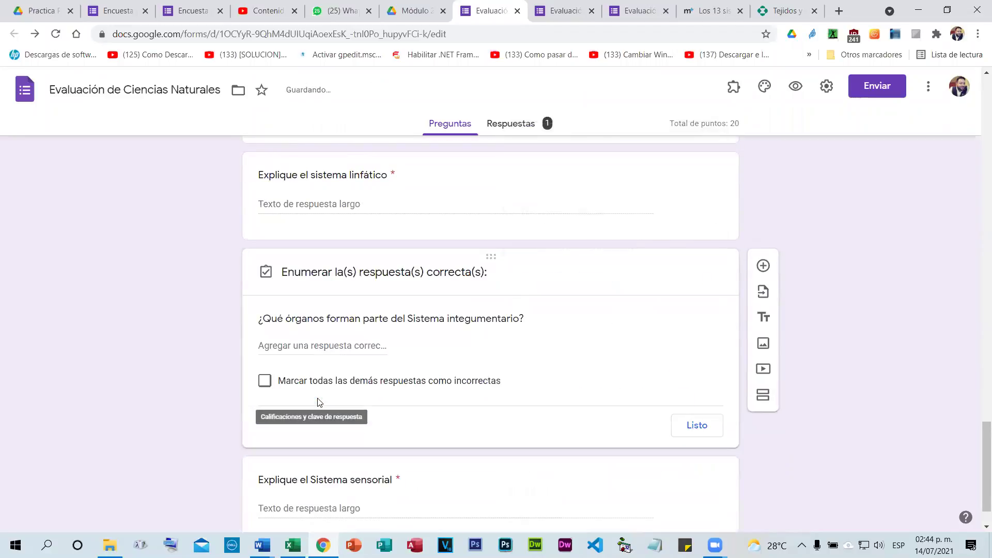
left_click(329, 351)
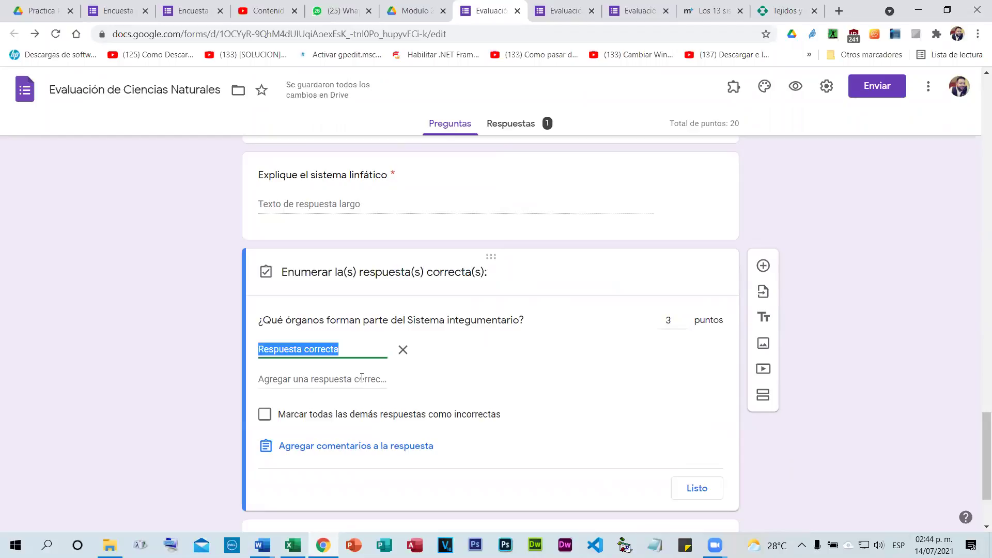
left_click(374, 199)
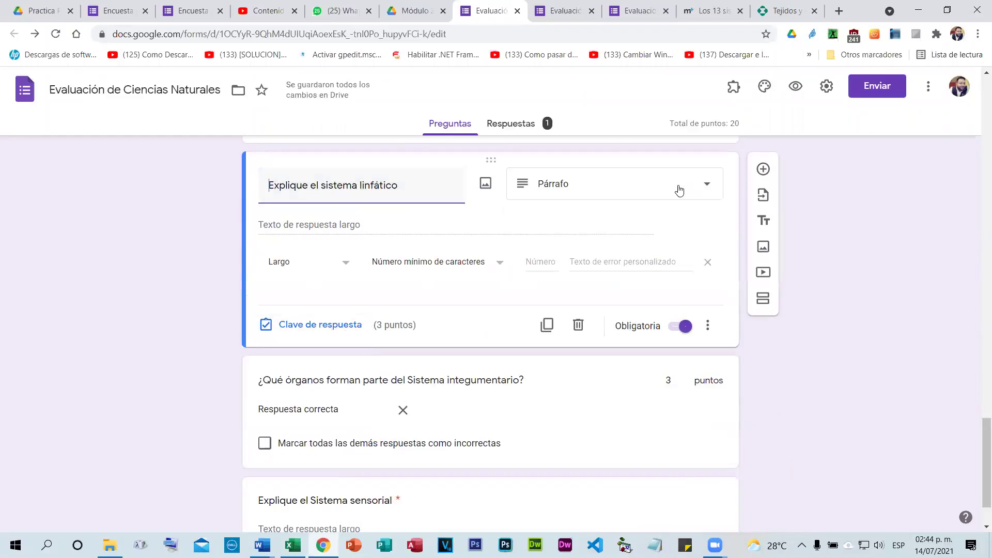
left_click(575, 171)
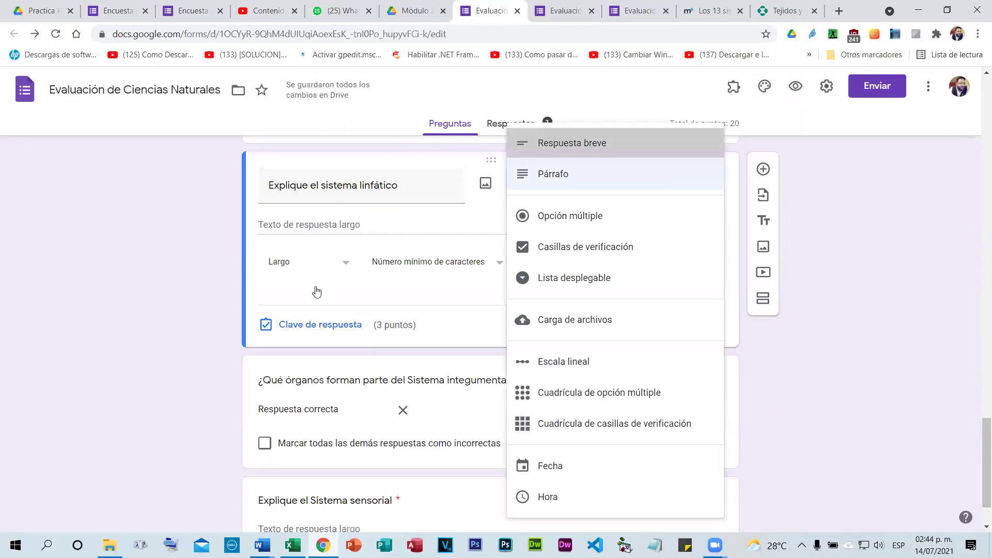
left_click(318, 318)
left_click(331, 252)
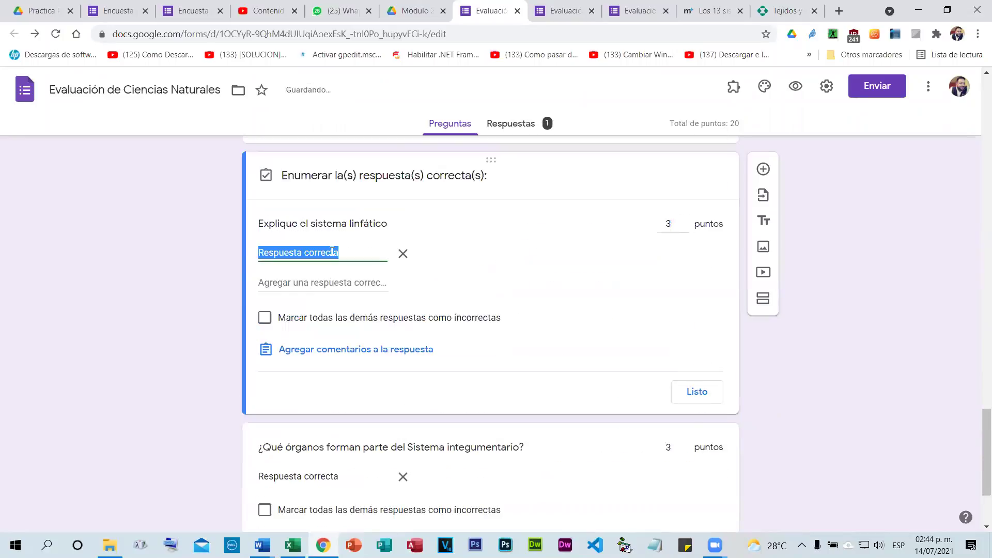
type("Sangre")
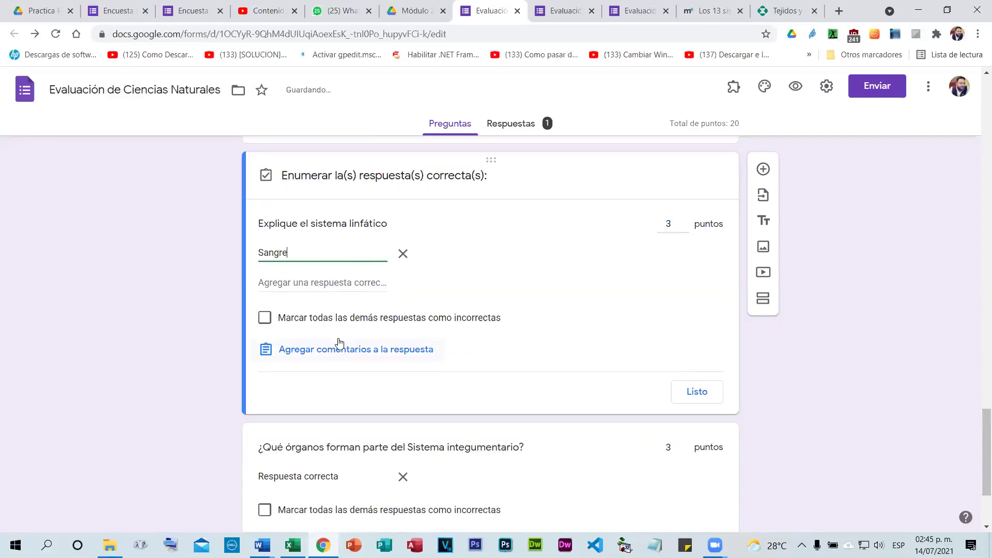
left_click(335, 319)
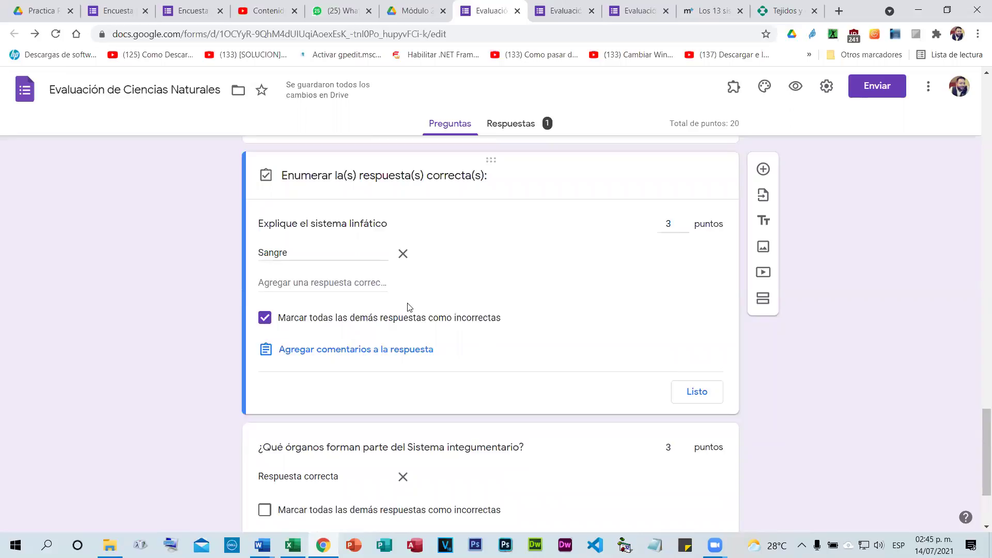
Add La sangre, sangre and la sangre as further accepted lymphatic answers.
left_click(292, 283)
type("La sangre")
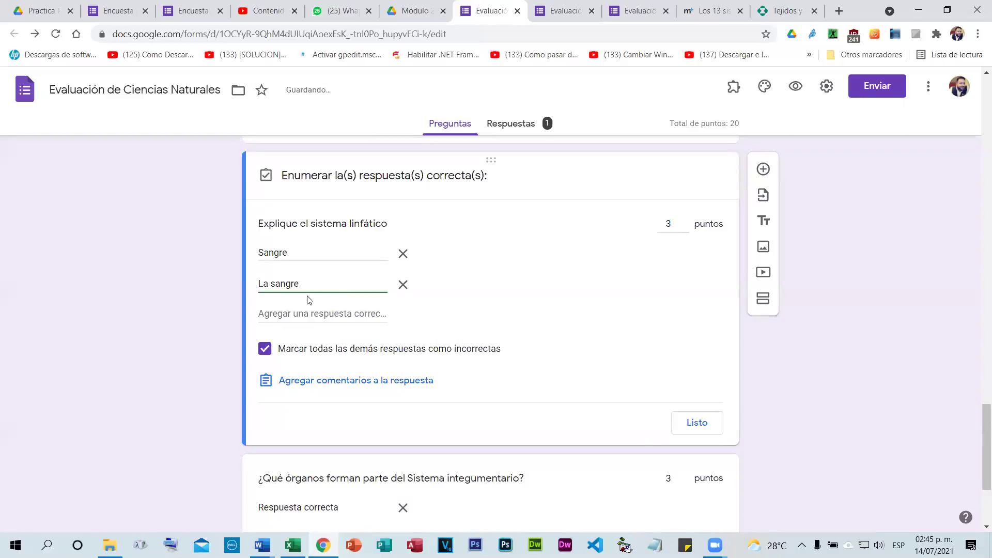
left_click(319, 314)
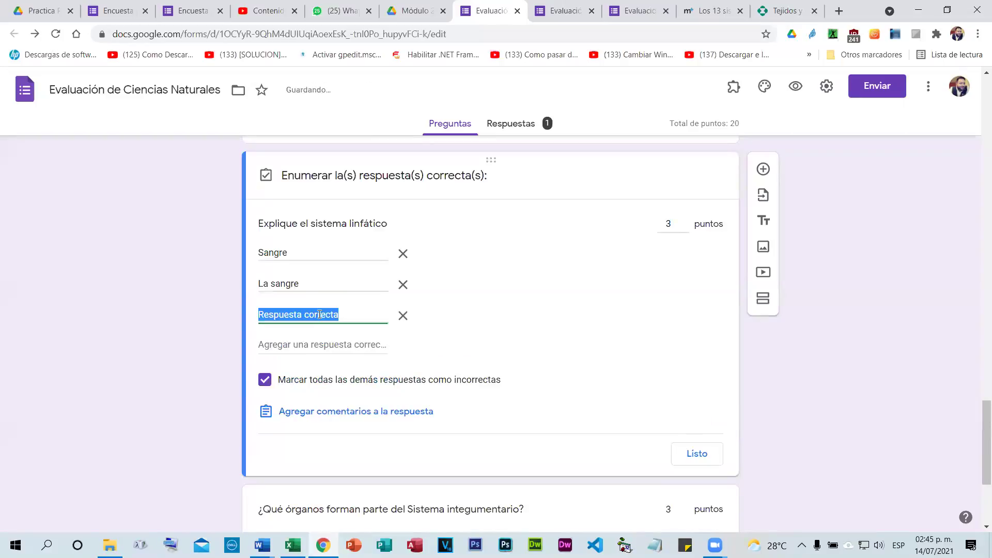
type("sangre")
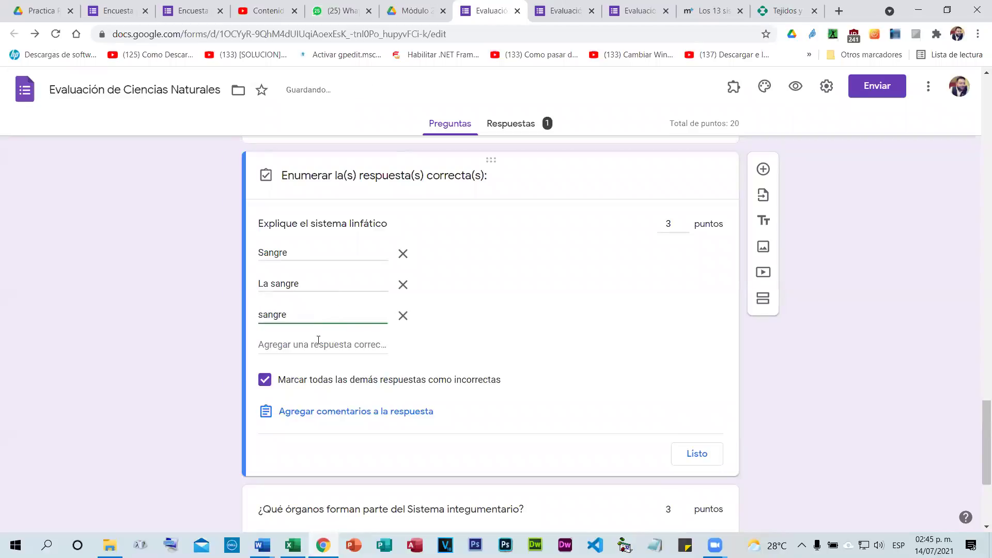
left_click(317, 343)
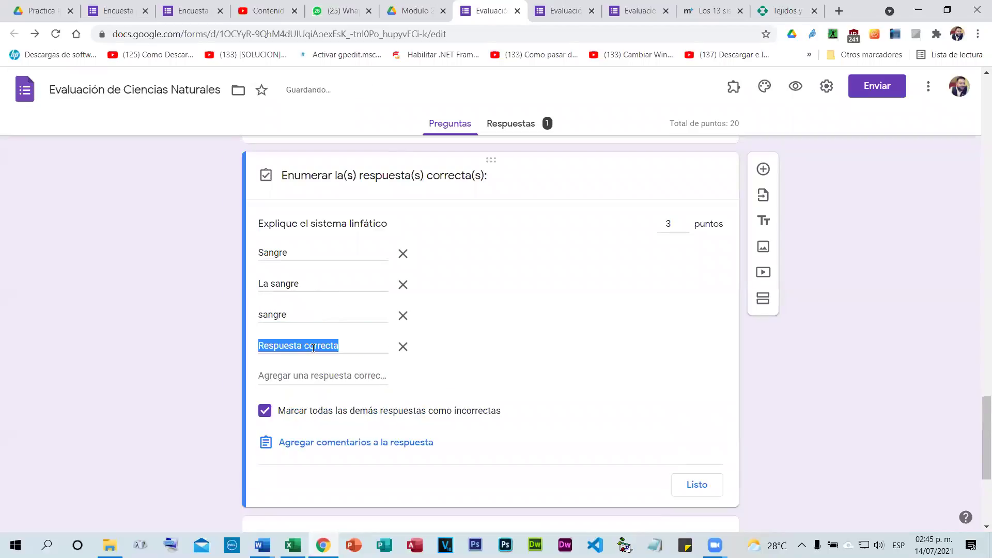
type("la sangre")
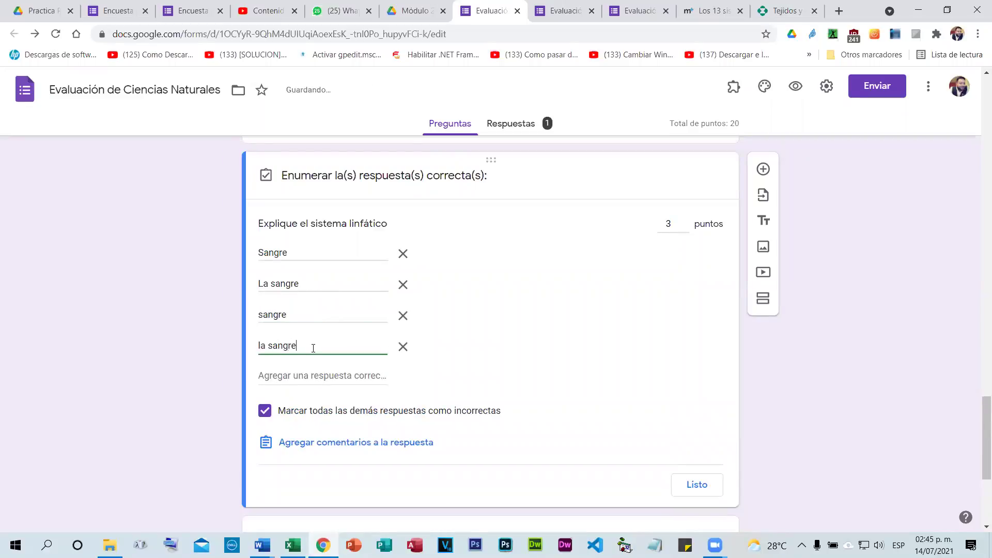
left_click(166, 292)
scroll(539, 373, "down", 1)
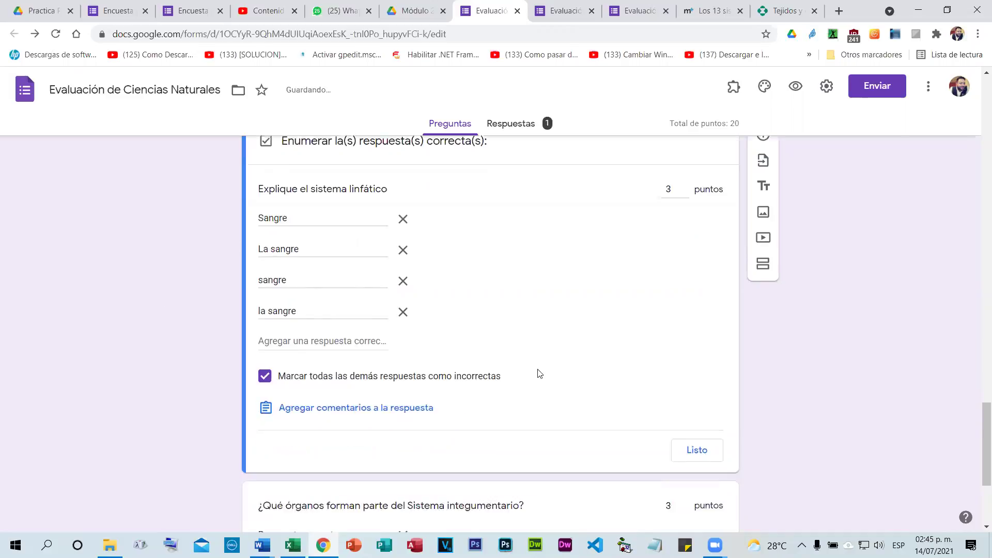
scroll(540, 373, "down", 4)
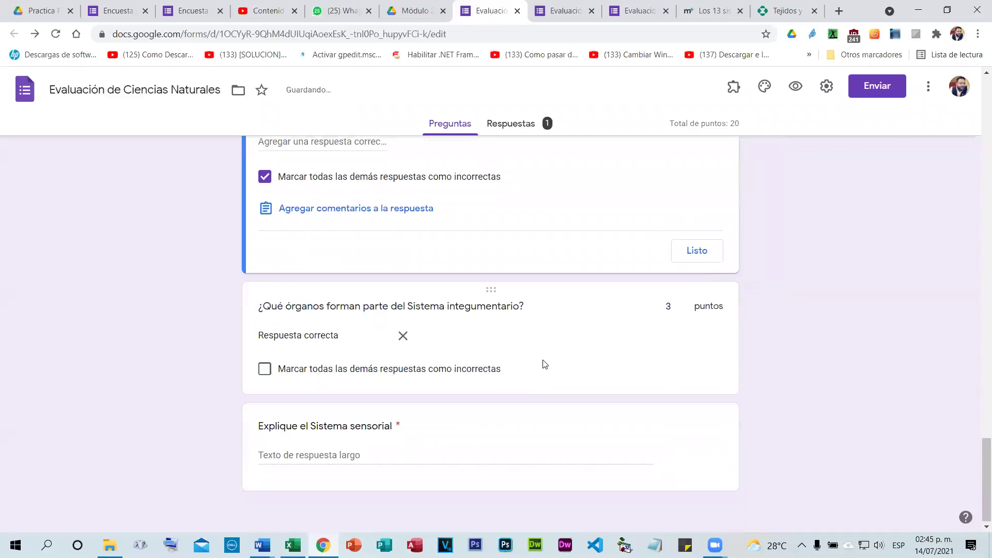
left_click(419, 370)
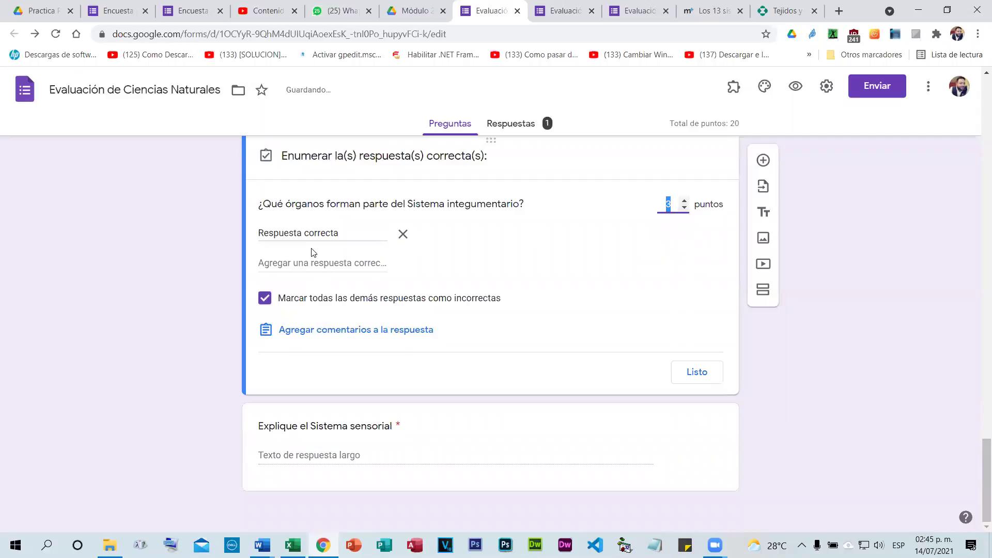
Replace the placeholder answer with La Piel and add Piel as a second answer.
key("Tab")
scroll(730, 250, "up", 2)
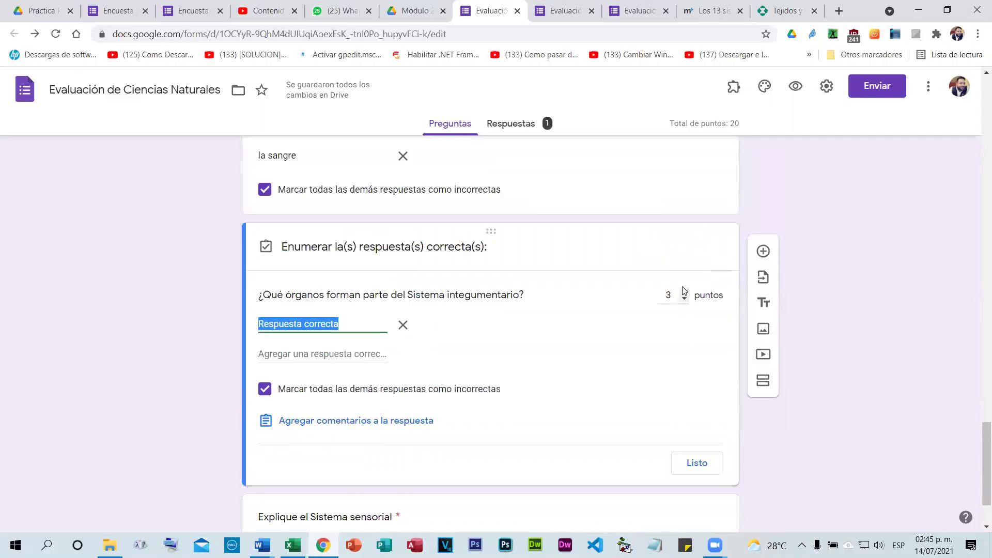
scroll(683, 290, "down", 1)
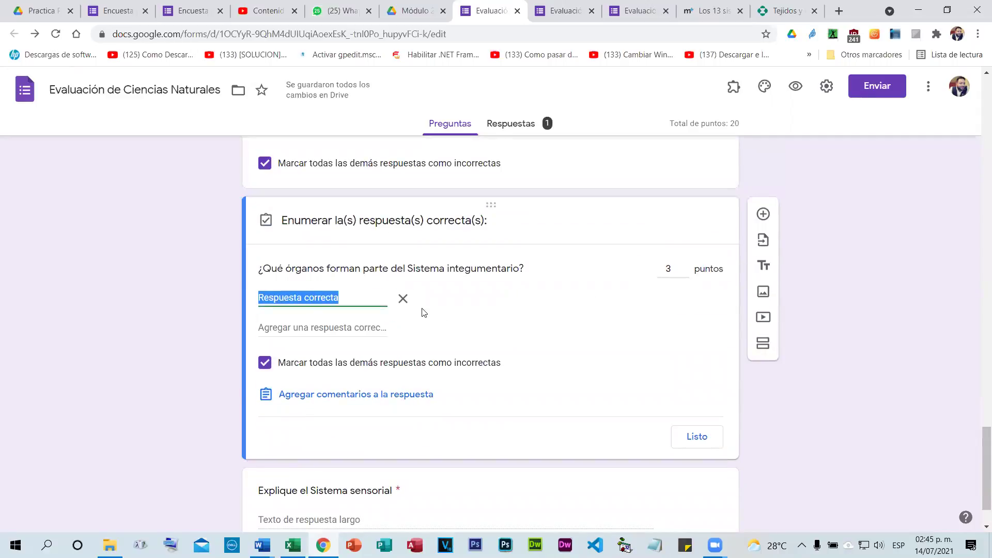
left_click(584, 315)
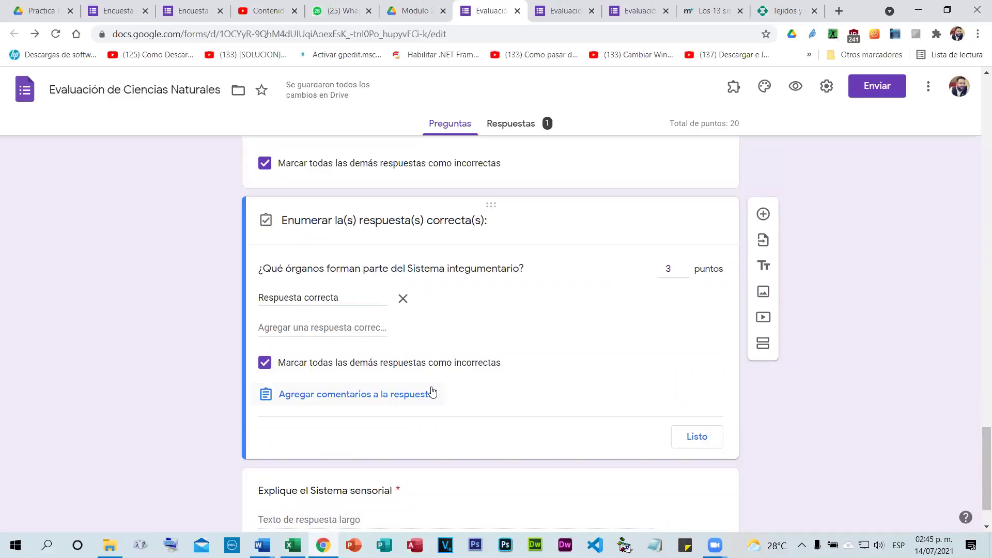
left_click(351, 300)
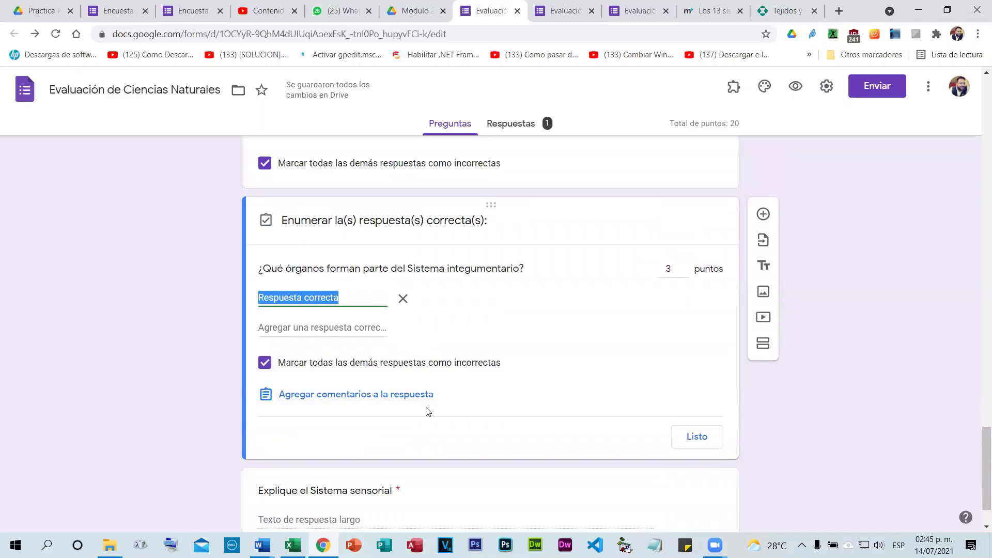
type("La Piel")
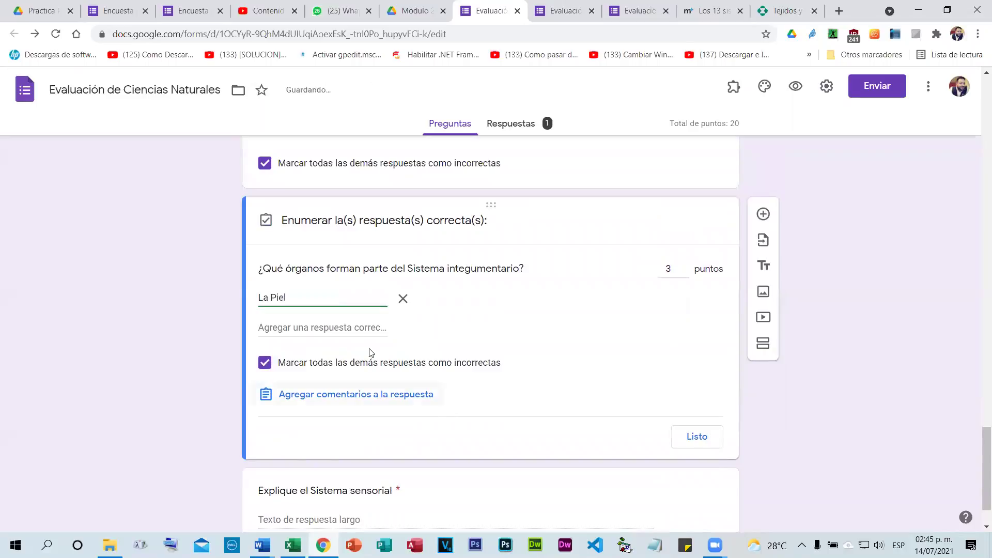
left_click(345, 331)
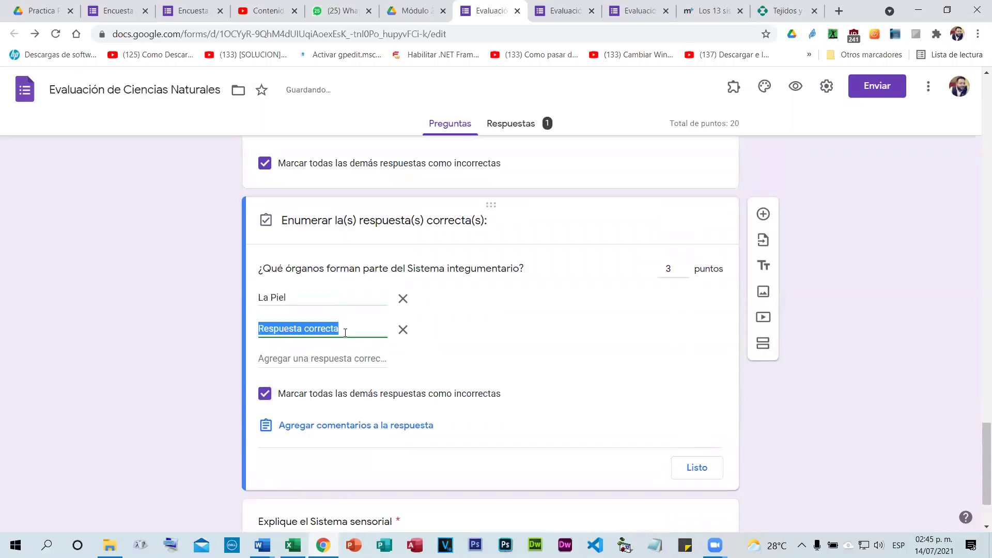
type("Piel")
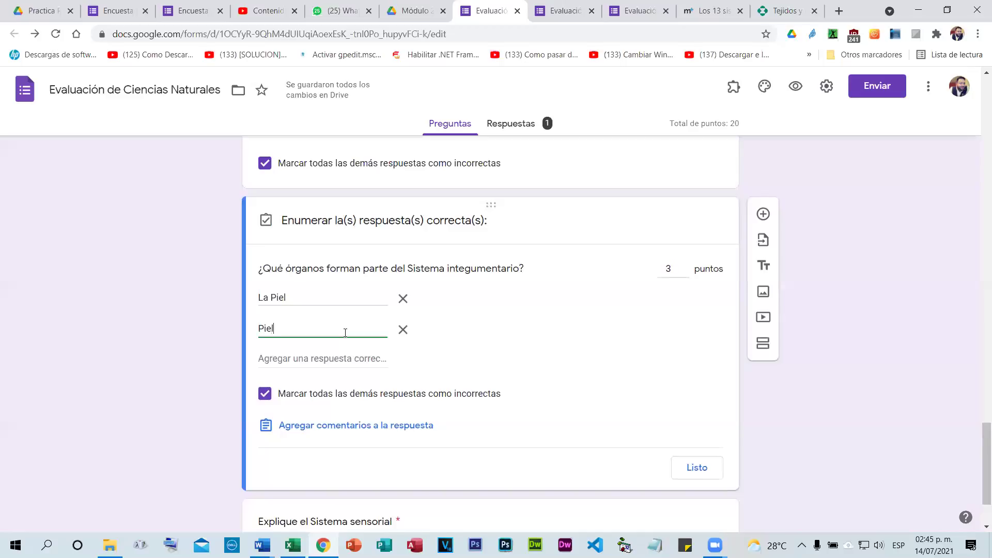
Add la piel and piel as the third and fourth accepted answers.
left_click(325, 359)
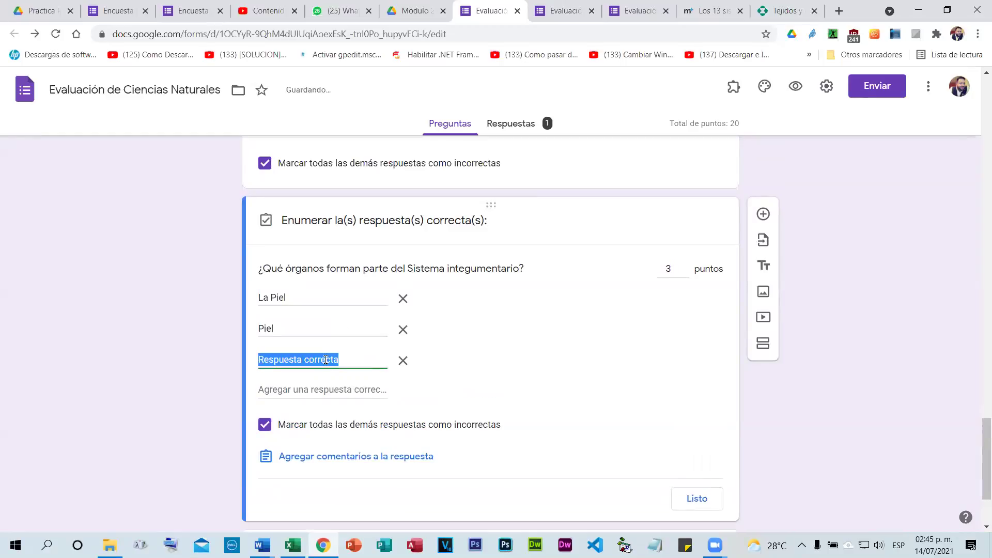
type("LA PIEL")
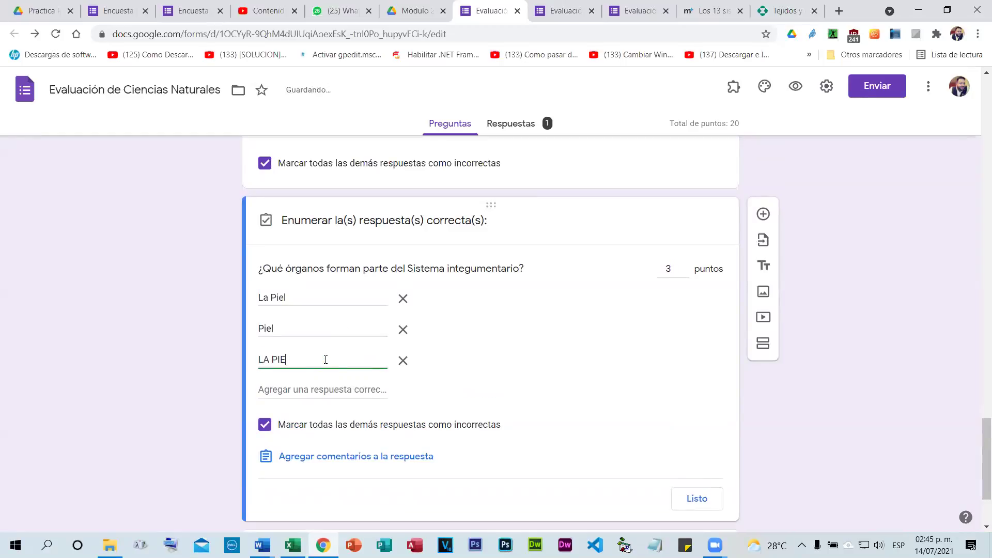
key("BackSpace")
key("BackSpace")
key("BackSpace")
key("BackSpace")
key("BackSpace")
key("BackSpace")
key("BackSpace")
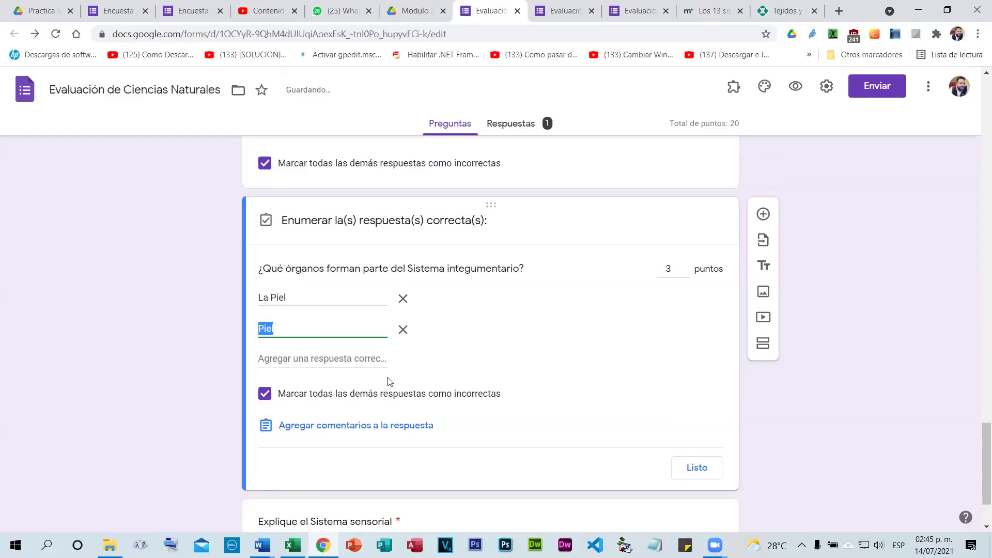
left_click(329, 358)
type("la piel")
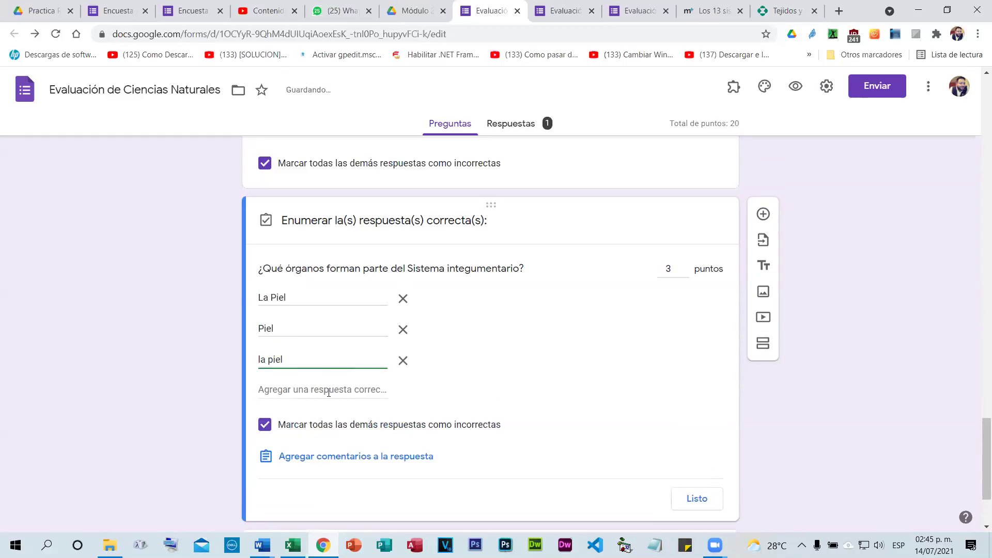
left_click(329, 391)
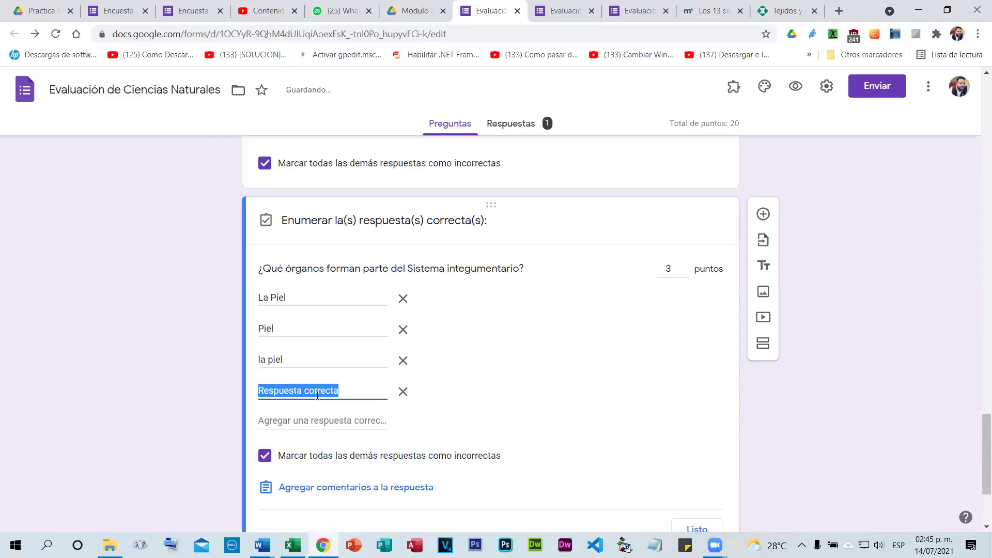
type("piel")
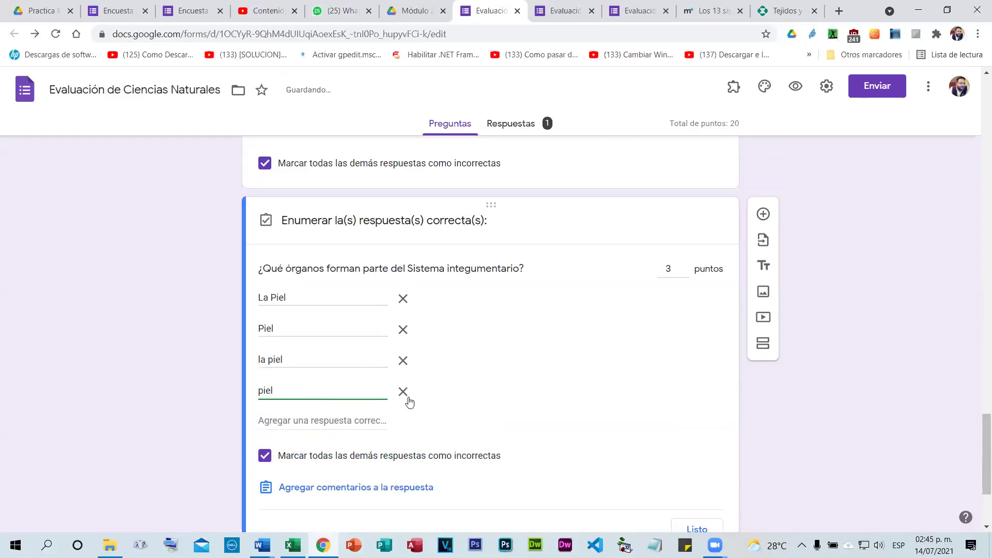
scroll(410, 402, "down", 3)
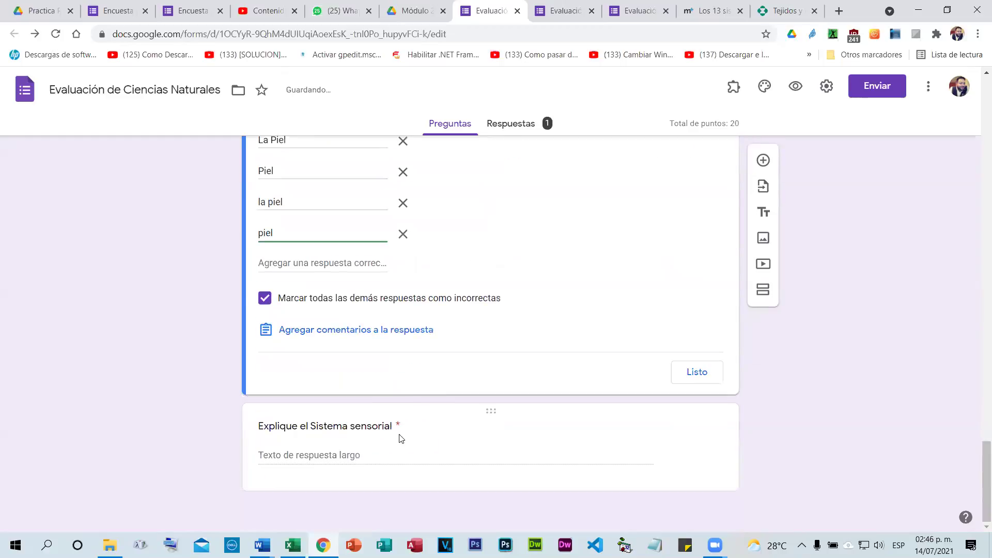
left_click(400, 439)
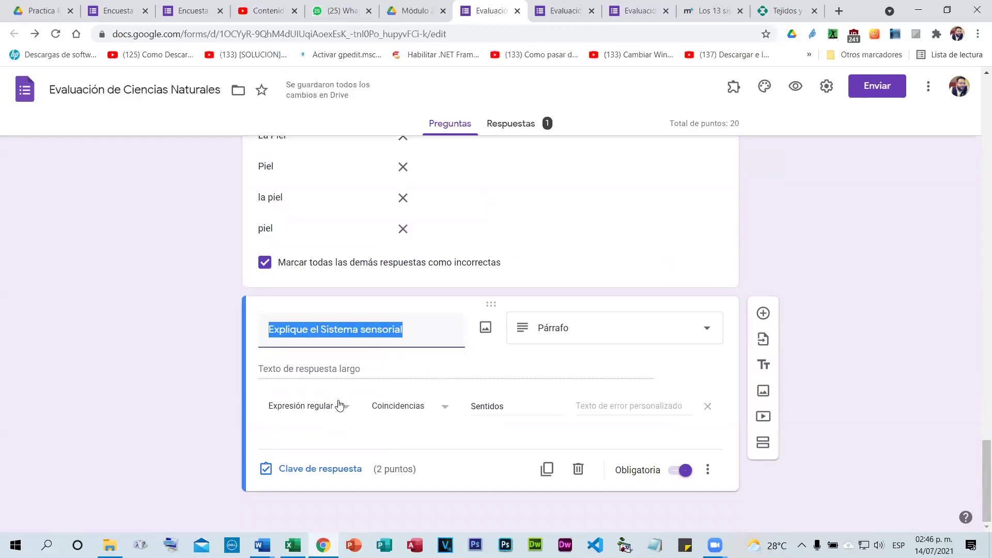
Make Sistema sensorial a short-answer question with Sentidos as its first correct answer.
left_click(618, 329)
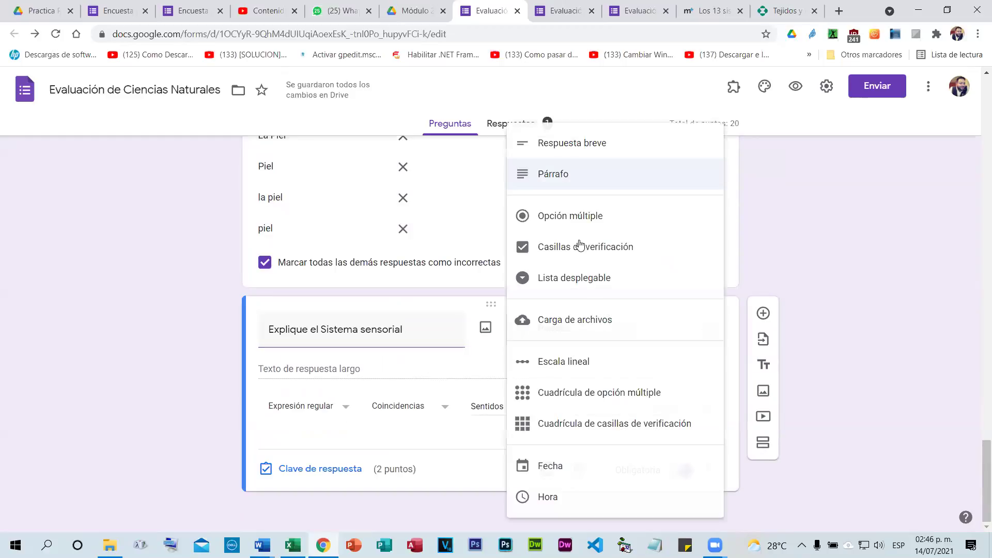
left_click(587, 144)
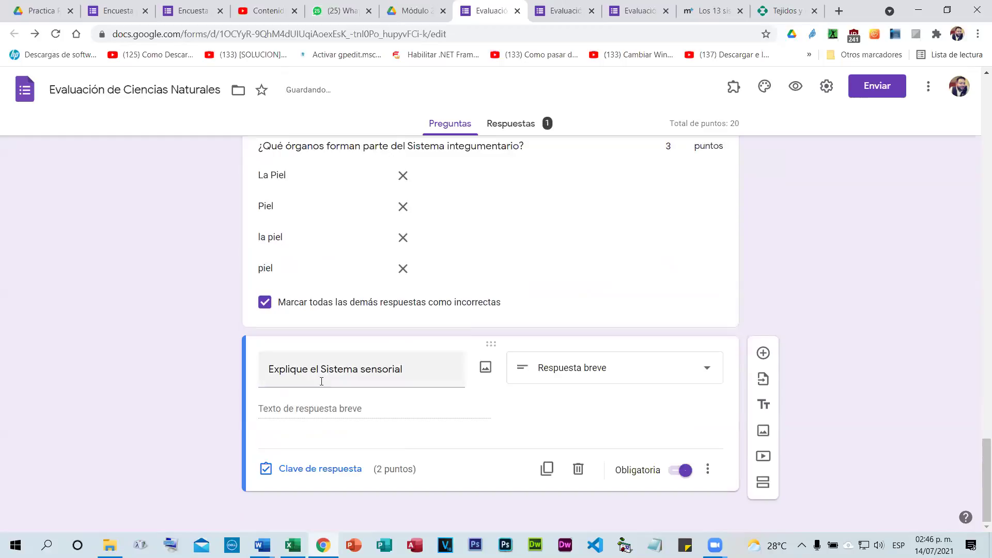
left_click(290, 469)
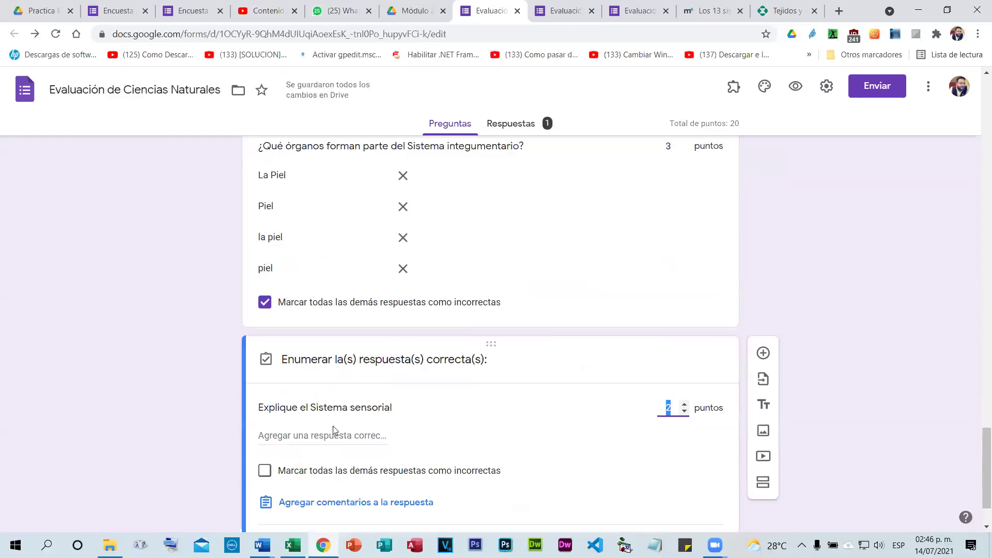
left_click(328, 435)
type("Sentidos")
scroll(326, 435, "down", 2)
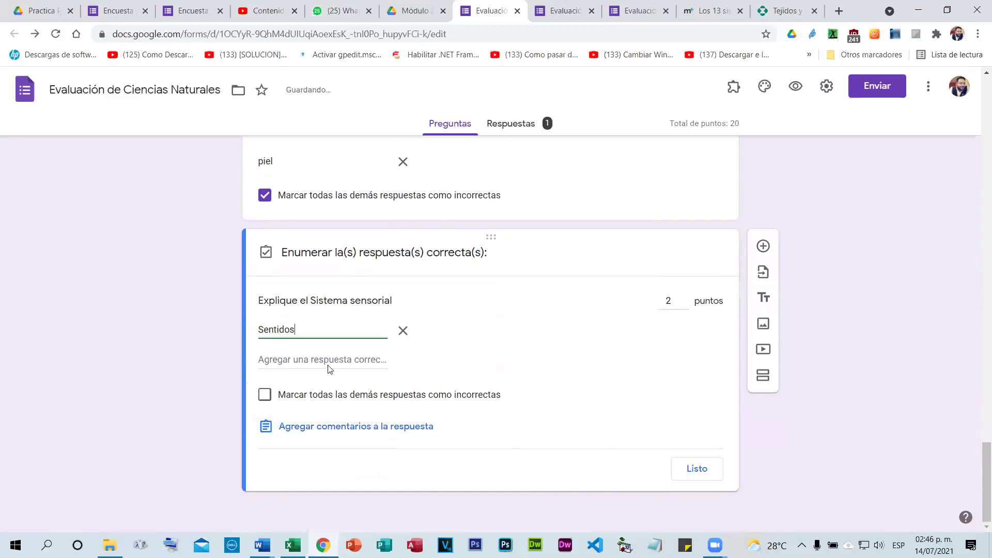
Add Los Sentidos, los sentidos and sentidos, marking all other answers incorrect.
left_click(328, 359)
type("IOS")
key("BackSpace")
key("BackSpace")
key("BackSpace")
type("Los Sentidos")
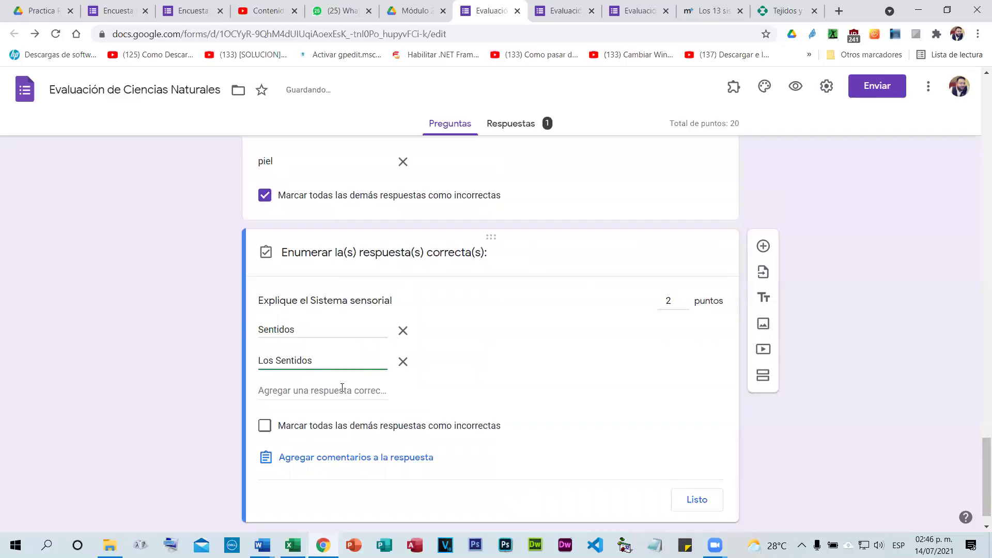
left_click(342, 388)
type("los sentidos")
left_click(328, 422)
type("s")
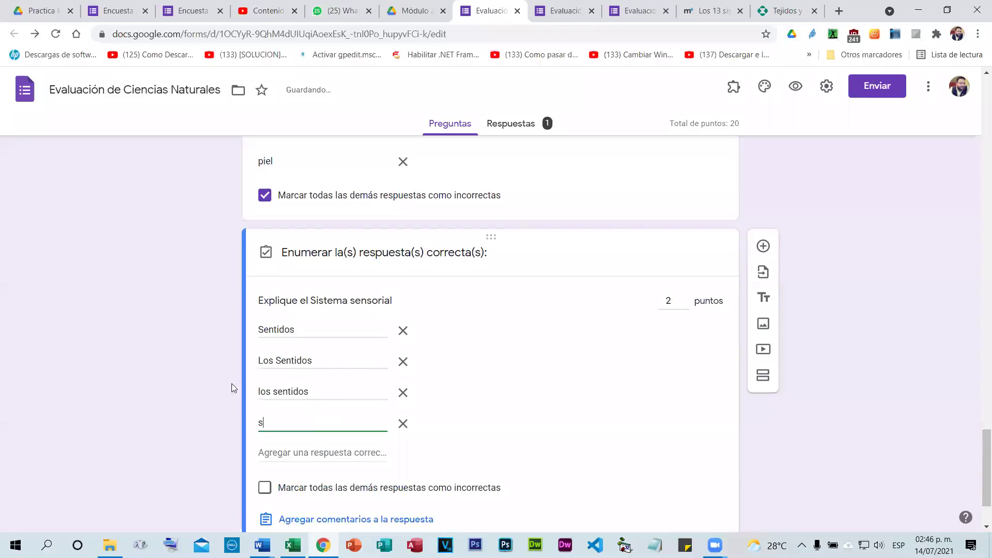
type("entidos")
left_click(182, 391)
left_click(264, 480)
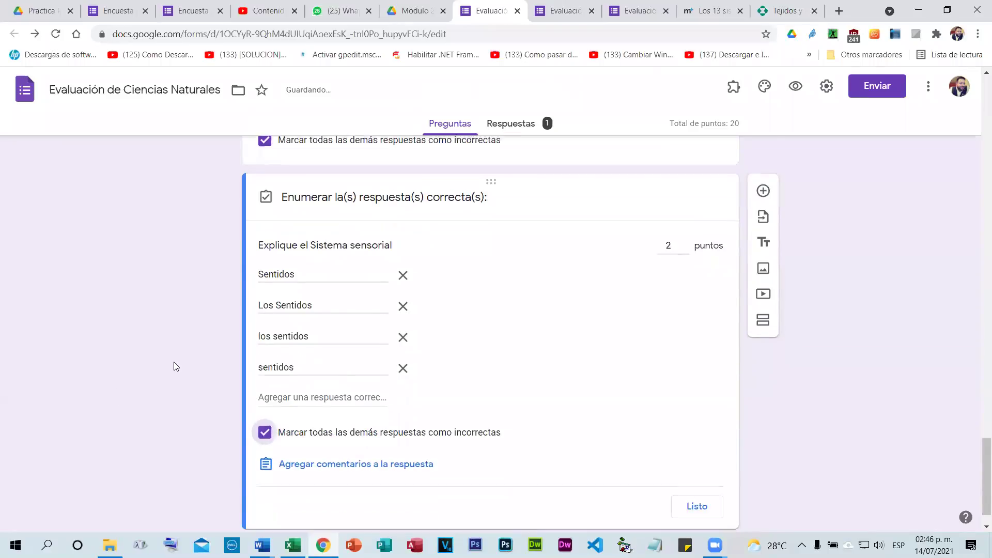
scroll(209, 349, "up", 2)
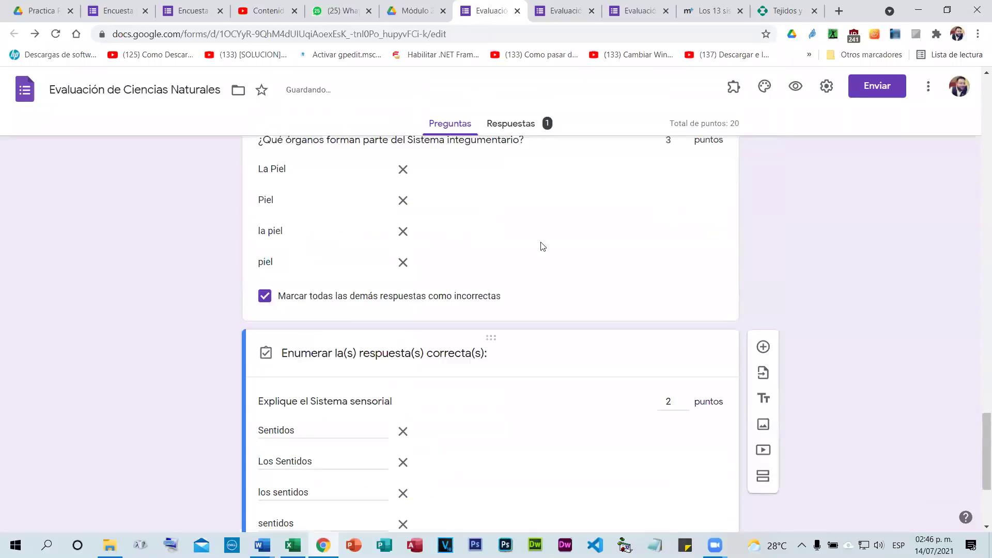
Review and finish the integumentary question's answer key.
left_click(542, 244)
scroll(525, 306, "up", 4)
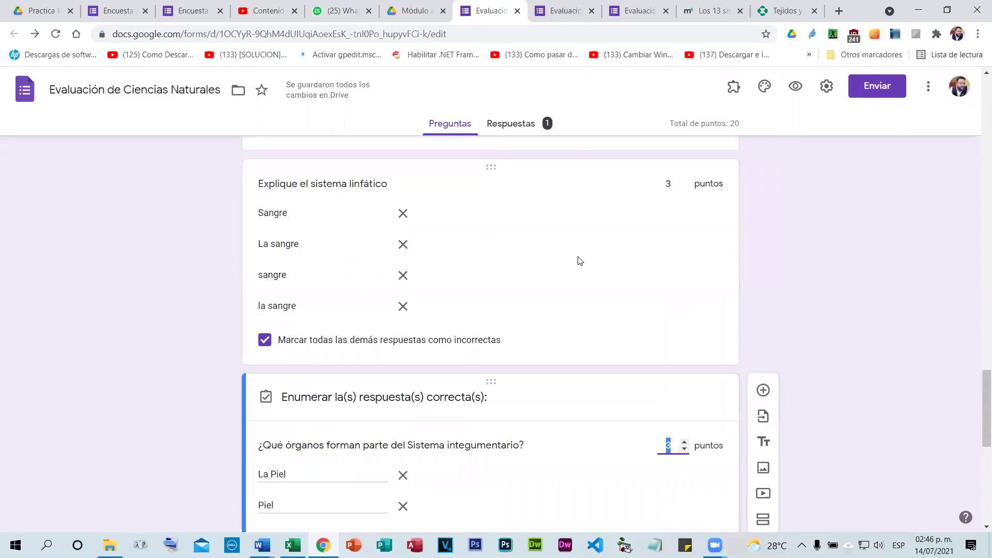
scroll(579, 262, "down", 7)
scroll(620, 310, "down", 2)
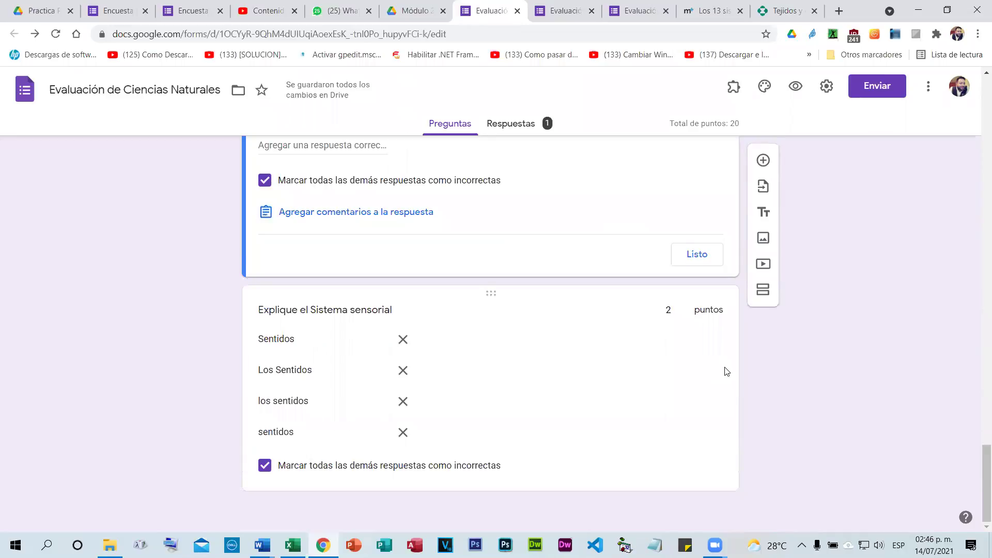
scroll(723, 368, "up", 12)
scroll(726, 368, "down", 10)
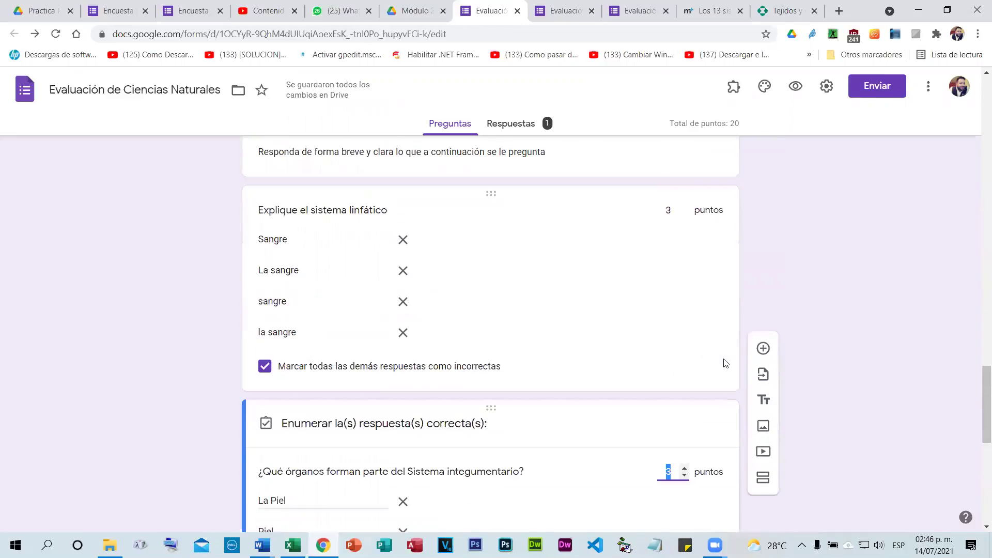
scroll(704, 379, "down", 1)
left_click(699, 385)
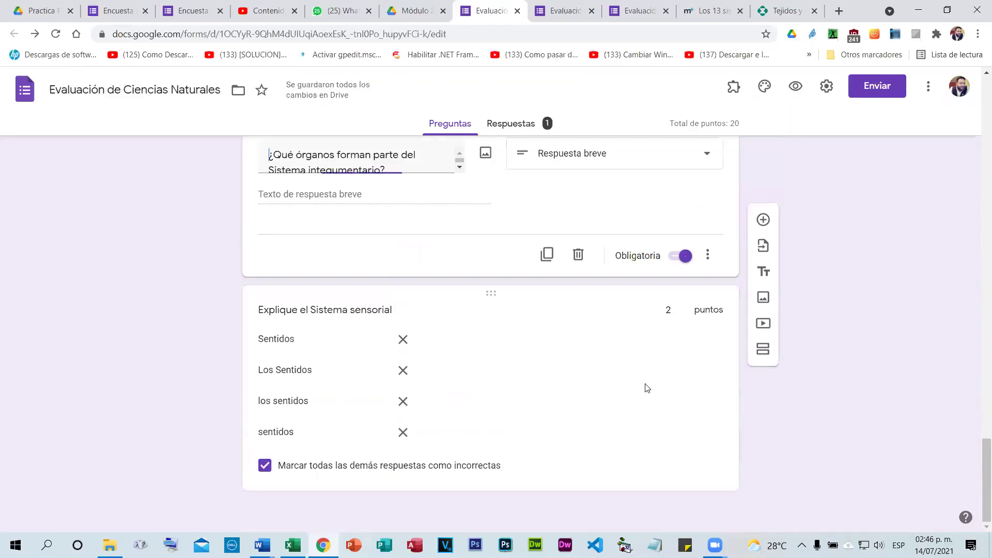
left_click(206, 221)
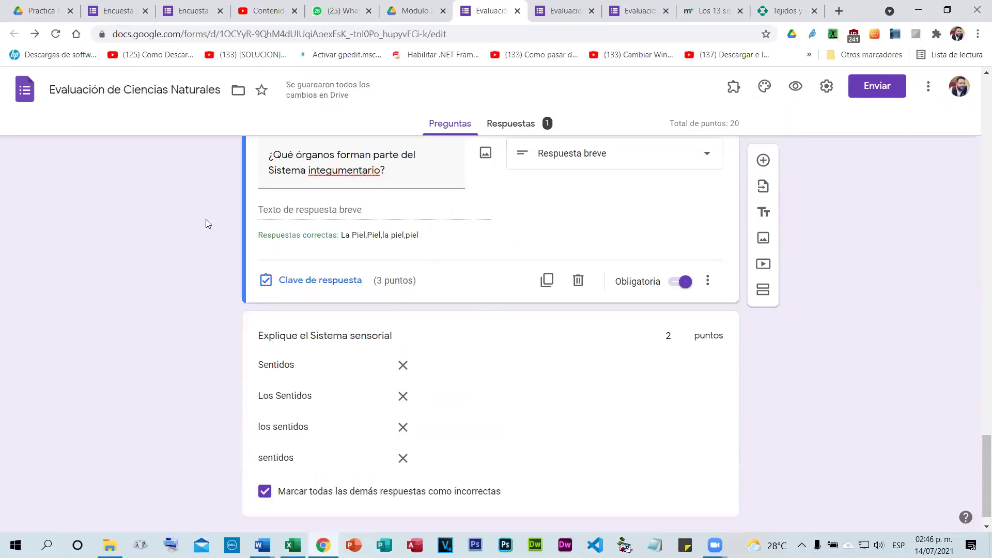
Finish the sensorial and lymphatic answer keys, then close the duplicate form tab.
scroll(178, 341, "down", 1)
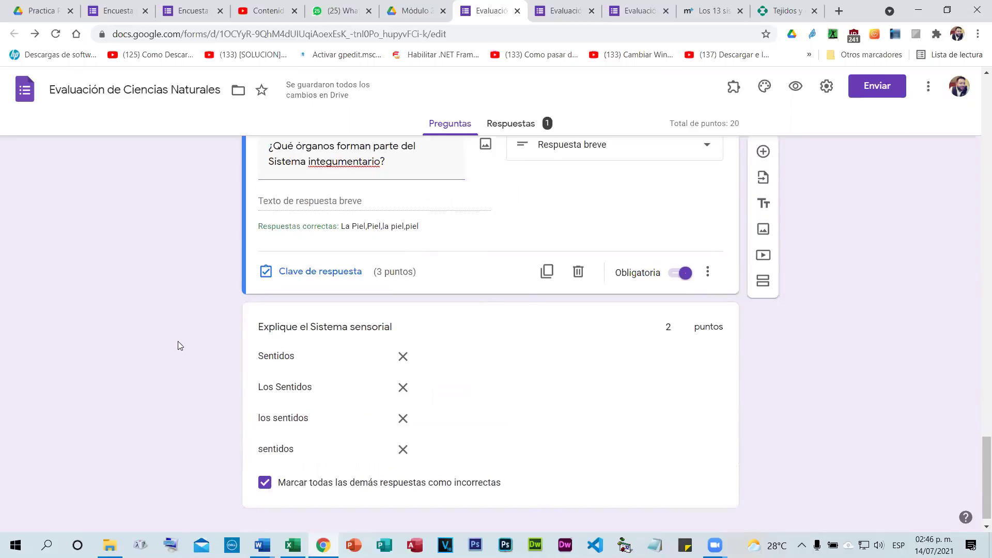
scroll(594, 428, "up", 8)
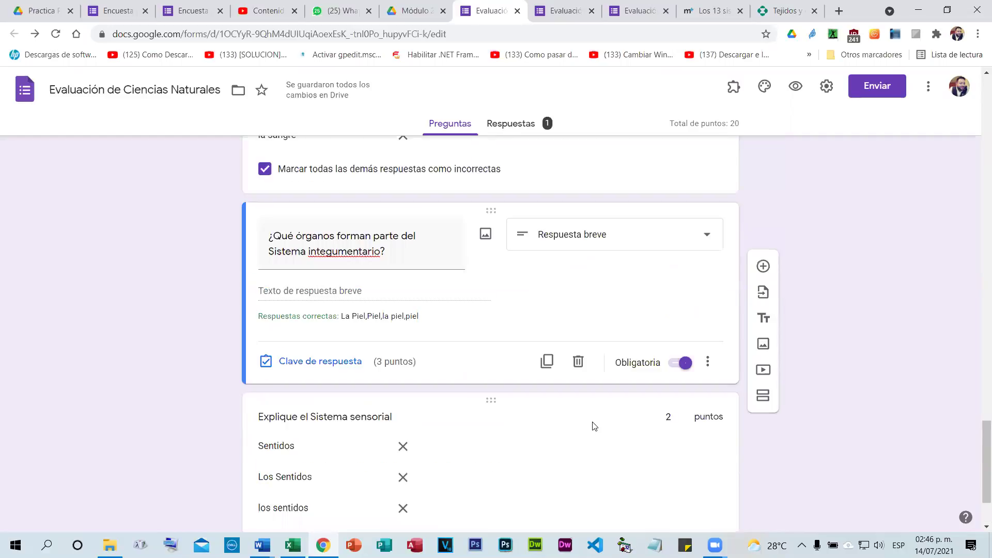
scroll(611, 338, "down", 2)
scroll(611, 362, "down", 6)
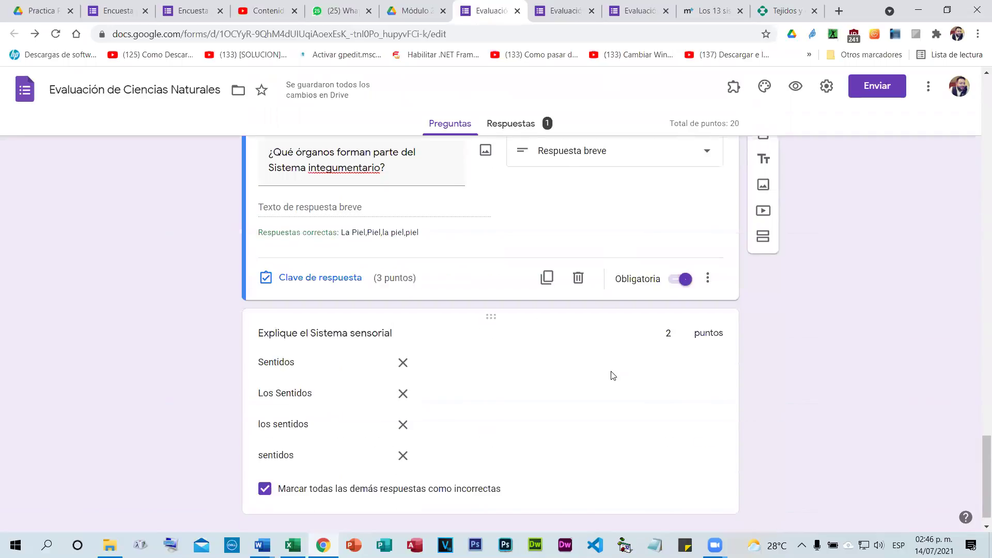
scroll(595, 409, "down", 1)
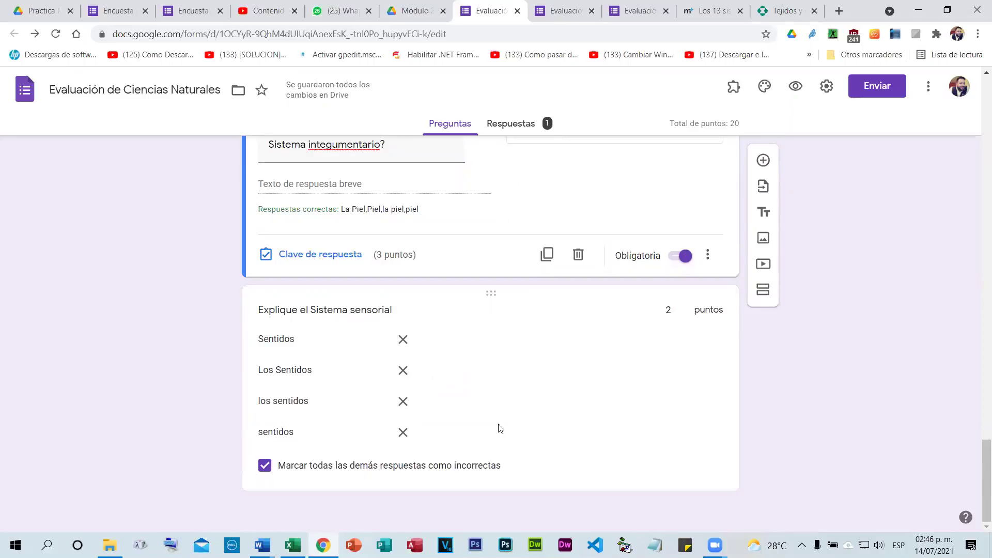
left_click(636, 395)
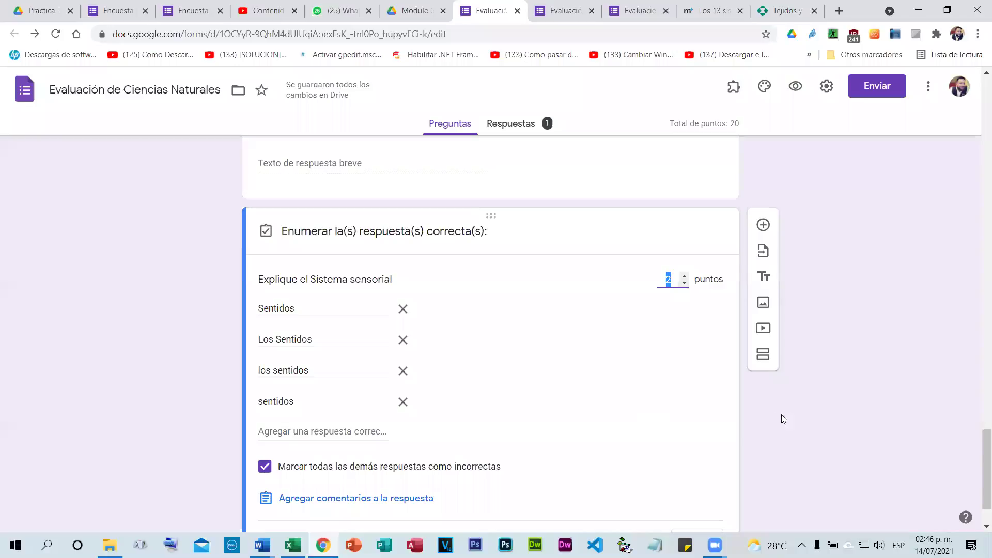
left_click(696, 531)
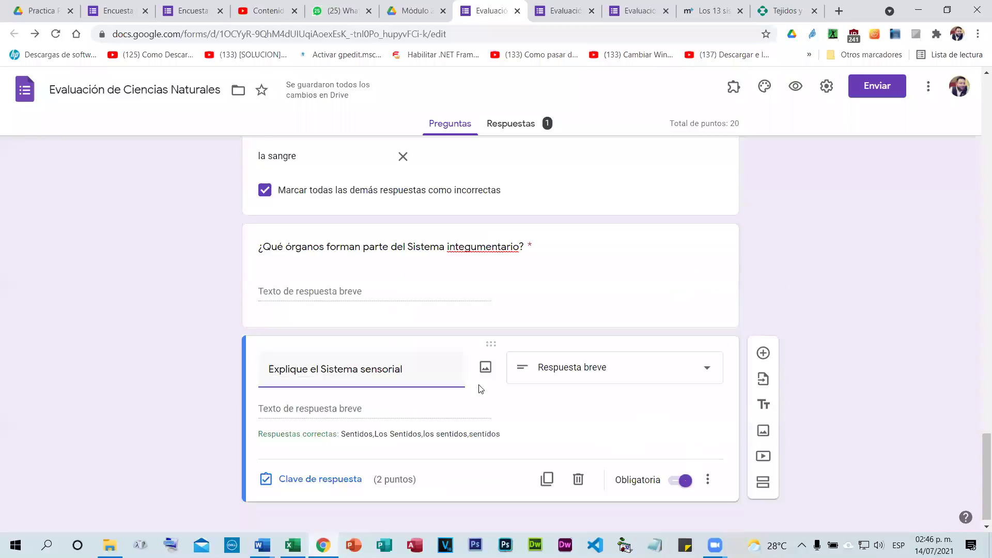
scroll(590, 268, "up", 2)
left_click(683, 320)
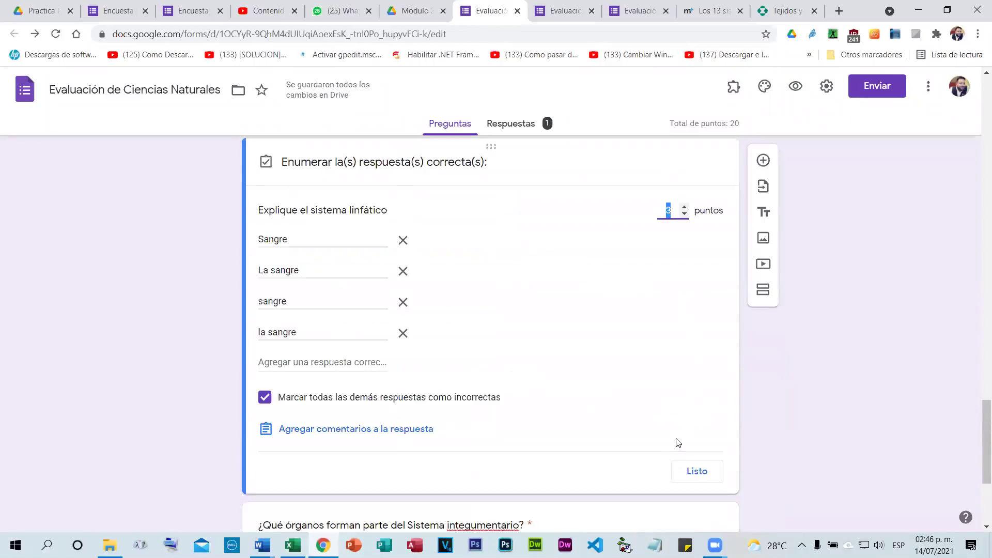
left_click(697, 471)
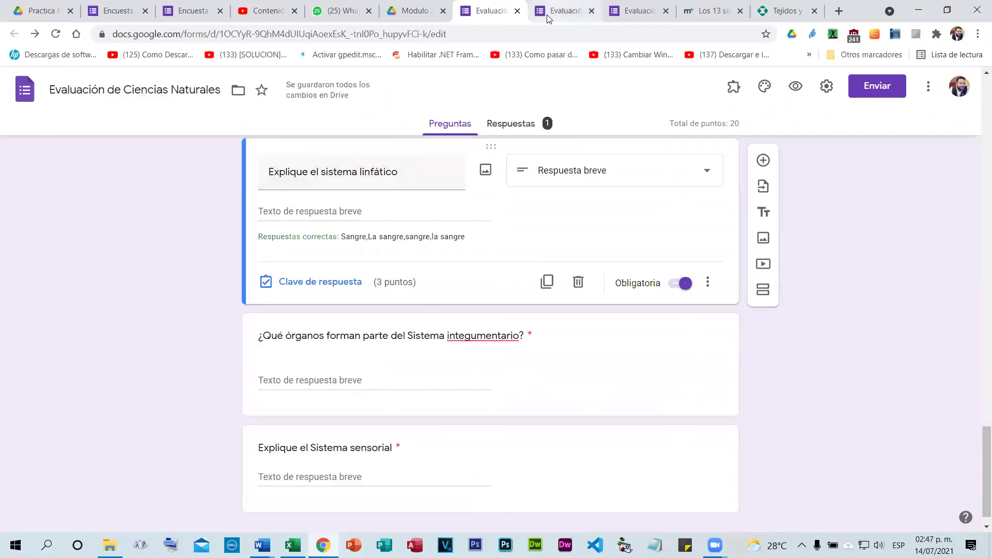
left_click(592, 11)
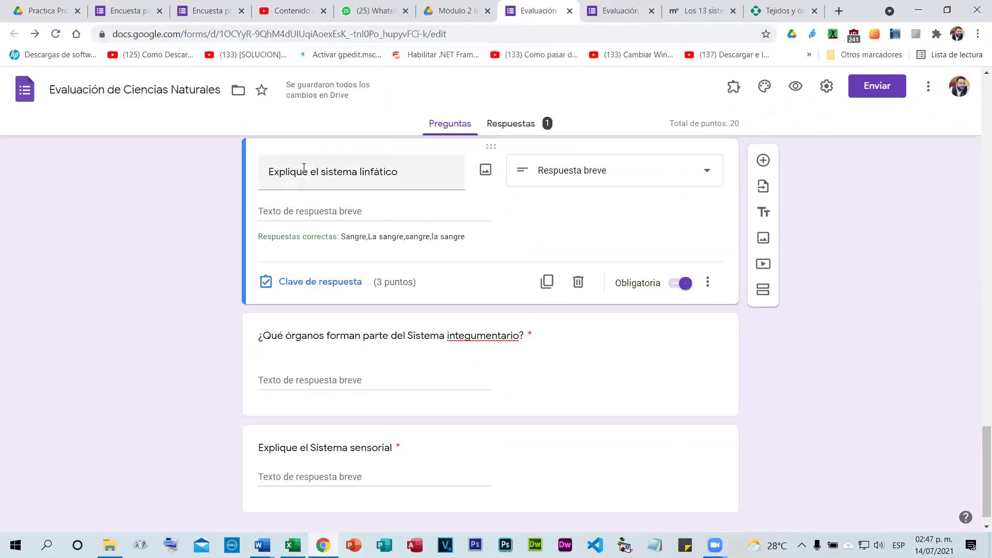
Delete all quiz responses with Eliminar todas las respuestas, leaving 0 responses.
left_click(795, 86)
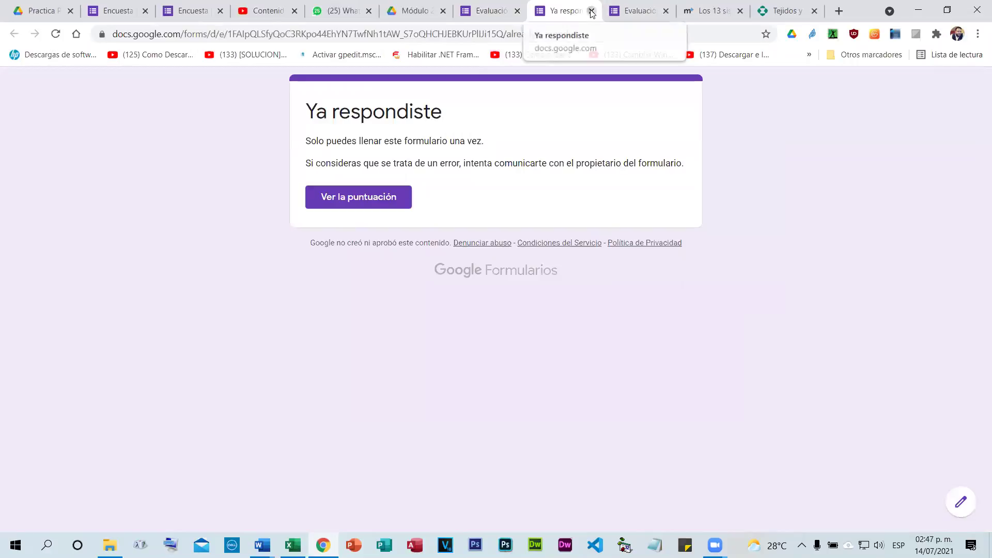
left_click(507, 9)
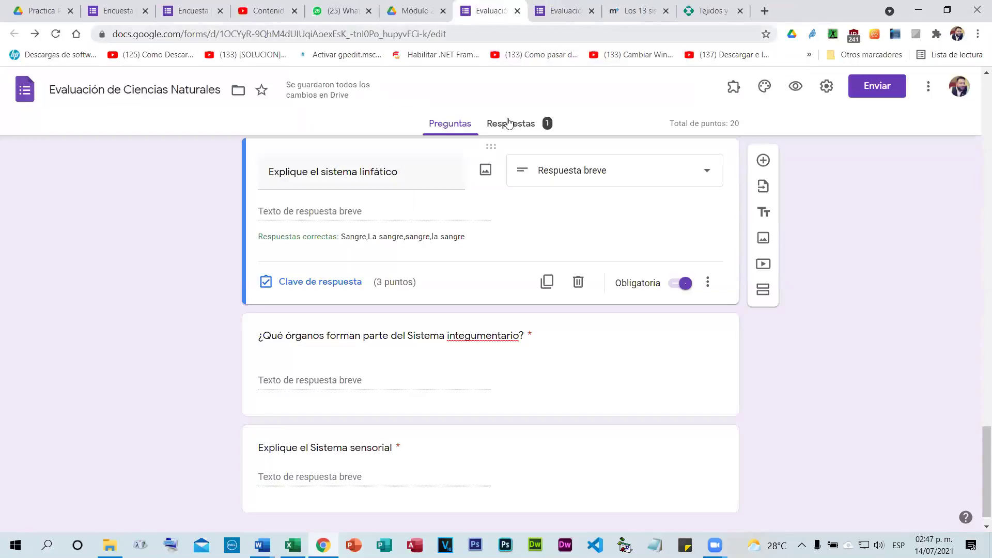
left_click(508, 124)
left_click(717, 165)
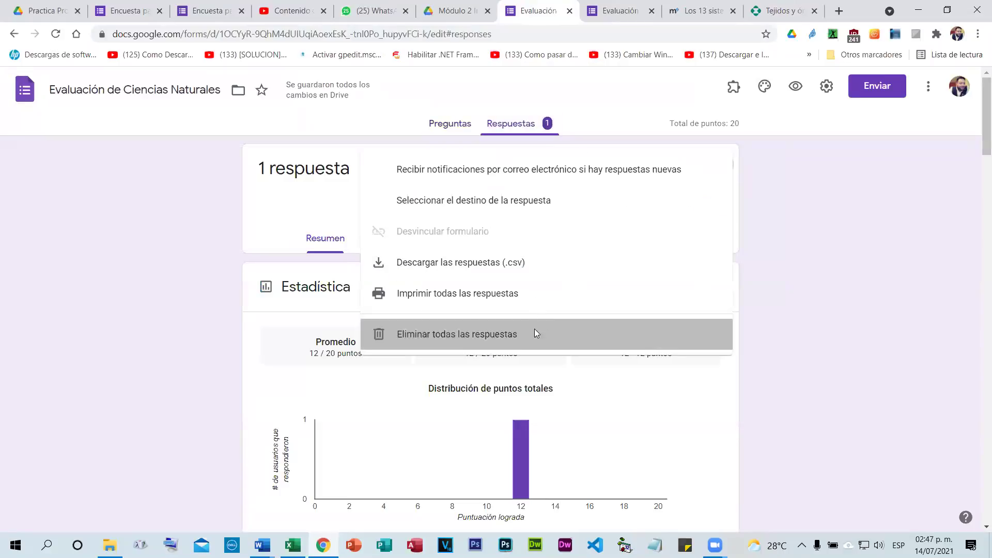
left_click(534, 334)
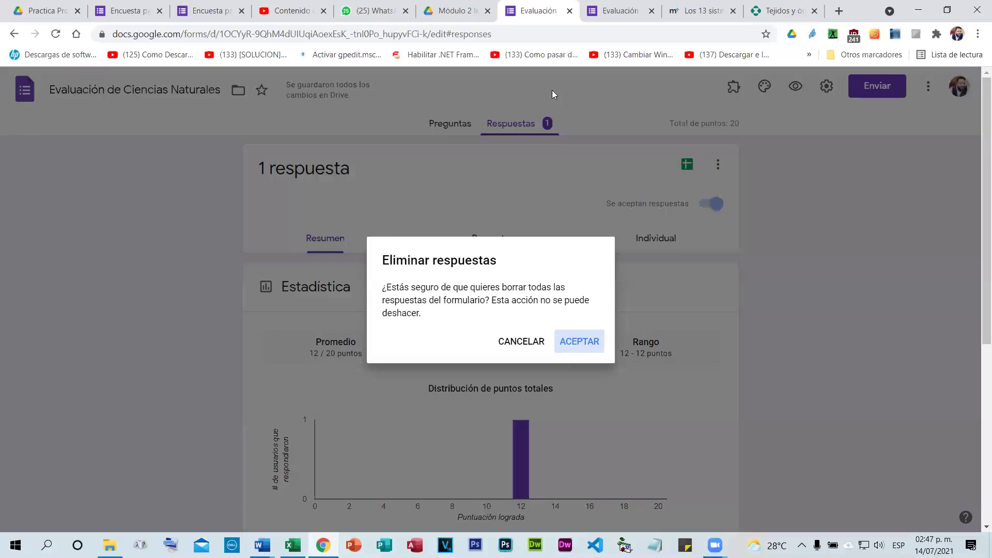
key("Return")
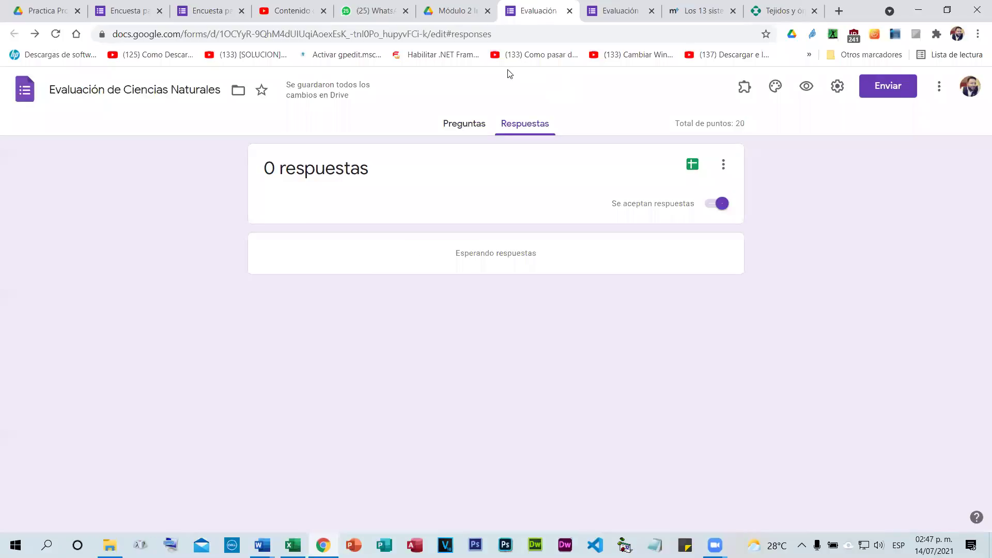
In the preview, answer page 1 with 206, Sistema Respiratorio and Los huesos.
left_click(467, 126)
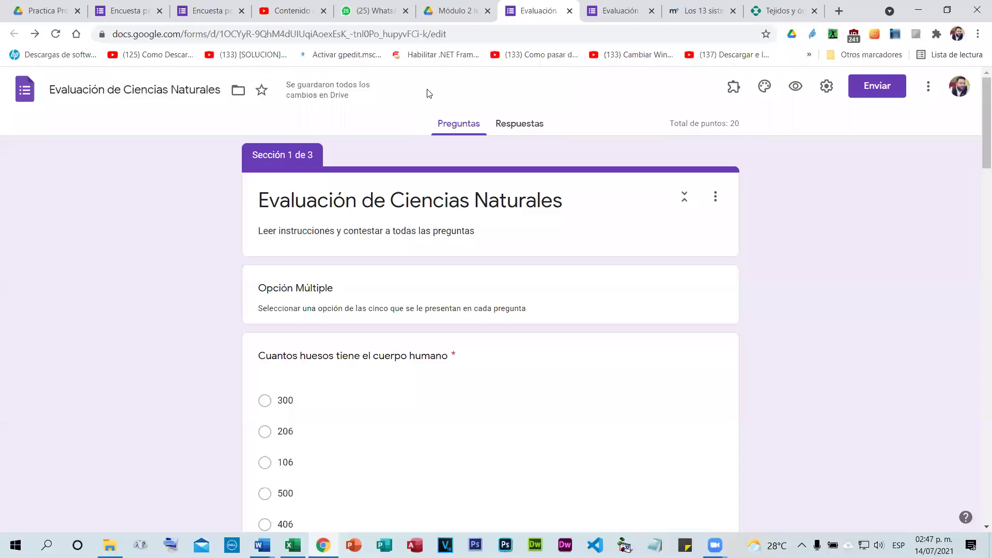
left_click(794, 89)
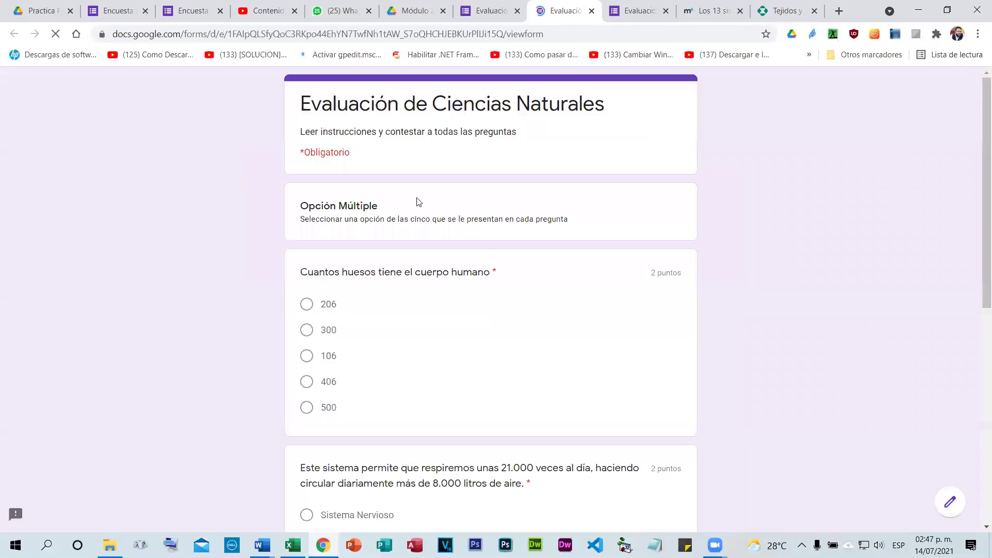
scroll(346, 196, "down", 3)
left_click(306, 174)
scroll(323, 222, "down", 4)
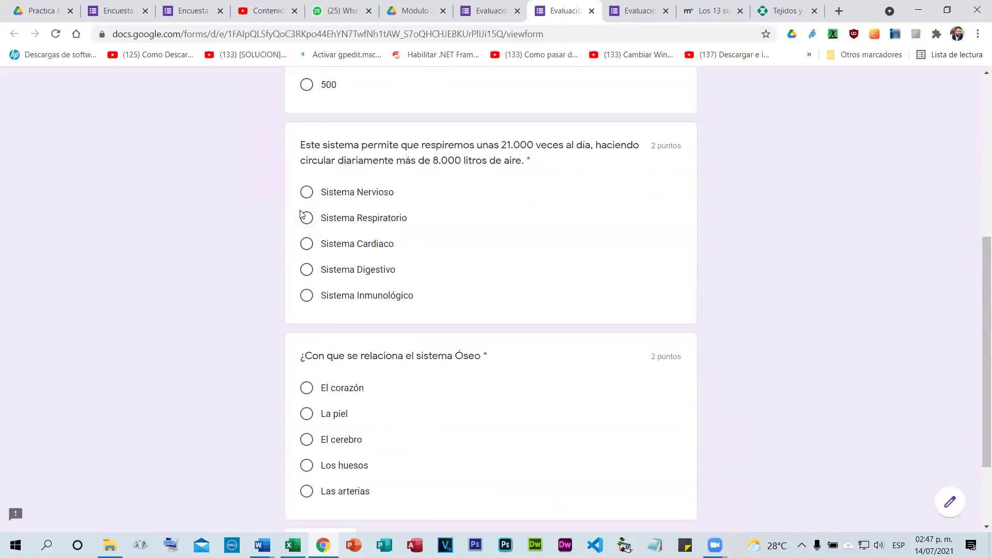
left_click(306, 218)
scroll(333, 282, "down", 1)
scroll(333, 284, "down", 2)
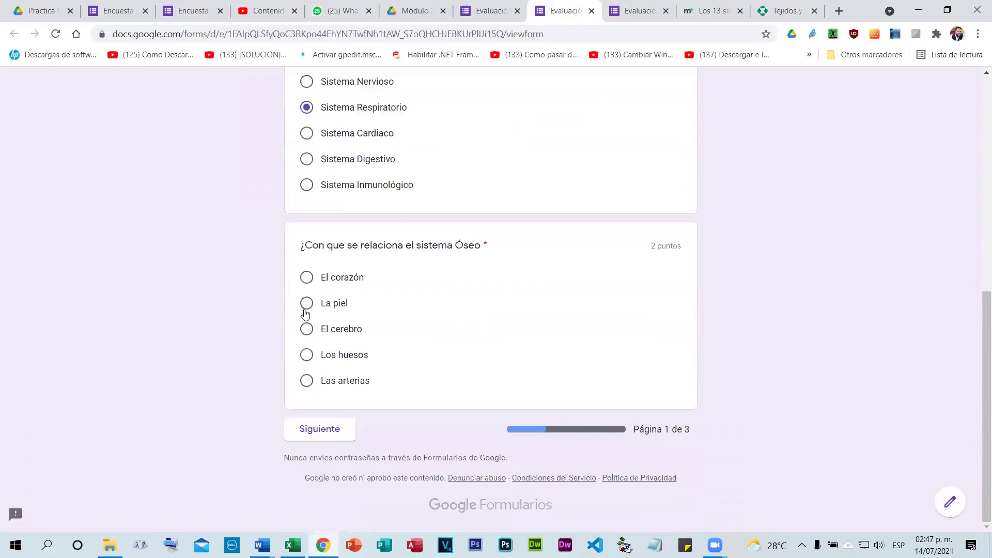
left_click(306, 355)
On page 2, mark the nervous-system statement false and the lymphatic statement true.
left_click(328, 430)
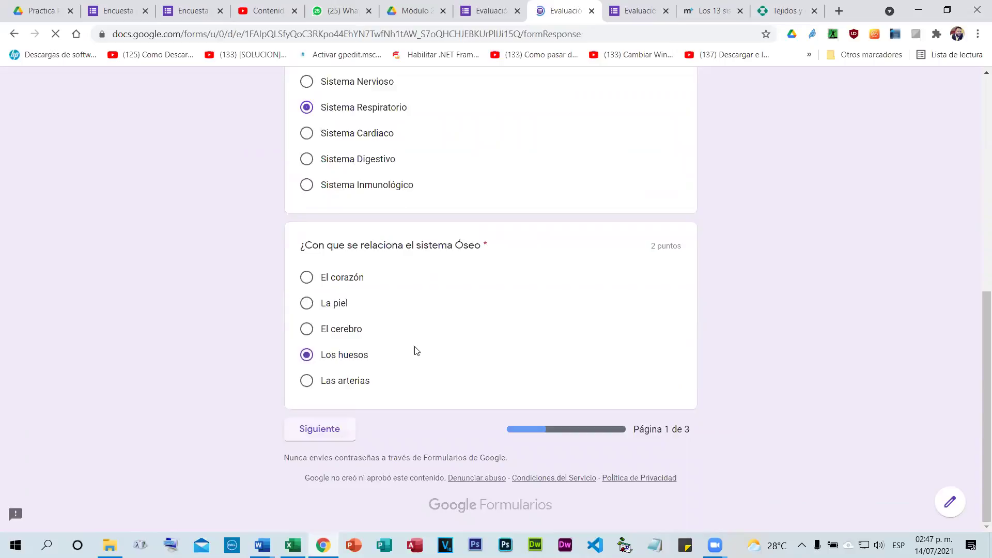
scroll(314, 230, "down", 2)
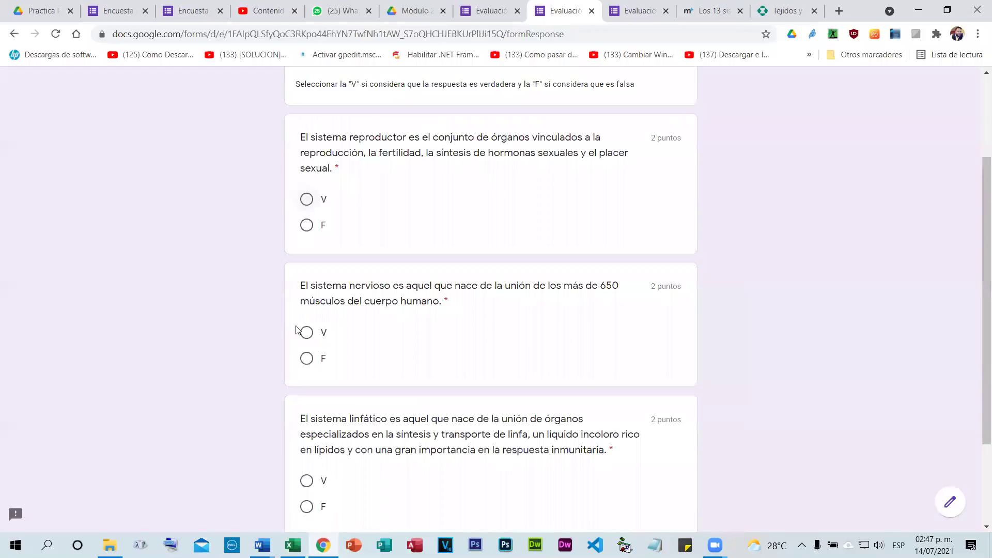
left_click(306, 359)
scroll(306, 364, "down", 2)
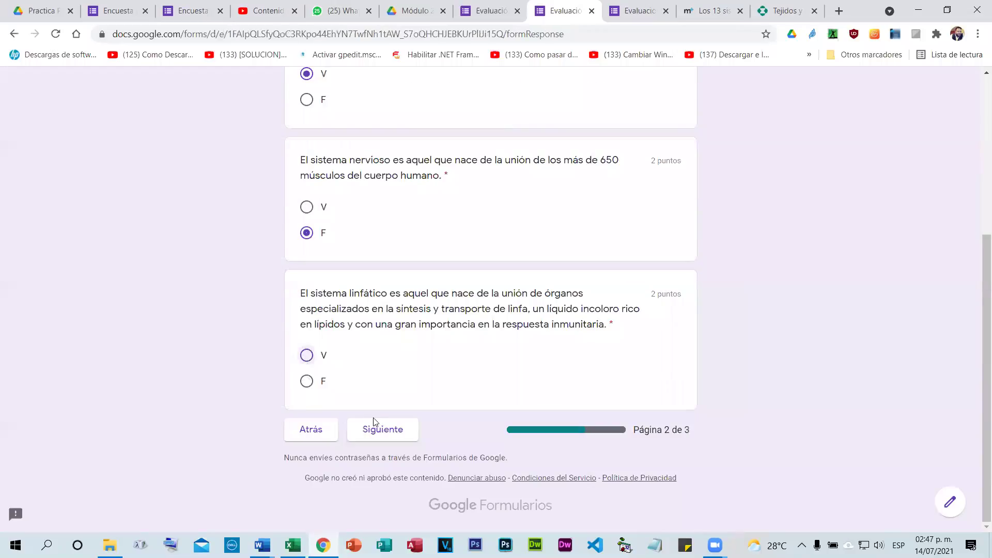
left_click(306, 355)
left_click(382, 429)
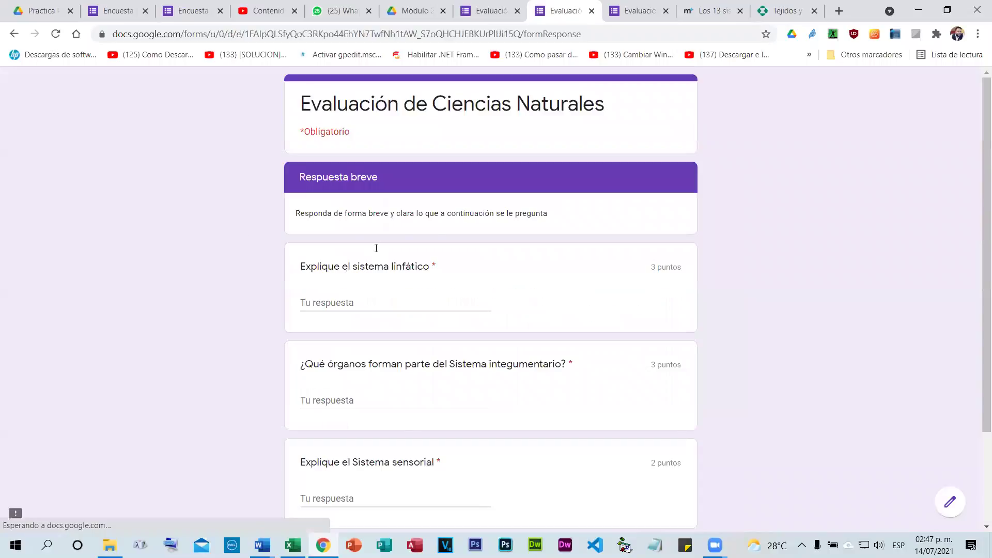
Answer page 3 with Sangre, Piel and Sentidos and submit the quiz.
scroll(377, 248, "down", 2)
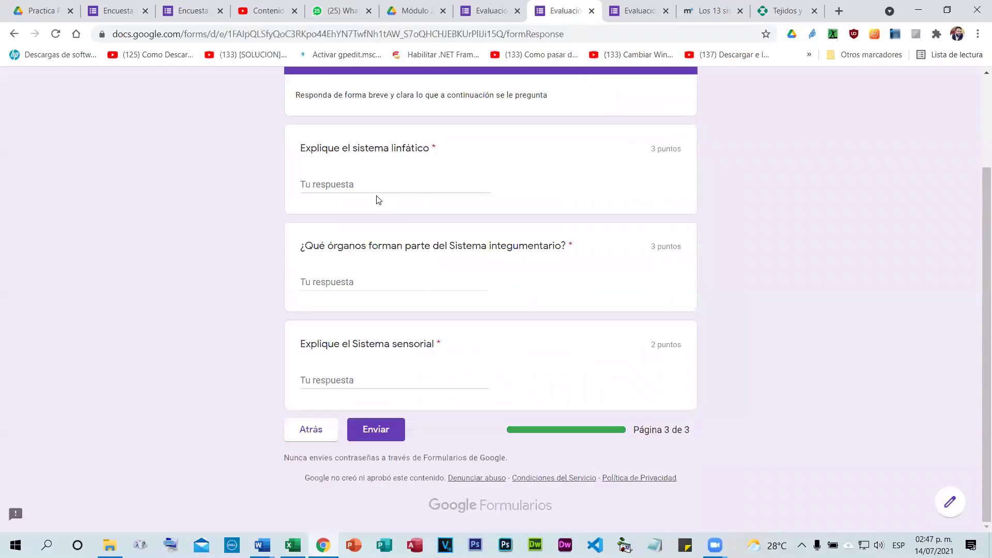
left_click(349, 184)
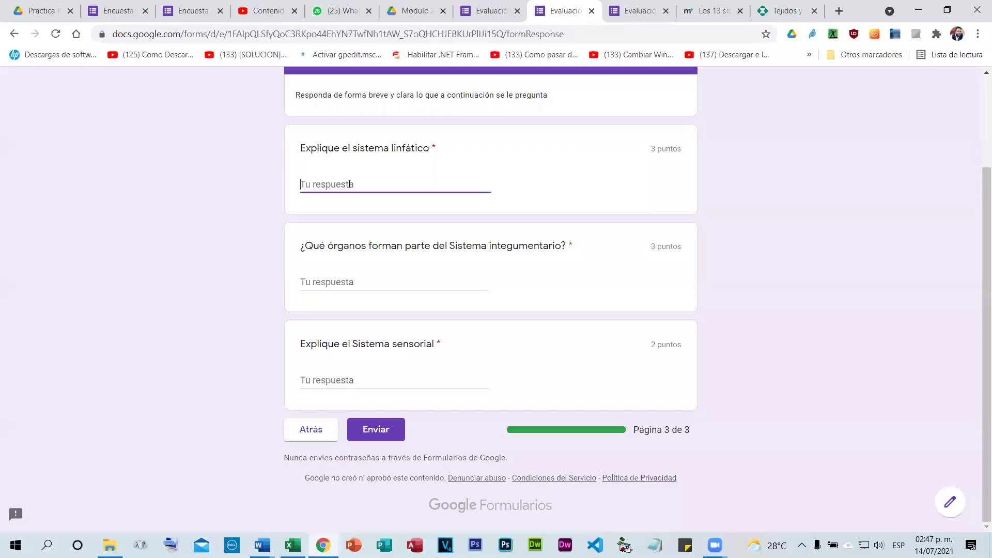
type("Sangre")
left_click(331, 284)
type("Pi")
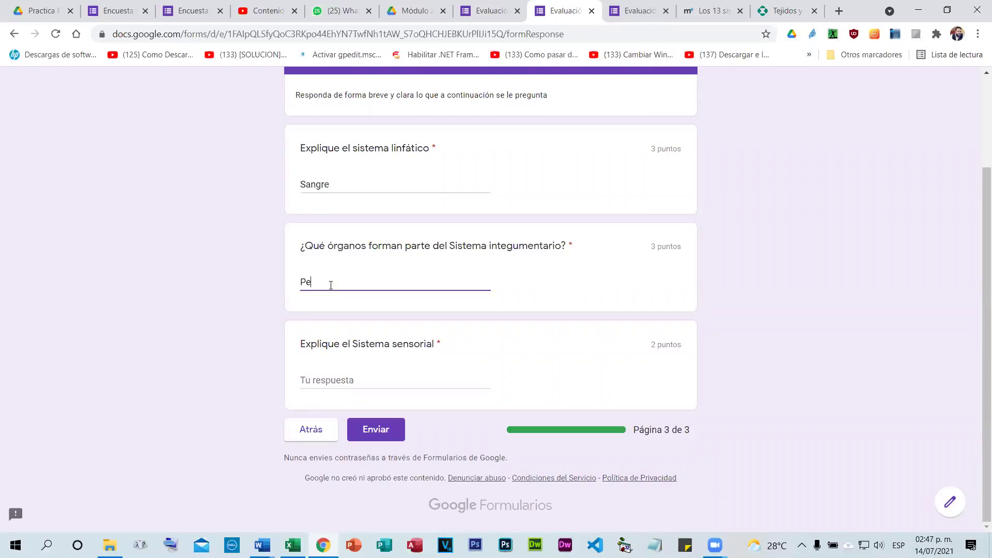
type("el")
left_click(363, 377)
type("Sentidos")
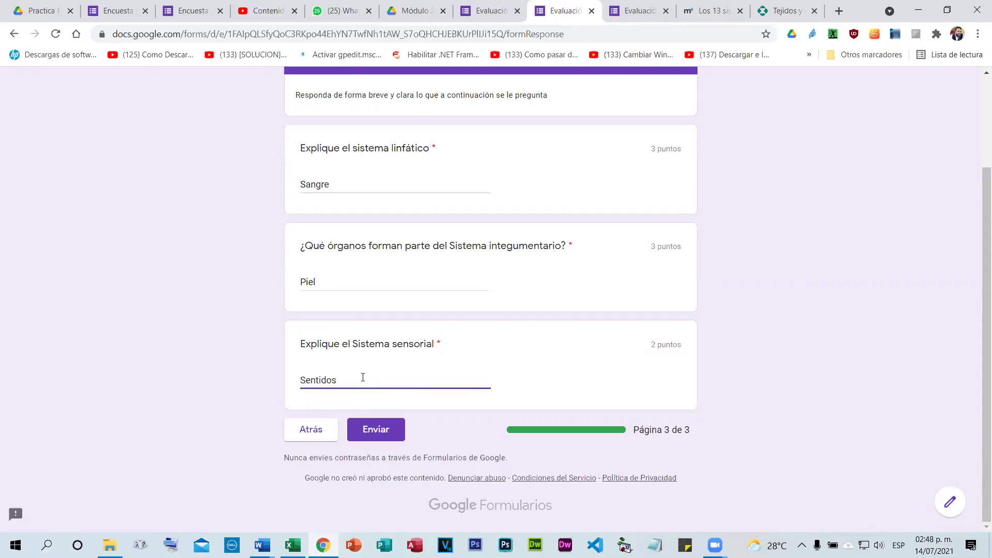
left_click(367, 426)
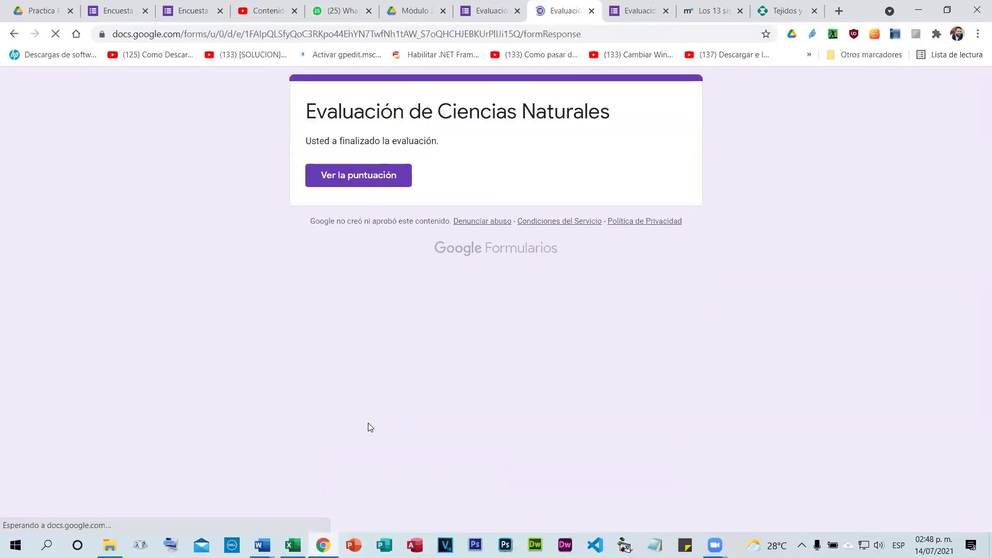
View the submission's score and confirm it shows 20 of 20 points.
left_click(366, 172)
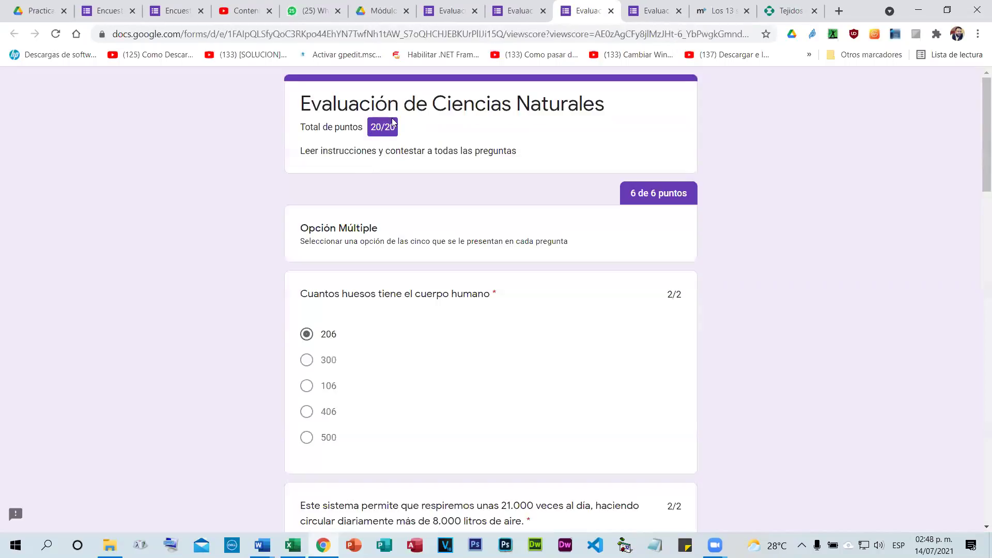
scroll(734, 359, "down", 20)
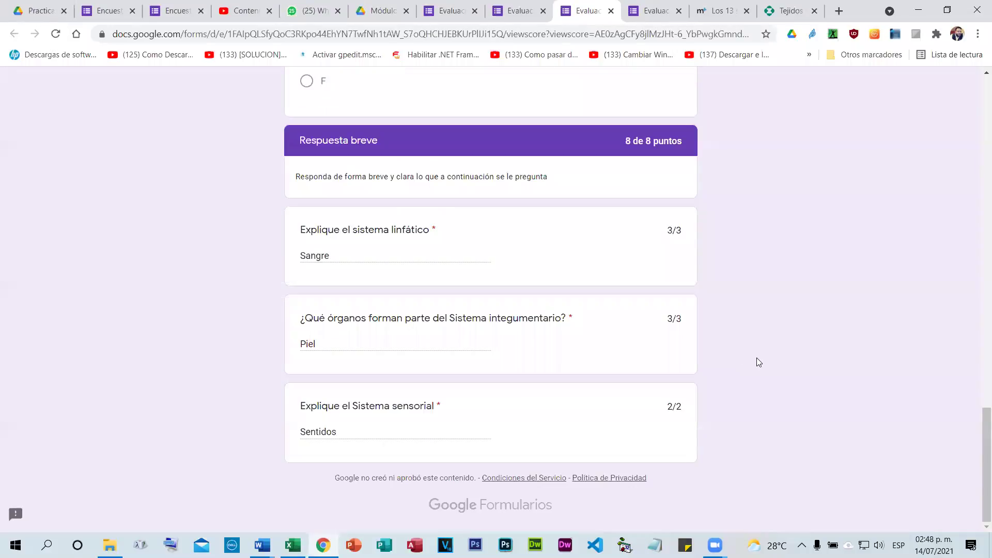
scroll(384, 227, "up", 20)
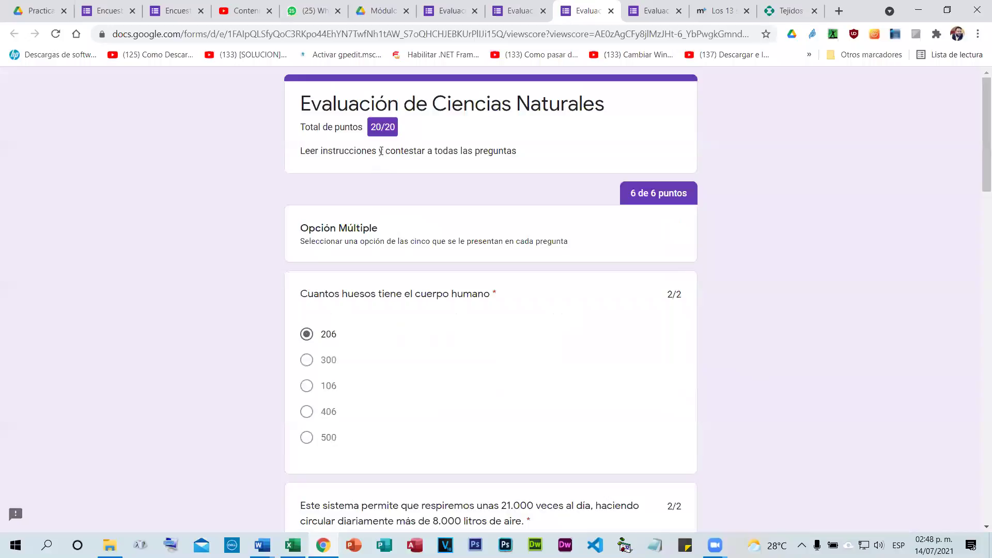
Review the single response in the editor's Respuestas view, noting the score isn't released yet.
left_click(449, 7)
left_click(519, 130)
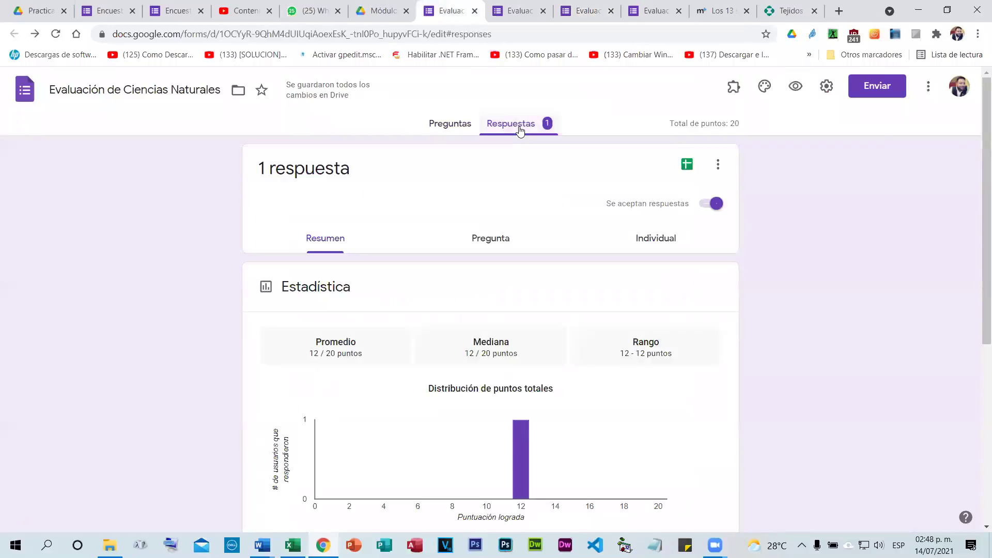
scroll(455, 284, "down", 1)
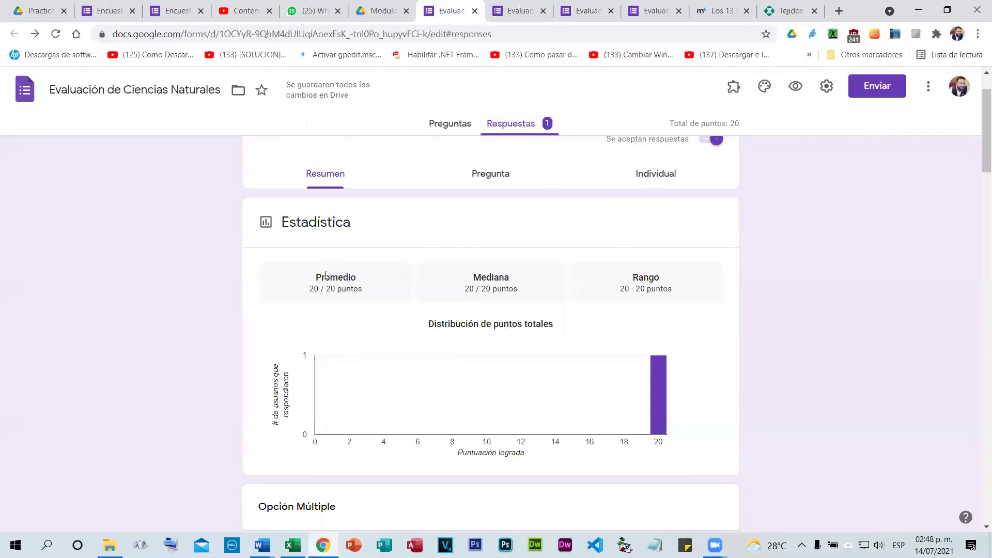
scroll(465, 321, "down", 5)
scroll(444, 242, "up", 1)
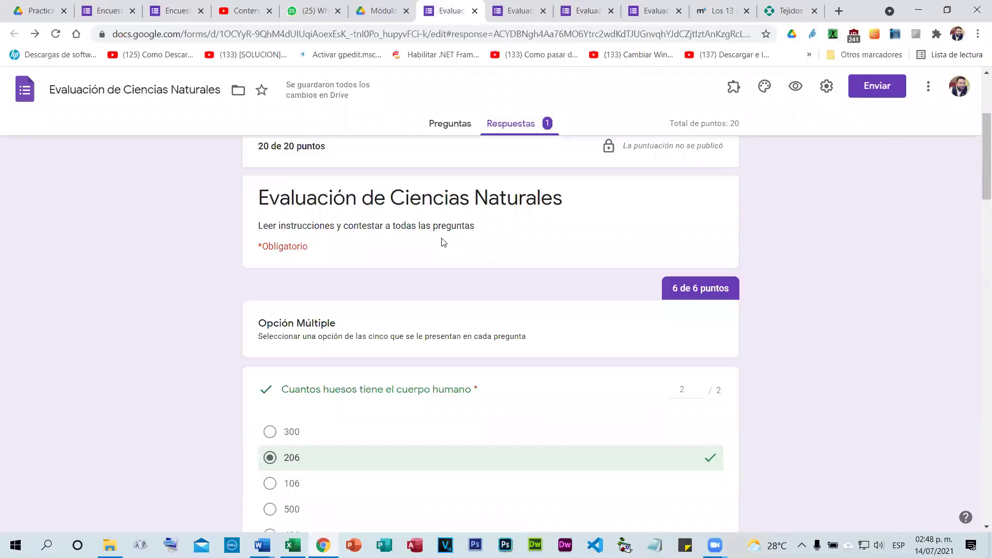
scroll(443, 259, "down", 6)
scroll(486, 287, "down", 5)
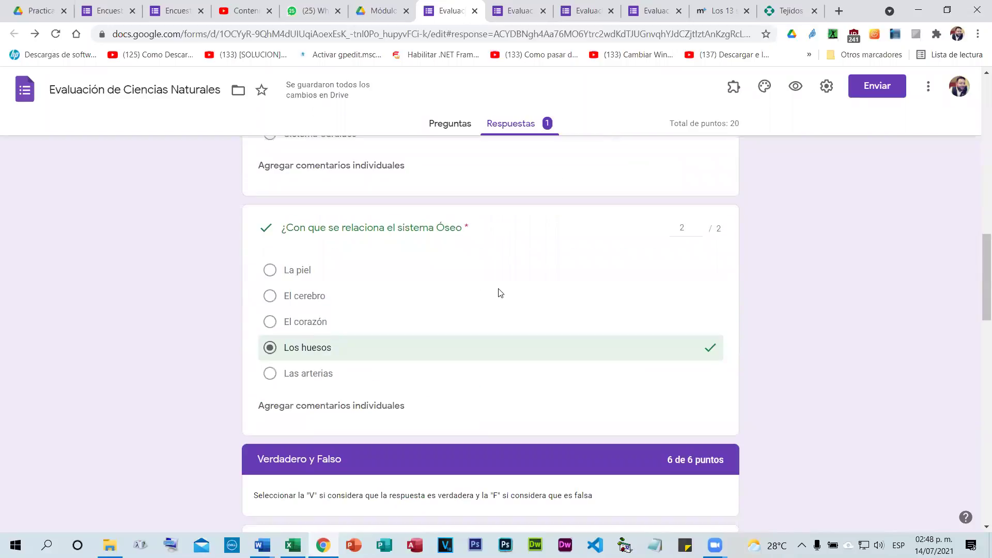
scroll(506, 292, "down", 6)
scroll(580, 308, "down", 12)
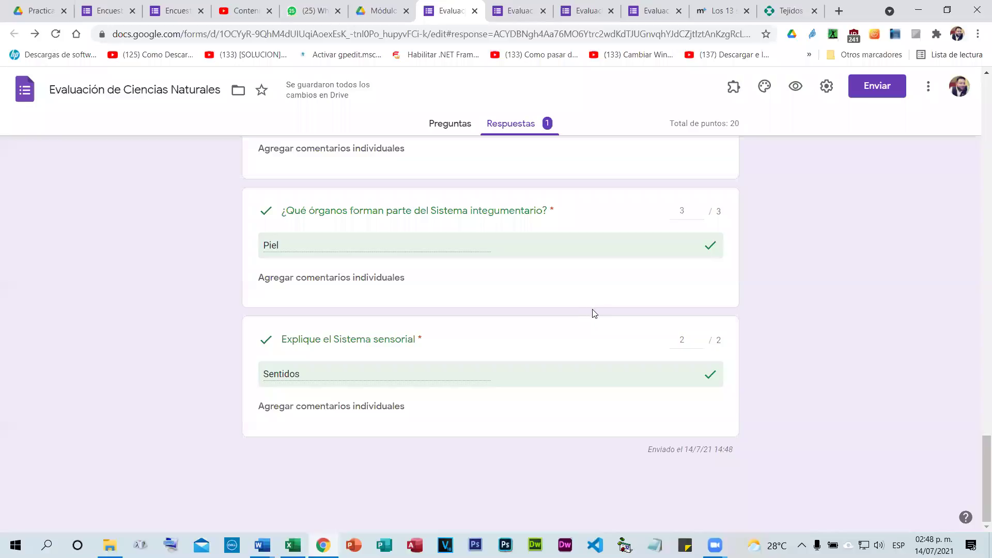
key("Home")
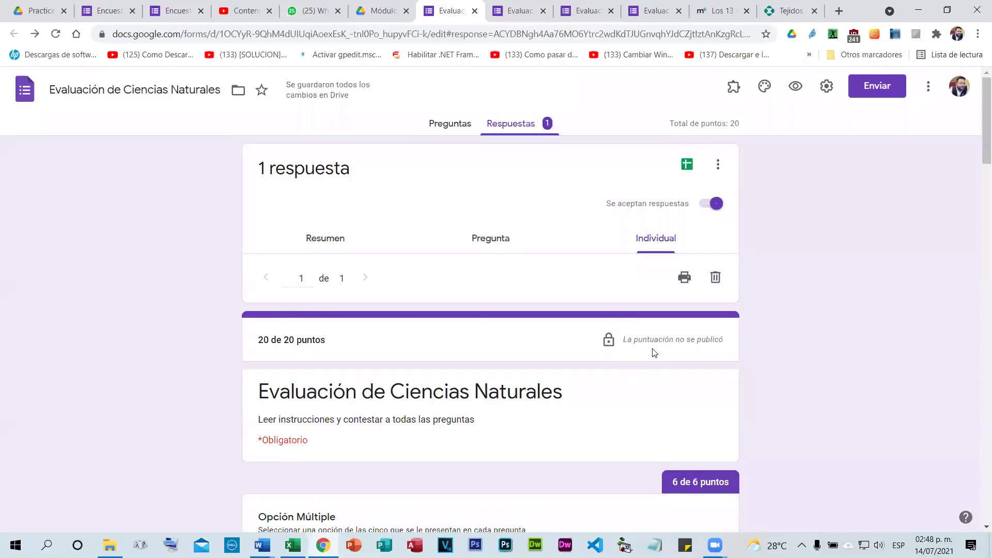
left_click_drag(726, 341, 625, 342)
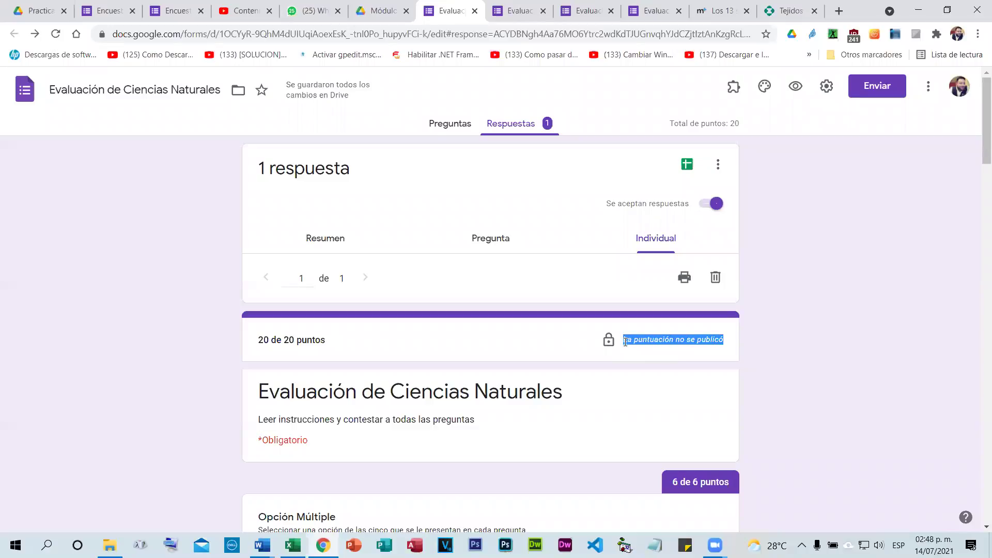
left_click(625, 342)
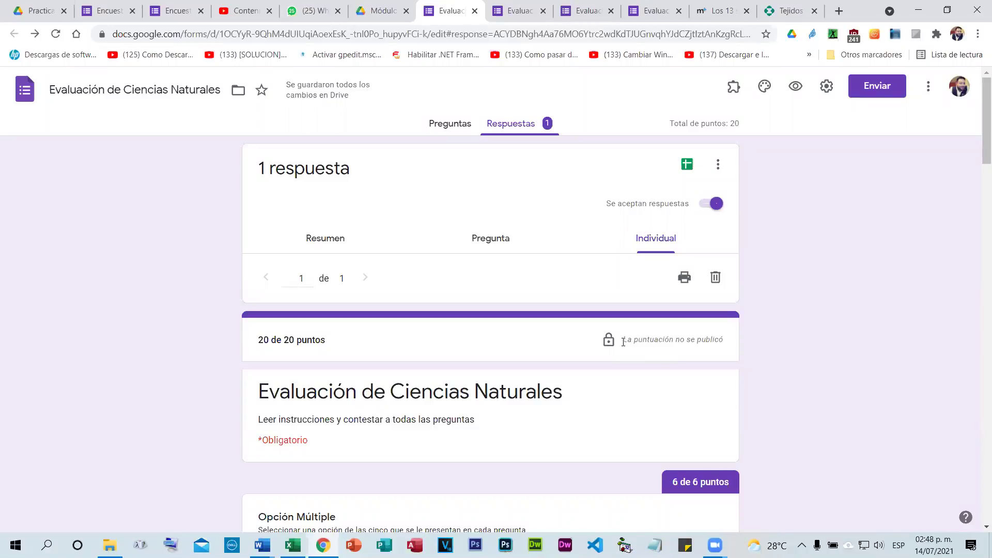
Close the three leftover quiz tabs.
left_click(543, 11)
left_click(543, 11)
left_click(543, 12)
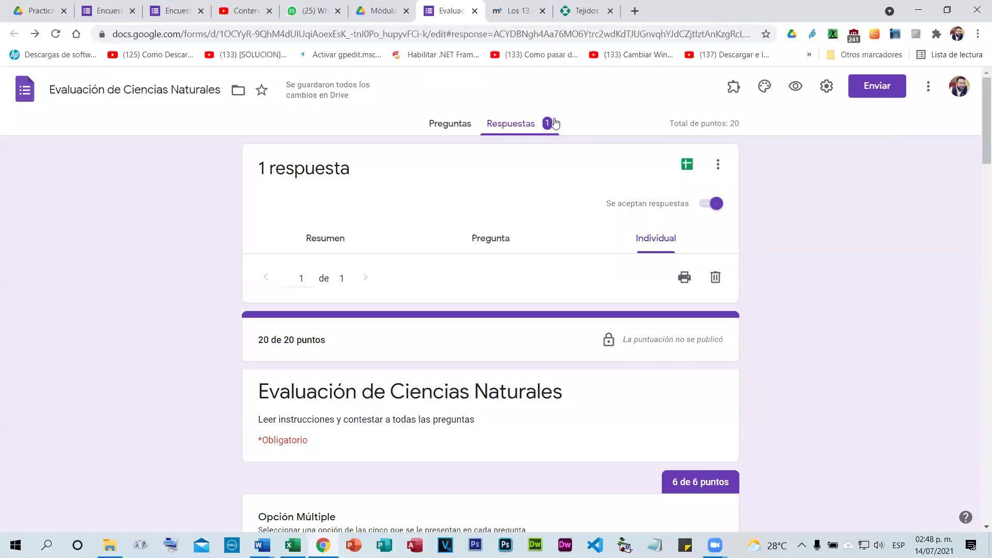
Delete all collected responses from the quiz.
left_click(718, 164)
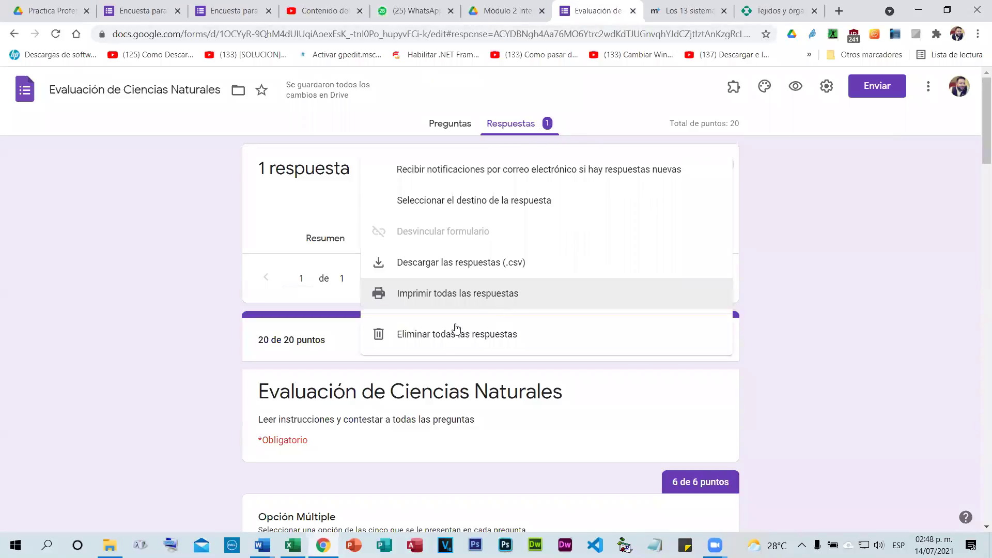
left_click(458, 336)
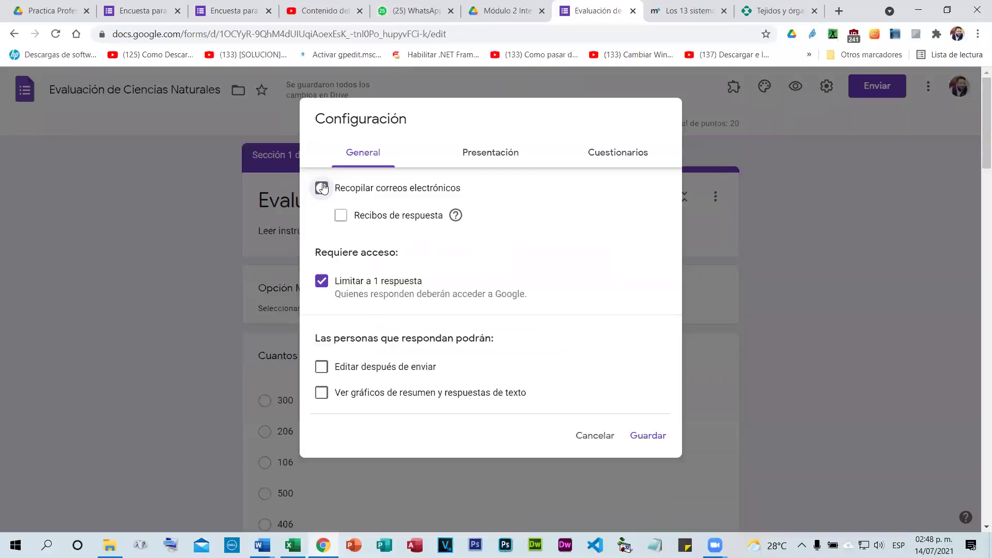
left_click(321, 188)
Turn on email collection with response receipts set to Siempre, and save.
left_click(341, 216)
left_click(360, 267)
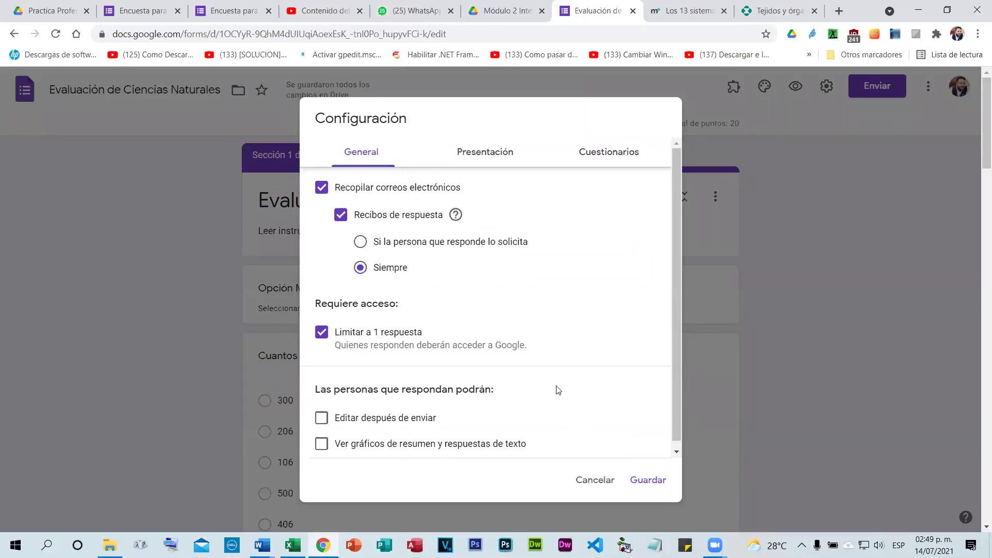
scroll(563, 395, "down", 1)
scroll(633, 461, "down", 1)
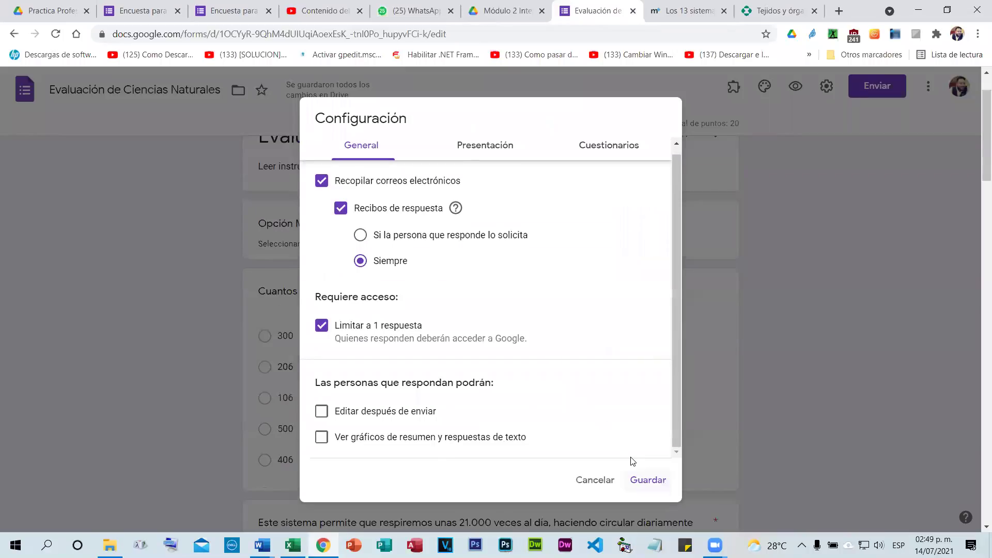
left_click(646, 479)
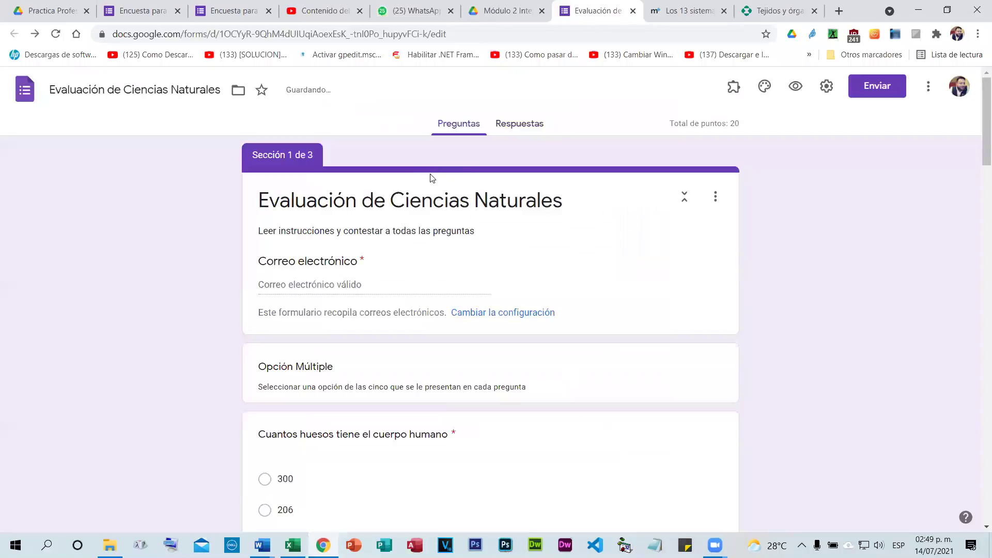
Copy the quiz's shortened forms.gle share link and return to the question editor.
left_click(863, 86)
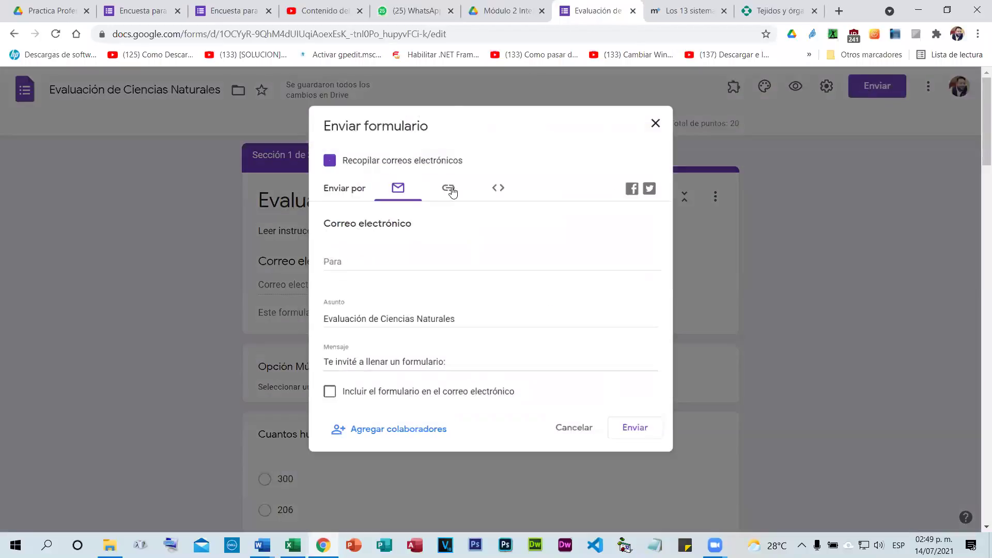
left_click(448, 188)
left_click(338, 267)
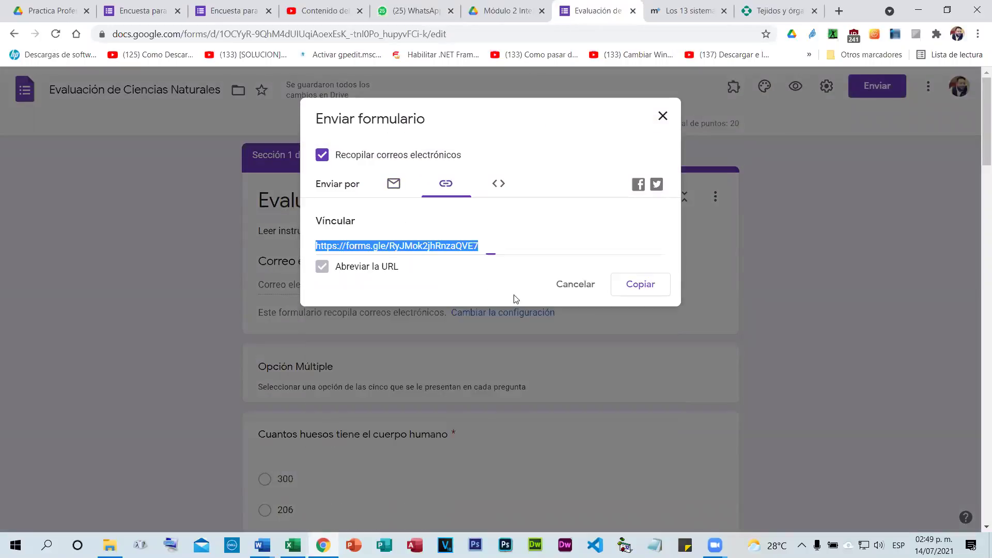
left_click(641, 287)
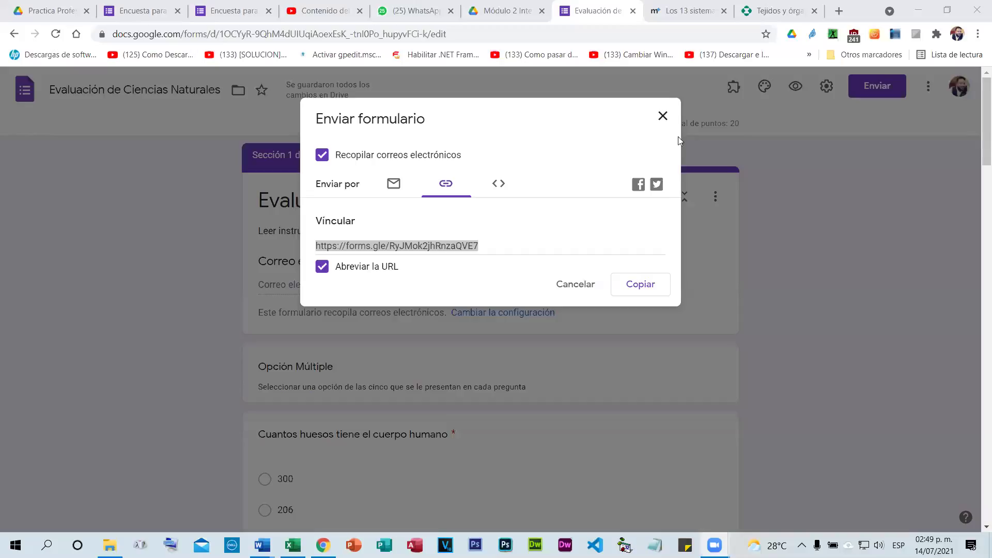
left_click(709, 221)
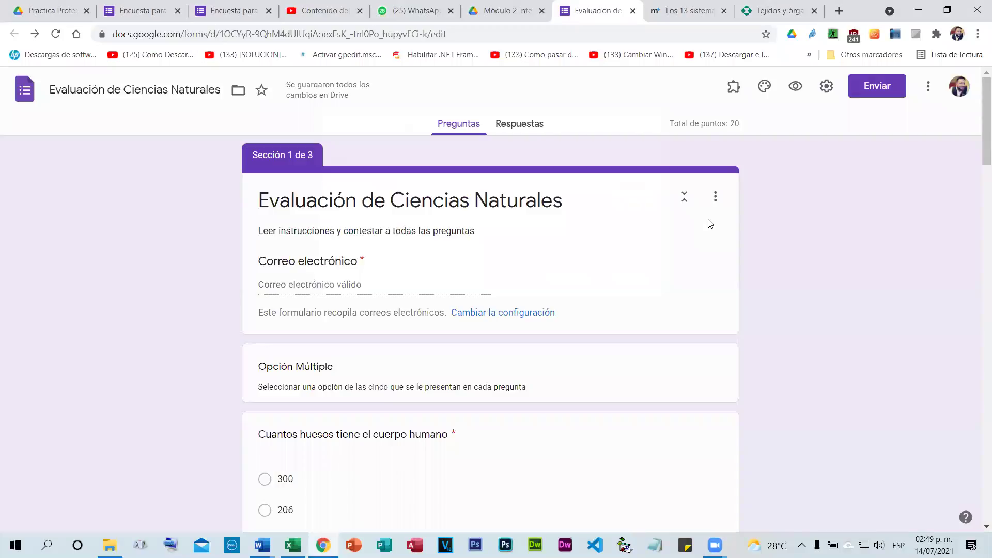
left_click(458, 131)
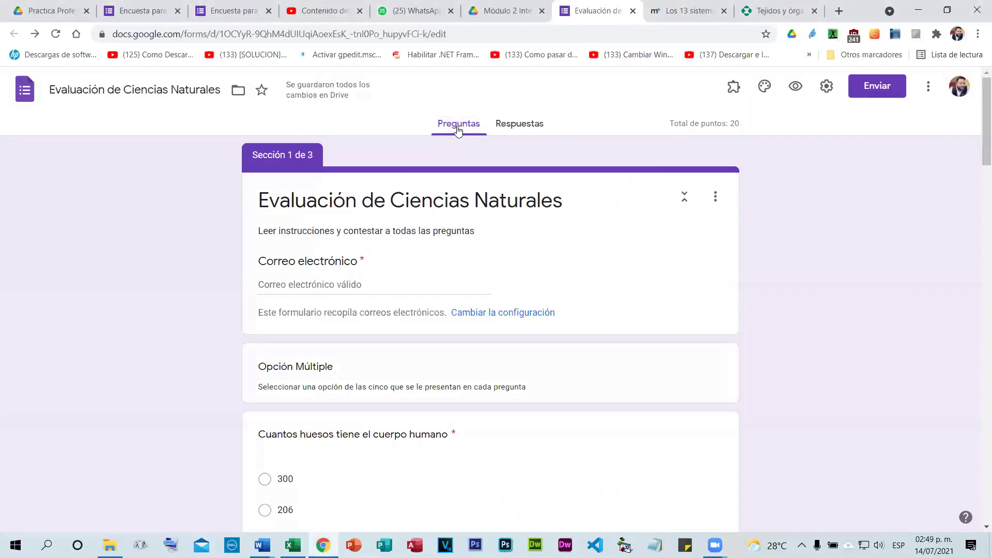
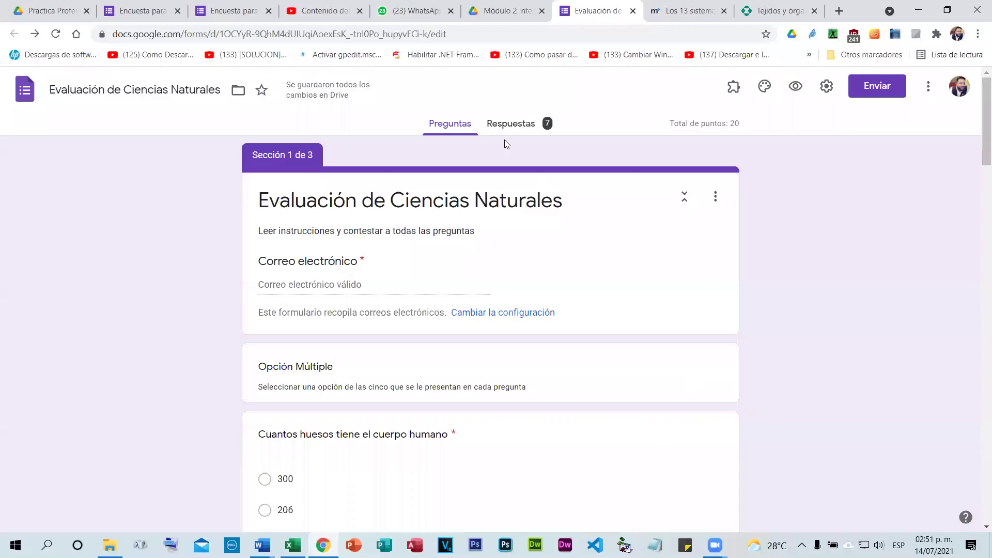
Open the Respuestas summary and read the Estadística chart's total-points distribution (average 18.63/20).
left_click(519, 128)
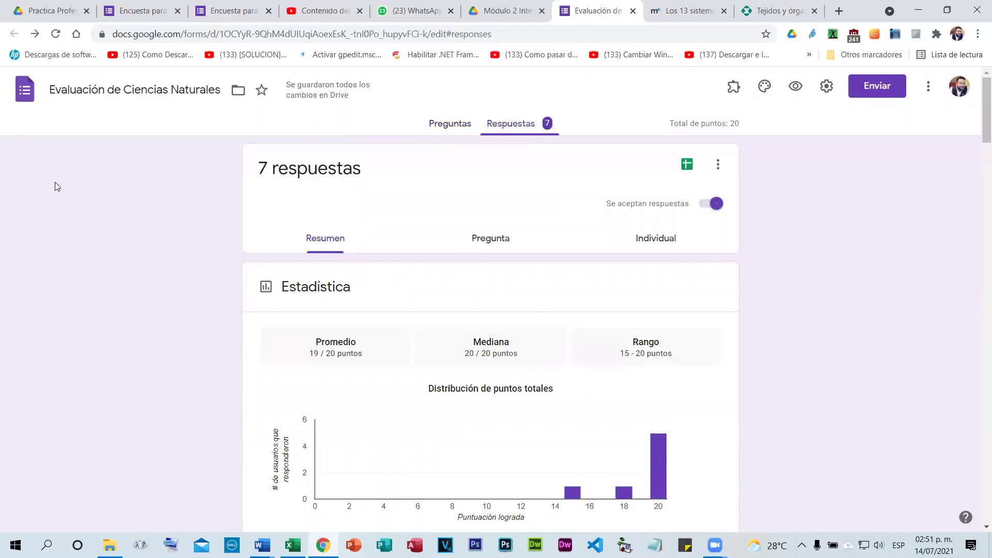
scroll(64, 197, "down", 3)
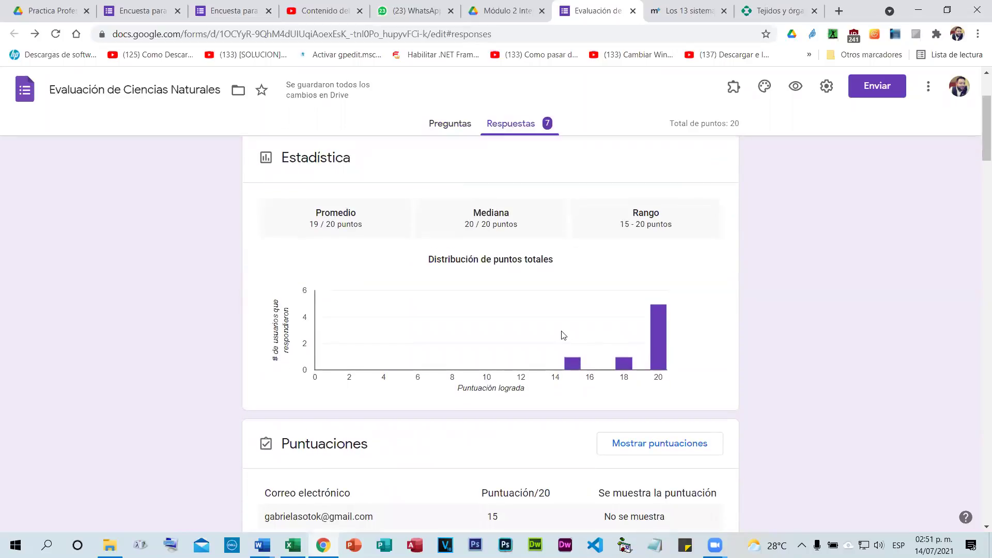
scroll(563, 335, "down", 1)
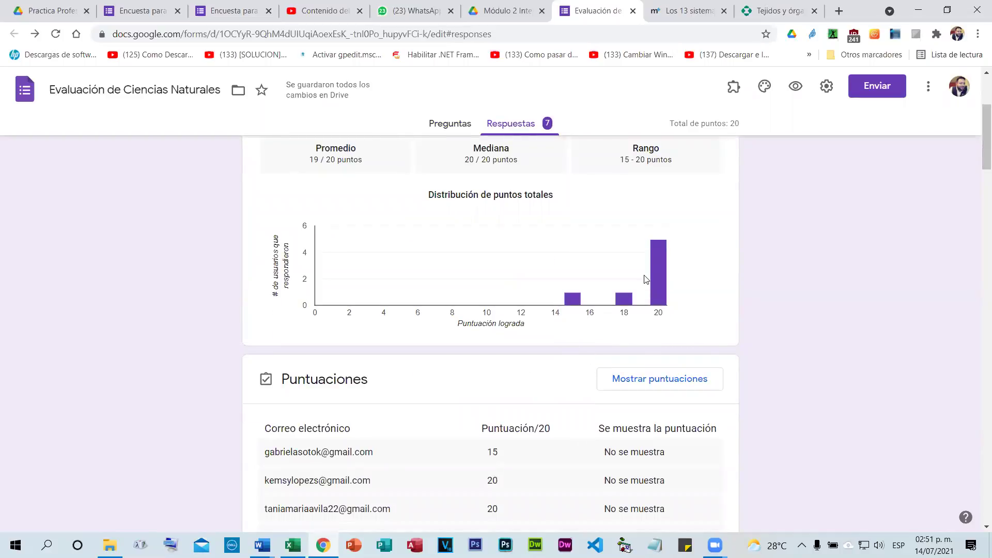
mouse_move(662, 287)
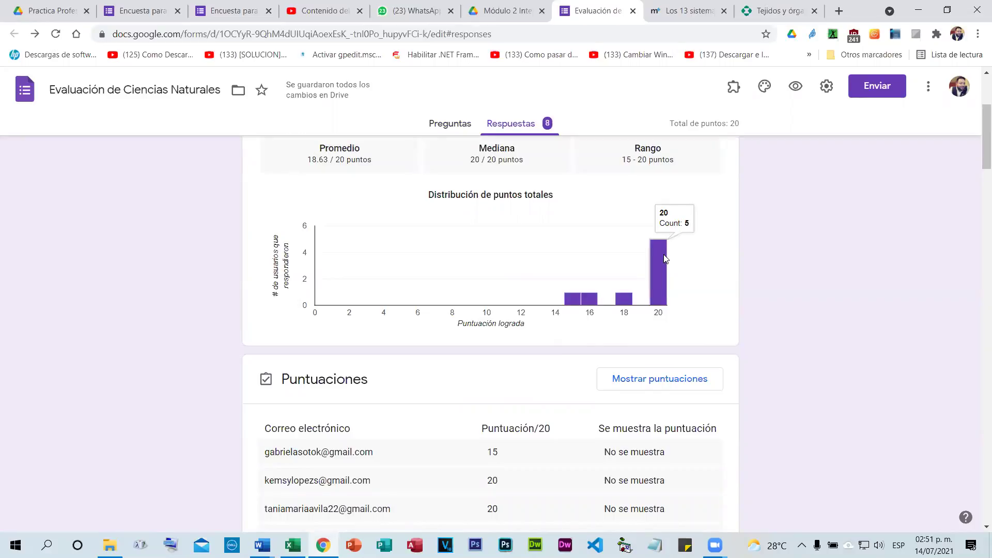
mouse_move(616, 305)
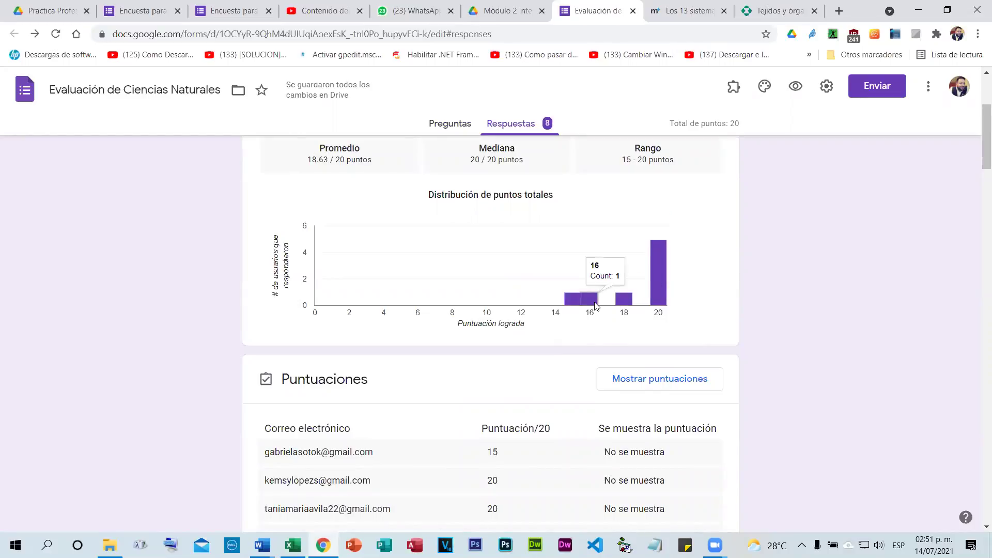
mouse_move(576, 304)
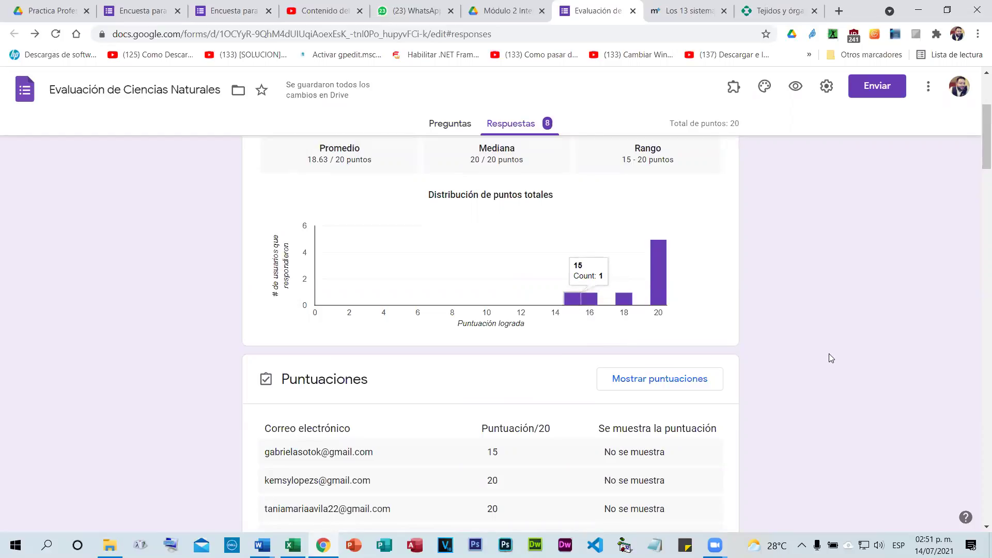
scroll(829, 353, "down", 3)
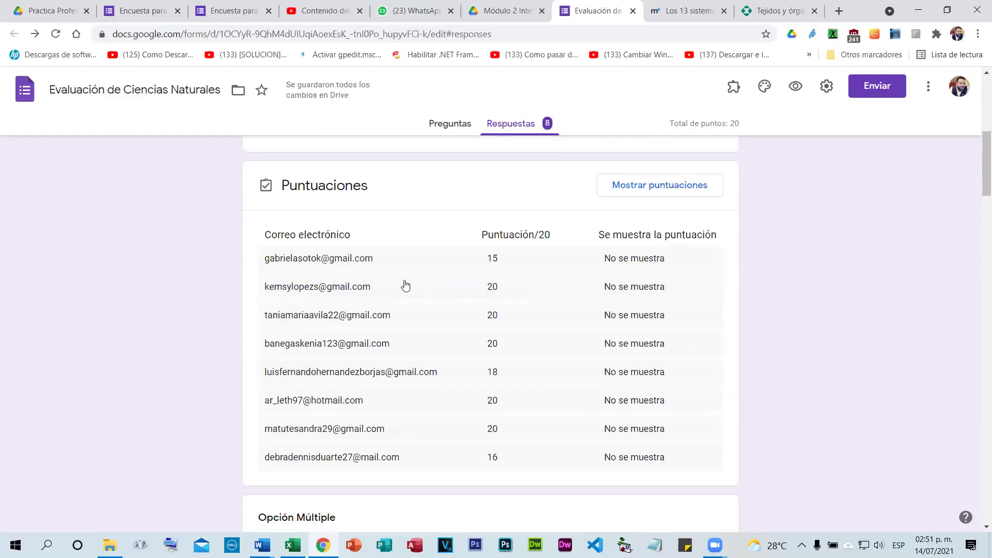
scroll(532, 330, "down", 1)
scroll(530, 329, "up", 1)
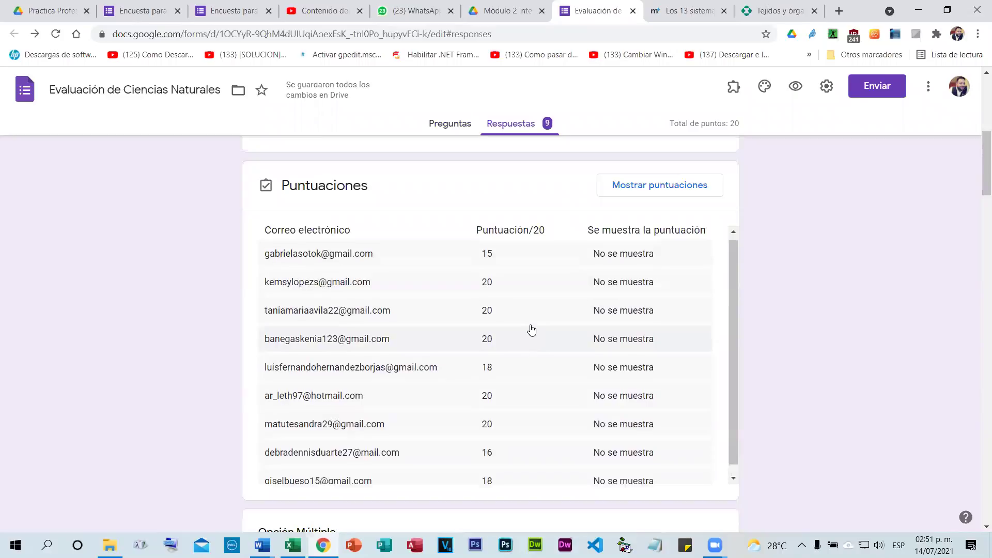
scroll(544, 391, "down", 1)
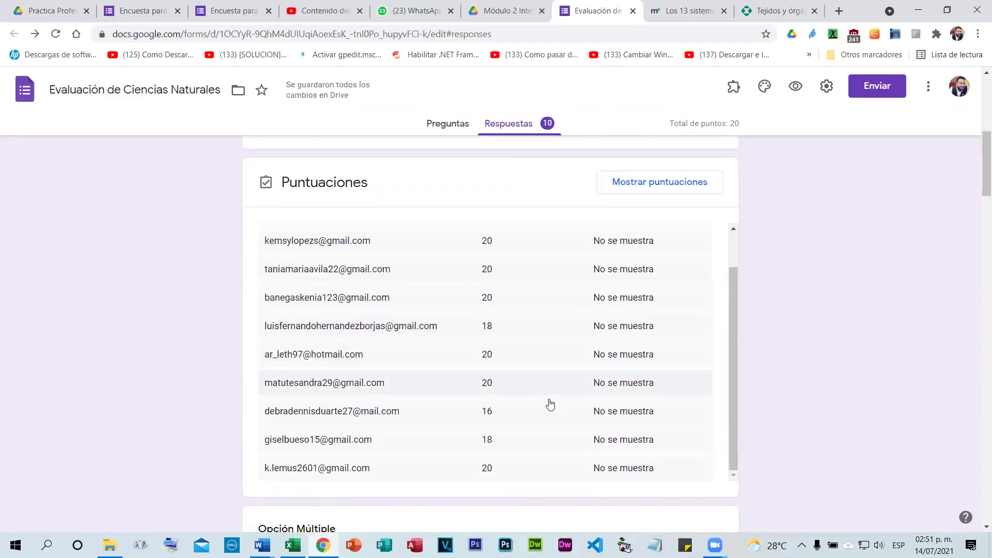
scroll(549, 403, "down", 2)
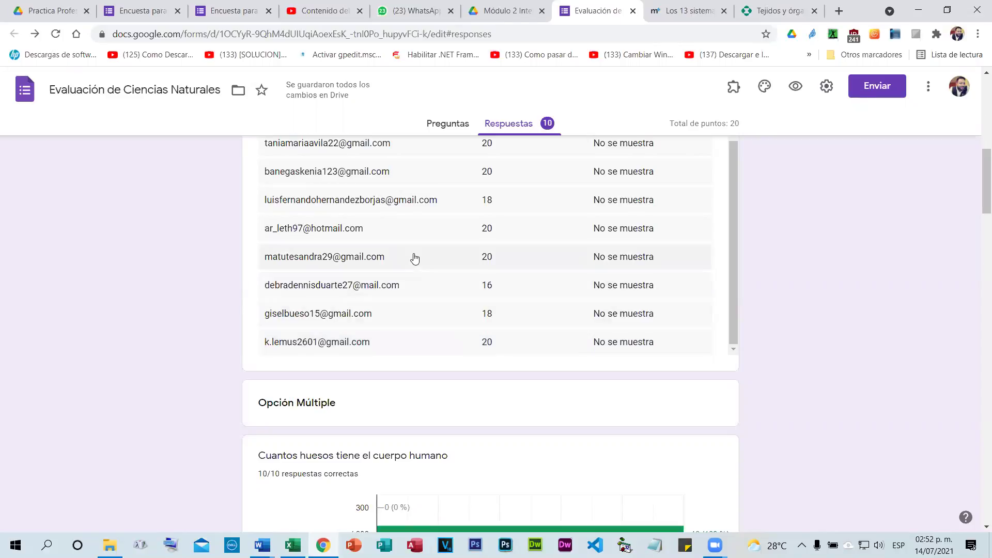
scroll(434, 267, "up", 5)
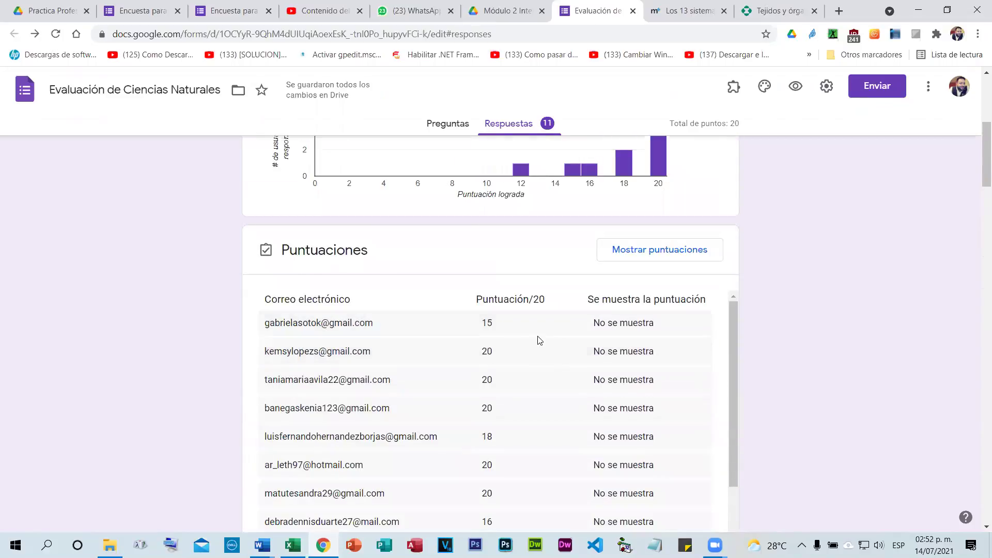
scroll(539, 324, "down", 2)
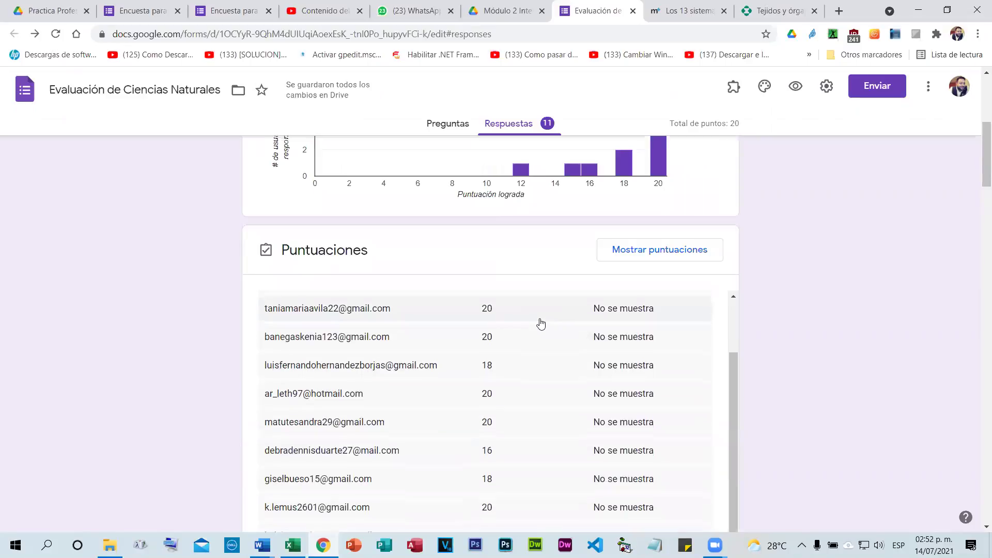
scroll(491, 335, "up", 2)
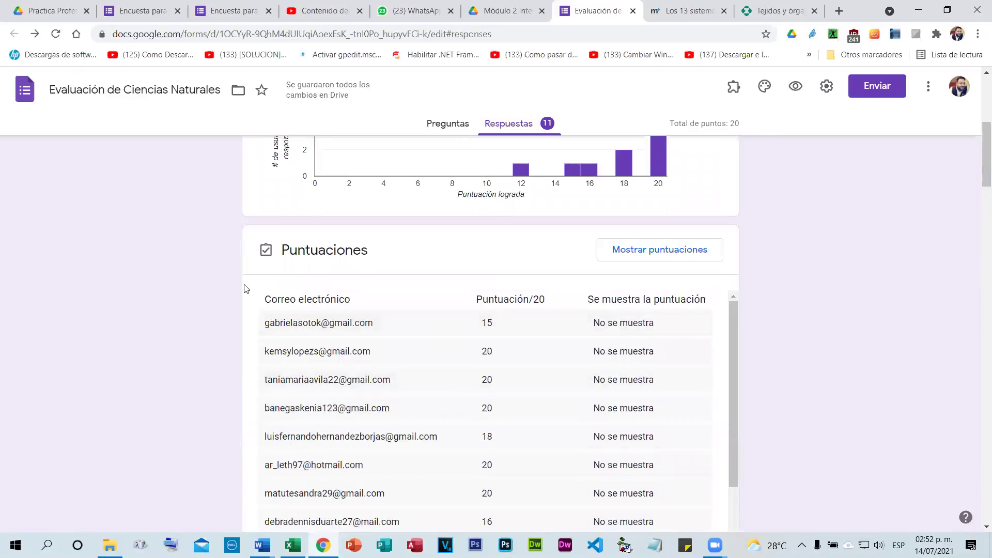
scroll(240, 287, "down", 2)
scroll(247, 274, "down", 3)
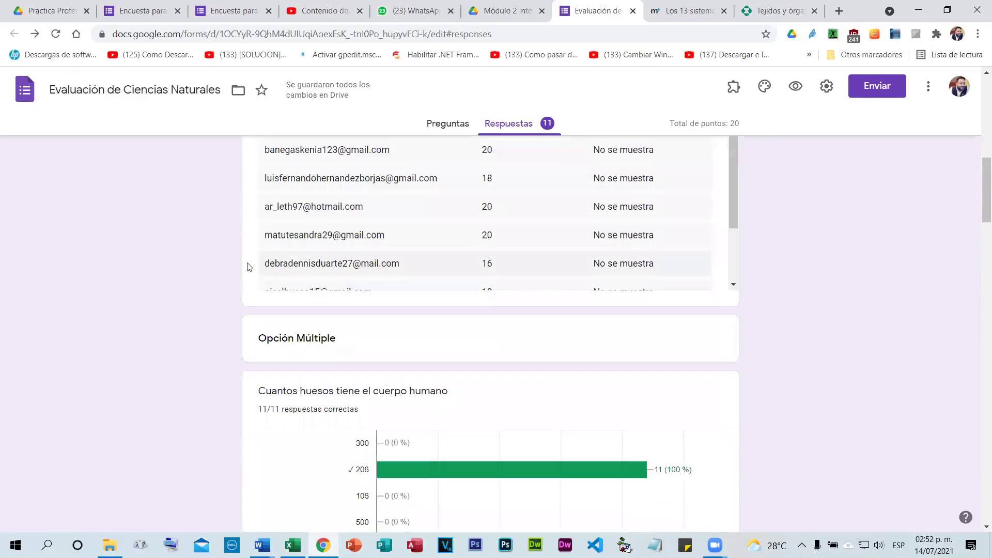
Scroll down through the per-question response charts and back up to the summary.
scroll(663, 361, "down", 2)
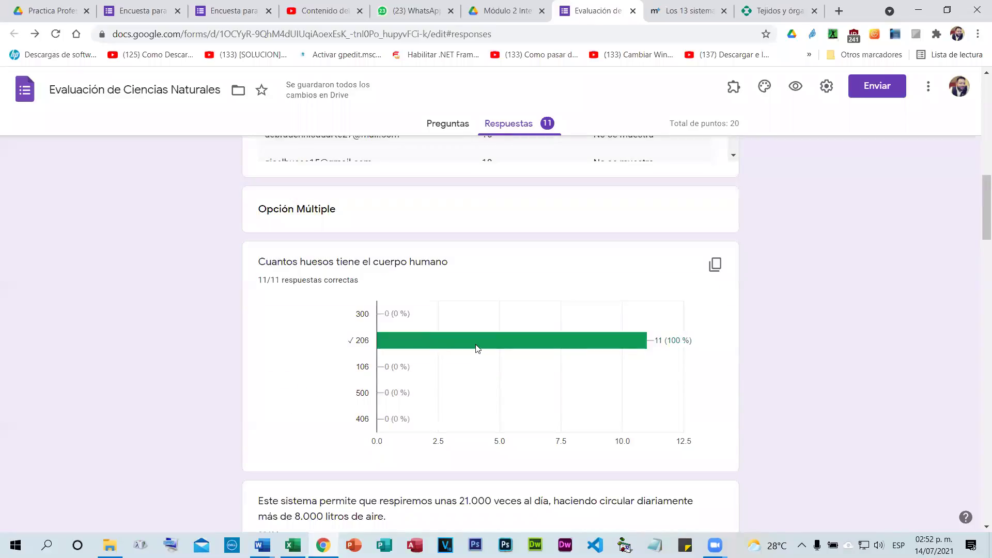
scroll(476, 347, "down", 5)
scroll(478, 346, "down", 8)
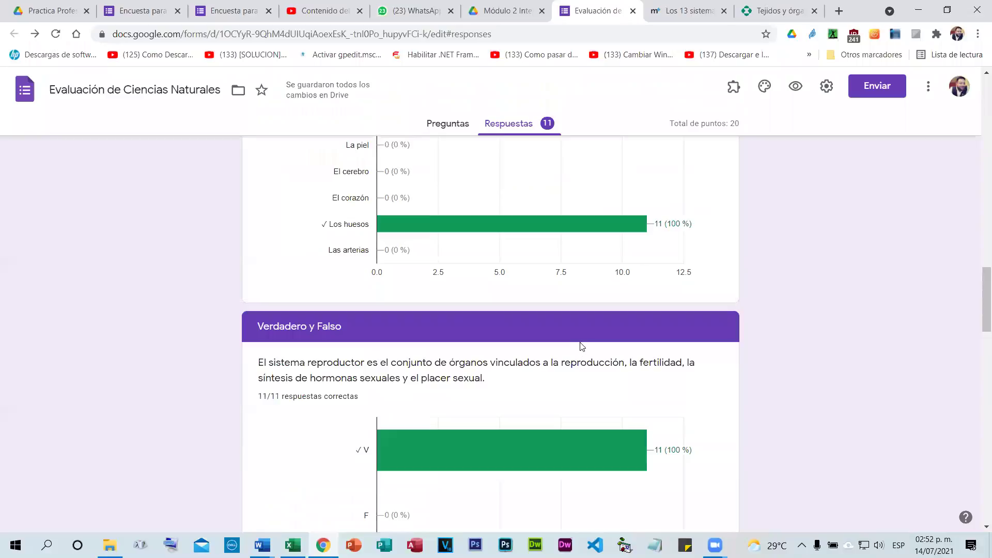
scroll(576, 351, "down", 10)
scroll(582, 344, "down", 4)
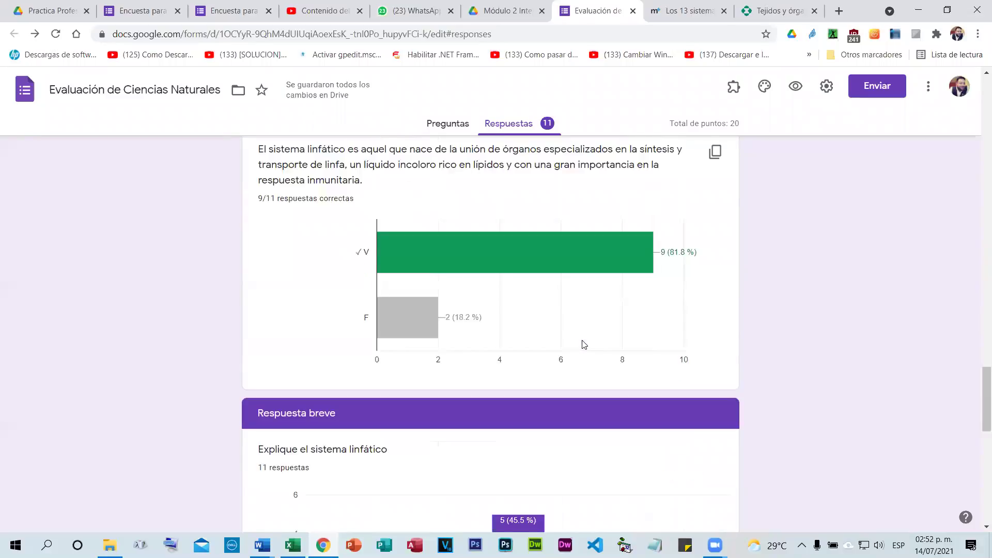
scroll(584, 344, "down", 4)
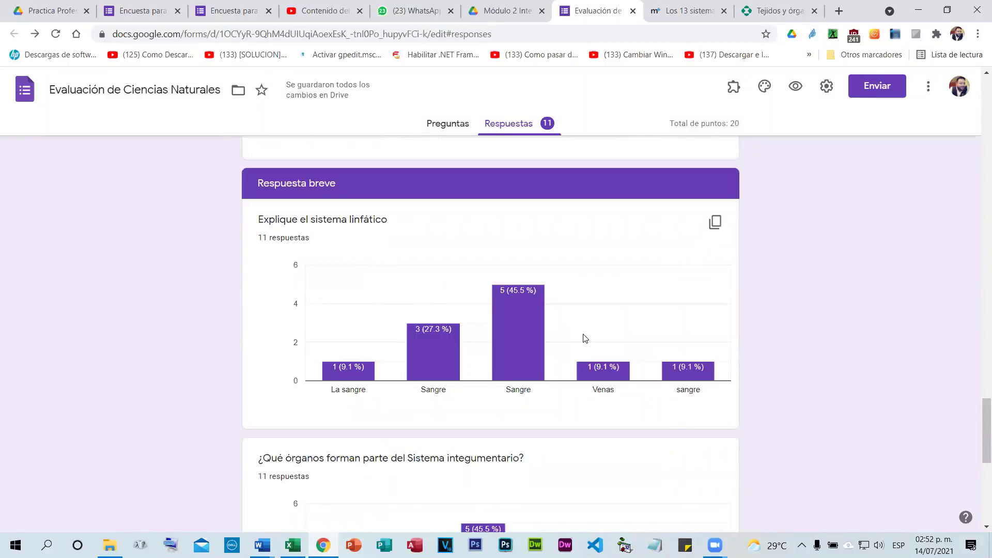
scroll(584, 338, "down", 2)
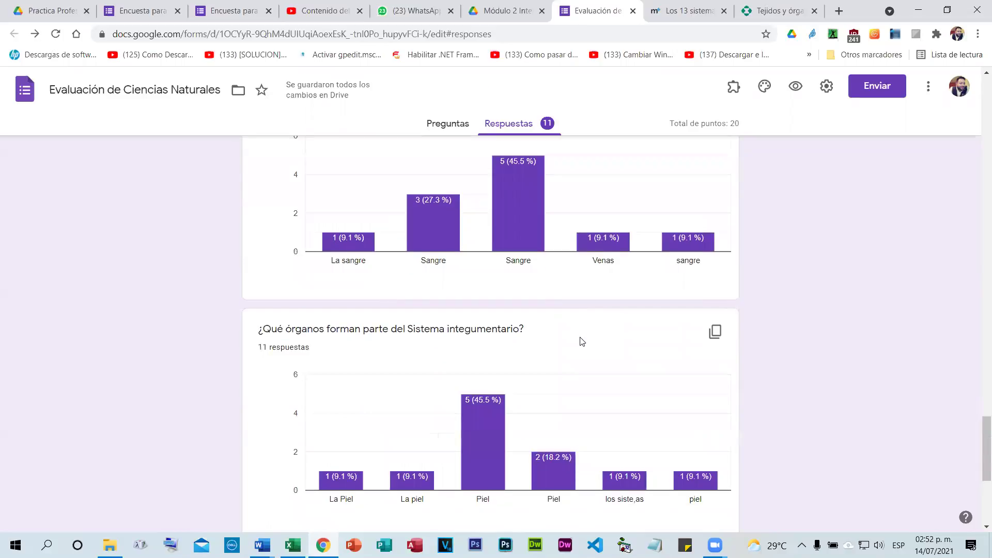
scroll(581, 344, "down", 4)
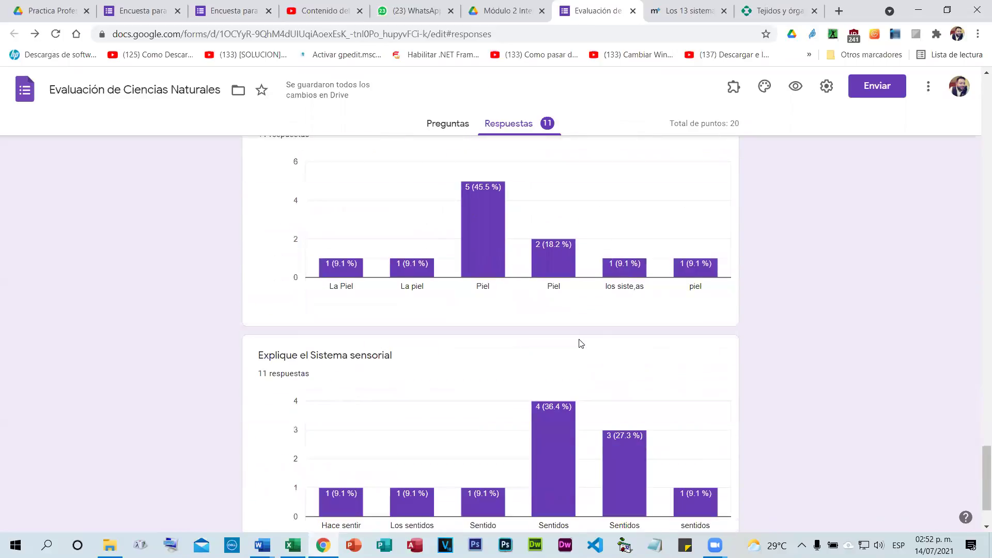
scroll(581, 345, "up", 20)
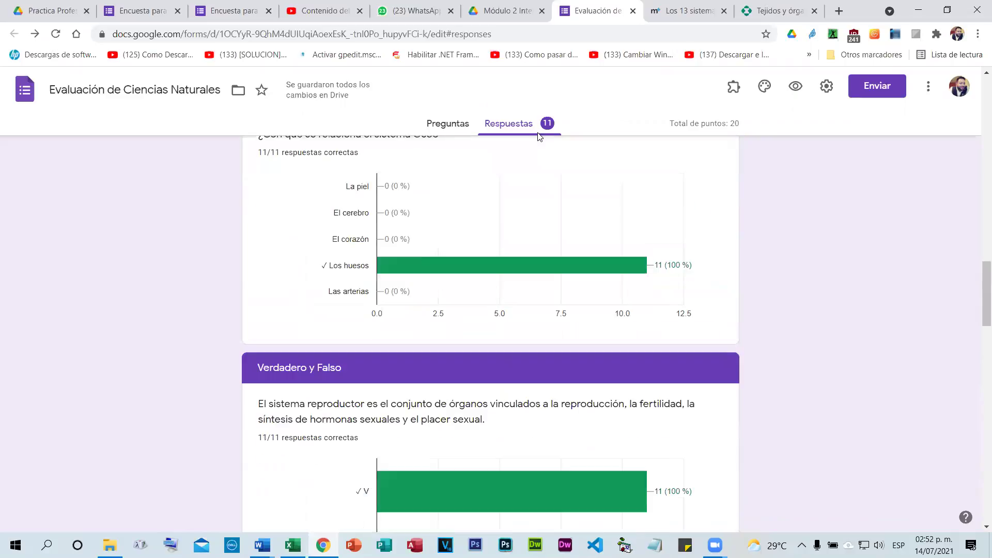
scroll(594, 237, "up", 15)
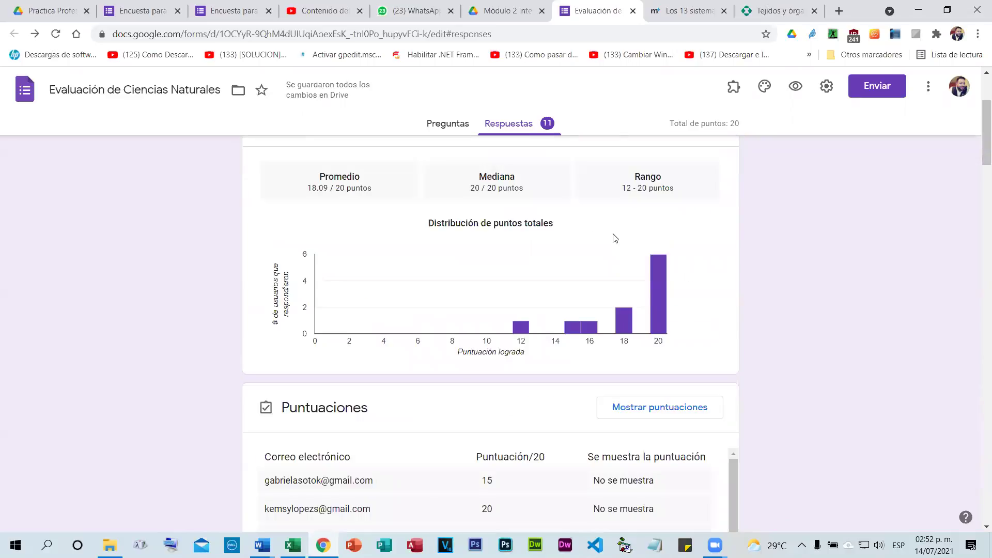
Switch to Individual view and read through the first of 16 responses, scored 15/20.
left_click(652, 250)
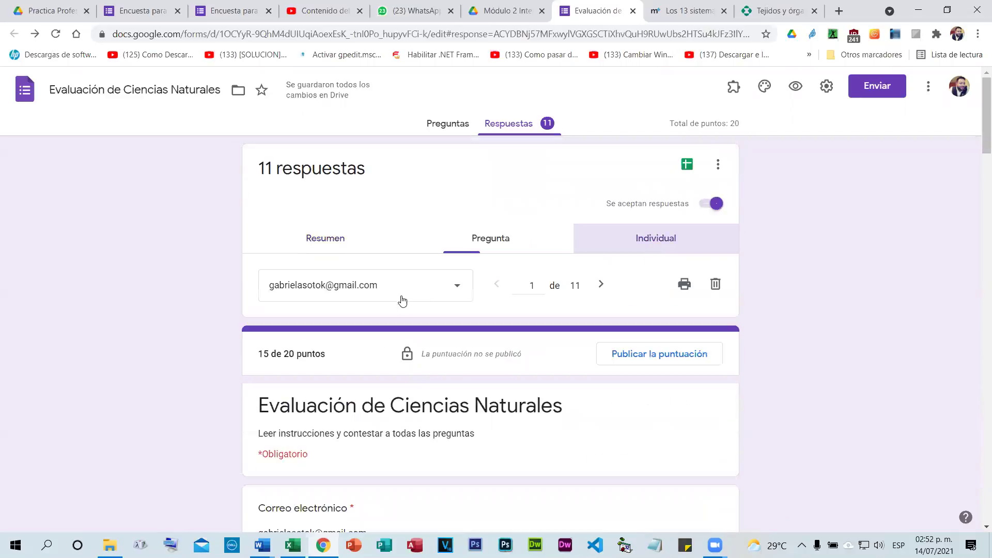
scroll(406, 300, "down", 4)
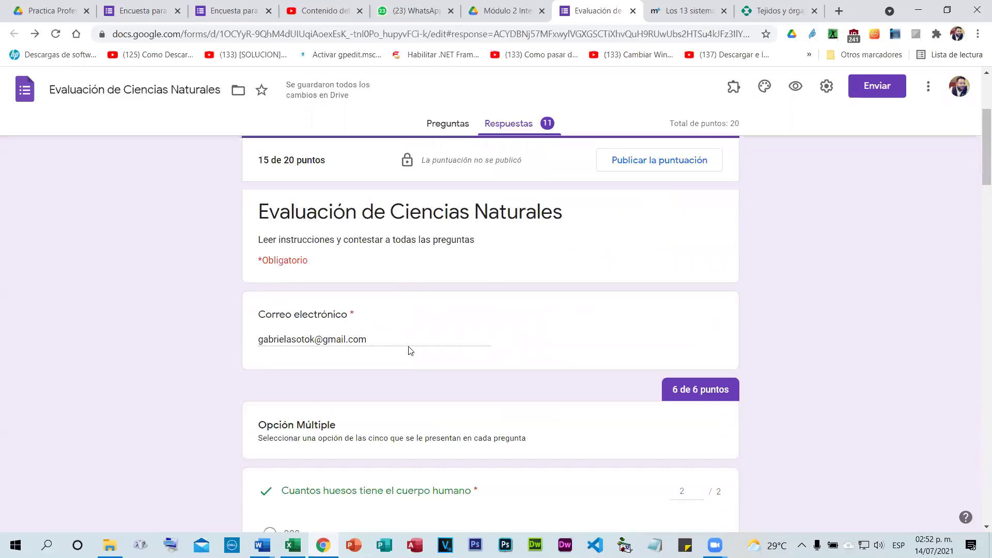
scroll(447, 323, "down", 1)
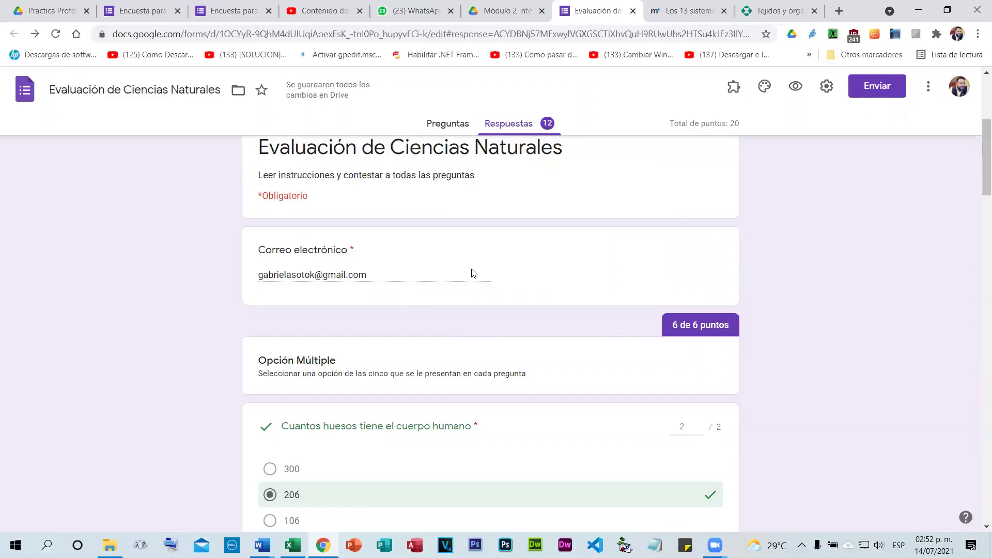
scroll(472, 271, "down", 1)
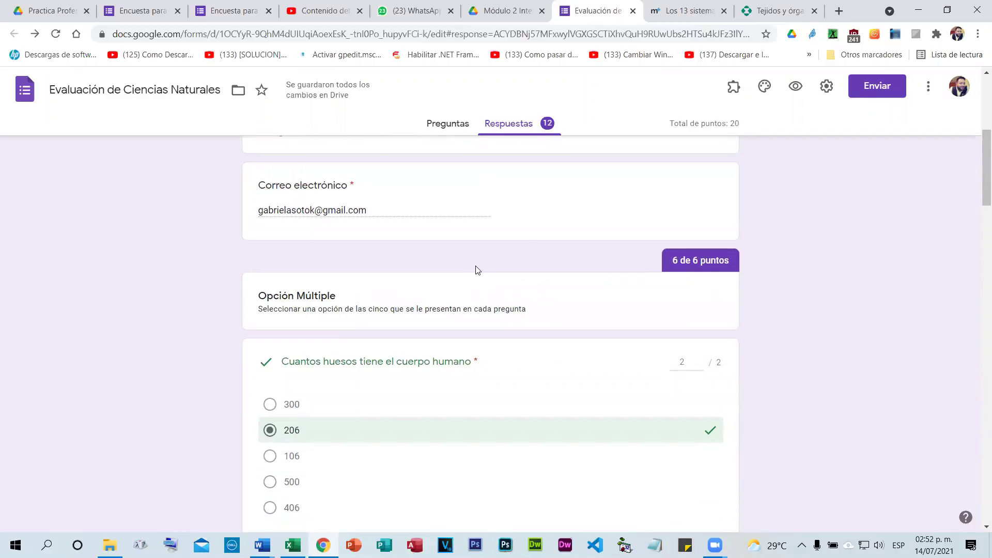
scroll(478, 269, "down", 10)
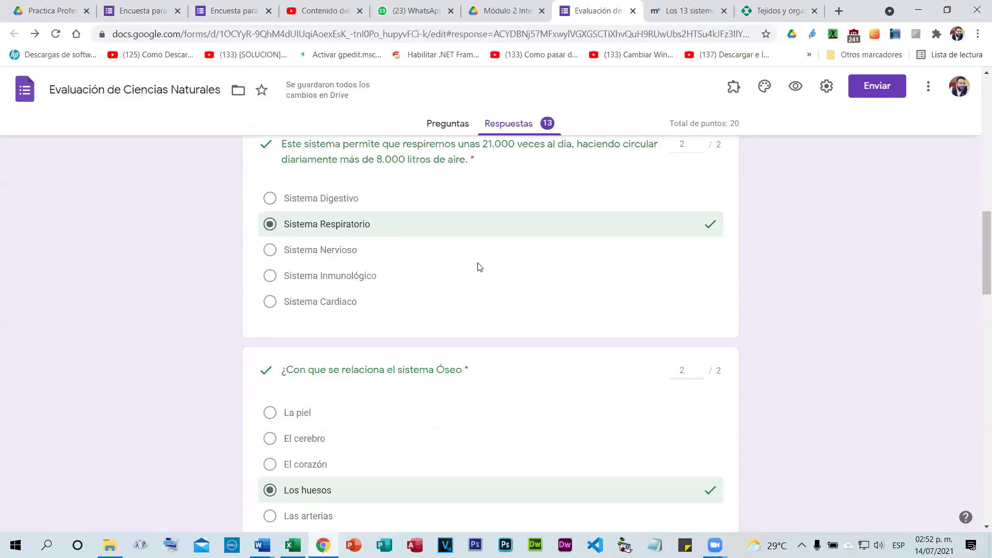
scroll(478, 266, "down", 7)
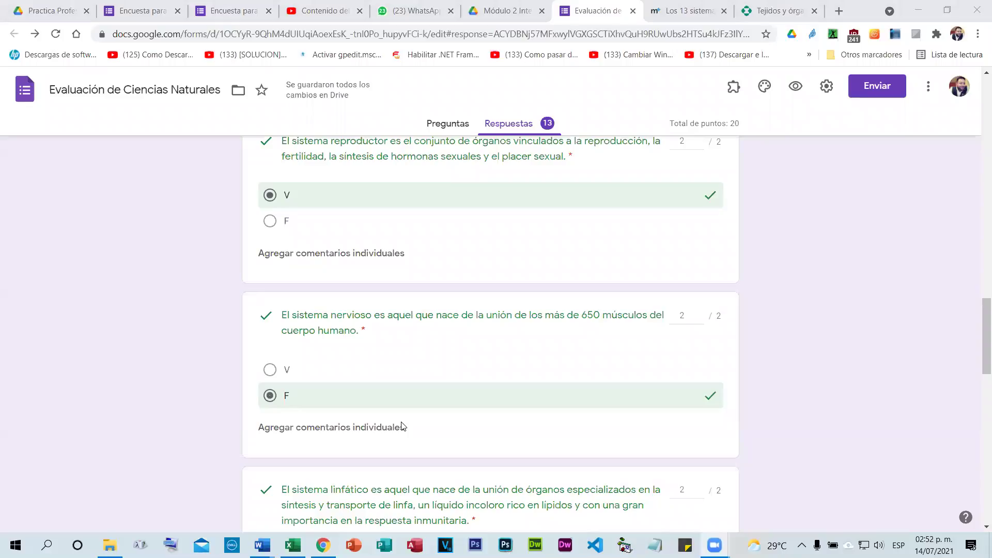
scroll(669, 312, "up", 20)
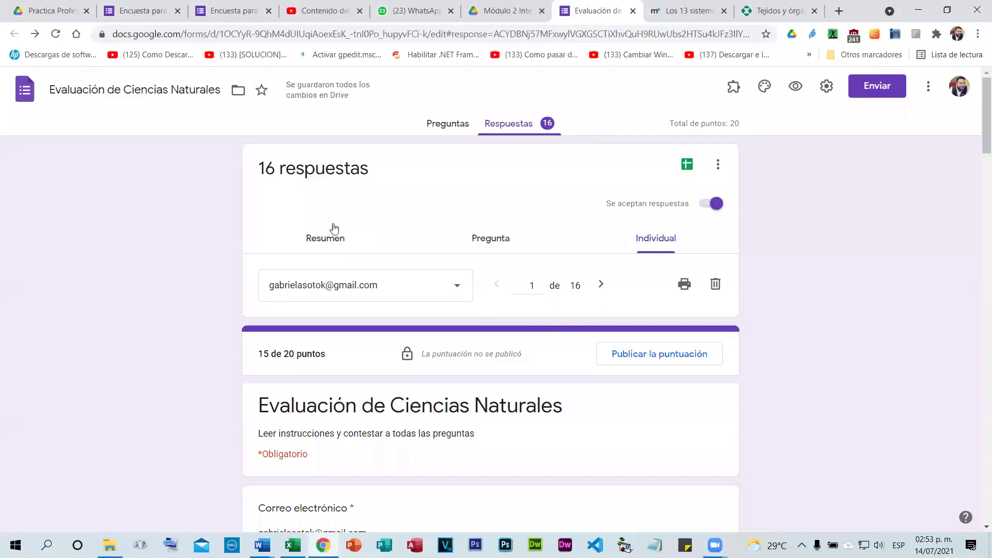
scroll(463, 241, "down", 1)
scroll(462, 242, "down", 1)
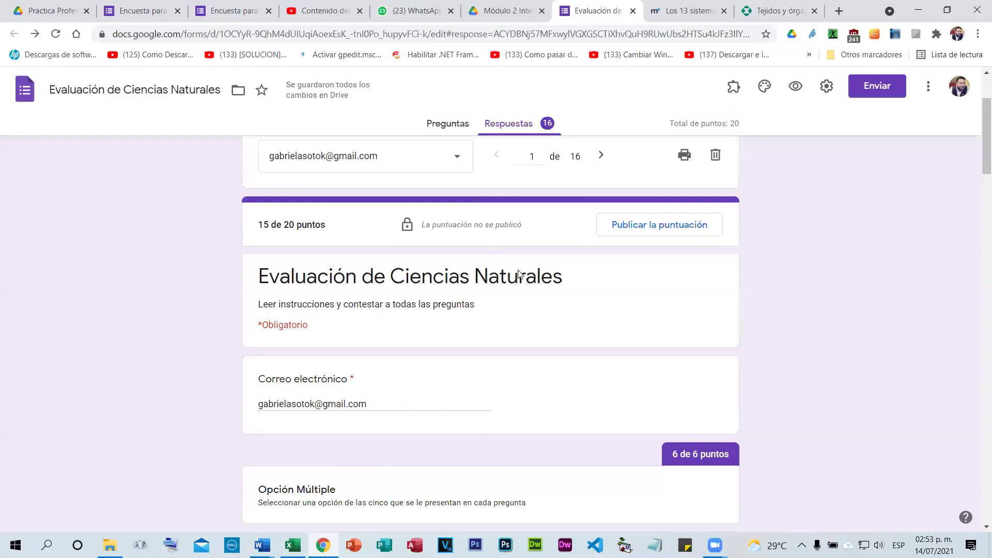
scroll(181, 279, "down", 2)
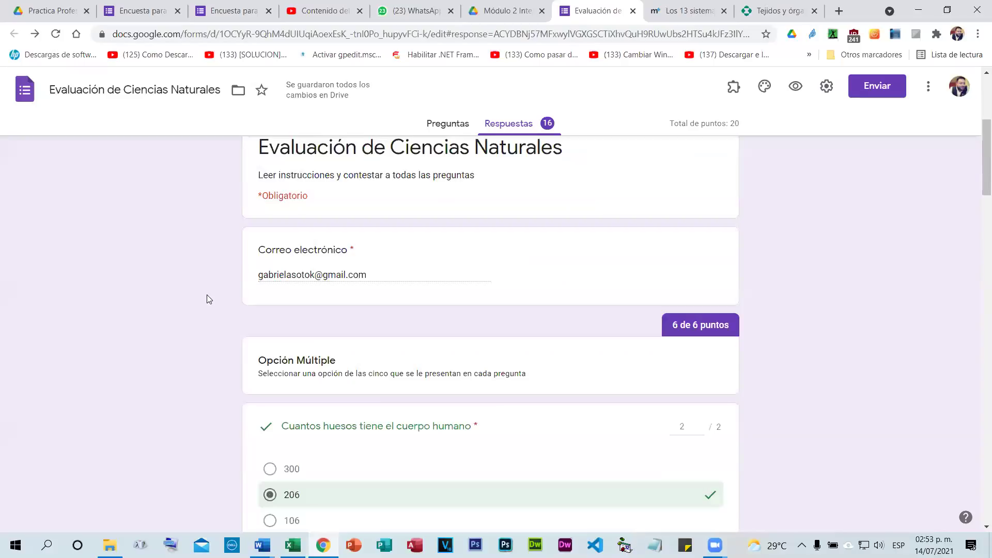
scroll(261, 257, "up", 5)
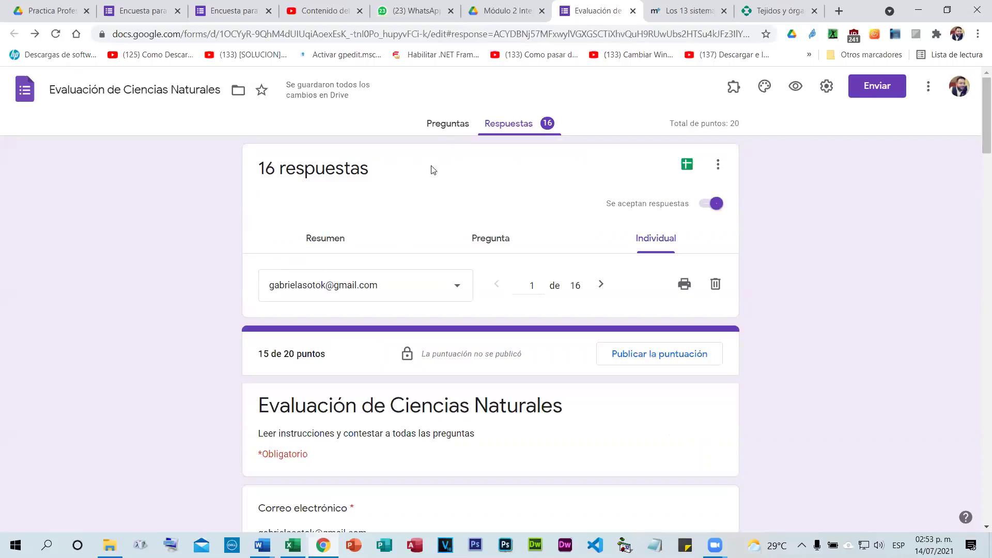
Return to the Preguntas editor and scroll through the quiz questions.
left_click(447, 124)
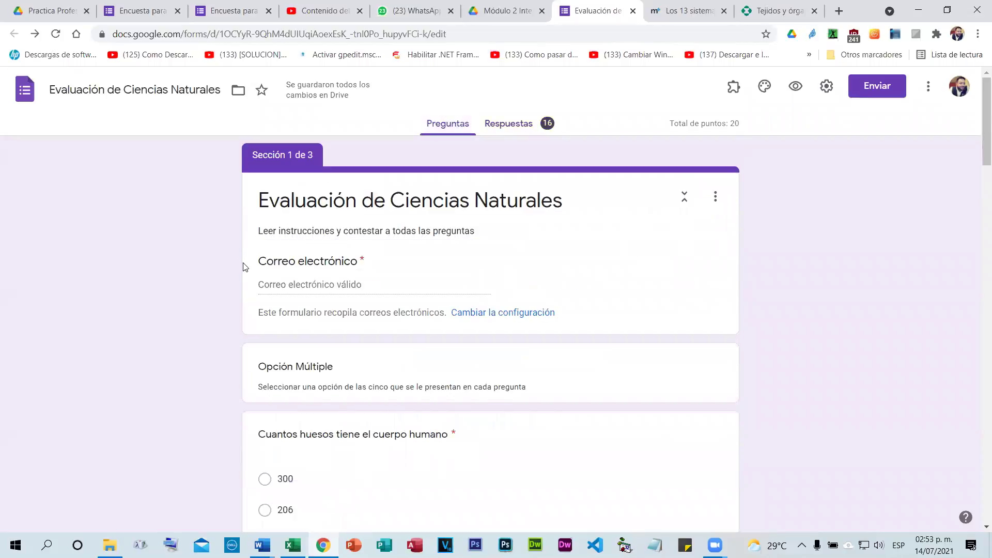
scroll(248, 266, "down", 3)
scroll(399, 264, "up", 3)
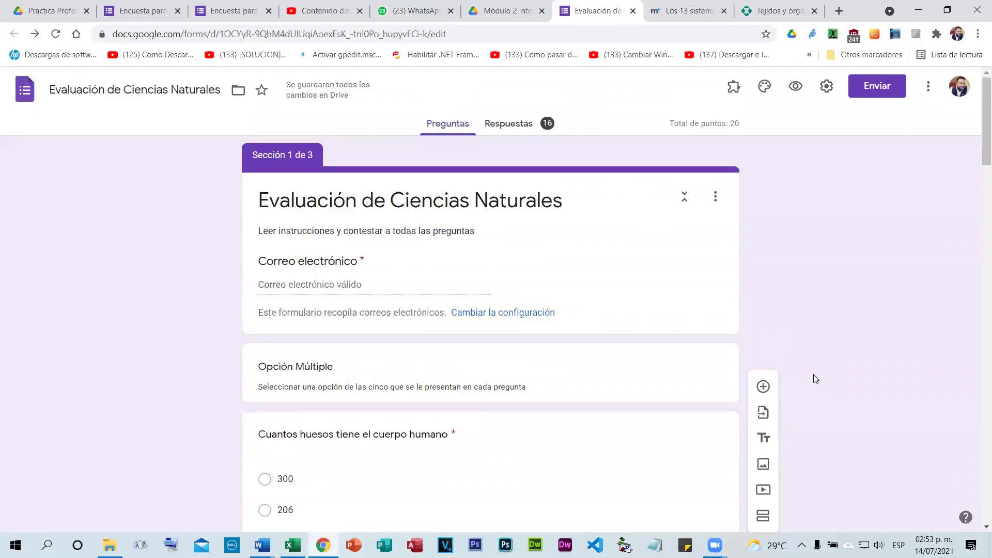
scroll(806, 372, "down", 5)
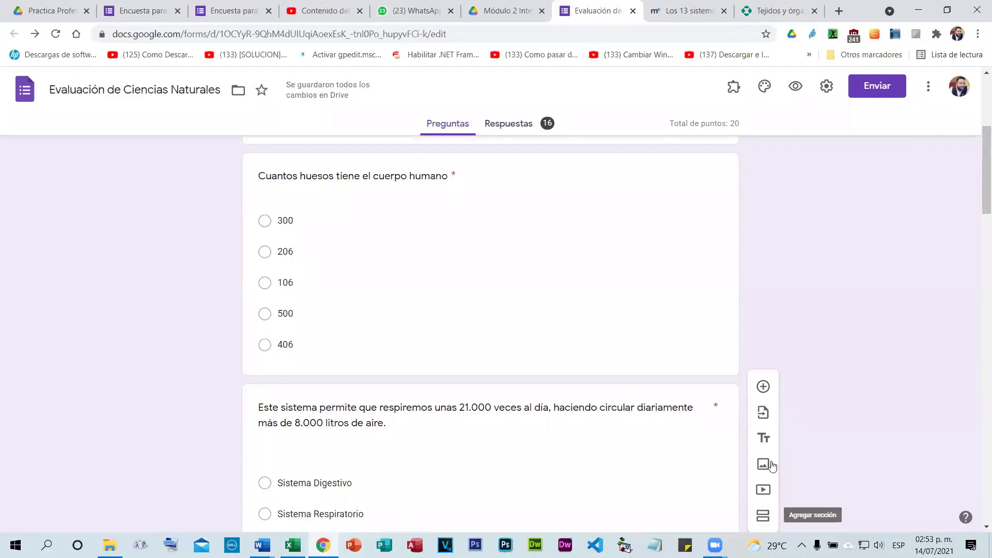
Add an untitled section 4 that takes in the integumentary and sensory system questions.
left_click(763, 512)
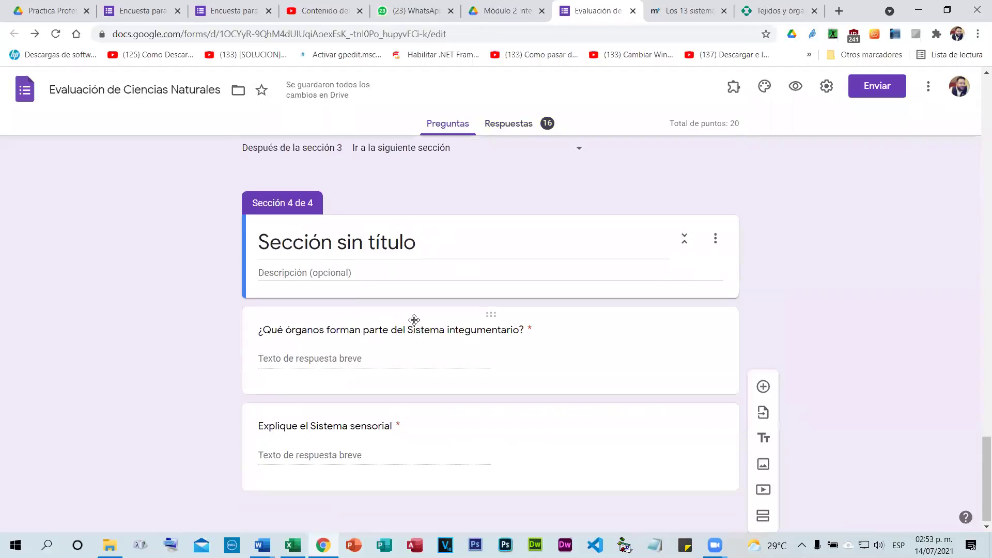
scroll(692, 362, "up", 4)
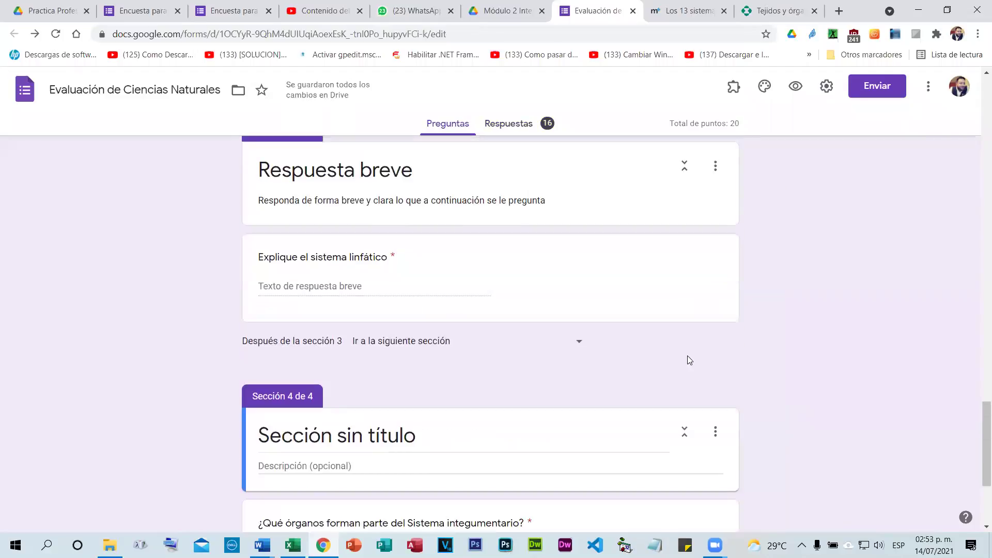
scroll(687, 356, "up", 10)
scroll(627, 337, "up", 6)
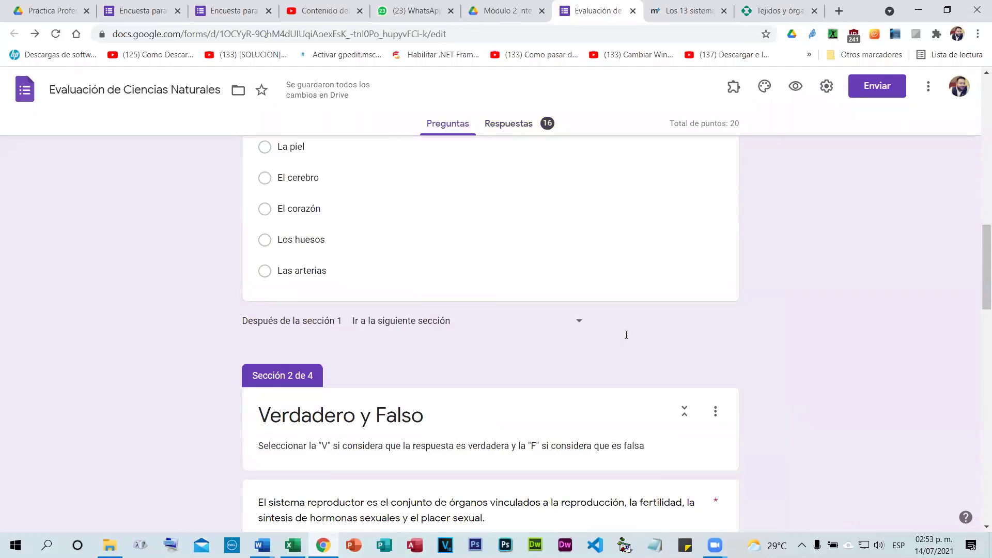
scroll(626, 335, "up", 10)
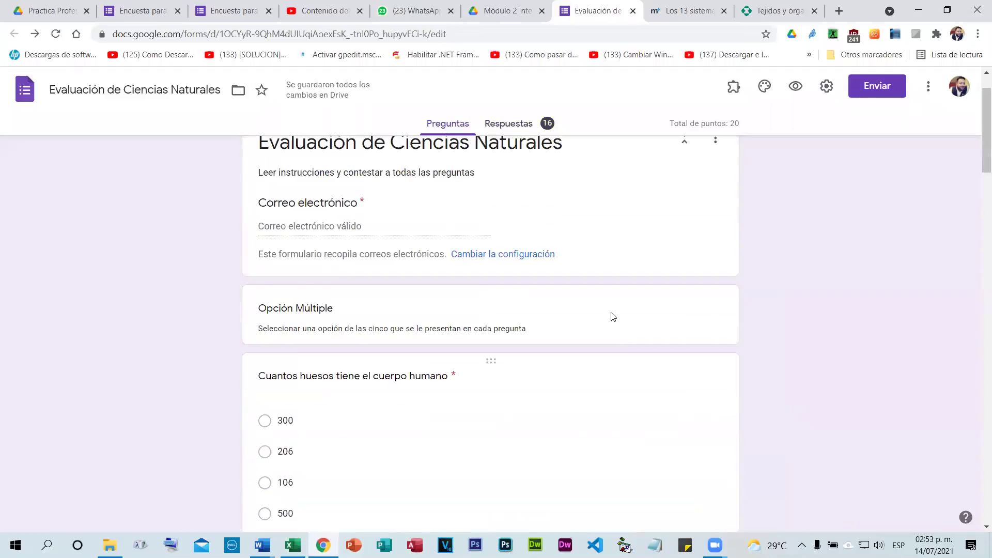
scroll(612, 315, "up", 2)
scroll(610, 309, "down", 10)
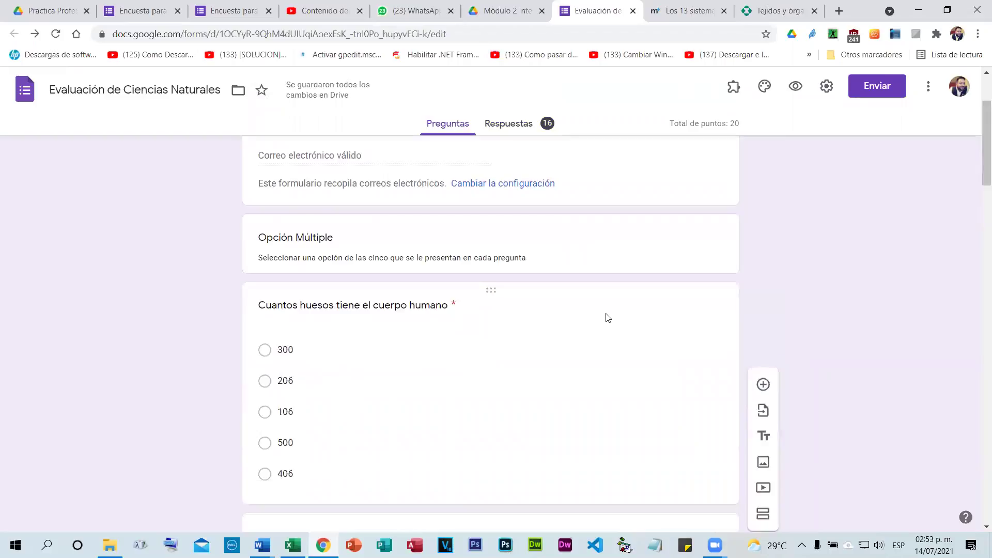
scroll(608, 319, "down", 5)
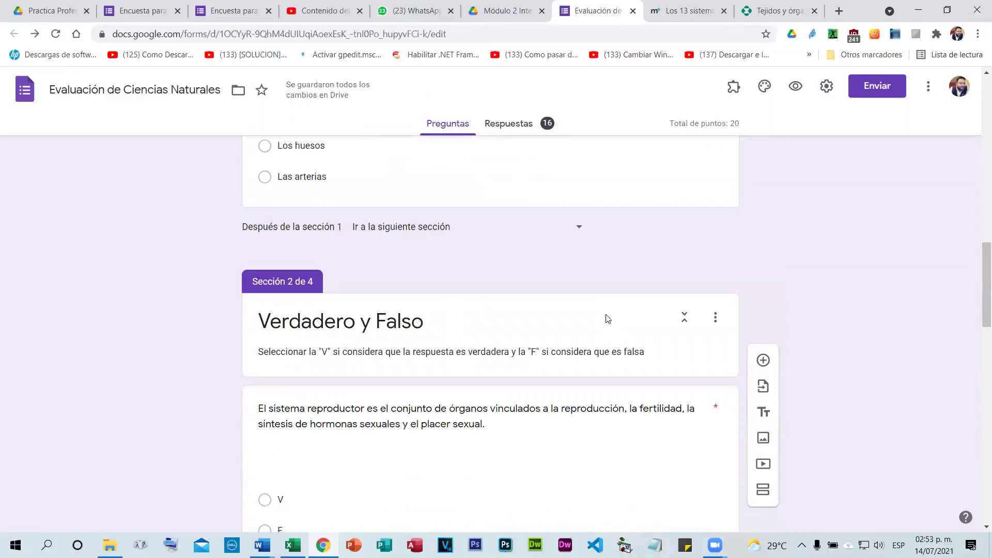
scroll(514, 337, "down", 4)
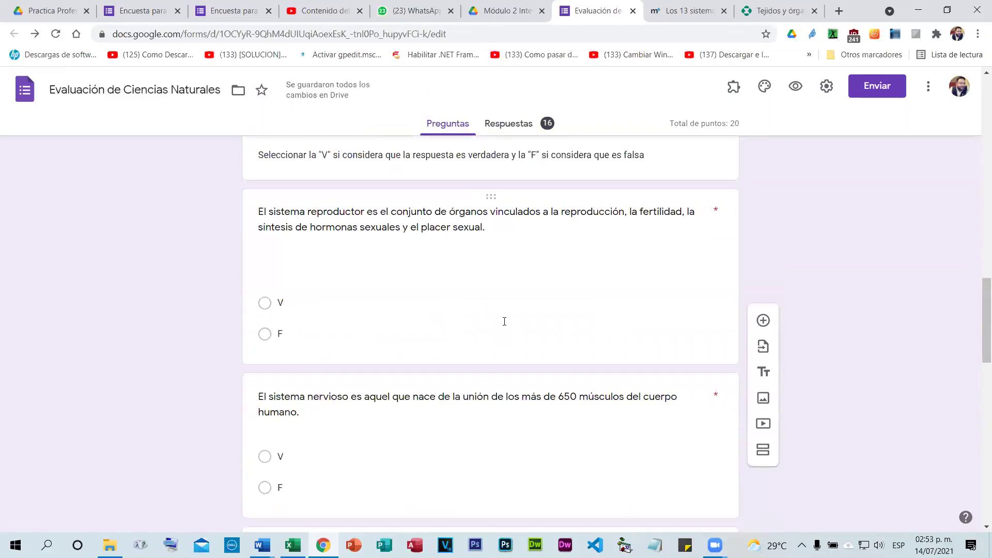
Start deleting the untitled section 4, then cancel to keep its questions.
scroll(506, 321, "down", 7)
scroll(505, 326, "down", 2)
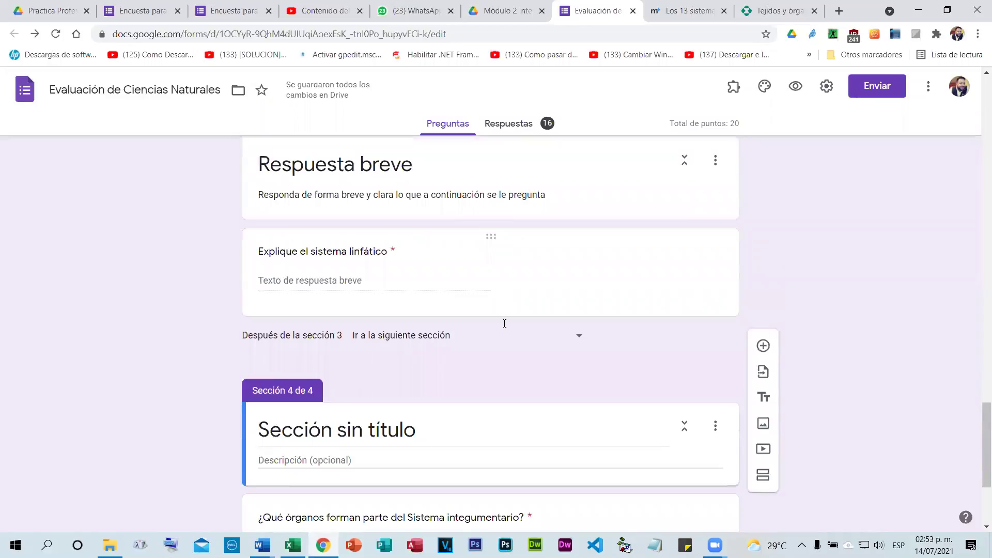
scroll(504, 325, "down", 4)
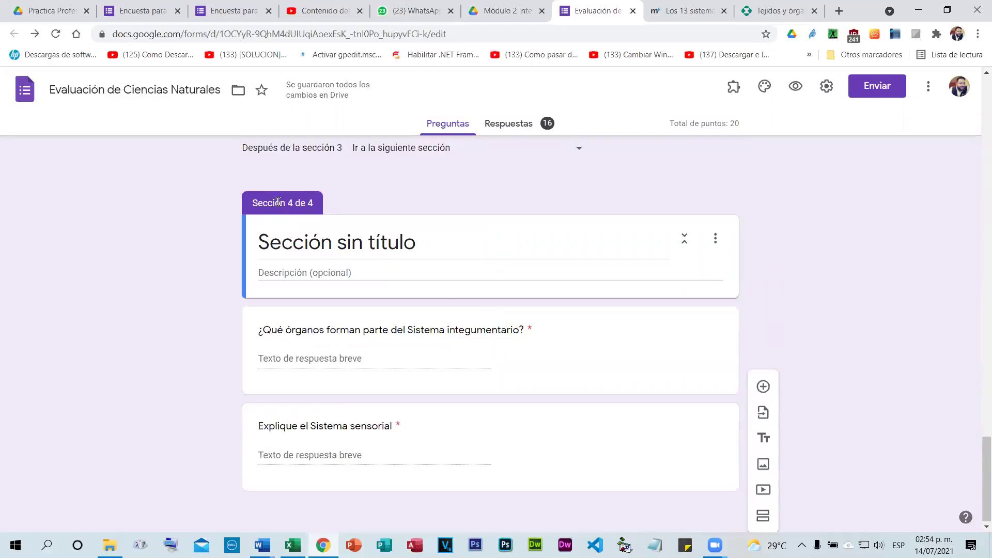
left_click(561, 237)
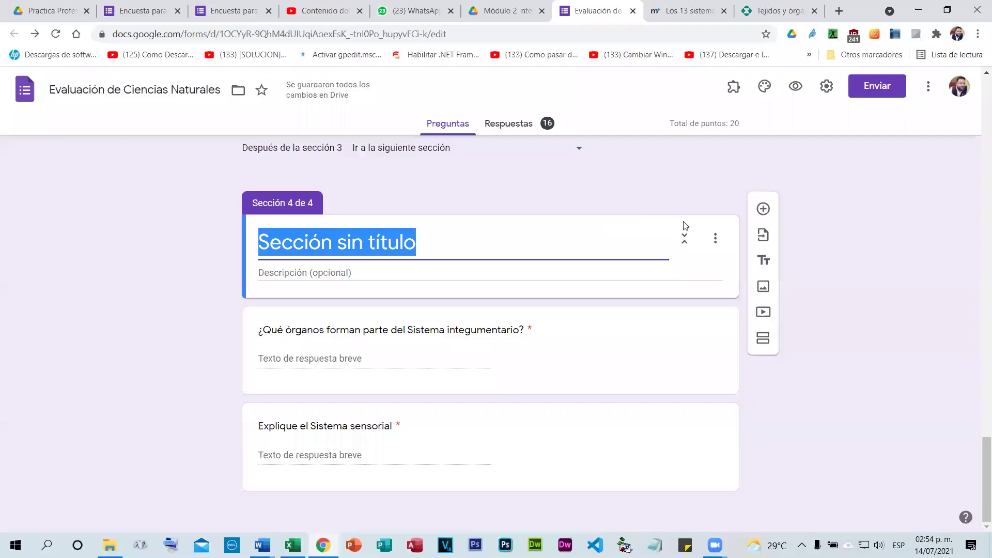
left_click(716, 239)
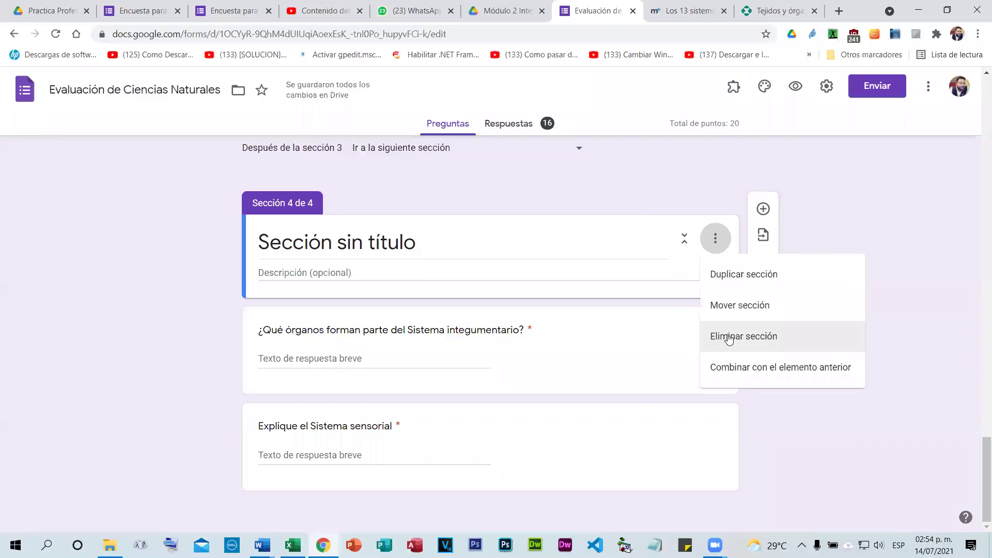
left_click(729, 337)
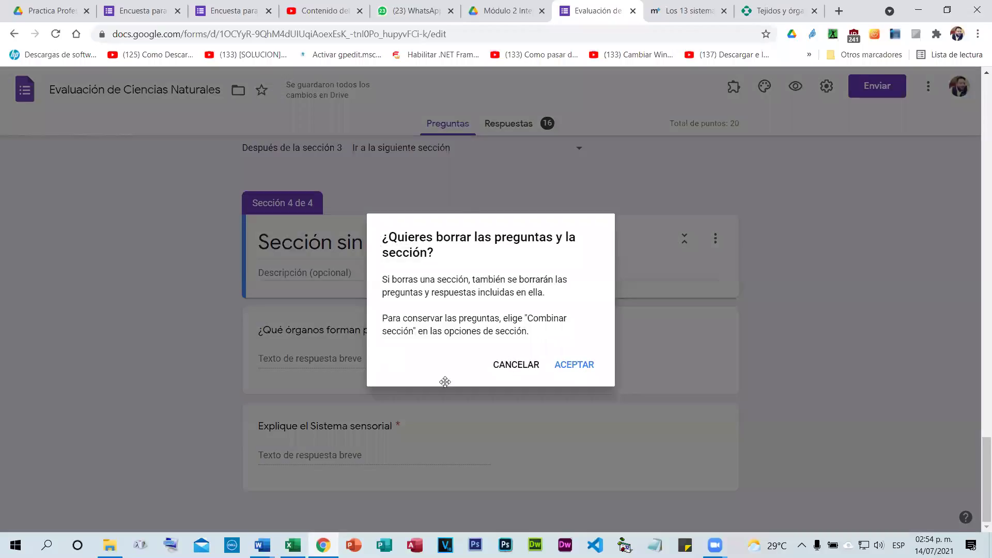
left_click(475, 392)
Drag the integumentary and Sistema sensorial questions above the Sección 4 header into section 3.
left_click_drag(495, 448, 533, 376)
scroll(507, 395, "down", 3)
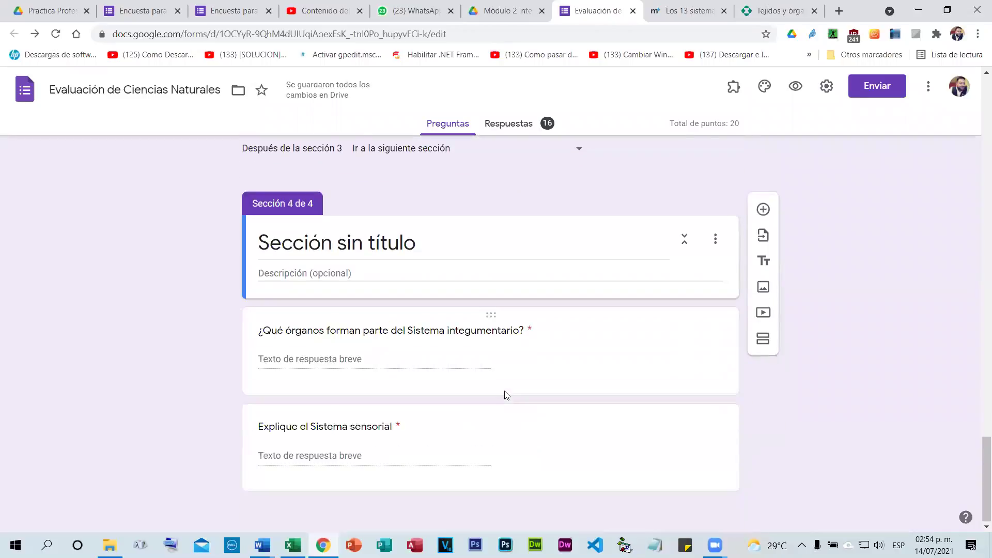
scroll(506, 395, "up", 3)
scroll(507, 395, "up", 3)
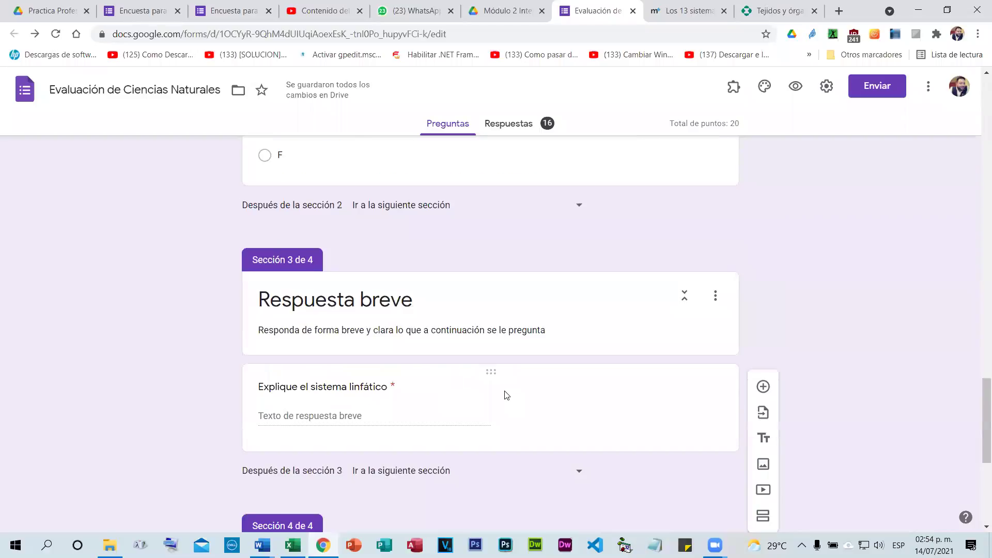
scroll(507, 395, "down", 5)
left_click(423, 296)
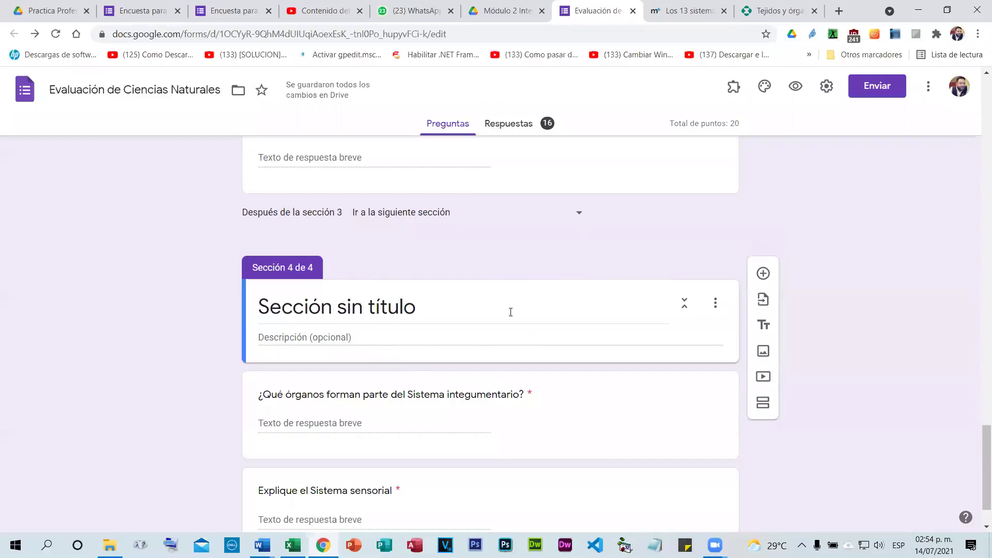
left_click_drag(491, 379, 490, 307)
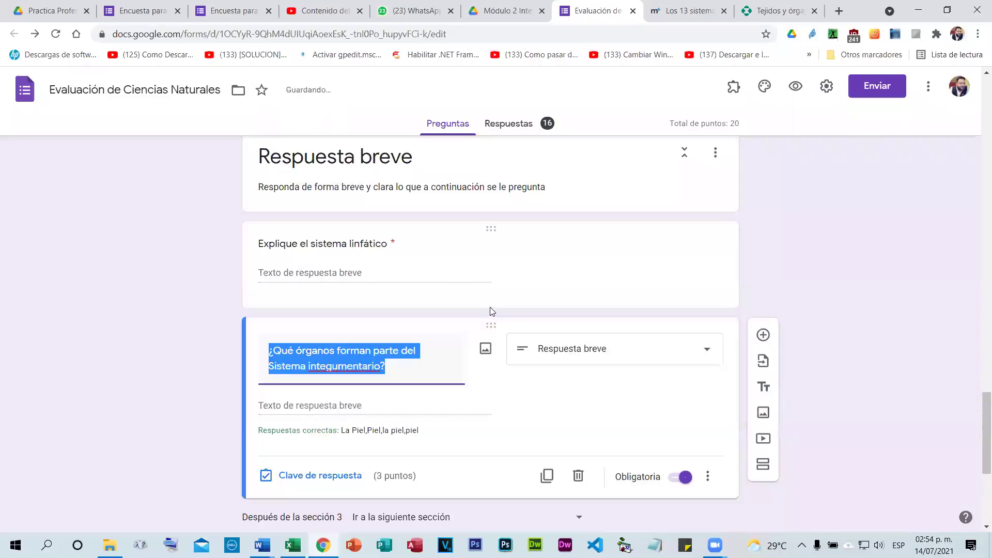
scroll(490, 304, "down", 3)
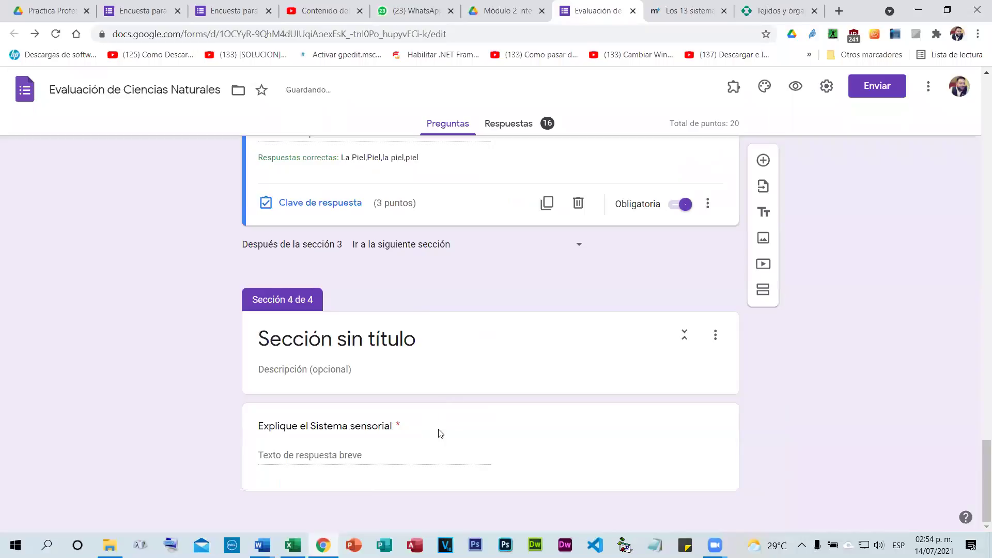
left_click_drag(487, 411, 479, 266)
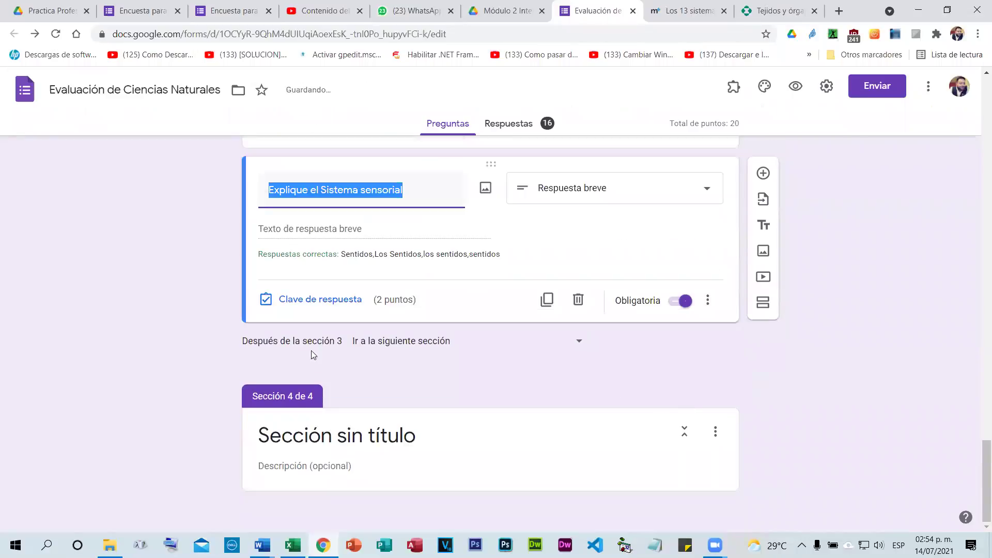
left_click(488, 436)
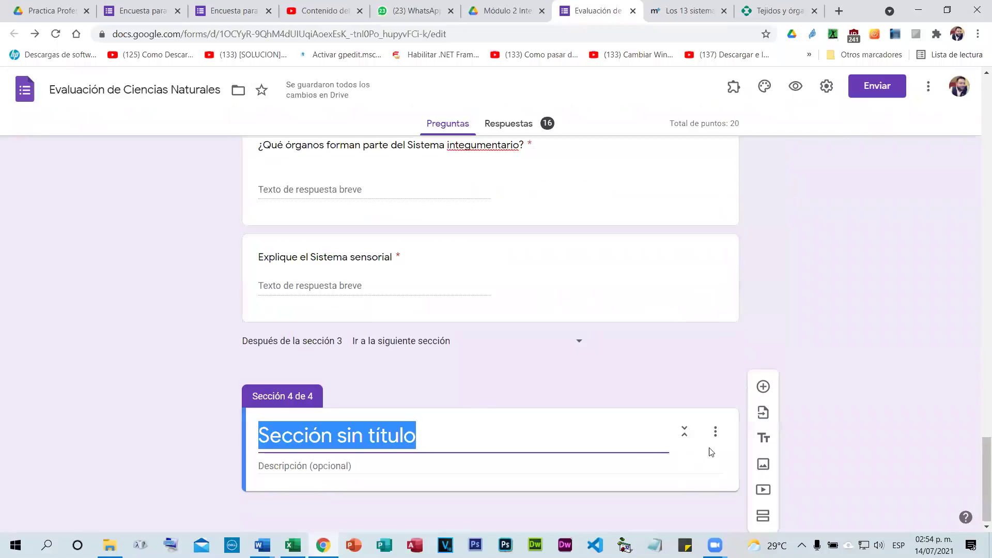
left_click(716, 433)
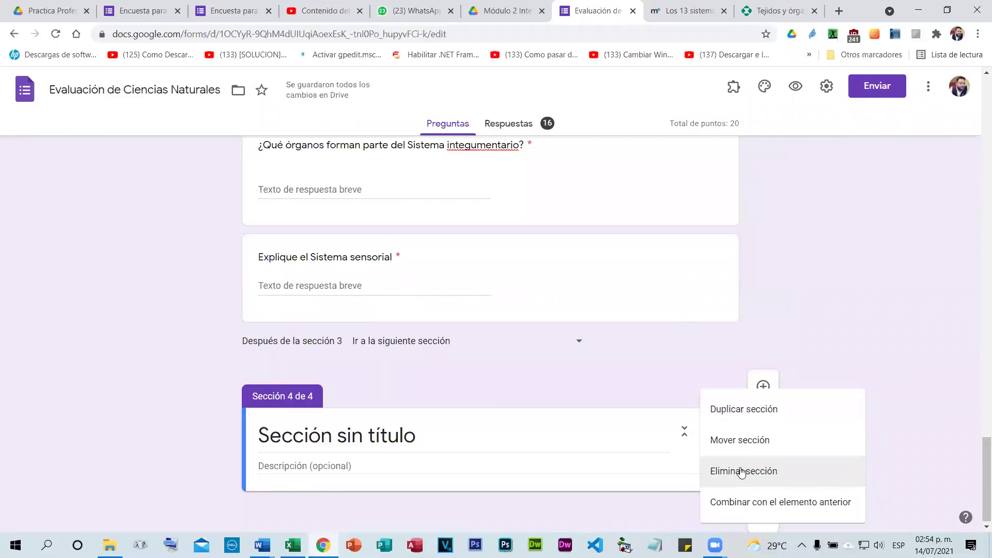
Delete the empty section 4, add a 'Datos del alumno' section after the first, and begin a Nombre question.
left_click(742, 471)
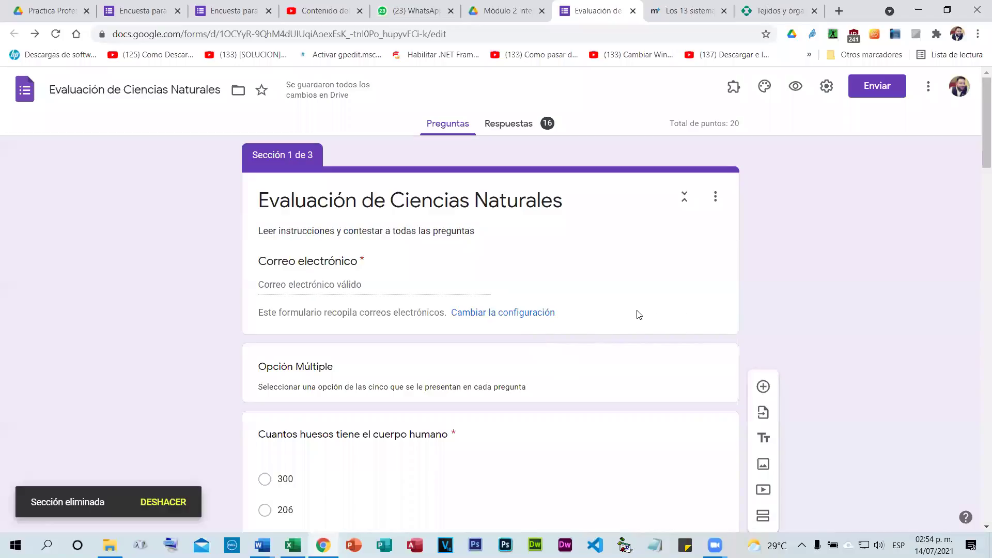
left_click(759, 295)
scroll(382, 311, "down", 4)
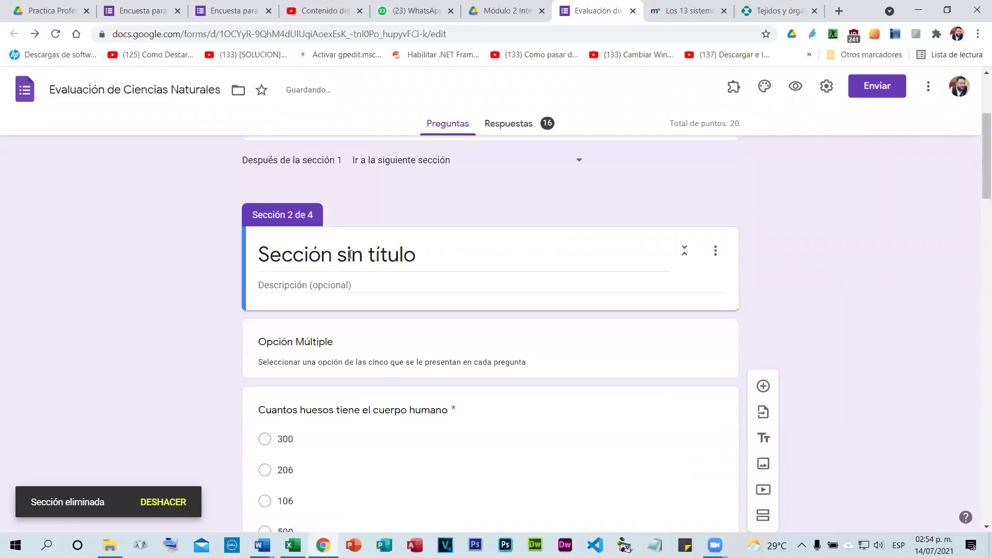
left_click(351, 254)
type("Datos del a")
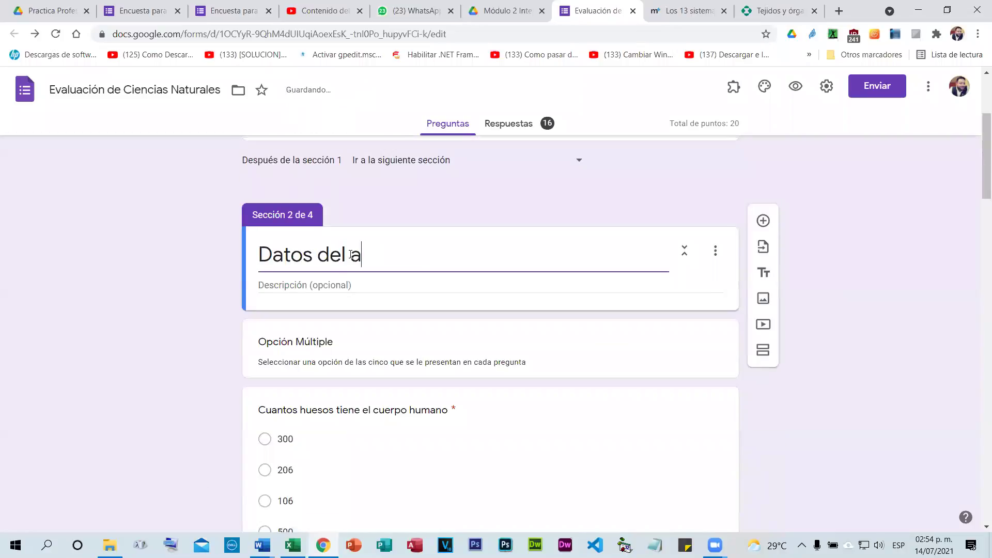
type("lumno")
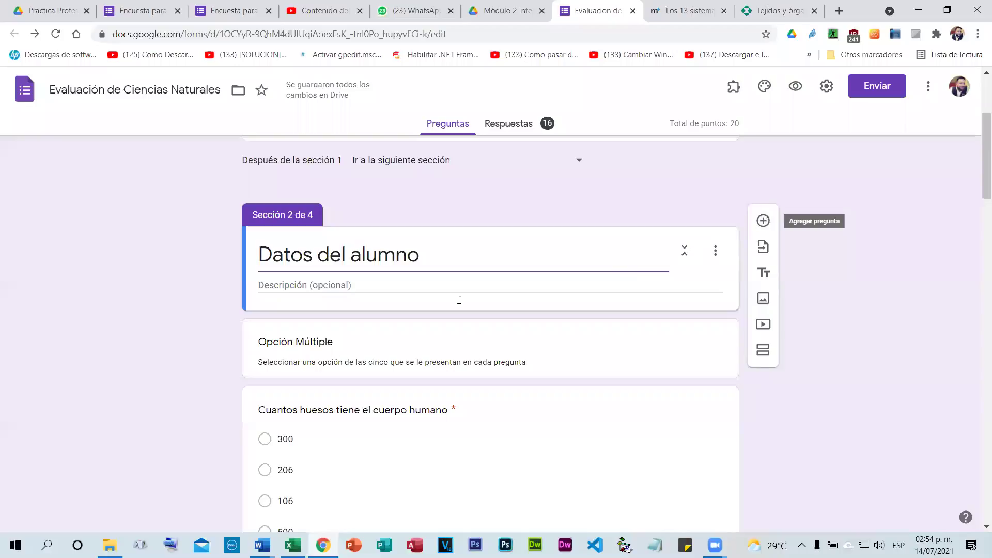
type("Nombre")
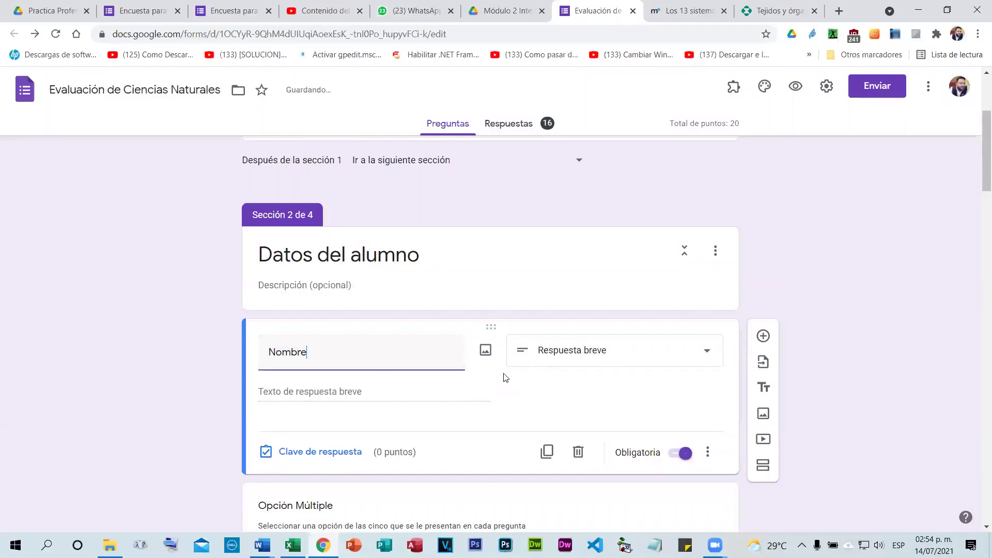
Add a Curso question below Nombre, fixing the 'Curos' typo.
scroll(505, 377, "down", 2)
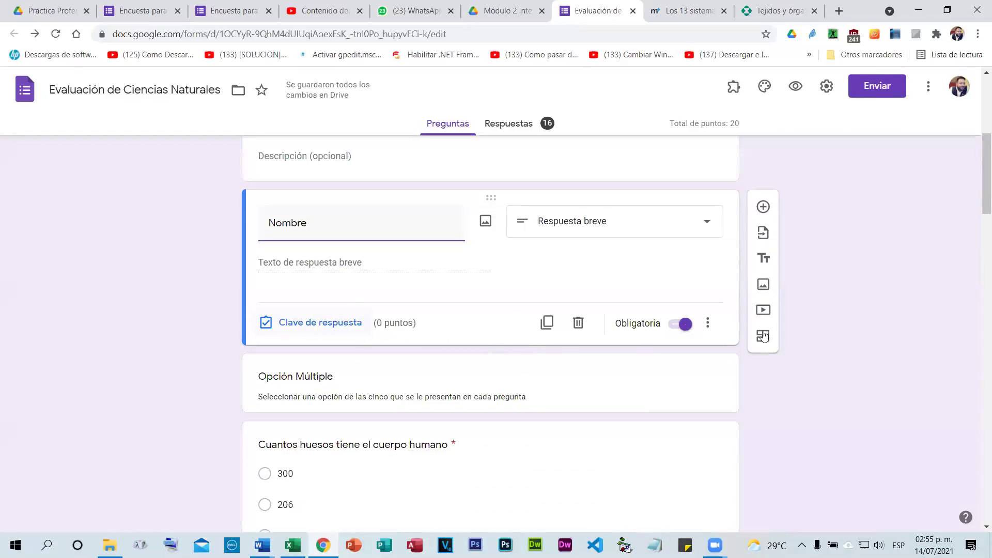
left_click(763, 207)
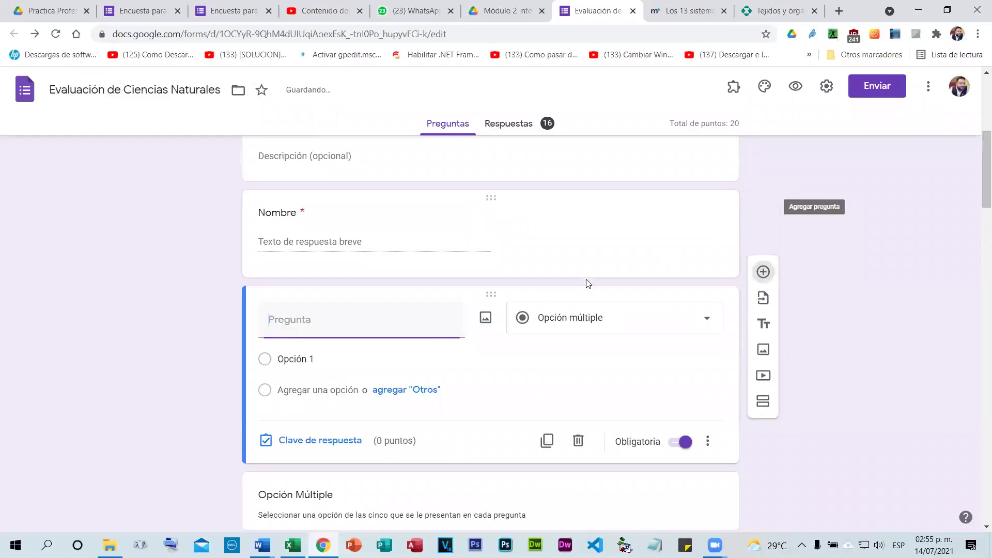
type("C")
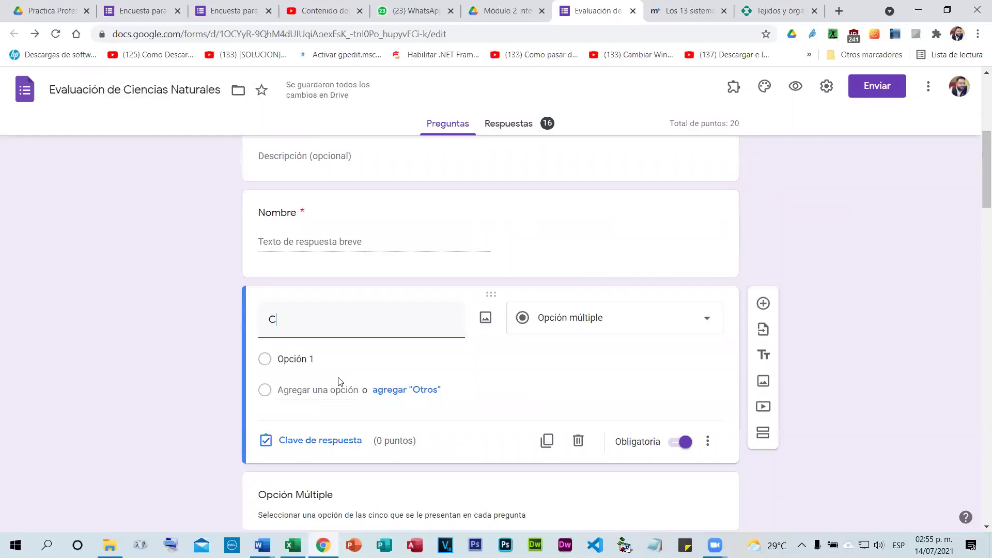
type("uros")
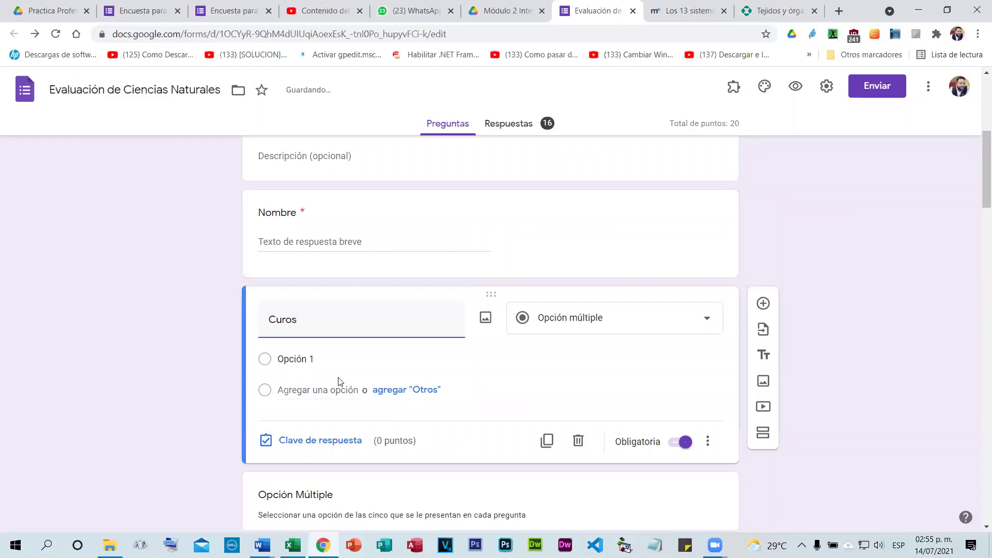
key("BackSpace")
key("BackSpace")
type("so")
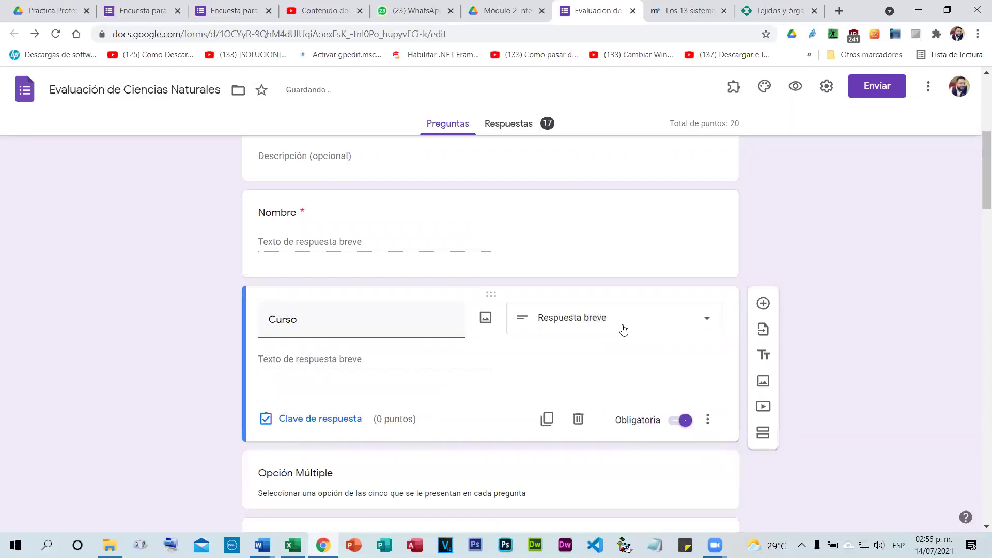
Add a Respuesta breve question titled 'Sección', using the spelling suggestion for the accent.
left_click(763, 305)
type("Se")
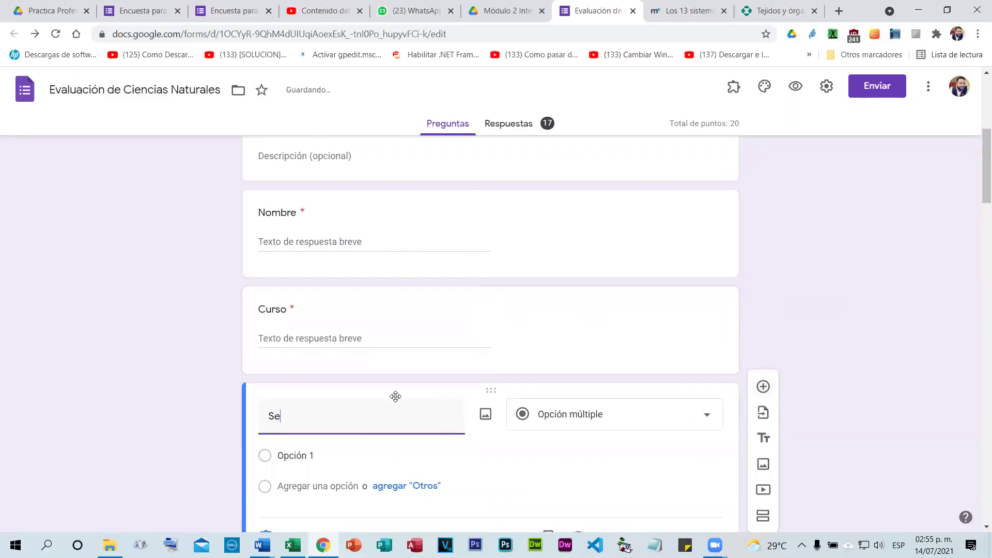
type("ccion")
right_click(307, 416)
left_click(335, 261)
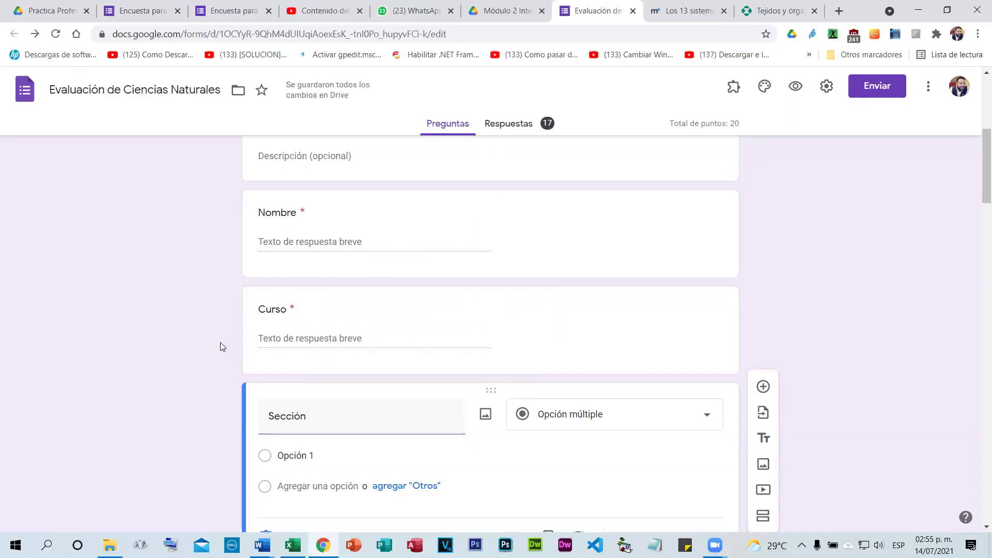
left_click(582, 415)
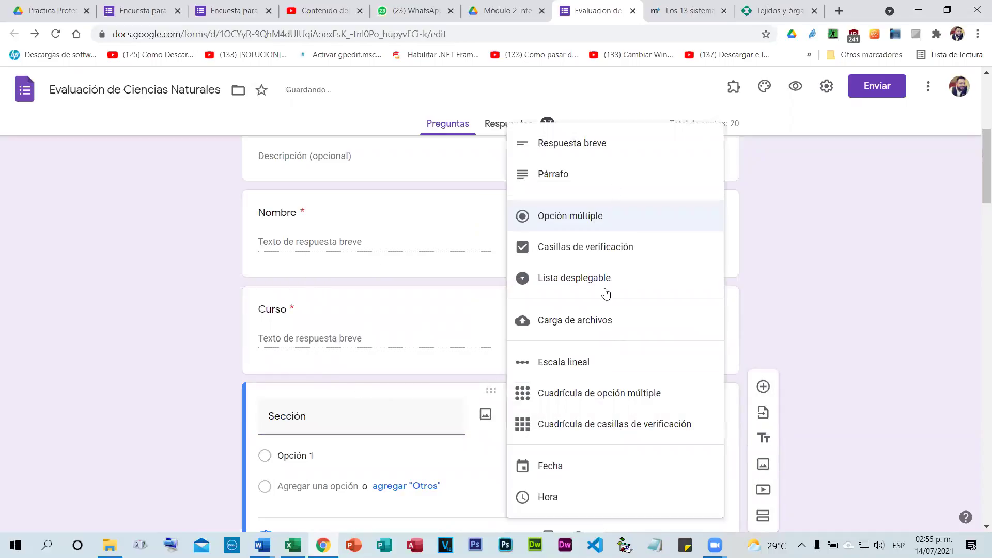
left_click(612, 157)
scroll(486, 328, "up", 6)
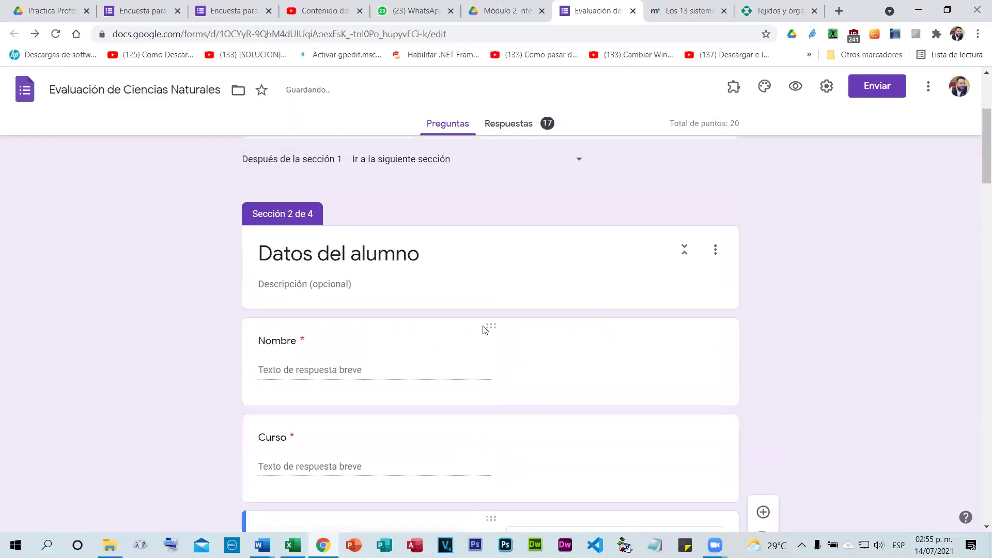
left_click(333, 282)
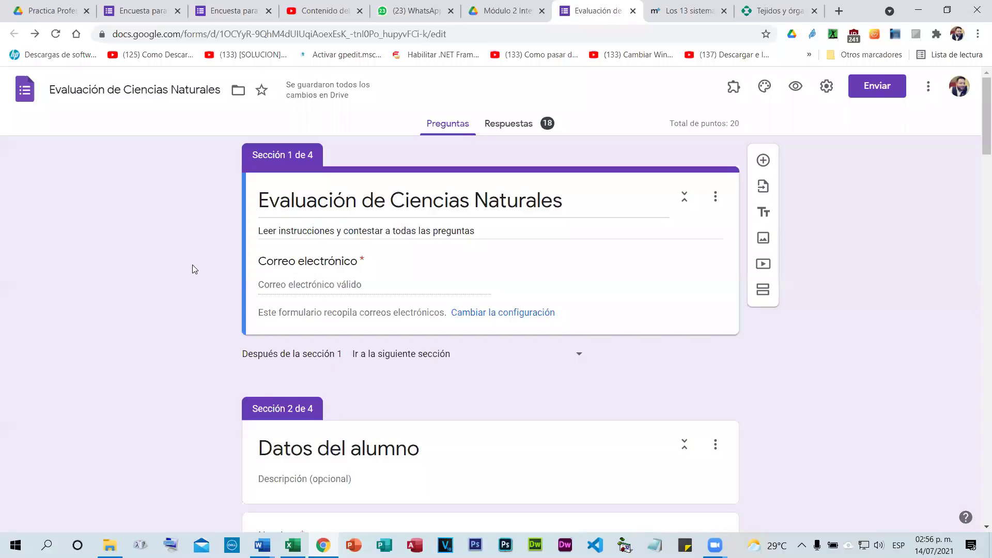
scroll(122, 261, "down", 14)
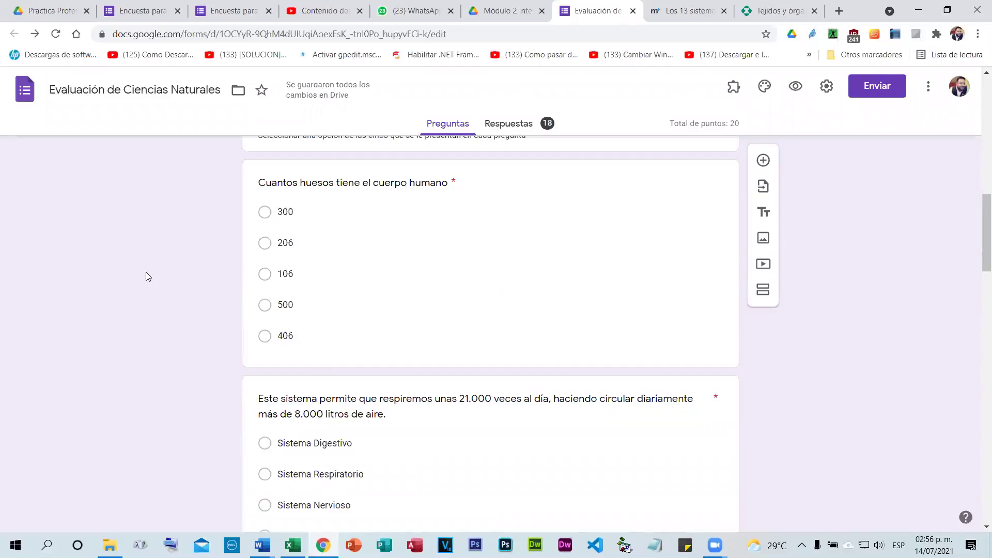
scroll(182, 261, "up", 14)
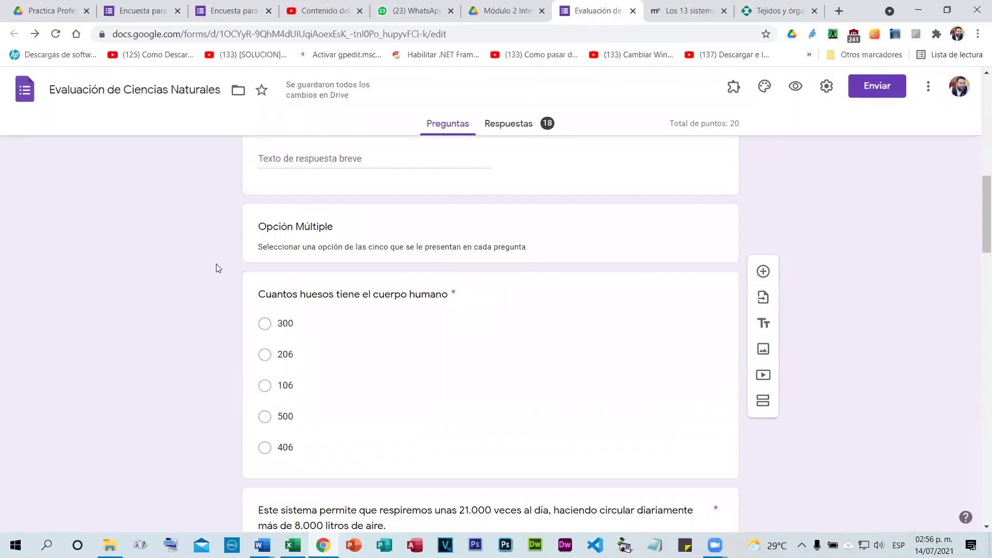
scroll(220, 263, "down", 8)
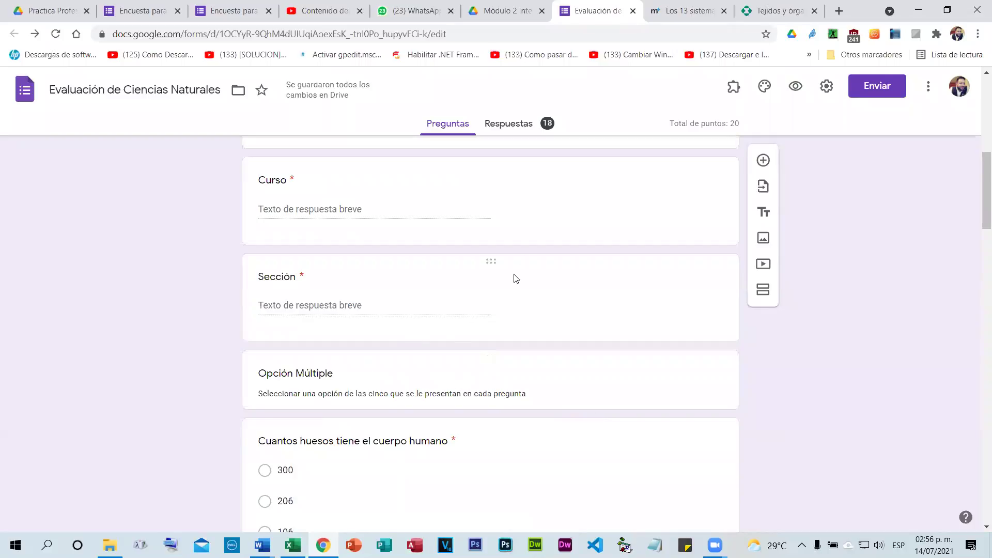
Add a Fecha question below Sección.
left_click(684, 275)
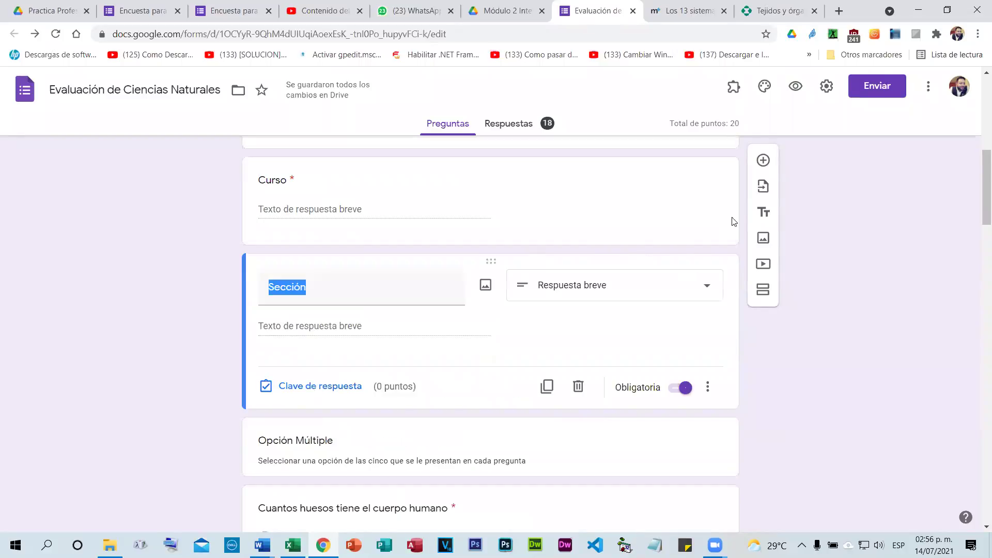
left_click(763, 271)
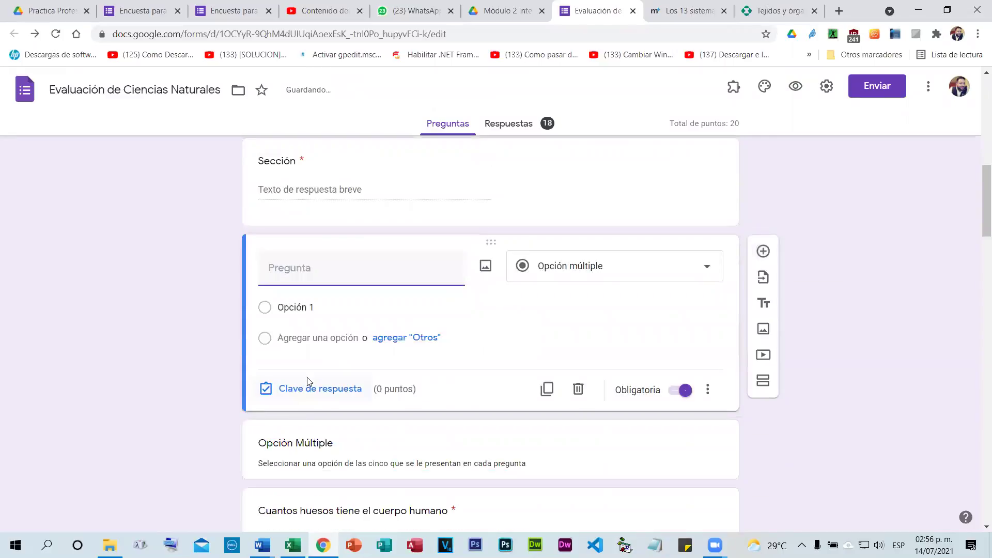
type("Fecha")
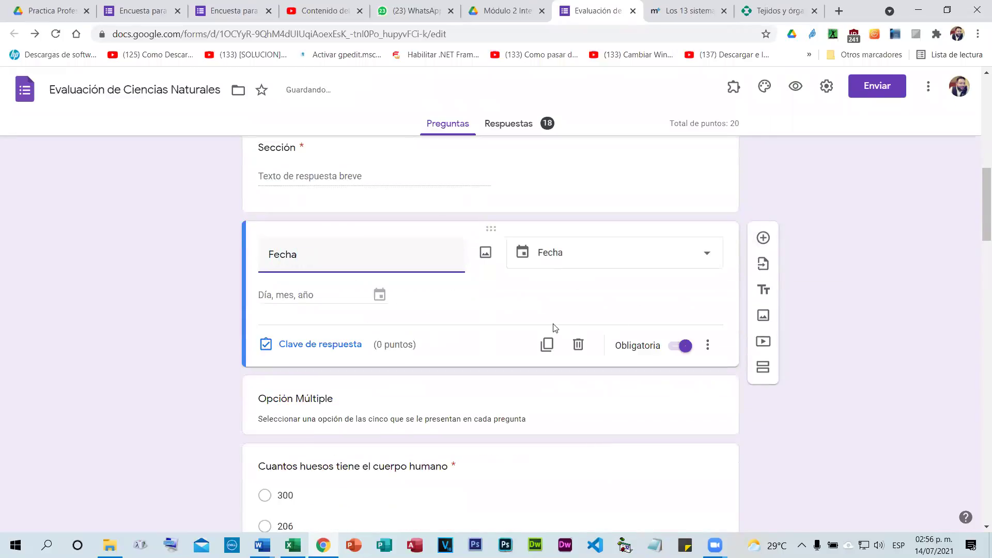
Select the 'Explique el sistema linfático' question in section 4 and start inserting an image.
scroll(390, 235, "up", 5)
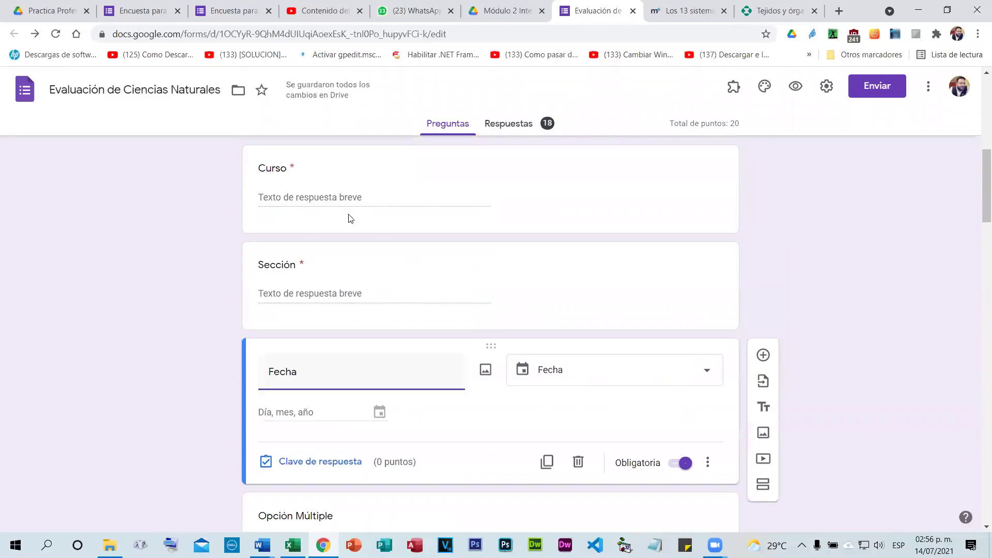
scroll(345, 250, "up", 5)
scroll(500, 289, "down", 2)
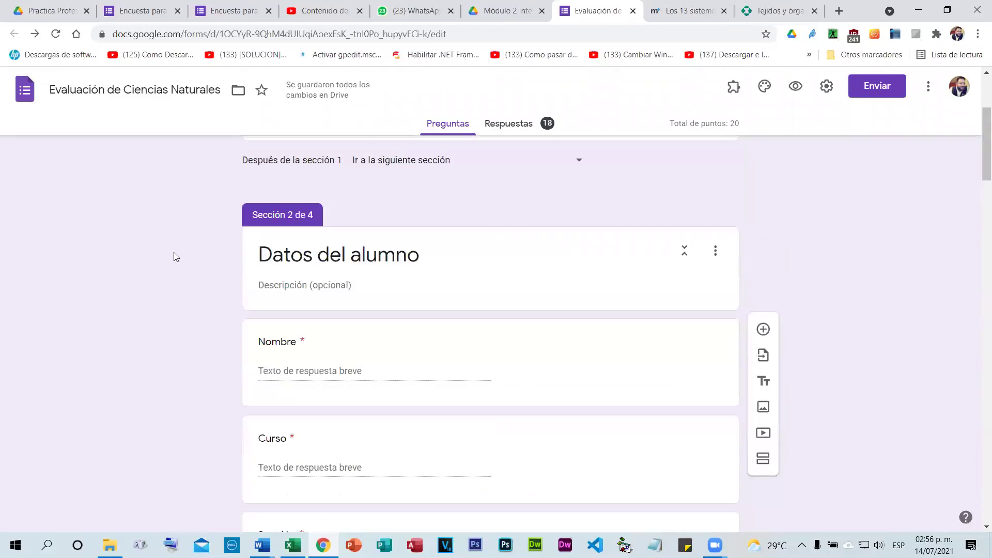
scroll(919, 335, "down", 13)
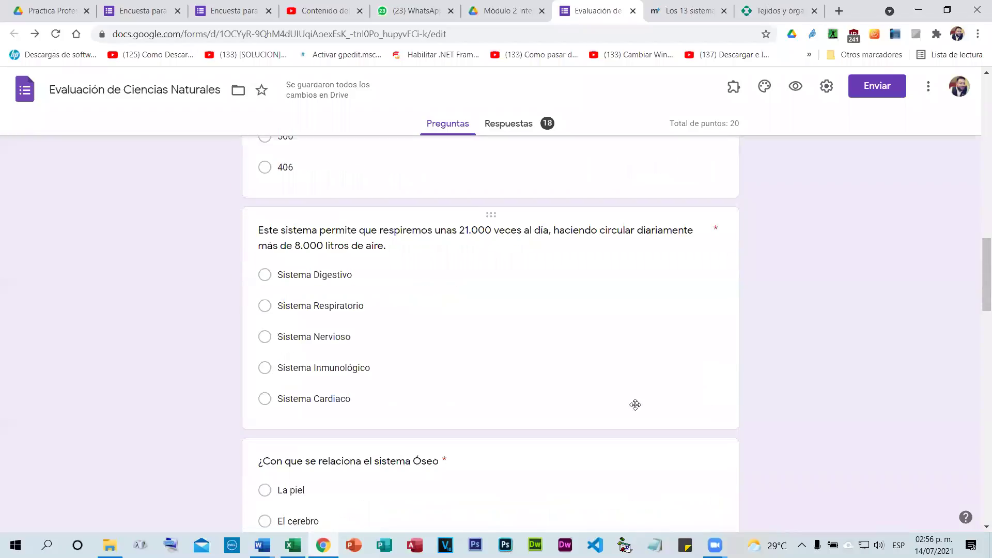
scroll(692, 439, "down", 20)
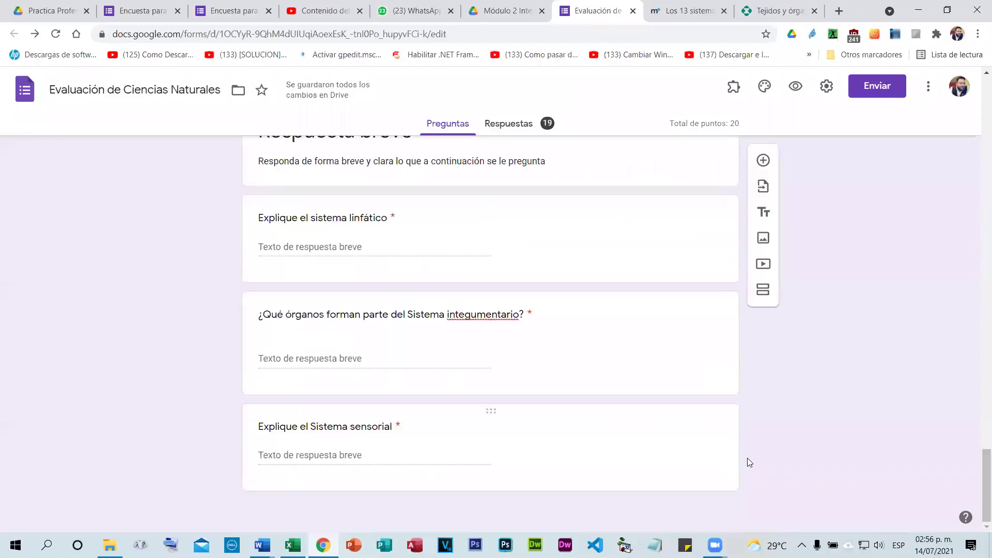
scroll(561, 362, "up", 2)
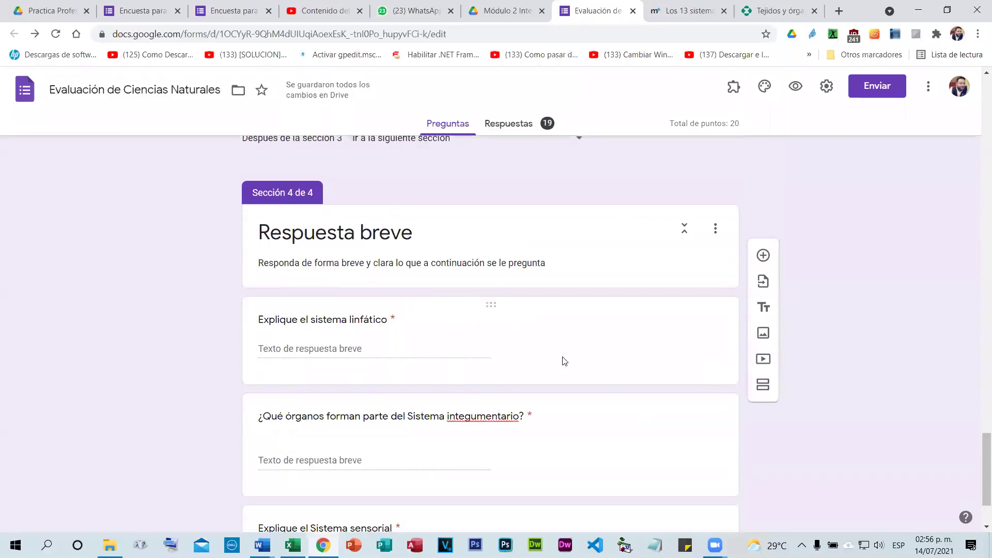
scroll(418, 346, "up", 1)
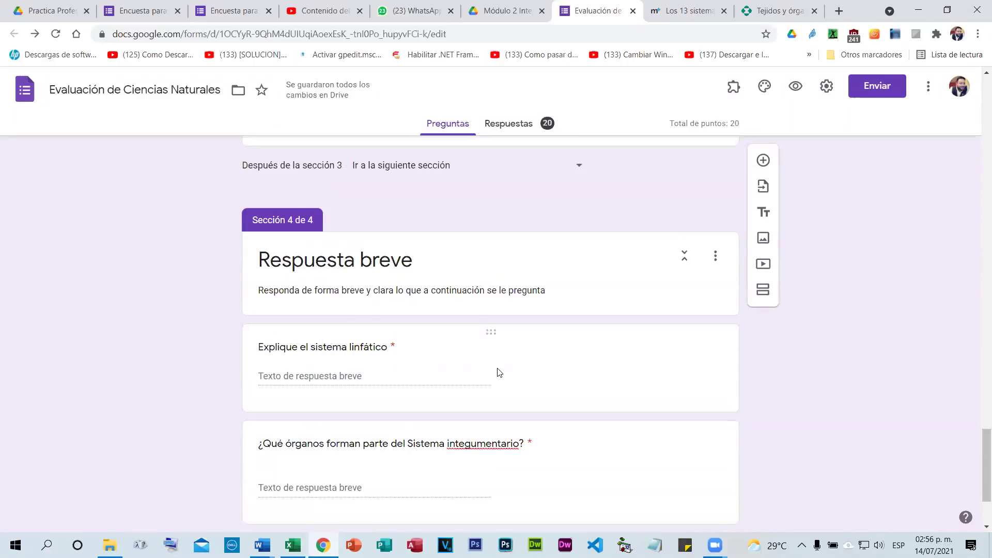
left_click(548, 372)
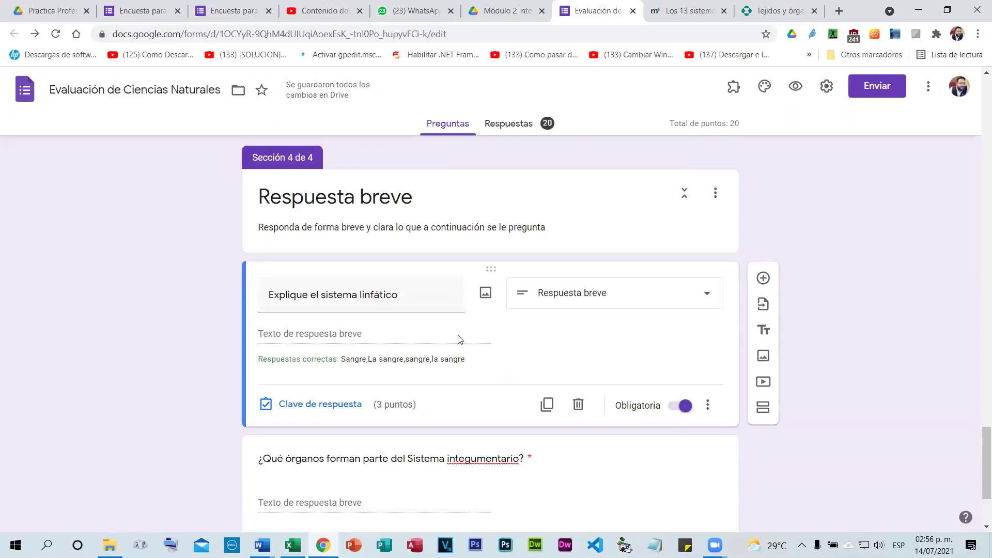
left_click(486, 293)
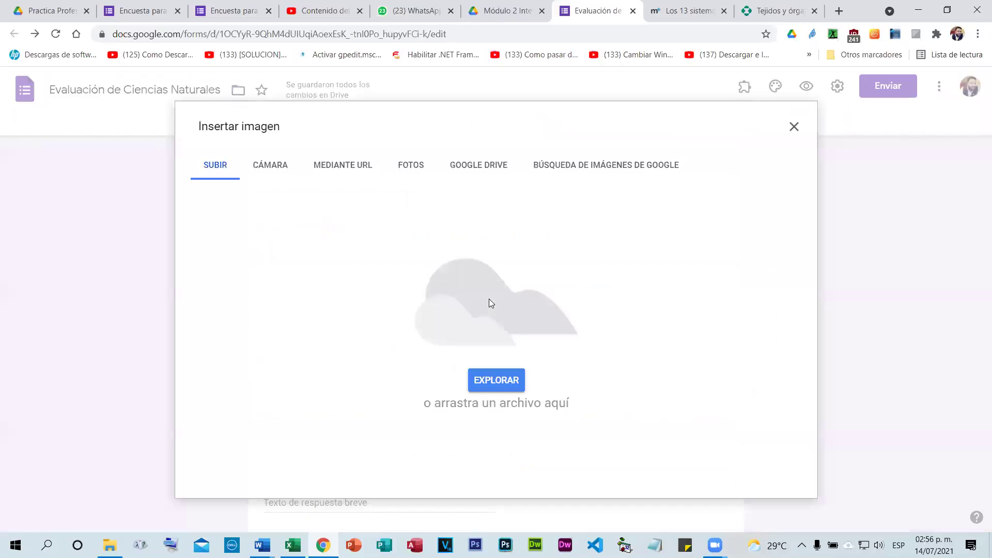
Search Google images for 'sistema lin' and insert a lymphatic system diagram into the question.
left_click(618, 166)
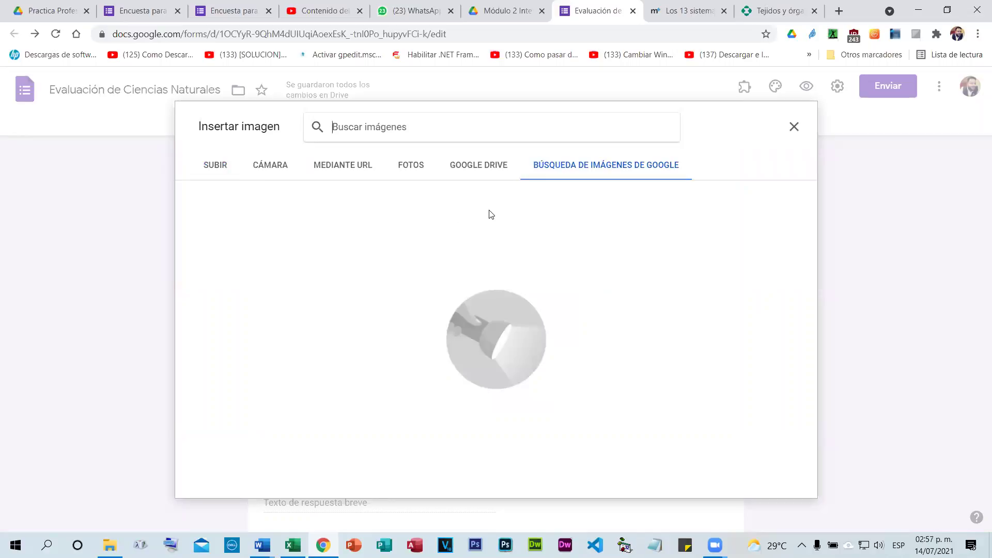
type("sistema lin")
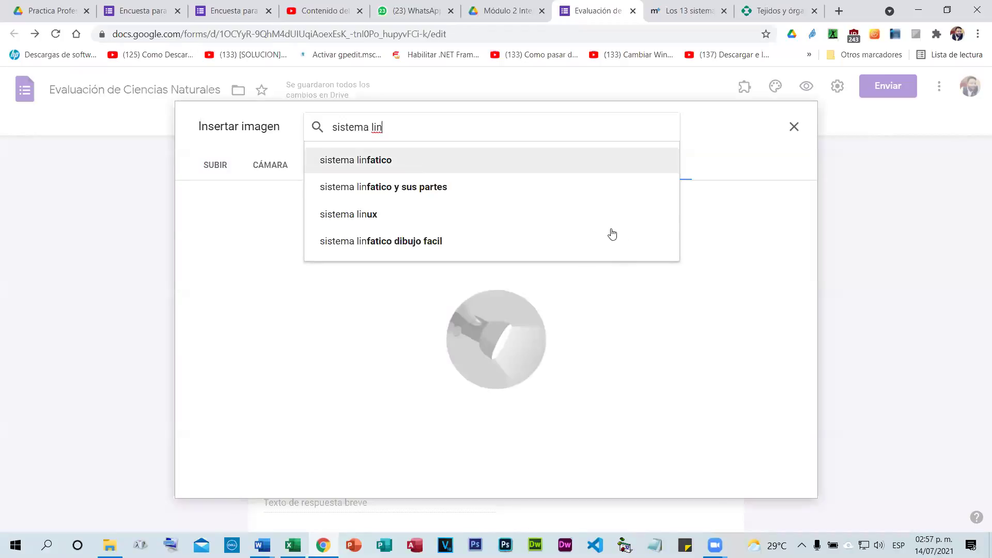
key("Return")
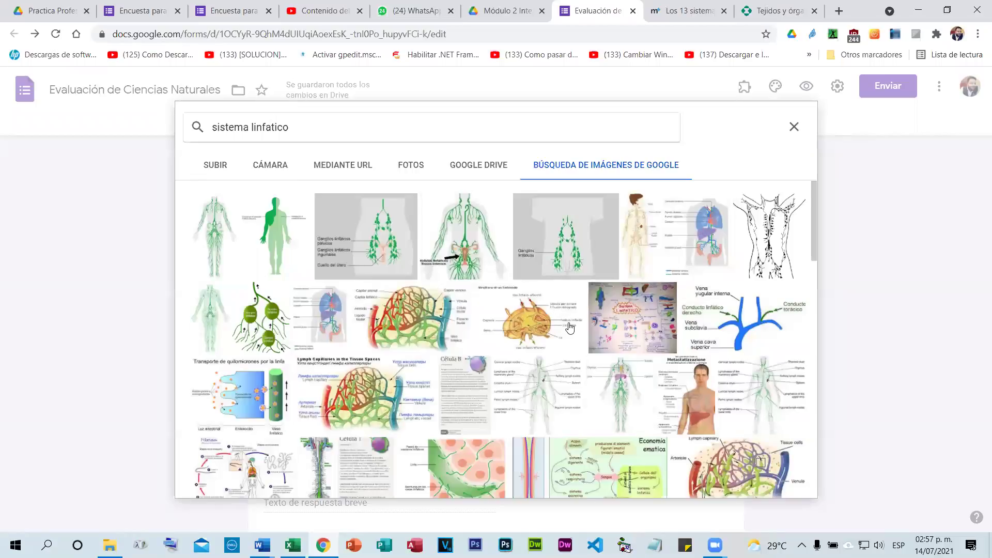
left_click(224, 313)
scroll(469, 298, "down", 1)
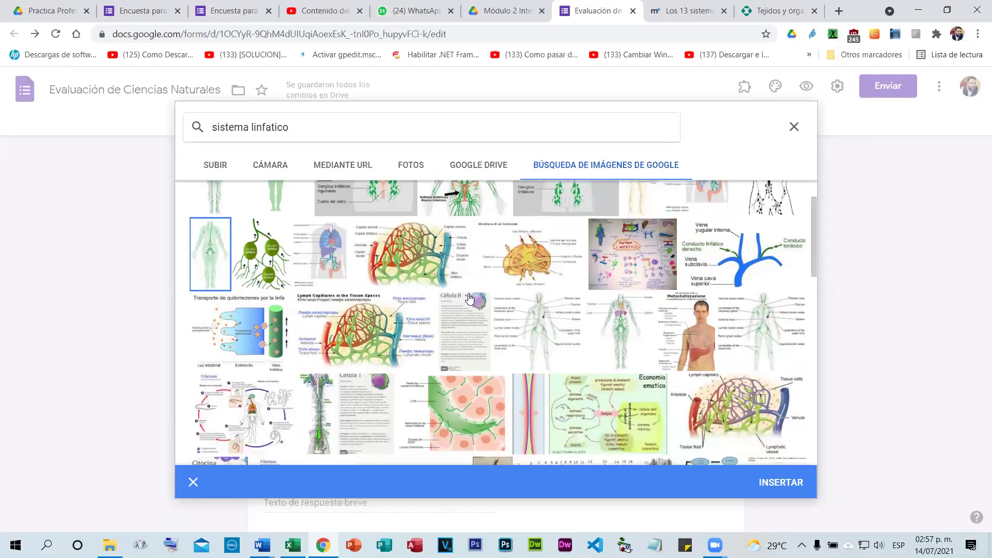
scroll(472, 298, "up", 1)
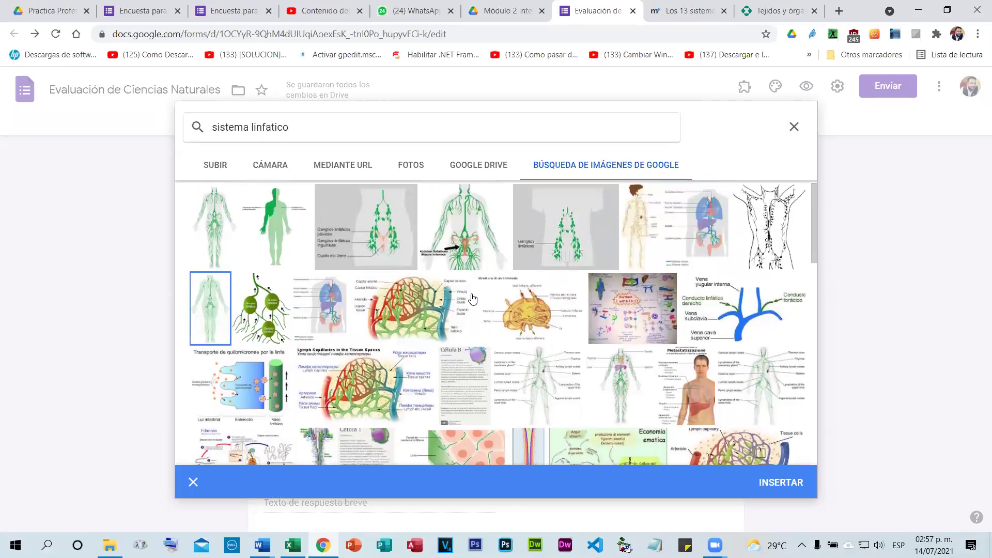
left_click(467, 235)
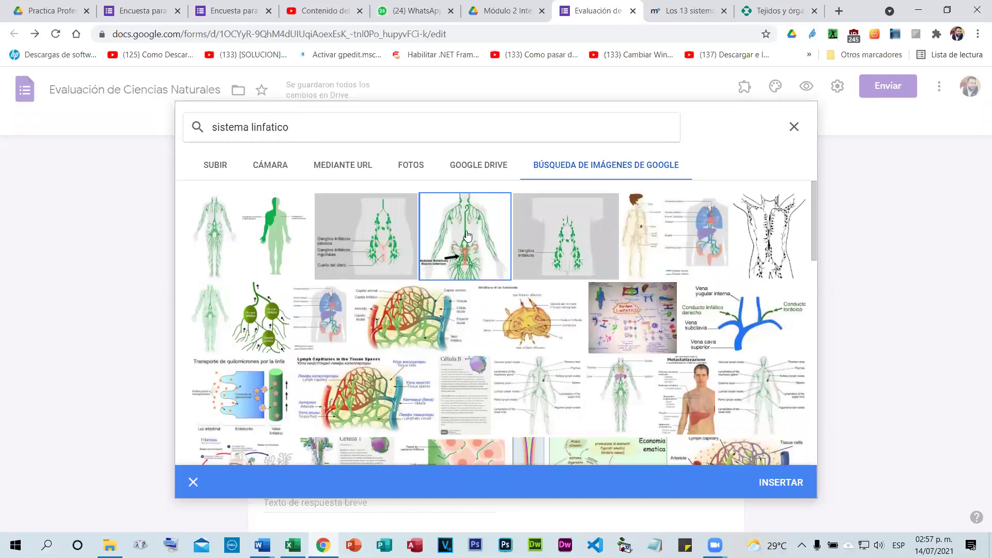
left_click(775, 470)
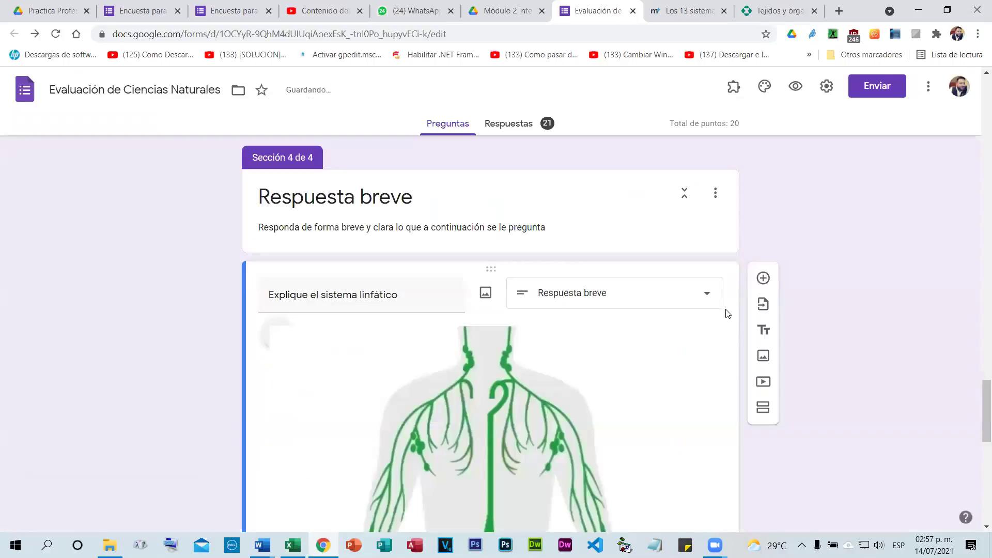
Scroll through the lymphatic question to check the inserted diagram.
scroll(729, 312, "down", 5)
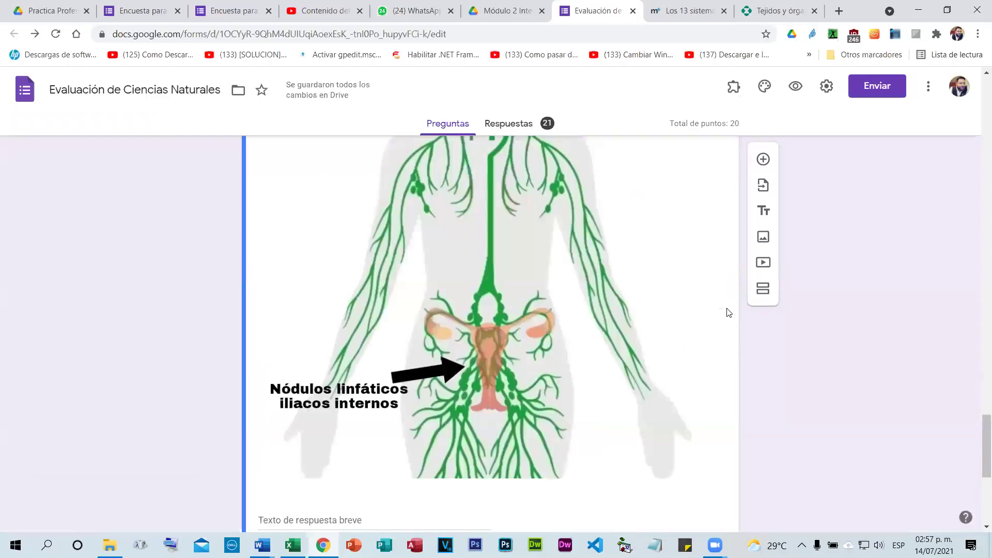
scroll(727, 312, "down", 1)
scroll(712, 321, "down", 5)
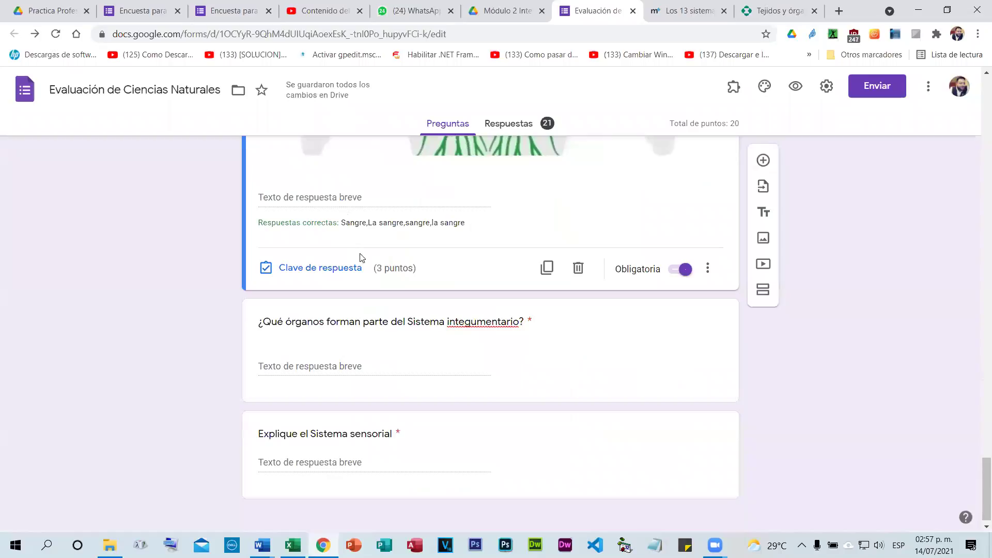
scroll(318, 392, "up", 4)
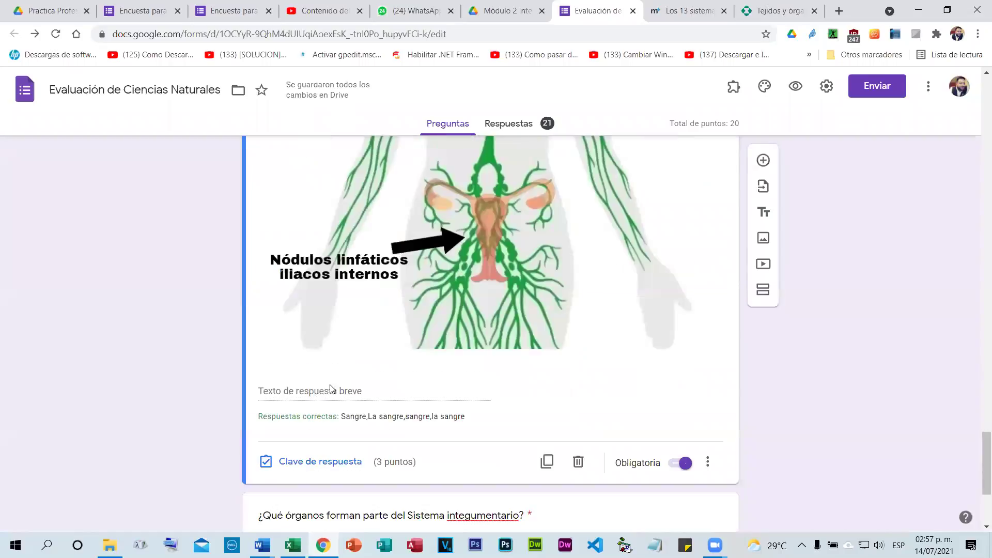
scroll(338, 372, "up", 7)
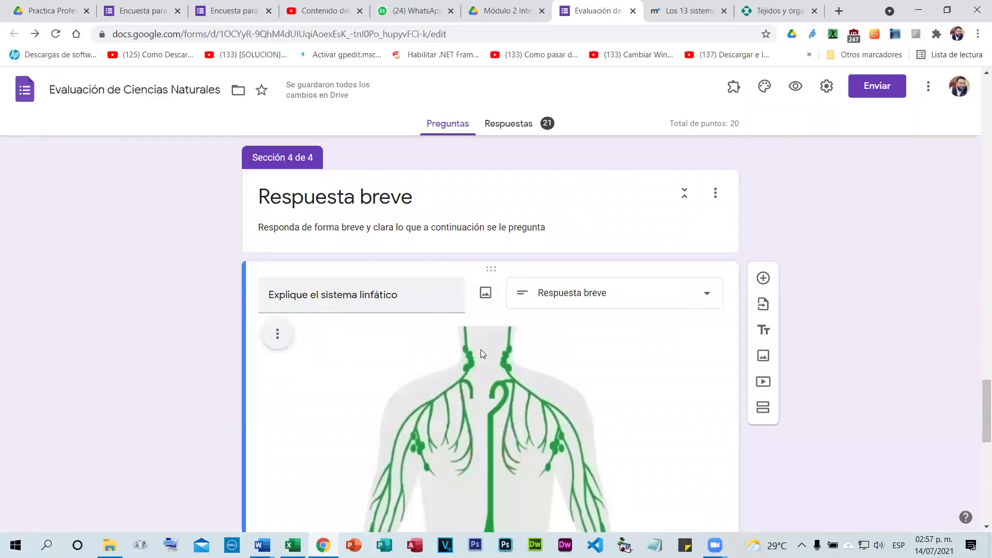
Bring up Insertar imagen for the '¿Qué órganos forman parte del Sistema integumentario?' question.
scroll(495, 356, "down", 3)
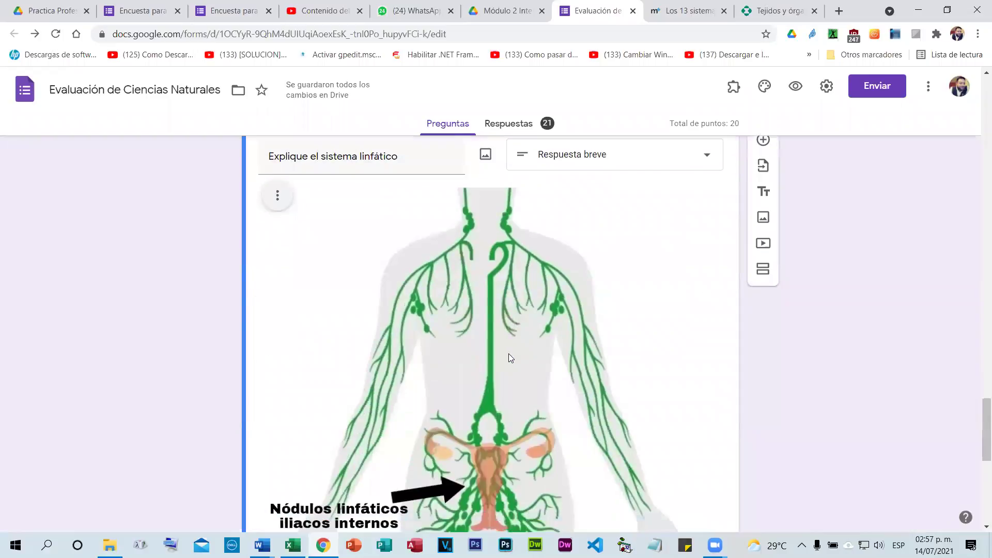
scroll(511, 357, "down", 5)
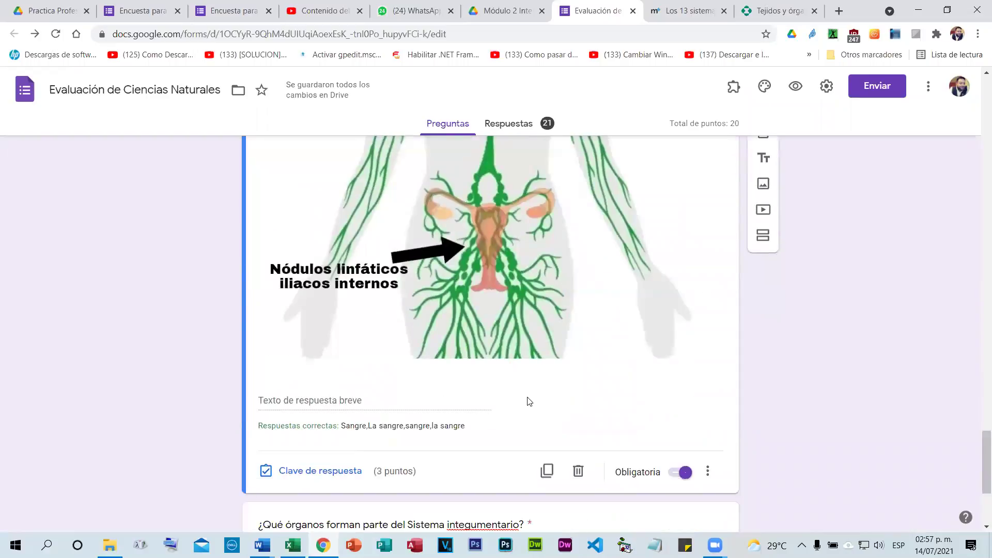
scroll(506, 269, "down", 1)
scroll(612, 286, "down", 4)
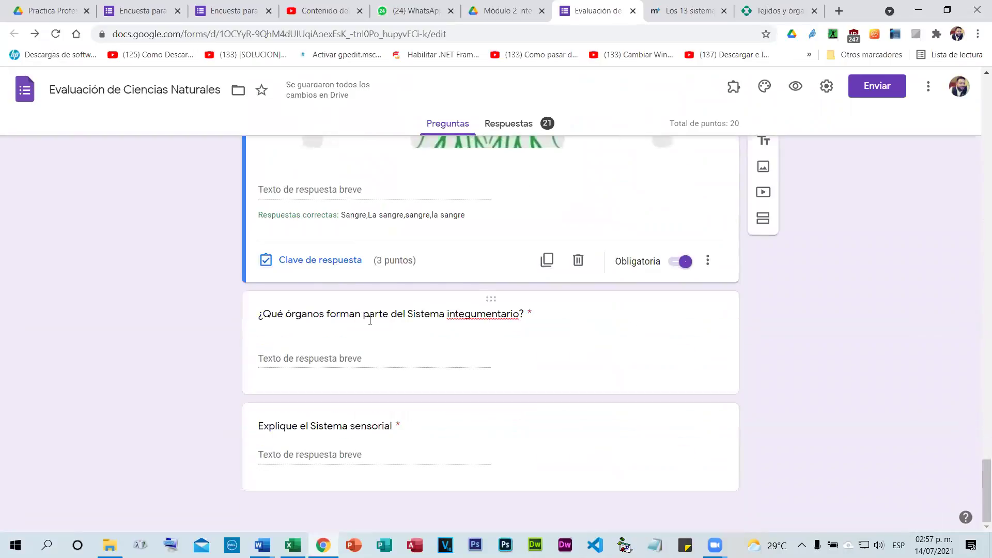
left_click(540, 352)
left_click(485, 248)
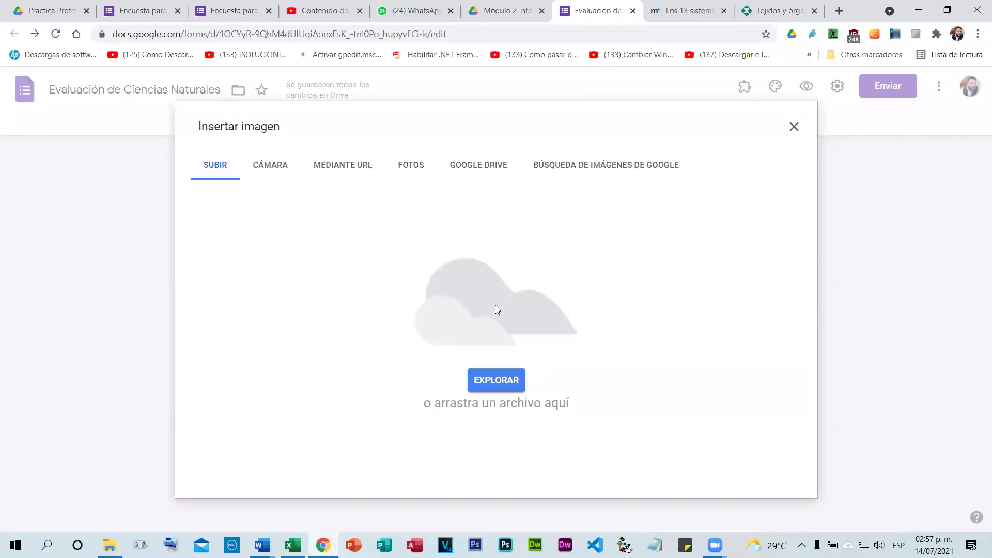
Search Google images for 'Sistema integumentario' and insert the organs-and-spinal-nerves diagram under the question.
left_click(792, 125)
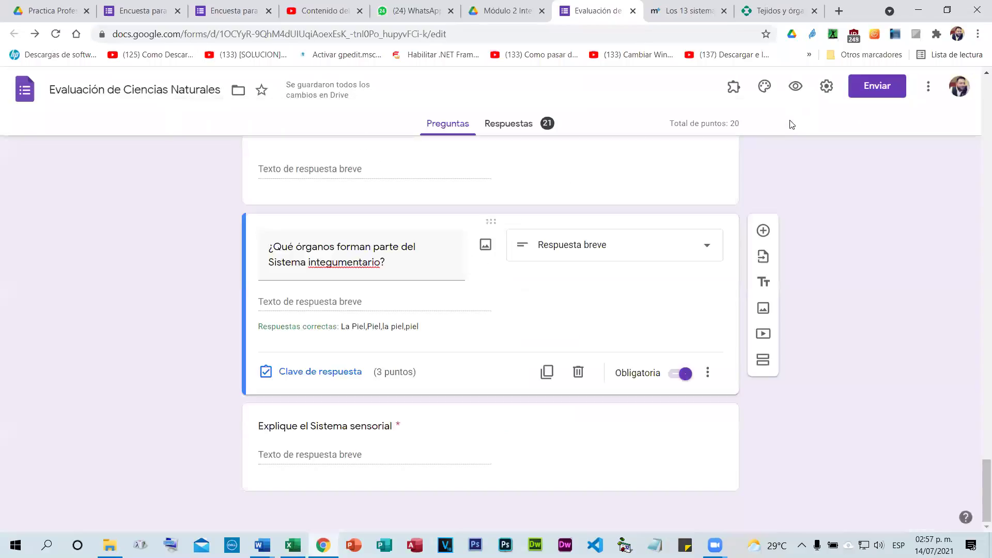
triple_click(313, 262)
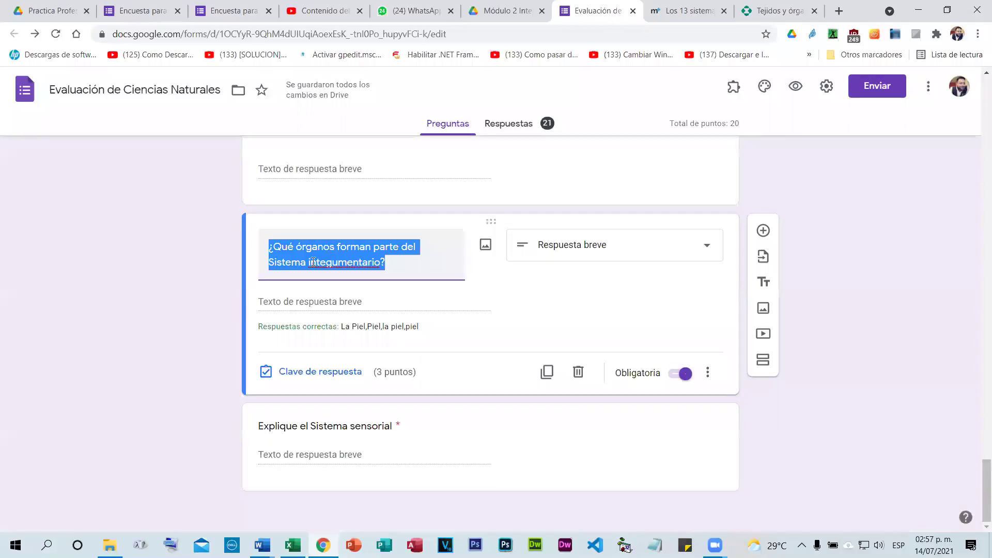
left_click_drag(270, 262, 381, 261)
key("ctrl+c")
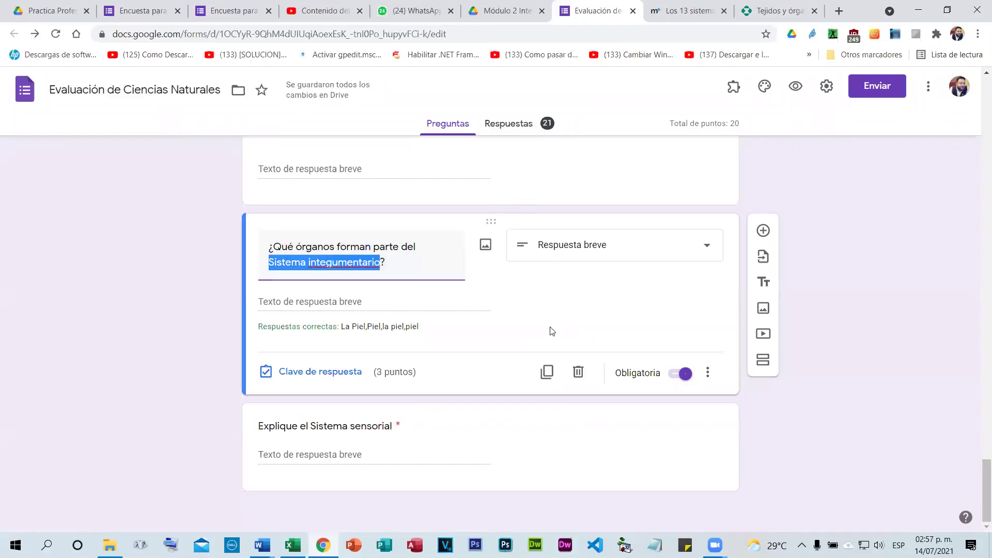
left_click(490, 249)
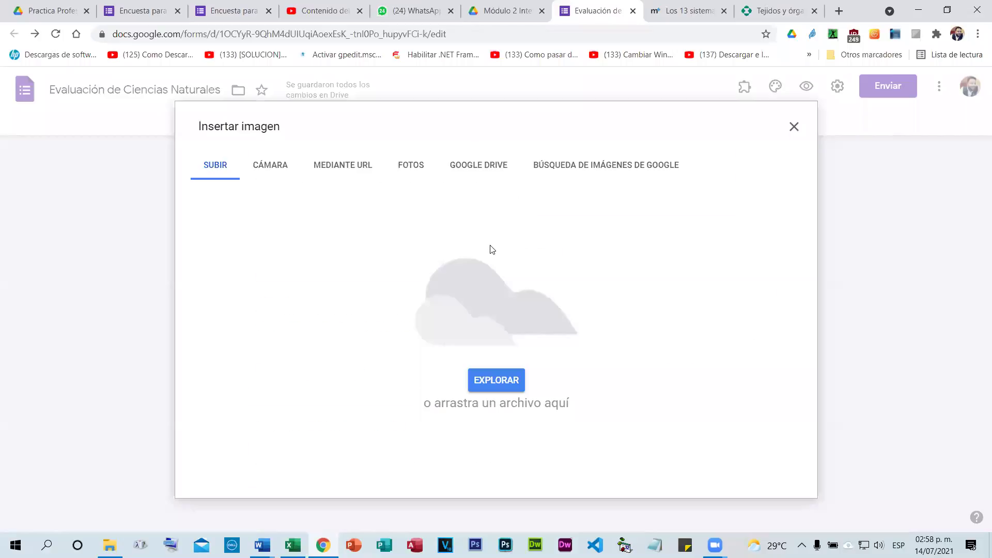
left_click(579, 173)
key("ctrl+v")
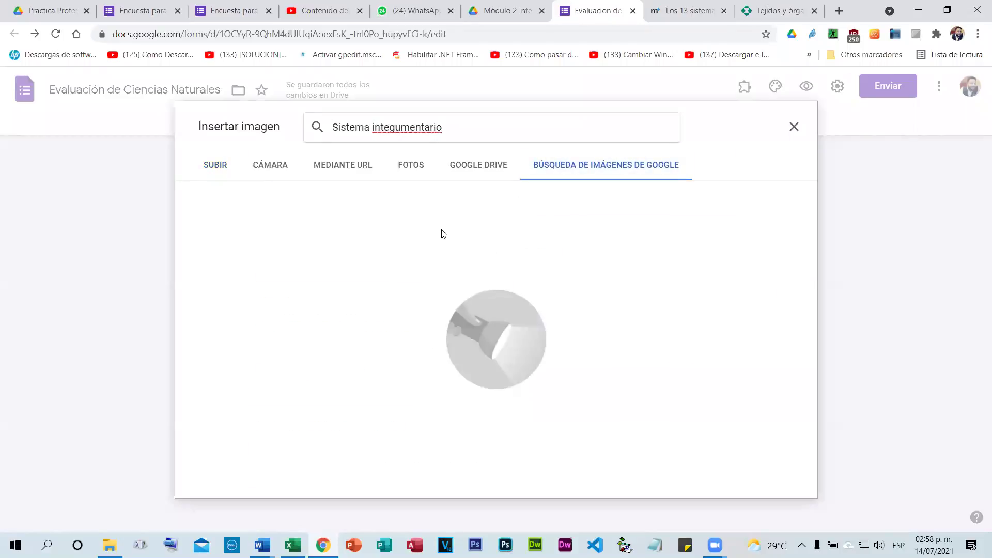
left_click(438, 186)
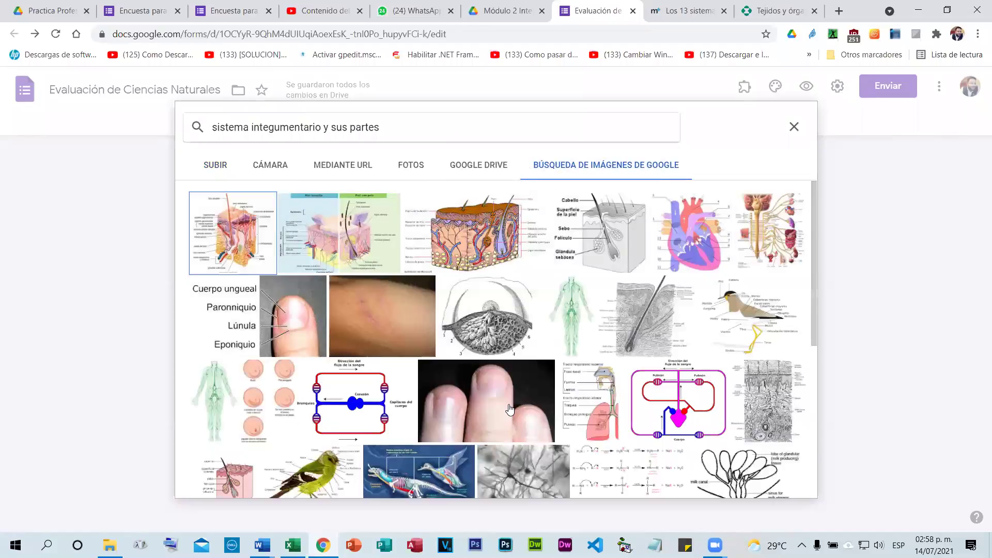
left_click(776, 226)
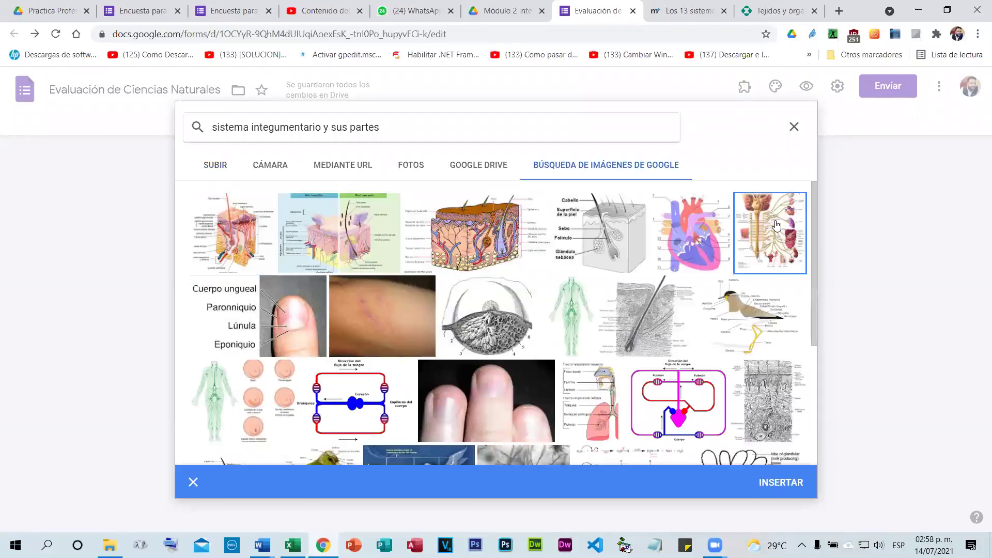
left_click(781, 481)
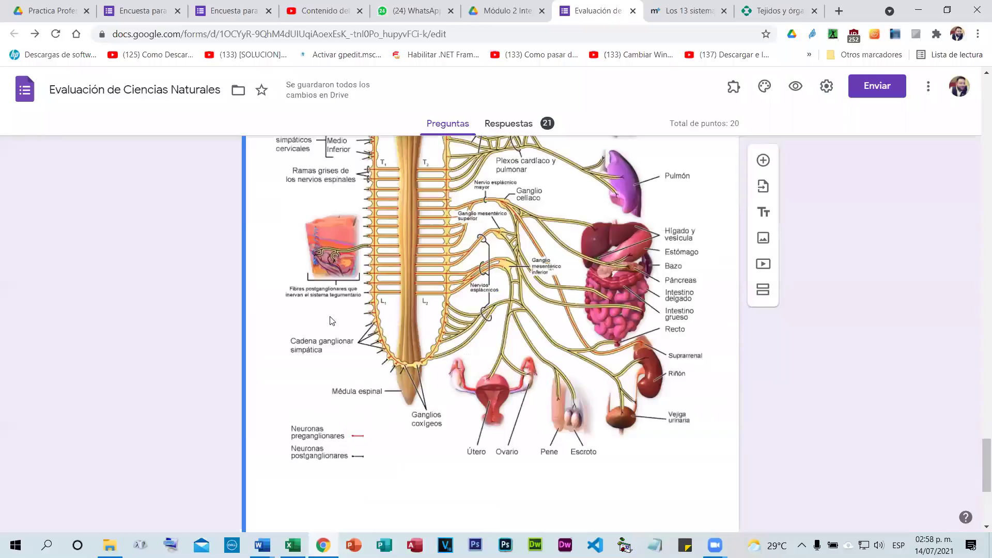
Select the 'Explique el Sistema sensorial' question and open the Agregar video picker.
scroll(680, 351, "up", 2)
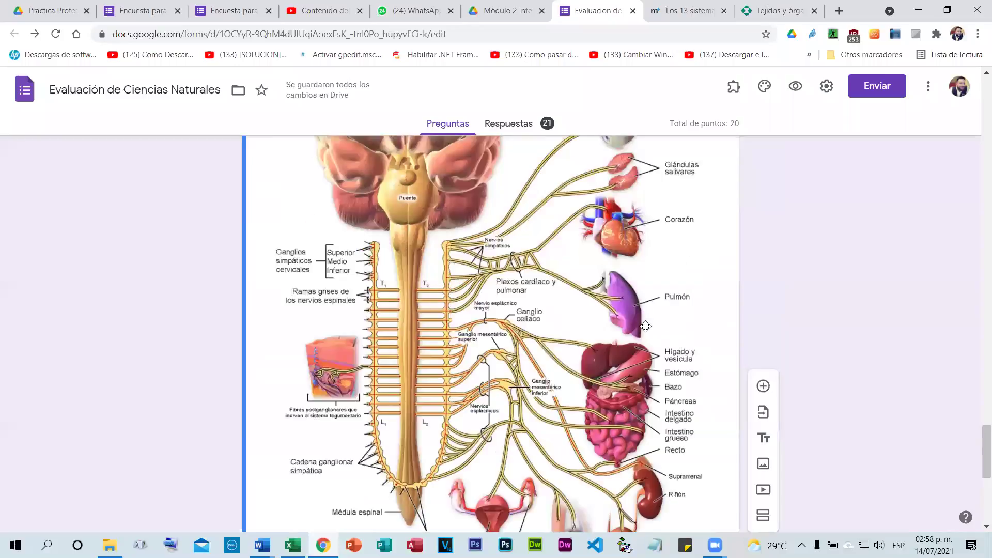
scroll(648, 331, "up", 2)
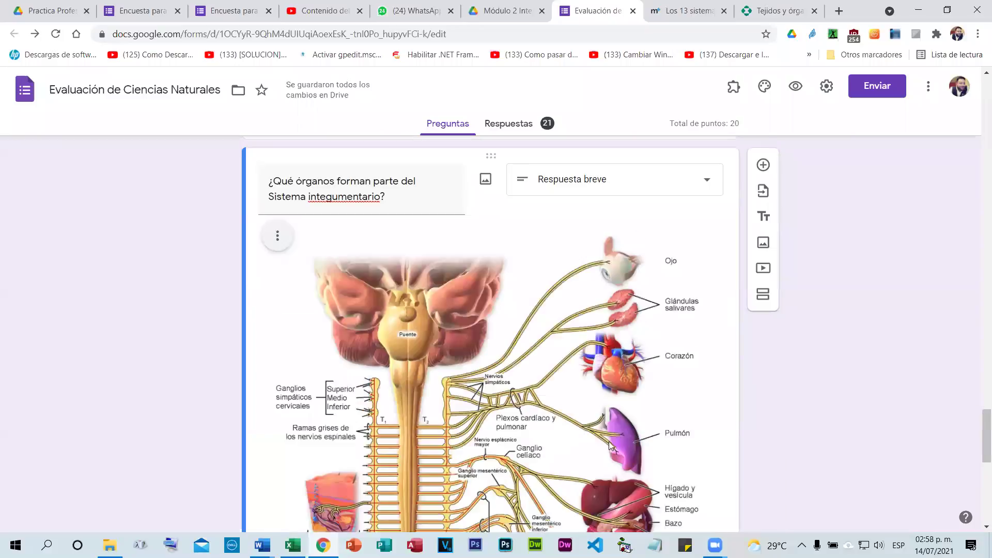
scroll(491, 347, "down", 10)
left_click(490, 335)
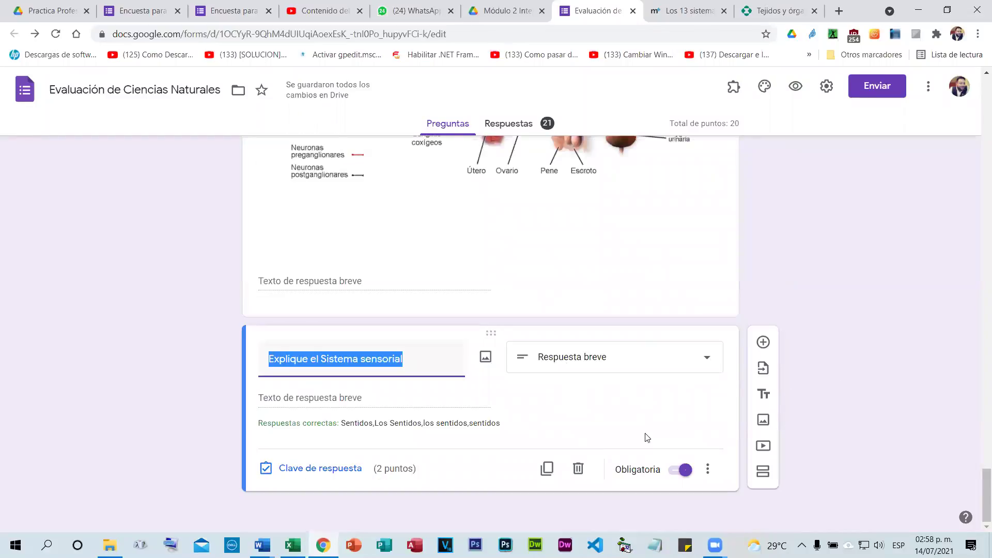
left_click(571, 451)
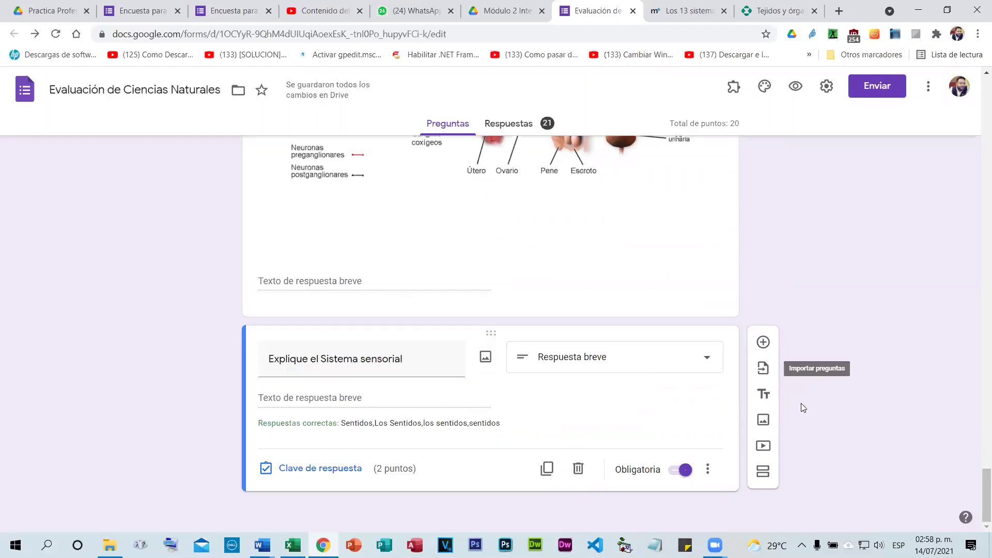
left_click(764, 448)
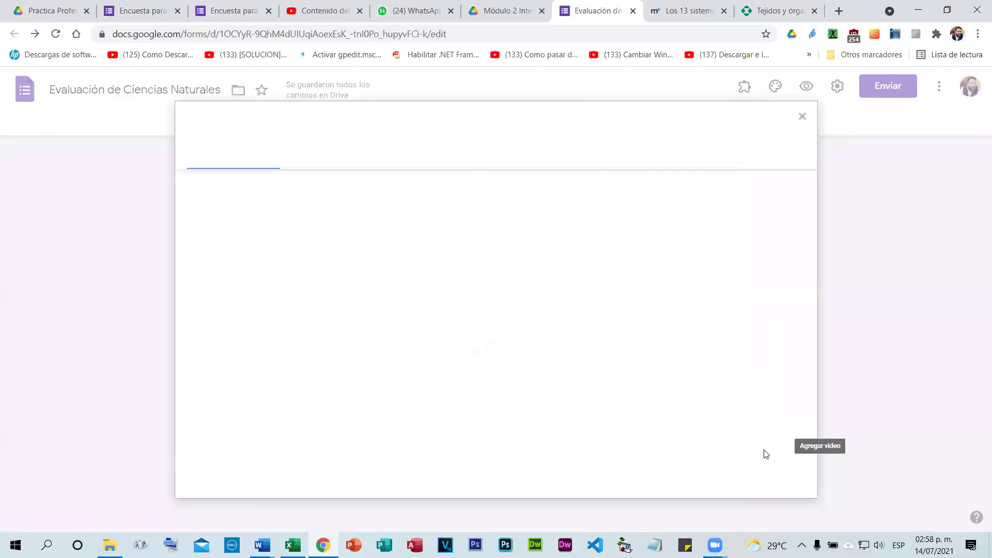
Find the 3:22 'El sistema sensorial' video on YouTube, copy its address, and return to the form.
left_click(840, 11)
left_click(568, 394)
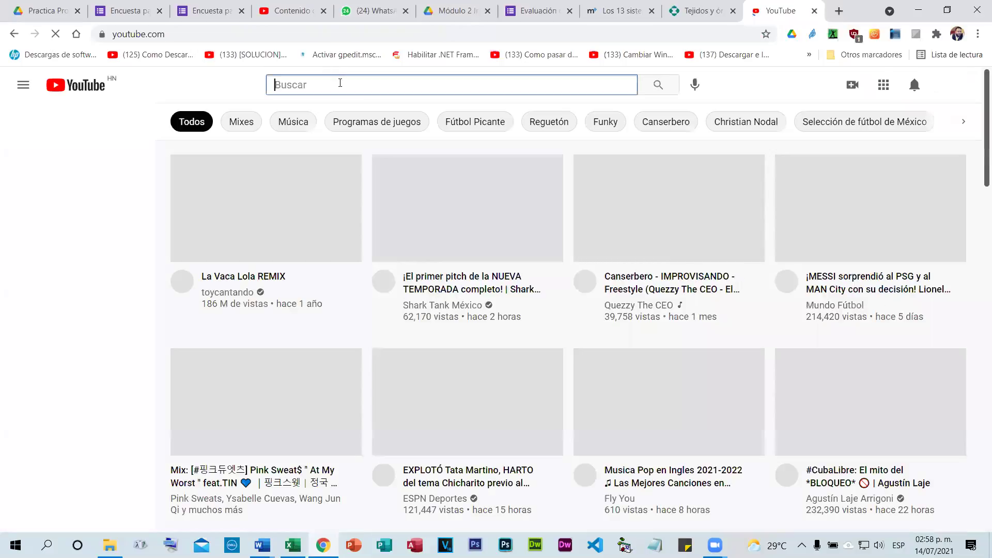
type("sistema sensorial")
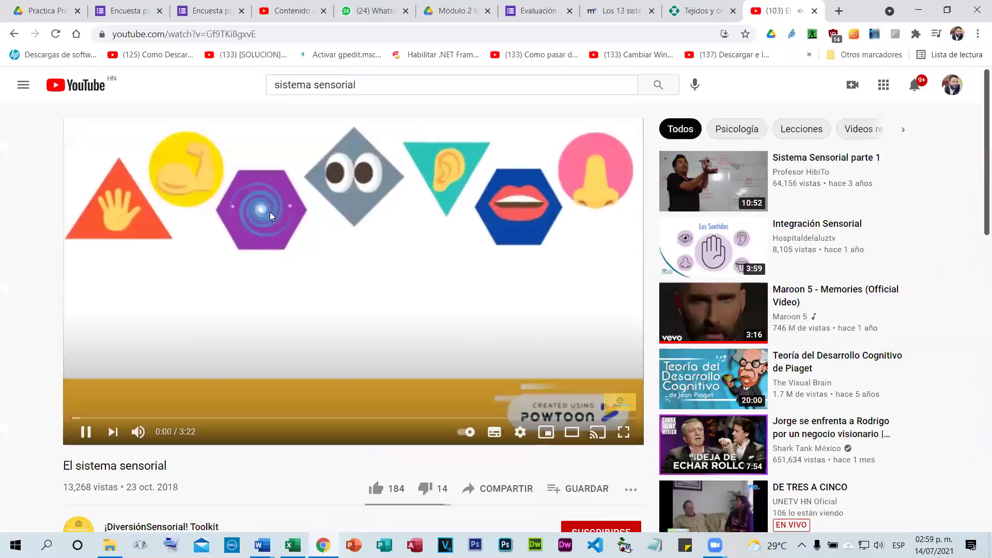
right_click(172, 35)
key("super+c")
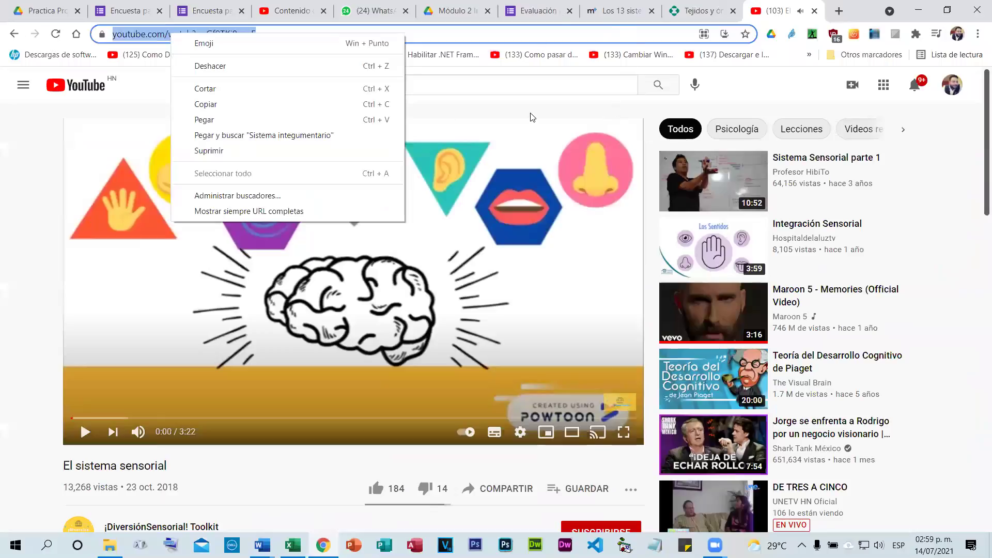
left_click(556, 13)
right_click(368, 190)
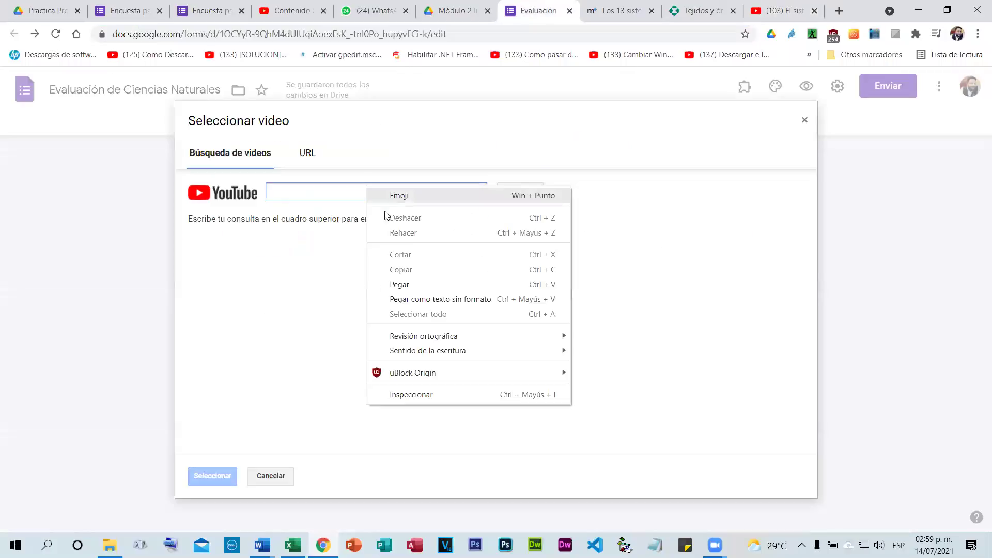
Paste the YouTube address into Seleccionar video and add the 'El sistema sensorial' result.
left_click(405, 284)
left_click(514, 191)
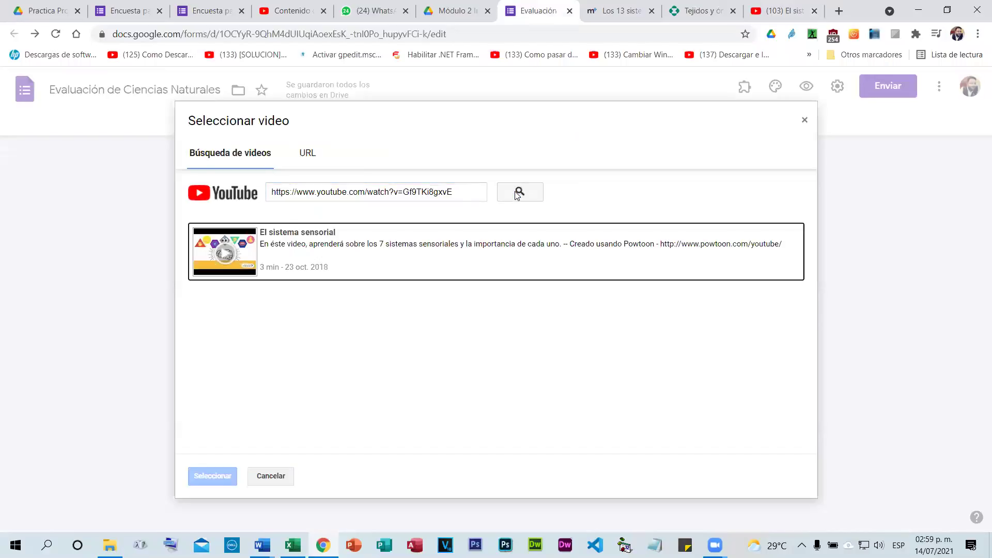
left_click(305, 250)
left_click(200, 467)
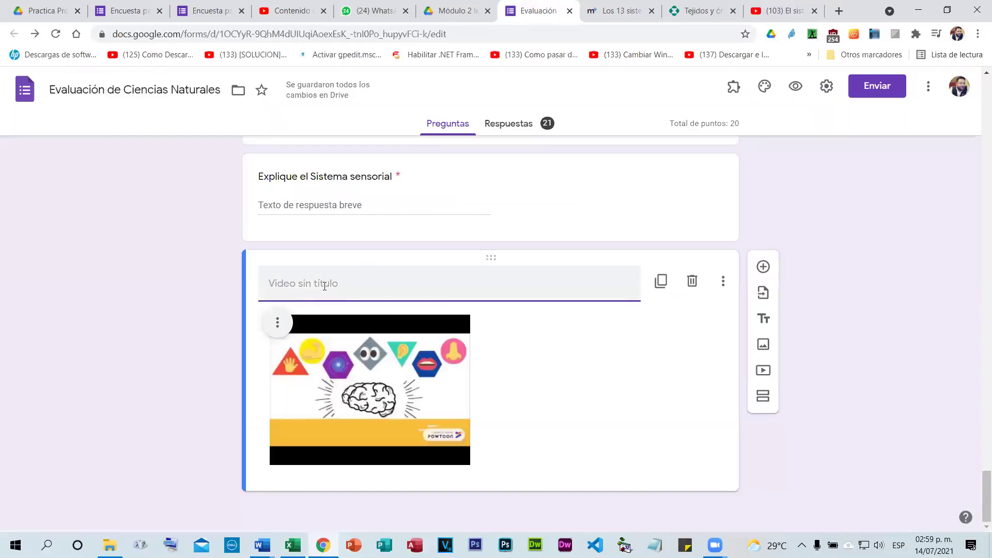
Title the video item 'Ver completamente el video' and move it above the Sistema sensorial question.
type("Ver completamente el video")
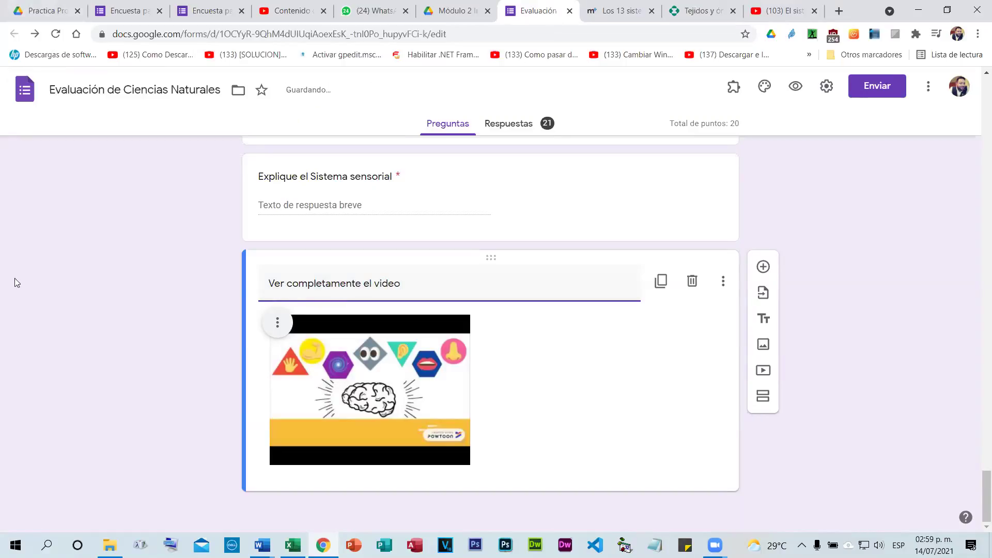
left_click(262, 315)
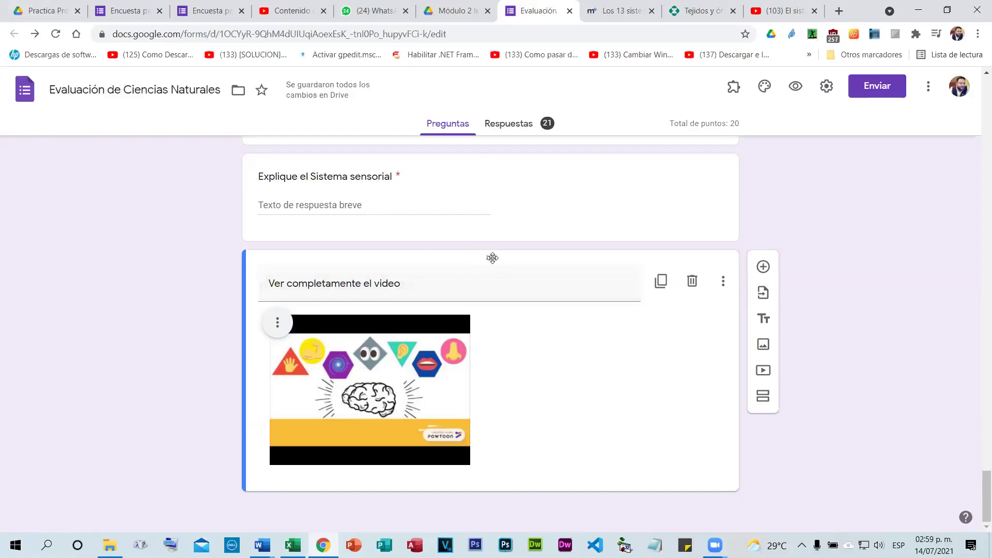
left_click_drag(491, 257, 434, 253)
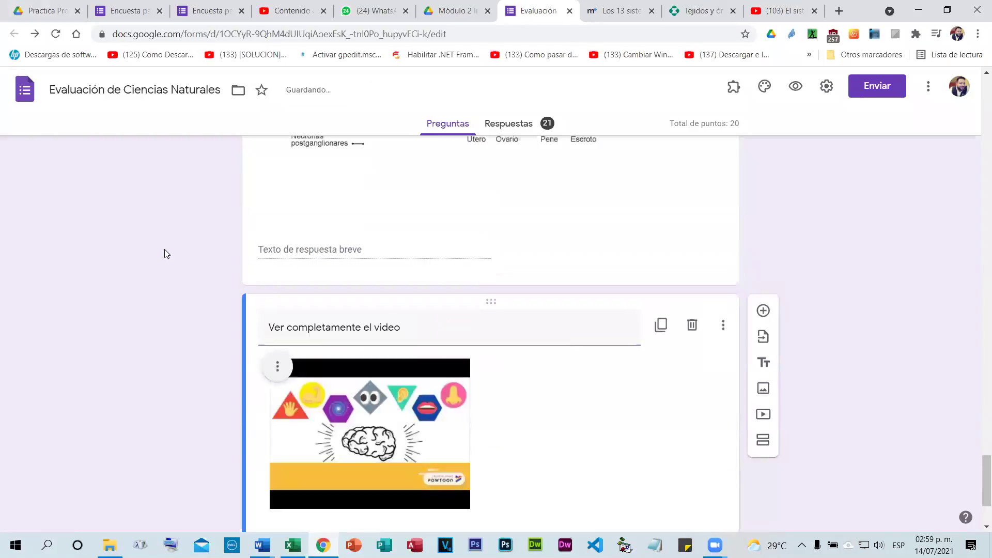
Append ' y conteste la siguiente pregunta:' to the video item's title.
left_click(425, 266)
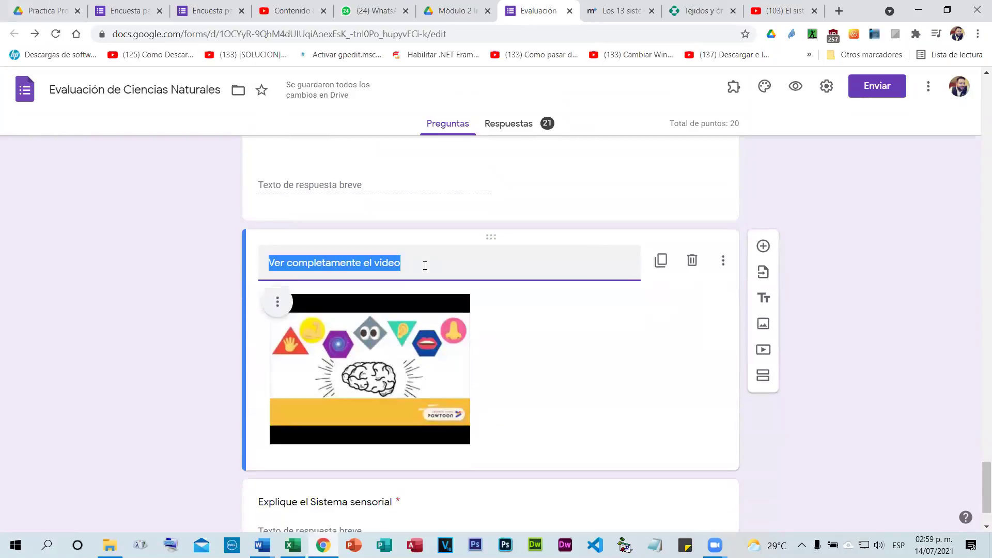
left_click(400, 258)
triple_click(405, 261)
double_click(407, 264)
triple_click(407, 264)
left_click(408, 264)
type("y conte")
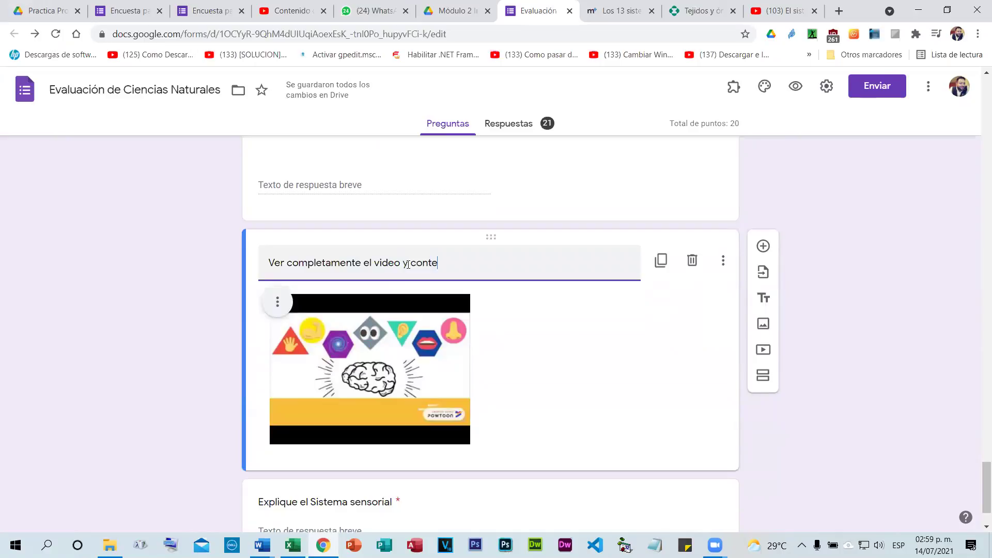
type("ste la siguiente pregunta:")
left_click(235, 260)
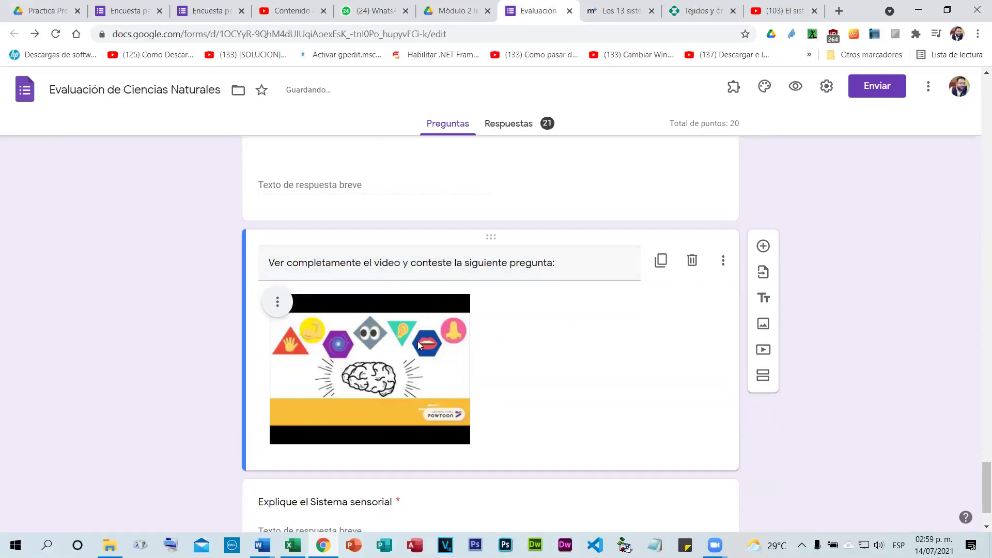
scroll(519, 361, "down", 1)
scroll(519, 361, "down", 1)
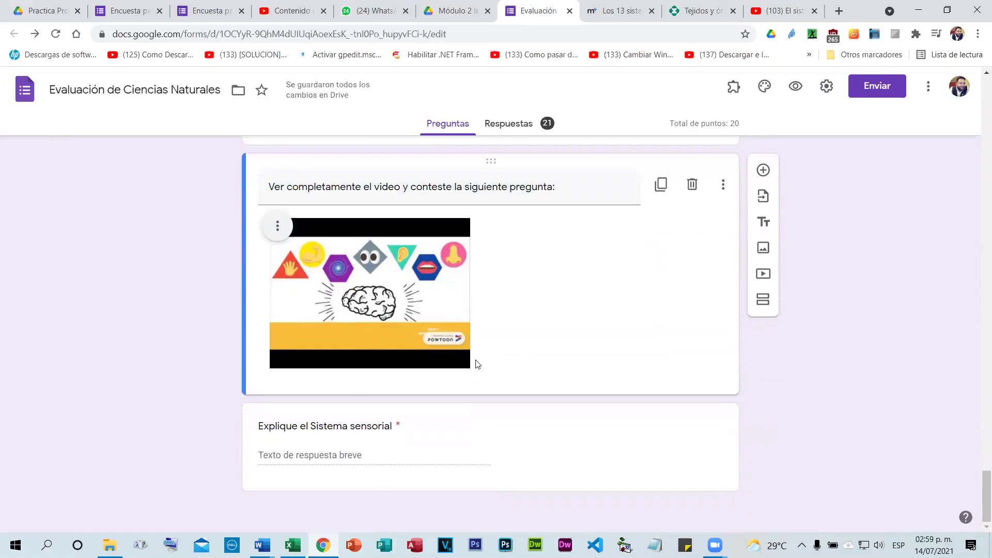
scroll(527, 366, "up", 1)
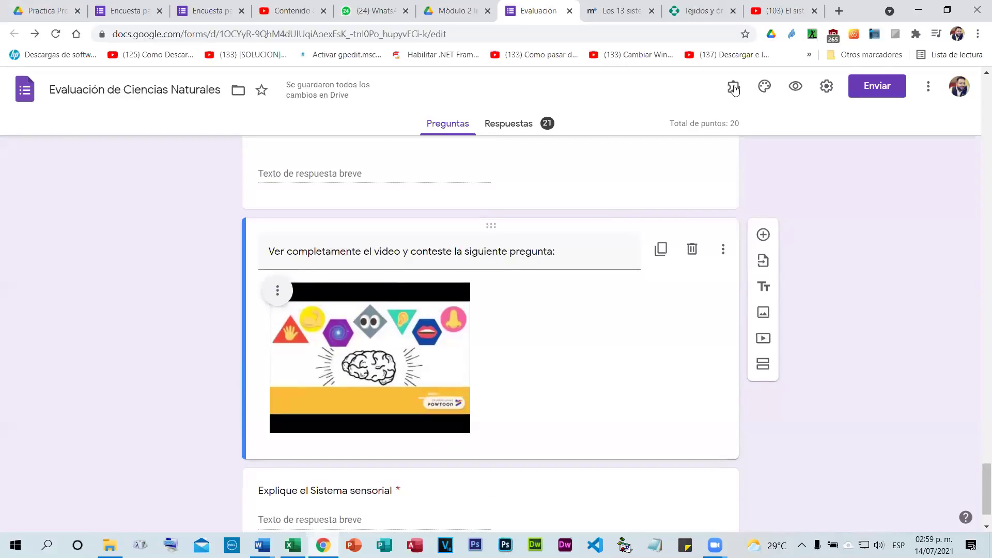
Open the respondent preview of the quiz and start entering the respondent's e-mail address.
left_click(799, 86)
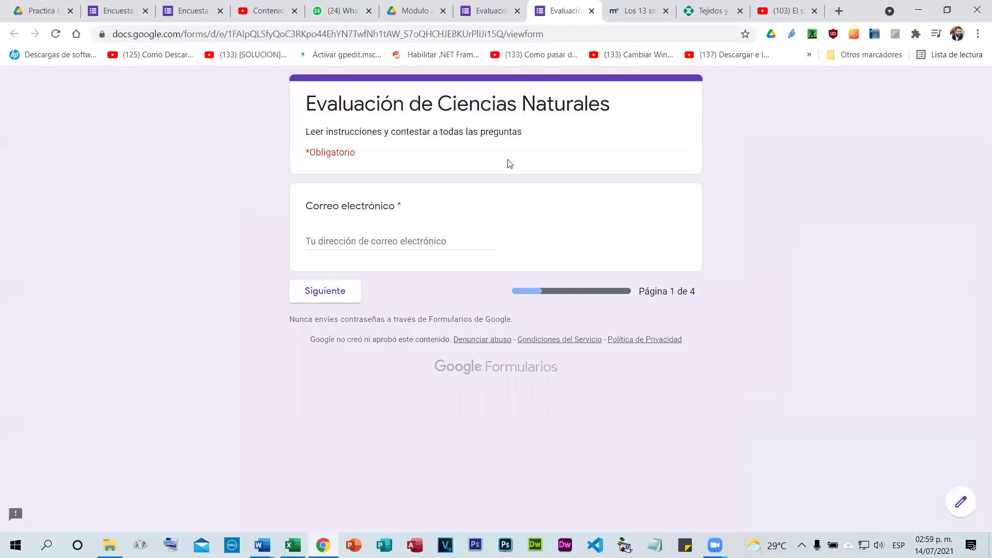
left_click(387, 239)
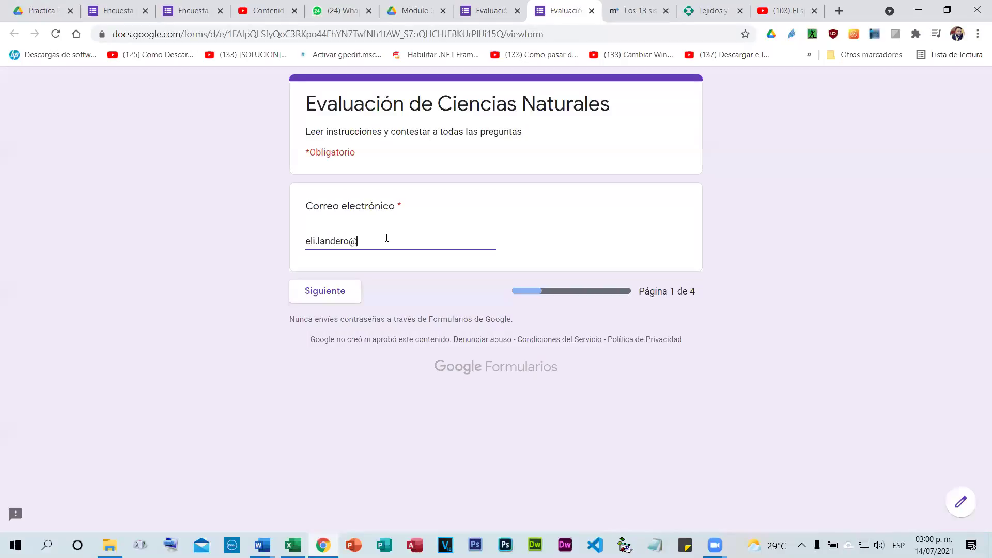
Finish the e-mail, then fill in the student's name, Curso II, Sección 3 and Fecha 14/07/2021.
type("gmail")
type("om")
left_click(342, 296)
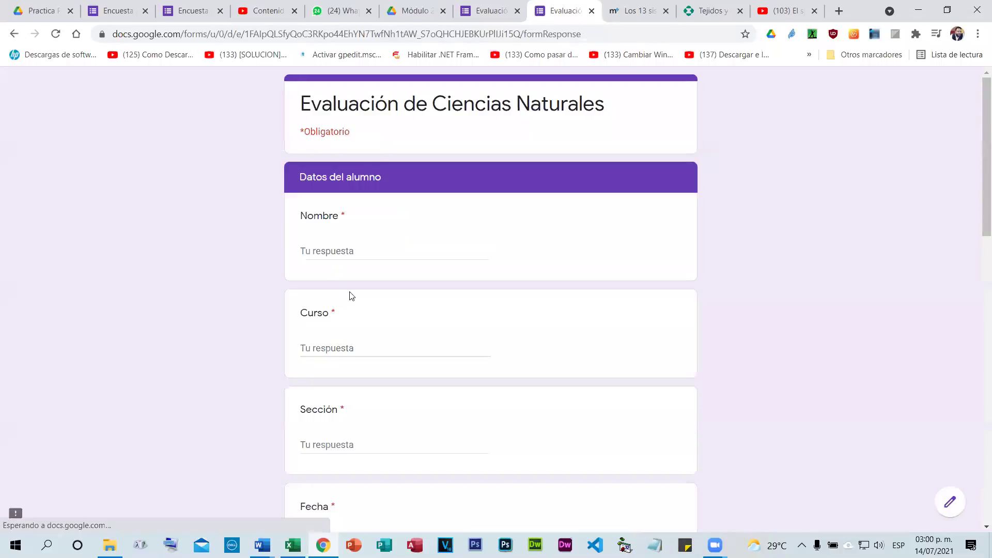
left_click(353, 251)
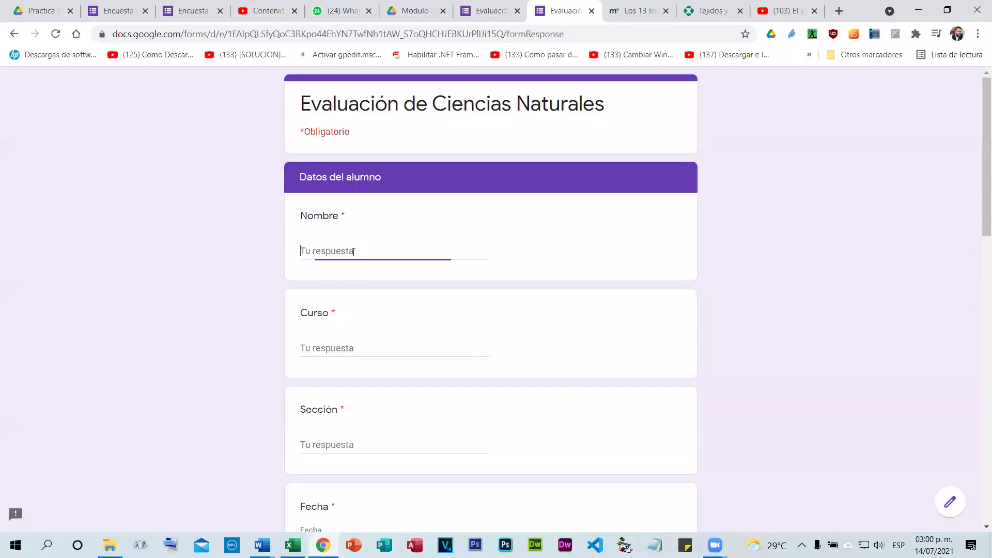
key("Tab")
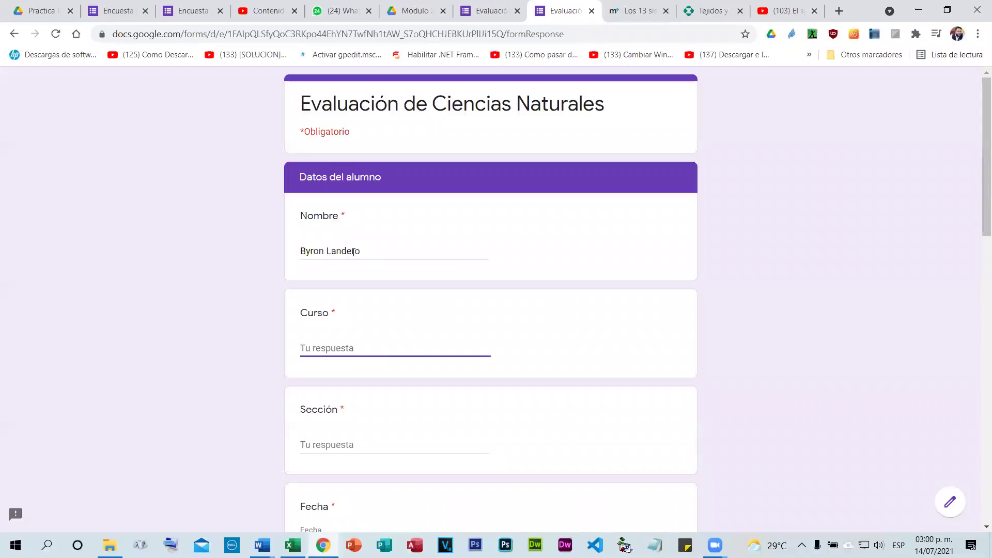
type("II")
key("Tab")
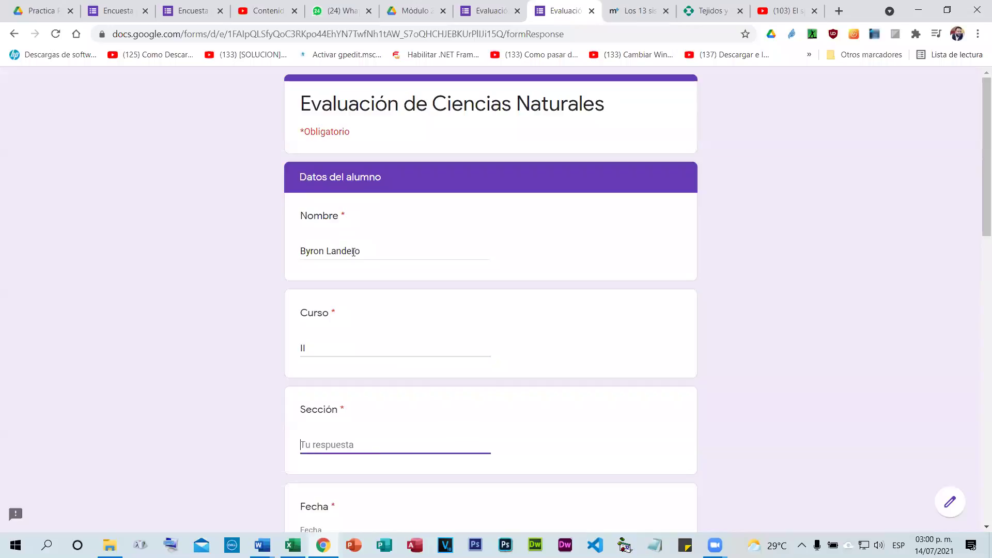
type("3")
scroll(357, 243, "down", 5)
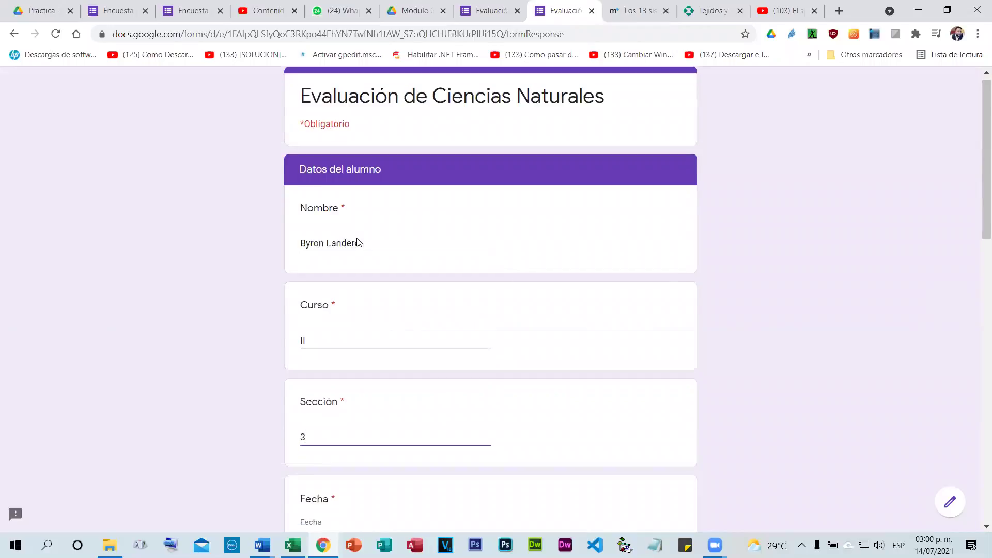
left_click(376, 227)
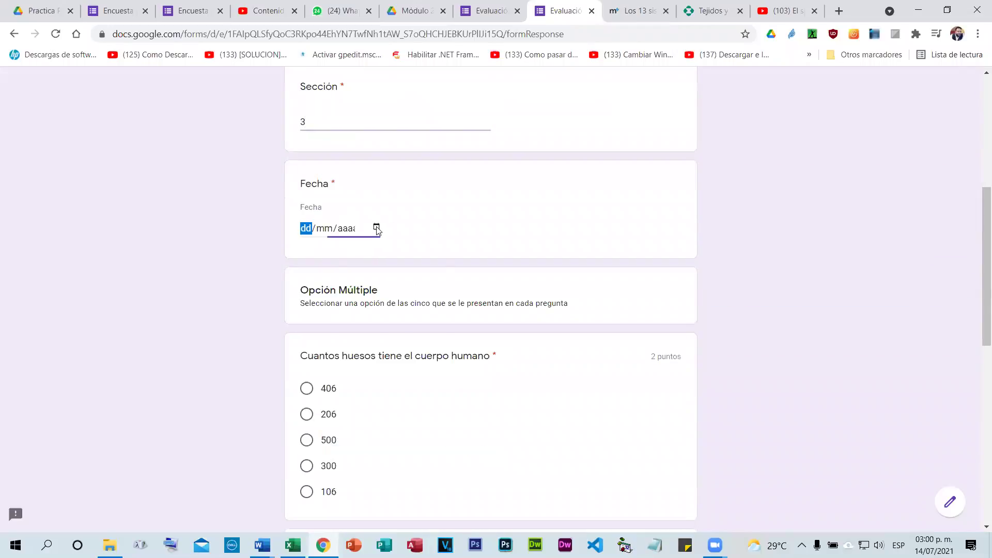
left_click(371, 329)
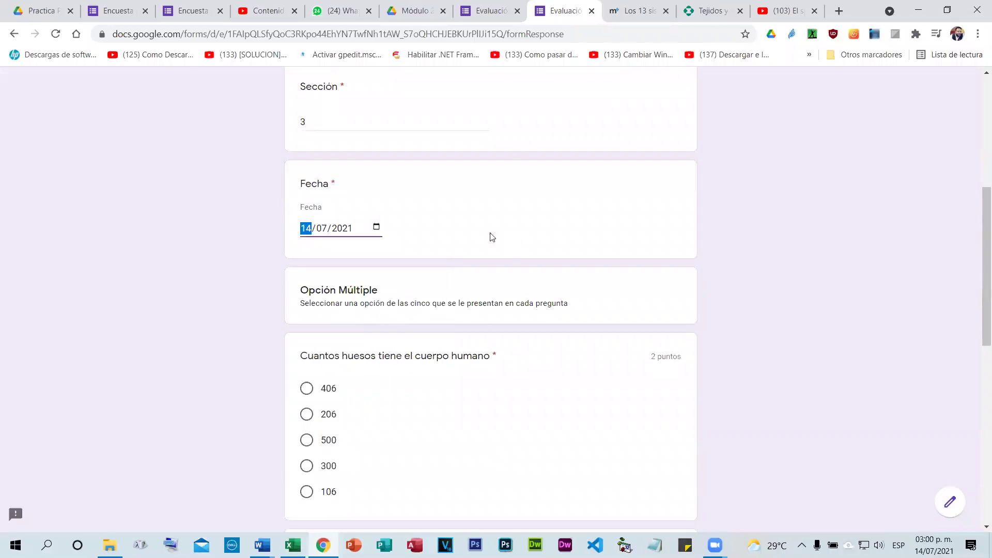
Answer the multiple-choice questions with 206, Sistema Respiratorio and Los huesos, then continue.
scroll(465, 259, "down", 1)
scroll(315, 238, "down", 2)
left_click(306, 219)
scroll(306, 219, "down", 3)
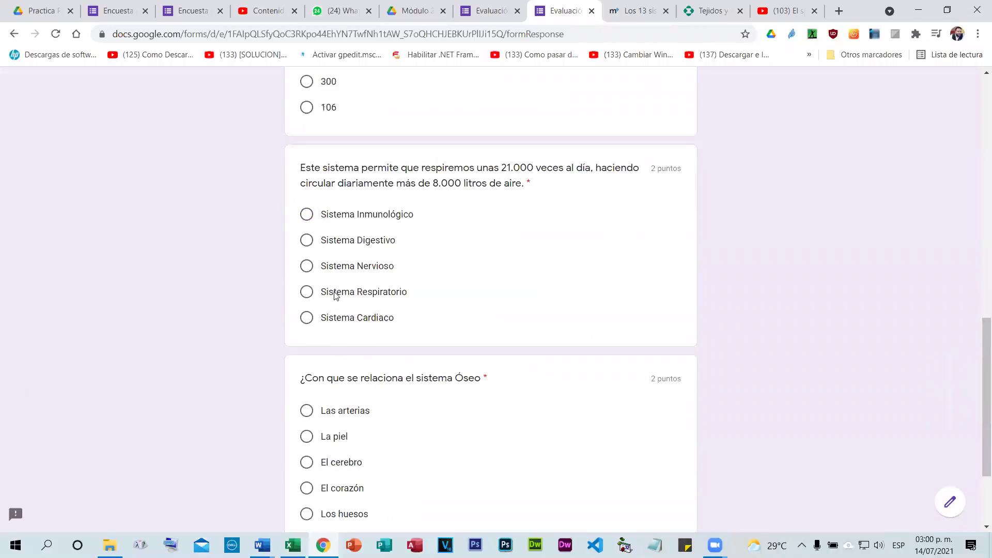
scroll(307, 237, "down", 1)
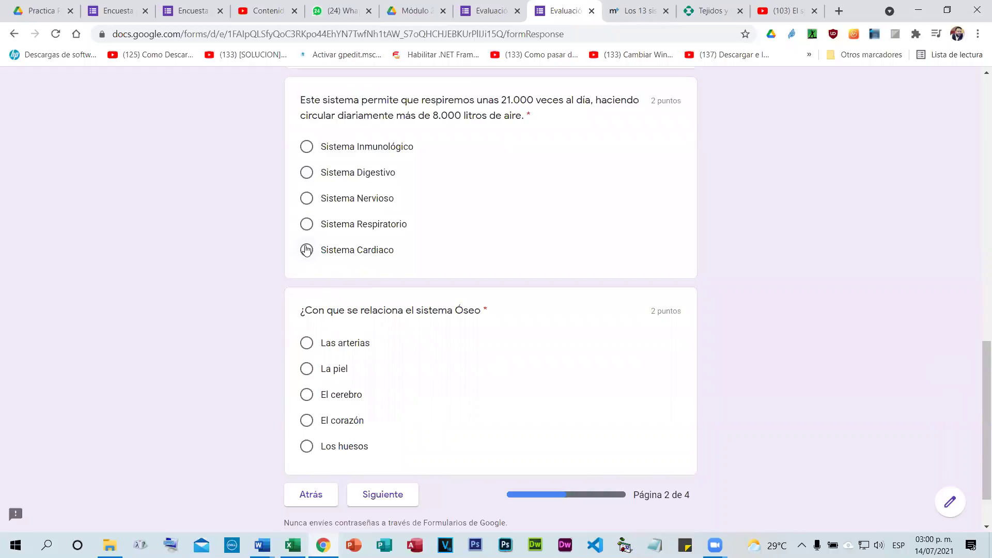
left_click(306, 224)
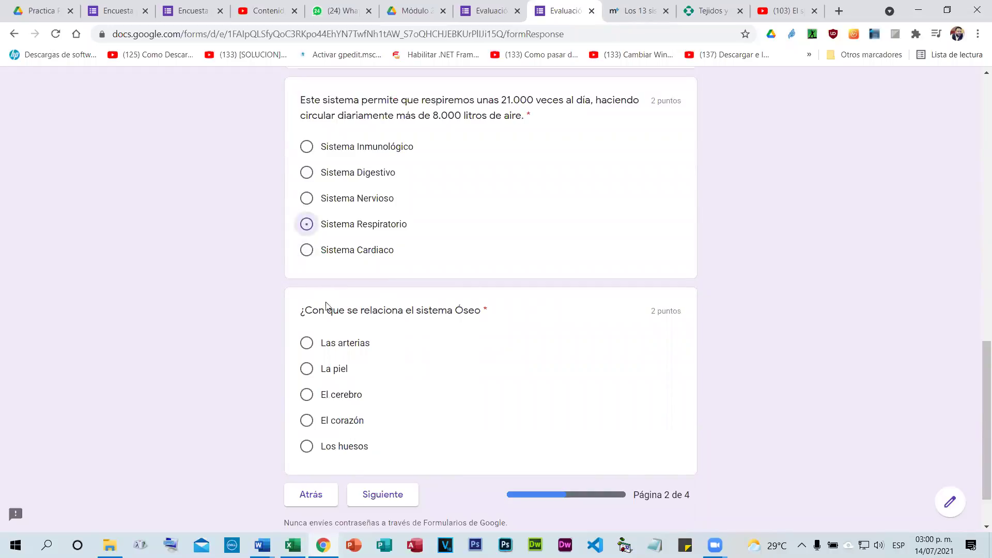
left_click(306, 446)
key("Return")
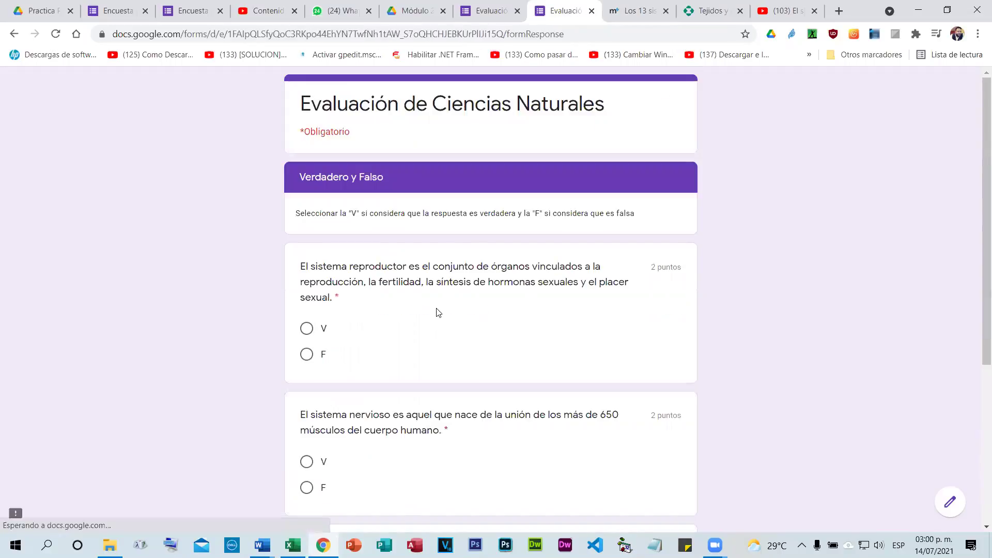
Mark the second statement false and the third true, then go to the short-answer page.
scroll(315, 200, "down", 2)
left_click(306, 358)
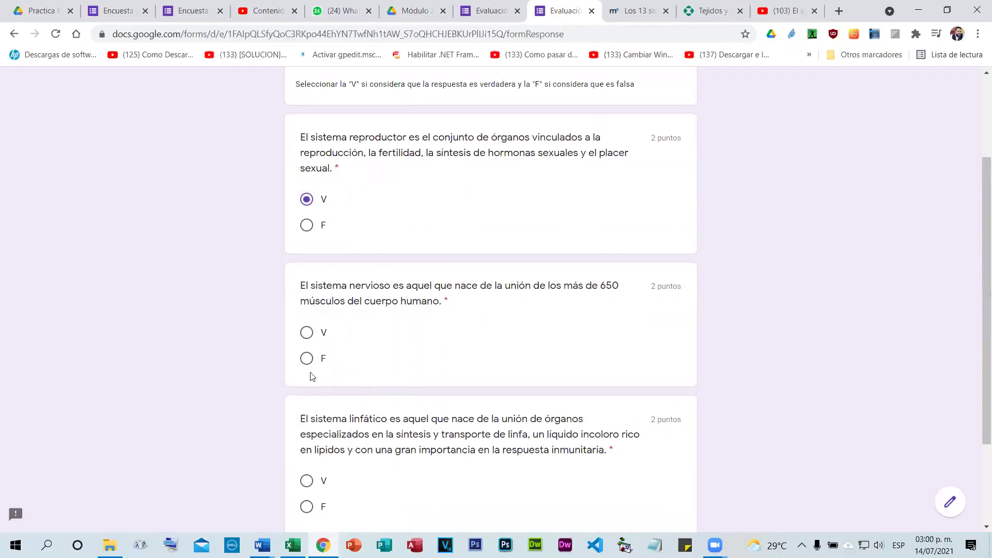
scroll(315, 454, "down", 2)
left_click(306, 355)
left_click(382, 429)
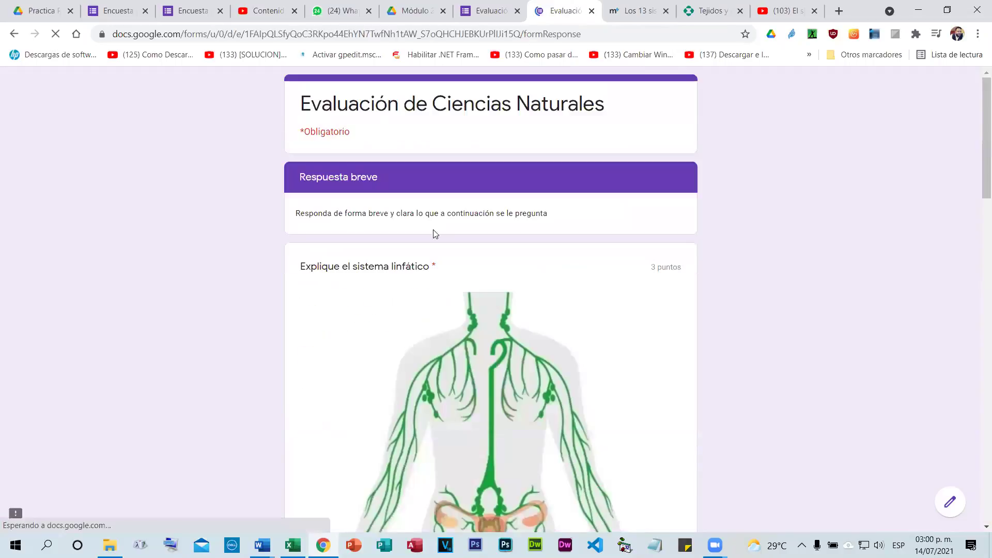
Answer the lymphatic system question with 'Sangre' and the next question with 'Piel'.
scroll(364, 269, "down", 4)
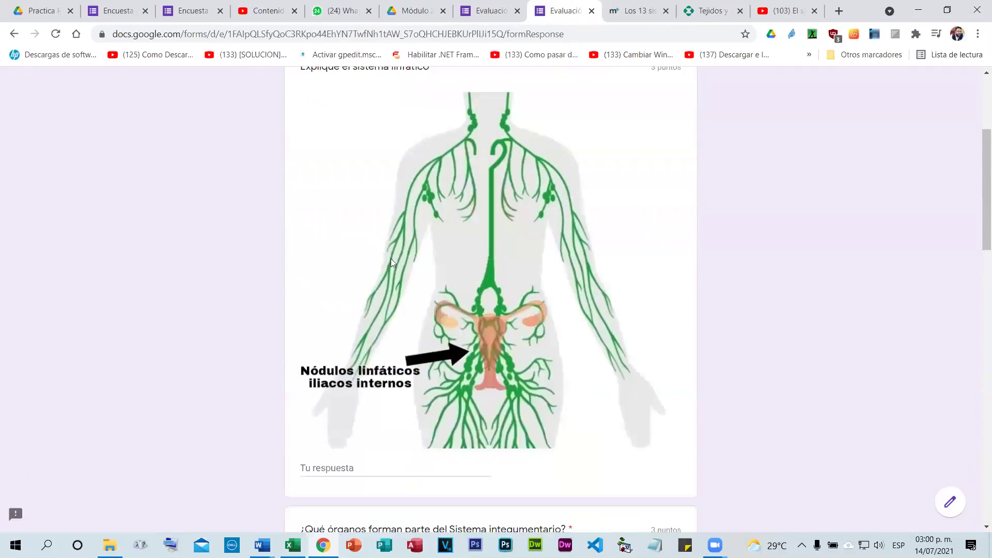
scroll(442, 235, "down", 1)
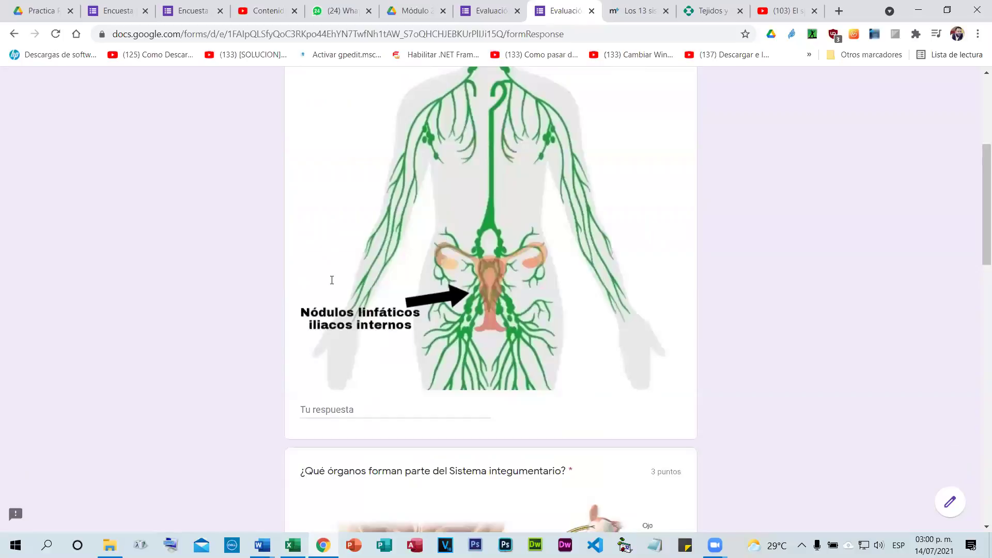
scroll(362, 289, "down", 3)
left_click(368, 293)
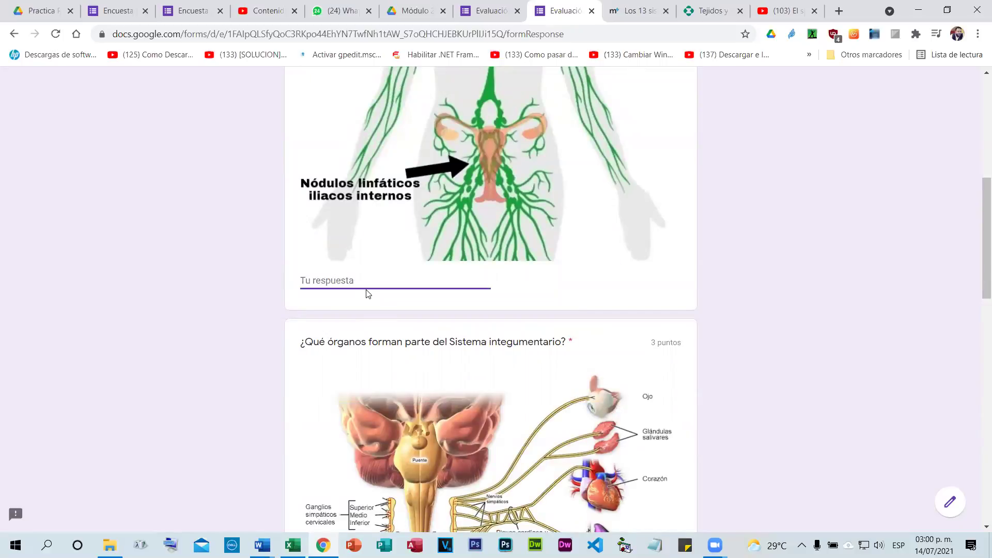
type("Pie")
key("BackSpace")
key("BackSpace")
key("BackSpace")
type("Sangre")
key("Tab")
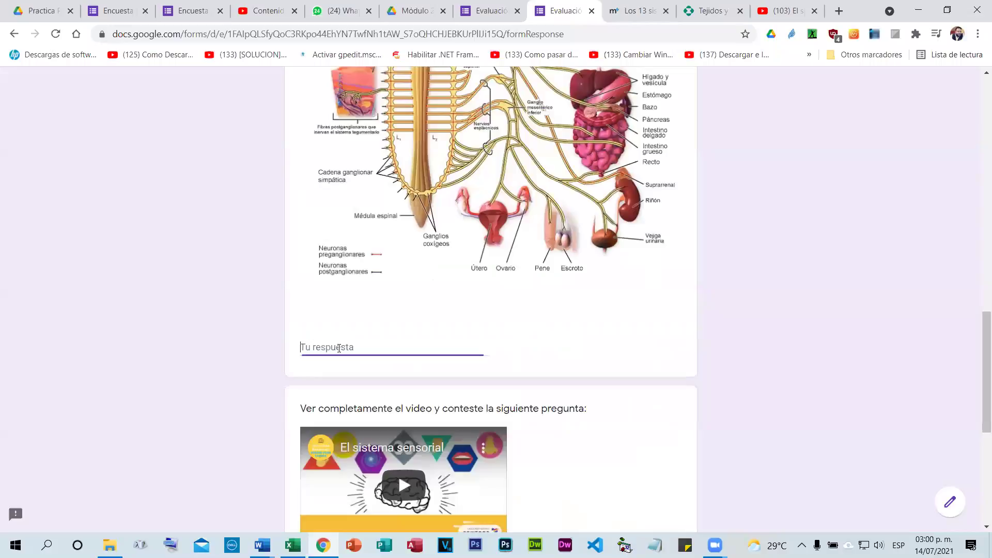
type("Piel")
Play the embedded video, answer the Sistema sensorial question with 'Sentido', and submit the response.
scroll(230, 330, "down", 4)
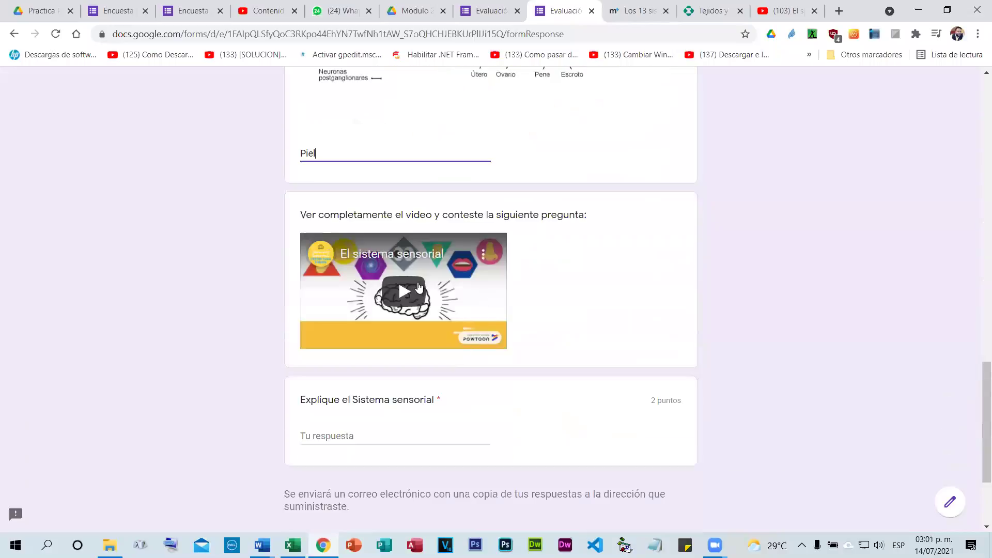
left_click(404, 297)
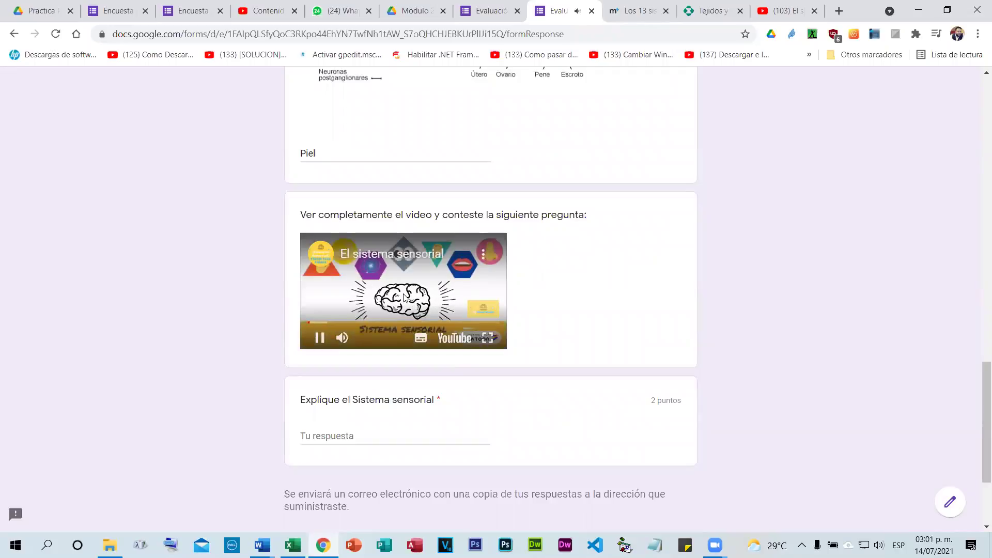
left_click(351, 449)
type("Sentido")
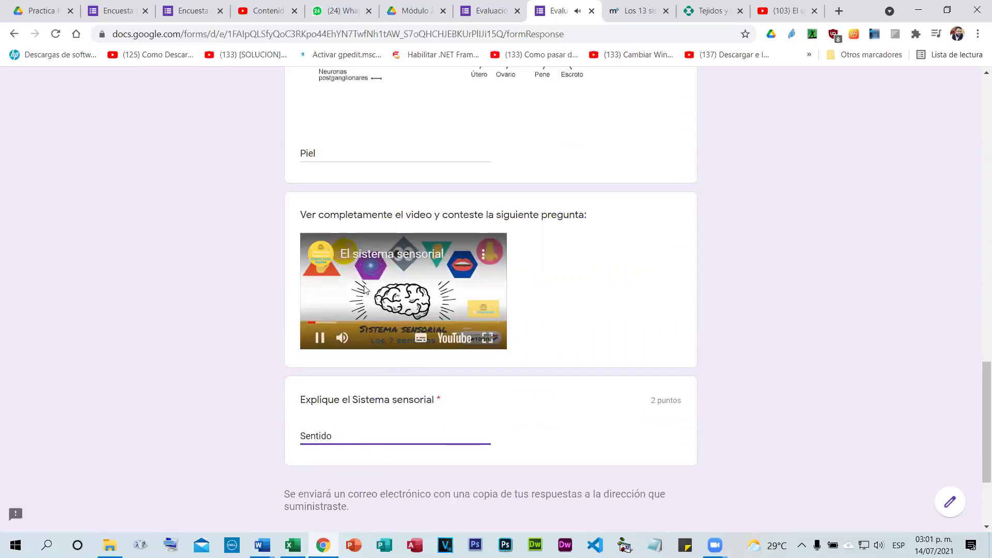
left_click(324, 341)
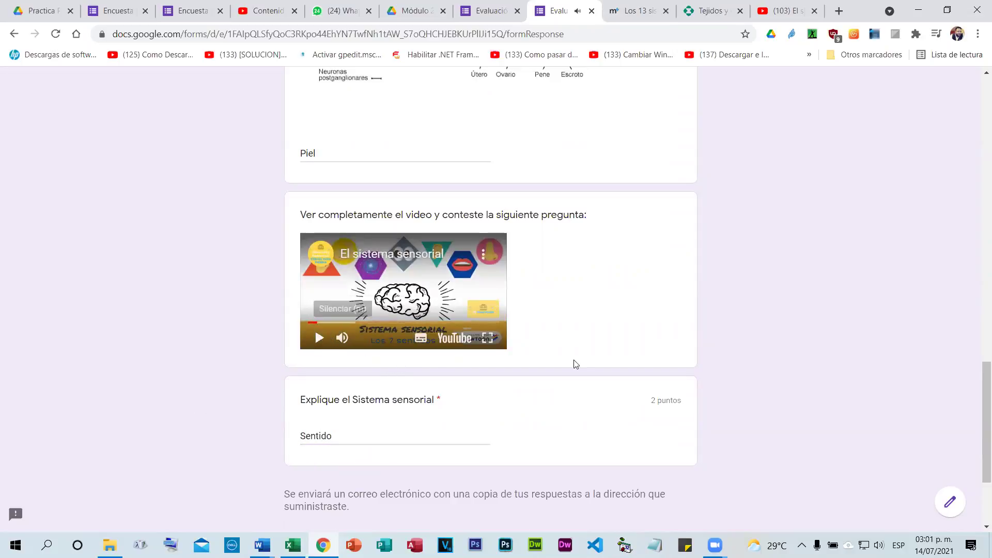
scroll(517, 413, "down", 1)
scroll(445, 401, "down", 3)
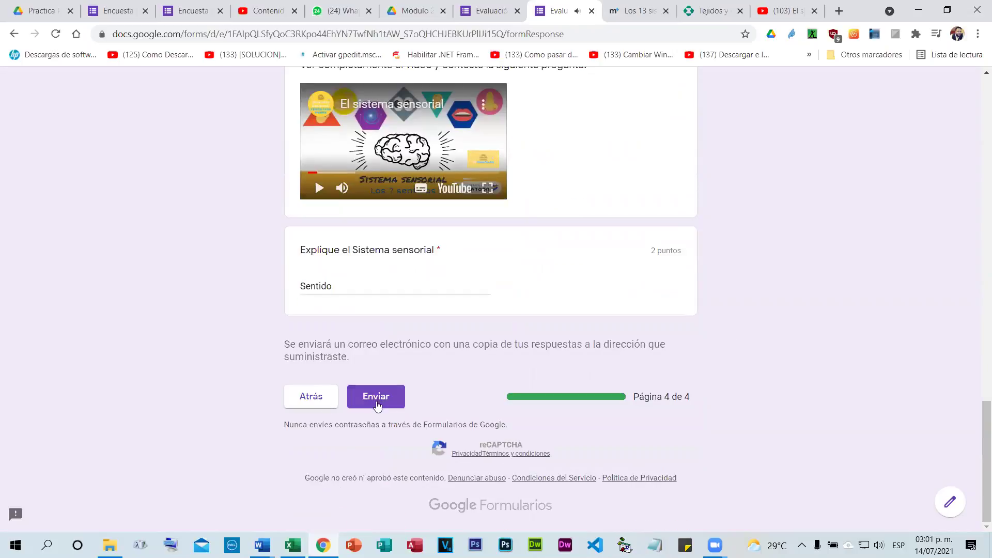
left_click(381, 398)
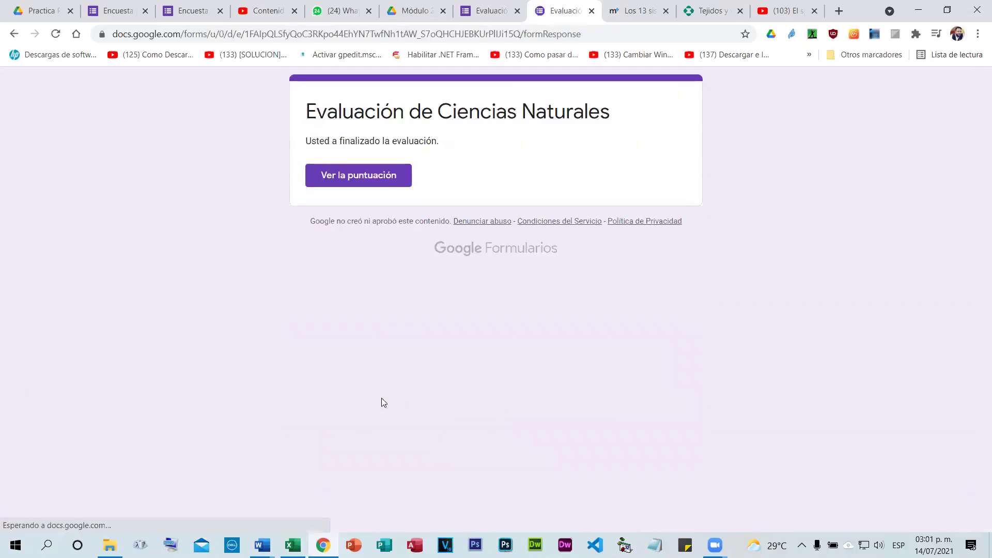
Open the 18/20 score view and scroll through the graded answers.
left_click(347, 181)
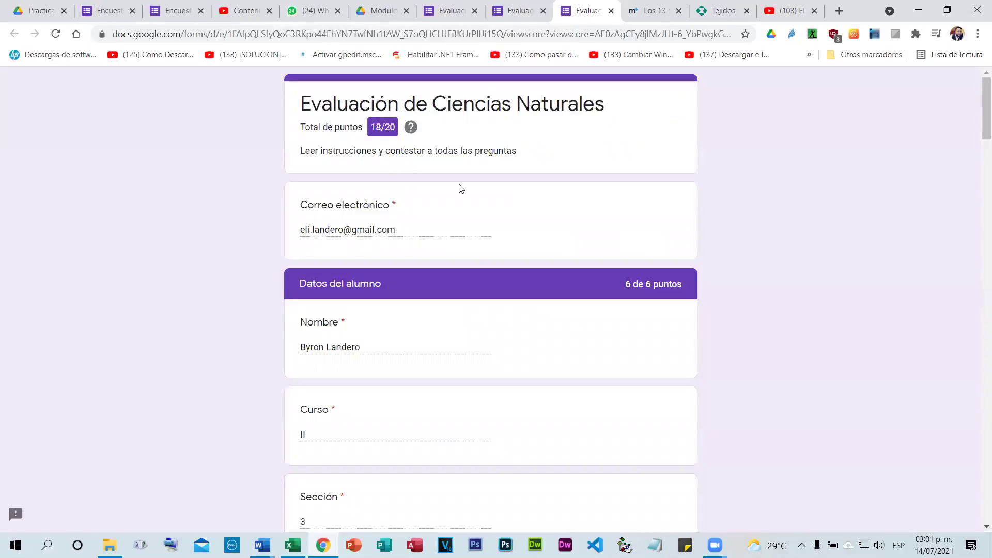
scroll(598, 292, "down", 11)
scroll(604, 297, "down", 11)
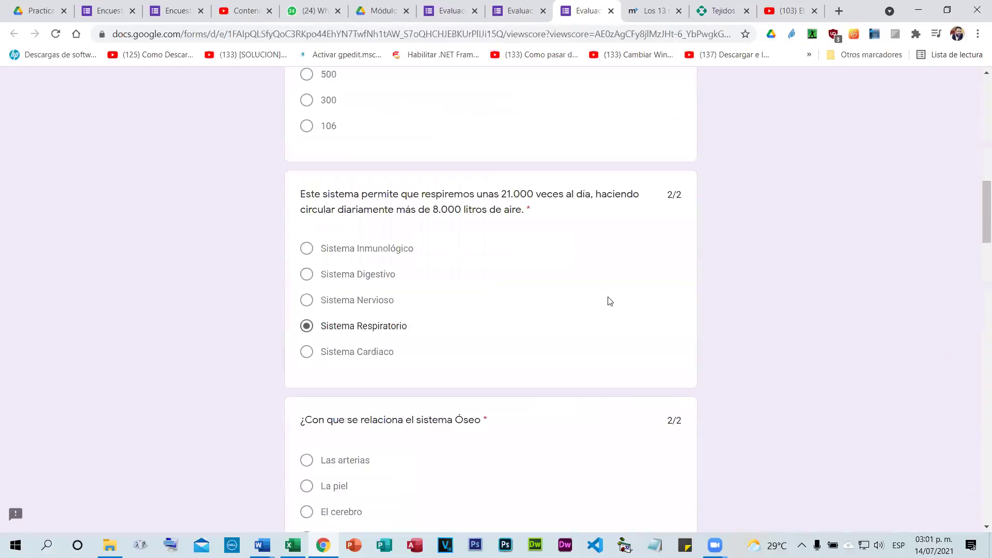
scroll(611, 300, "down", 4)
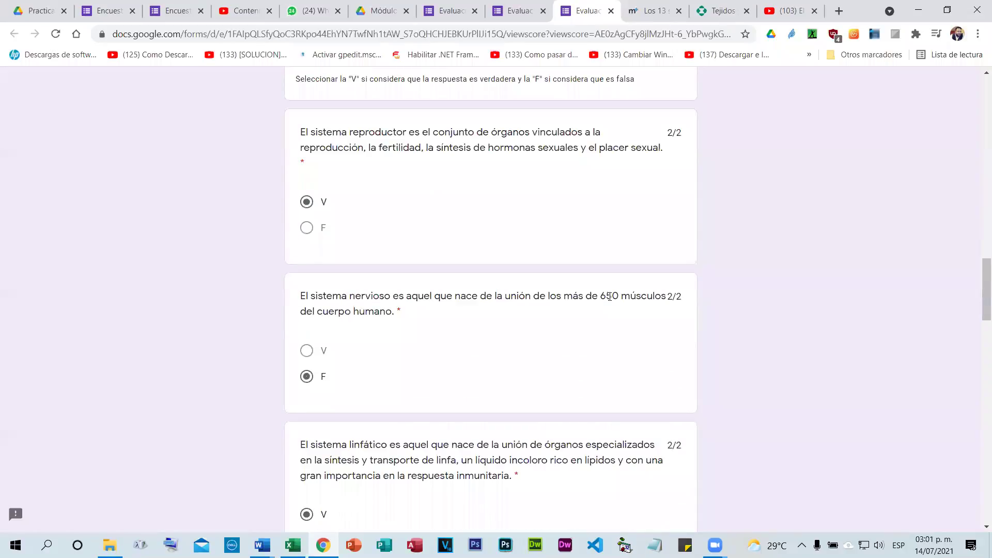
scroll(610, 296, "down", 6)
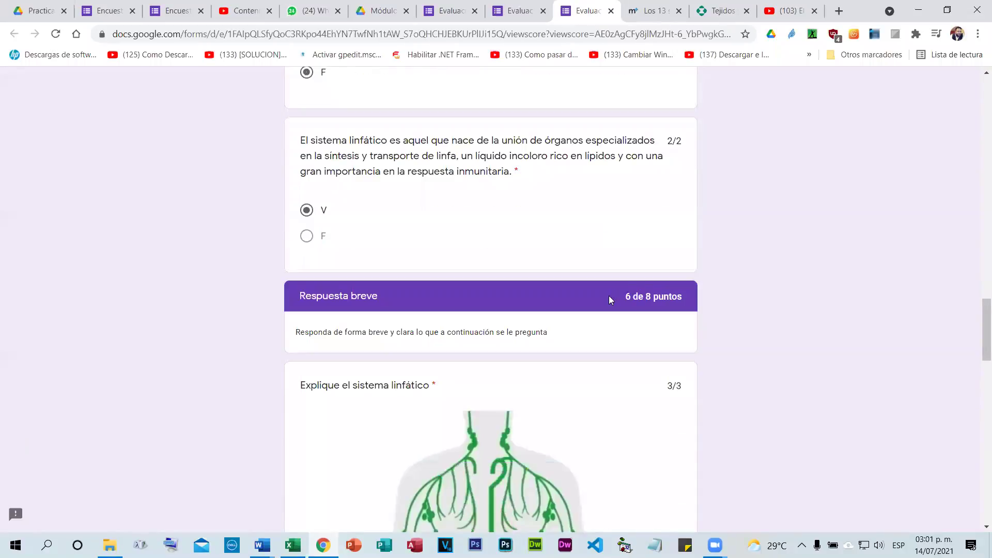
scroll(611, 300, "down", 10)
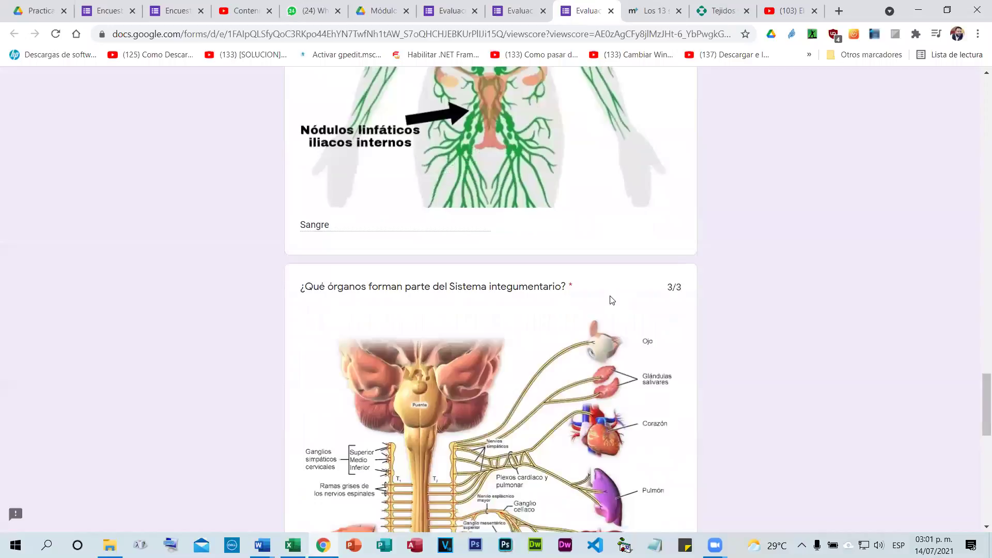
scroll(610, 299, "down", 13)
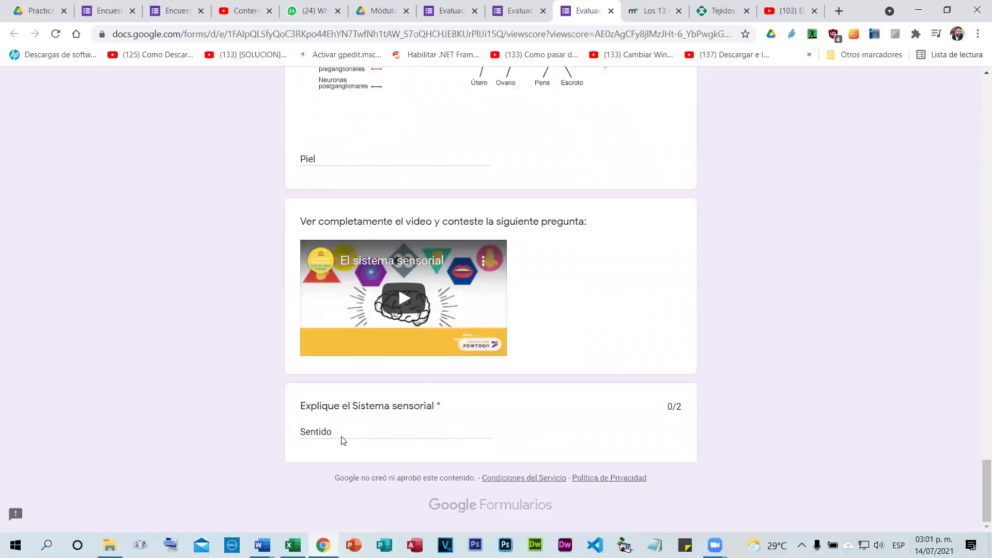
scroll(491, 401, "up", 5)
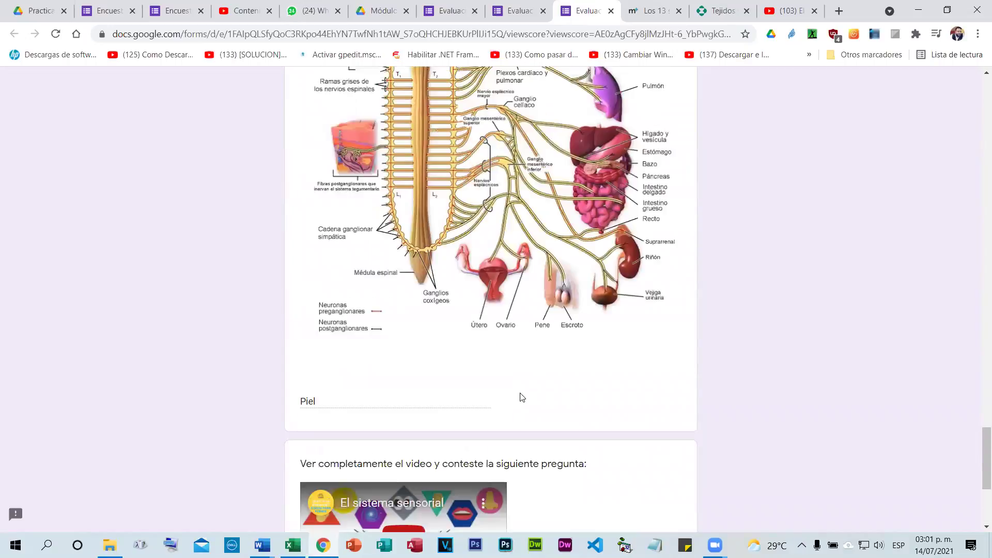
scroll(533, 398, "up", 10)
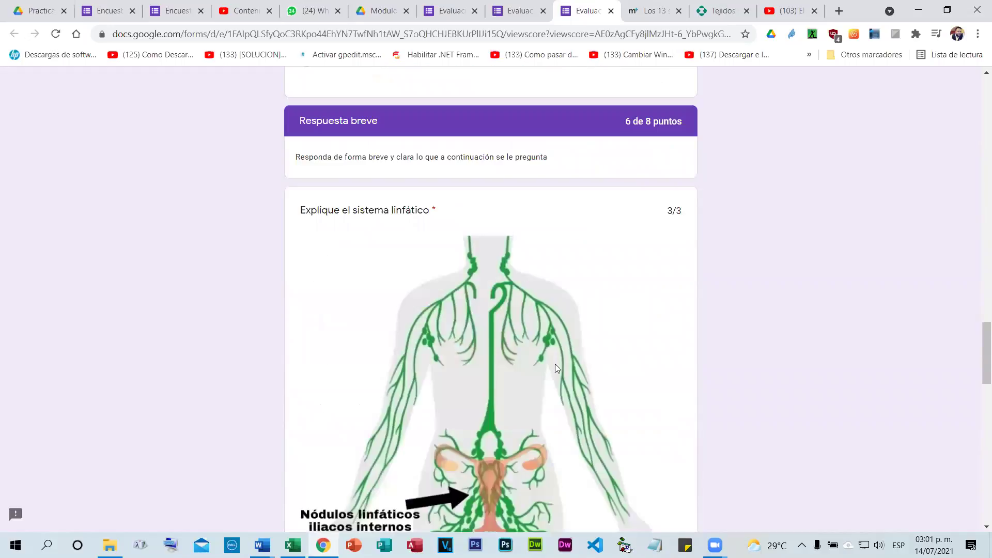
scroll(551, 351, "up", 10)
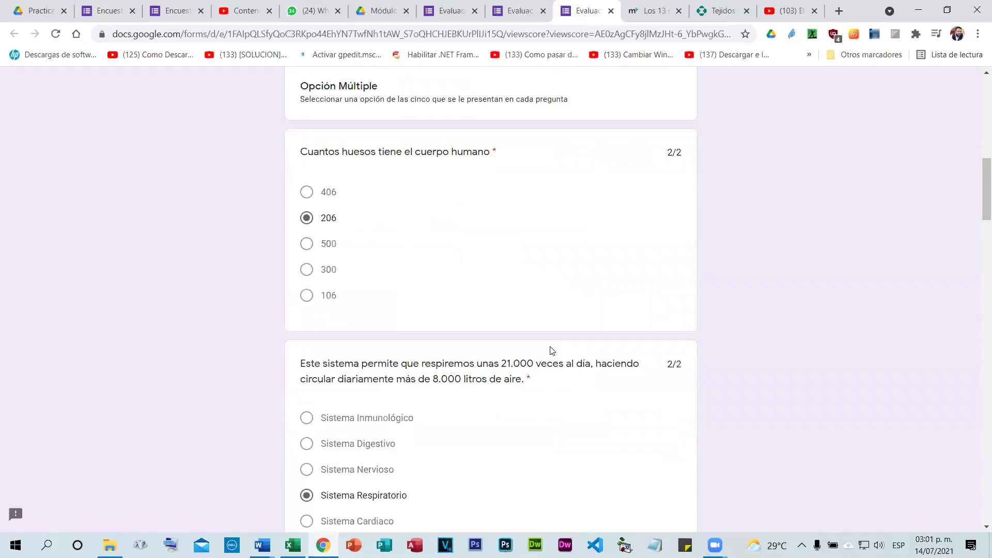
scroll(552, 351, "up", 6)
scroll(551, 351, "down", 20)
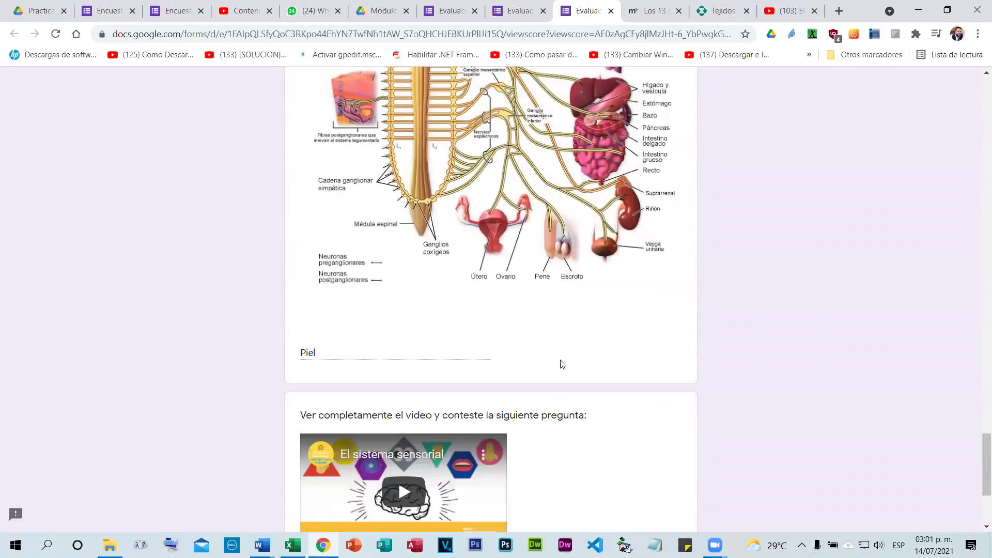
scroll(400, 419, "down", 4)
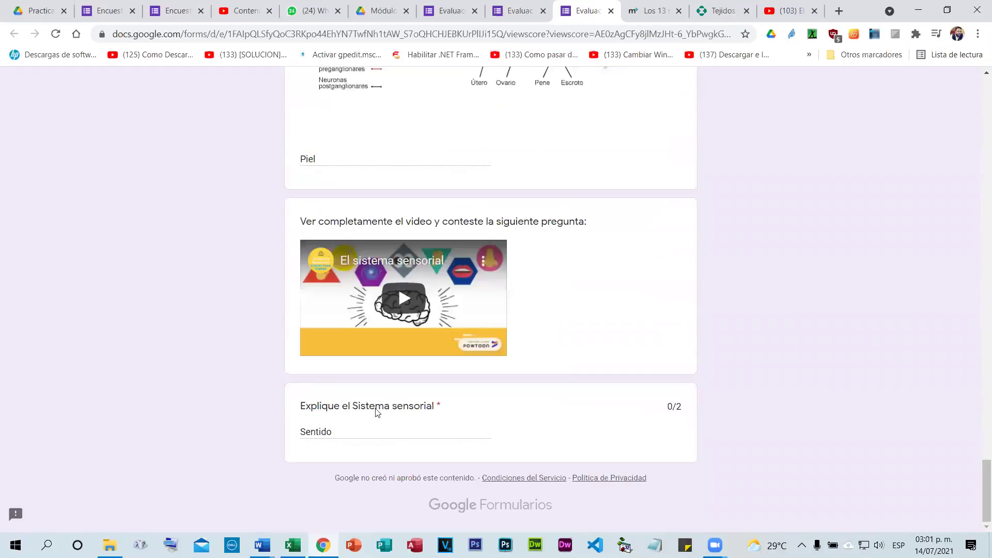
Check the 0/2 mark on the sensorial question, then close the score and confirmation pages.
left_click_drag(668, 404, 674, 403)
left_click(674, 415)
scroll(643, 393, "up", 5)
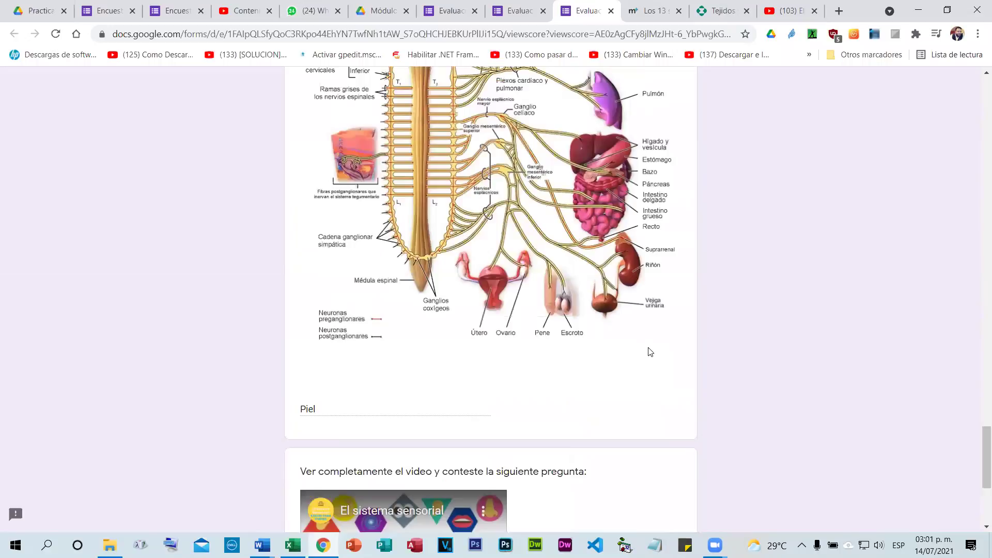
scroll(649, 347, "up", 15)
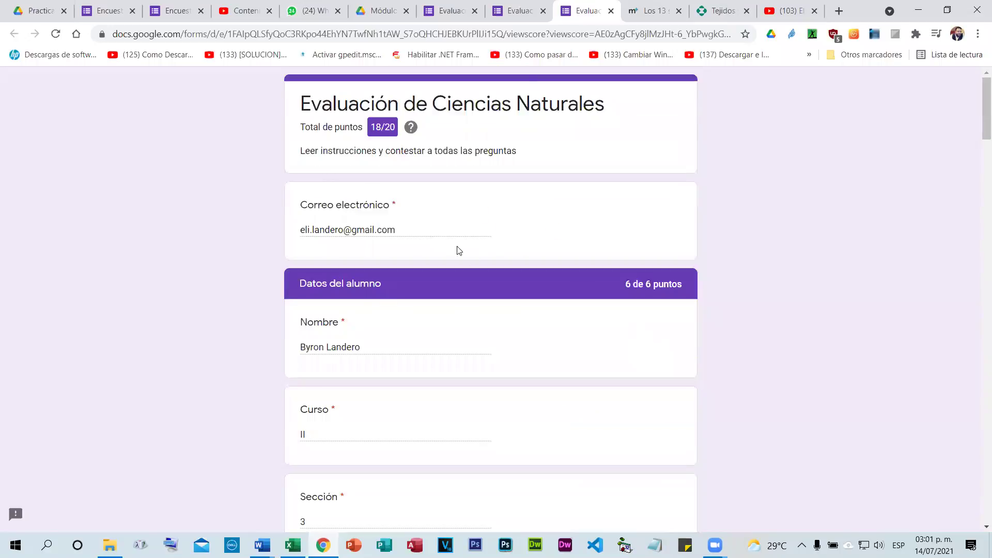
scroll(518, 290, "down", 10)
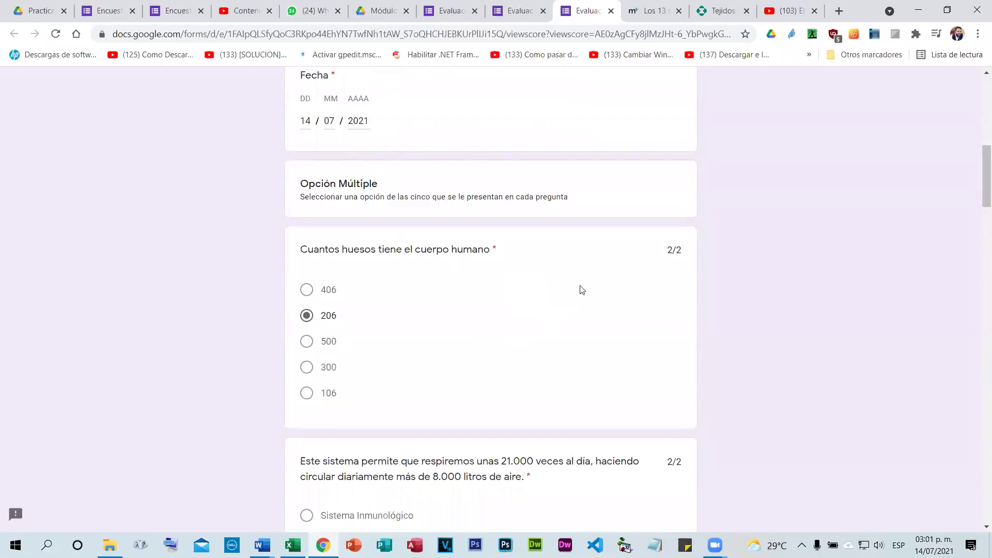
scroll(580, 288, "up", 10)
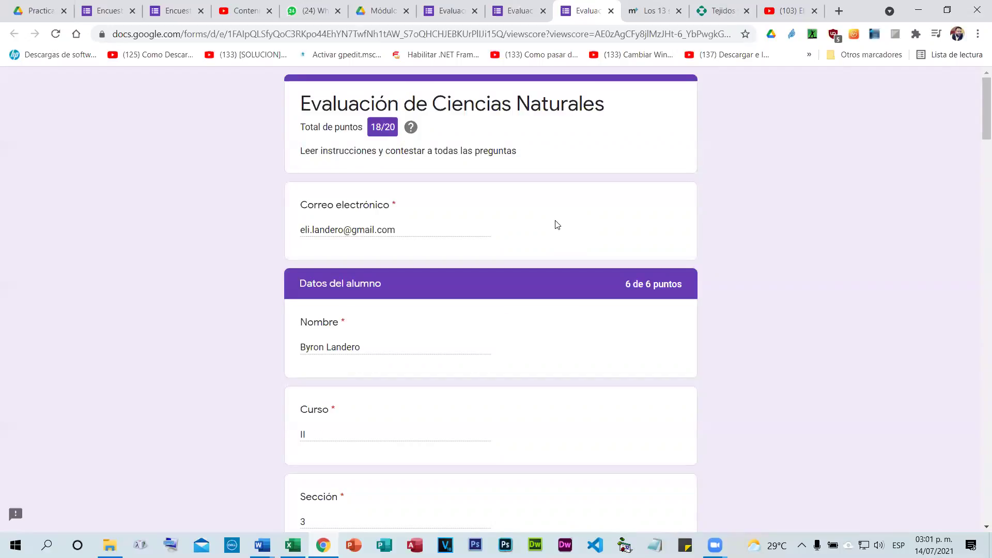
left_click(611, 11)
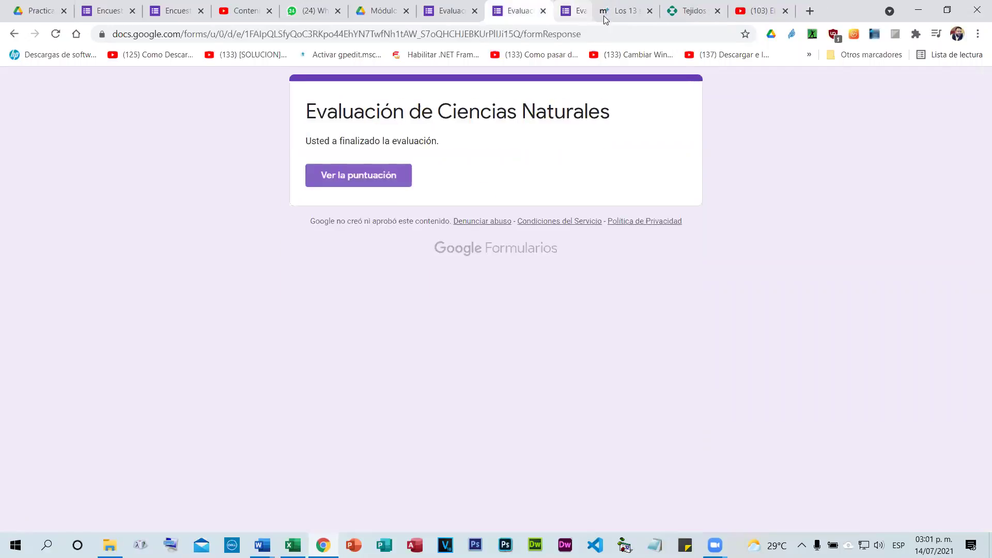
left_click(543, 11)
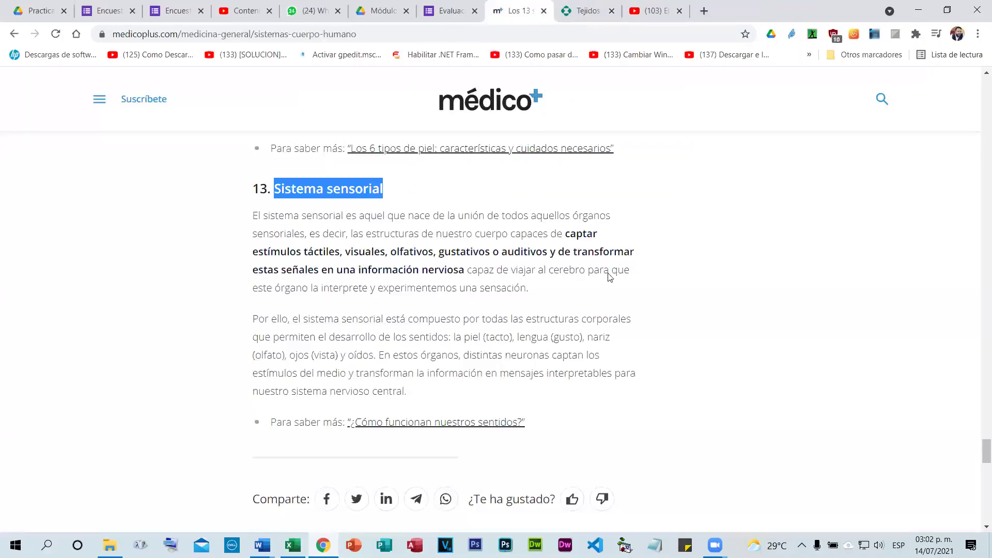
Back in the quiz editor, open the bones and breathing questions to check their answer keys.
key("ctrl+shift+Tab")
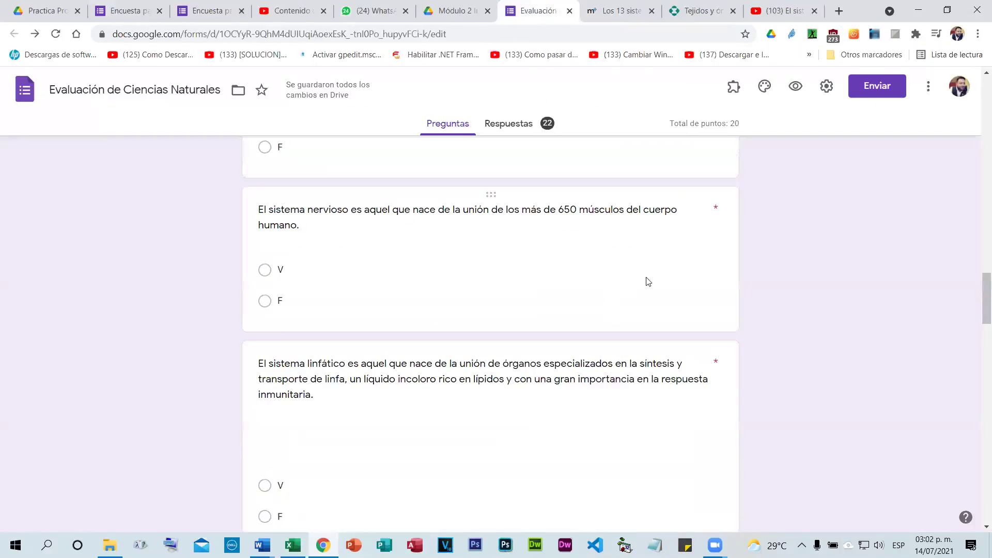
scroll(280, 312, "up", 9)
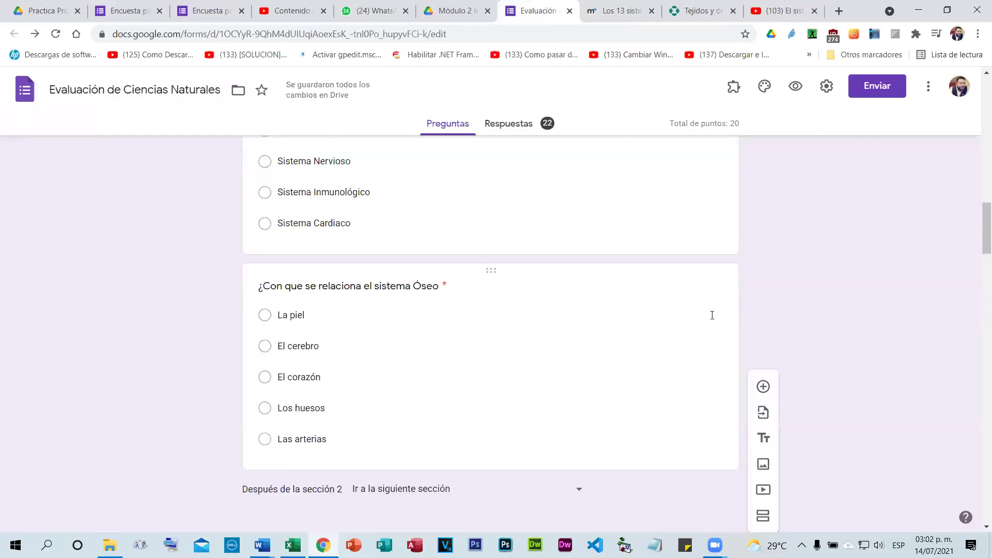
scroll(538, 334, "up", 3)
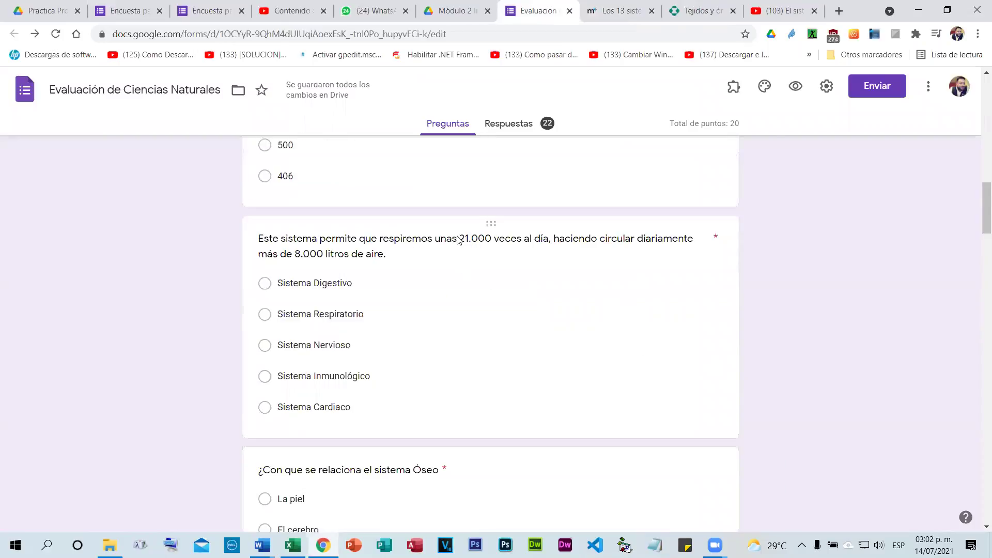
left_click(671, 186)
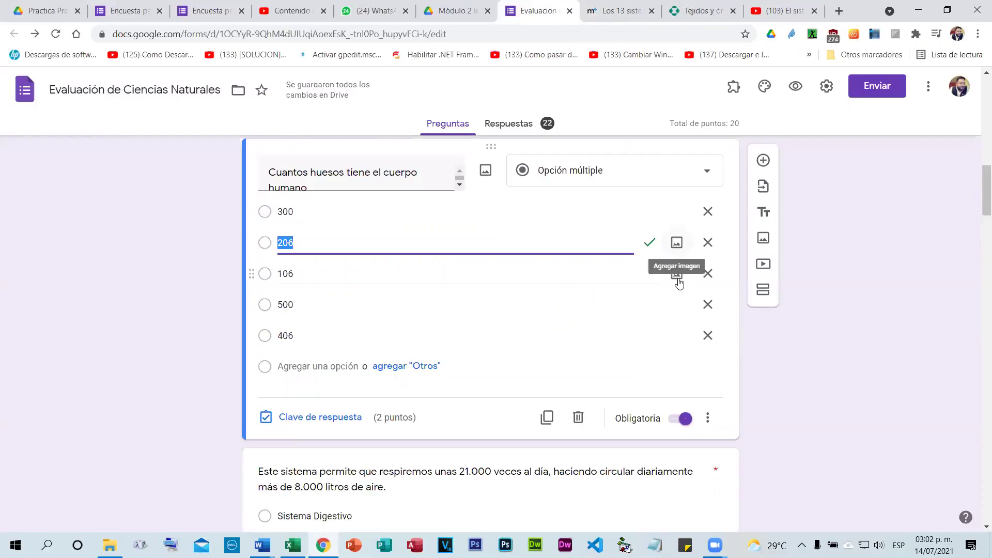
scroll(672, 289, "down", 6)
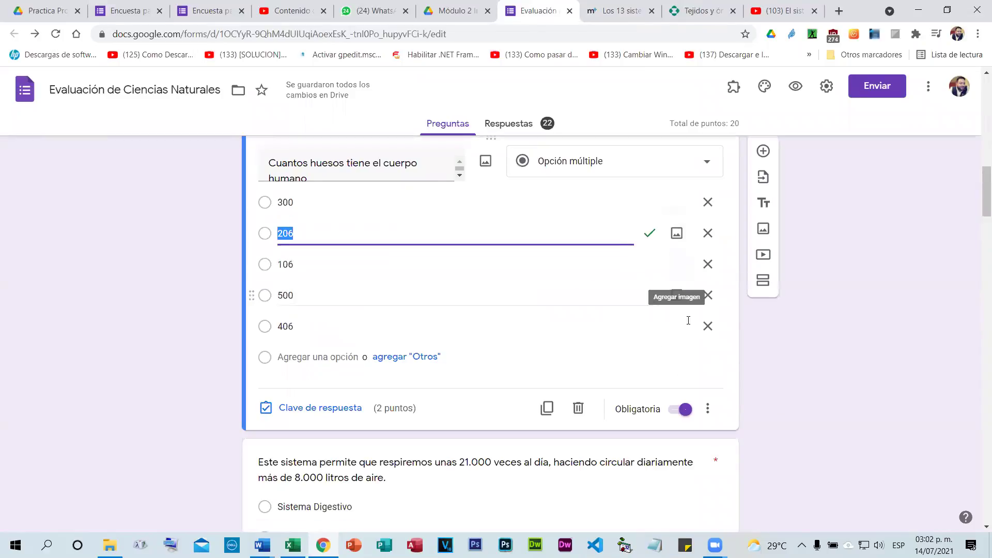
left_click(647, 254)
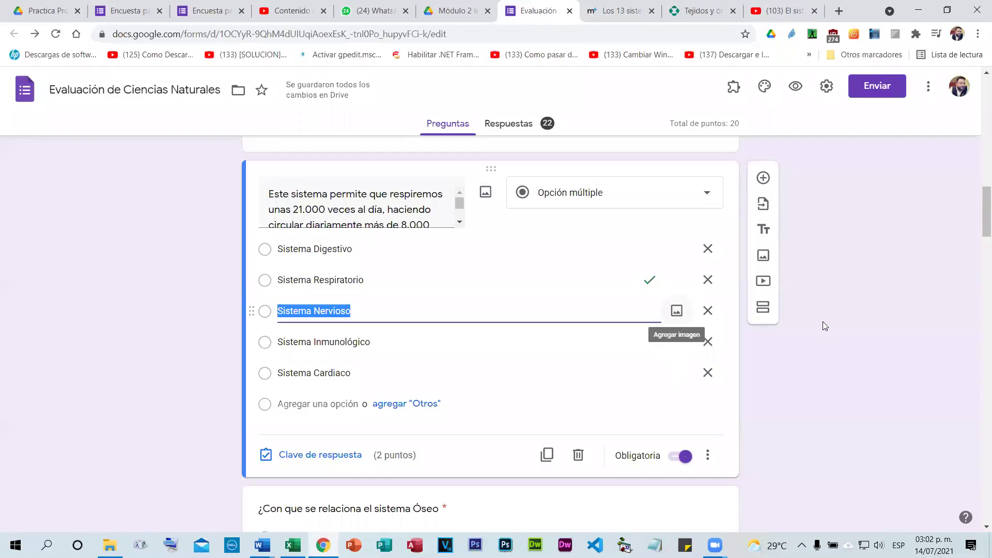
left_click(615, 212)
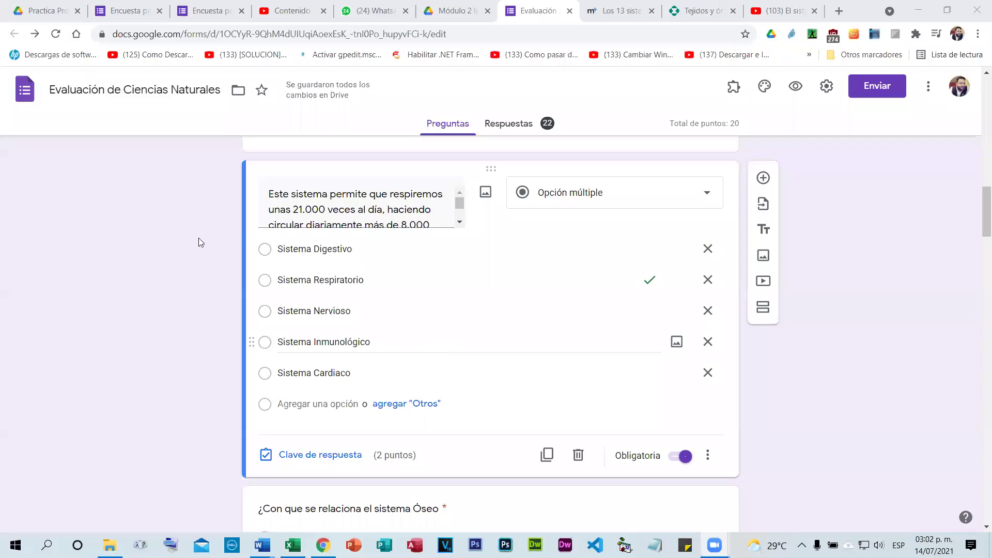
Scroll to the top of the quiz, then switch to the Módulo 2 Internet 2021 Drive folder tab.
scroll(285, 165, "up", 12)
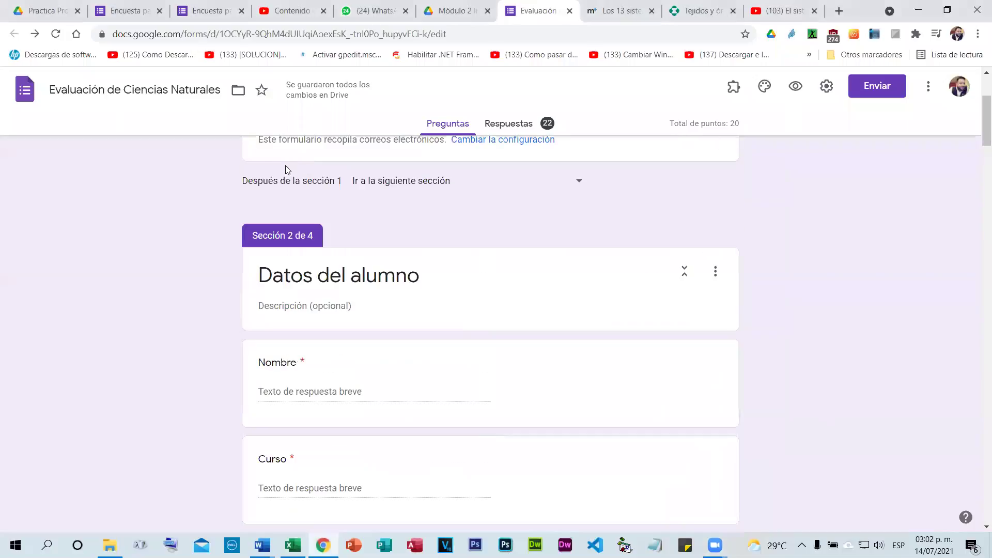
scroll(153, 135, "up", 3)
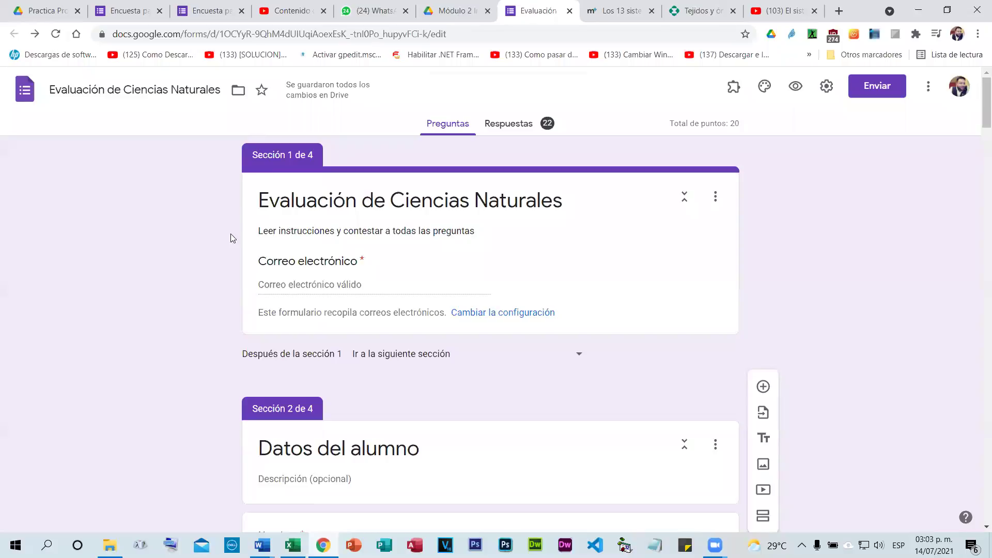
key("ctrl+shift+Tab")
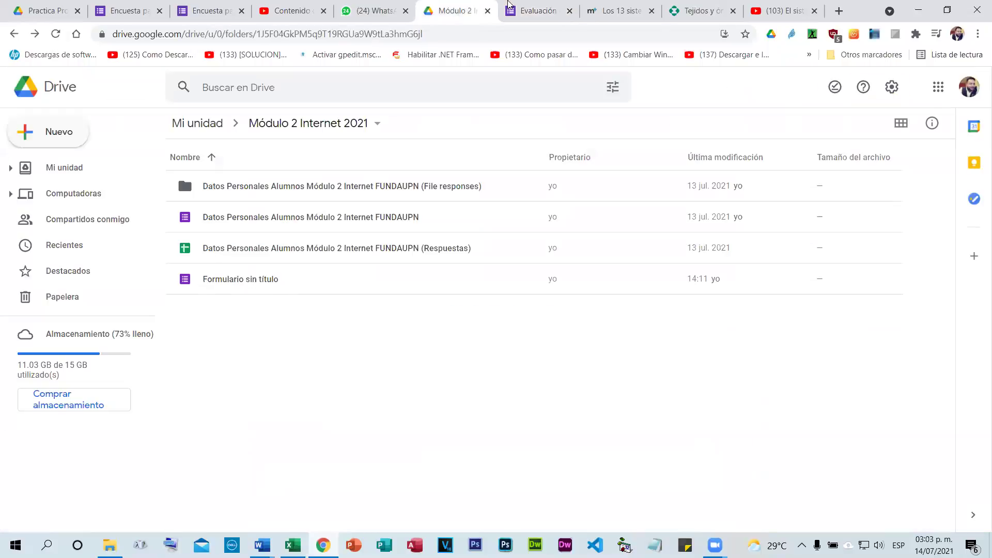
Switch between the Drive folder and quiz tabs, ending in the Evaluación de Ciencias Naturales editor.
left_click(537, 12)
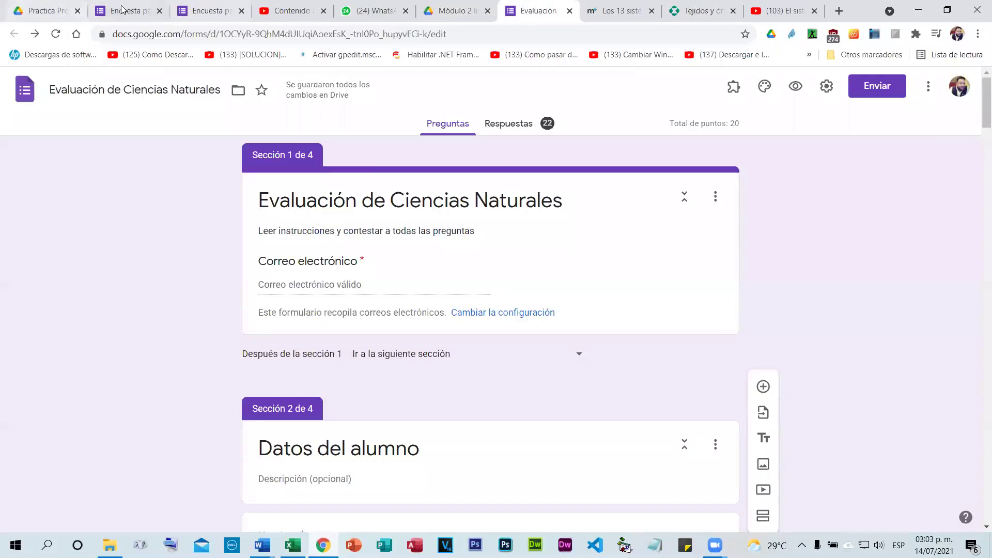
left_click(447, 6)
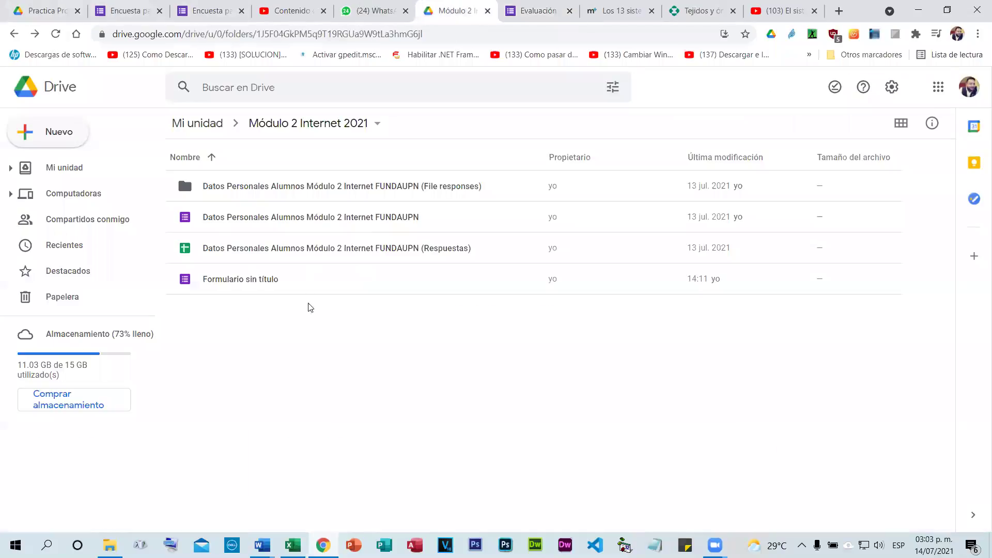
left_click(548, 7)
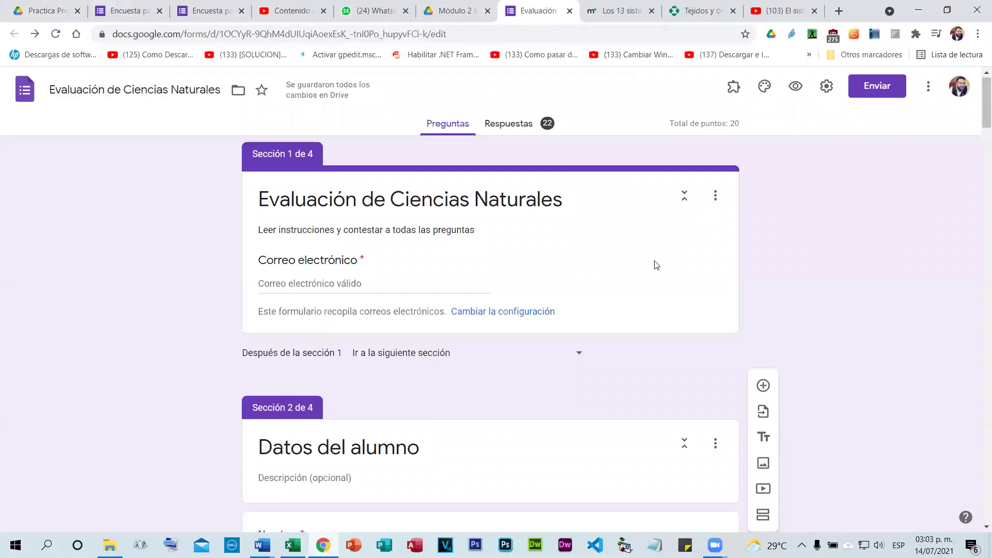
scroll(656, 266, "down", 7)
scroll(657, 267, "up", 7)
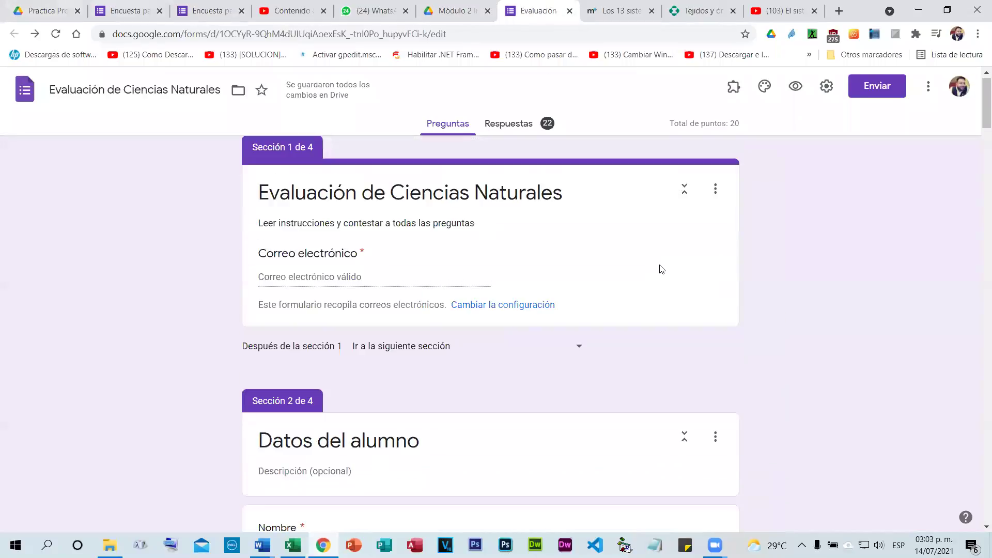
scroll(663, 268, "up", 1)
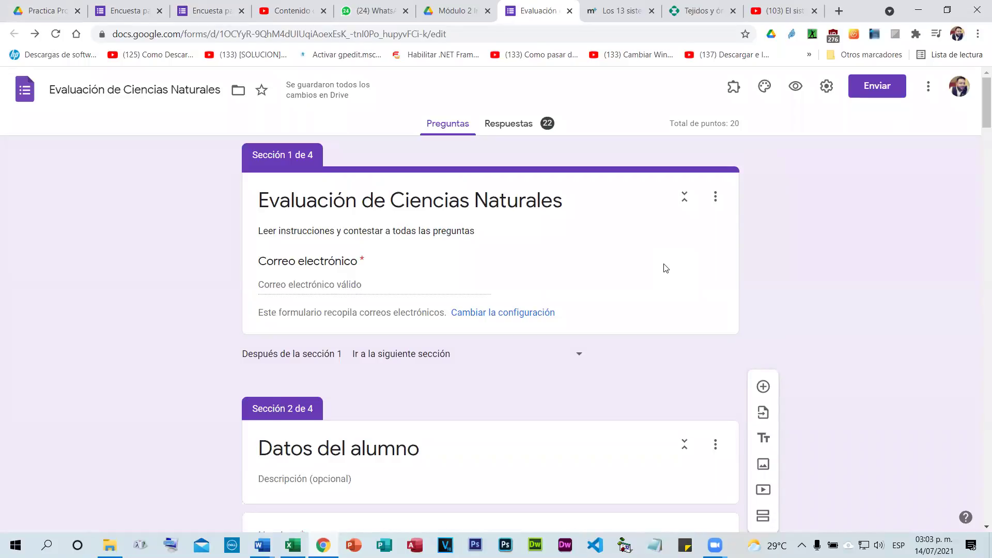
scroll(666, 268, "down", 3)
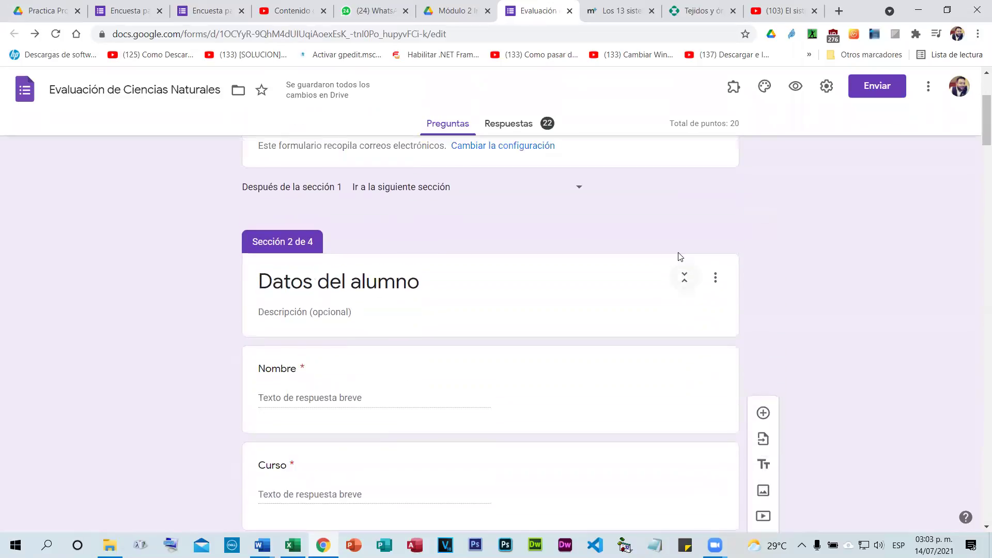
scroll(680, 254, "up", 3)
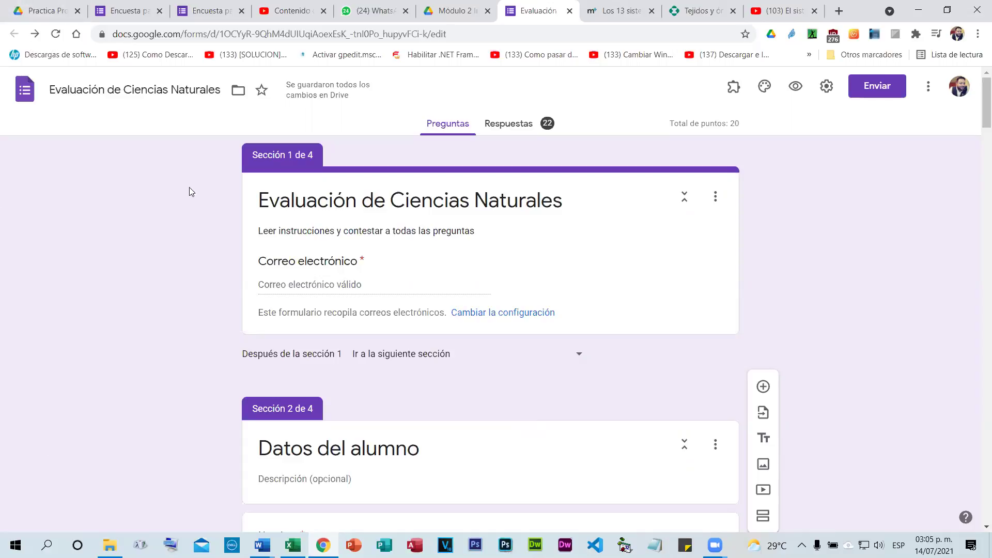
scroll(532, 253, "down", 3)
scroll(537, 255, "up", 3)
left_click(508, 314)
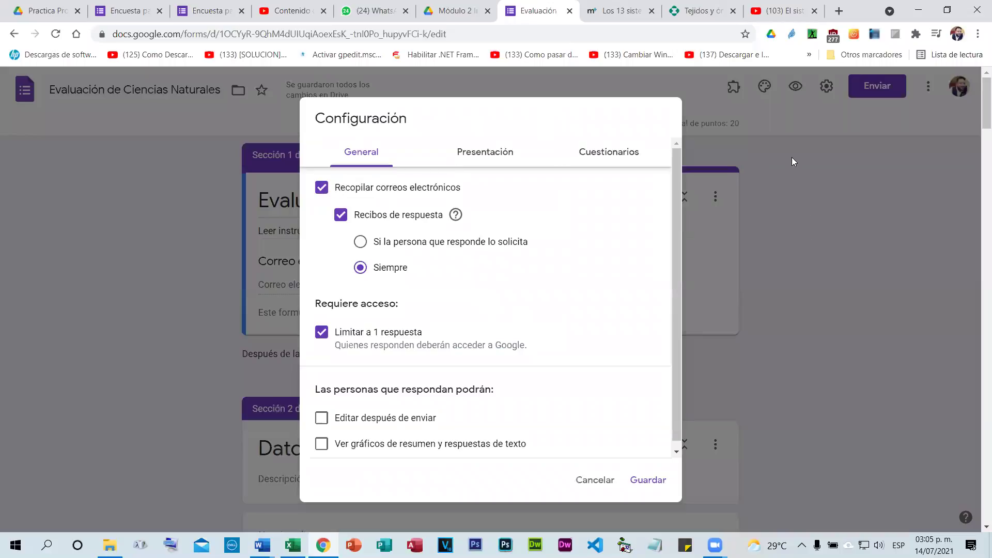
left_click(823, 96)
left_click(853, 262)
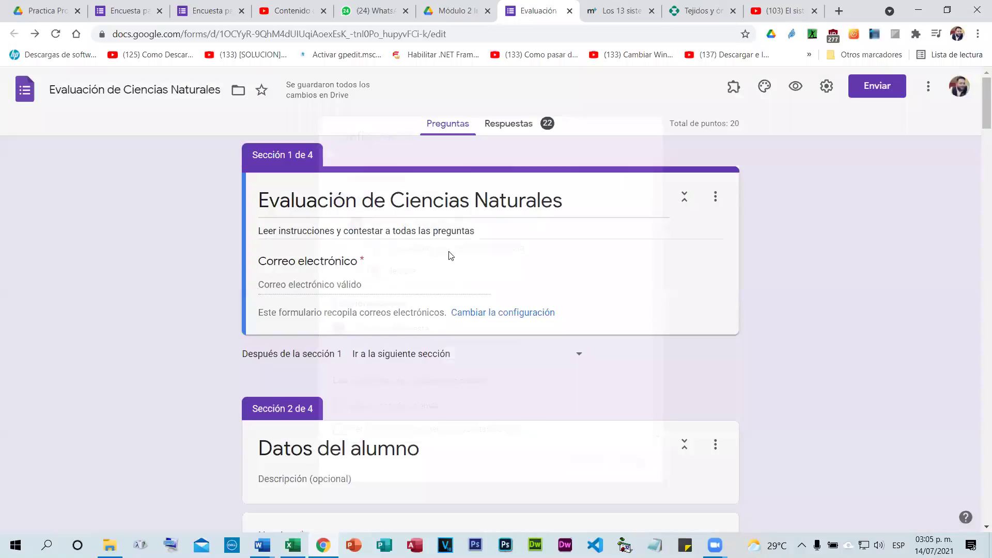
scroll(451, 255, "down", 15)
scroll(451, 264, "down", 3)
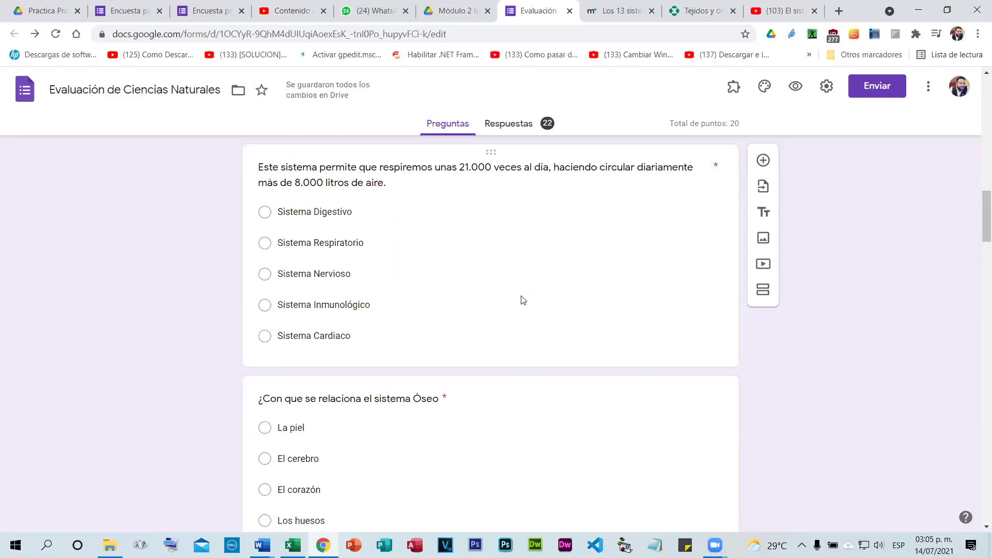
scroll(524, 300, "down", 1)
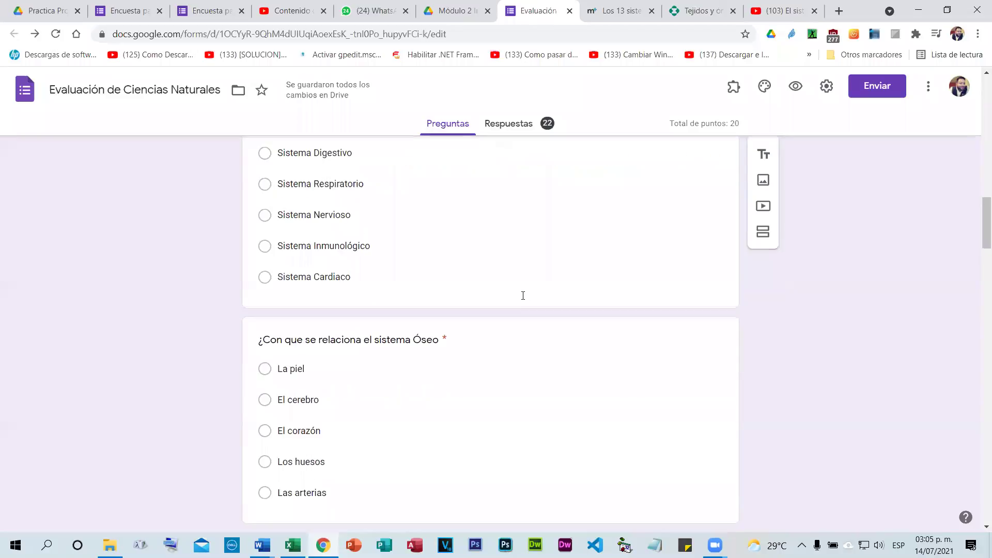
scroll(522, 305, "down", 10)
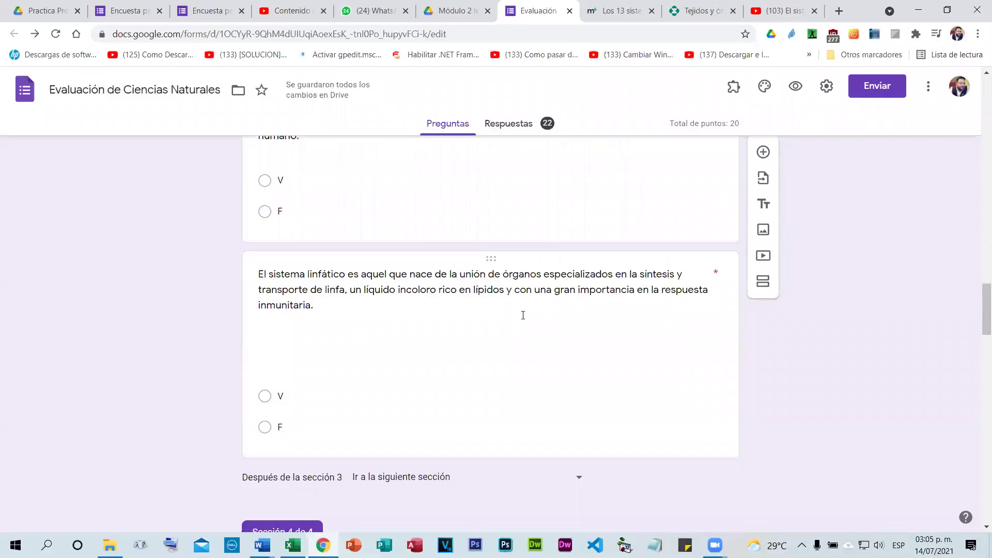
scroll(523, 315, "down", 1)
scroll(523, 320, "down", 1)
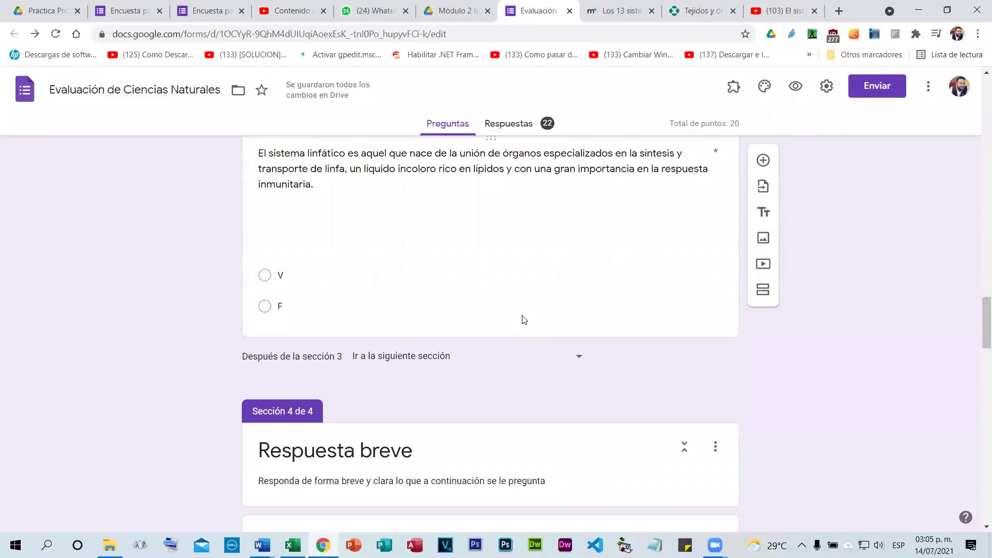
scroll(523, 319, "down", 5)
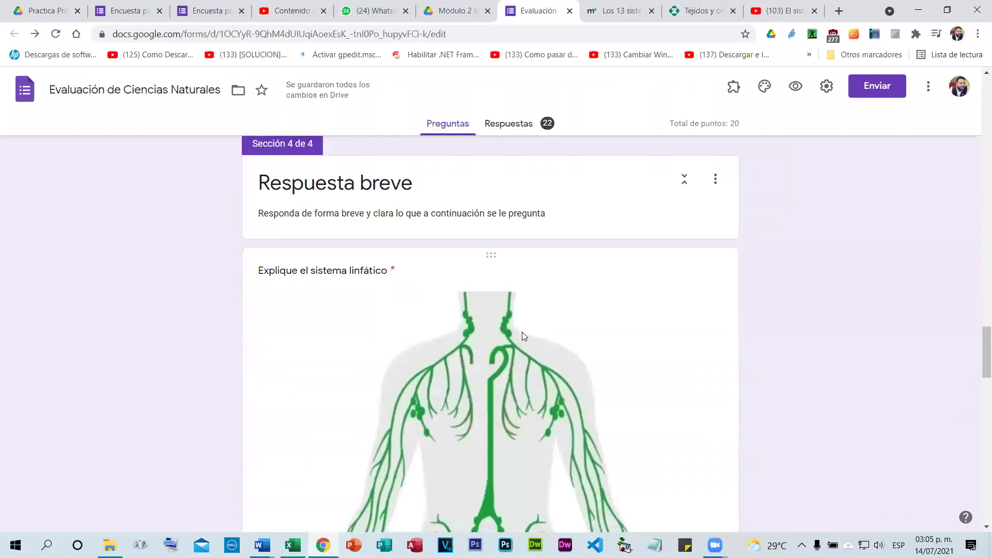
scroll(525, 336, "down", 2)
scroll(527, 336, "up", 8)
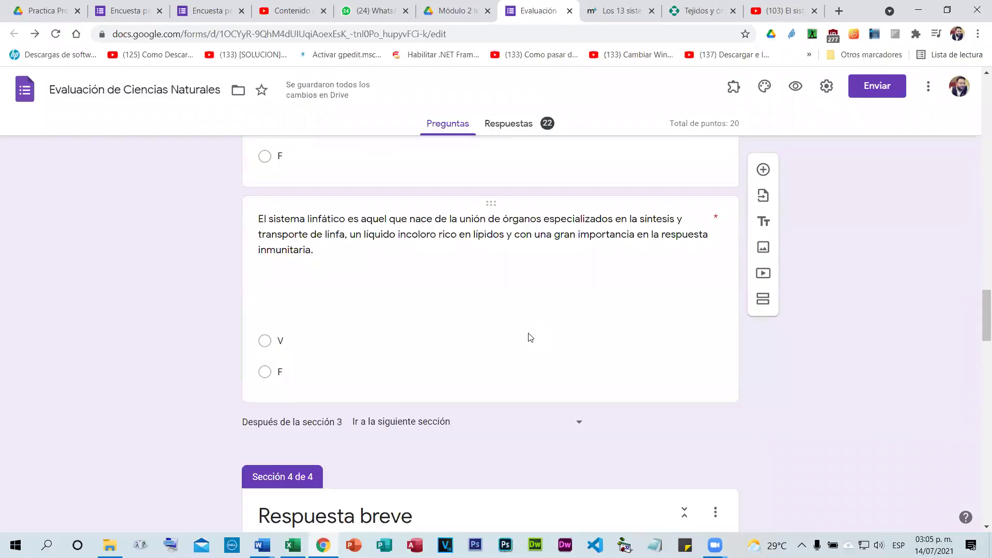
scroll(530, 337, "up", 20)
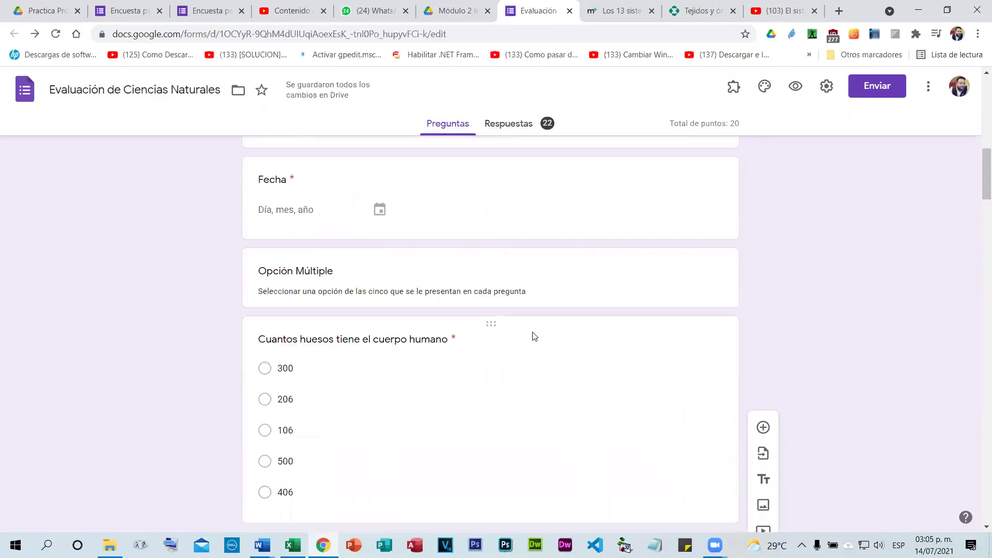
scroll(534, 336, "up", 12)
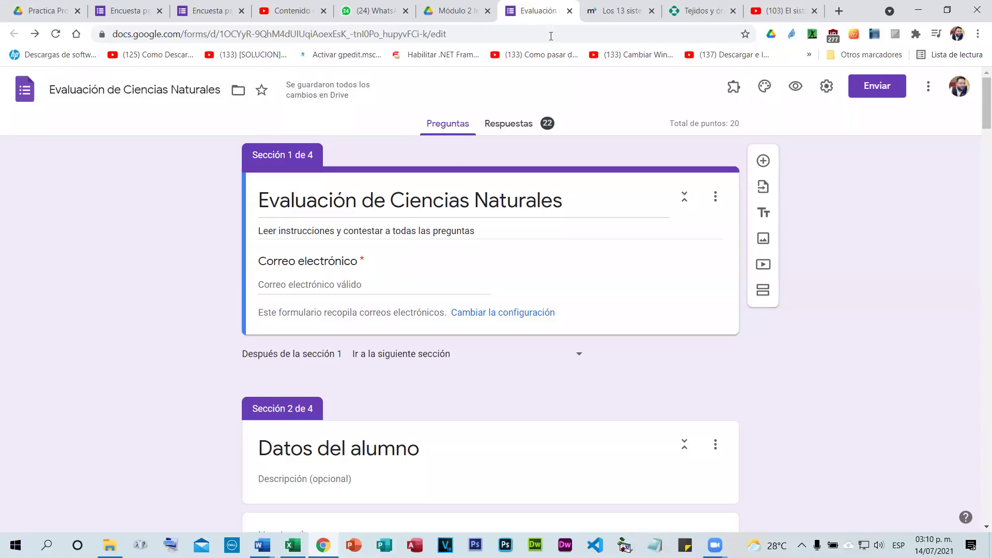
In a new tab, search Google for 'simuladores phet' and open the Simulaciones PHET Colorado result.
left_click(838, 11)
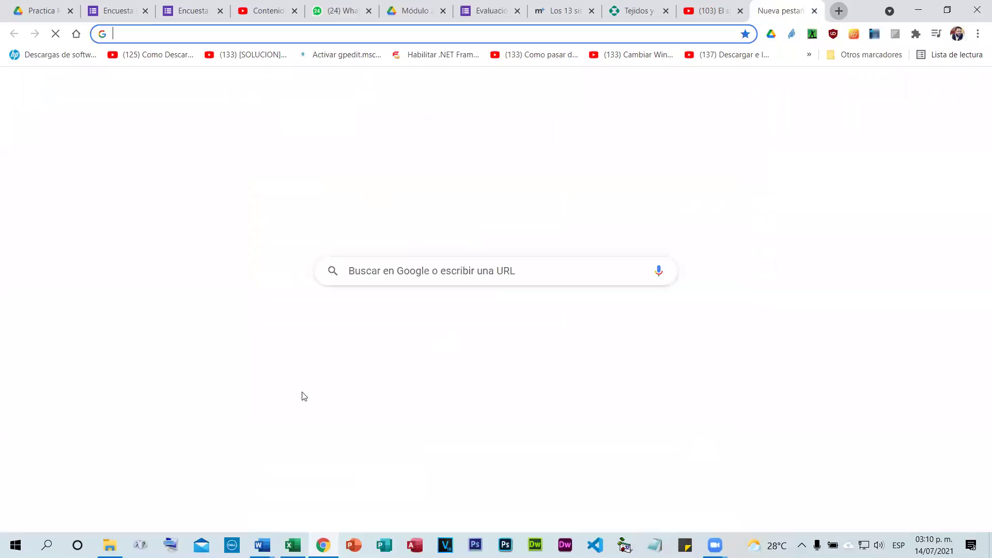
left_click(399, 281)
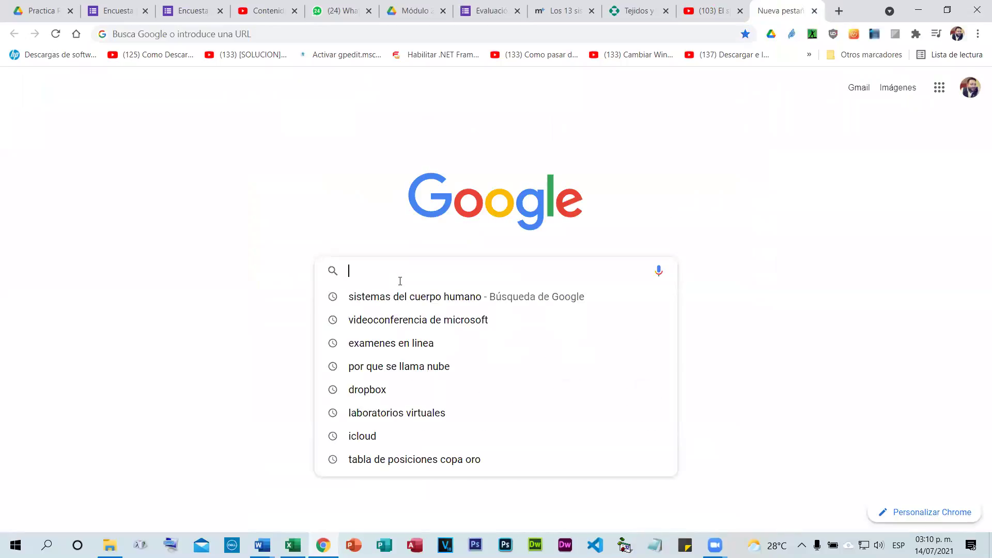
type("simuladores")
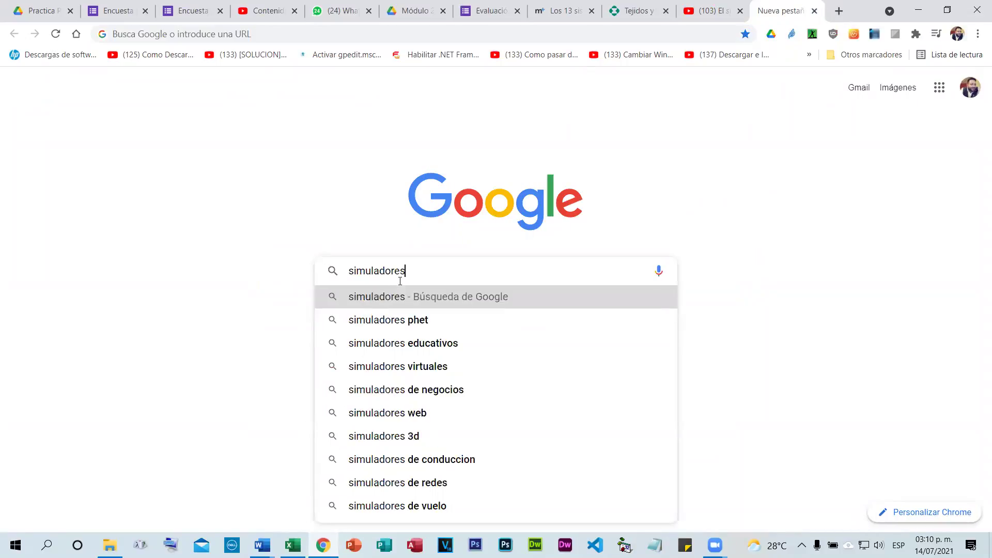
left_click(399, 320)
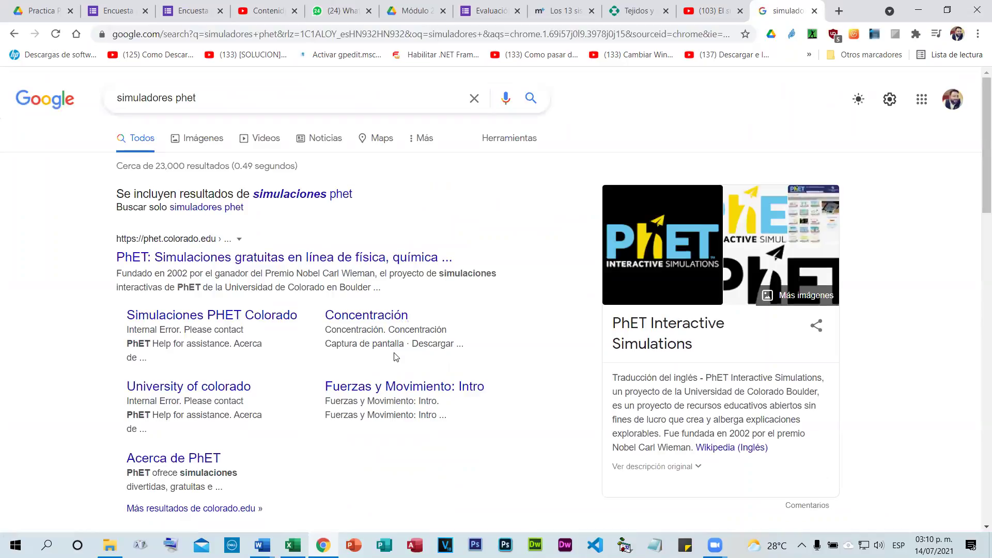
left_click(226, 319)
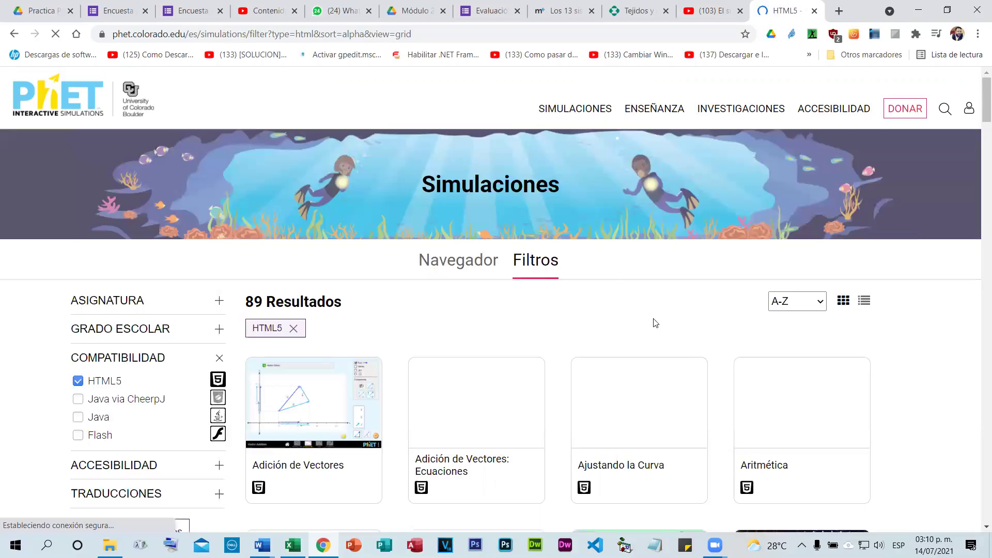
Scroll through the 89 HTML5 PhET simulations, from Adición de Vectores to Cargas y campos.
scroll(708, 343, "down", 4)
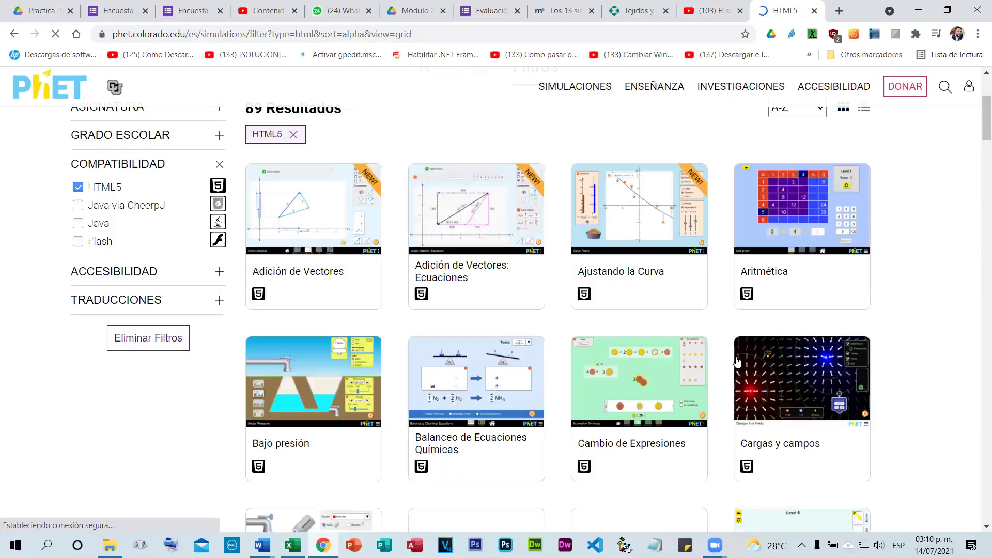
scroll(742, 360, "down", 1)
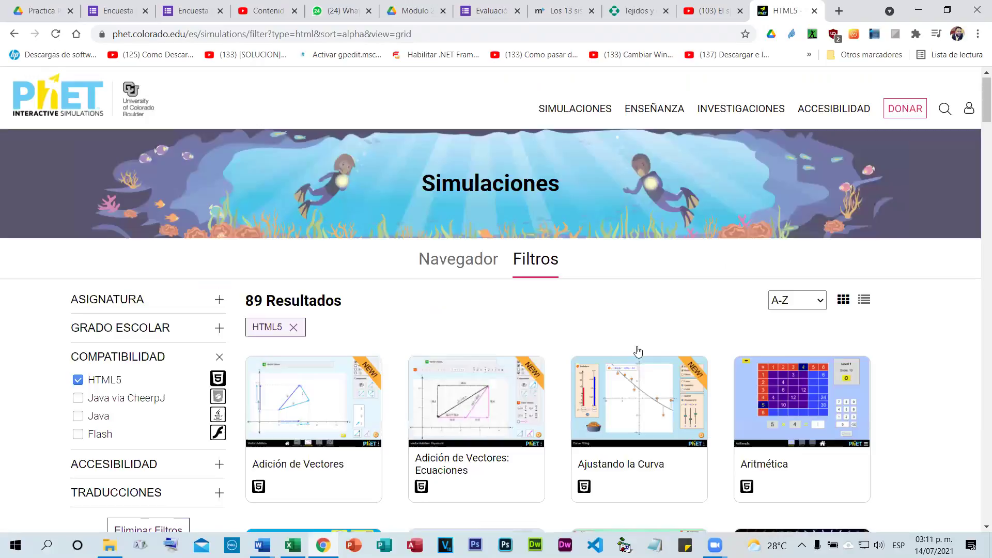
scroll(639, 352, "down", 3)
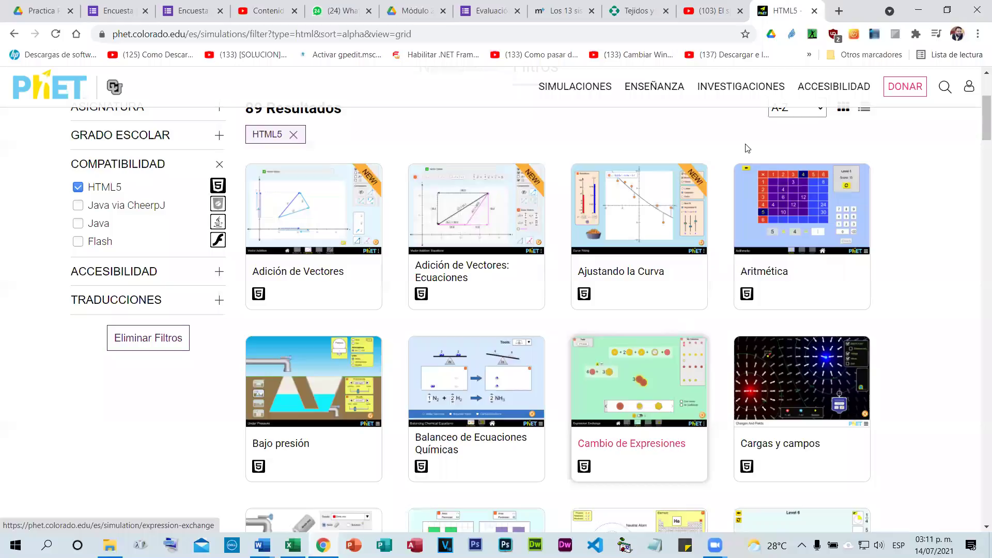
scroll(747, 147, "up", 3)
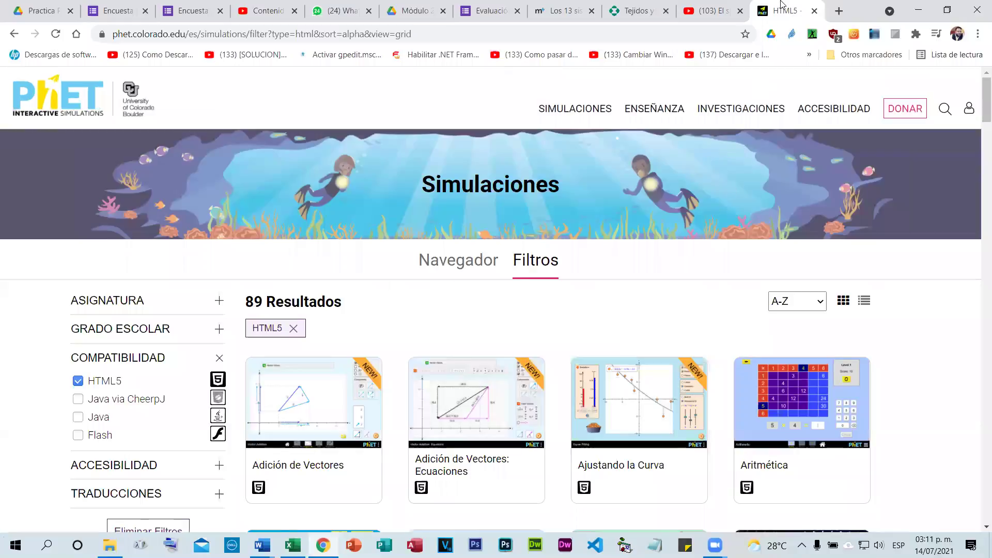
In a new tab, open the FUNDAUPN learning platform and sign in using the saved login.
left_click(838, 15)
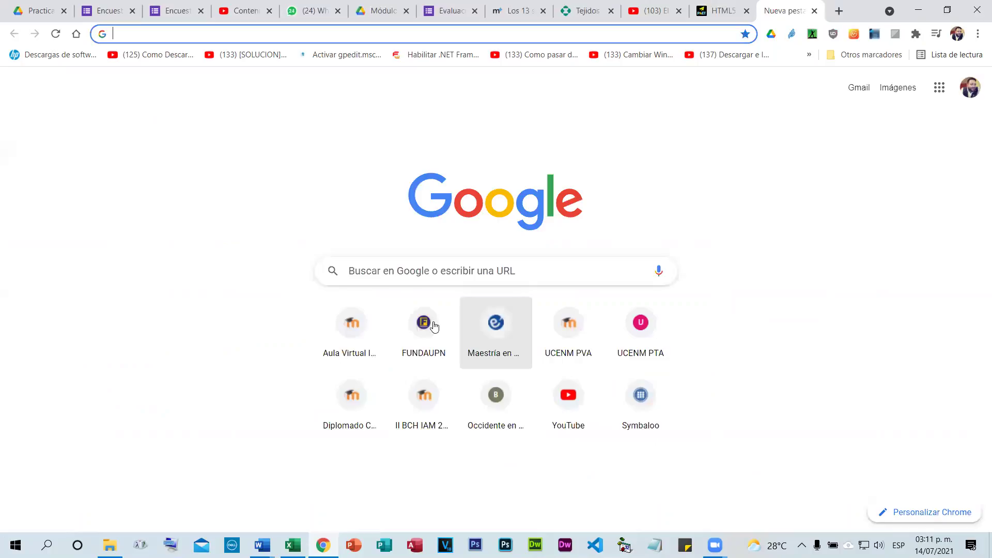
left_click(433, 325)
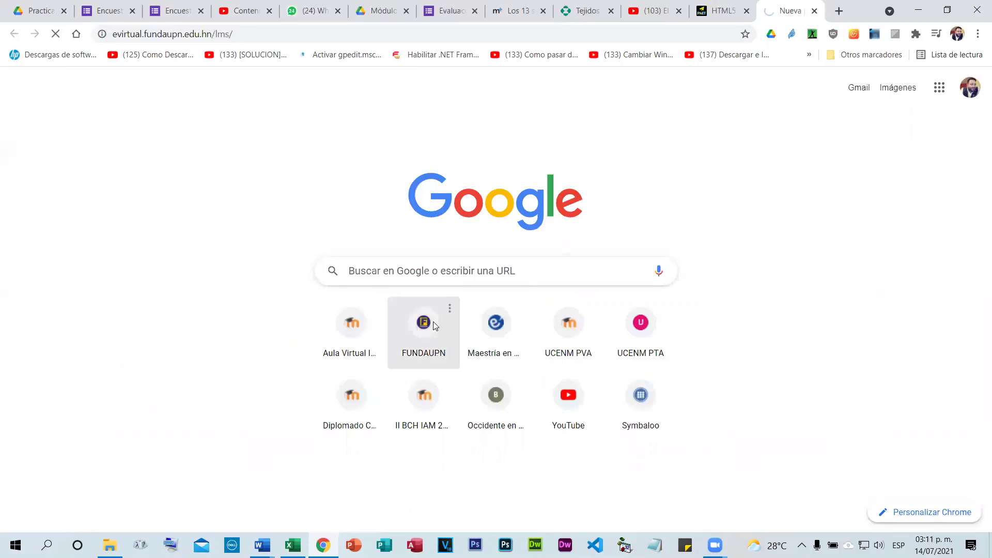
left_click(674, 195)
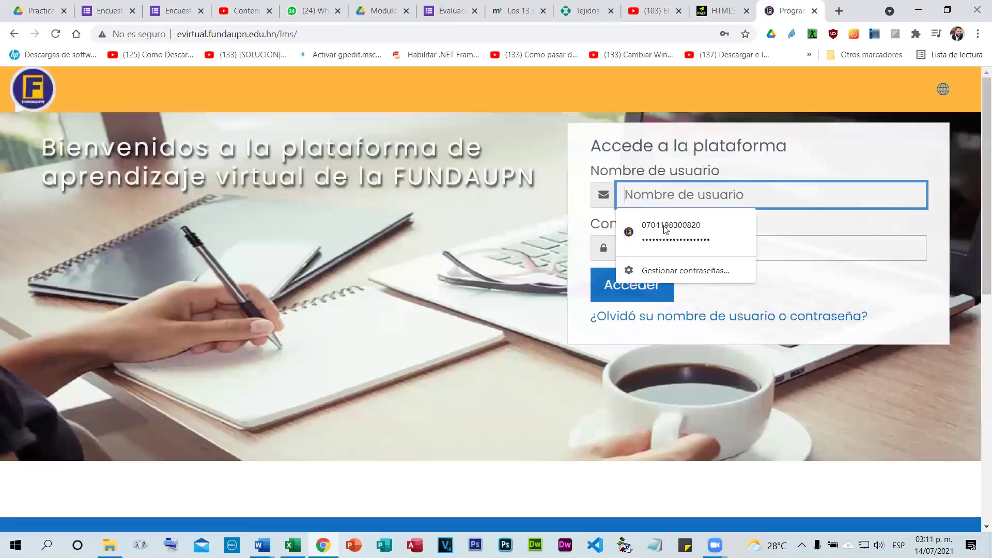
key("Down")
key("Return")
left_click(646, 279)
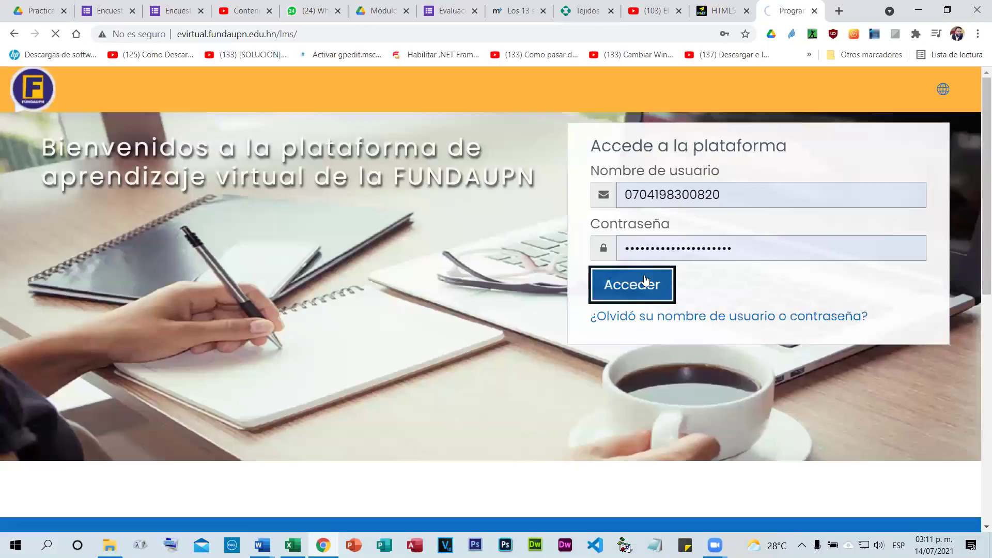